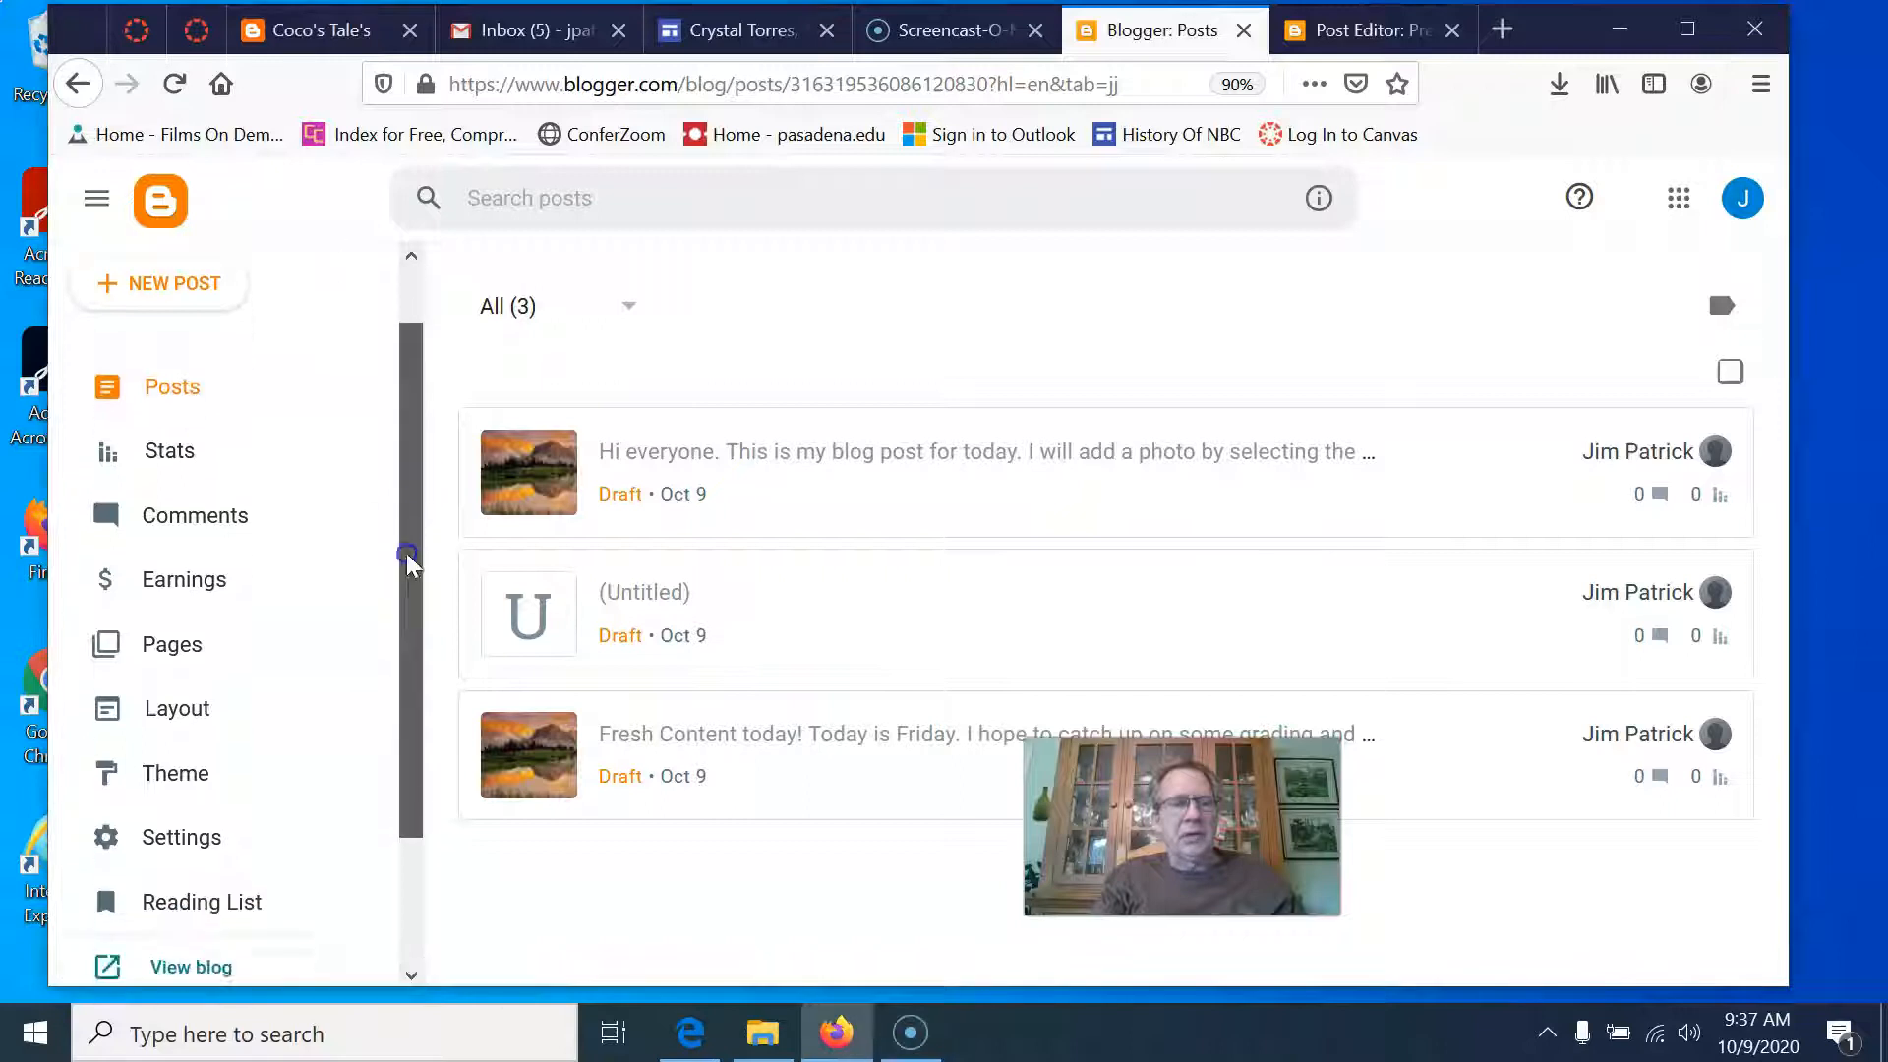
pyautogui.moveTo(1182, 826); pyautogui.dragTo(1330, 428)
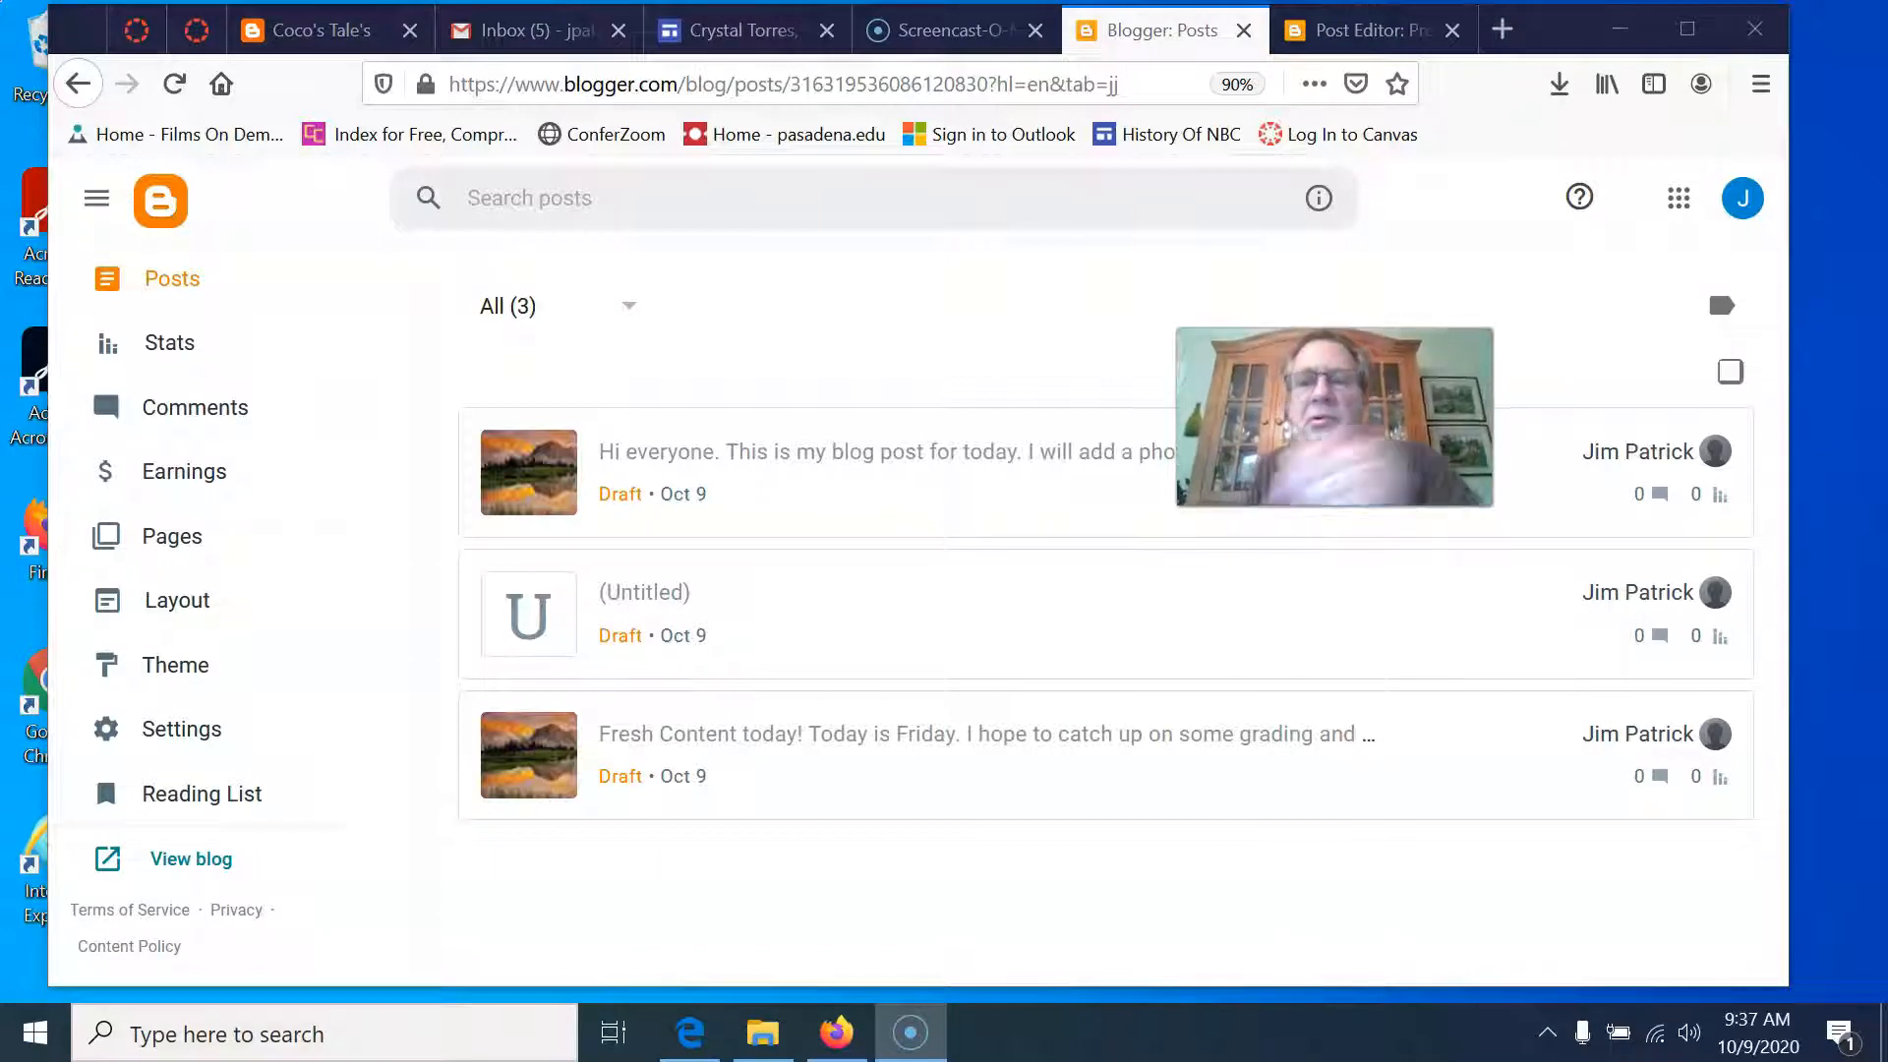
pyautogui.moveTo(1335, 417); pyautogui.dragTo(1389, 385)
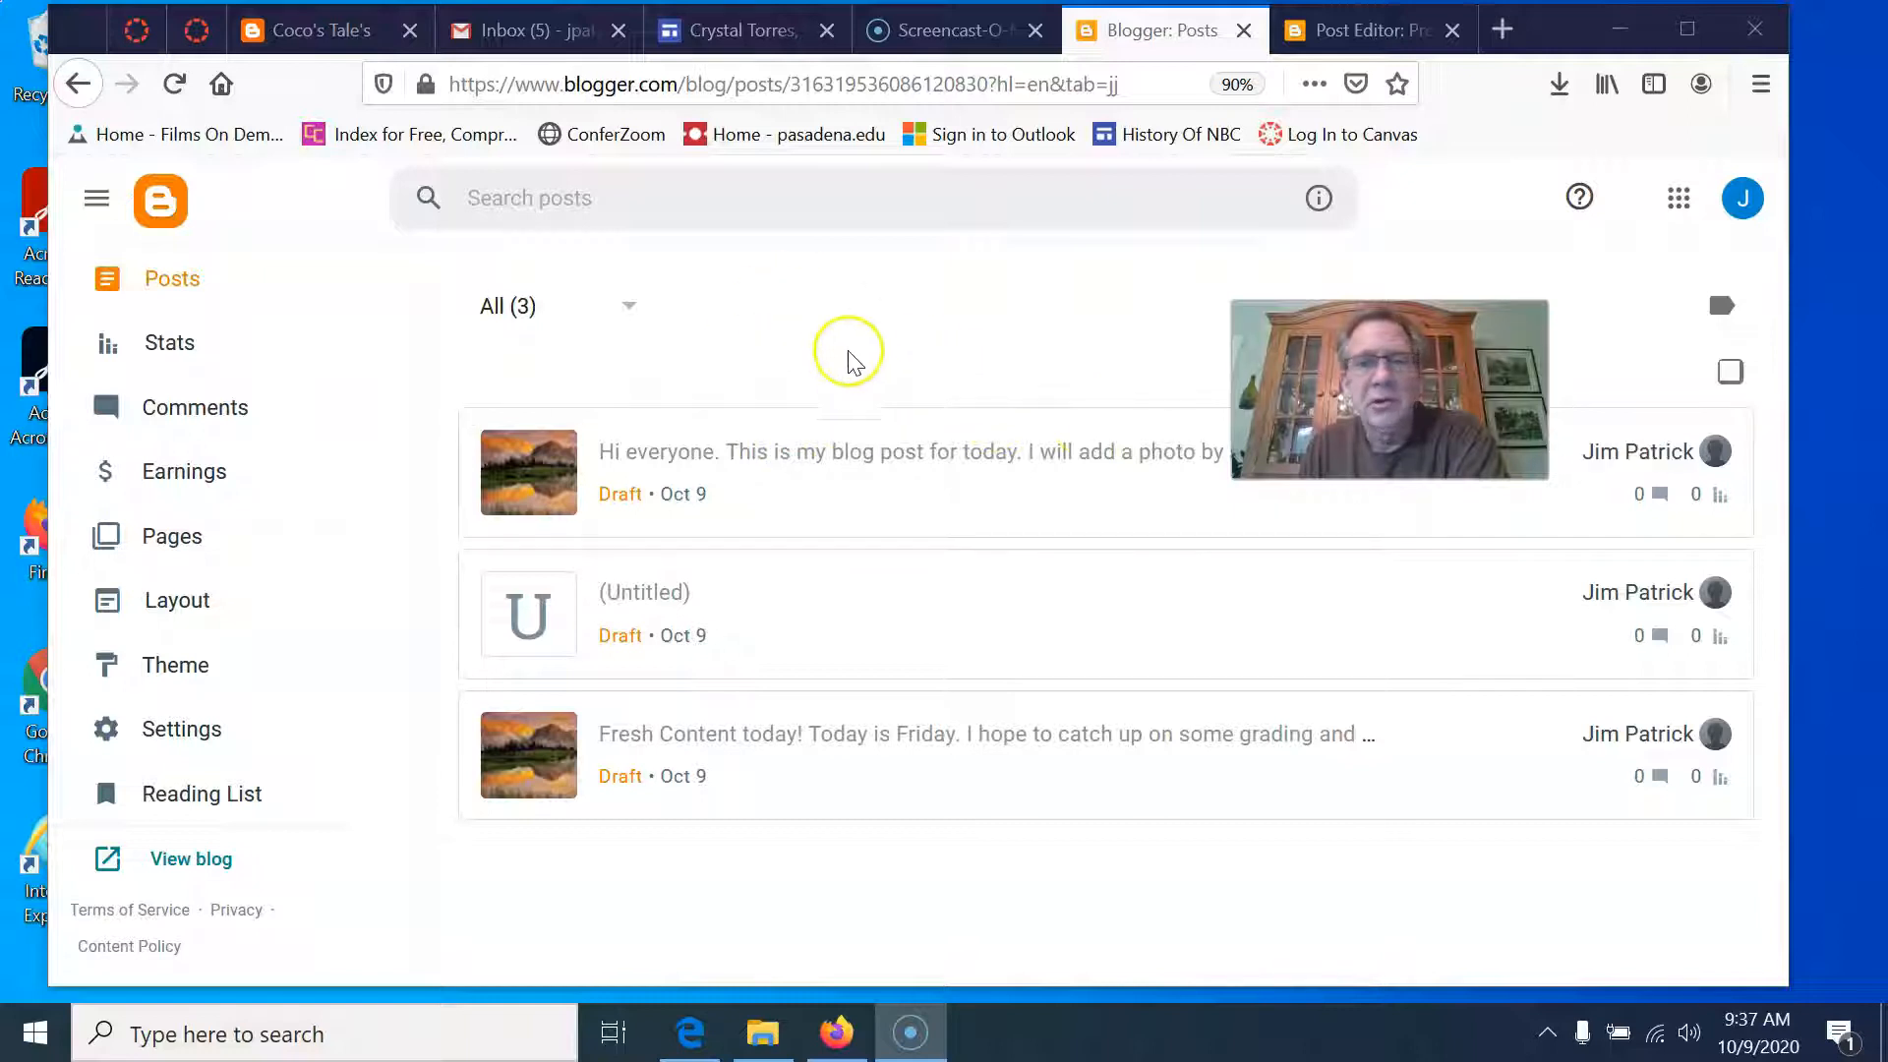
# Switch to the Coco's Tale's blog and examine its header background, introduction text and photos in the October 8 post.
pyautogui.click(292, 33)
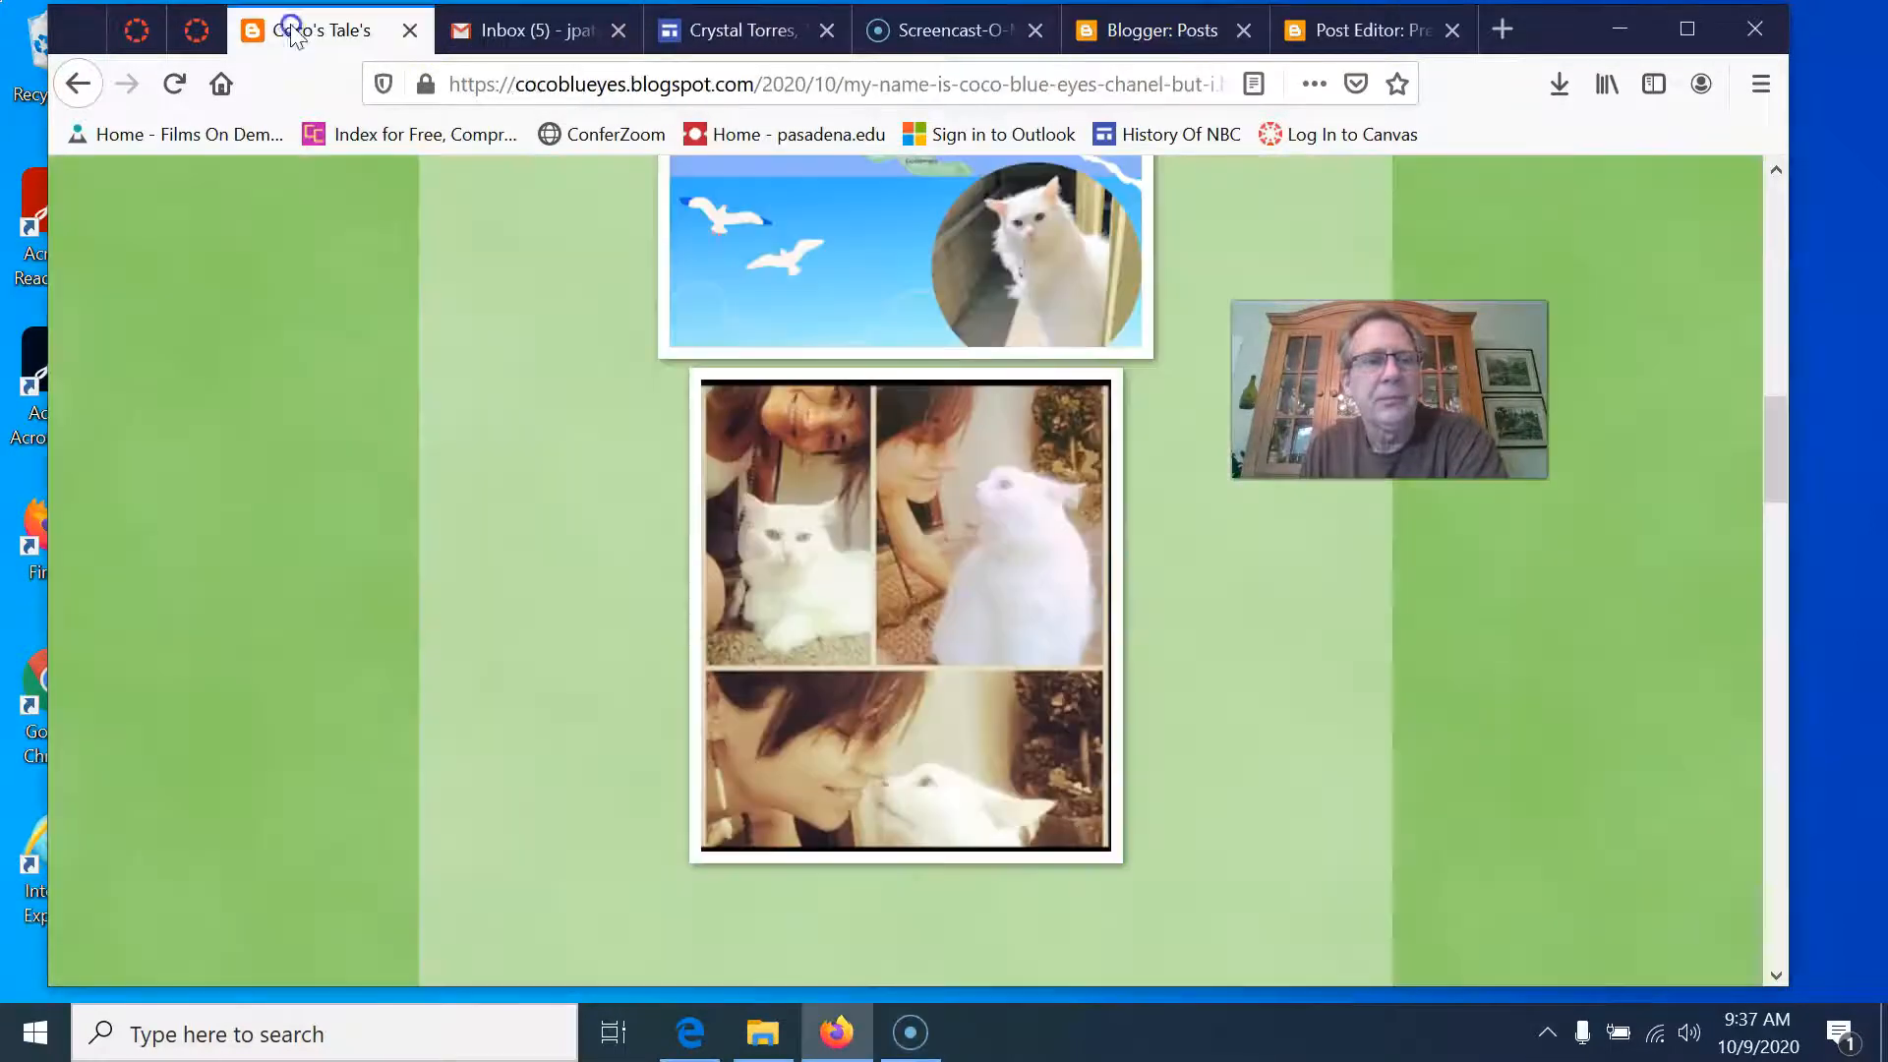
pyautogui.scroll(10, 504, 563)
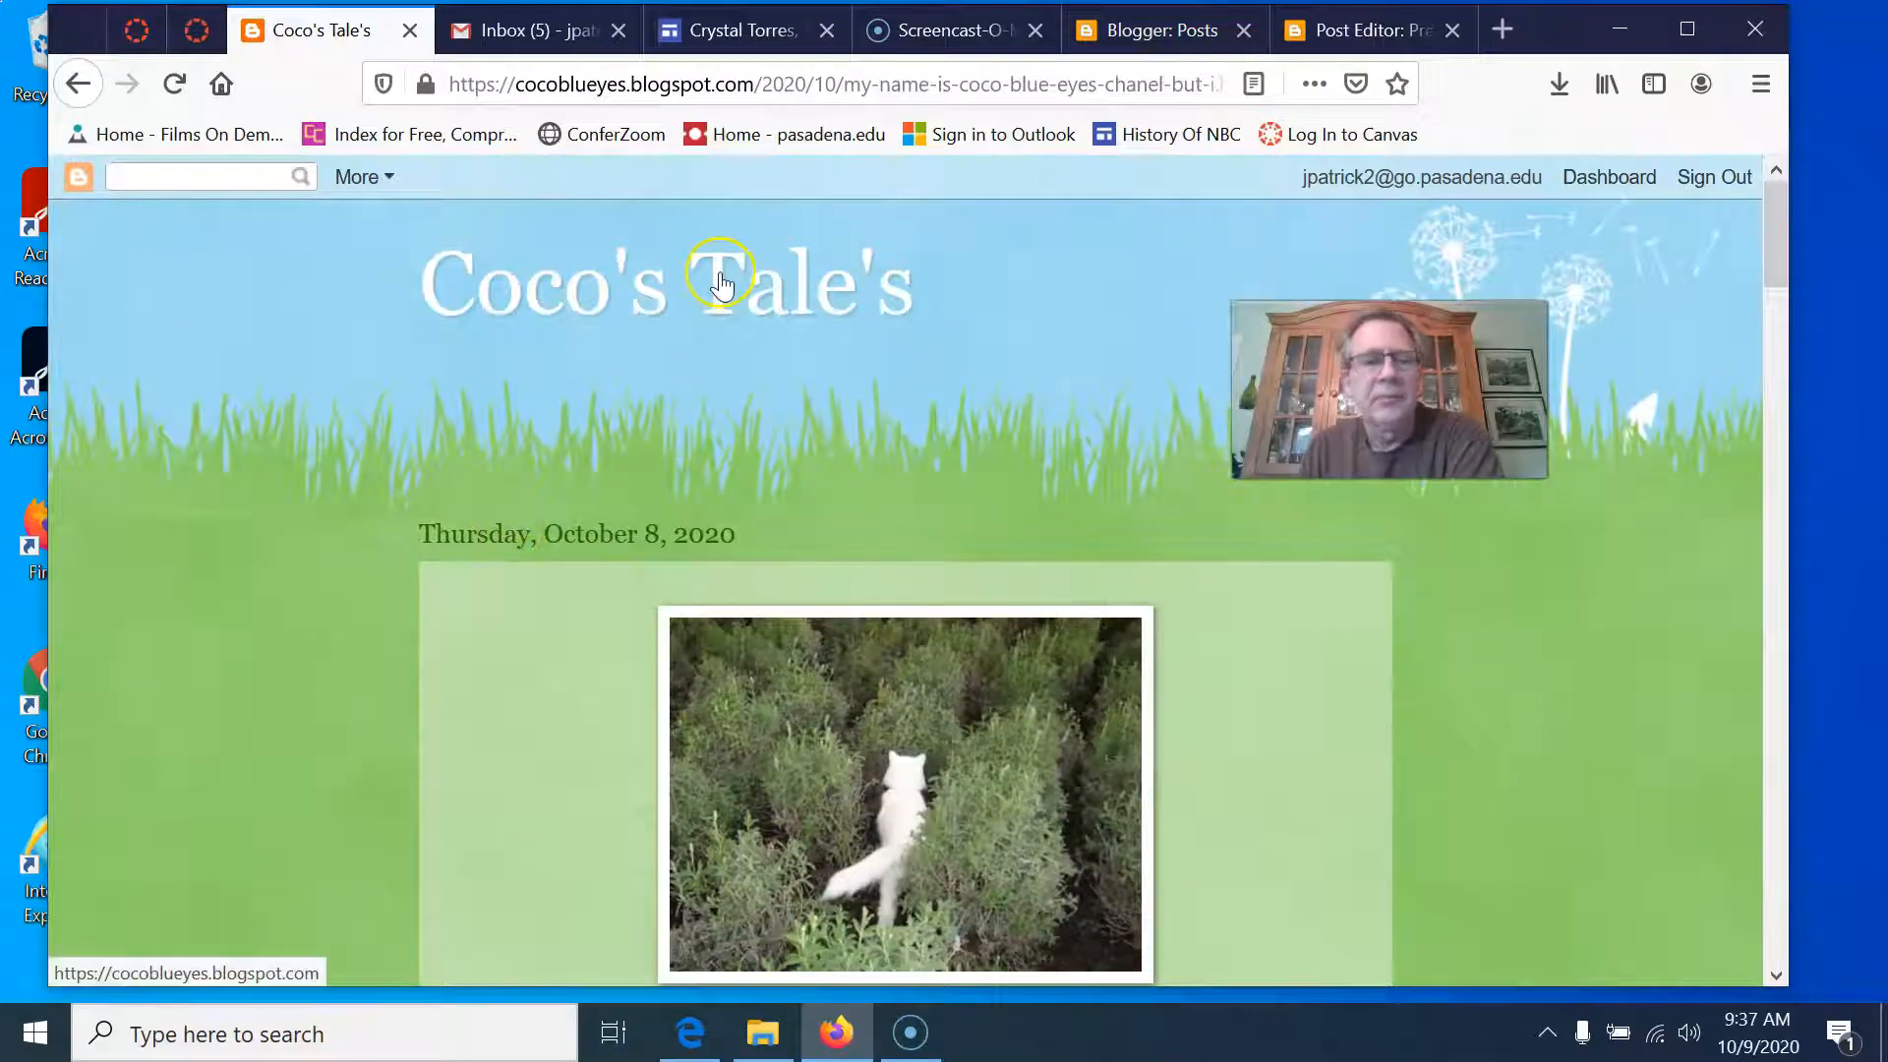
pyautogui.scroll(-5, 522, 517)
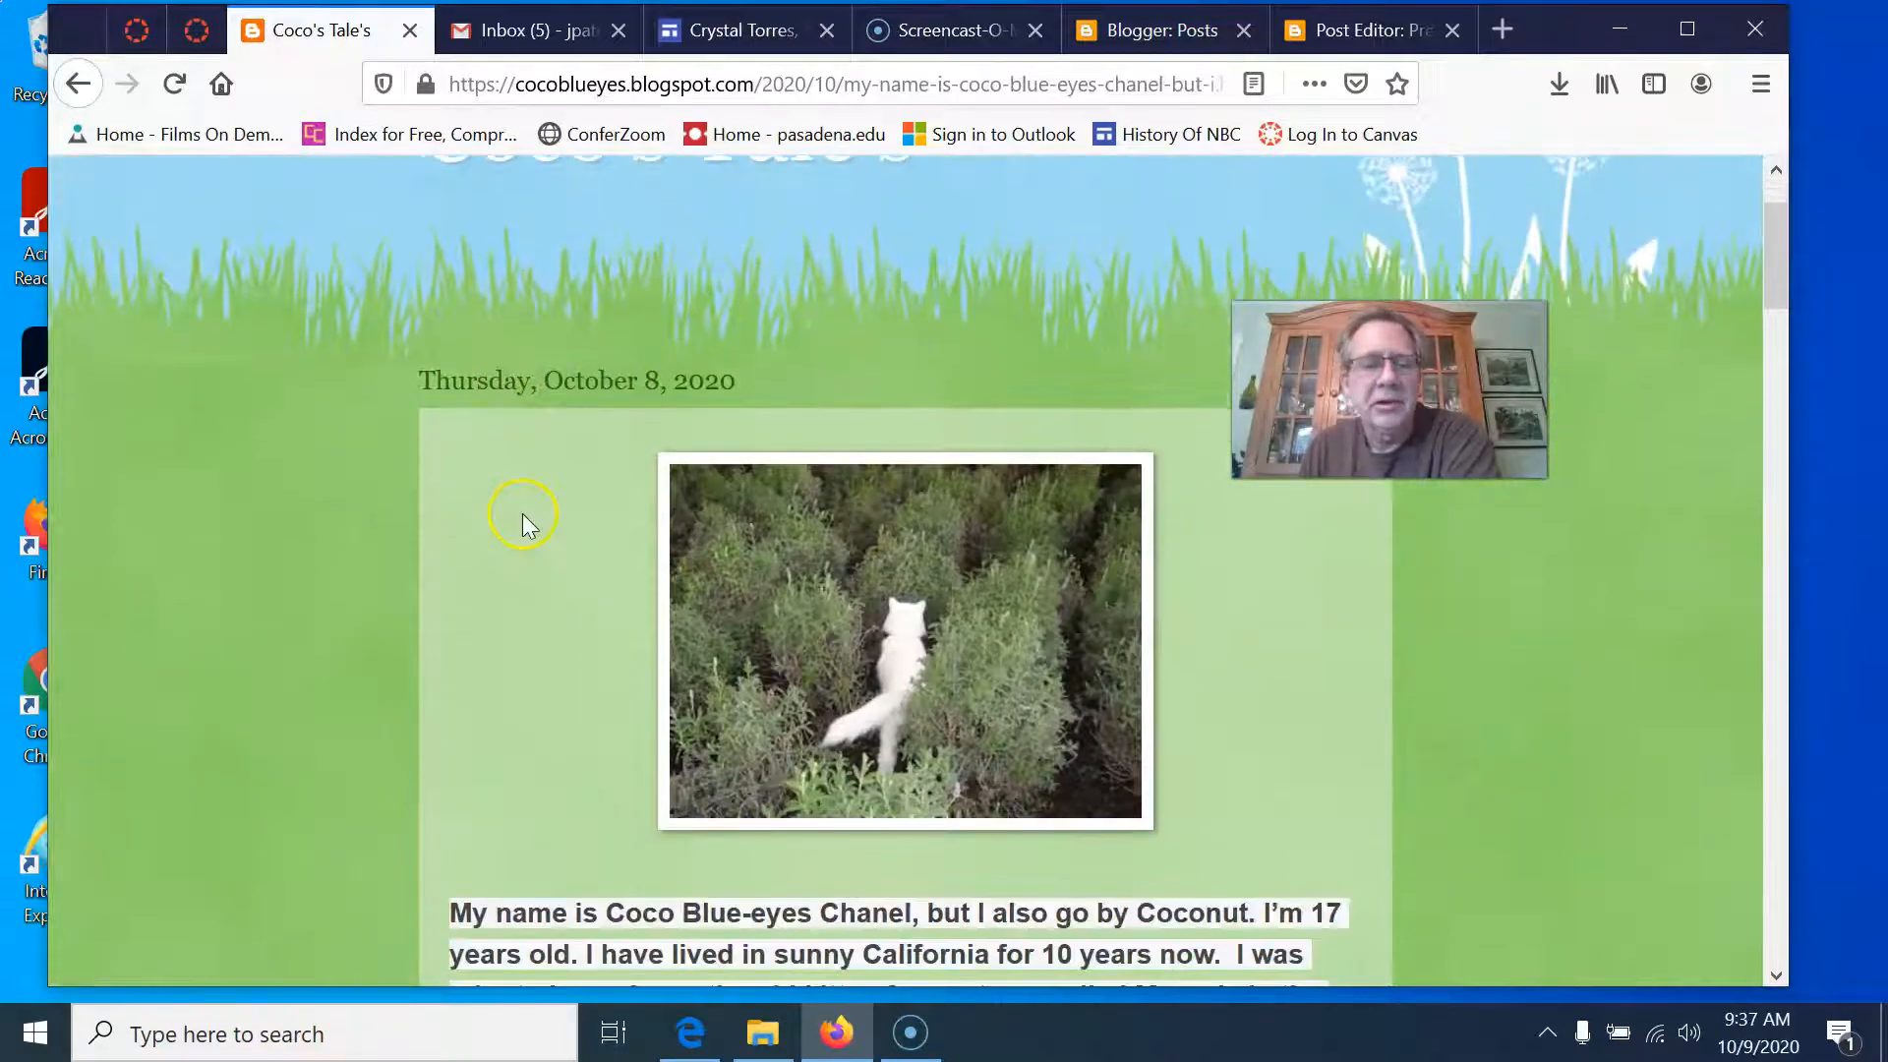
pyautogui.scroll(-1, 521, 531)
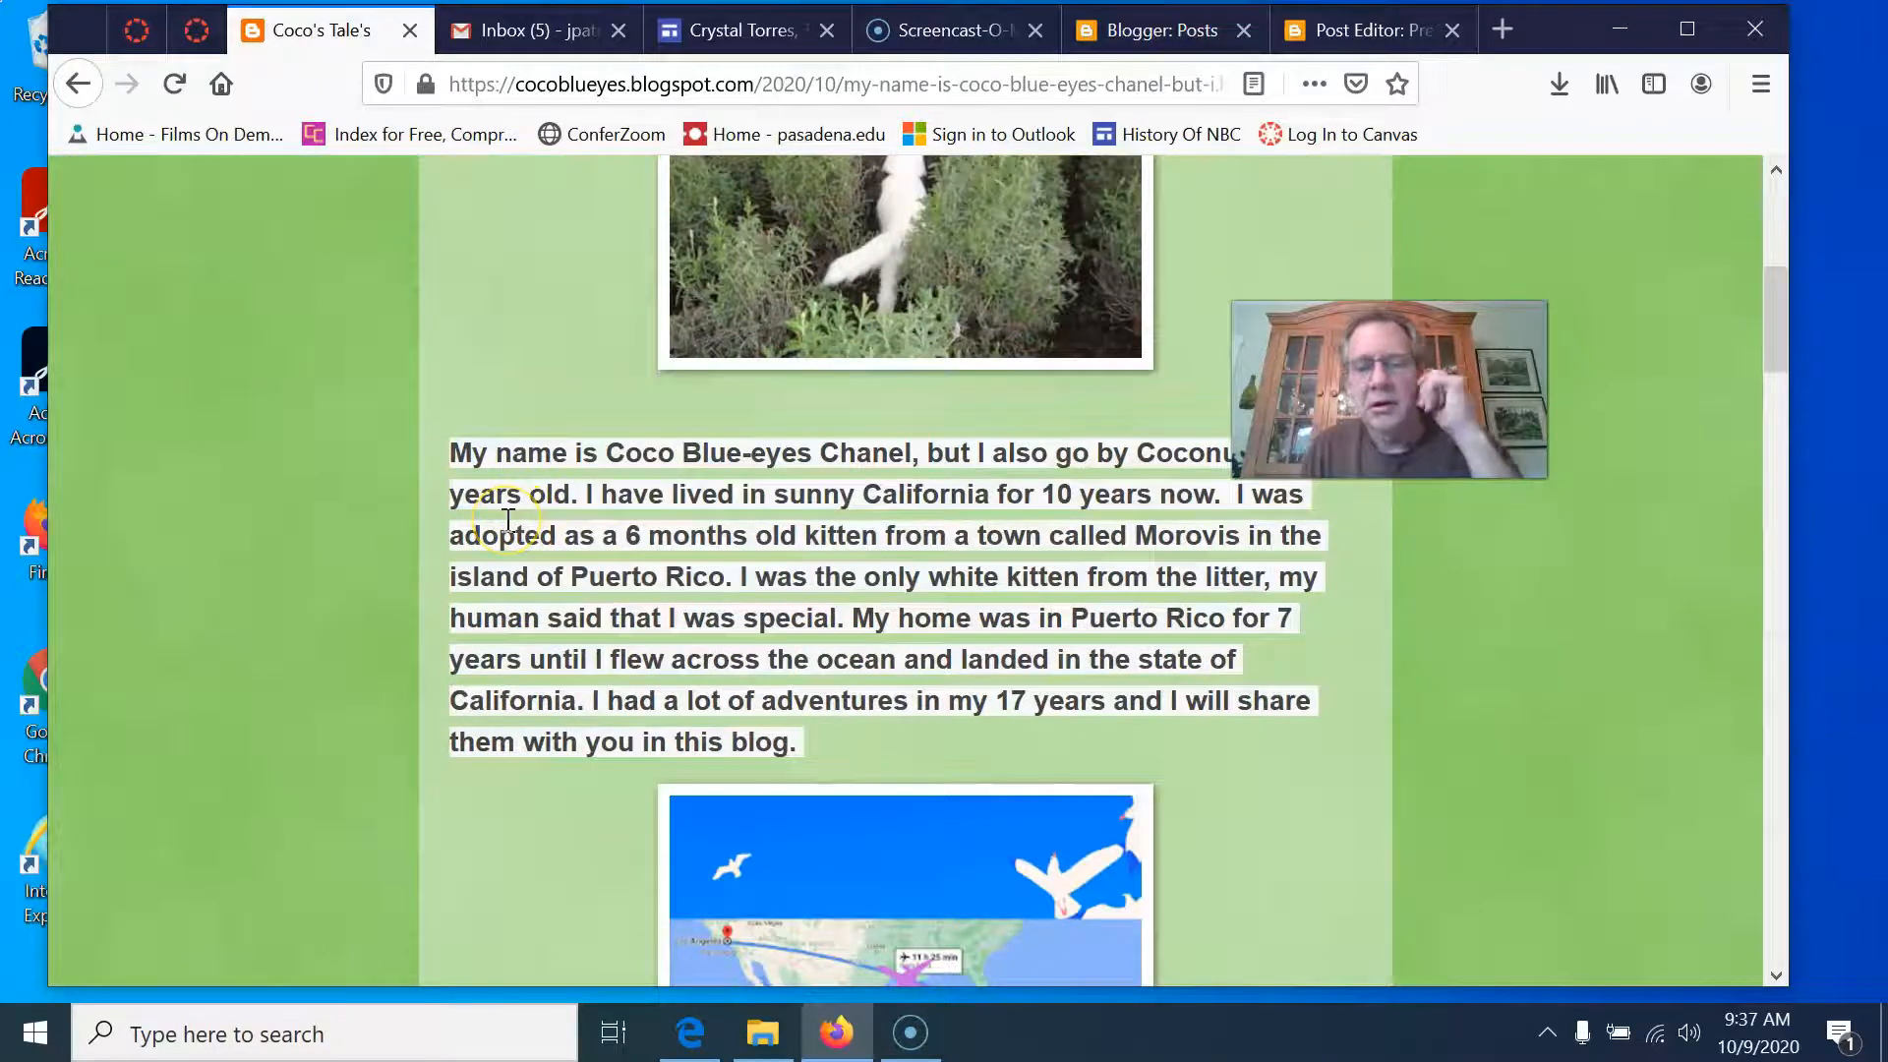
pyautogui.scroll(-10, 507, 521)
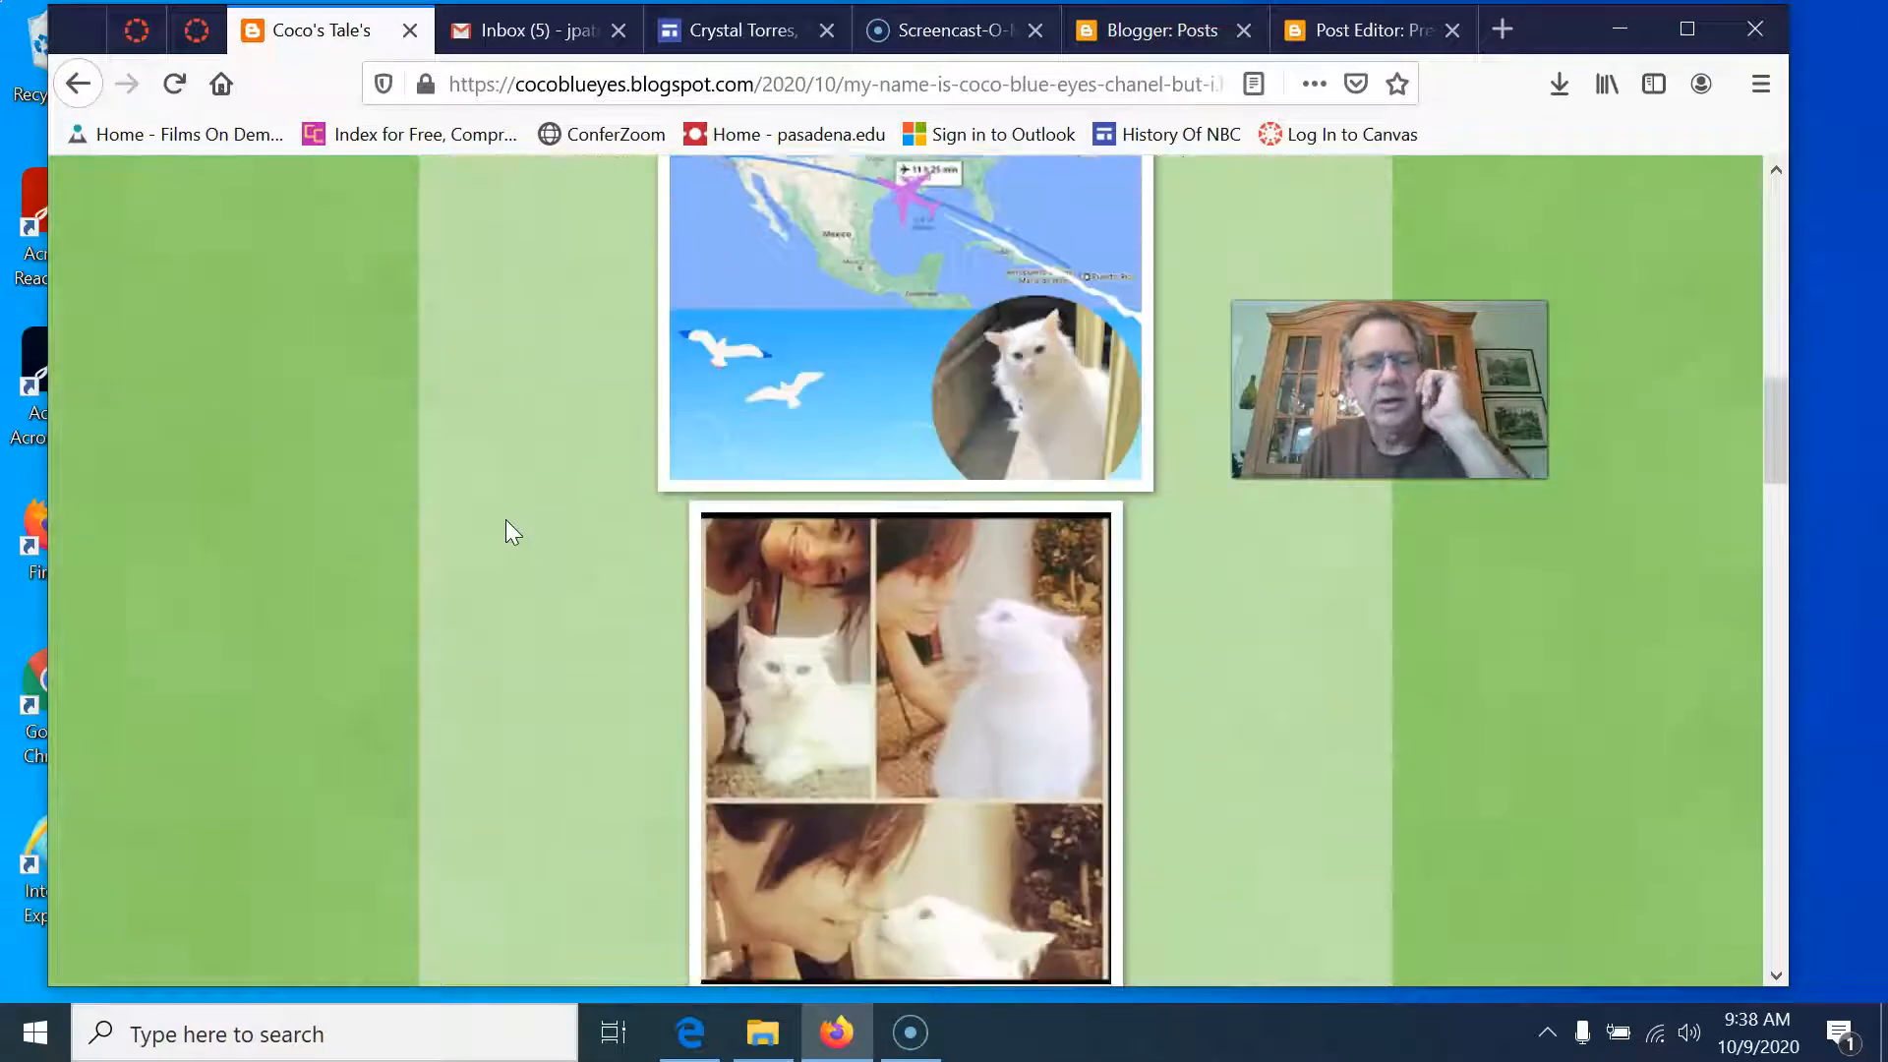
pyautogui.scroll(6, 505, 519)
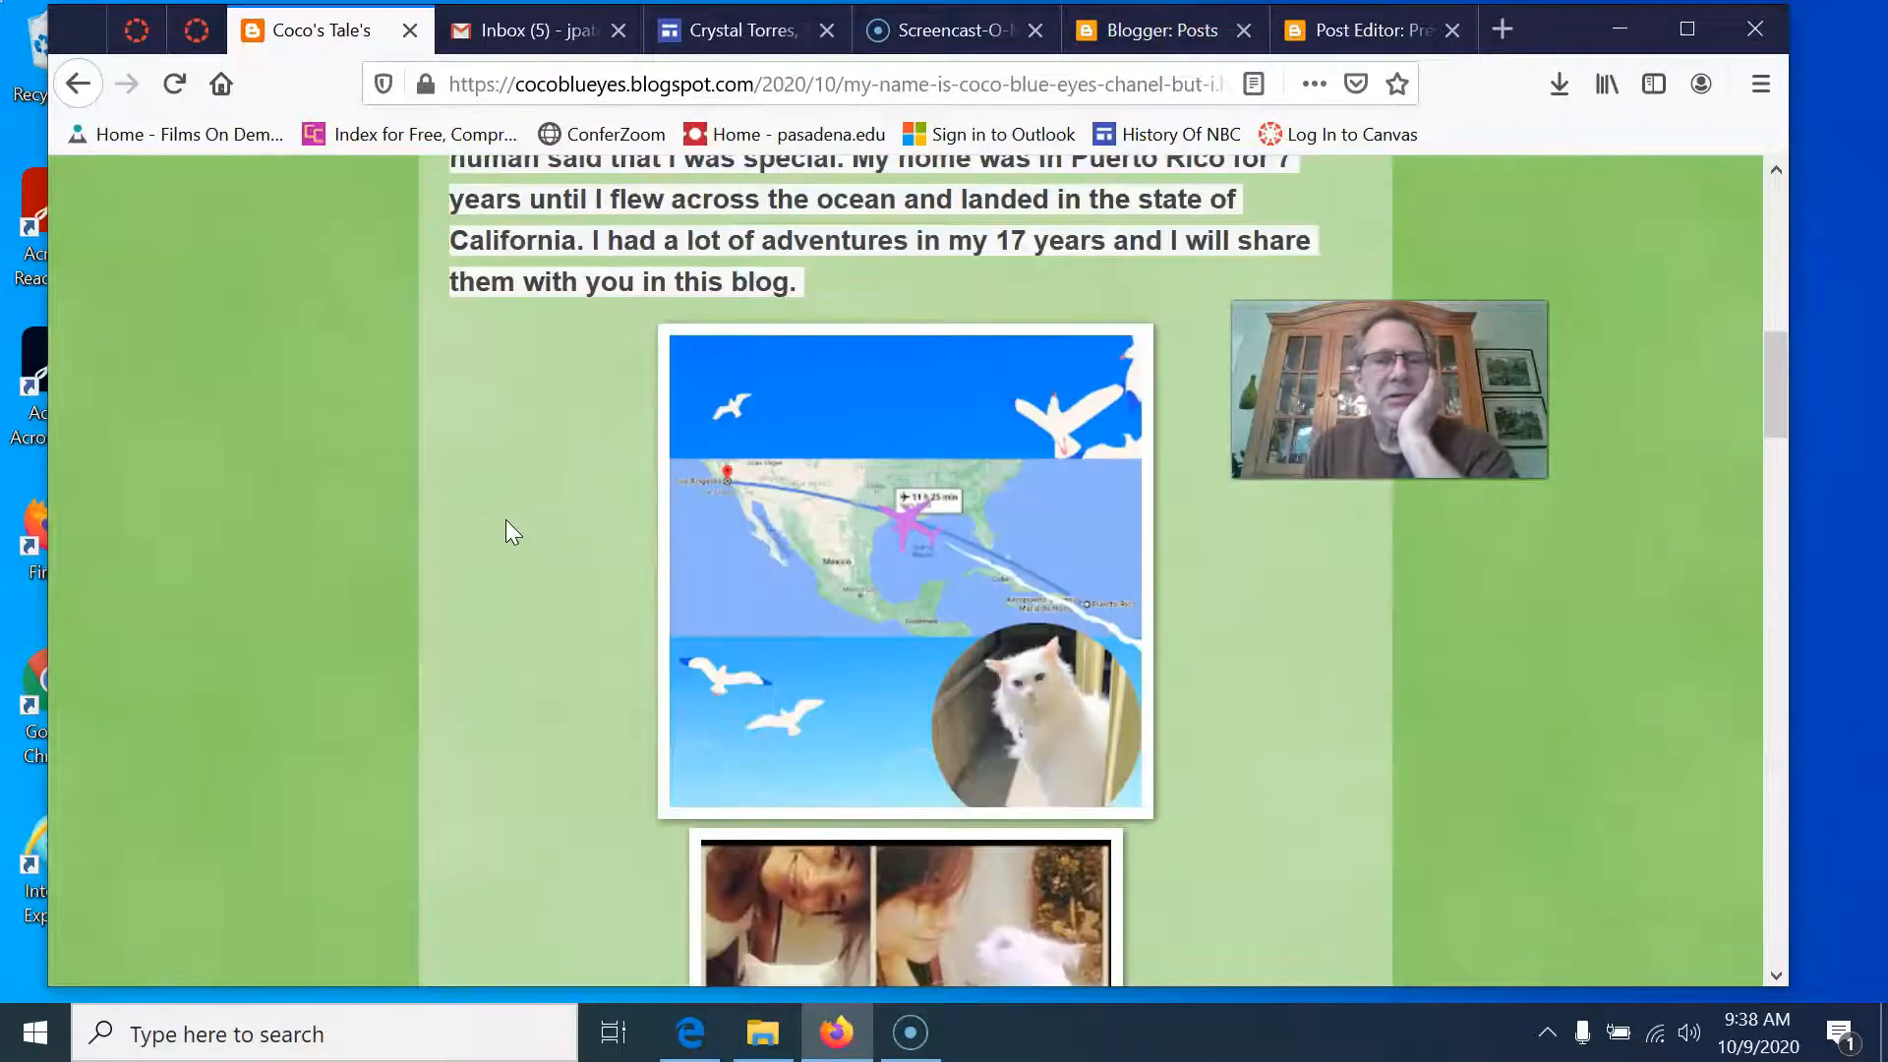
pyautogui.scroll(11, 506, 520)
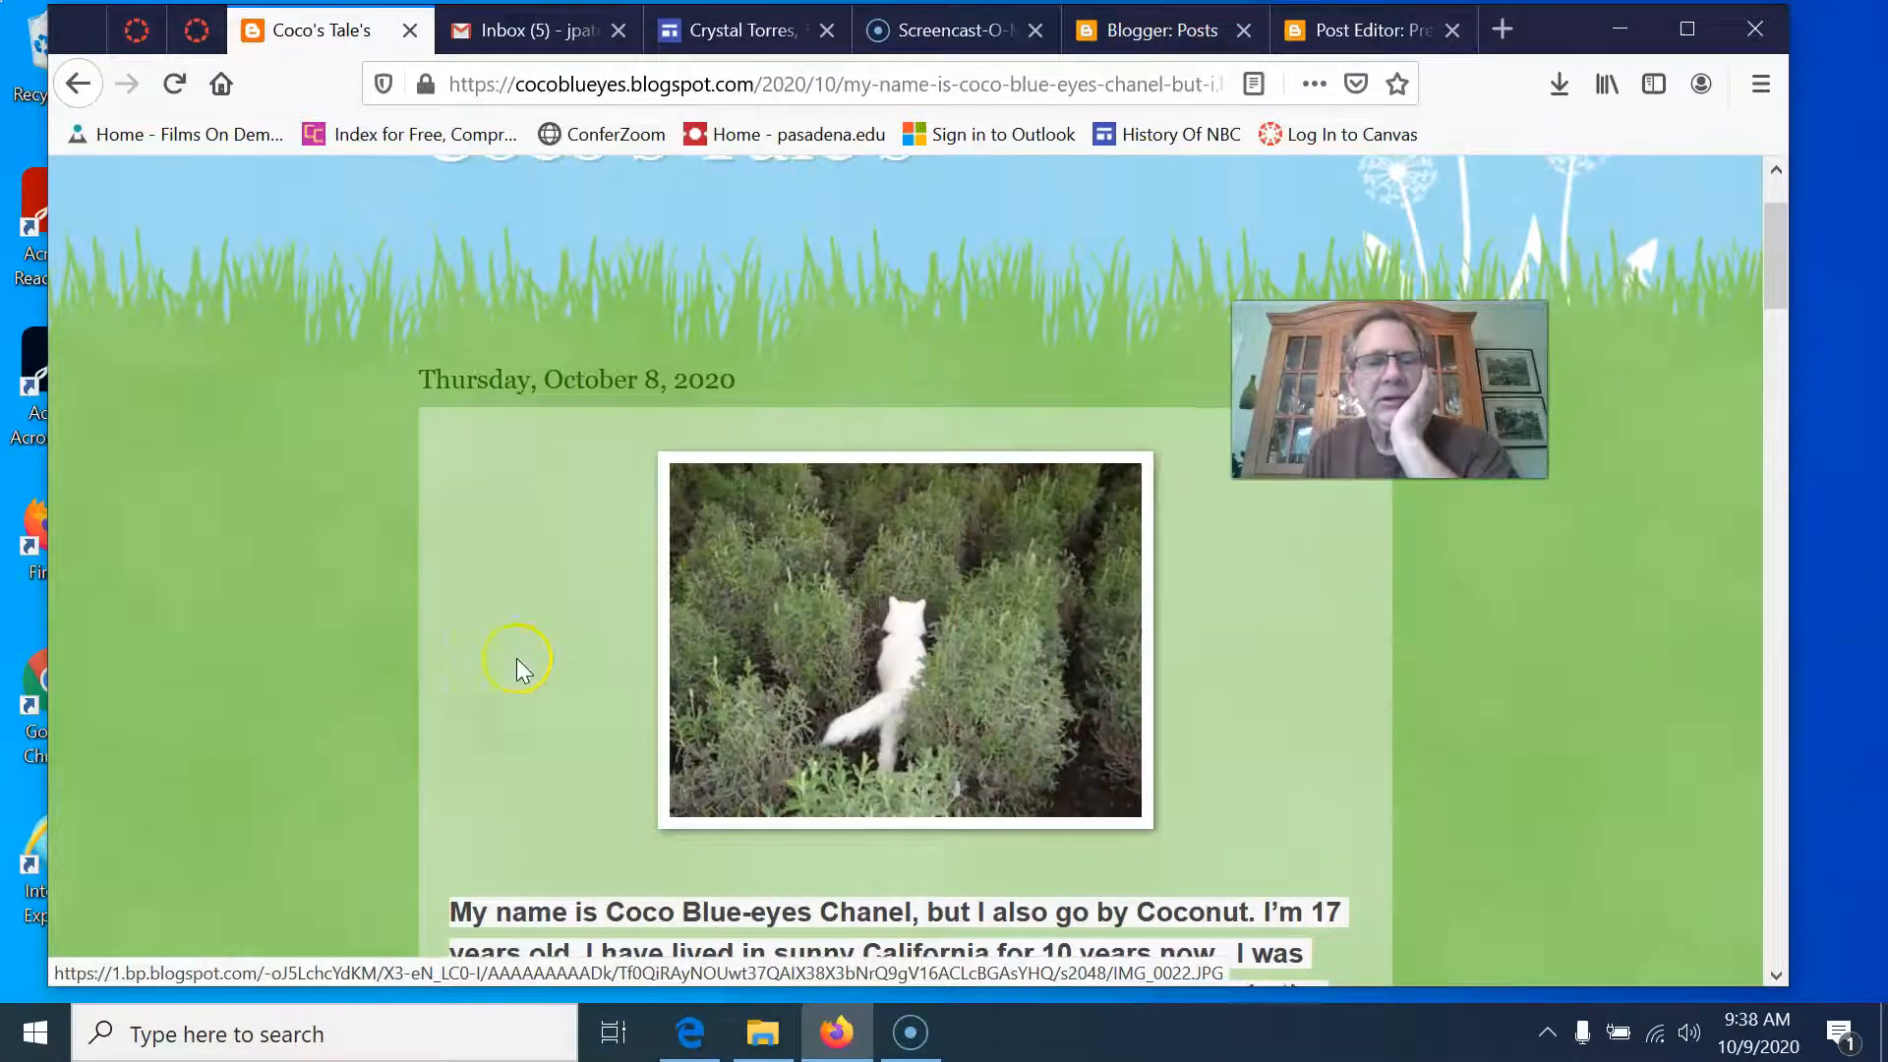
pyautogui.scroll(-4, 271, 629)
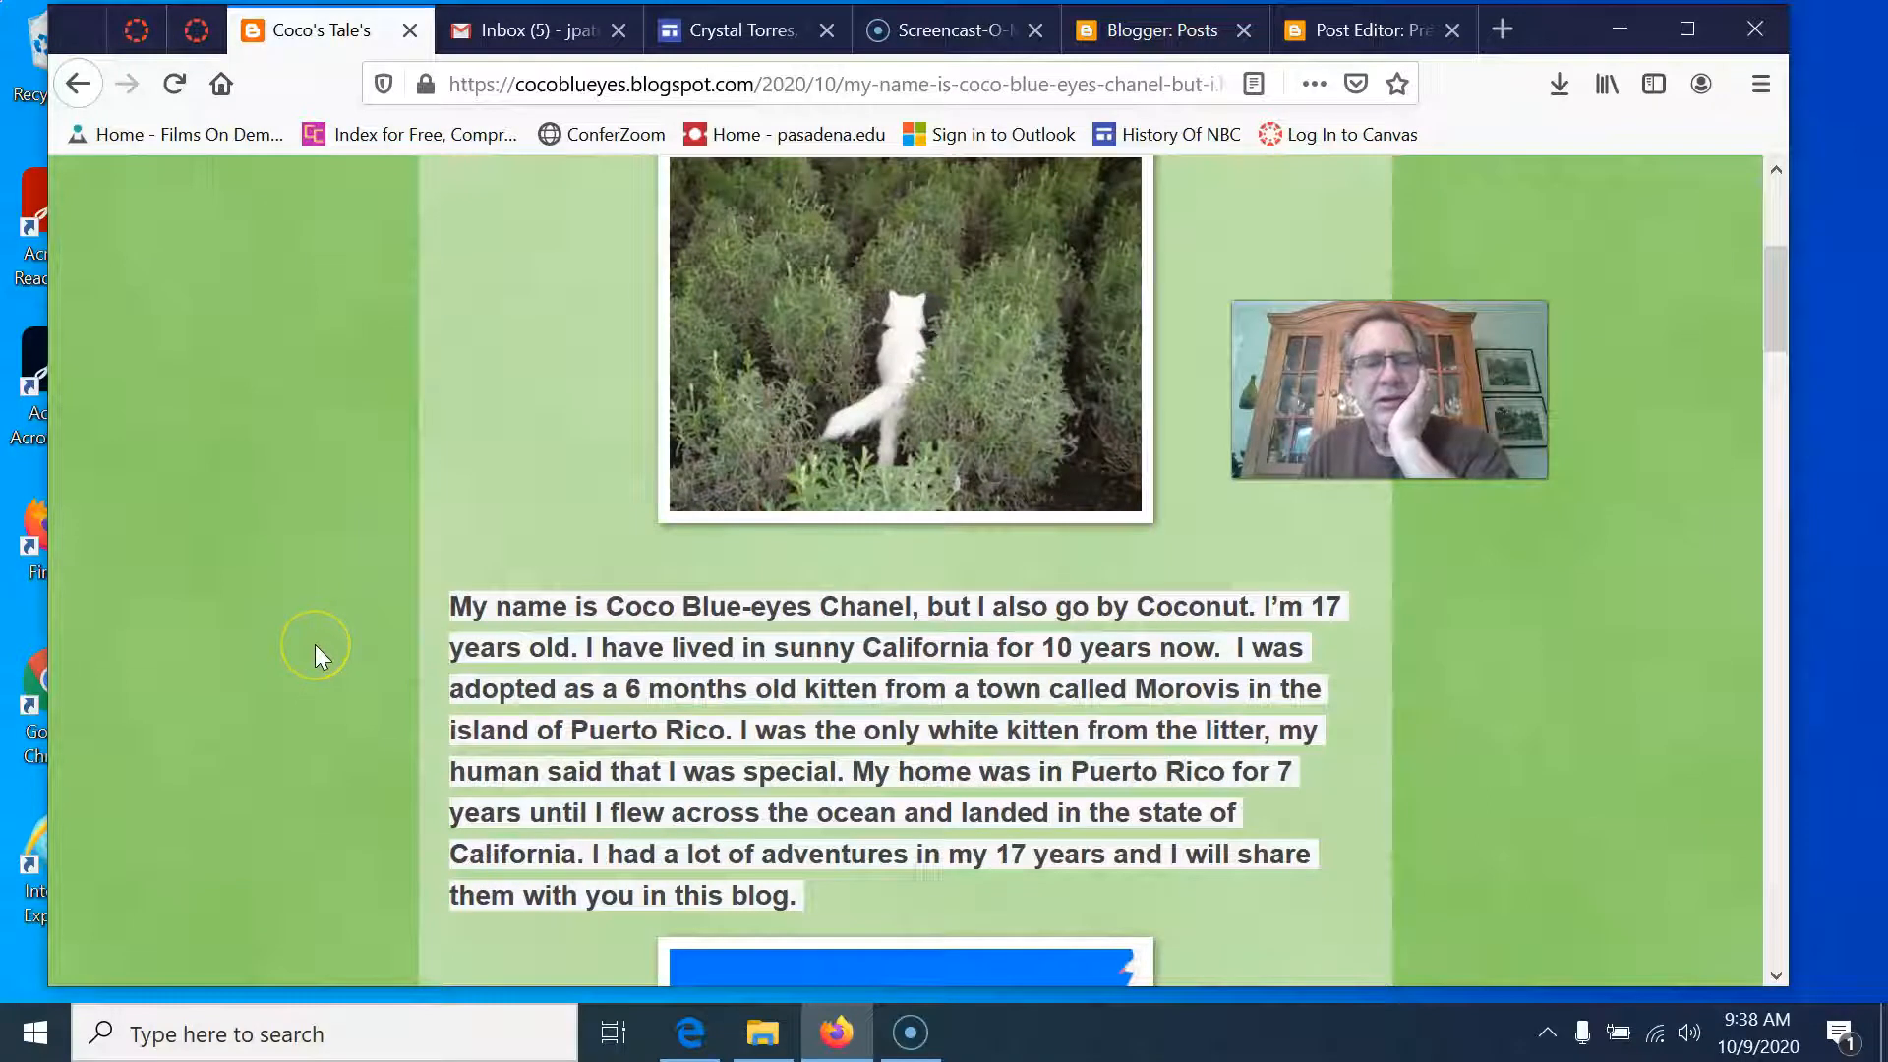
pyautogui.scroll(-5, 429, 593)
pyautogui.scroll(-6, 551, 615)
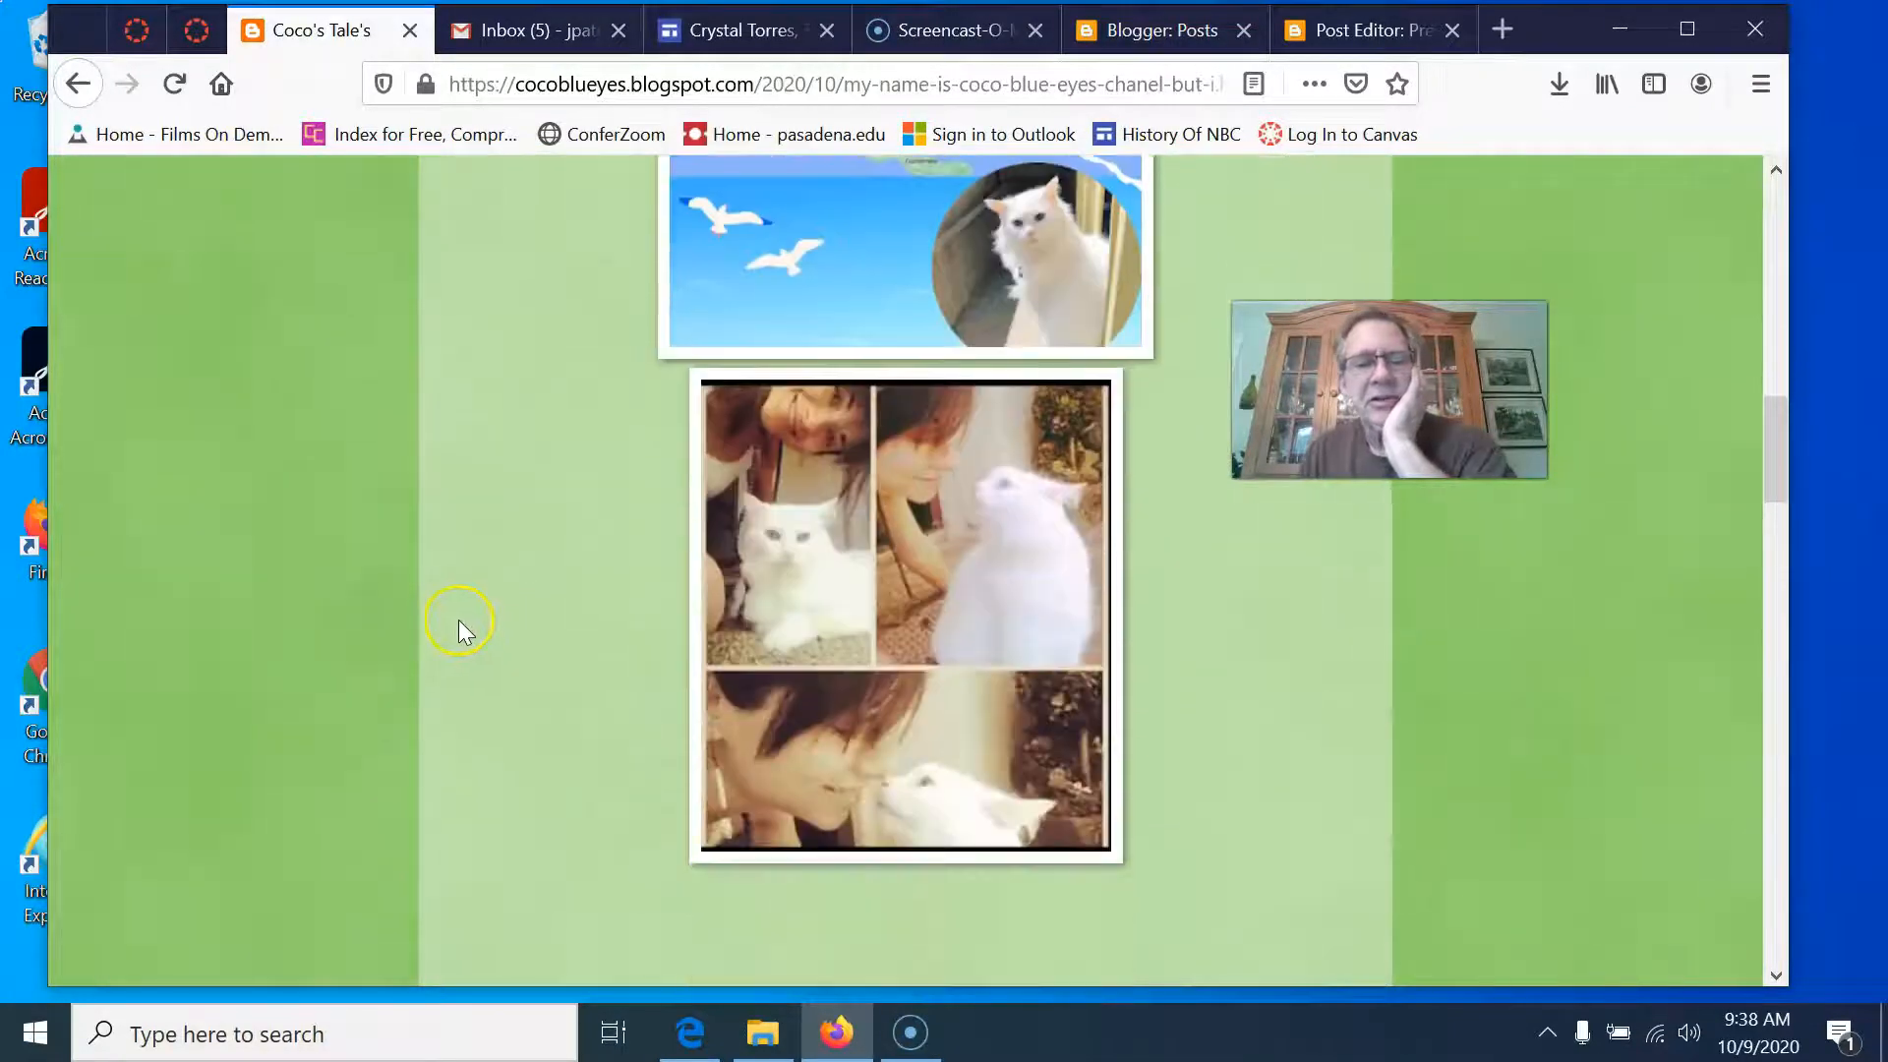
pyautogui.scroll(-3, 458, 619)
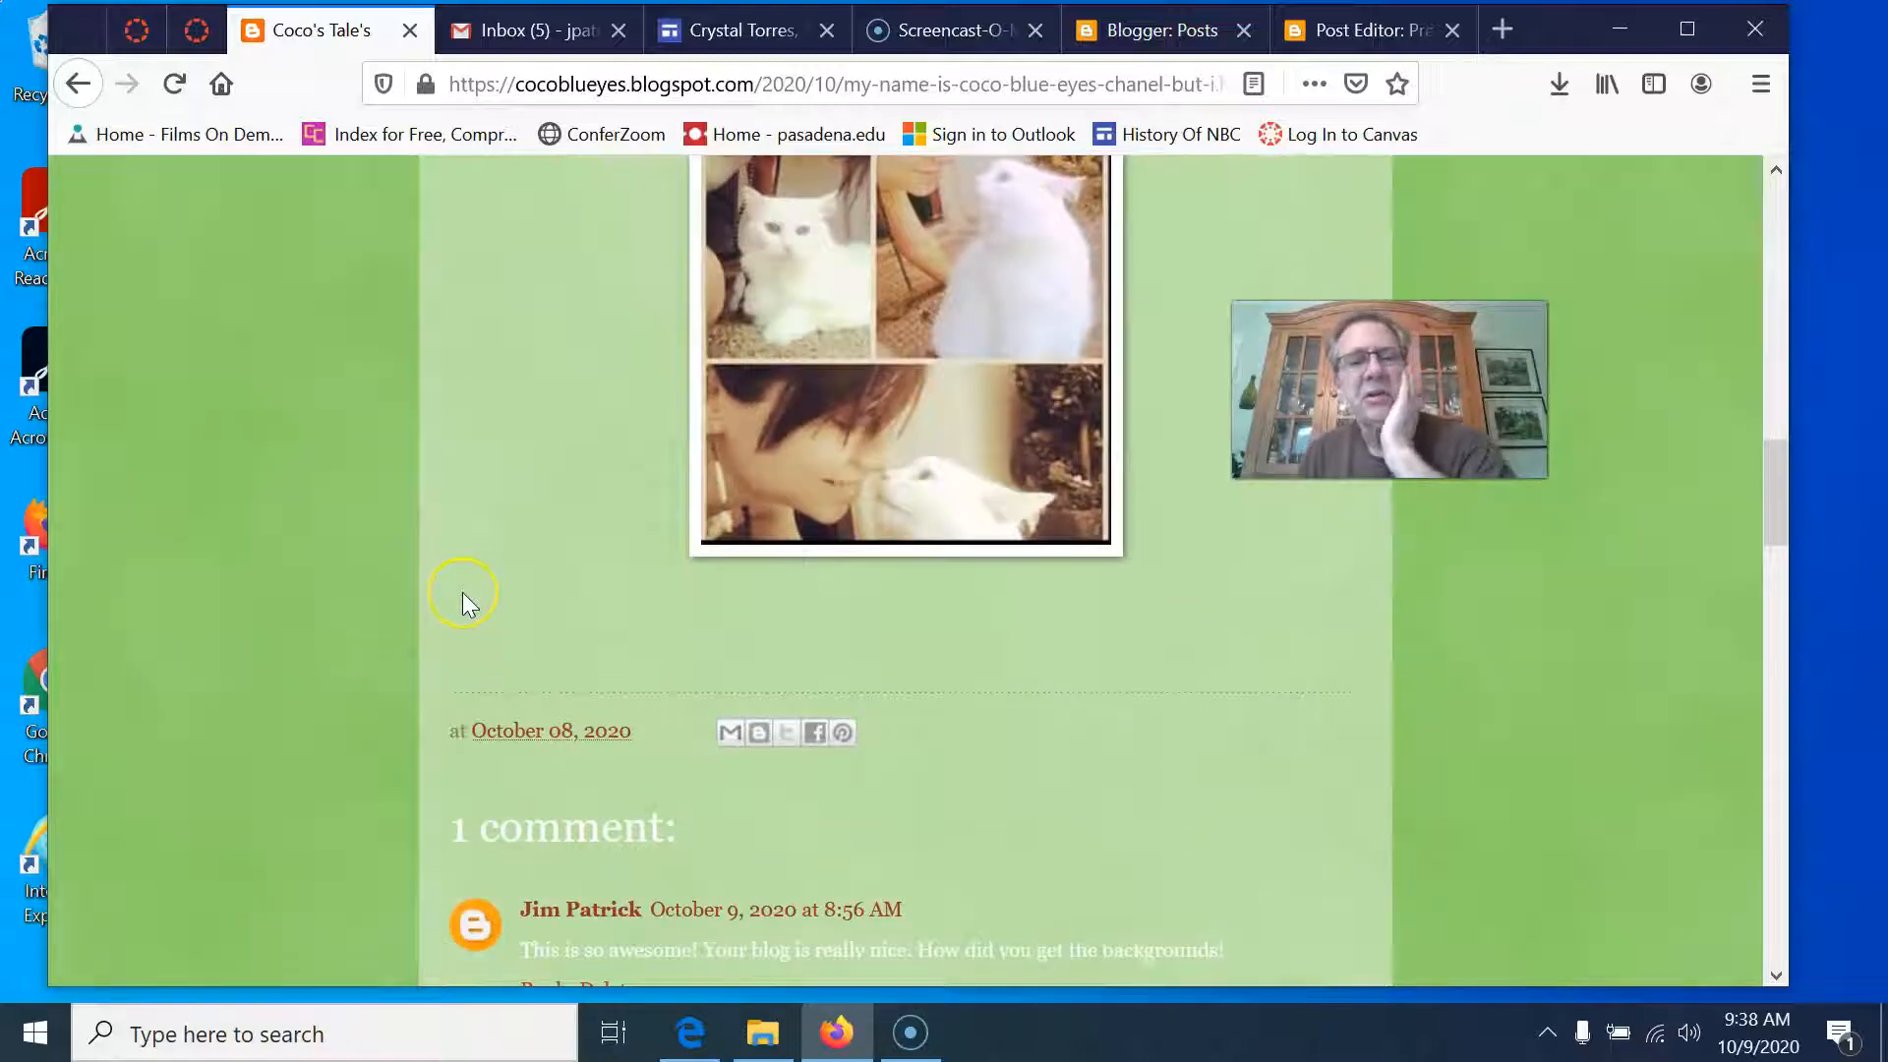
pyautogui.scroll(2, 462, 592)
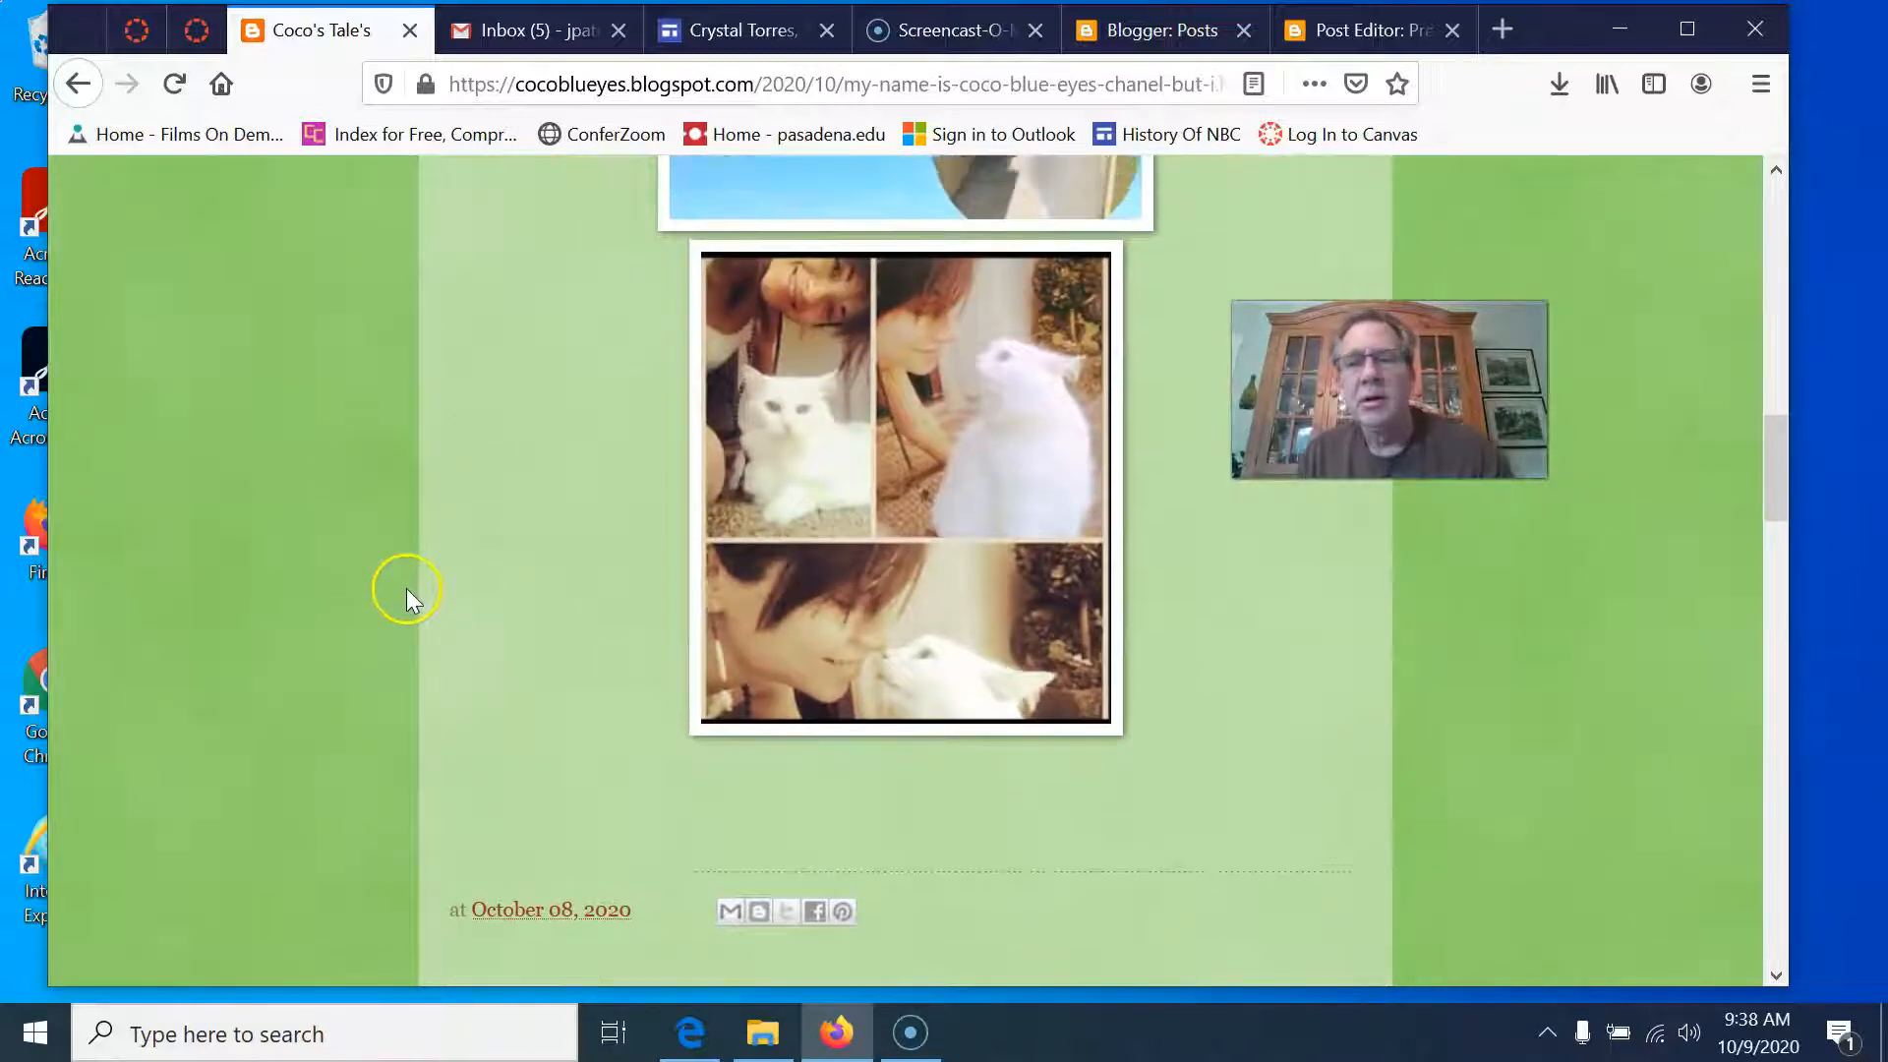
pyautogui.scroll(3, 405, 588)
# Examine the Coco's Tale's comment section, the post previews below it and the page footer, and return to the blog header.
pyautogui.scroll(-8, 403, 582)
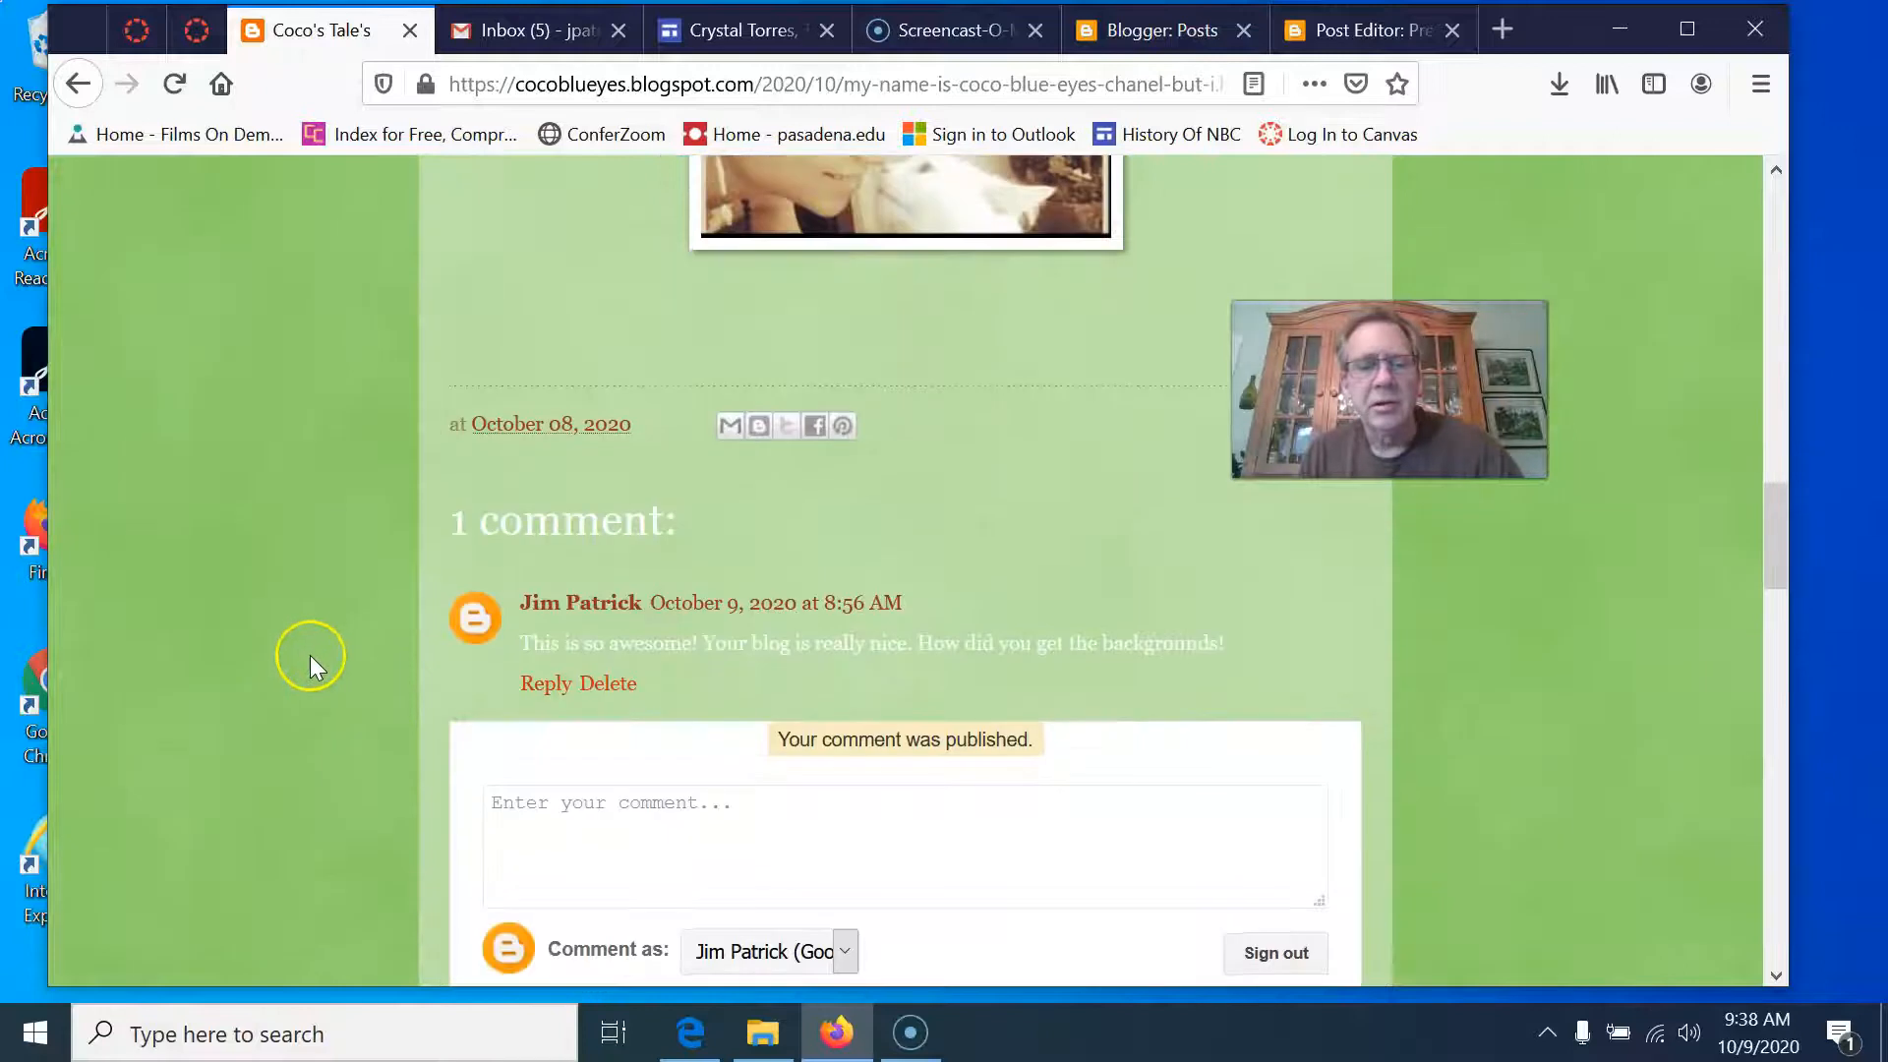
pyautogui.scroll(-3, 309, 653)
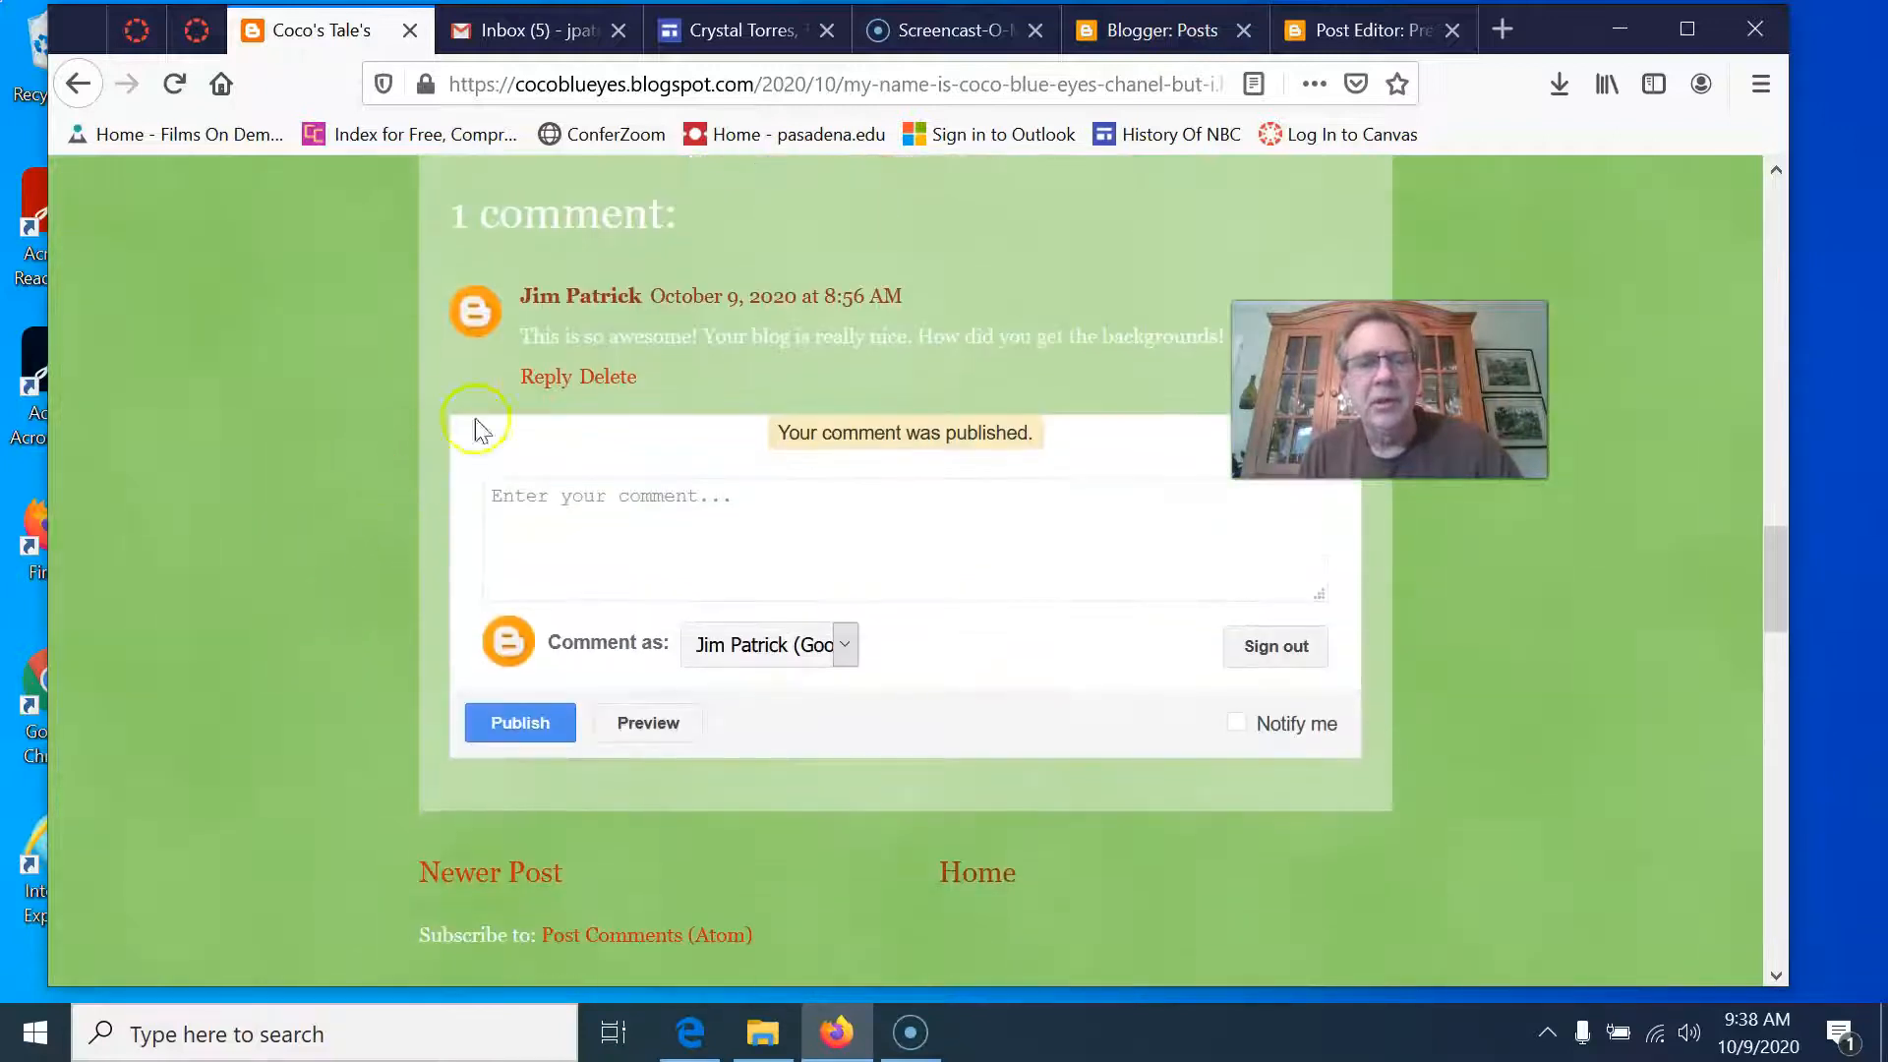
pyautogui.scroll(-5, 346, 704)
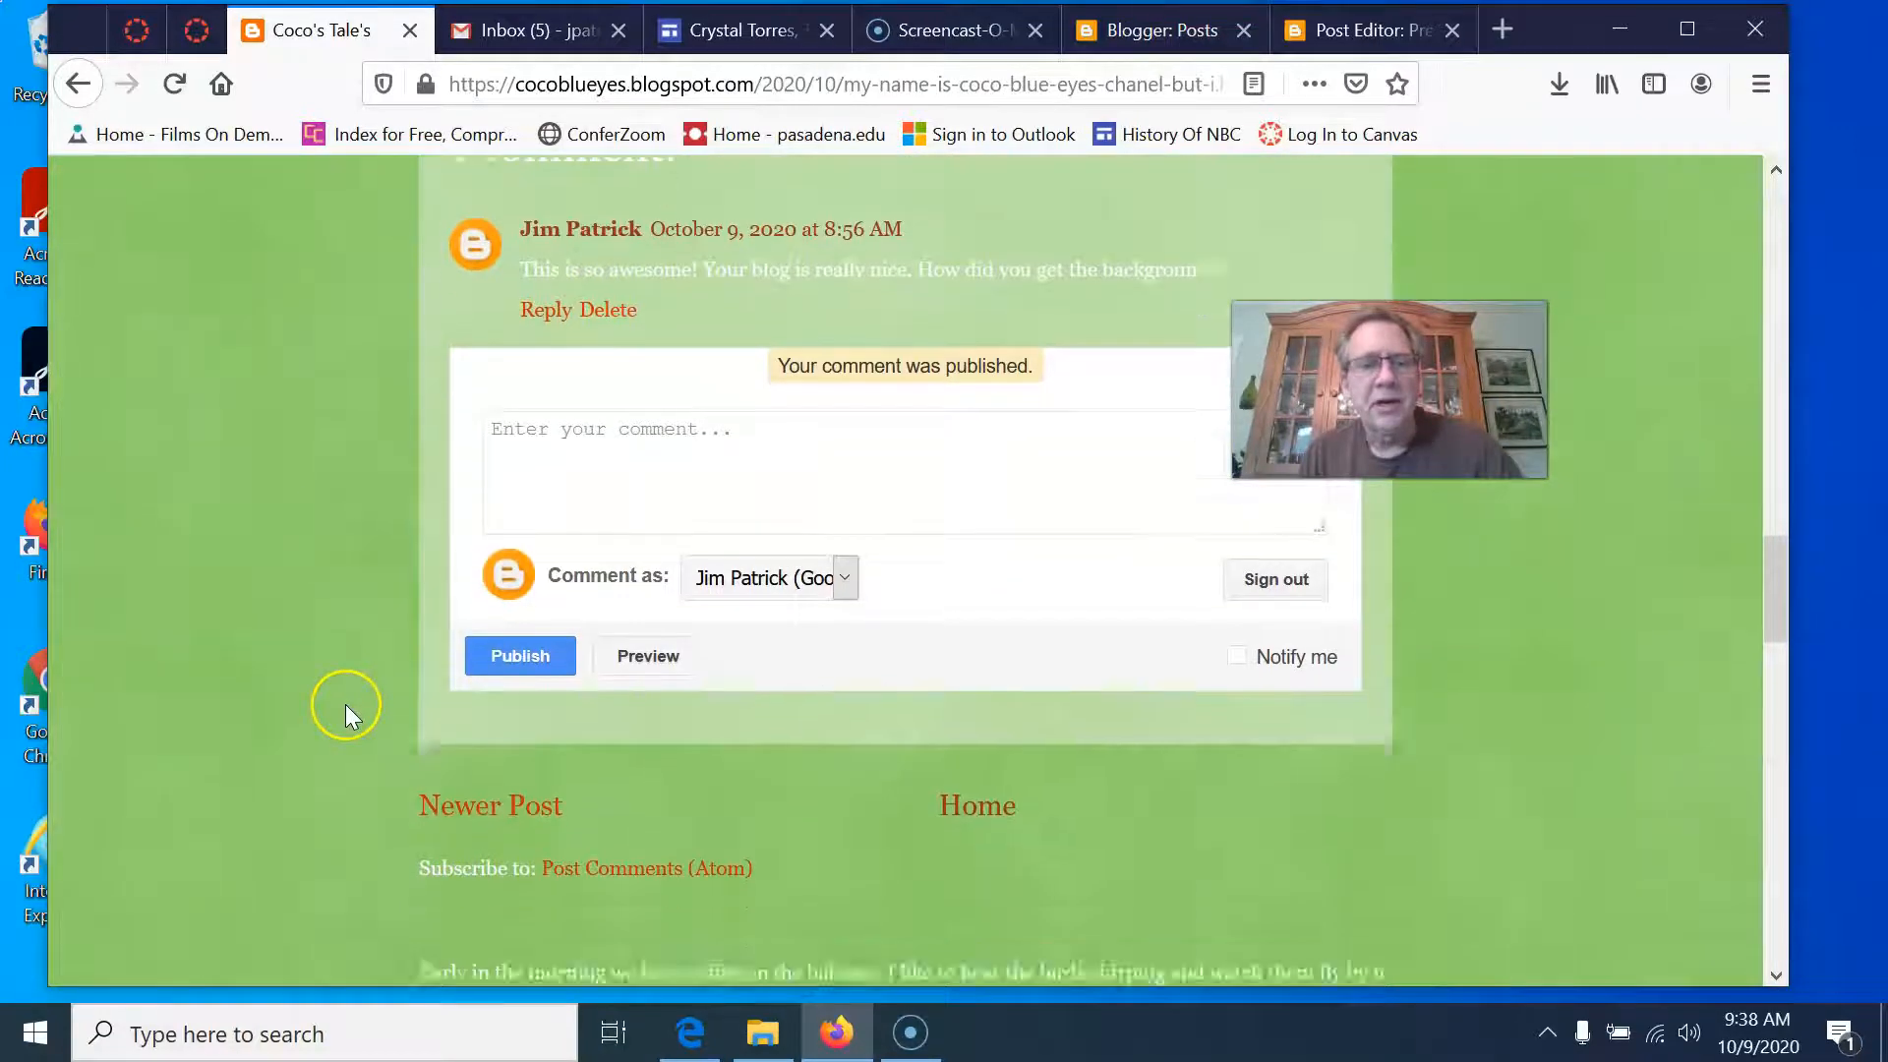
pyautogui.scroll(-4, 320, 682)
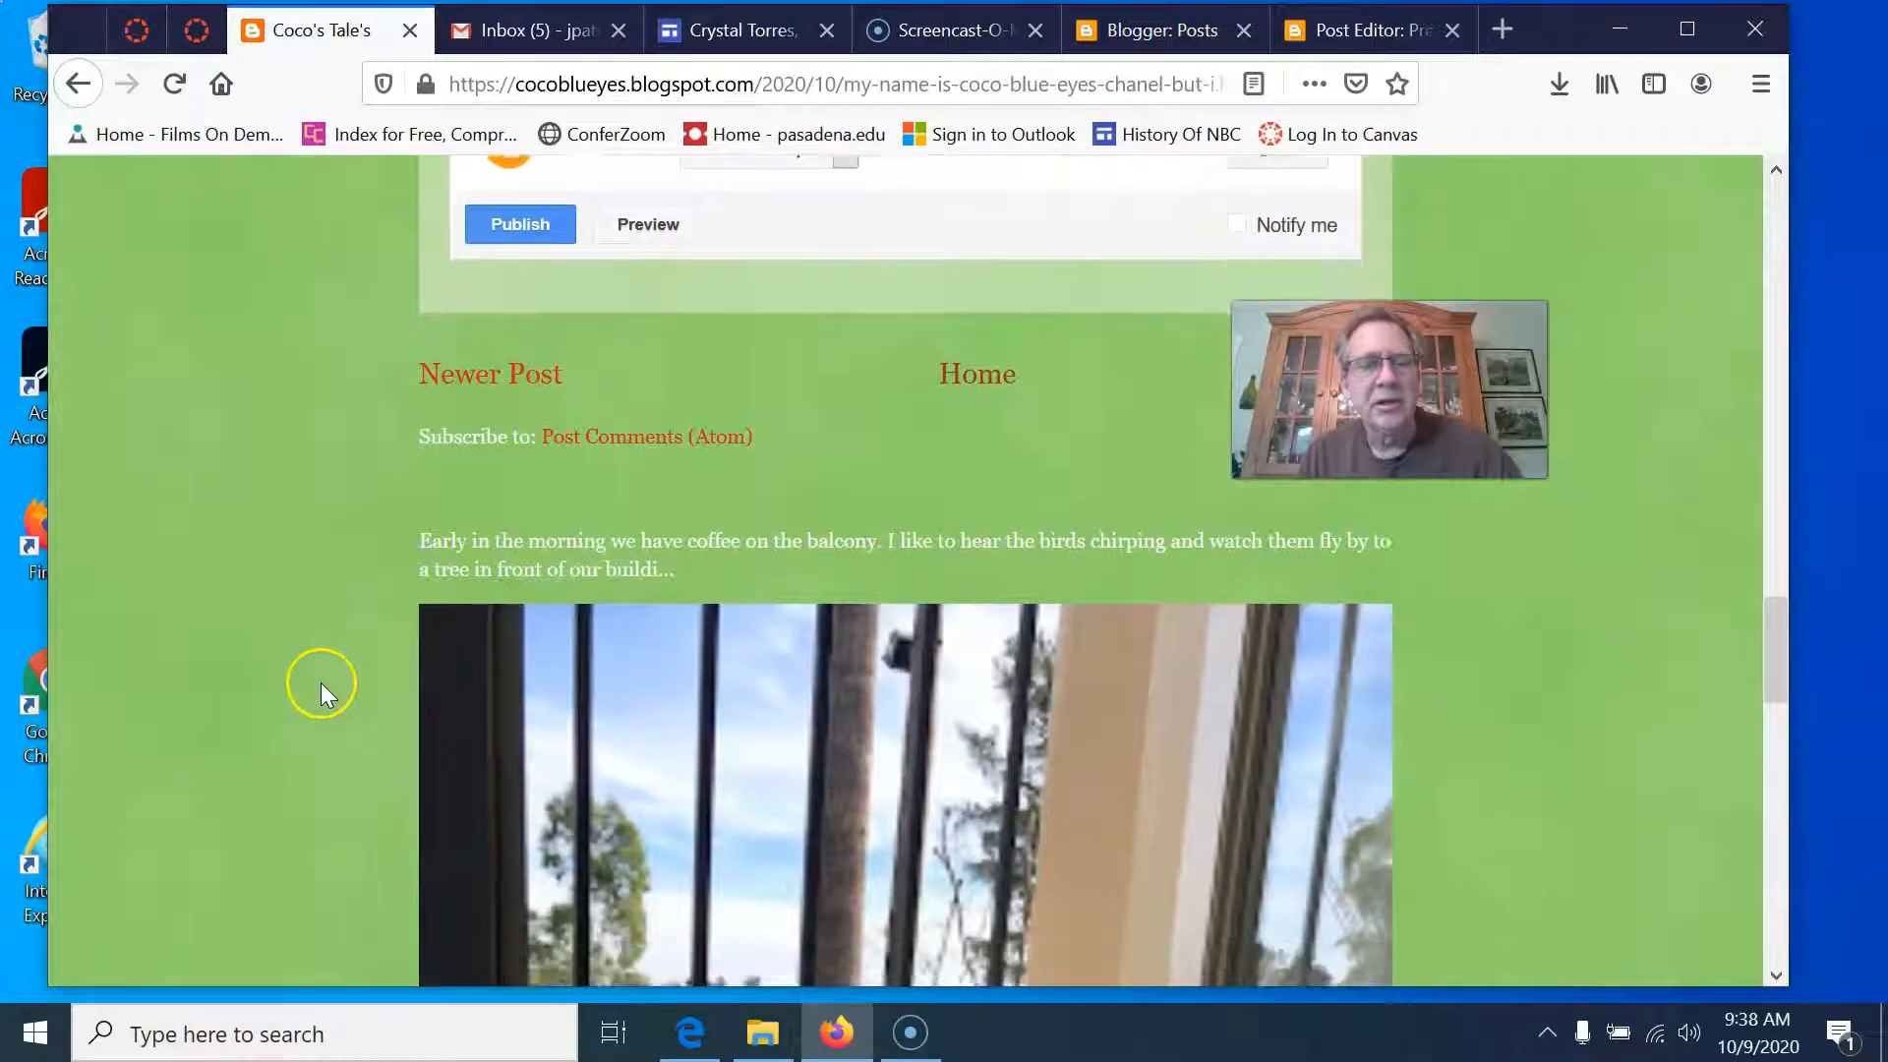
pyautogui.scroll(-8, 322, 667)
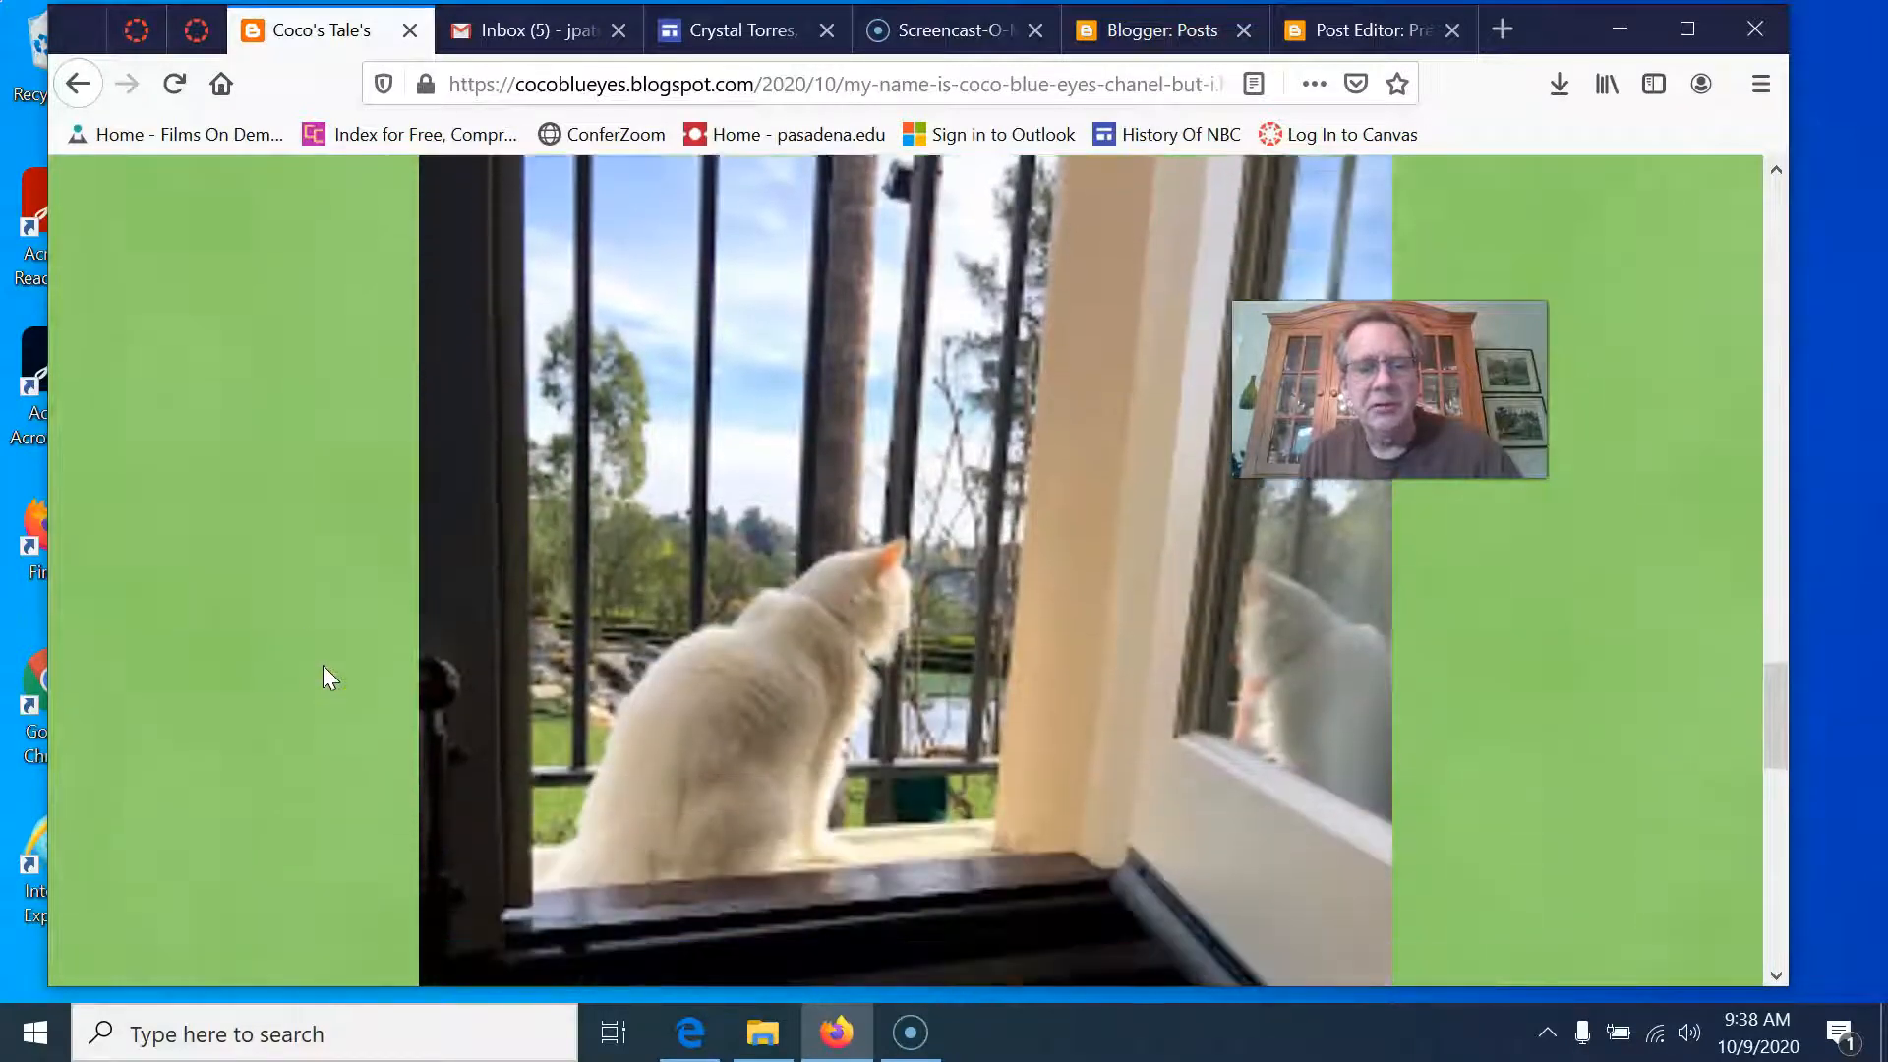
pyautogui.scroll(-2, 322, 665)
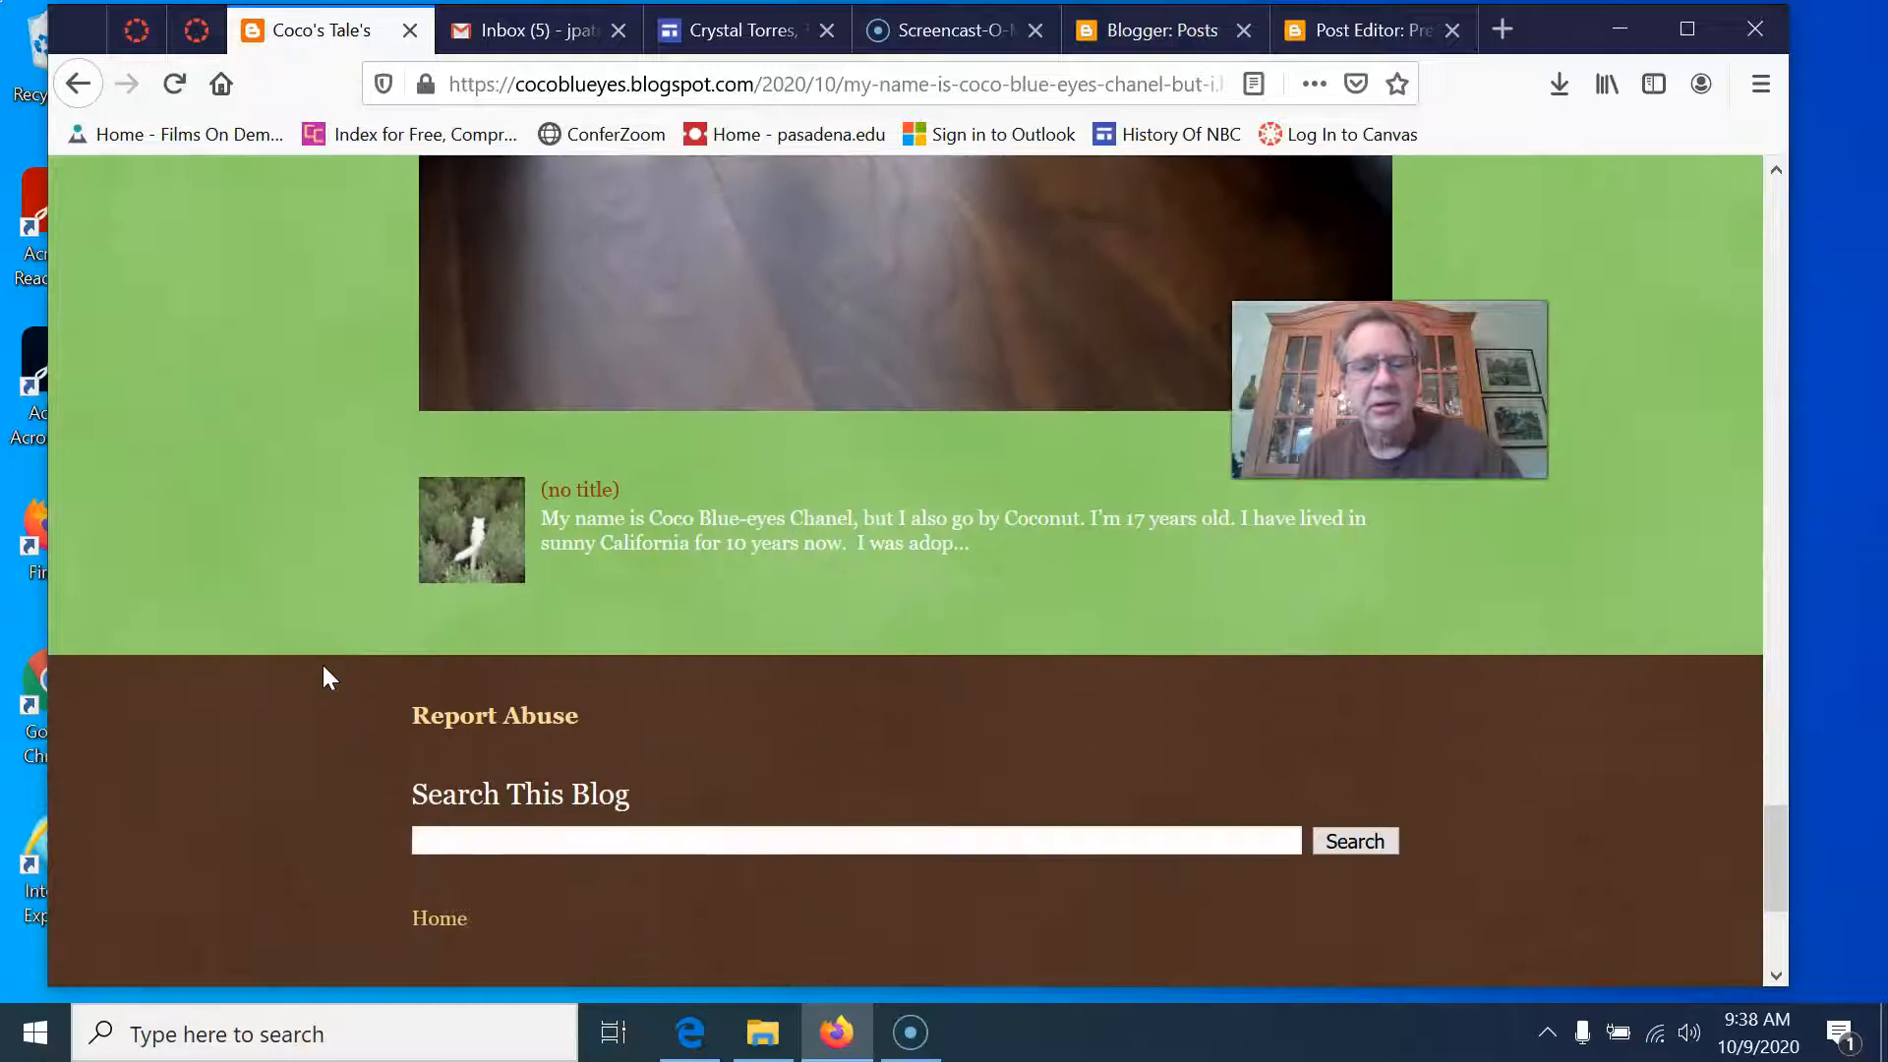
pyautogui.click(507, 544)
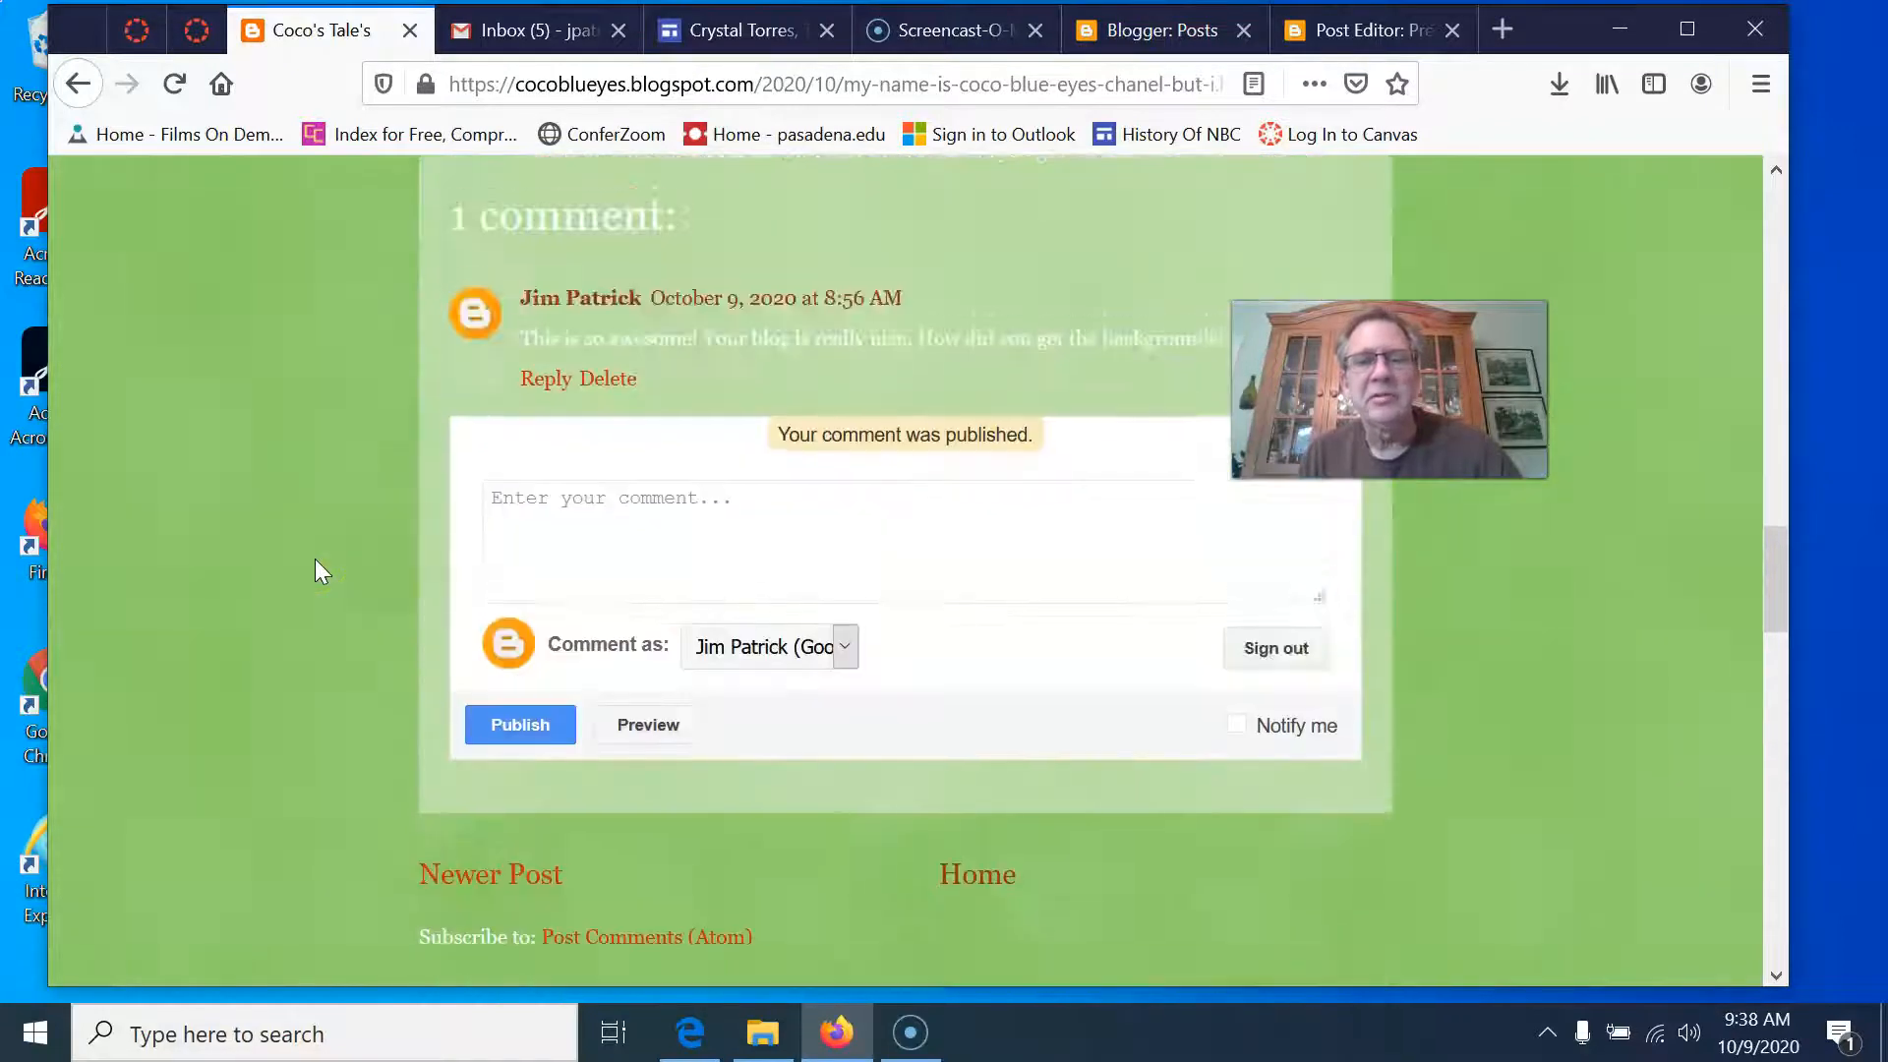
pyautogui.scroll(15, 315, 558)
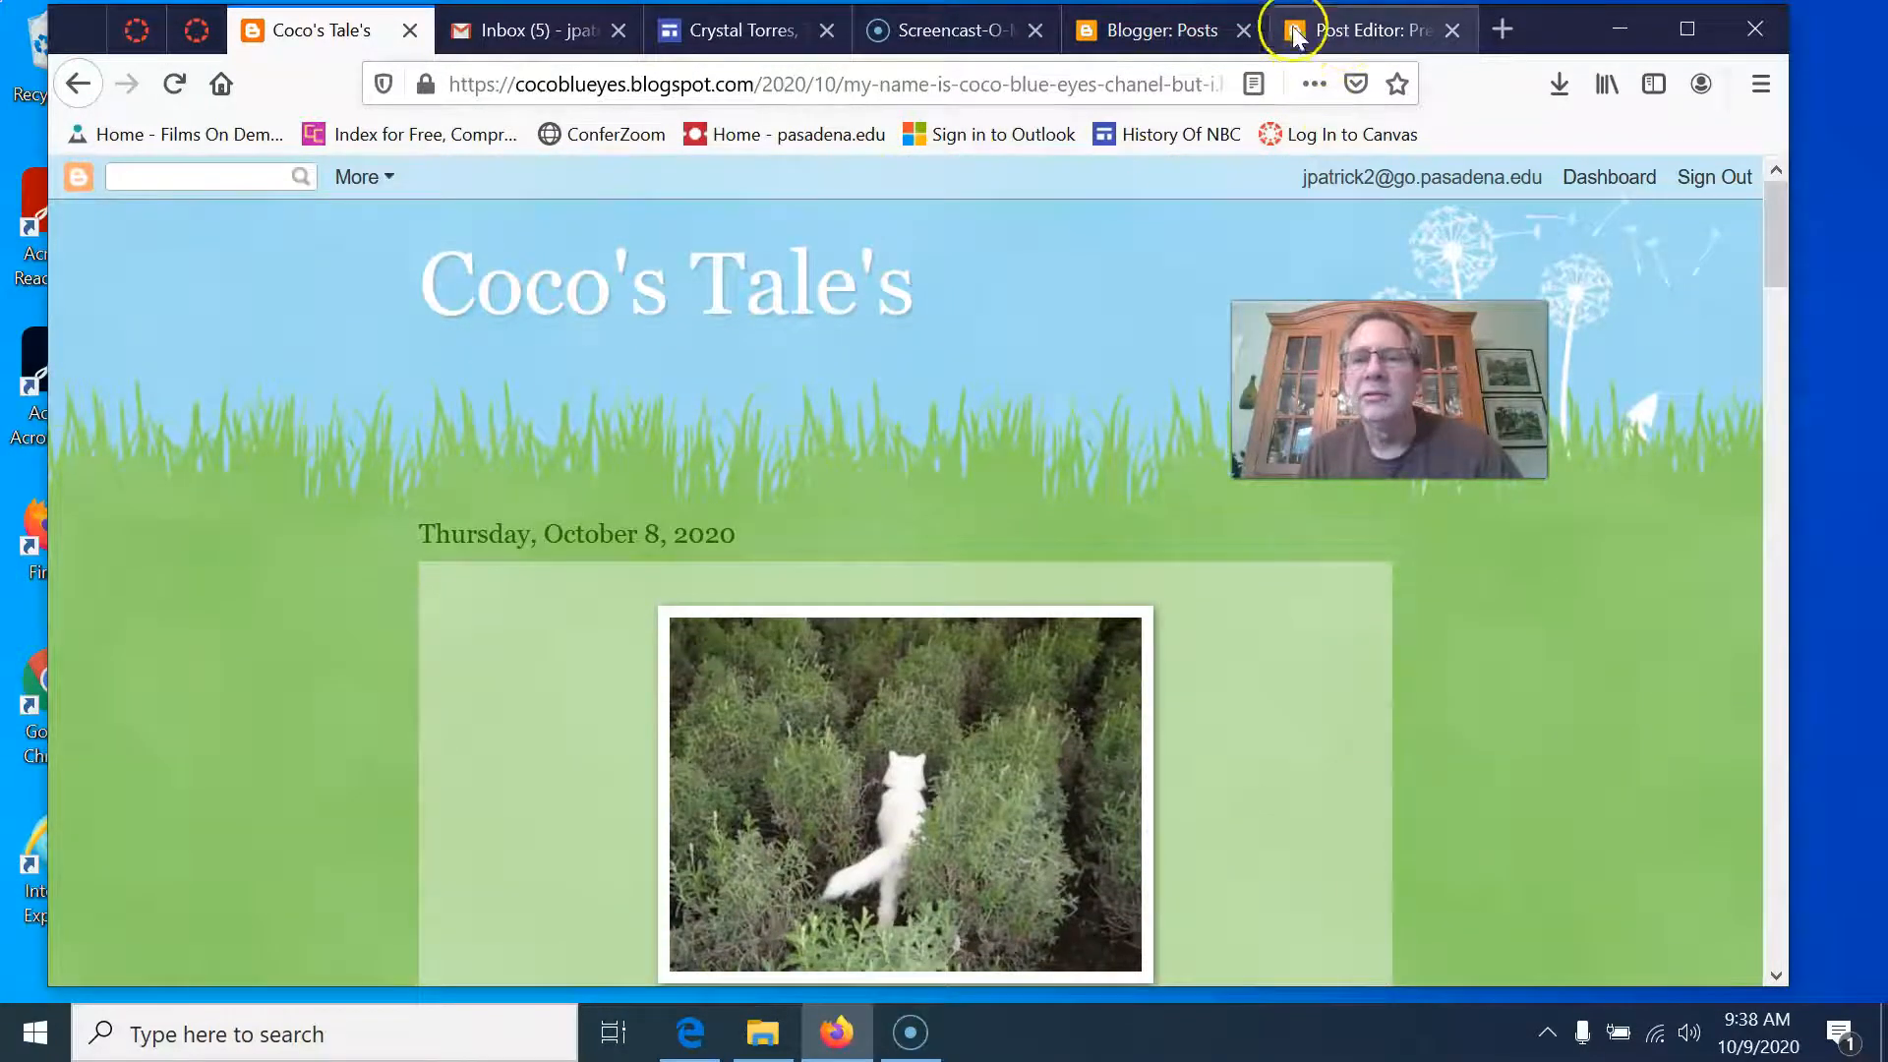
# Return to the Blogger dashboard, open the blog's theme gallery and browse the theme families from Contempo through Watermark.
pyautogui.click(1198, 44)
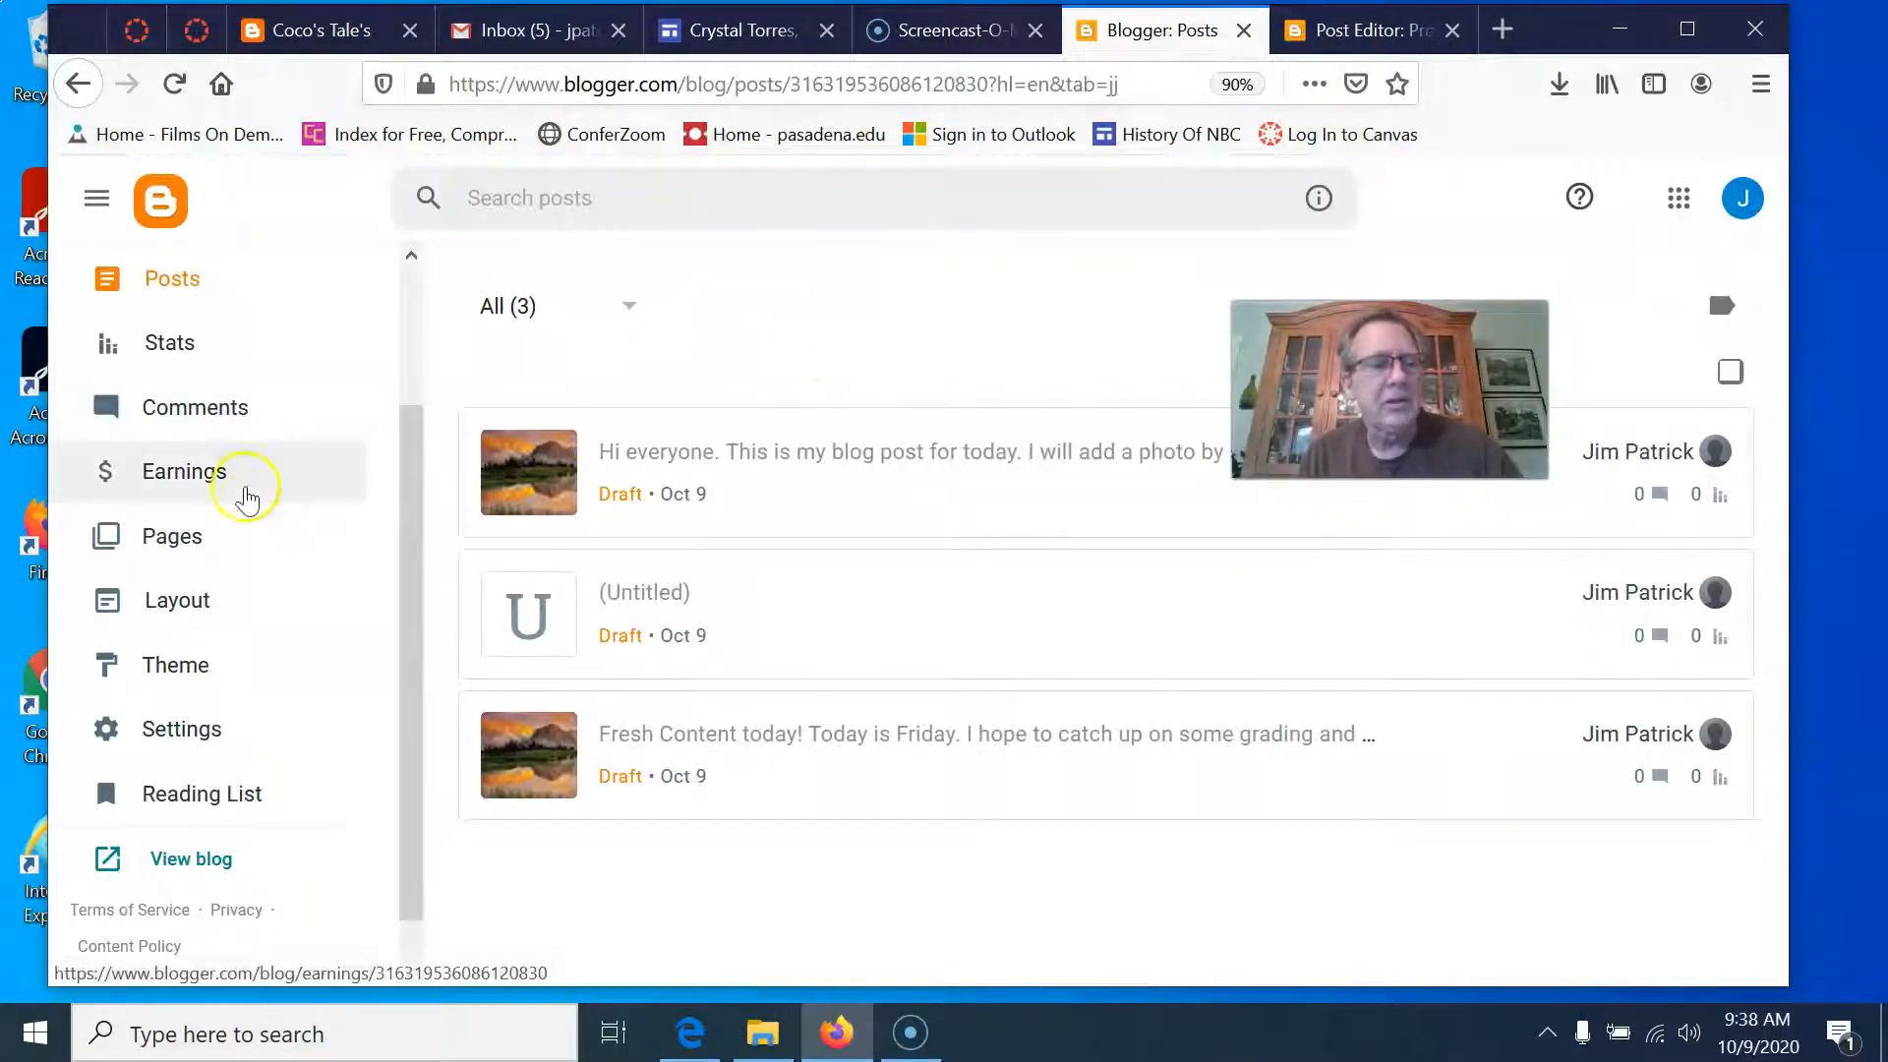
pyautogui.click(164, 673)
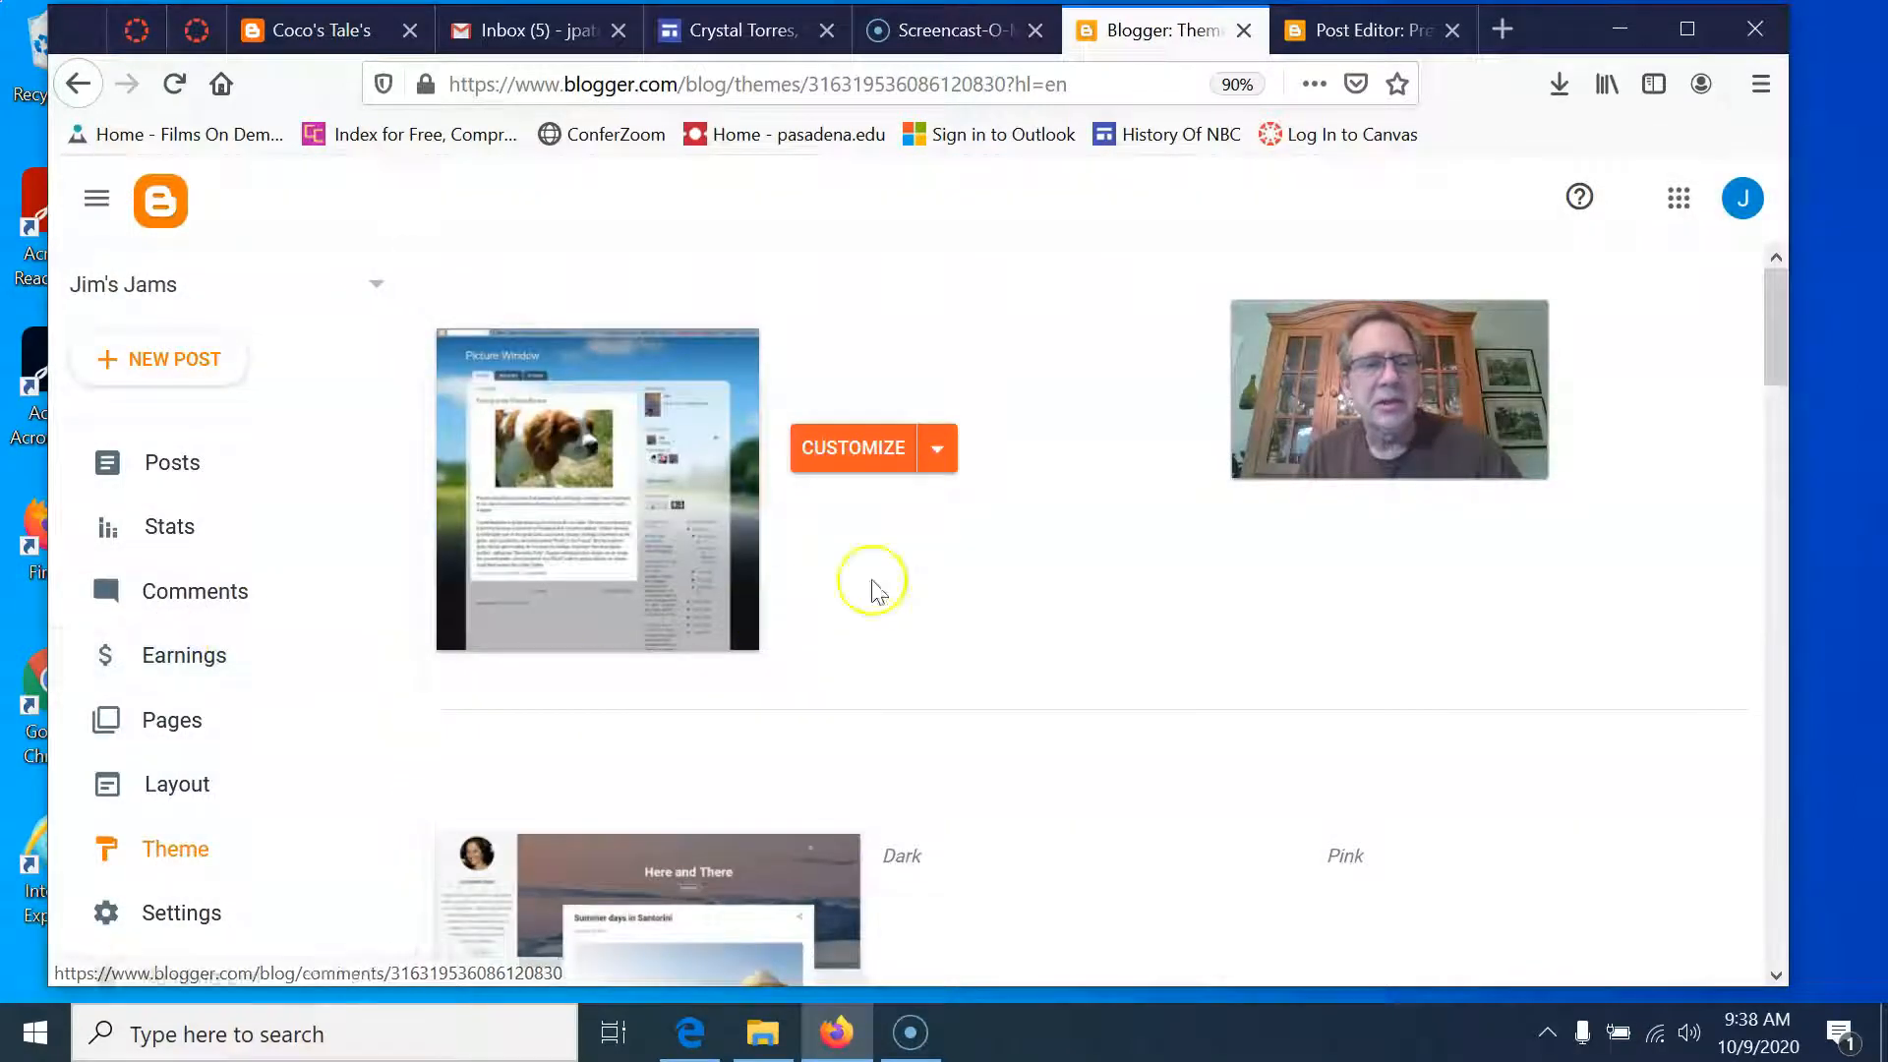
pyautogui.scroll(-2, 902, 614)
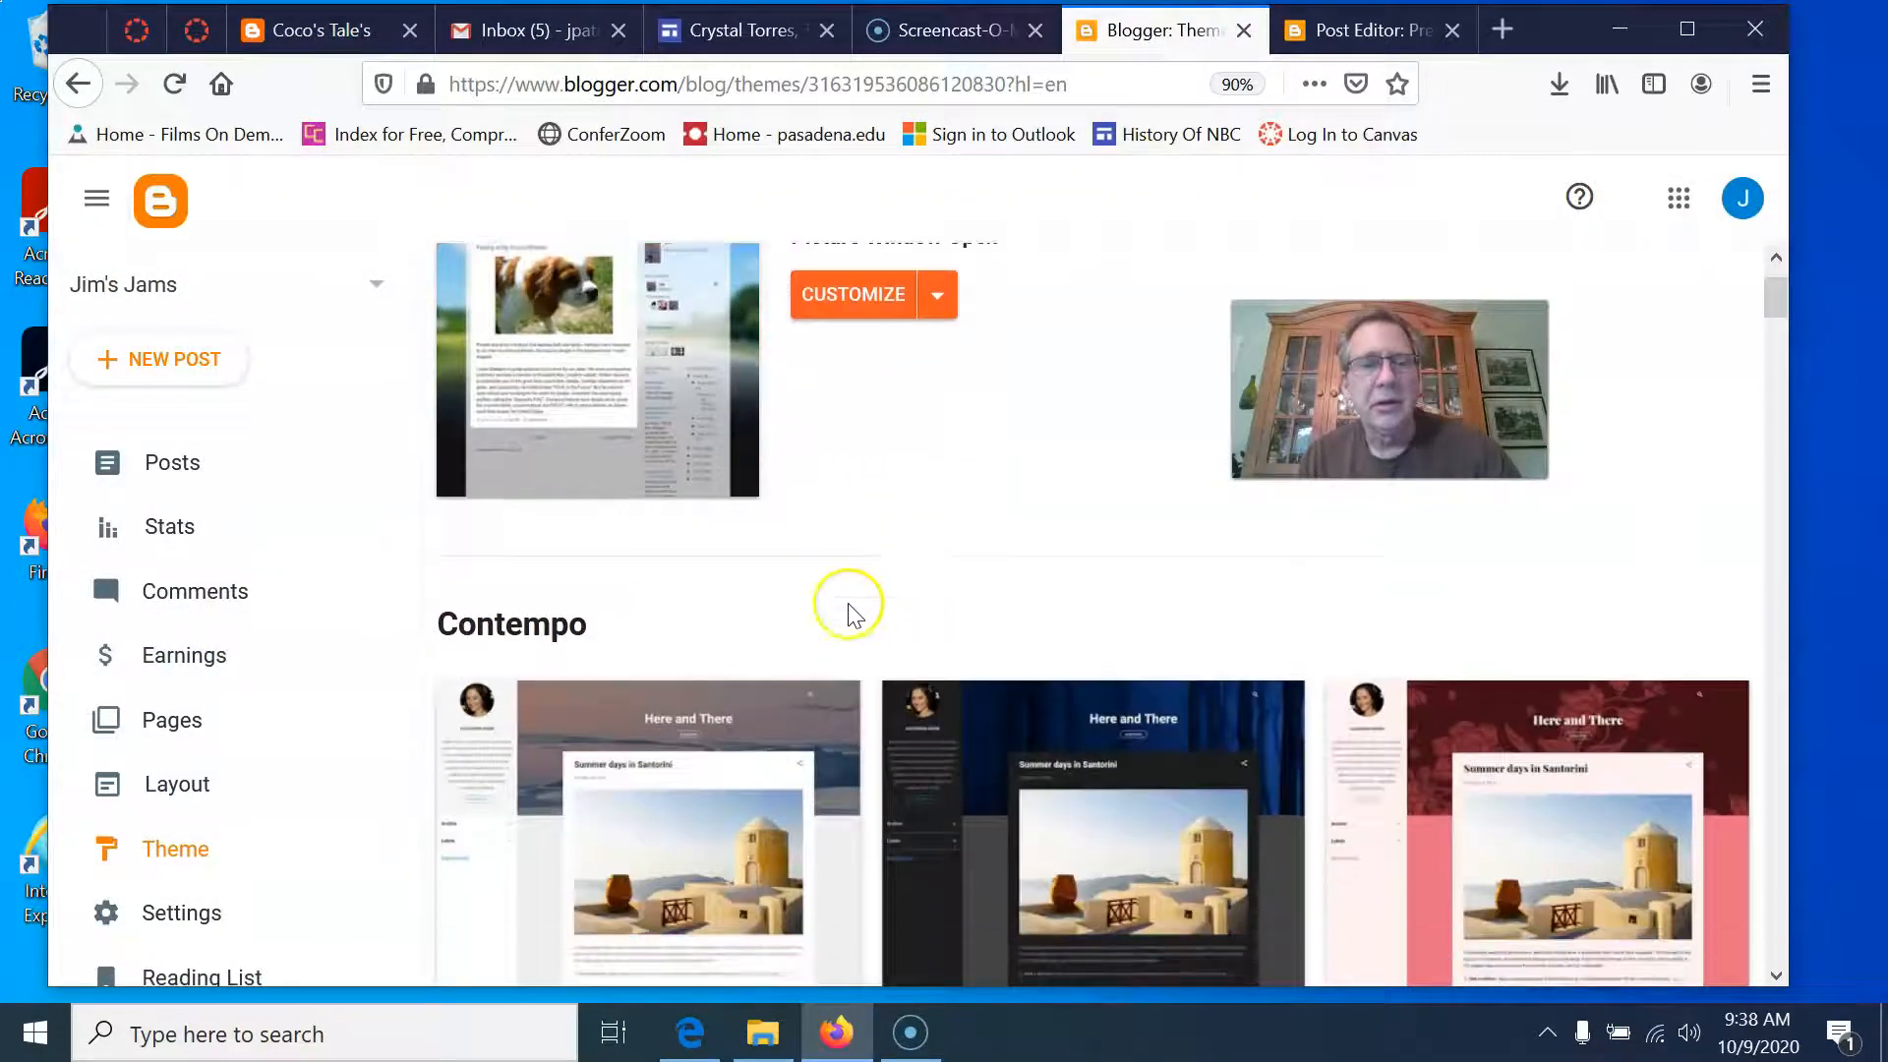
pyautogui.scroll(1, 1130, 615)
pyautogui.scroll(-5, 1146, 625)
pyautogui.scroll(-12, 1148, 628)
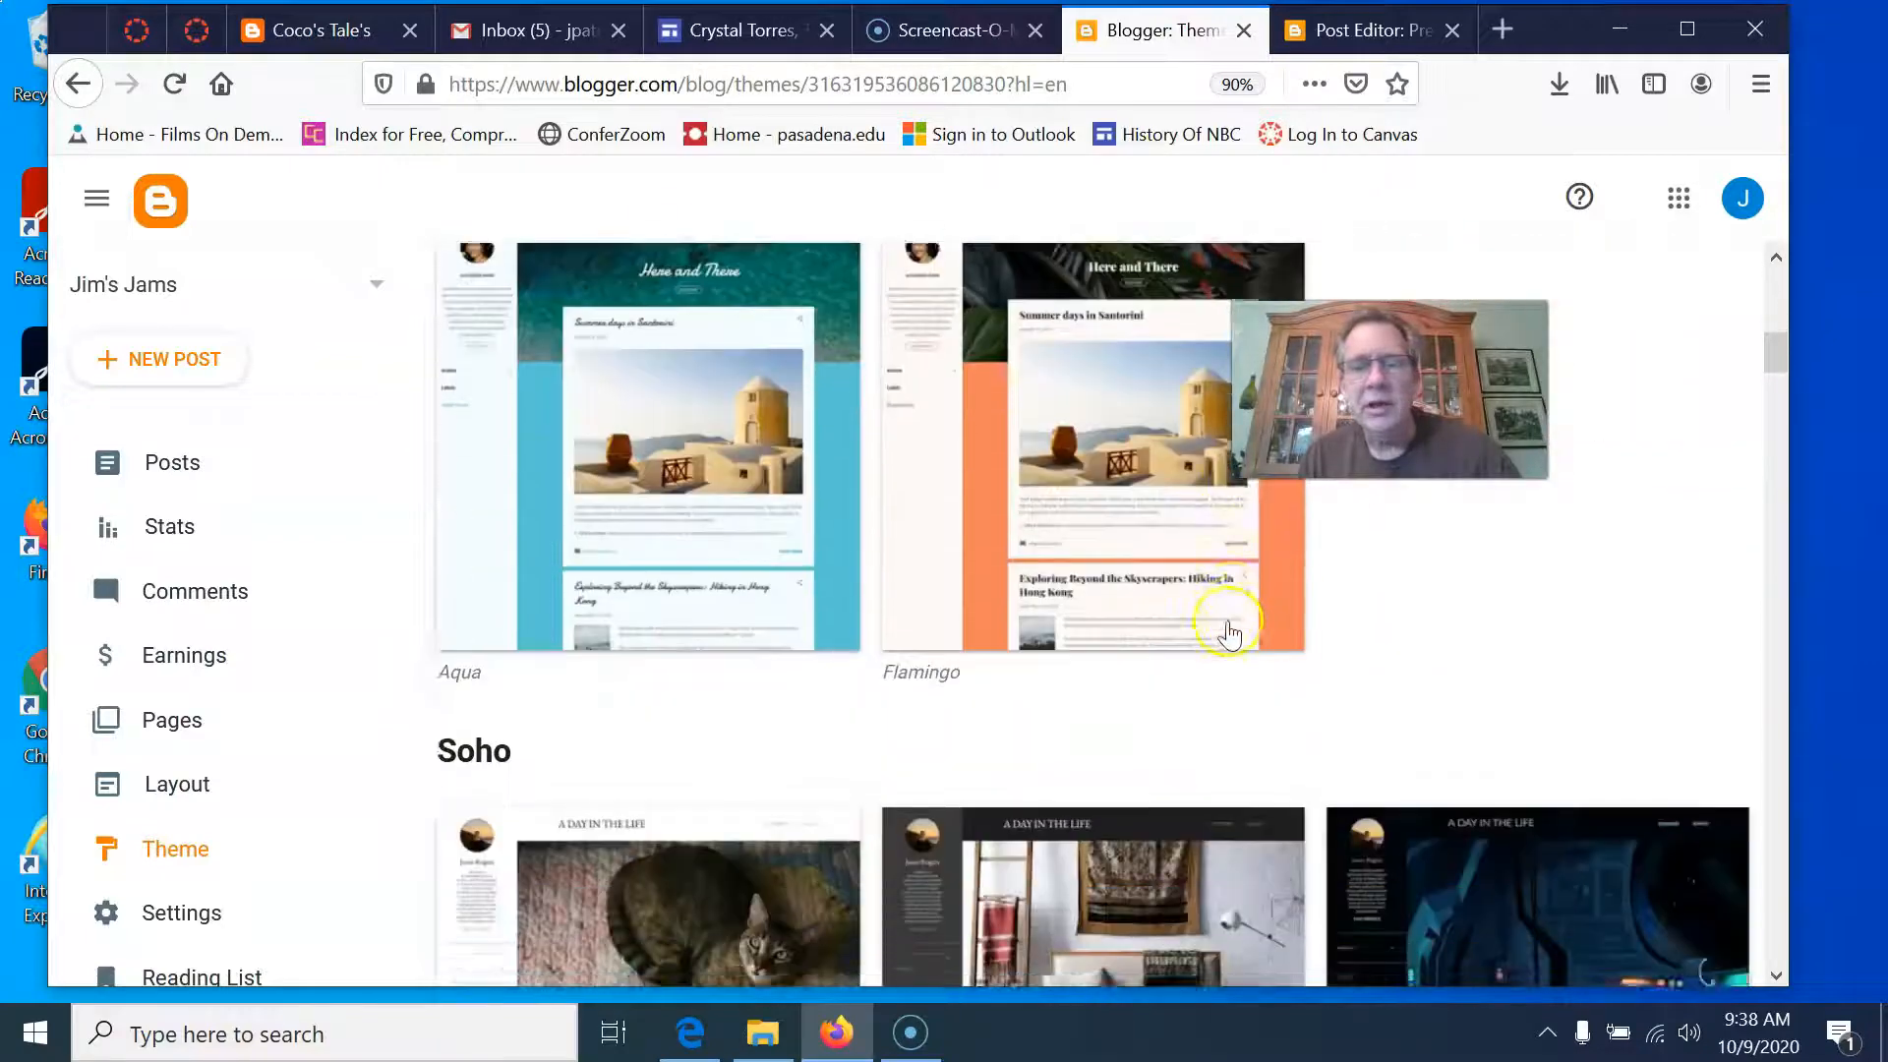
pyautogui.scroll(-15, 1202, 689)
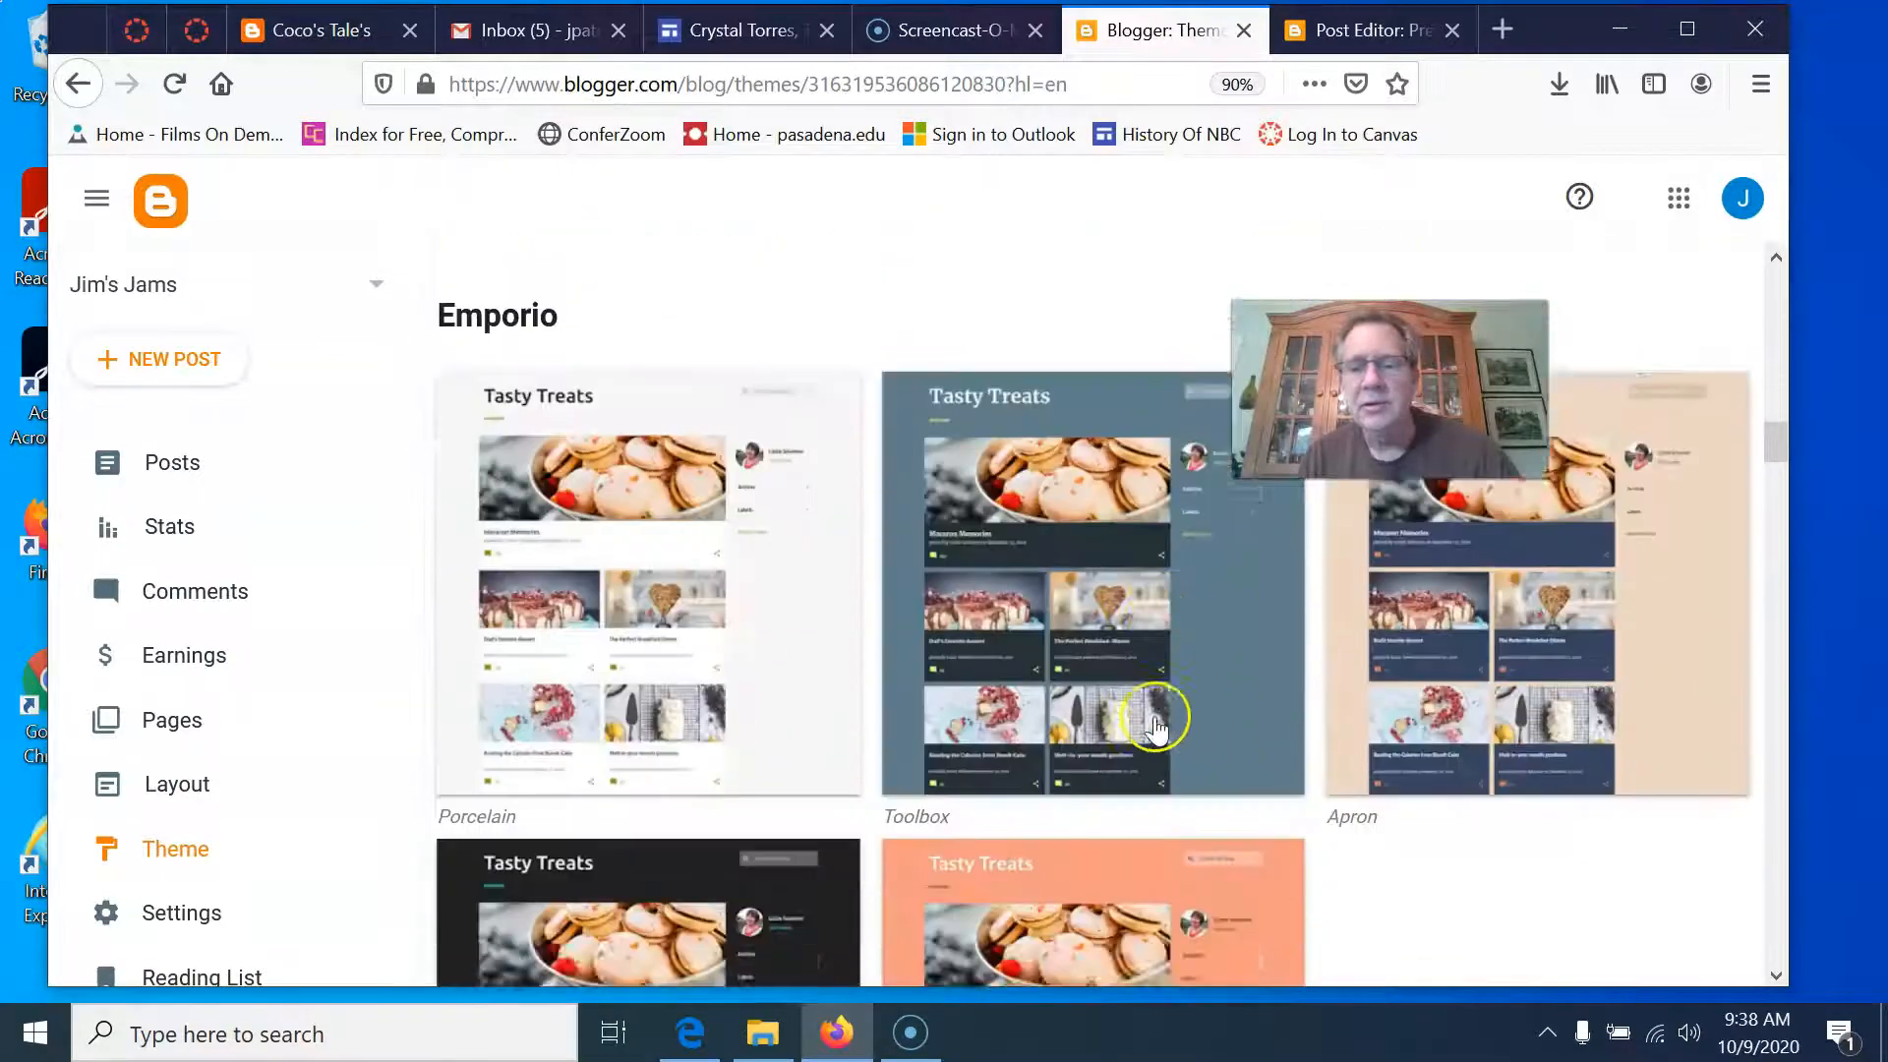
pyautogui.scroll(-15, 1110, 765)
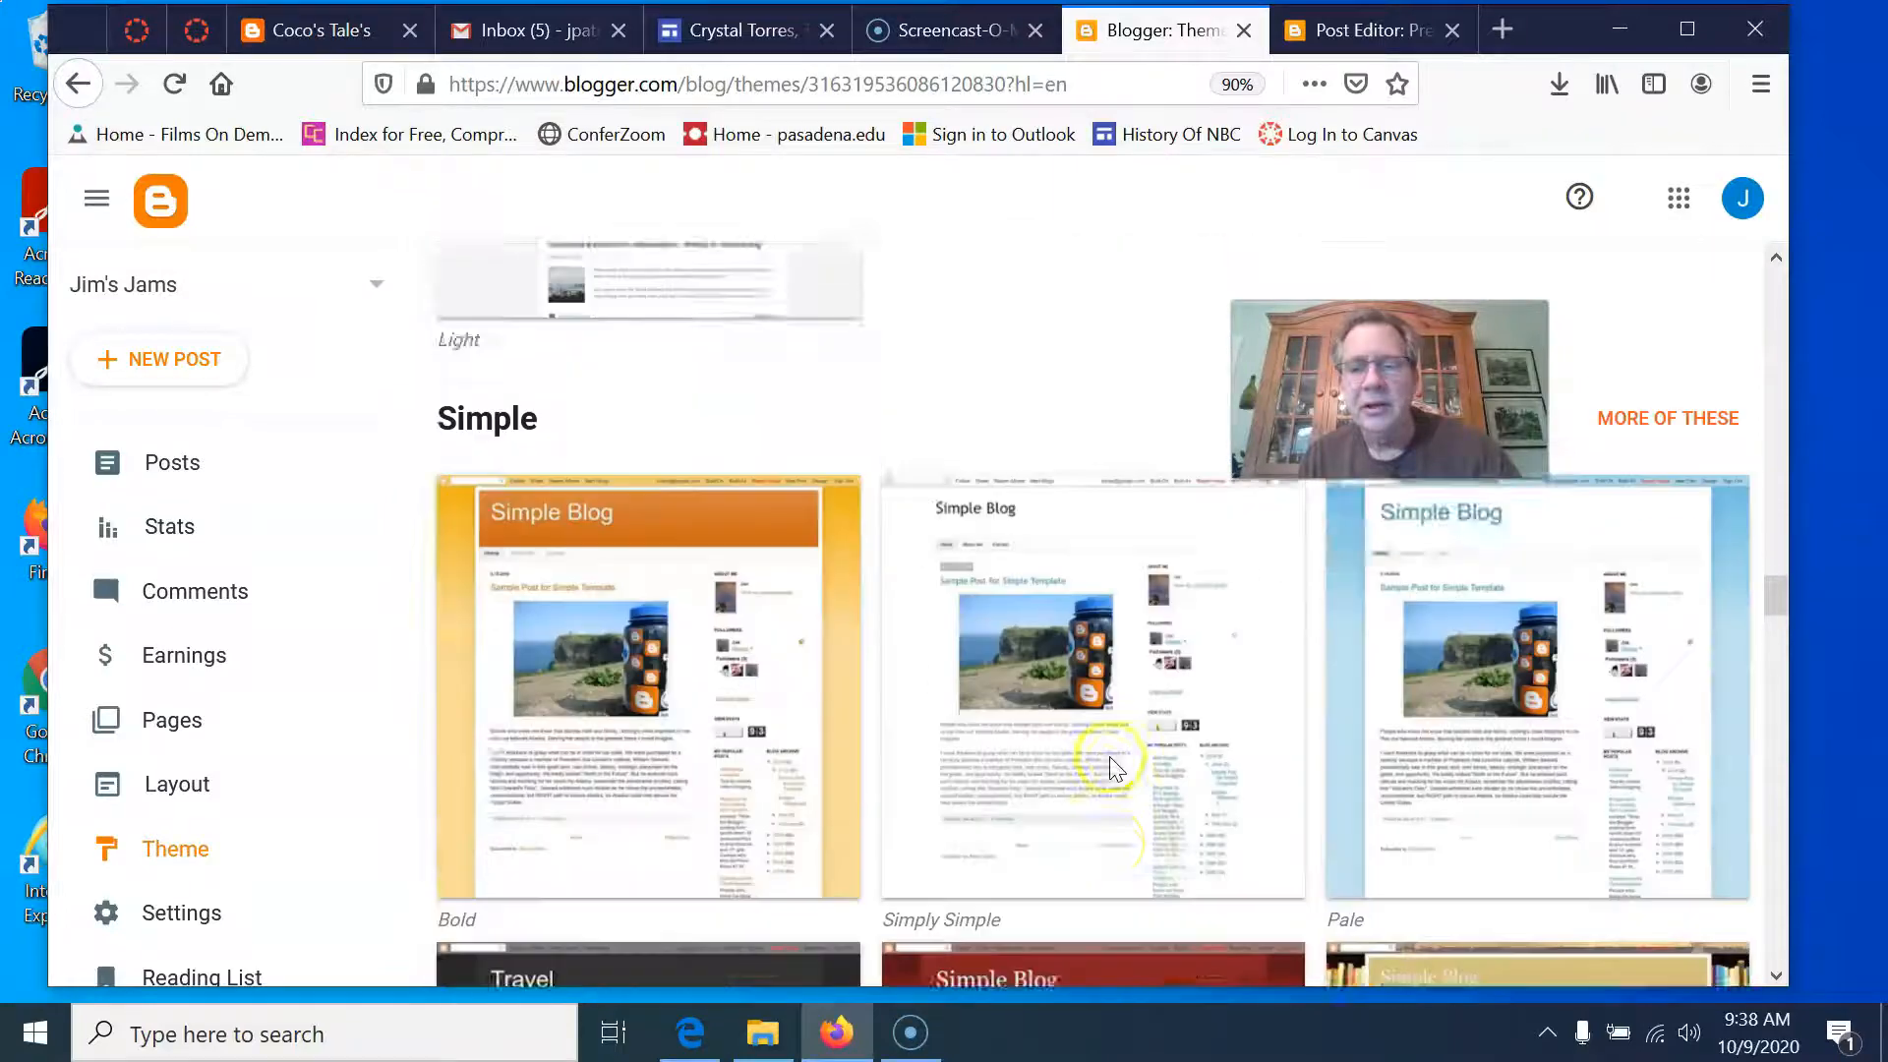
pyautogui.scroll(-15, 1111, 770)
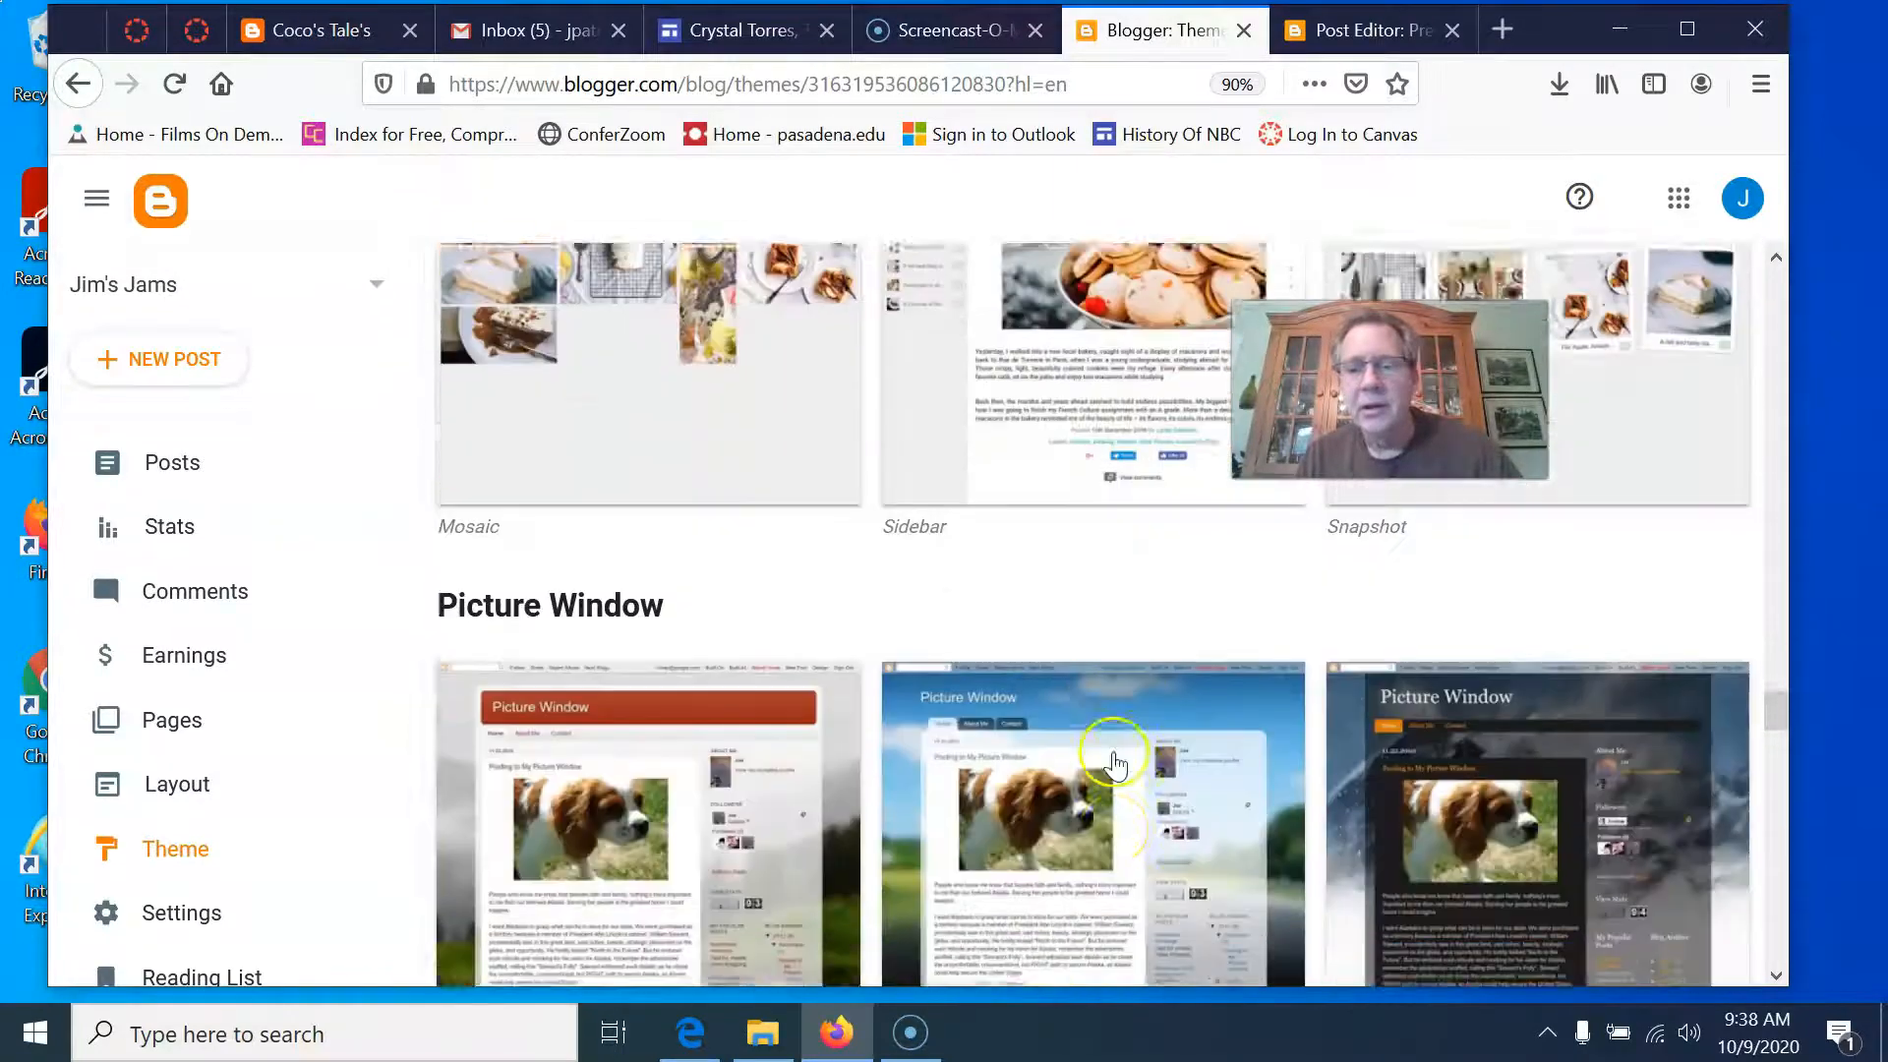
pyautogui.scroll(-8, 1118, 748)
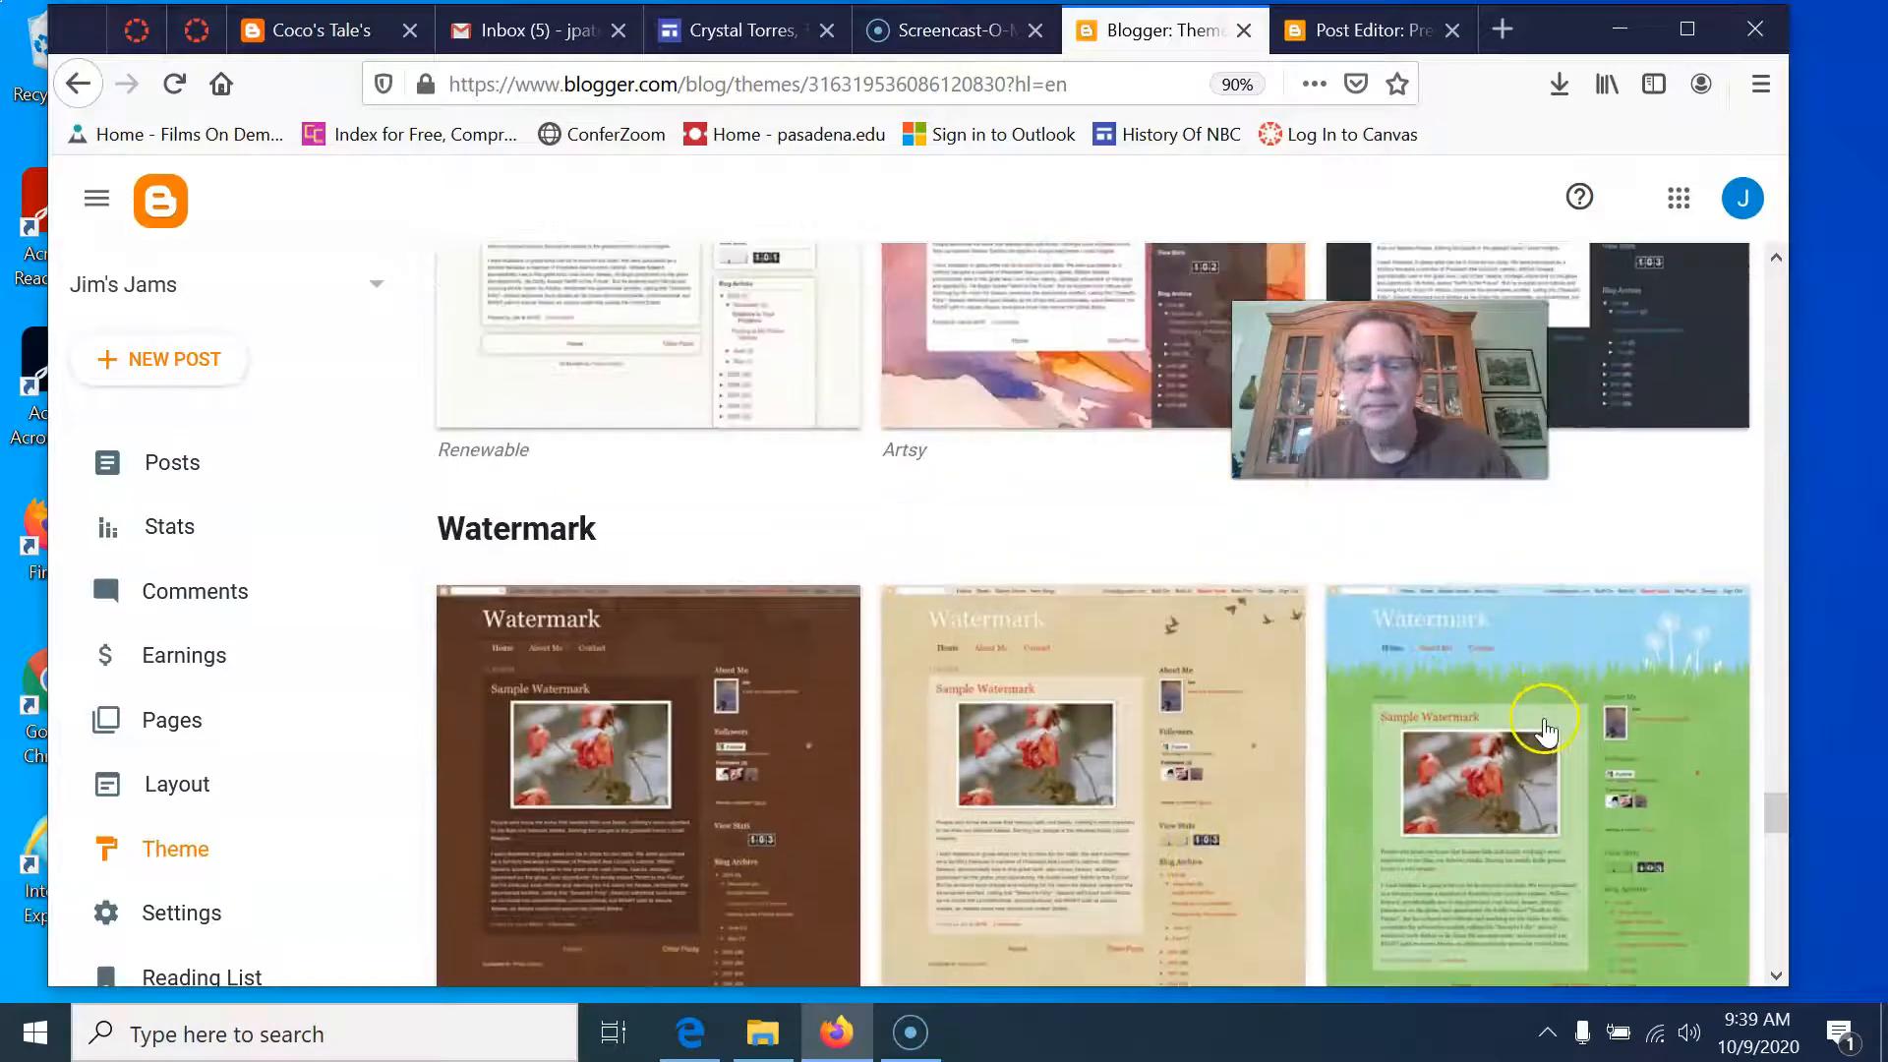
# Find the Picture Window themes in the gallery and open the larger preview of the Open variant.
pyautogui.scroll(12, 964, 614)
pyautogui.scroll(-5, 969, 620)
pyautogui.scroll(1, 1098, 669)
pyautogui.scroll(8, 700, 666)
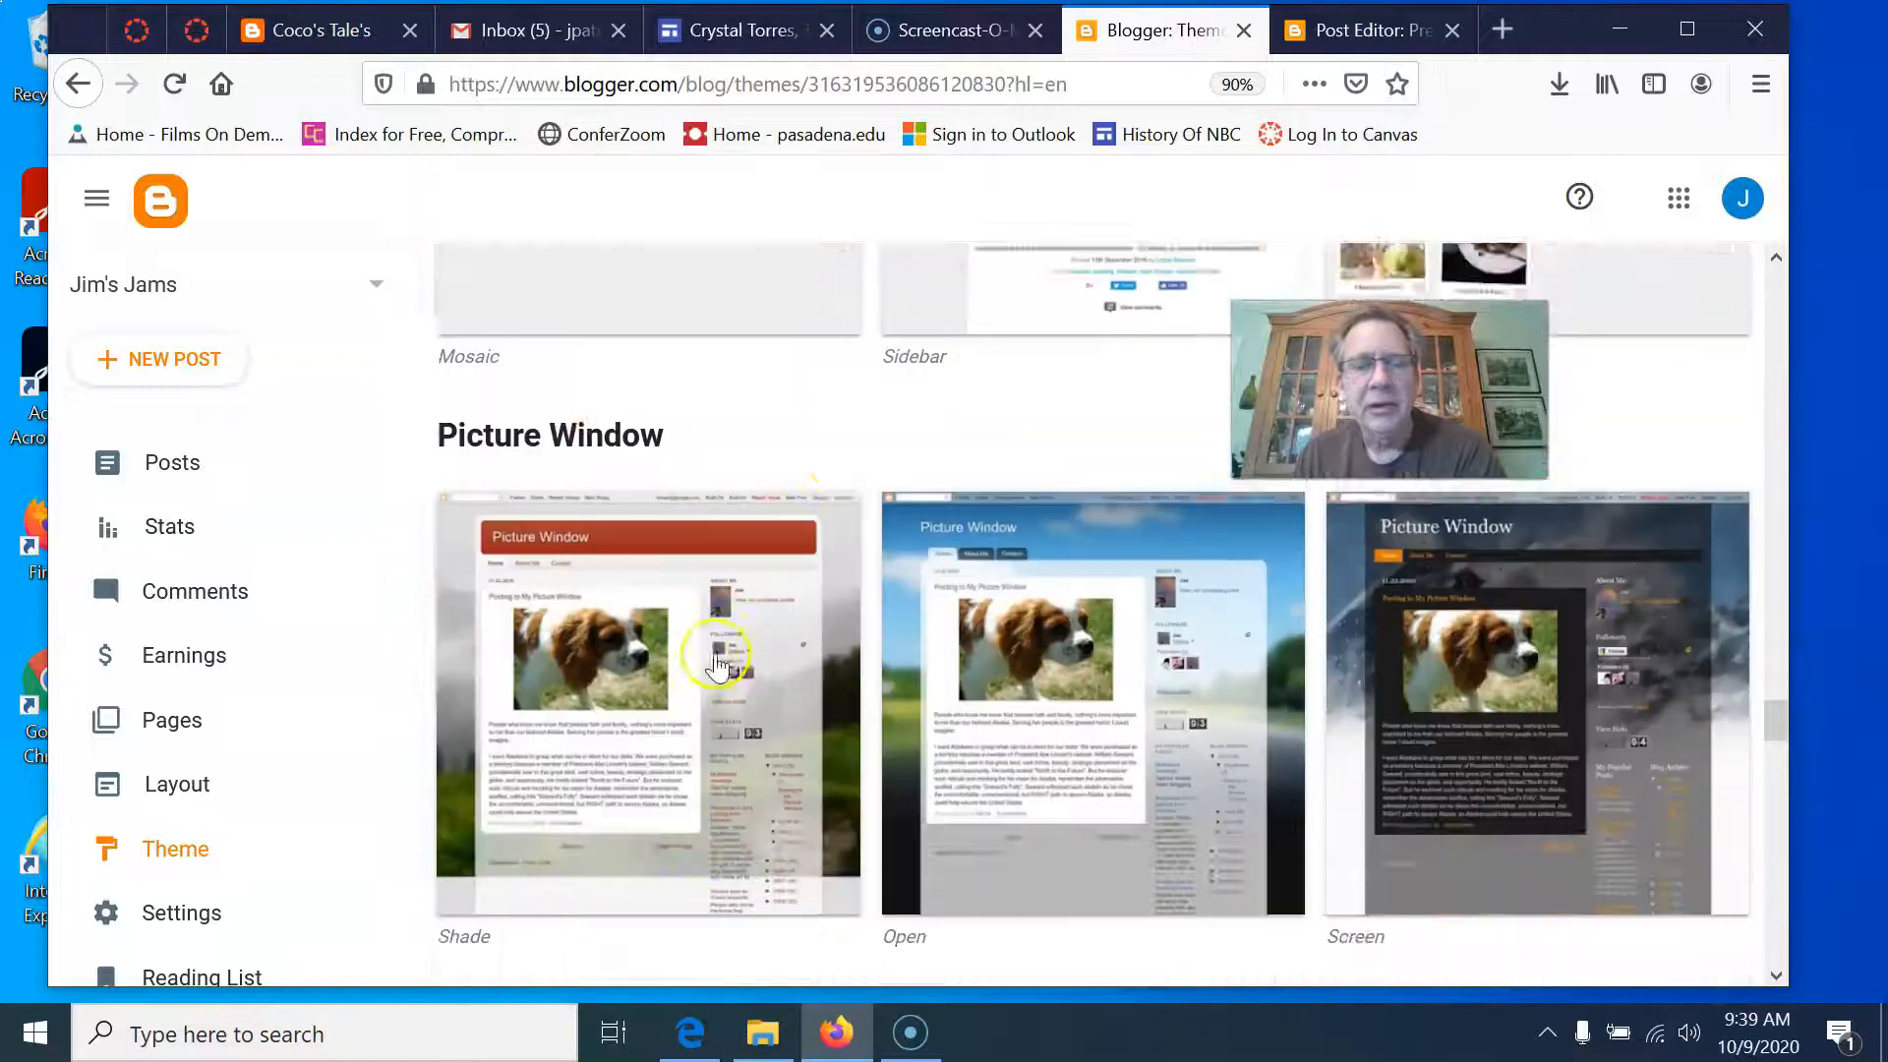
pyautogui.scroll(-6, 923, 619)
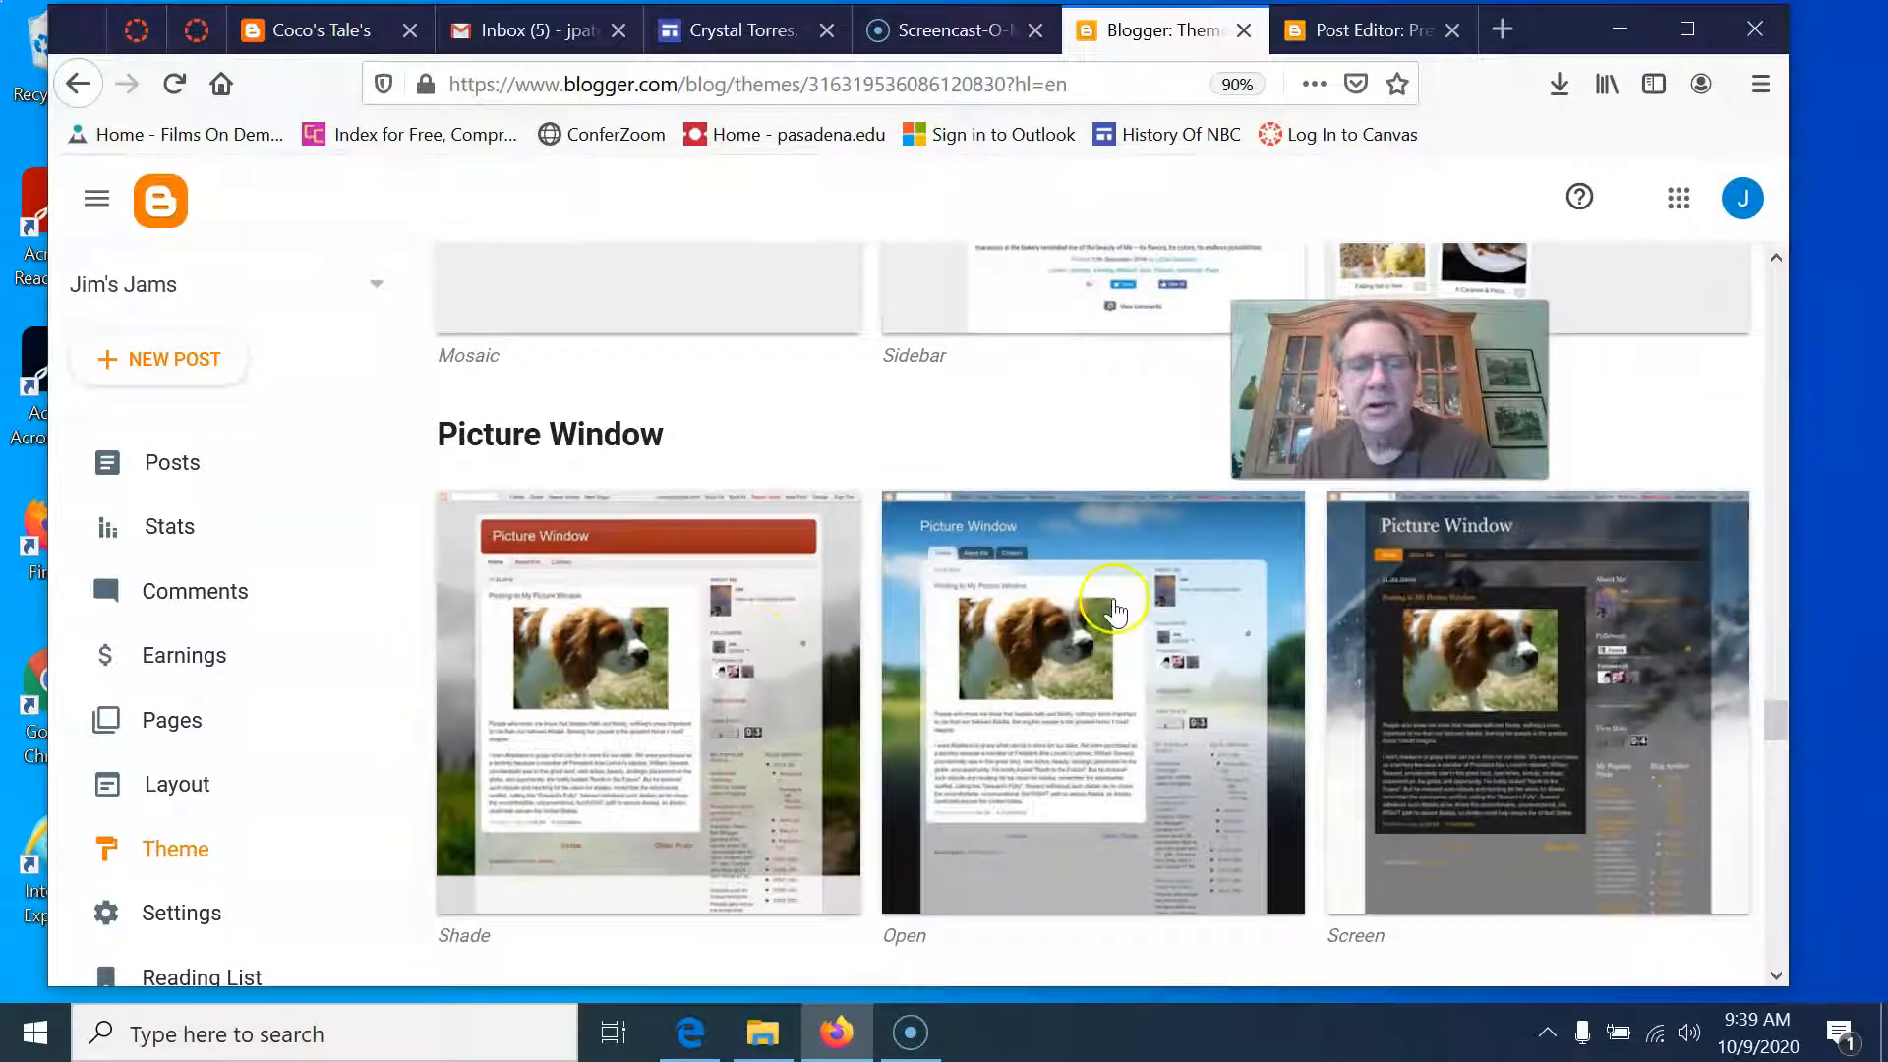
pyautogui.scroll(-4, 645, 706)
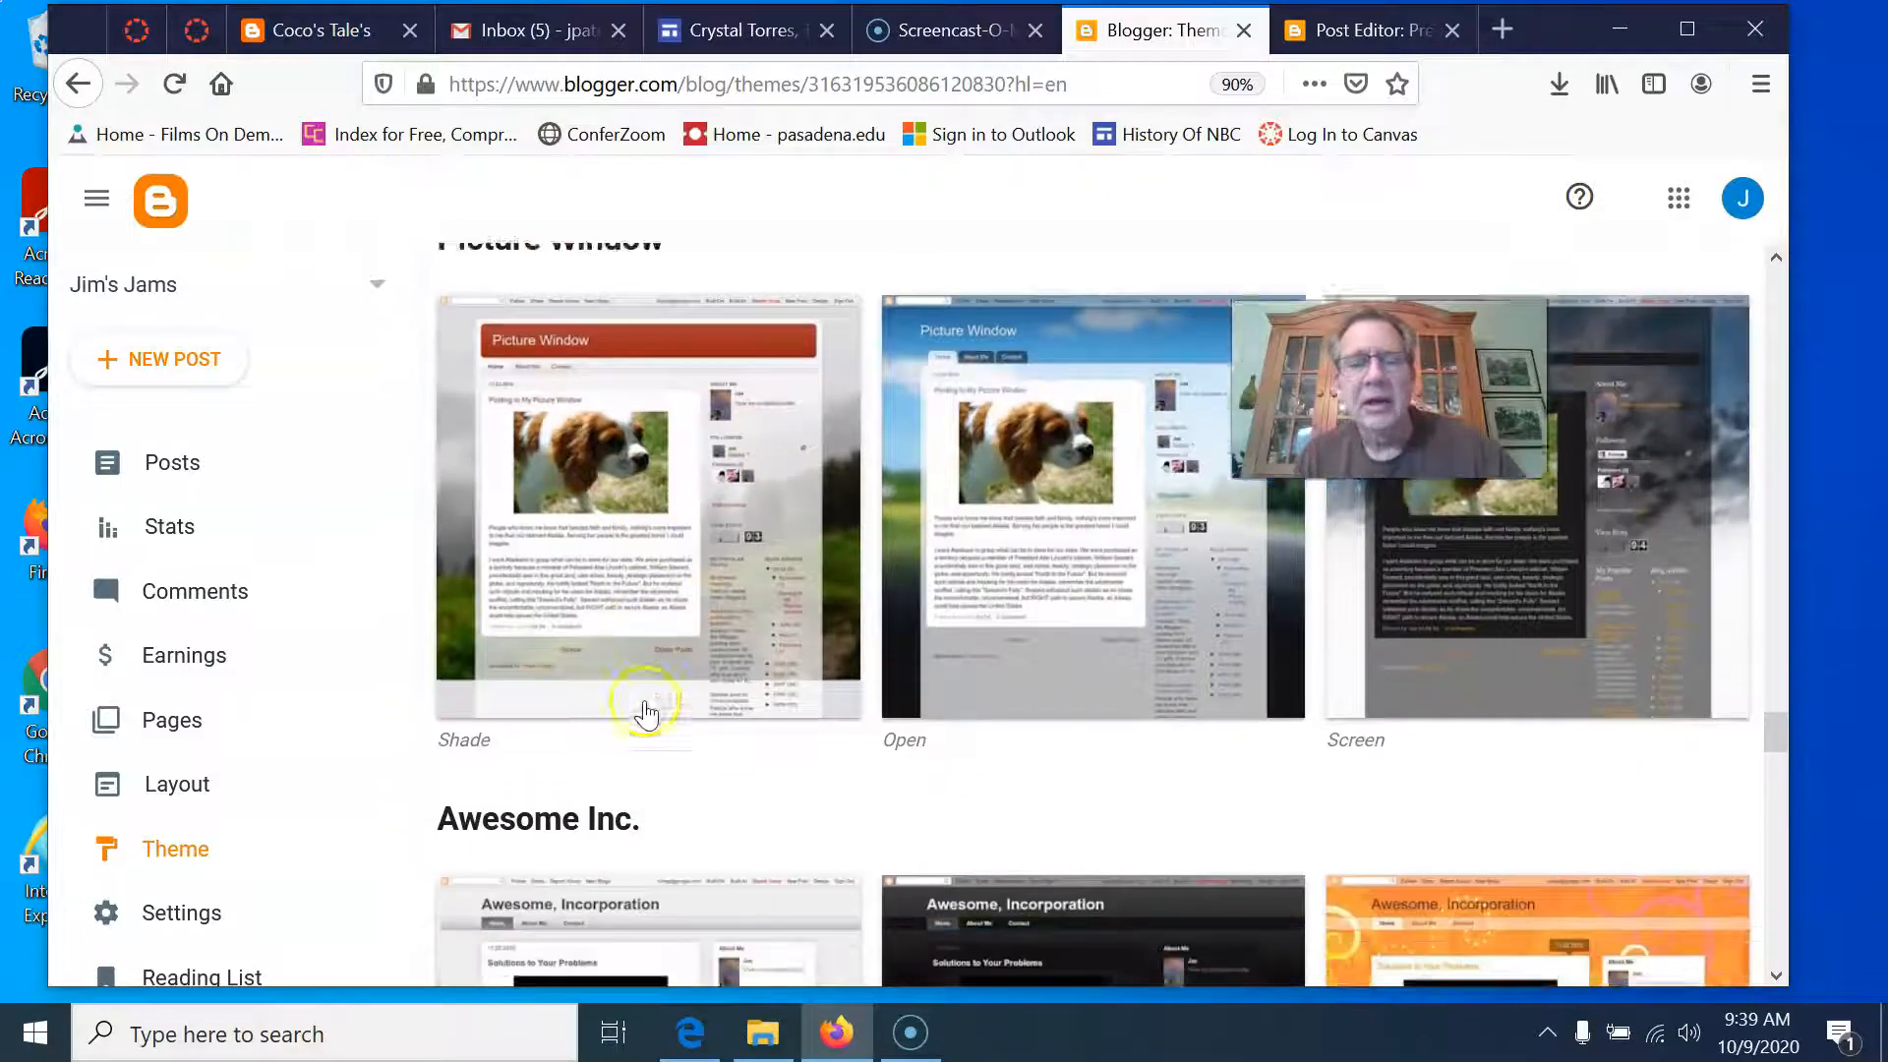
pyautogui.scroll(4, 708, 679)
pyautogui.scroll(-2, 798, 657)
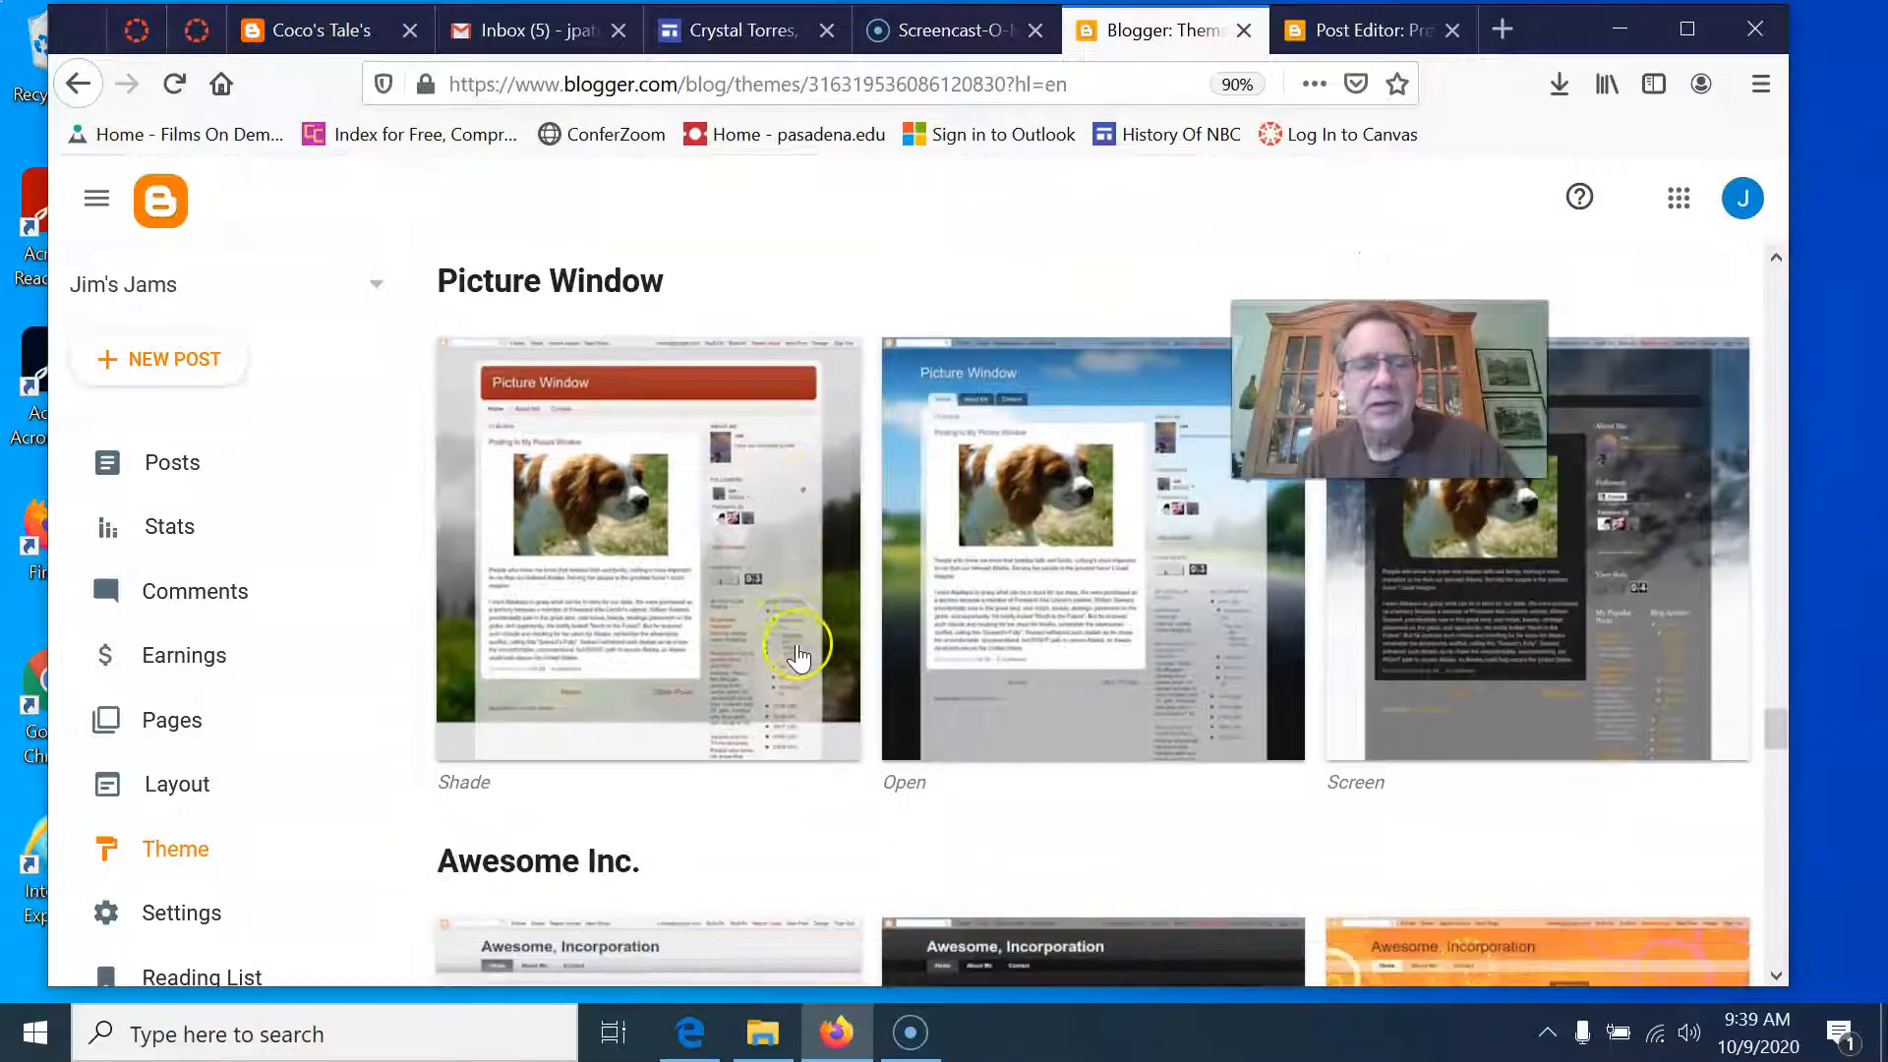
pyautogui.scroll(2, 1060, 580)
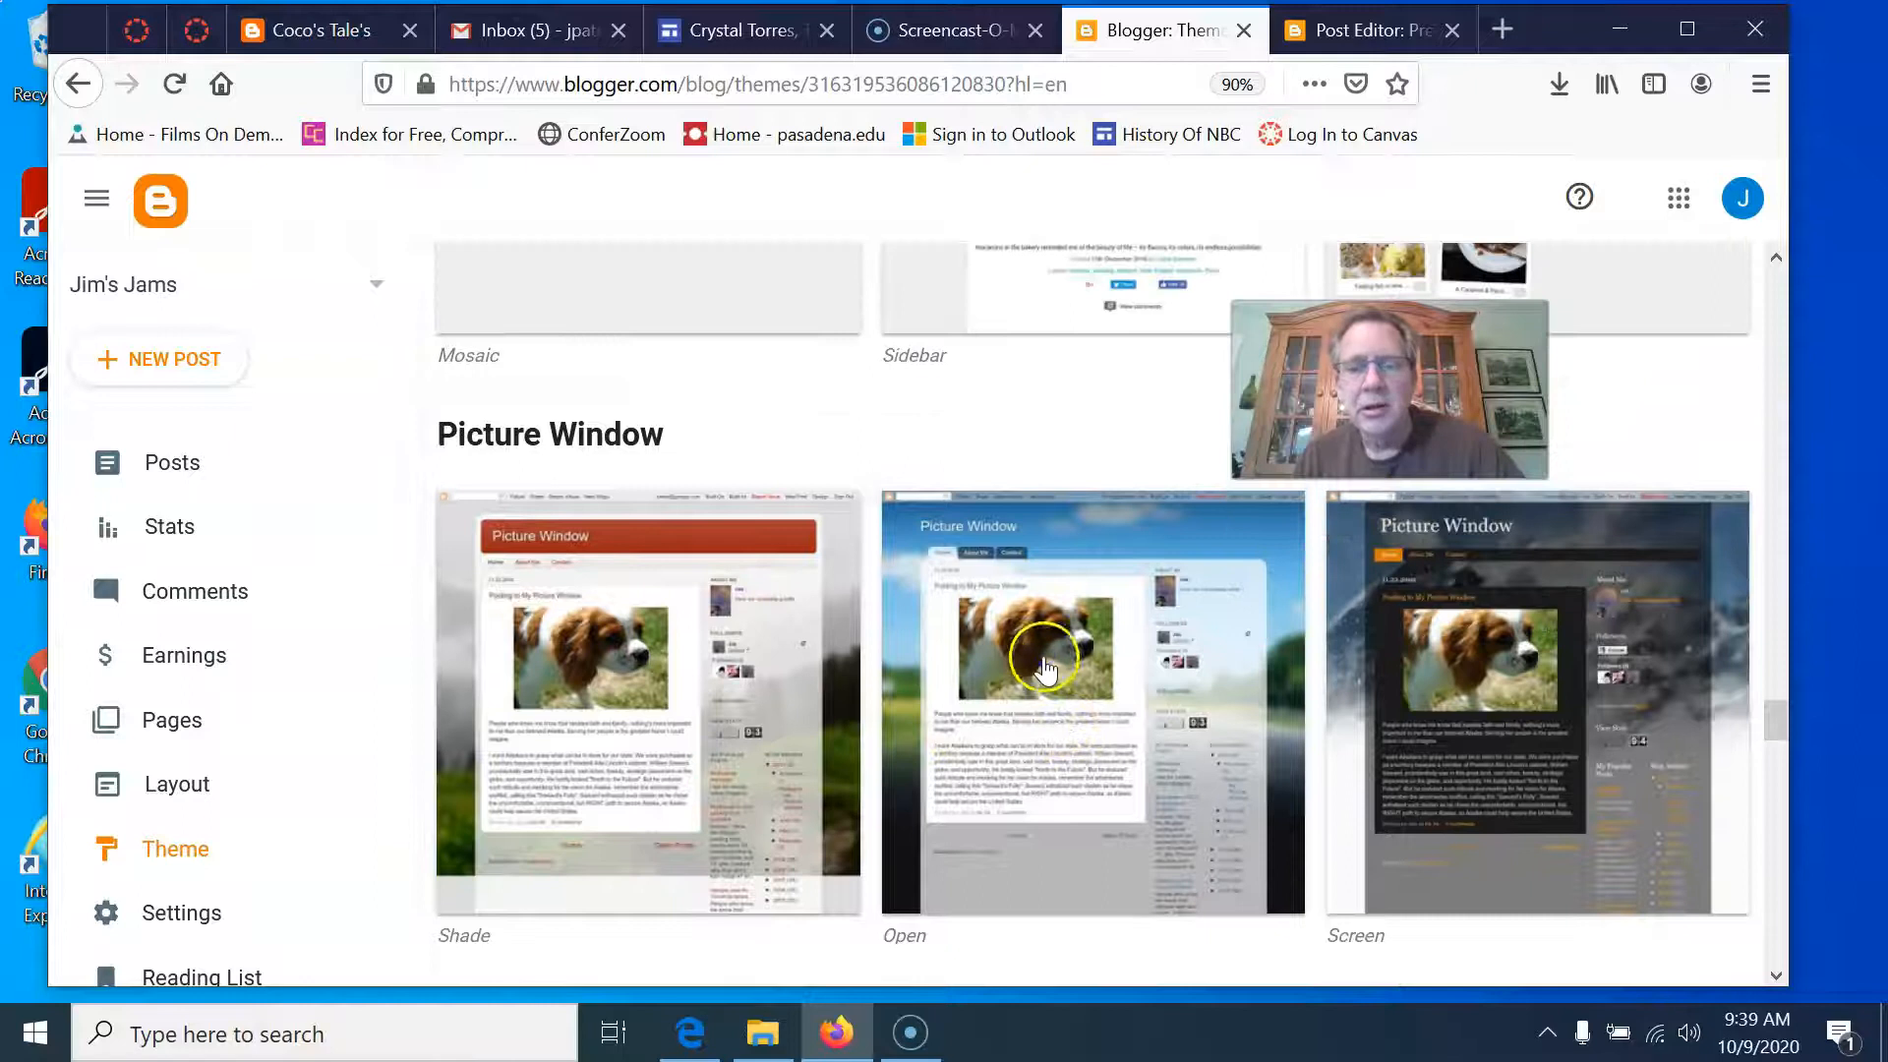
pyautogui.click(1042, 657)
pyautogui.scroll(-3, 934, 708)
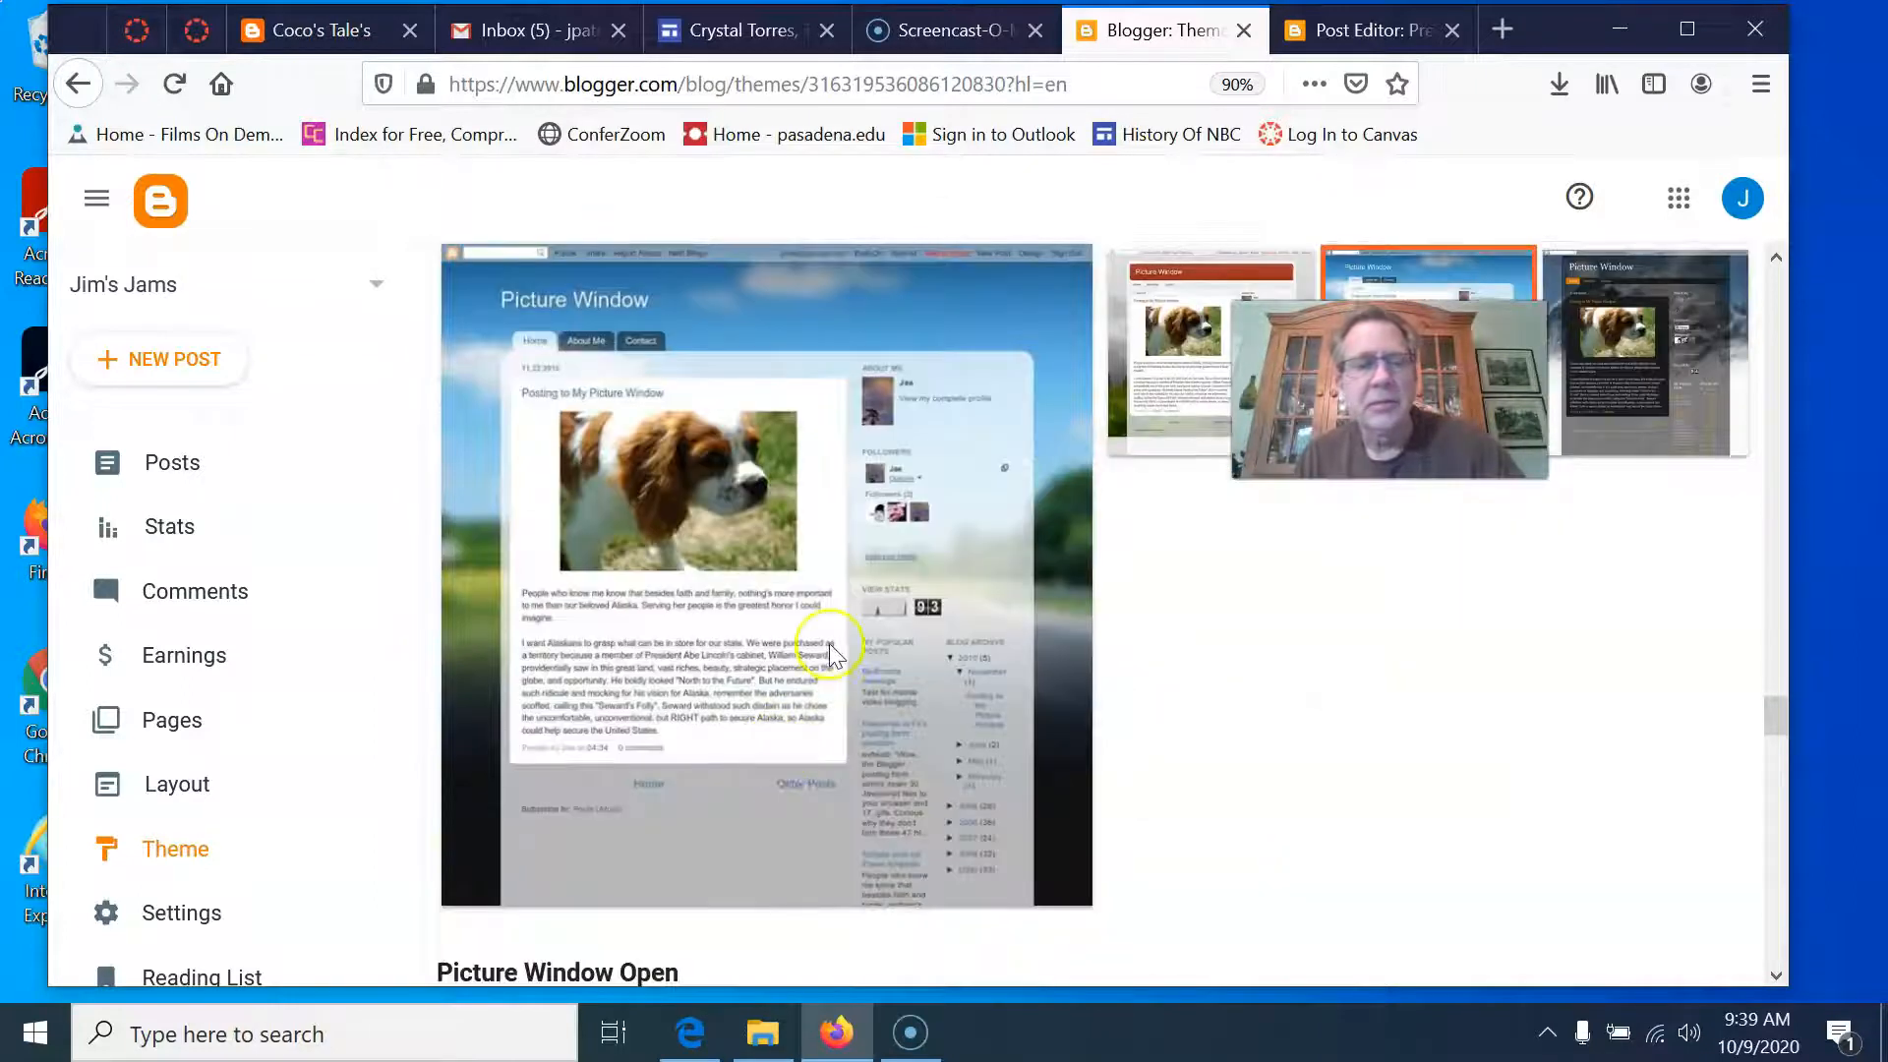
# Apply the Picture Window Open theme to the blog after checking its larger preview.
pyautogui.scroll(-2, 757, 560)
pyautogui.scroll(2, 755, 563)
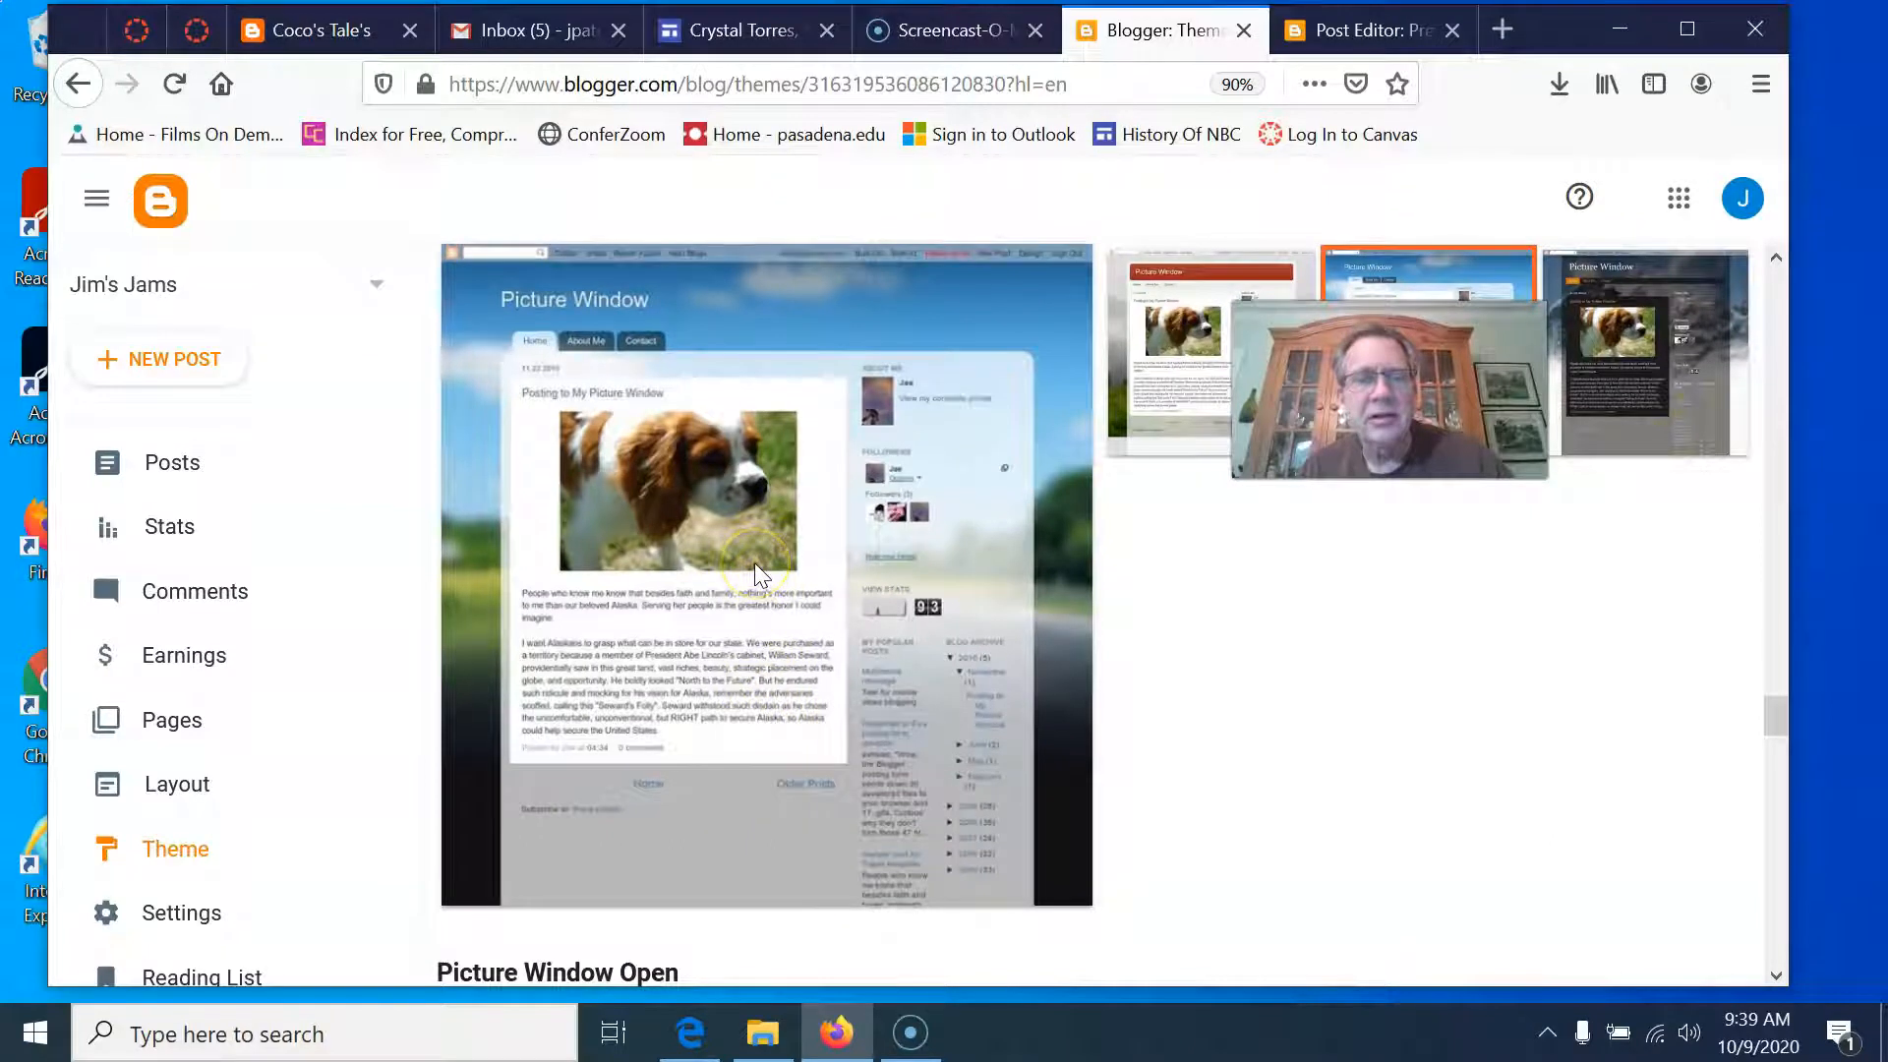
pyautogui.scroll(-6, 753, 563)
pyautogui.scroll(4, 716, 590)
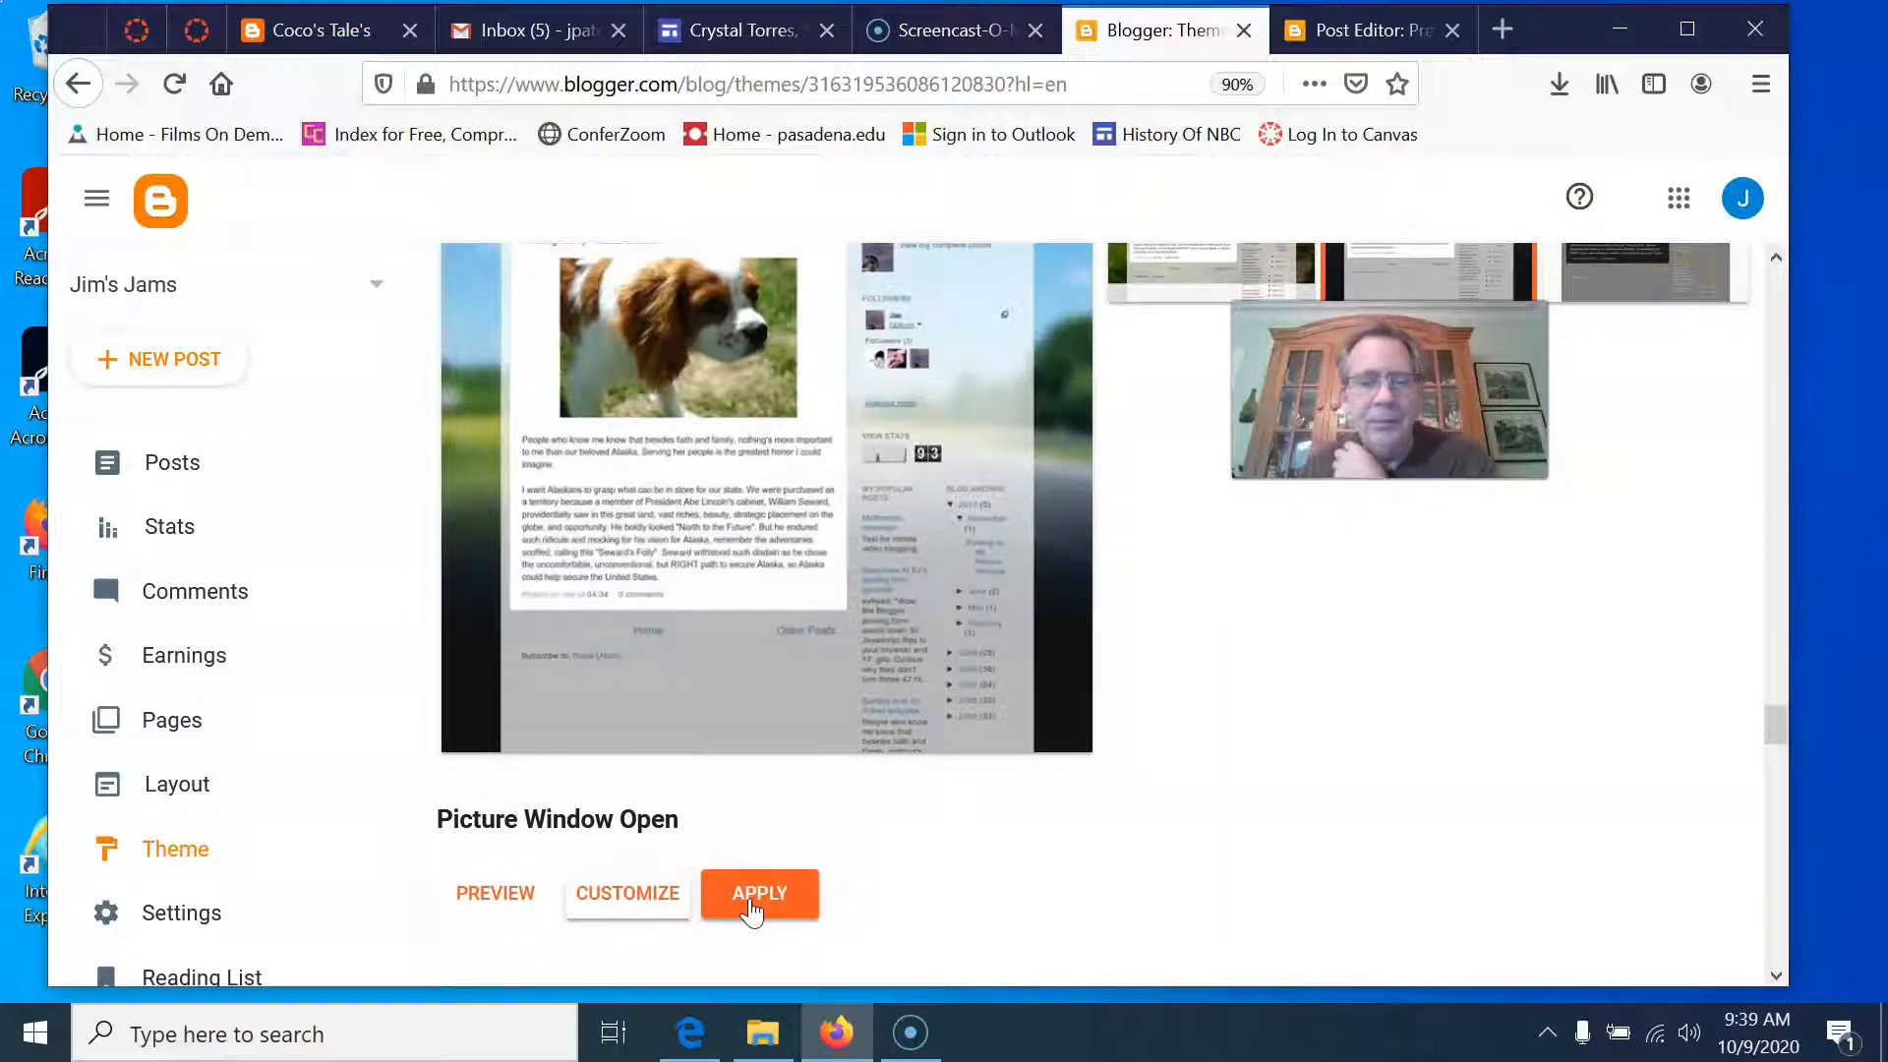
pyautogui.click(752, 906)
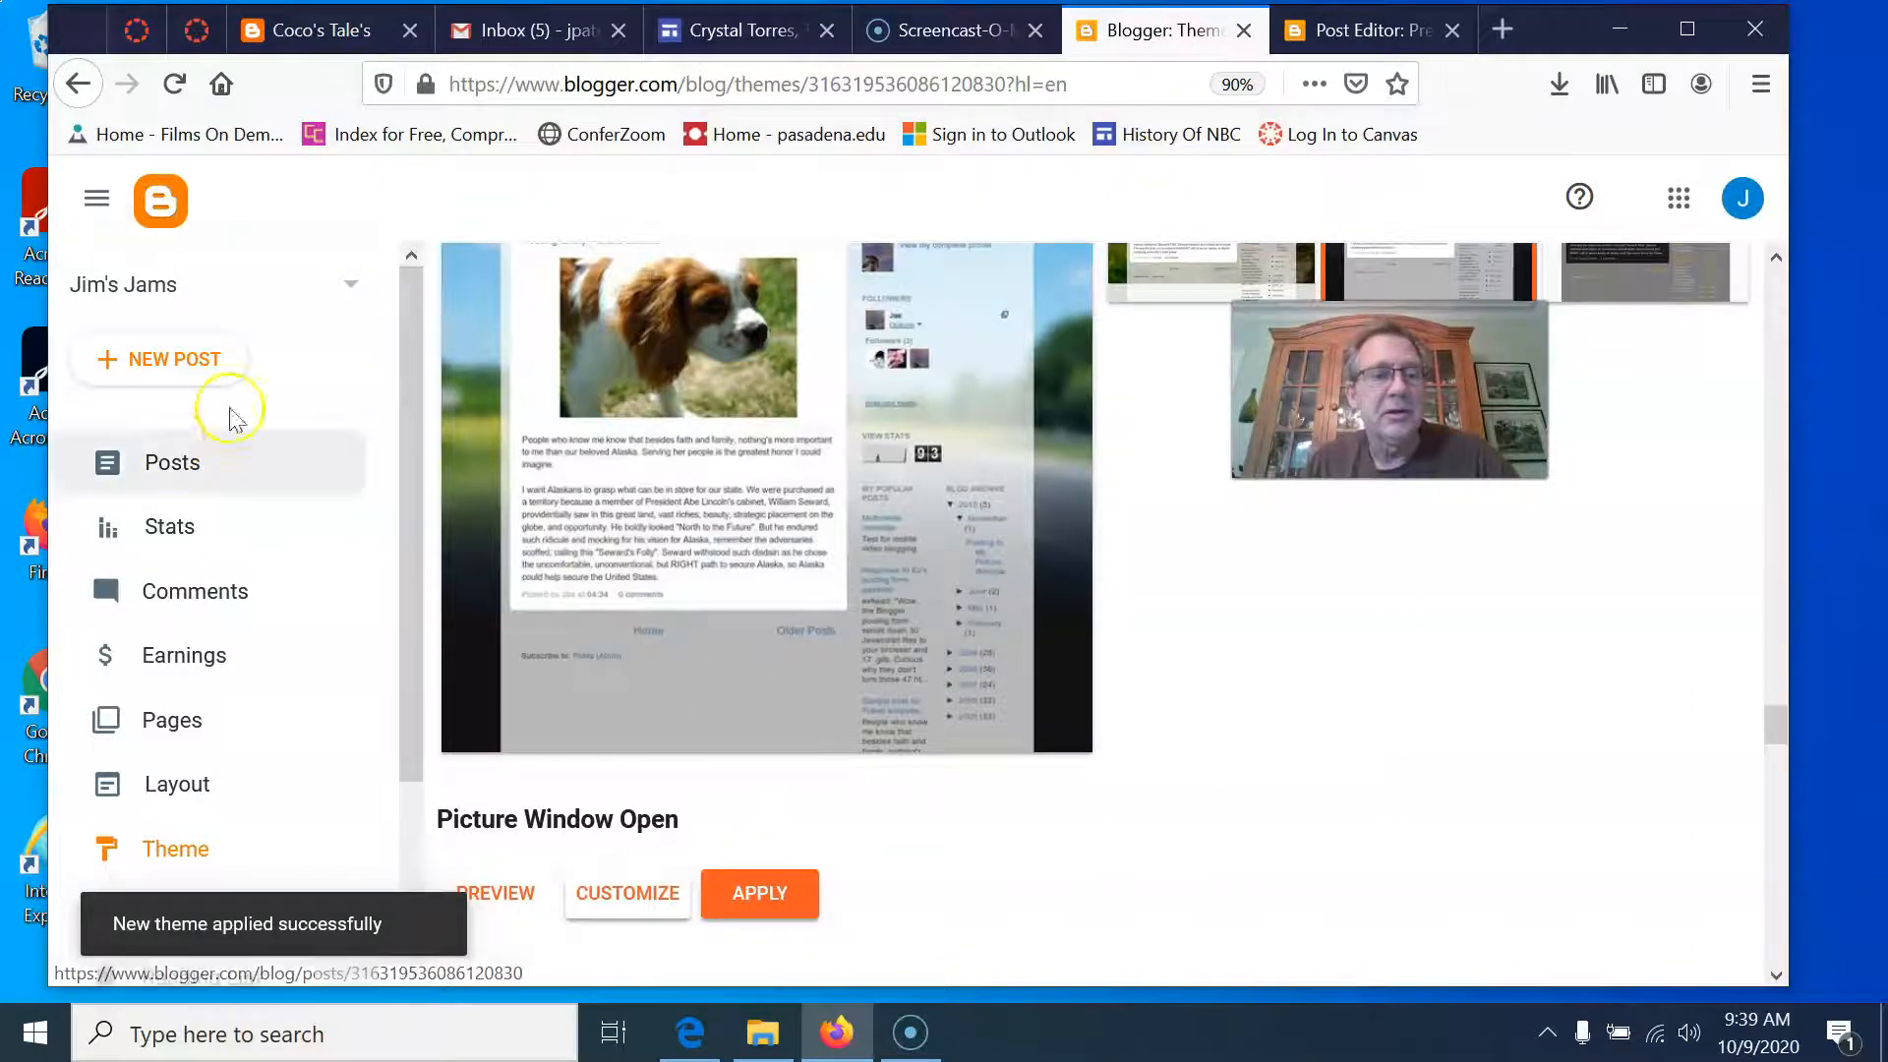
# Open the blog's list of posts and discard the untitled draft.
pyautogui.scroll(5, 634, 443)
pyautogui.scroll(5, 941, 440)
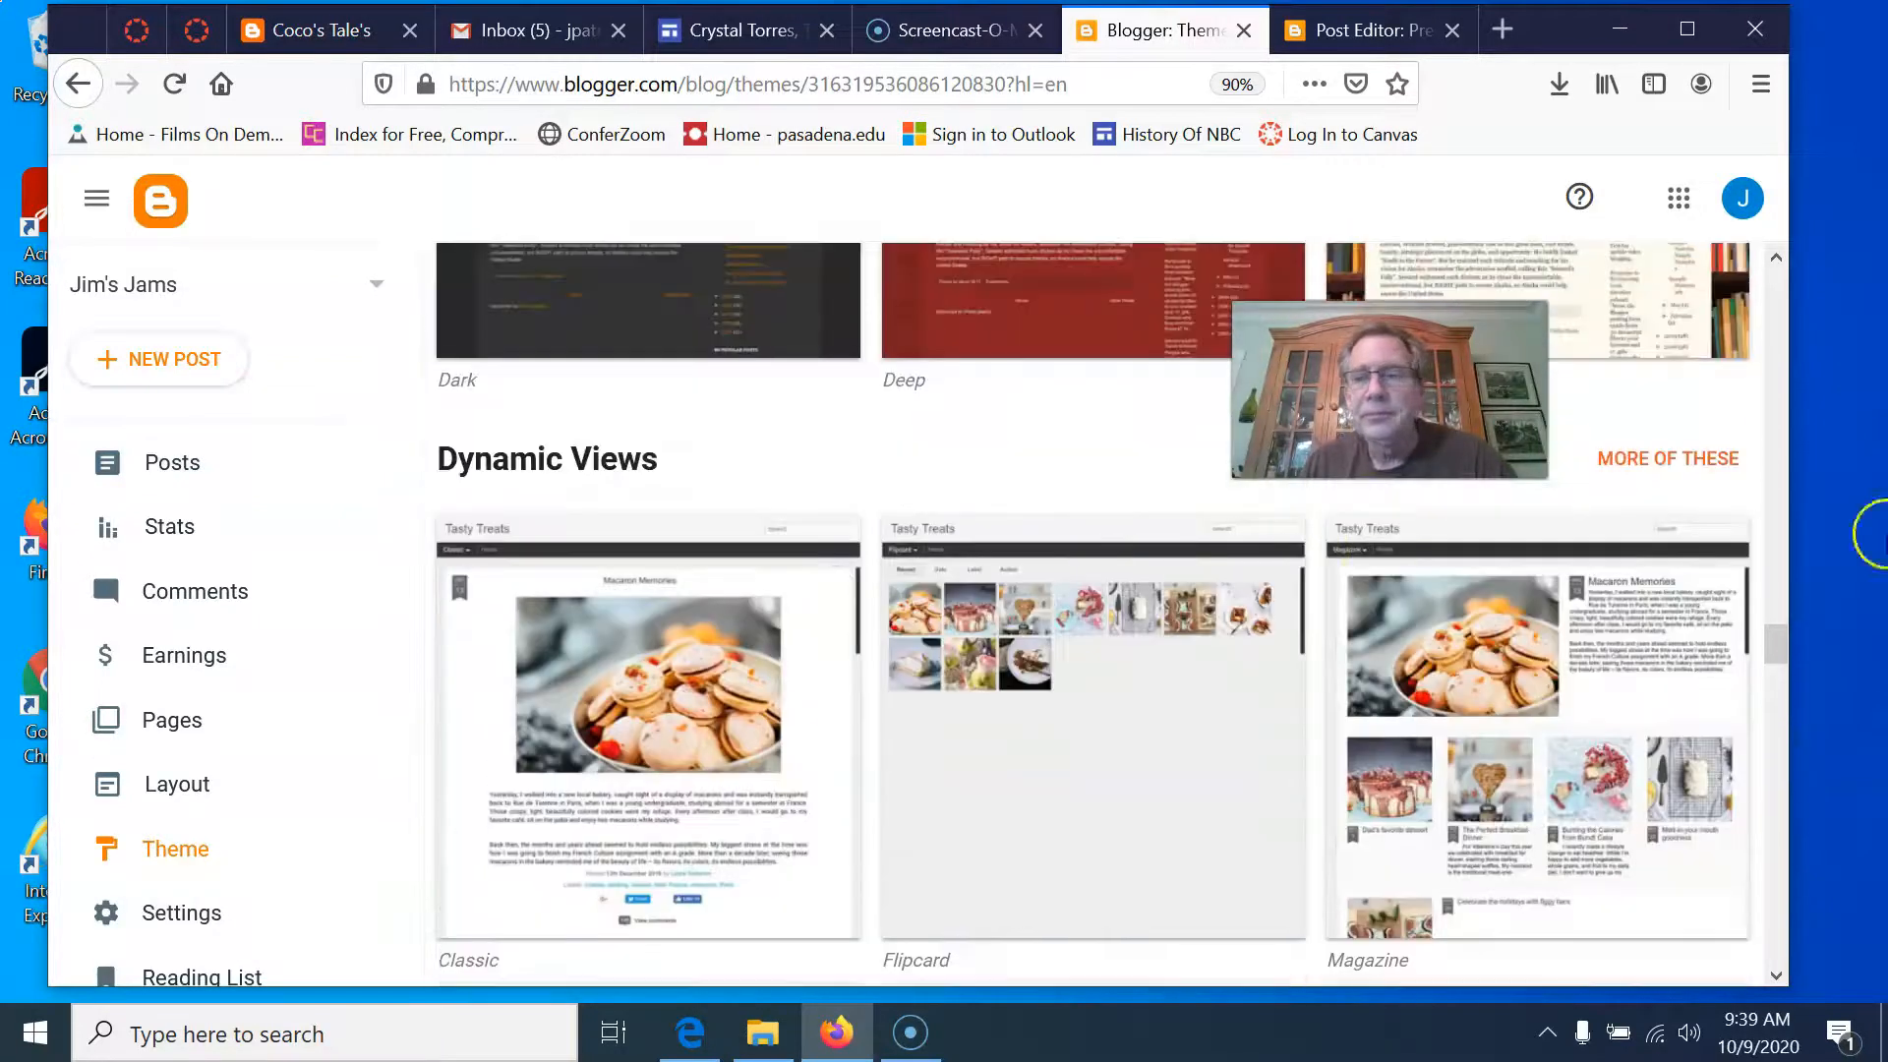
pyautogui.click(198, 465)
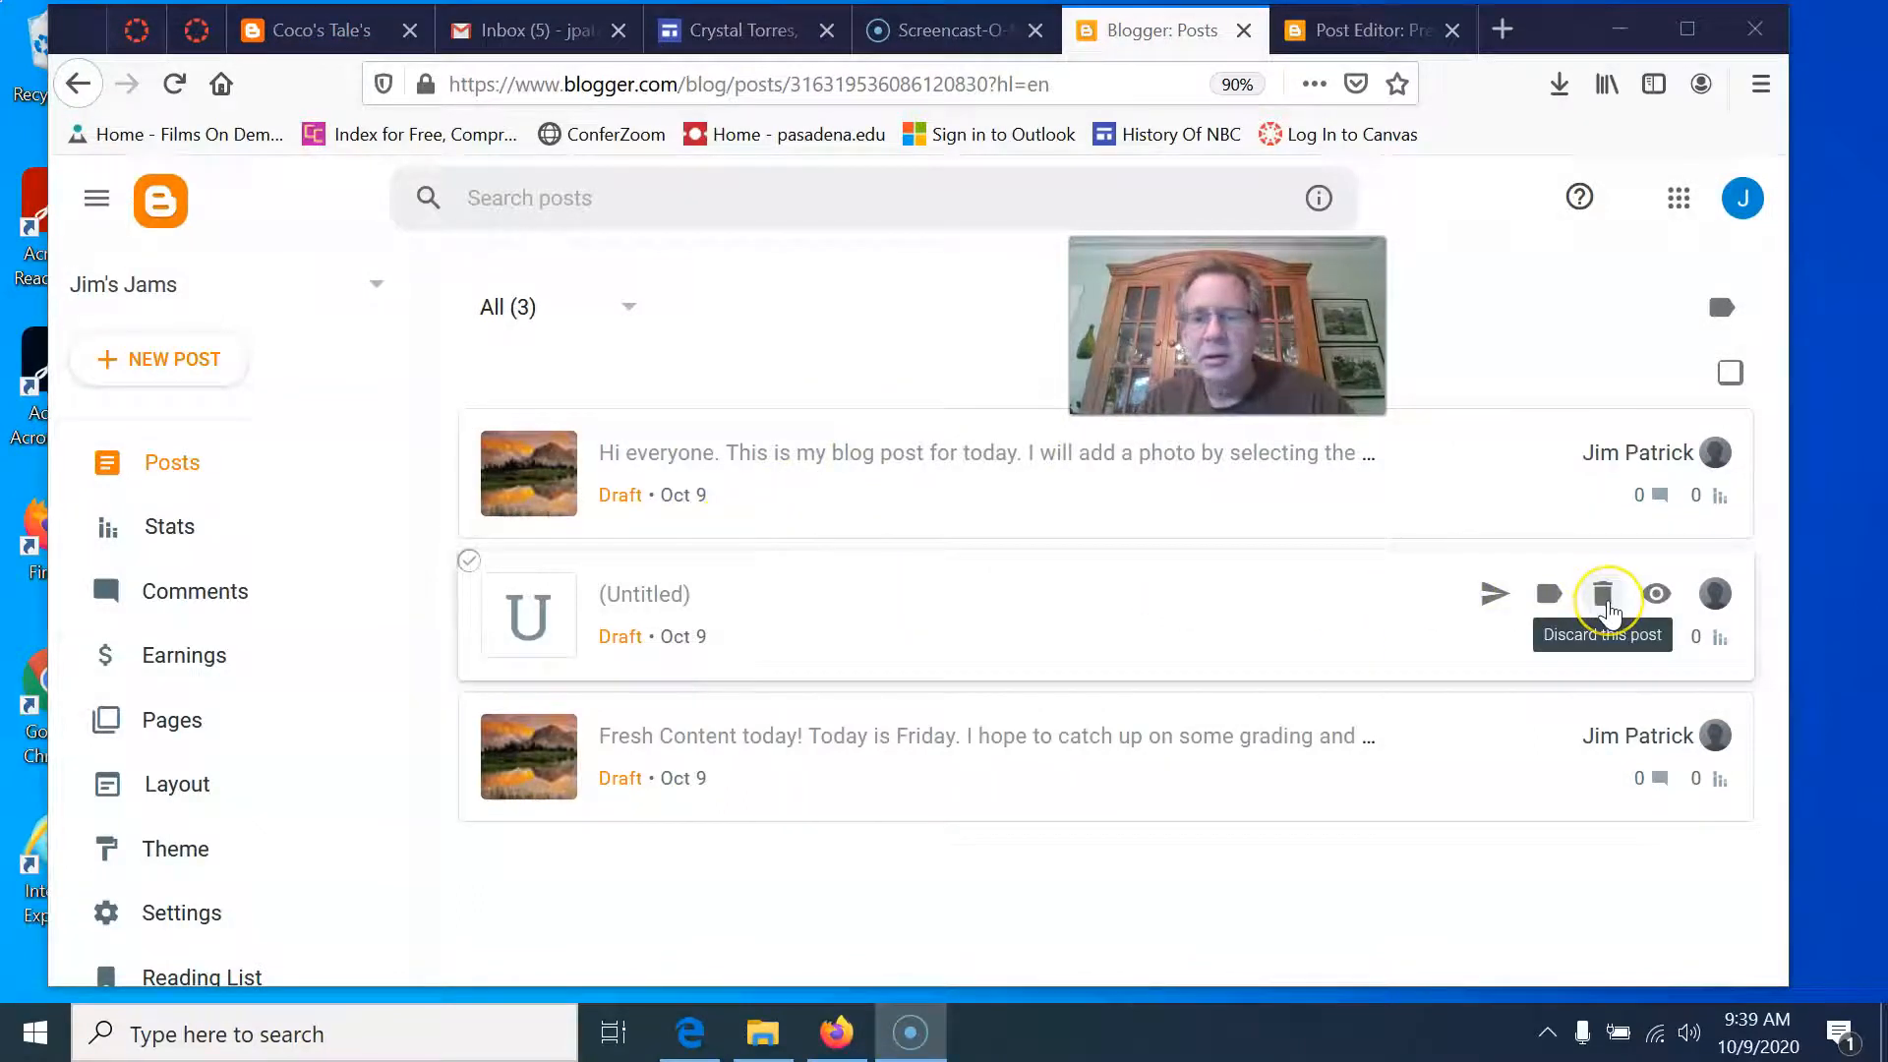
pyautogui.click(1603, 595)
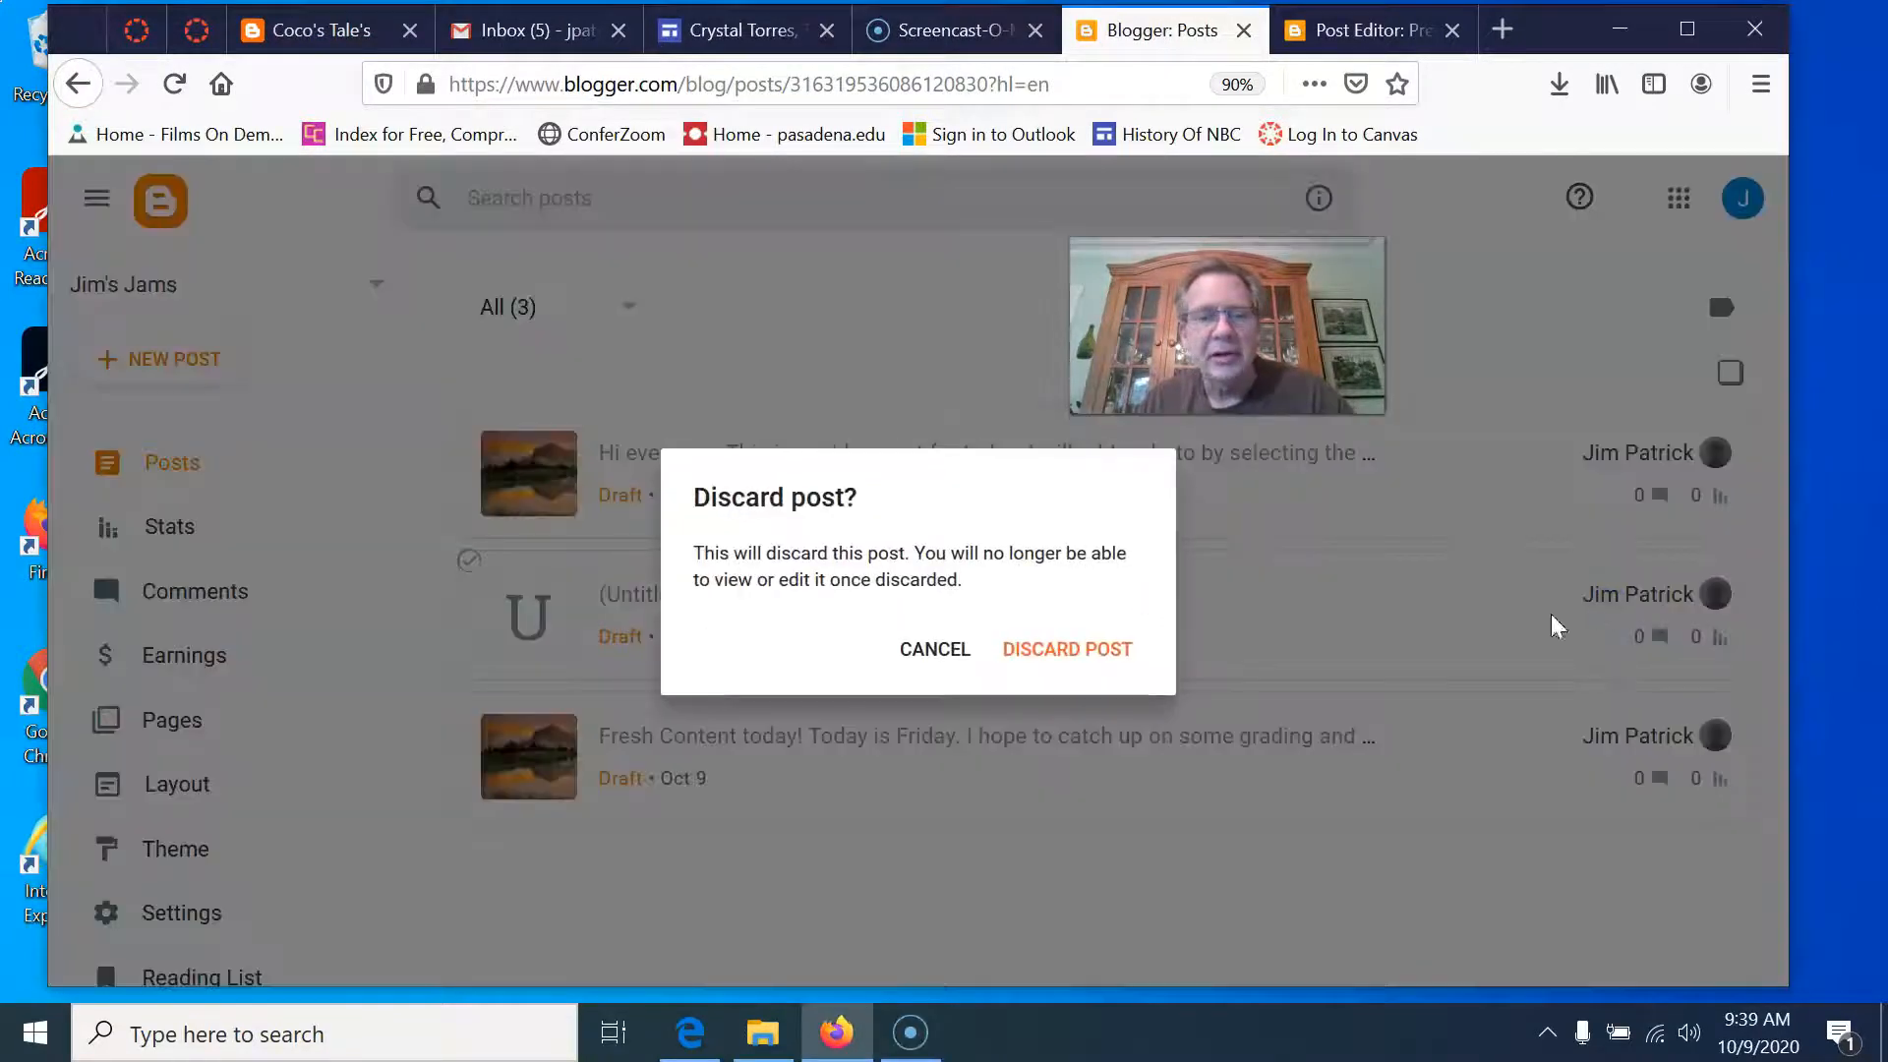
pyautogui.click(1029, 653)
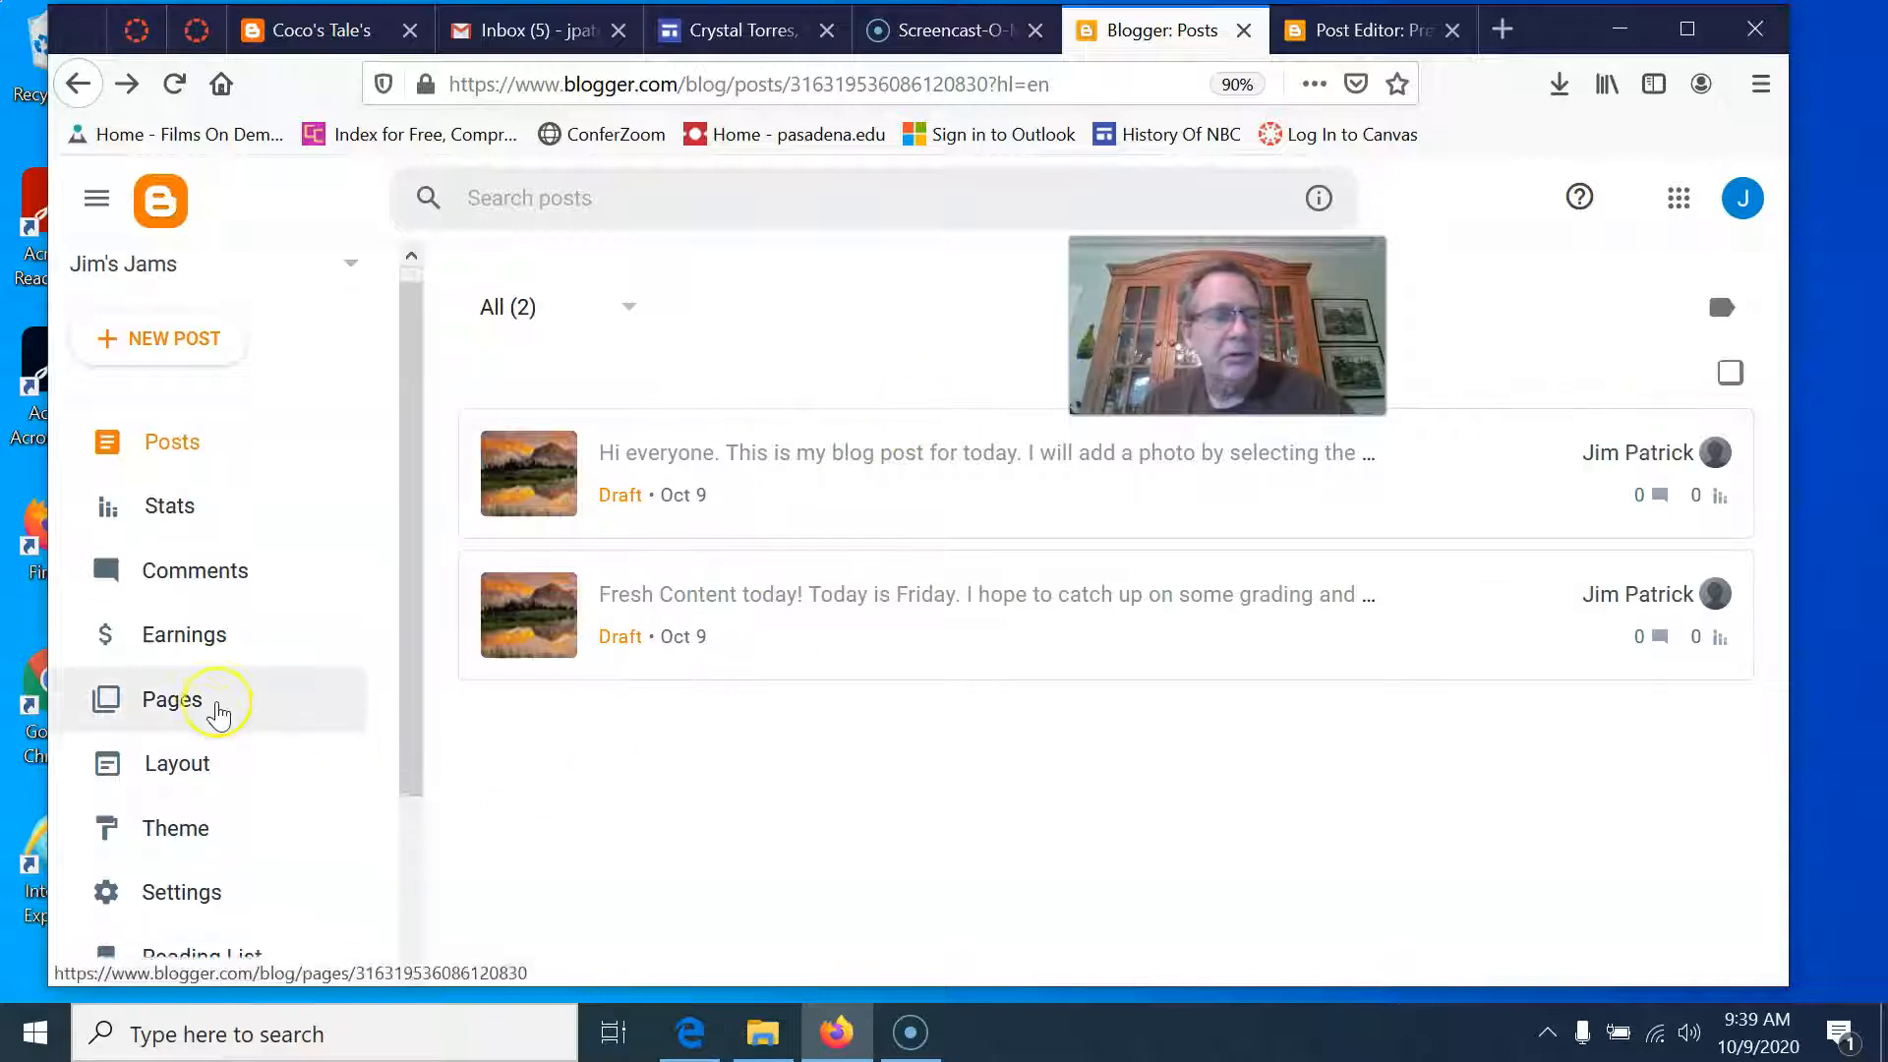
pyautogui.scroll(-3, 218, 713)
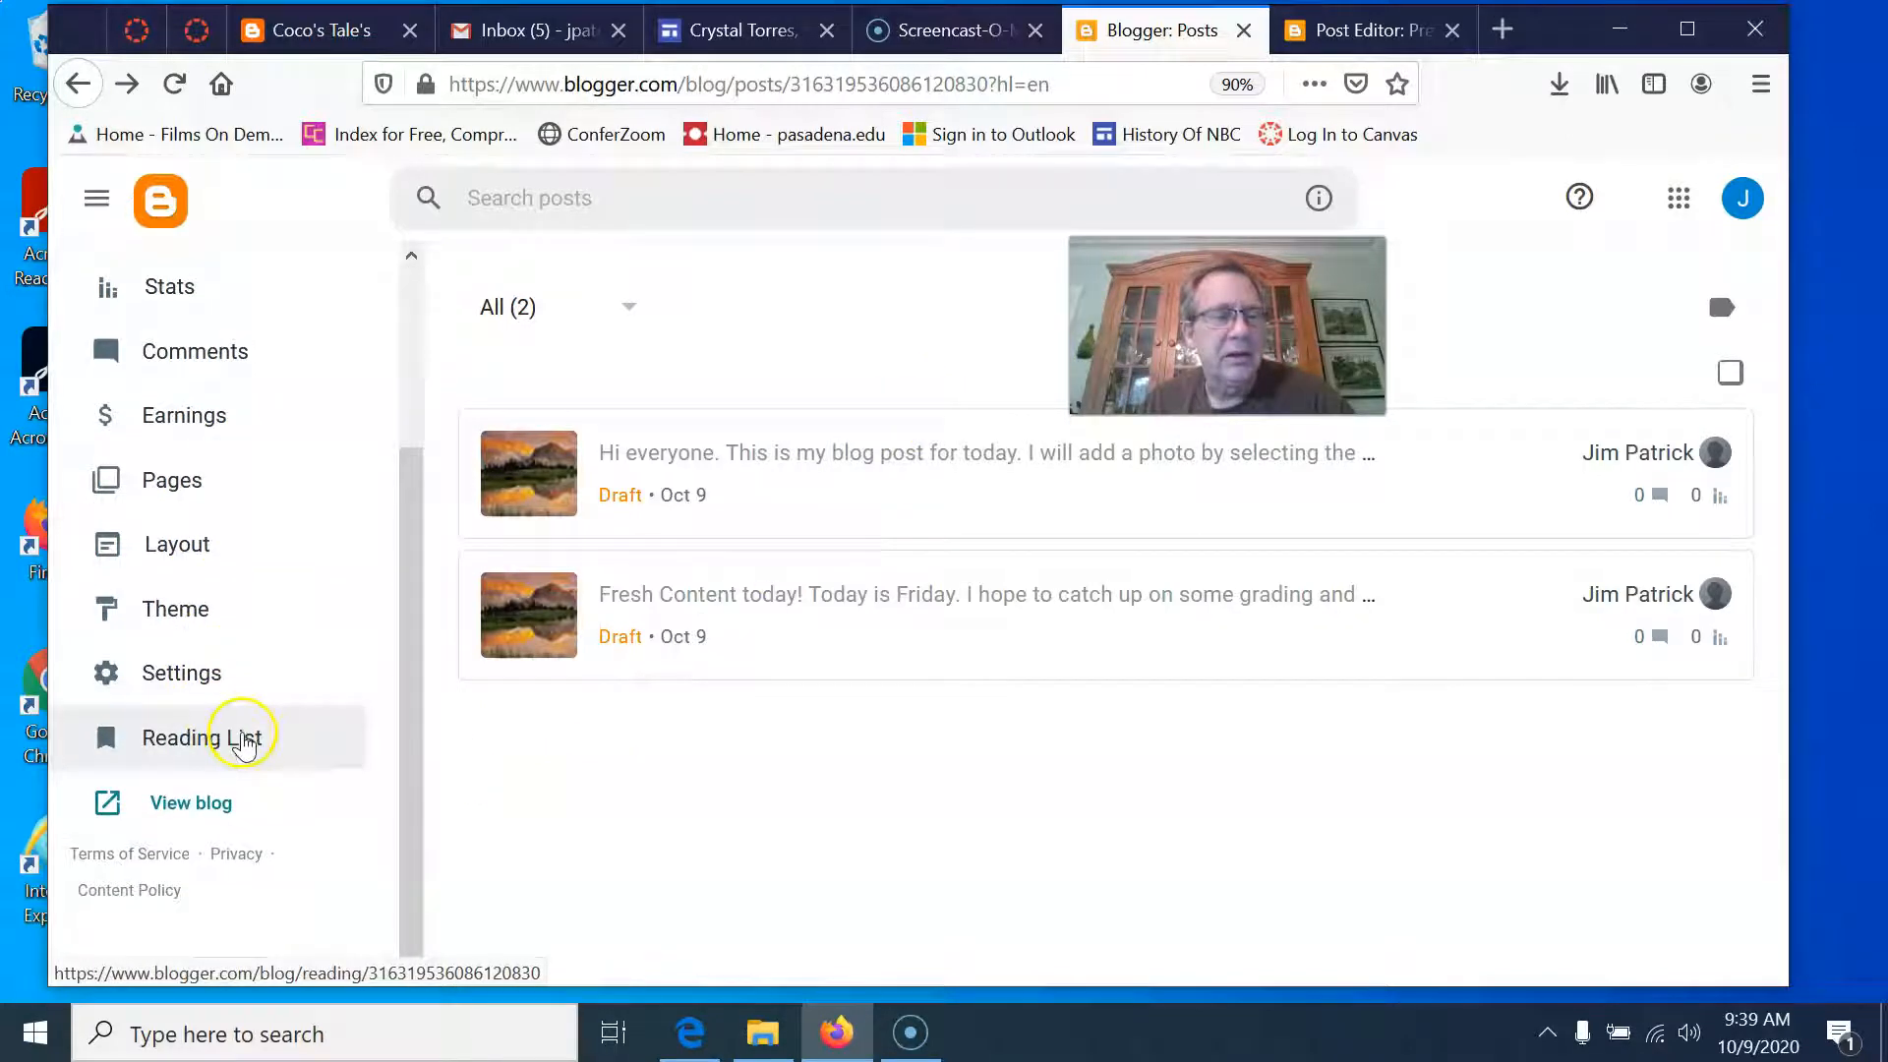
pyautogui.scroll(3, 243, 744)
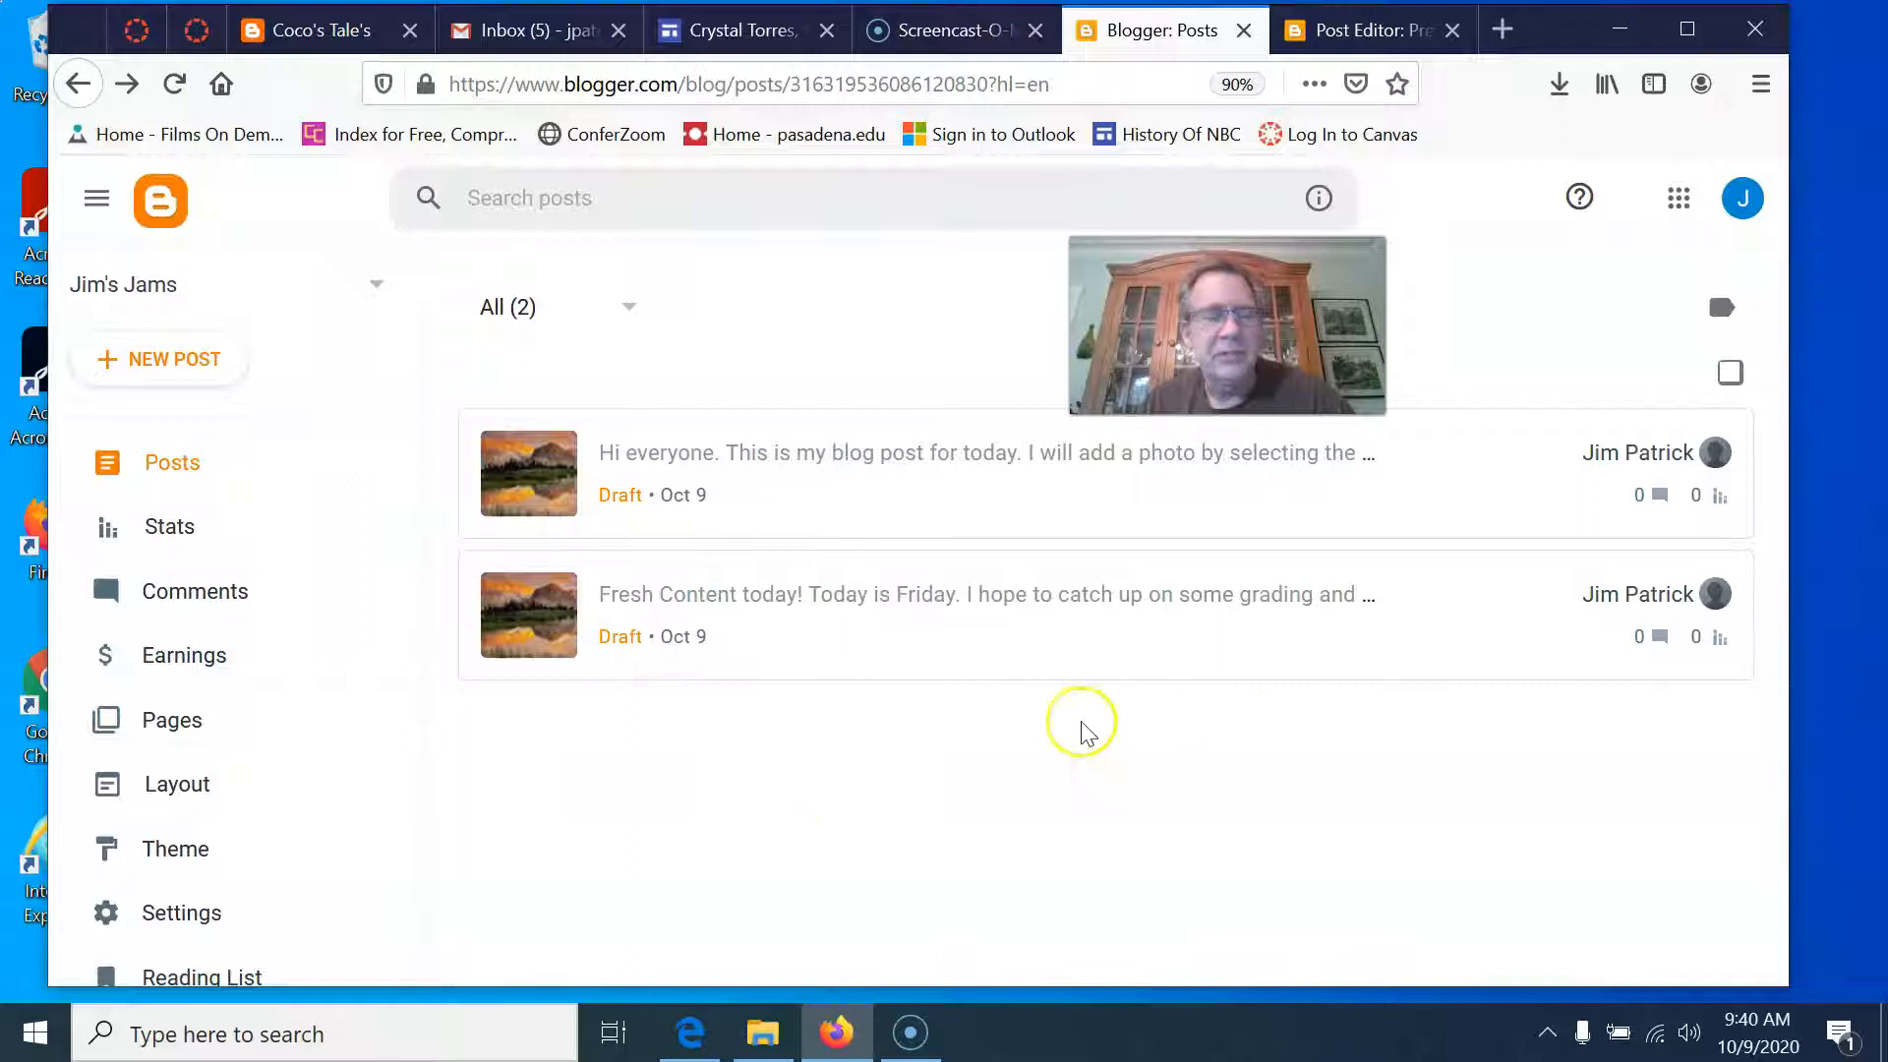
pyautogui.scroll(-3, 253, 796)
pyautogui.scroll(2, 253, 813)
pyautogui.scroll(-2, 251, 815)
pyautogui.scroll(2, 249, 814)
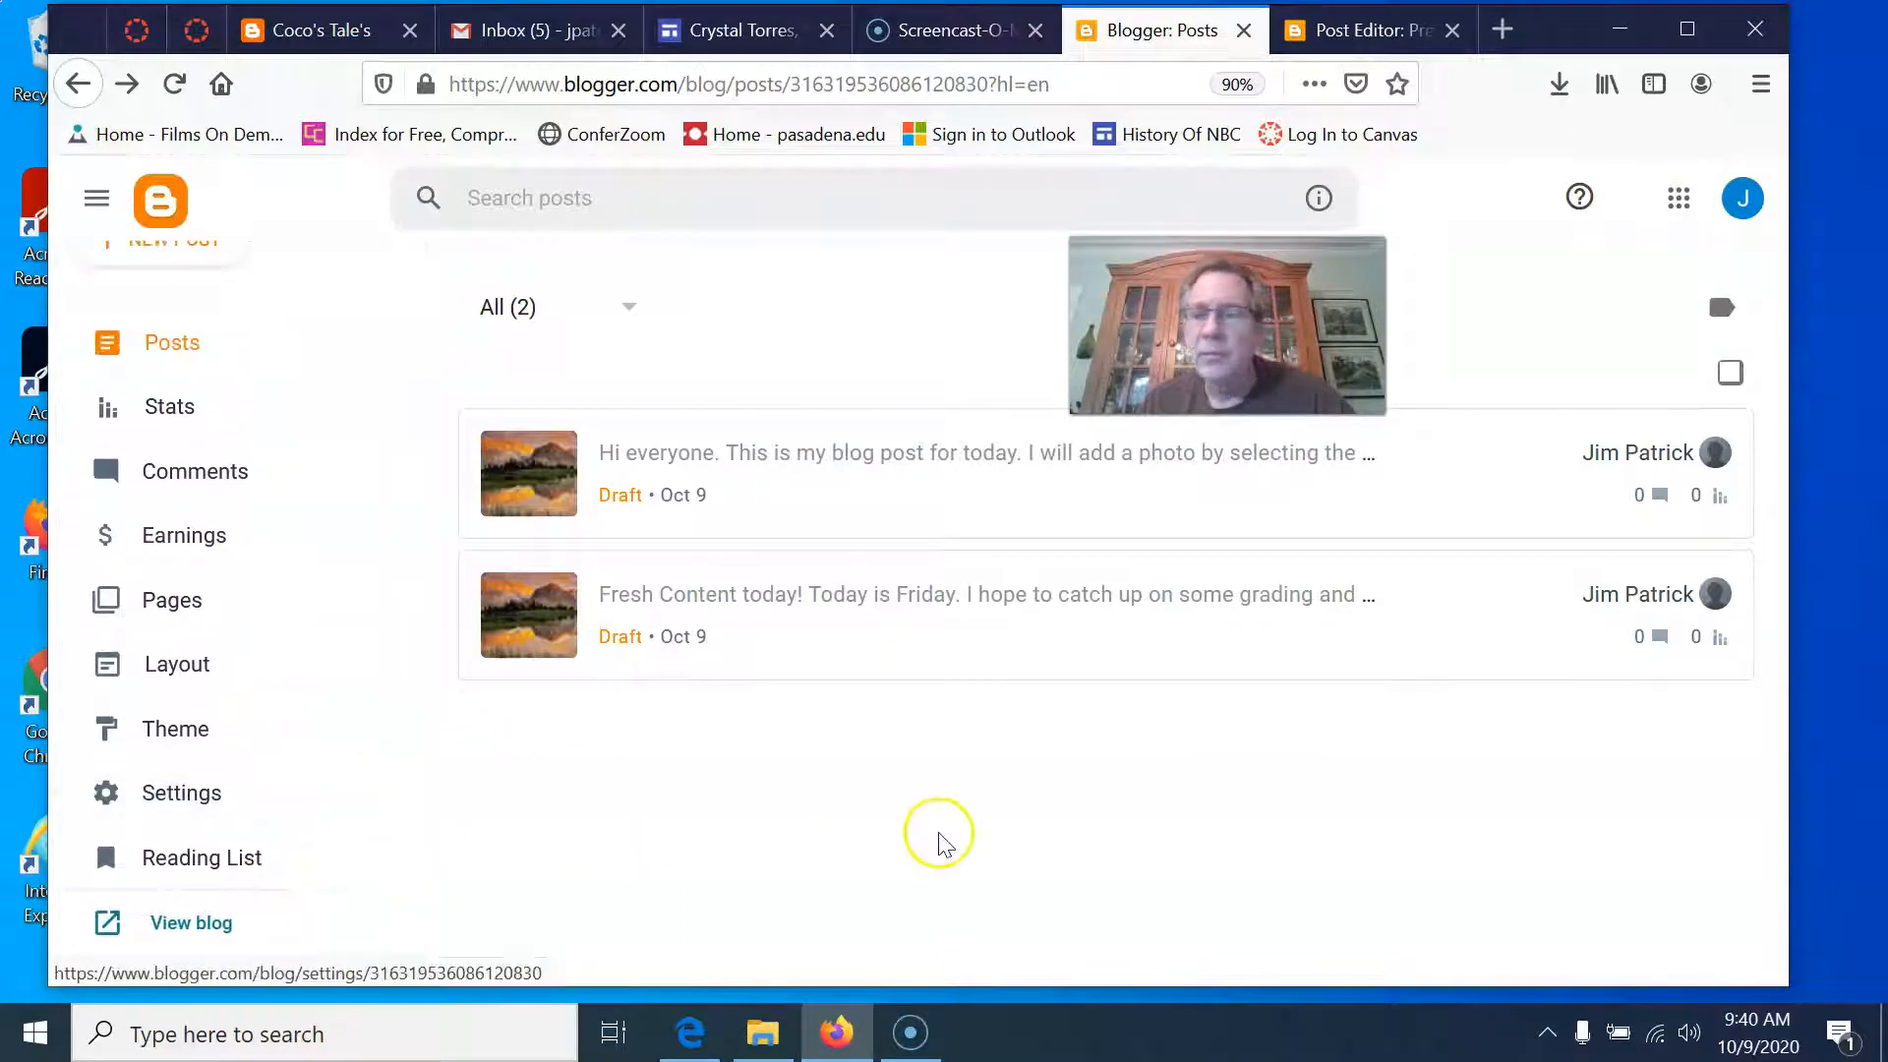
pyautogui.moveTo(1300, 280); pyautogui.dragTo(1351, 259)
pyautogui.click(882, 813)
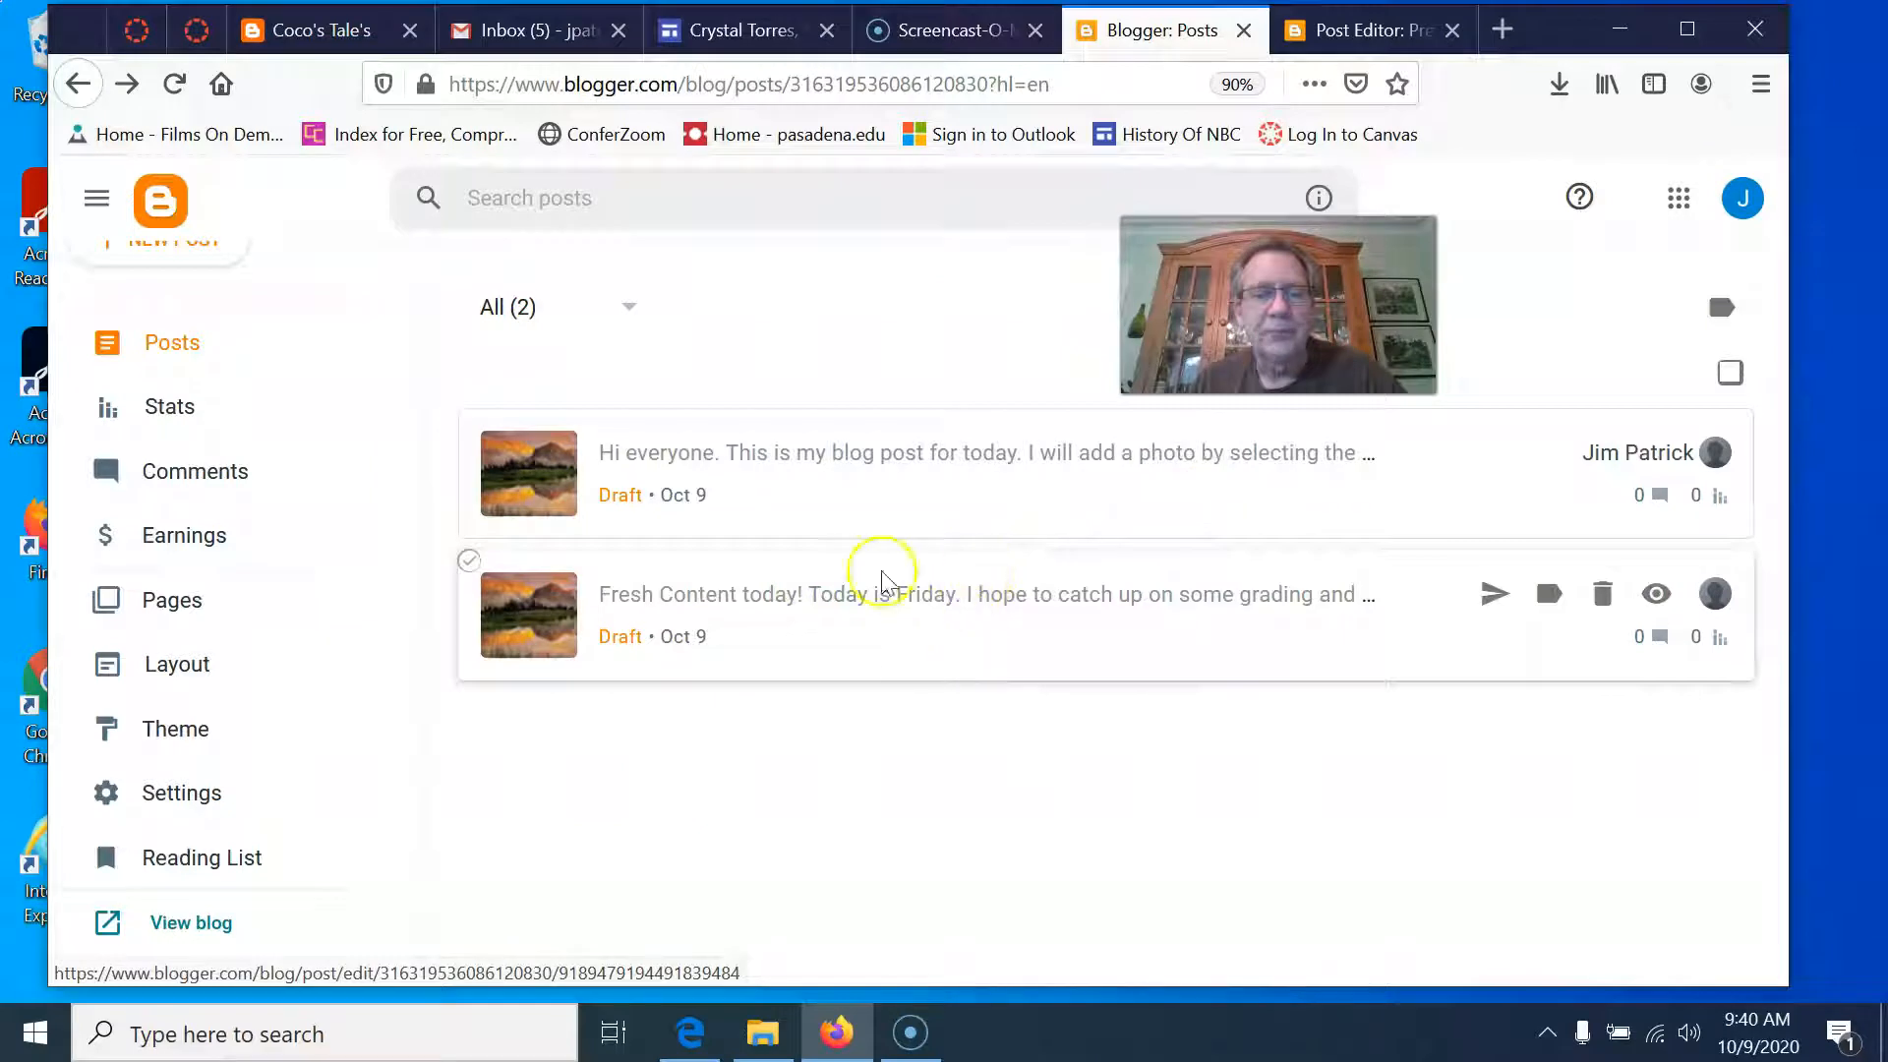
# Discard the "Fresh Content today!" draft and the "Hi everyone" draft so that the blog starts empty.
pyautogui.click(1602, 593)
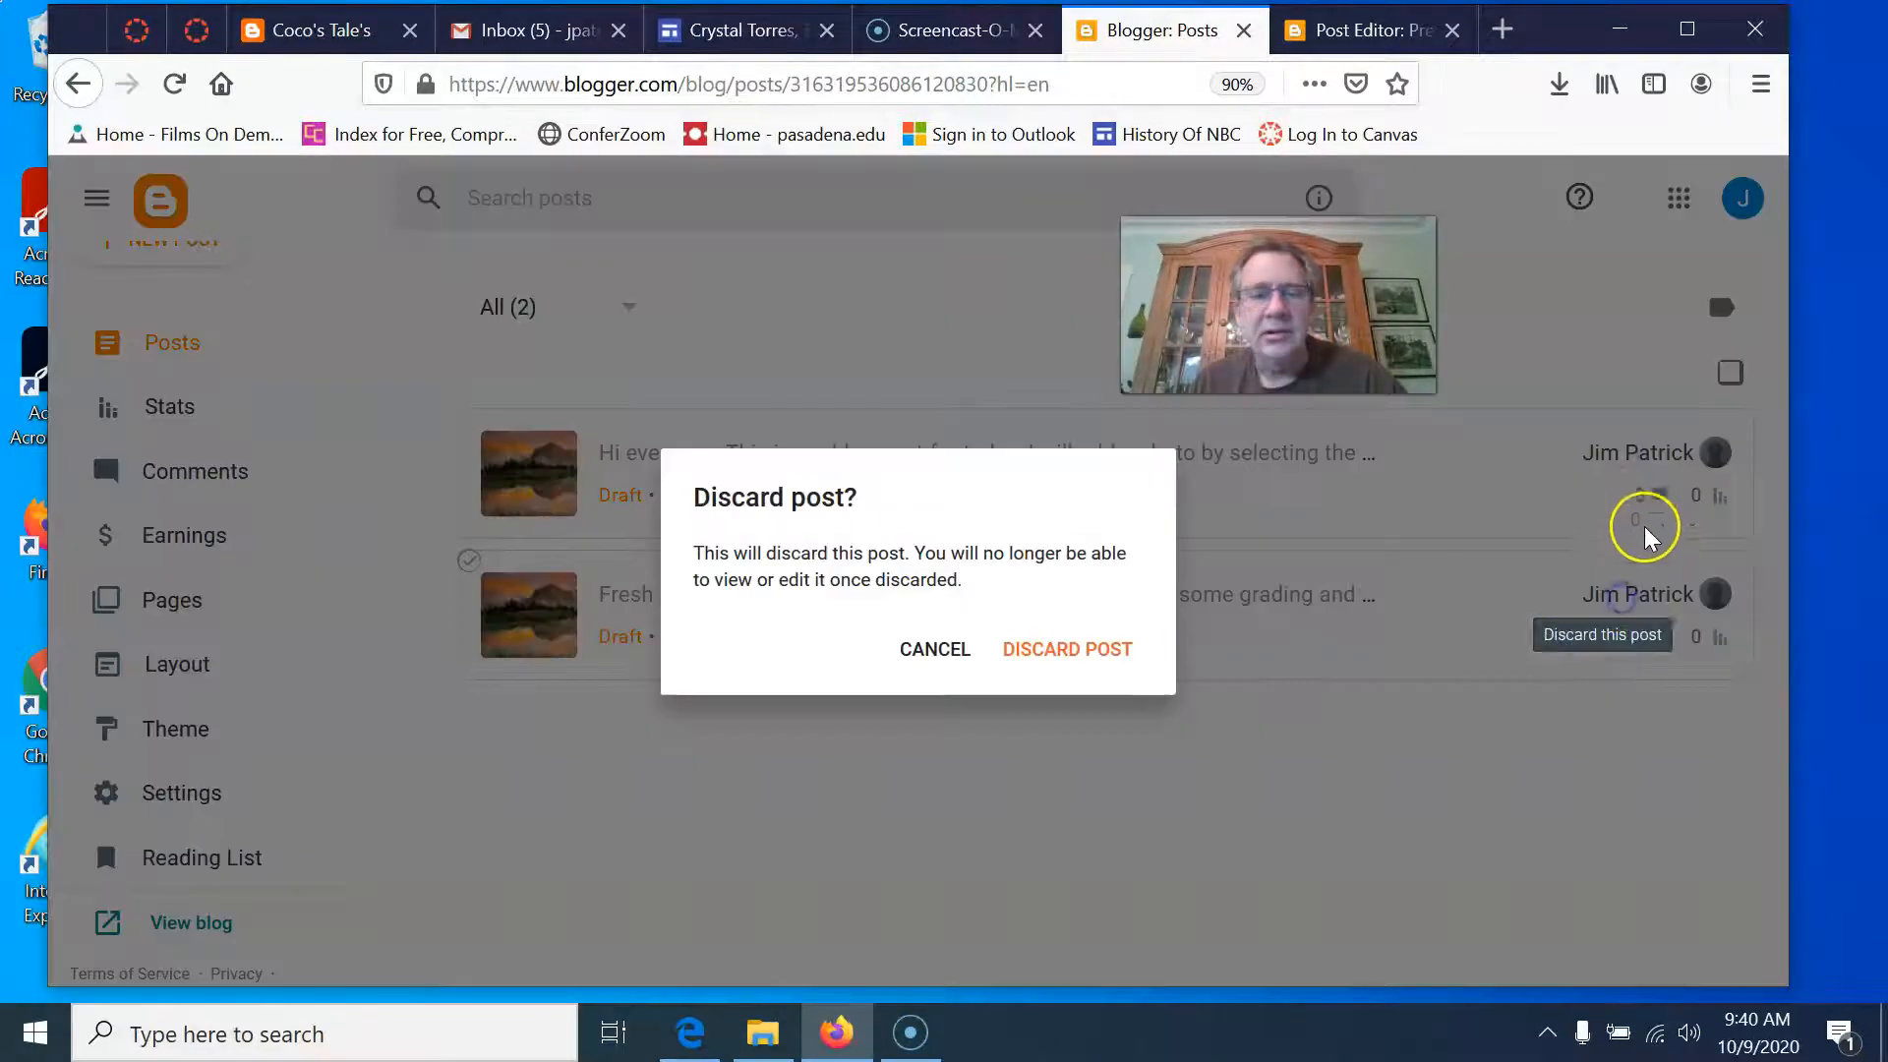
pyautogui.click(1054, 647)
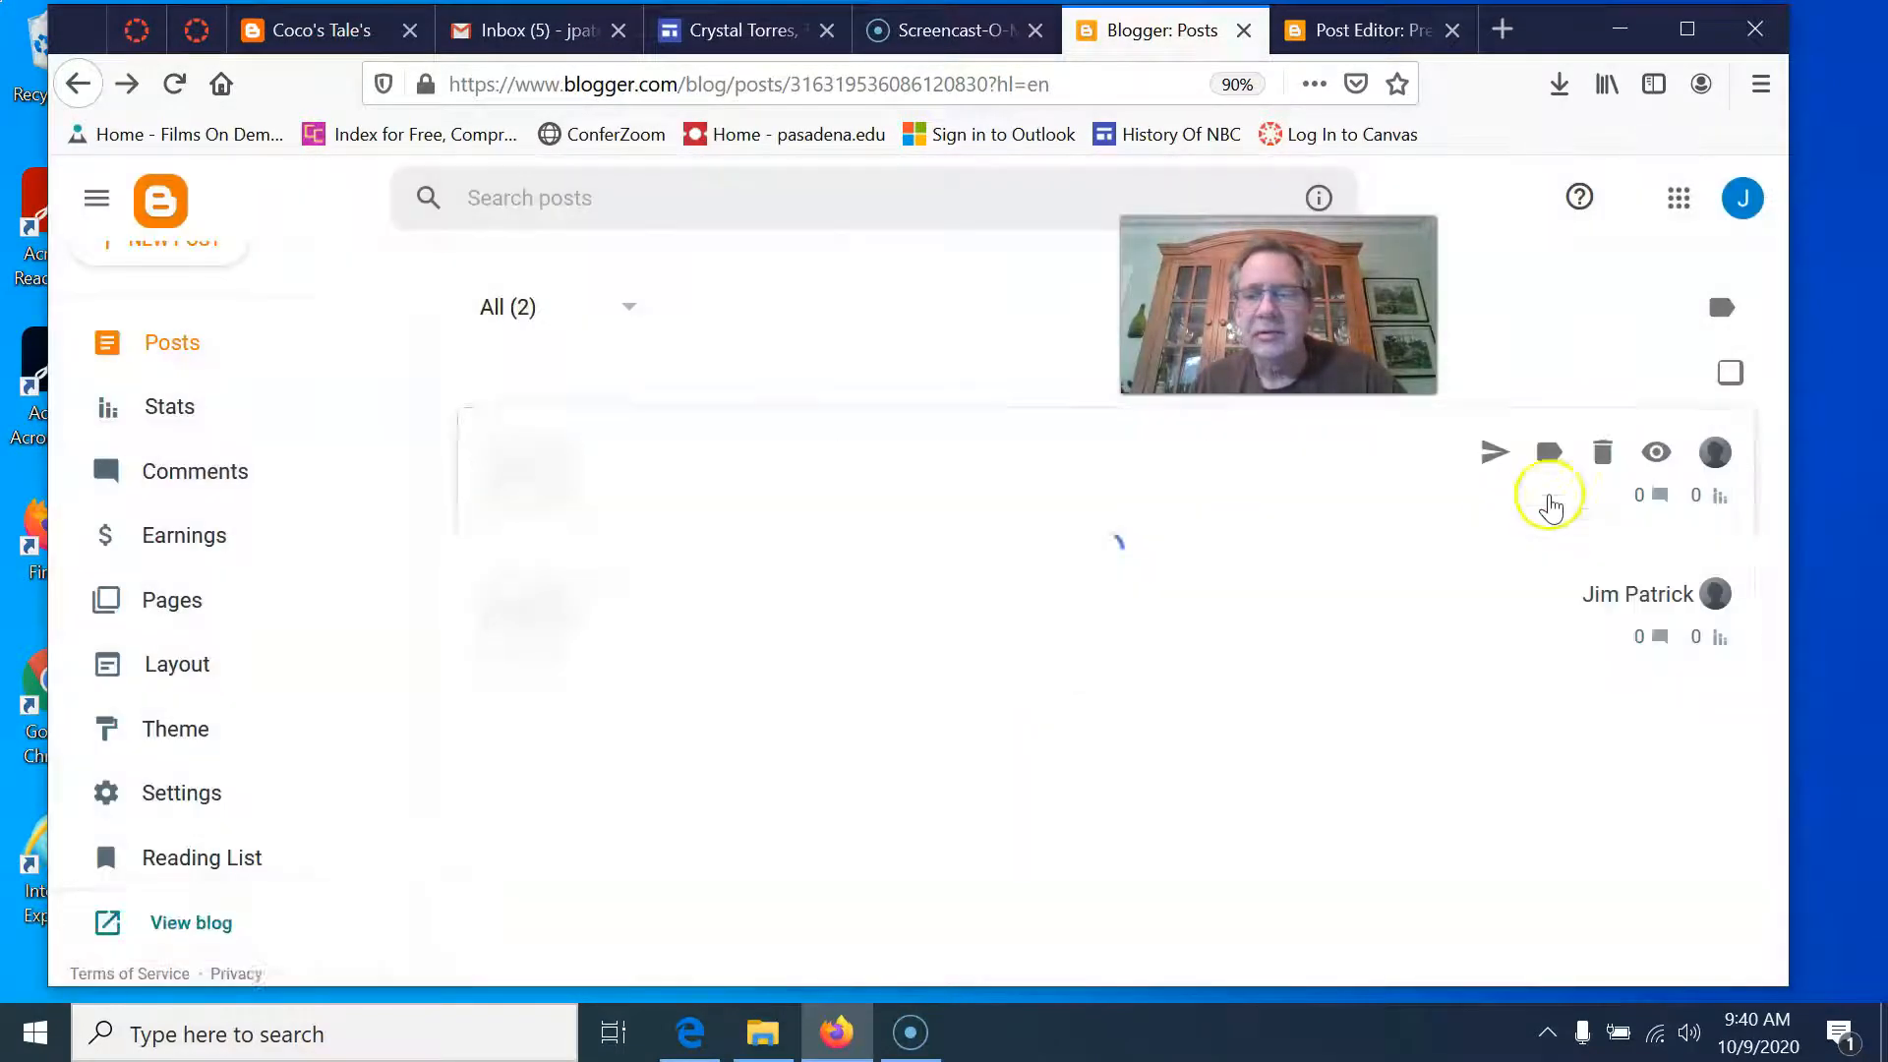
pyautogui.click(1600, 460)
pyautogui.click(1088, 645)
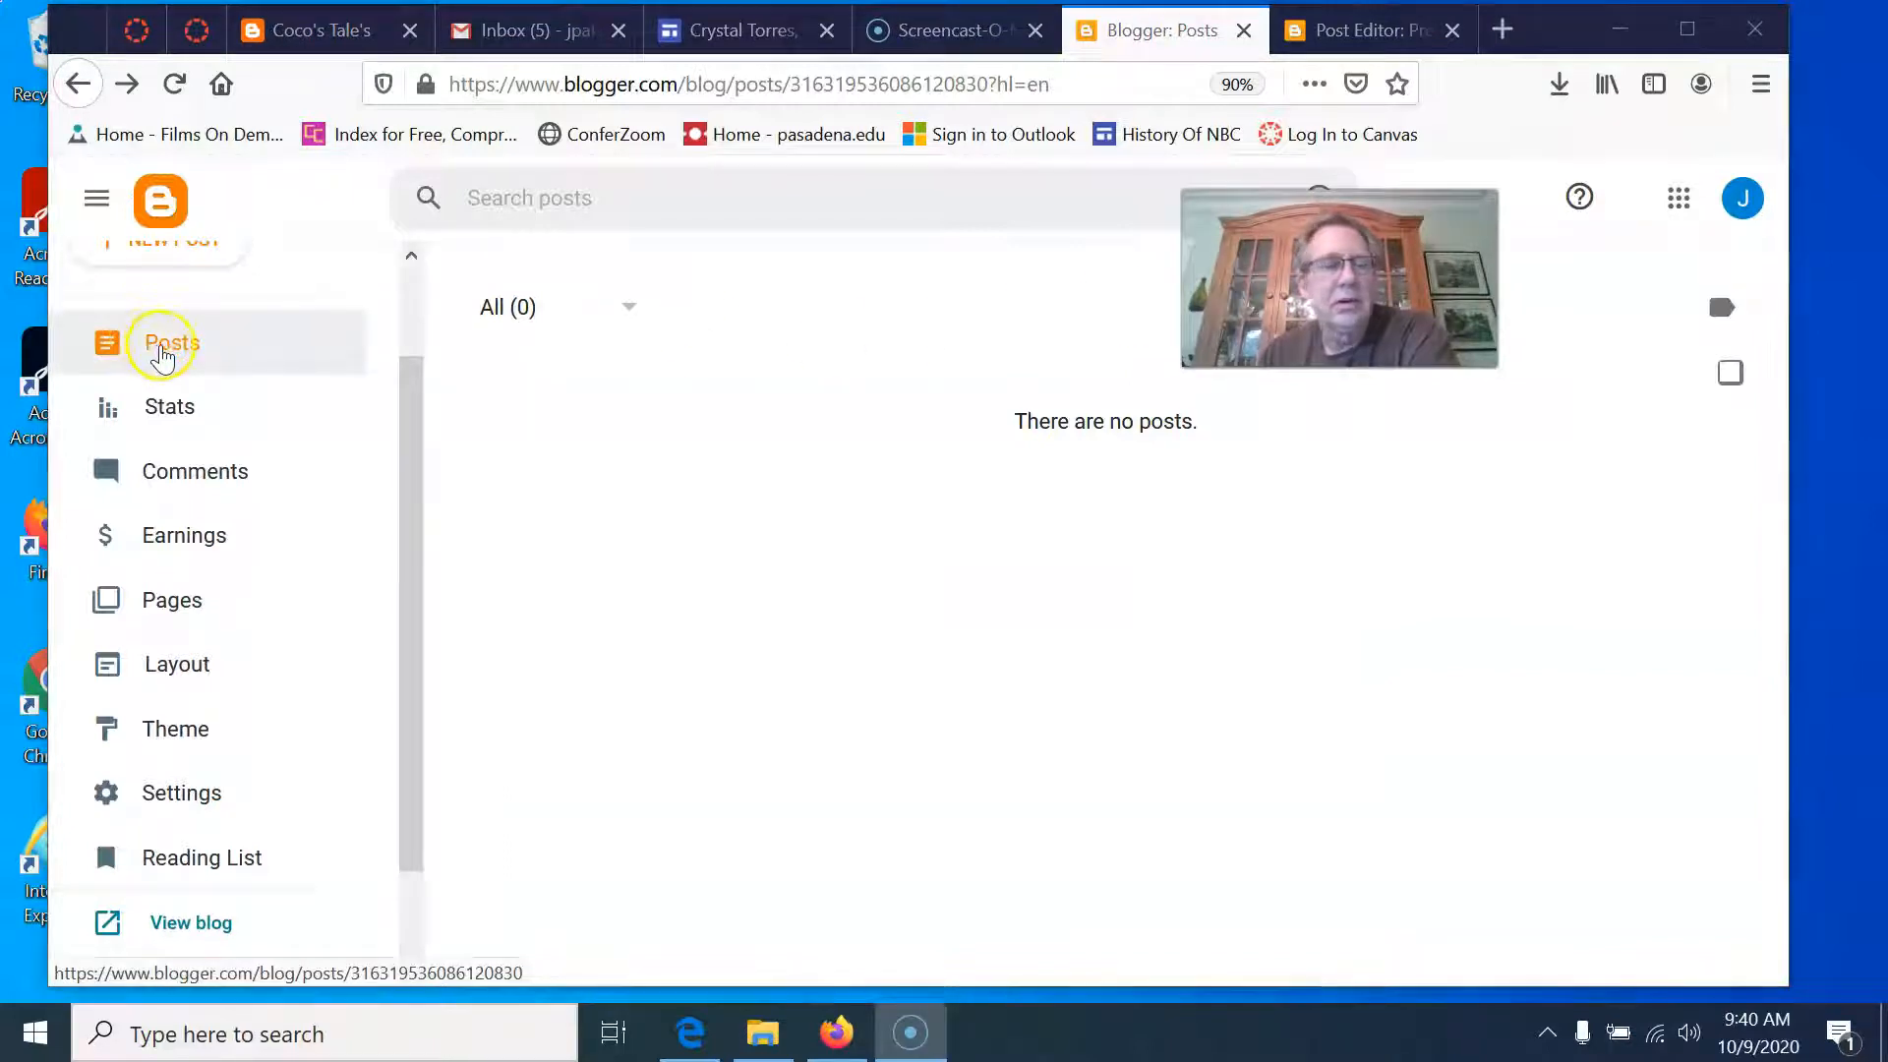
# Create a new post reading "This is my new post for today." and "I'm going to add an image here. This is a pretty image of Yosemite.".
pyautogui.scroll(2, 226, 354)
pyautogui.click(189, 364)
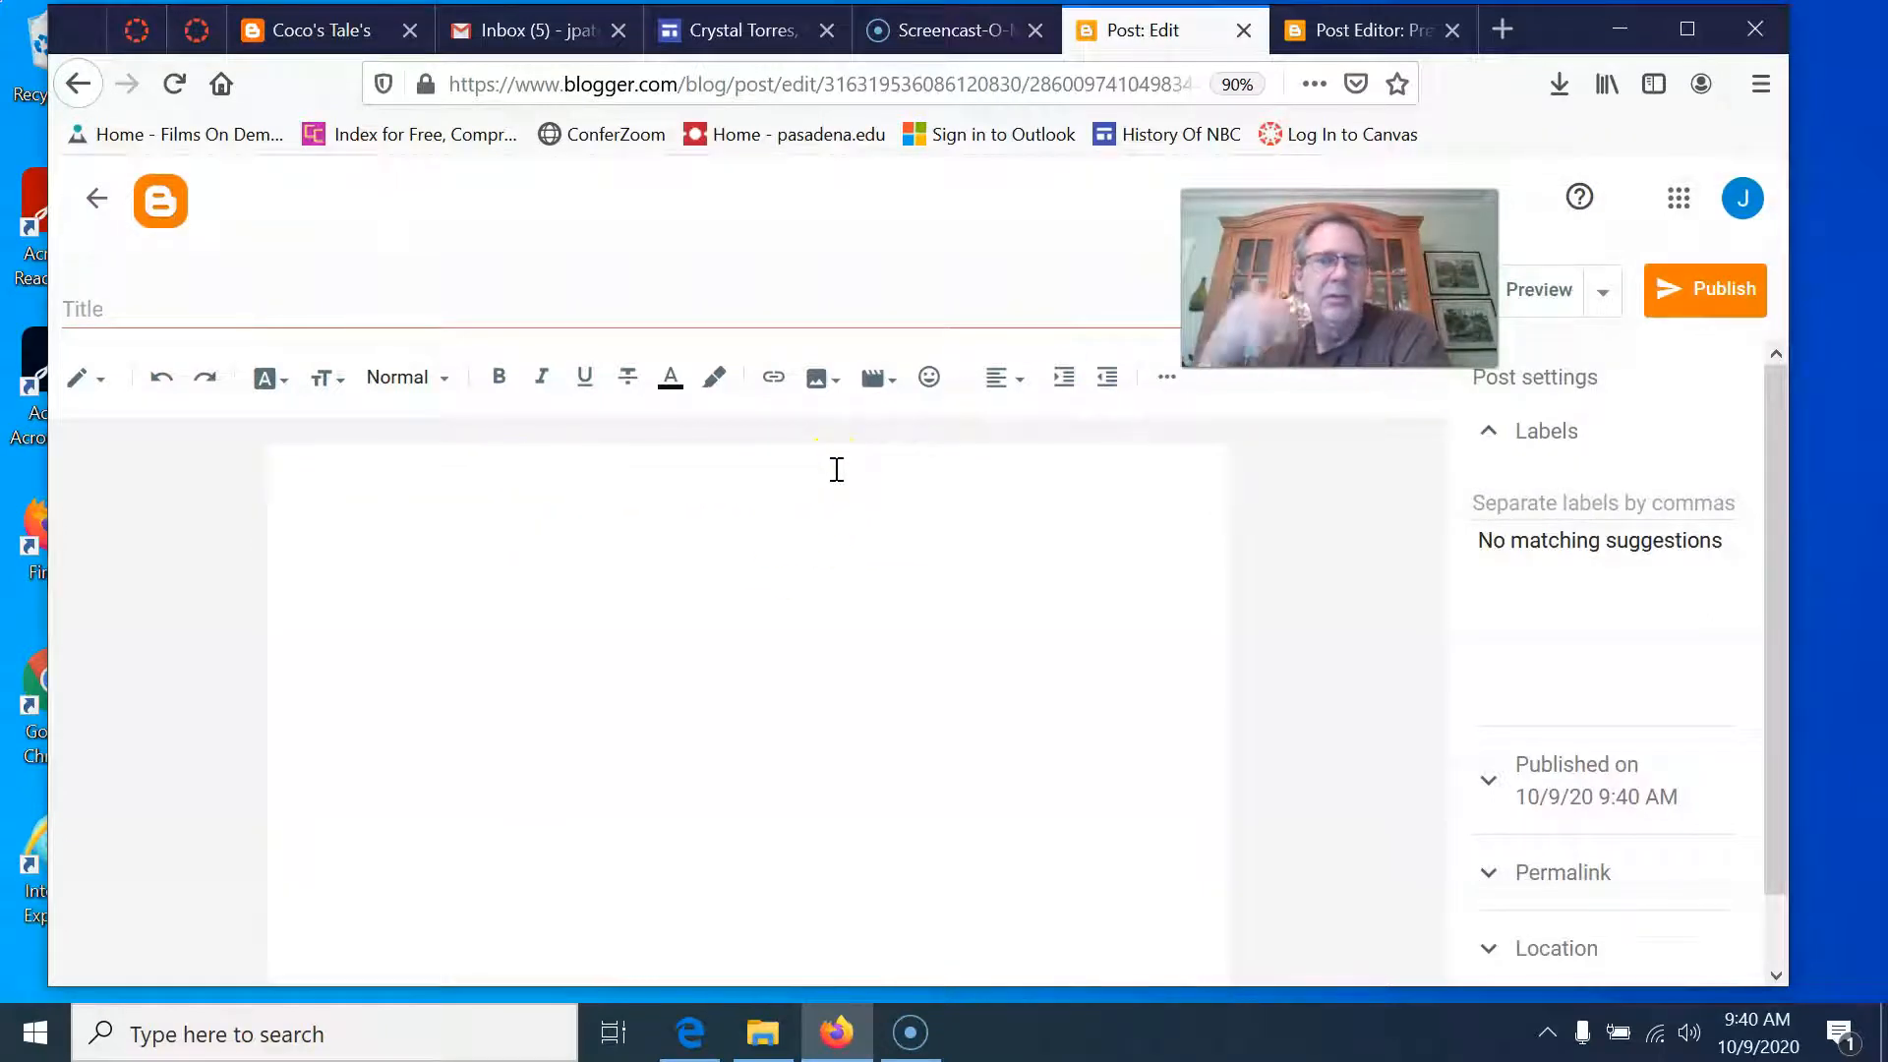
pyautogui.click(364, 515)
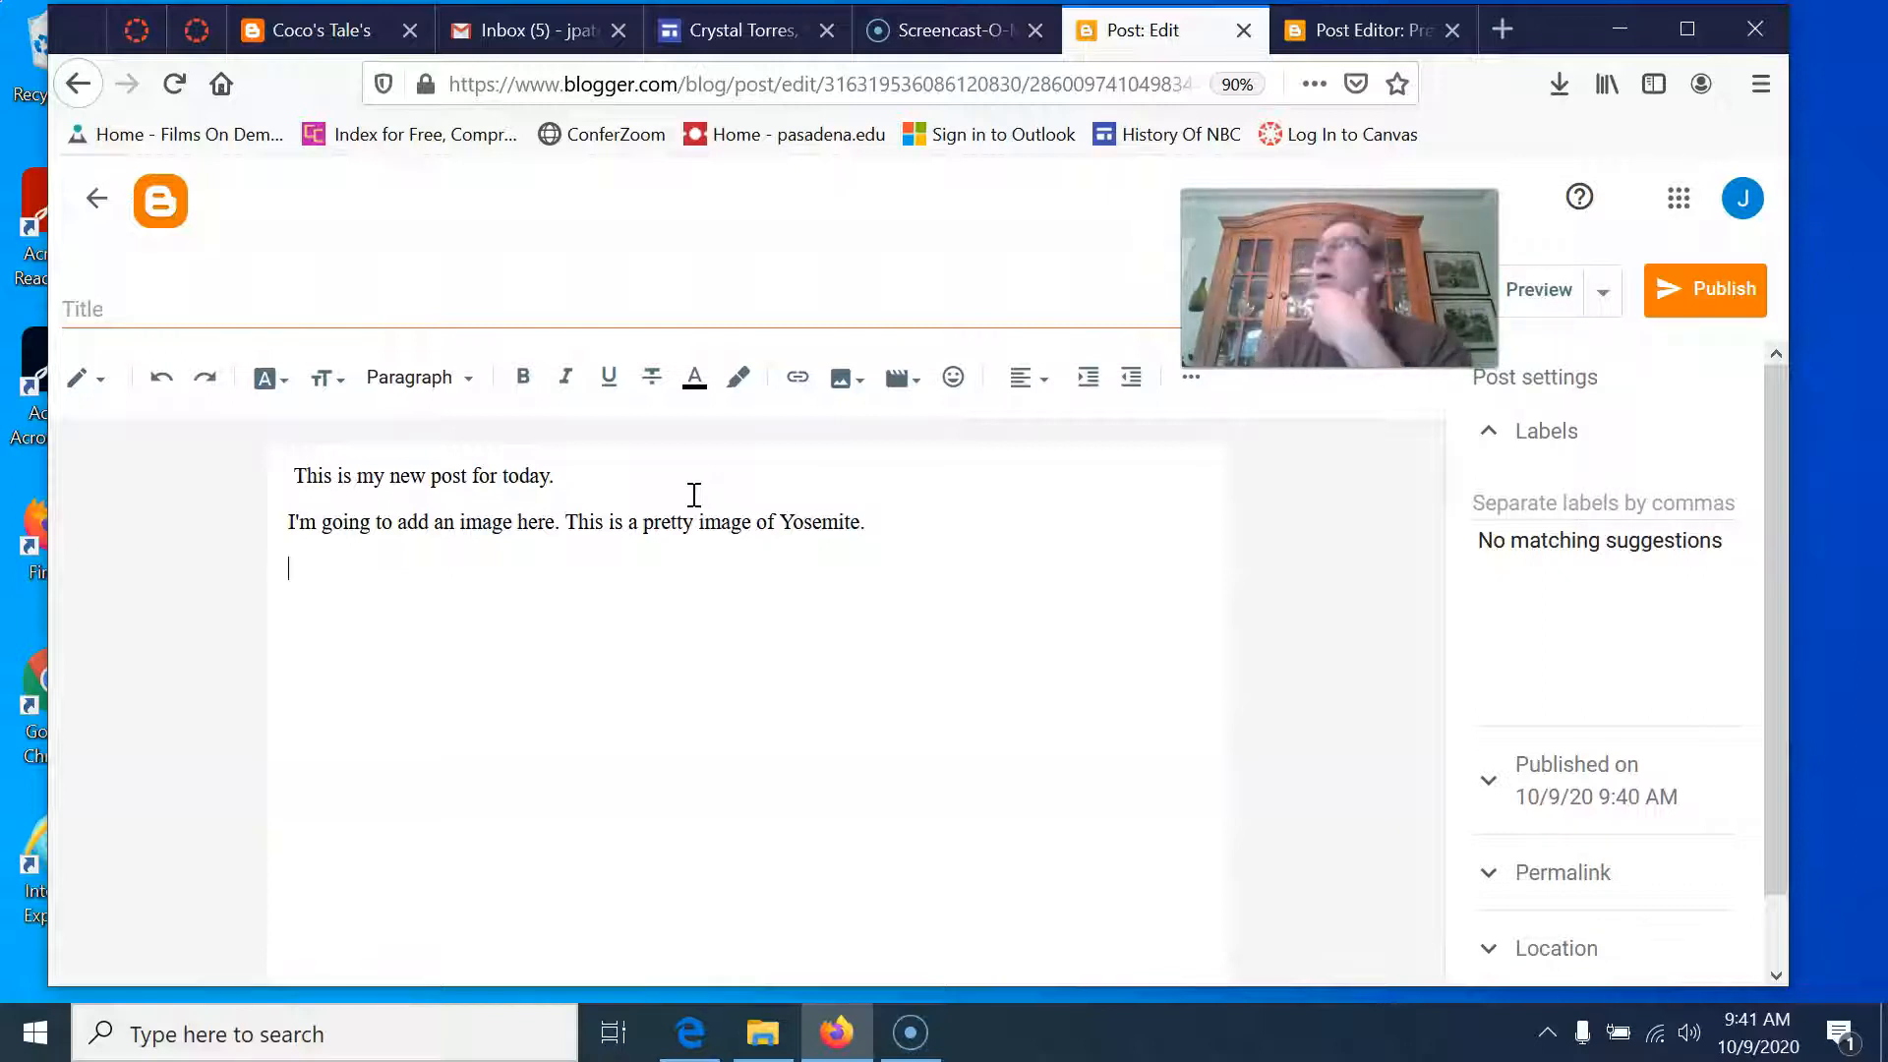
# Upload the image 1257315 from the computer's Still Images folder and insert it below the post text.
pyautogui.click(844, 390)
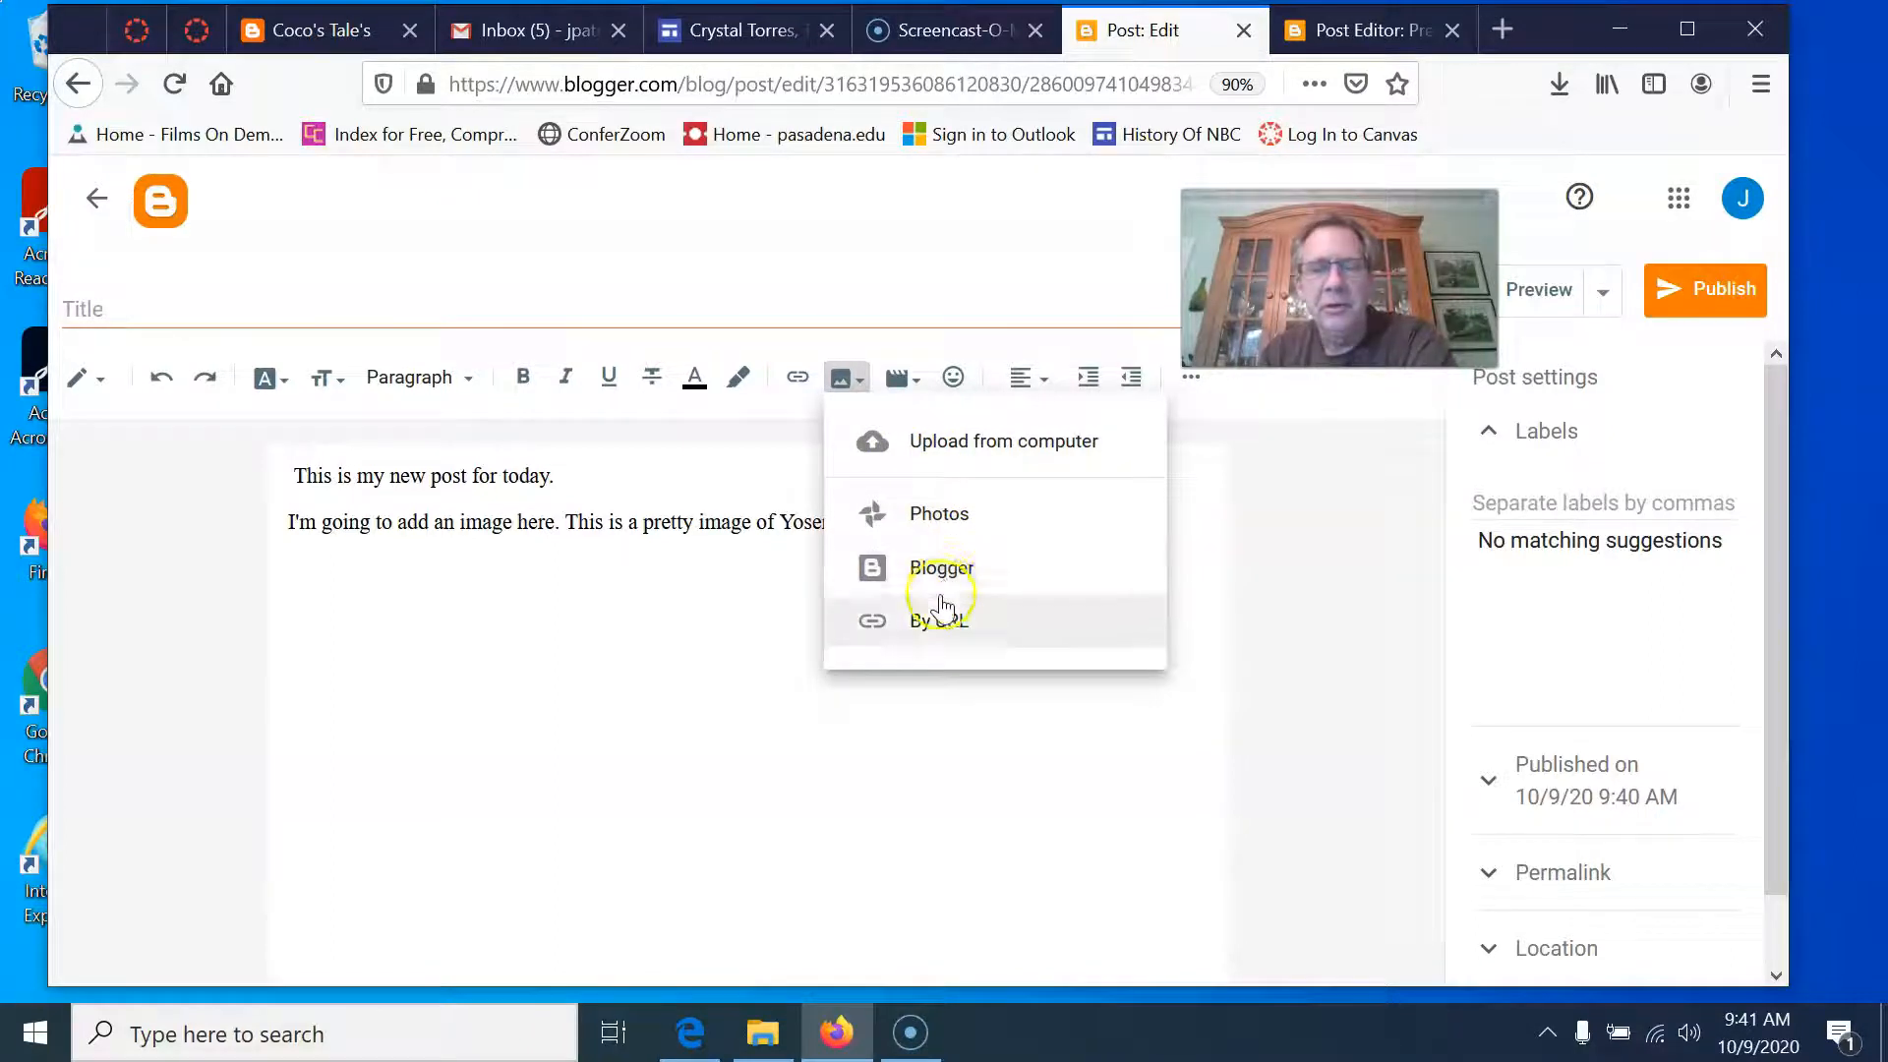
pyautogui.click(952, 439)
pyautogui.click(463, 401)
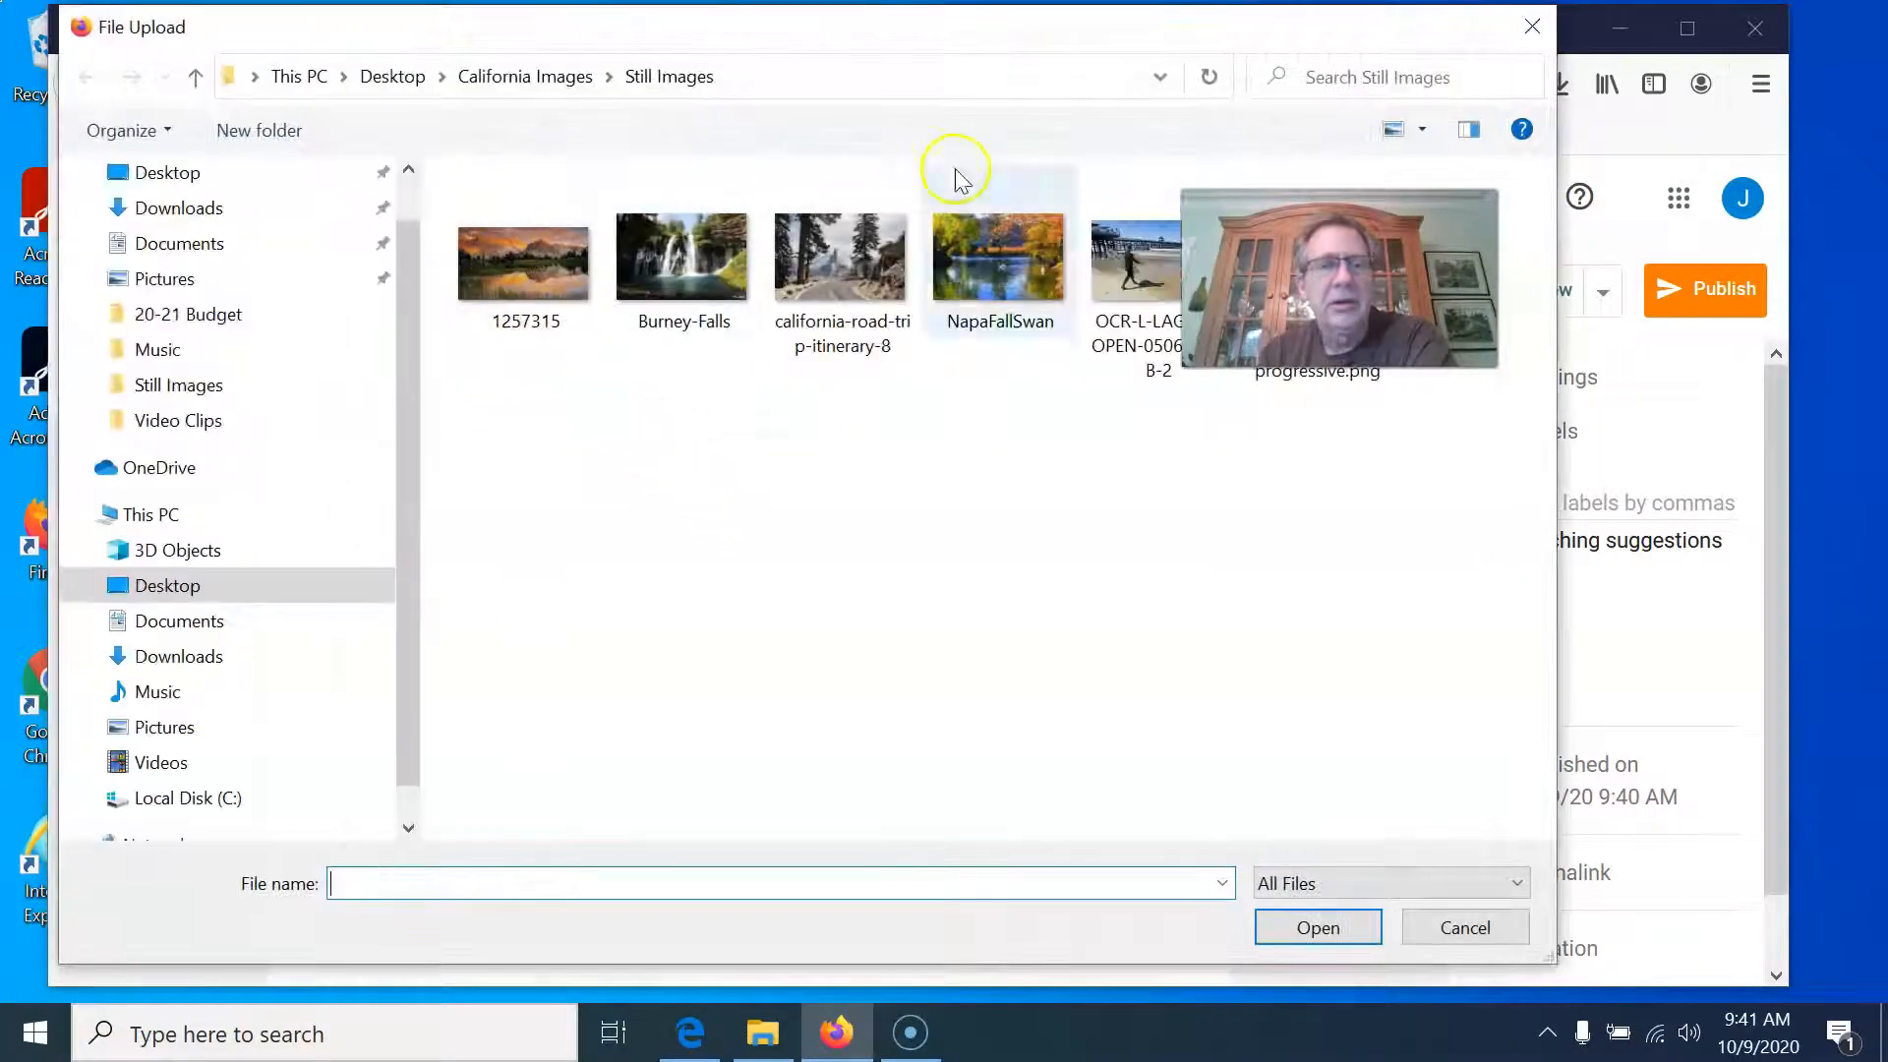
pyautogui.click(1532, 26)
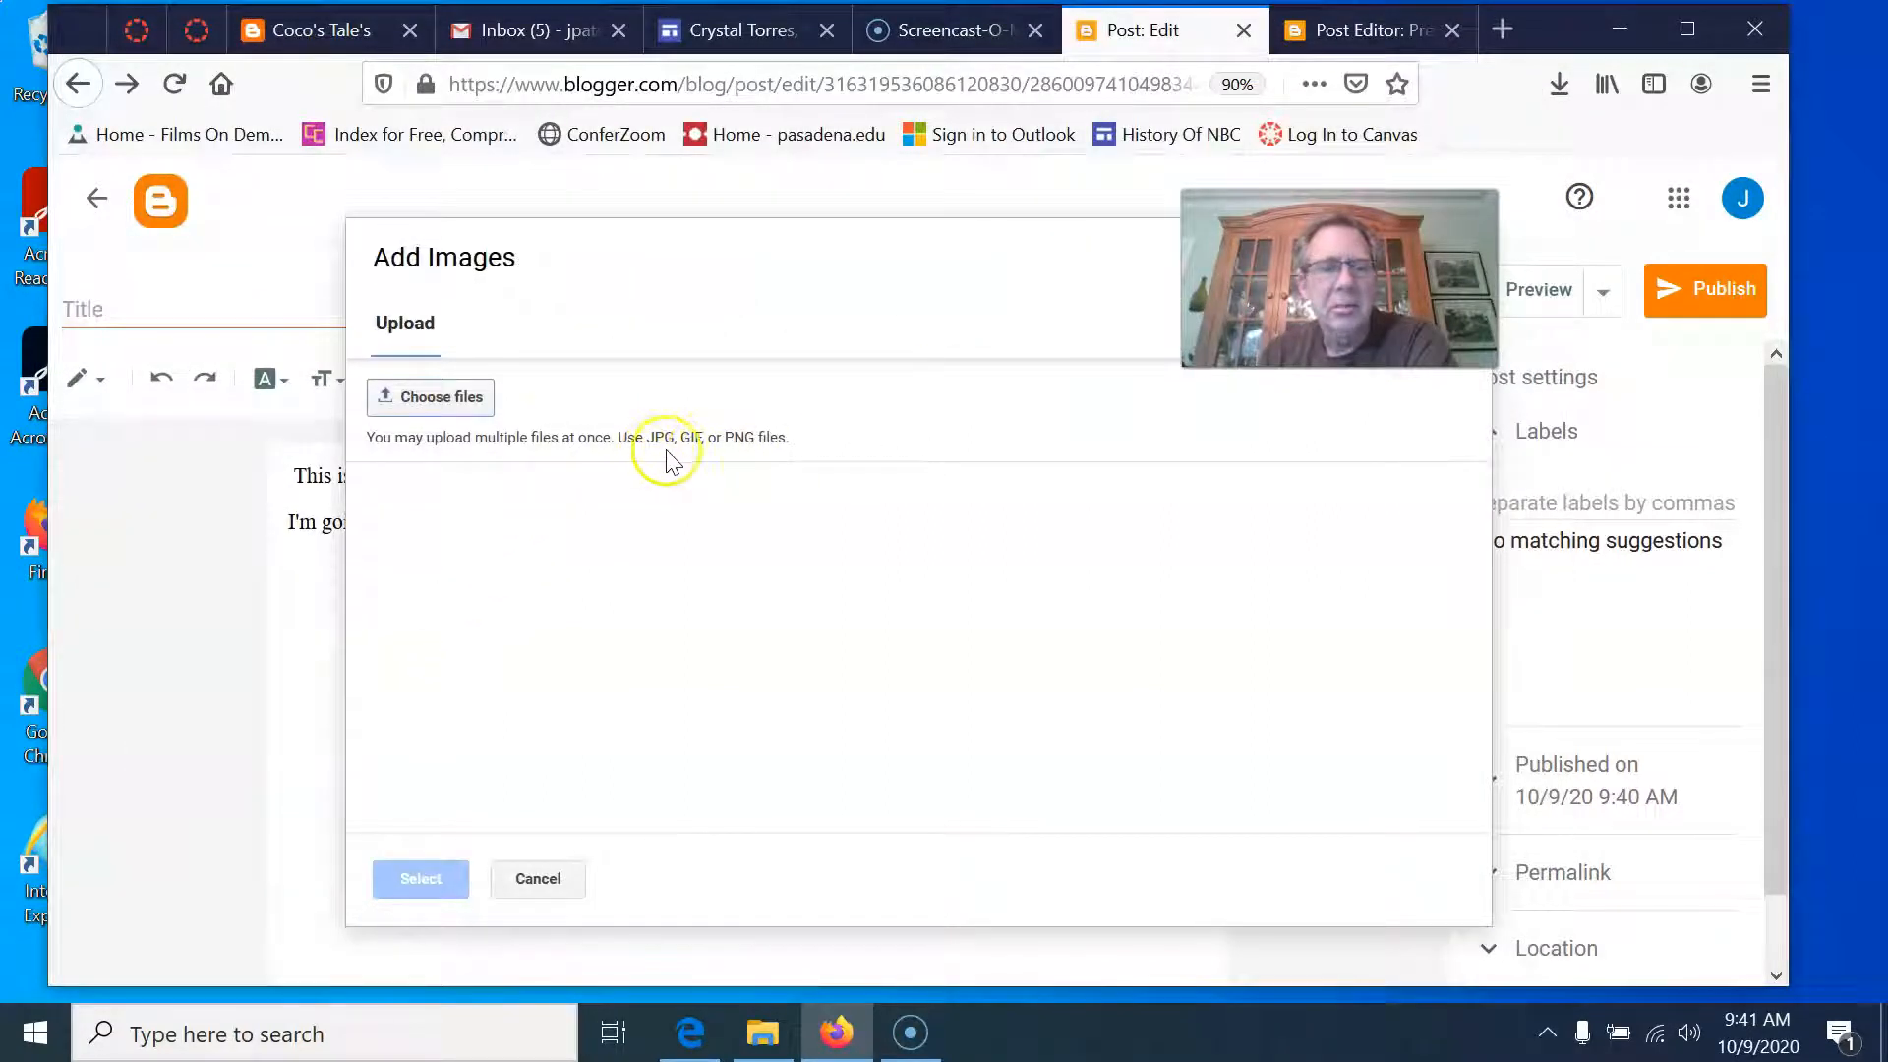
pyautogui.click(466, 395)
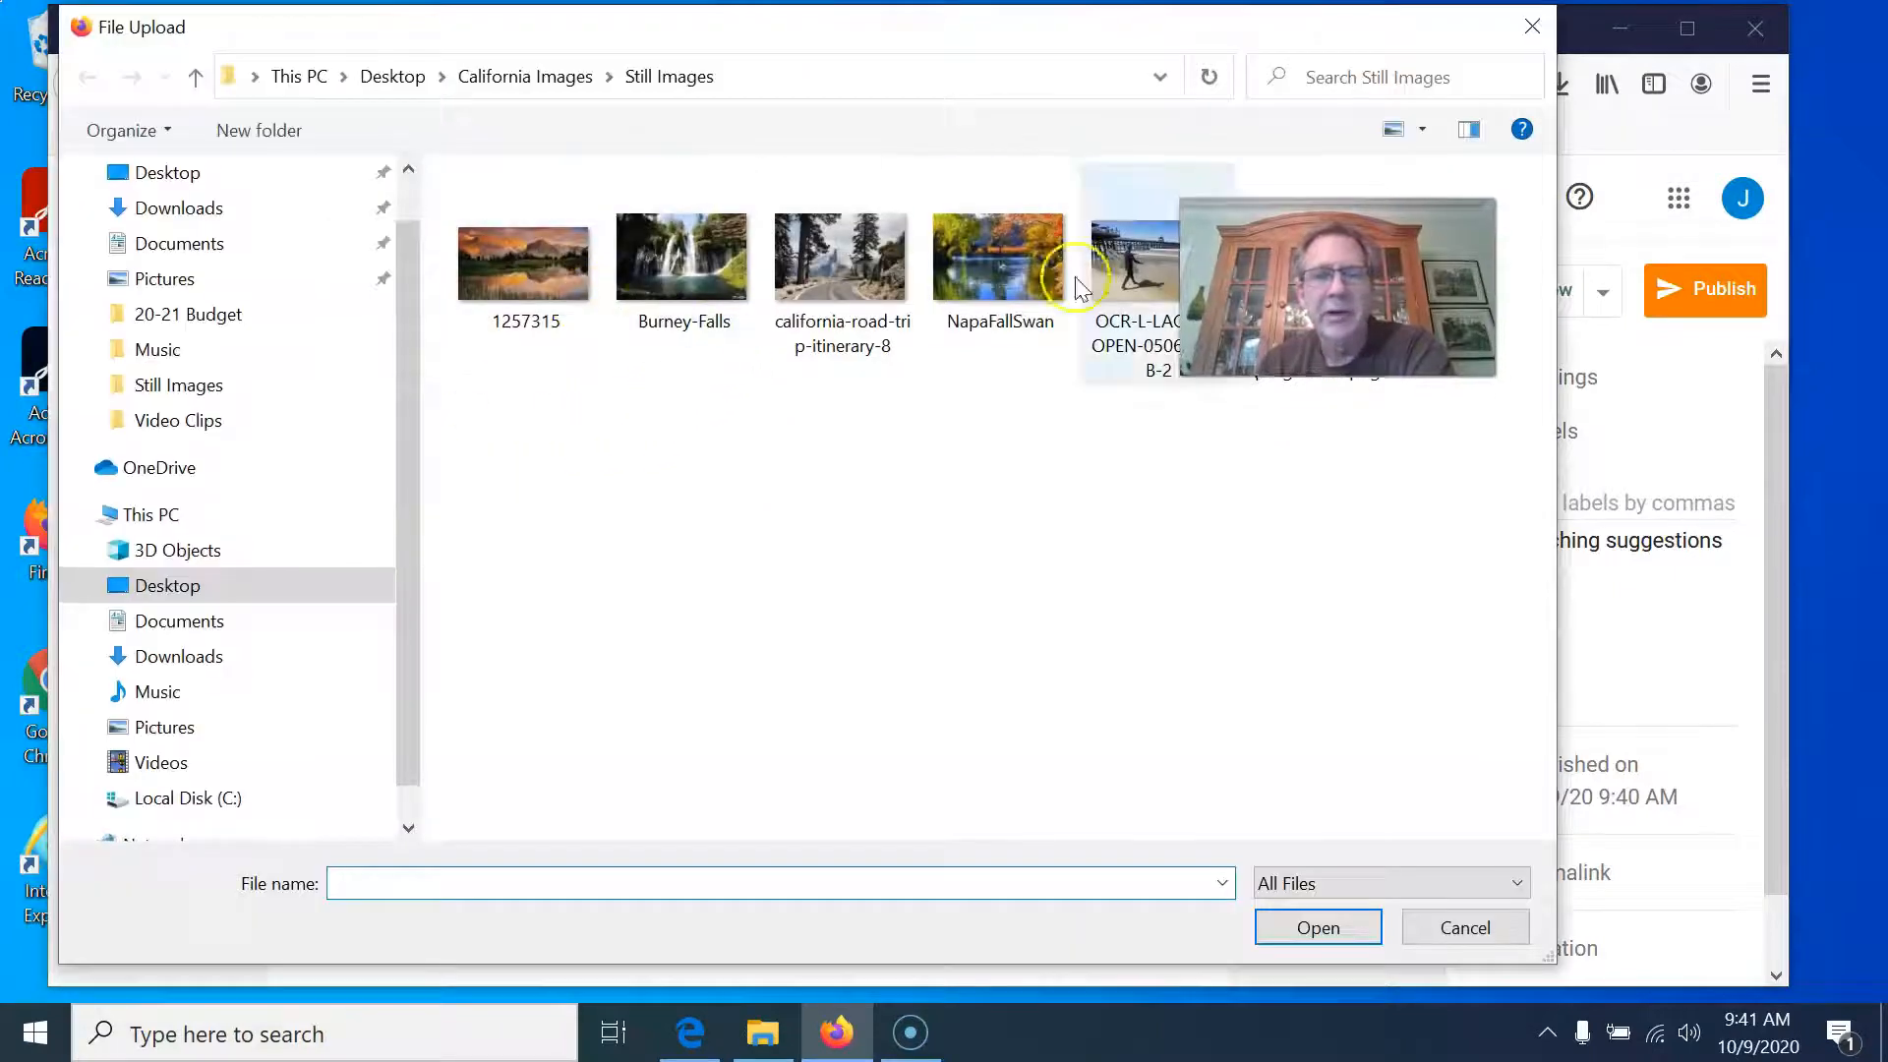
pyautogui.click(502, 268)
pyautogui.click(1315, 927)
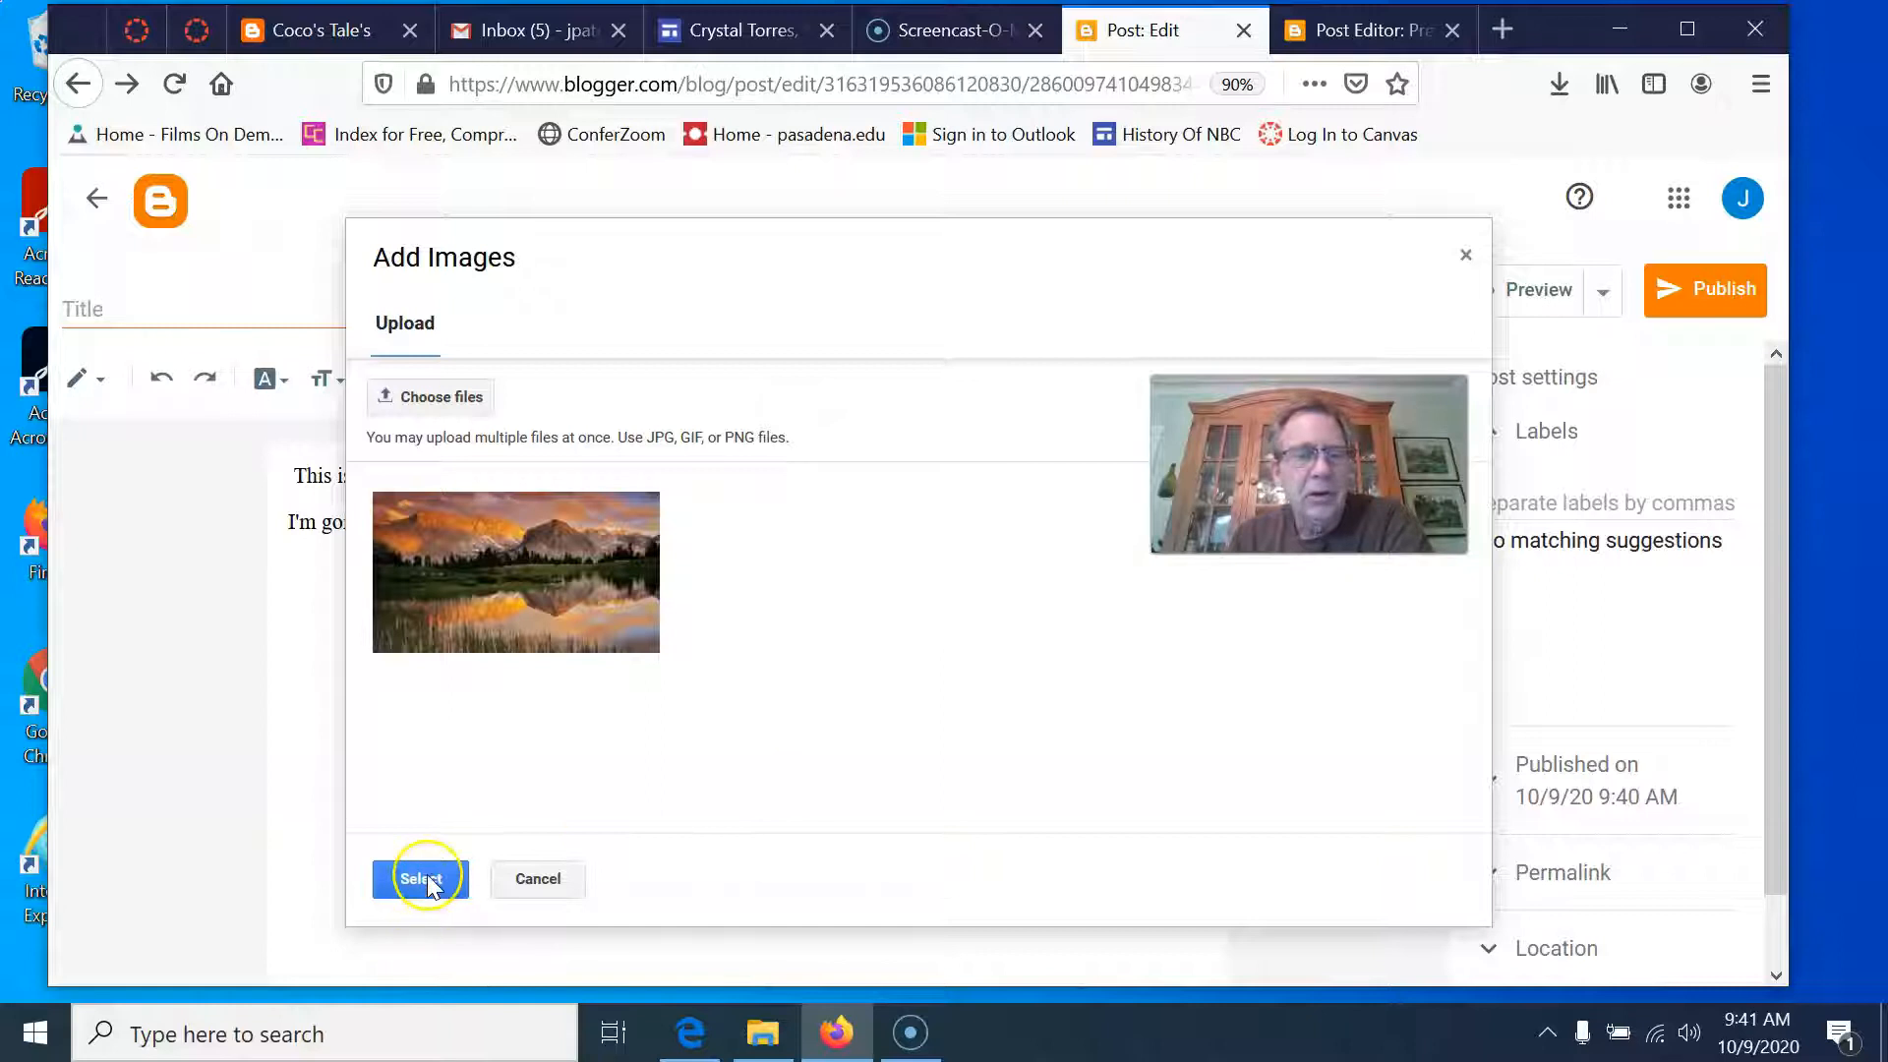
pyautogui.click(518, 614)
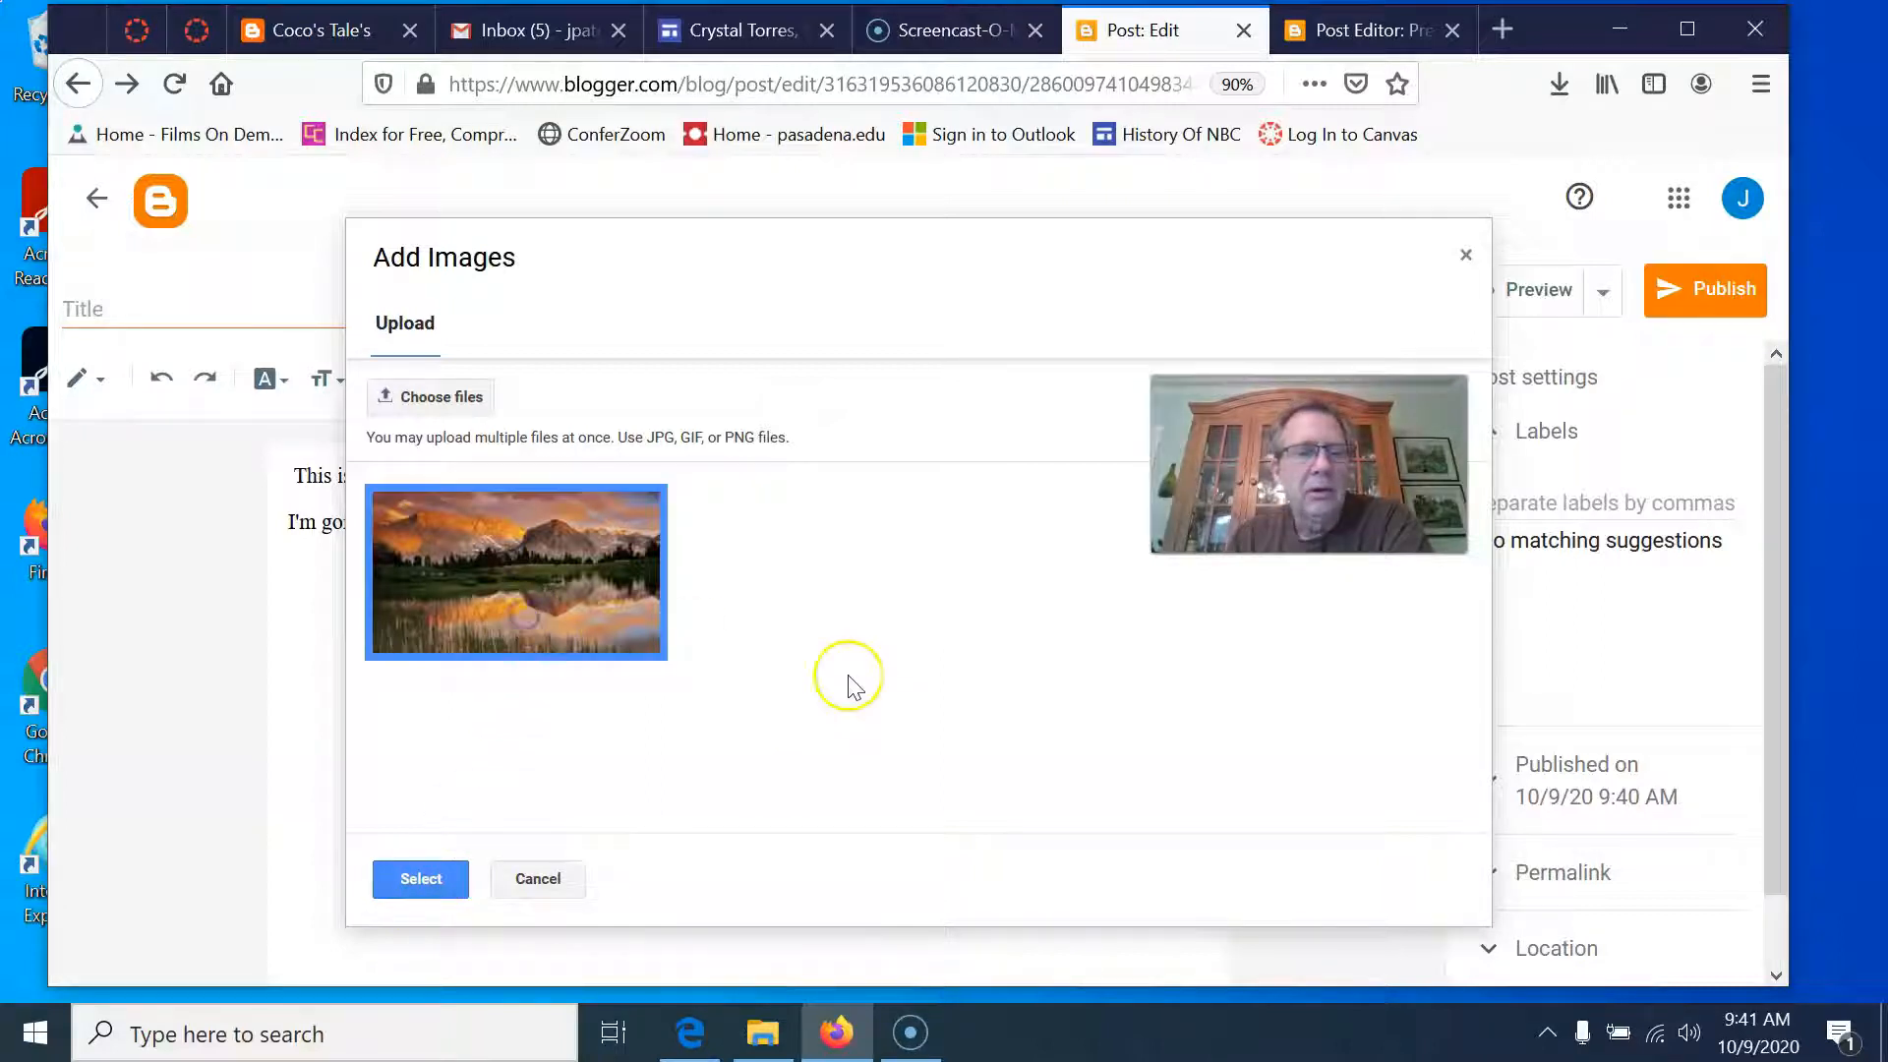
pyautogui.click(425, 883)
# Try left and right alignment on the inserted image, and set it back to centered.
pyautogui.click(801, 699)
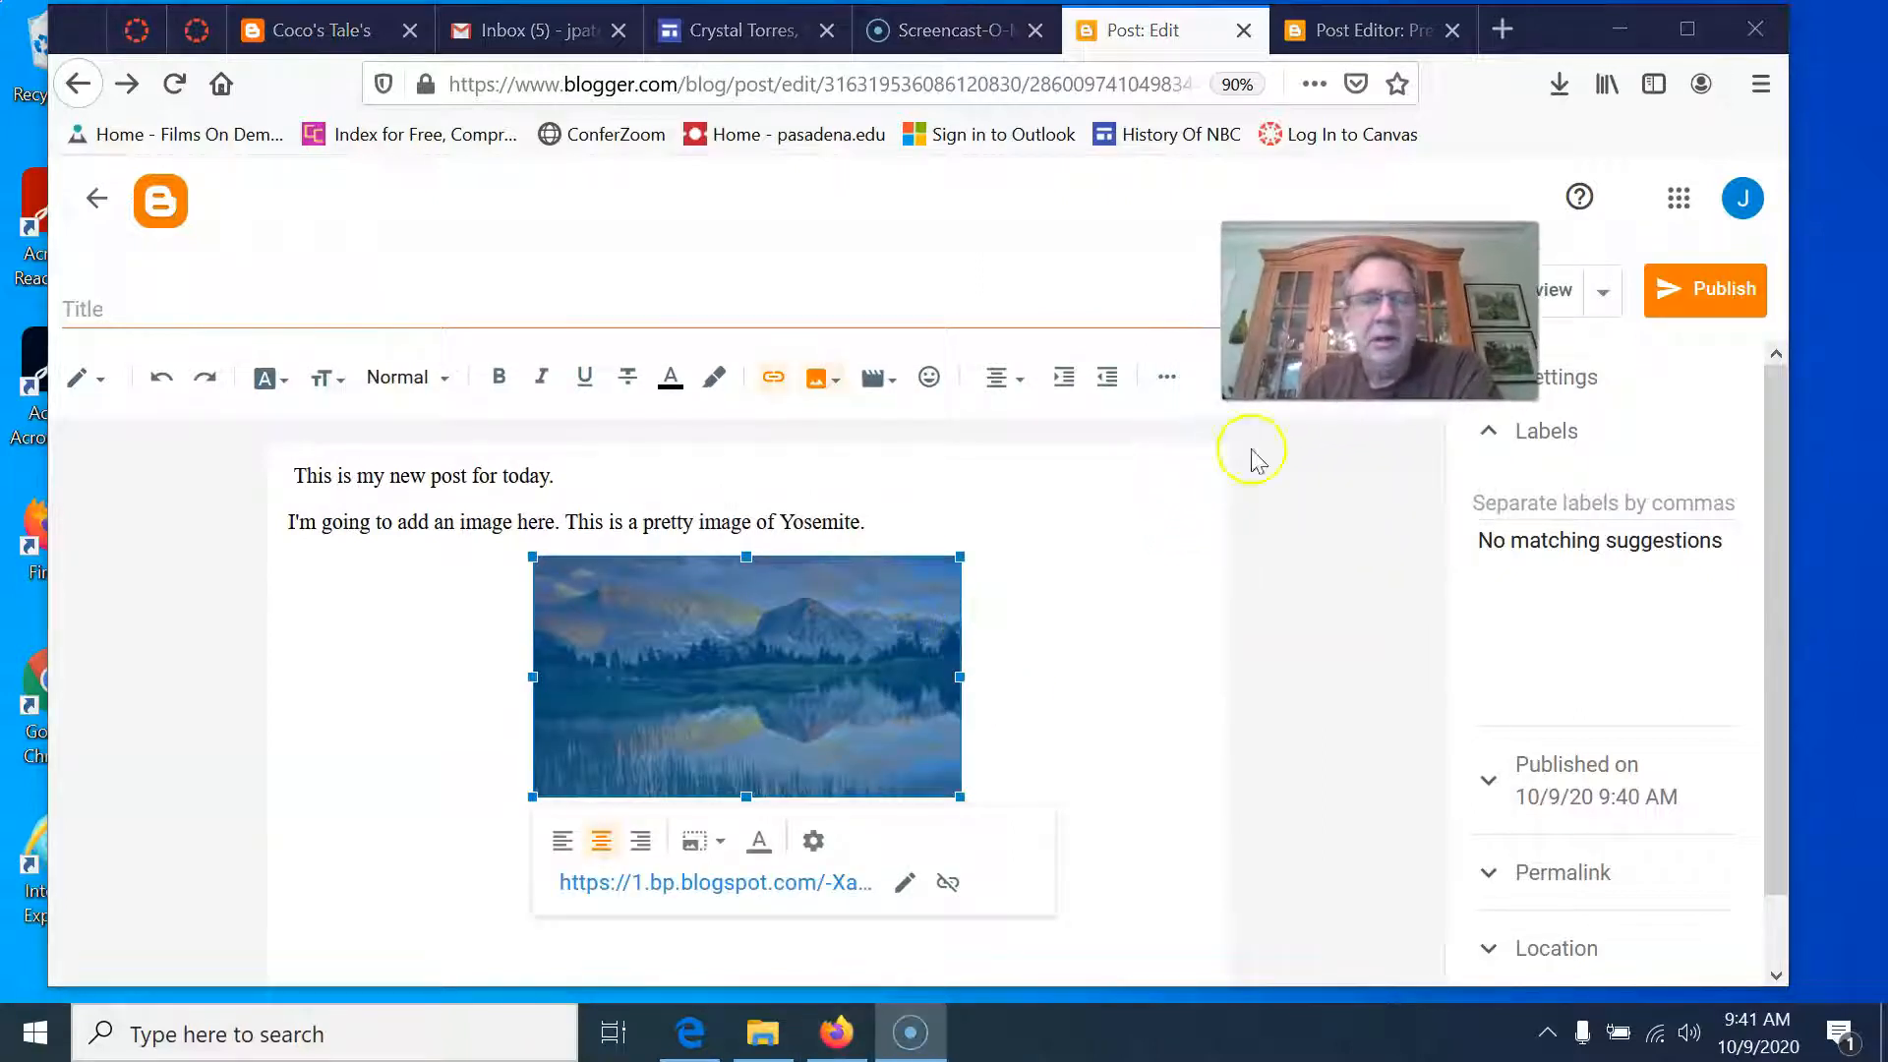
pyautogui.click(559, 843)
pyautogui.click(535, 759)
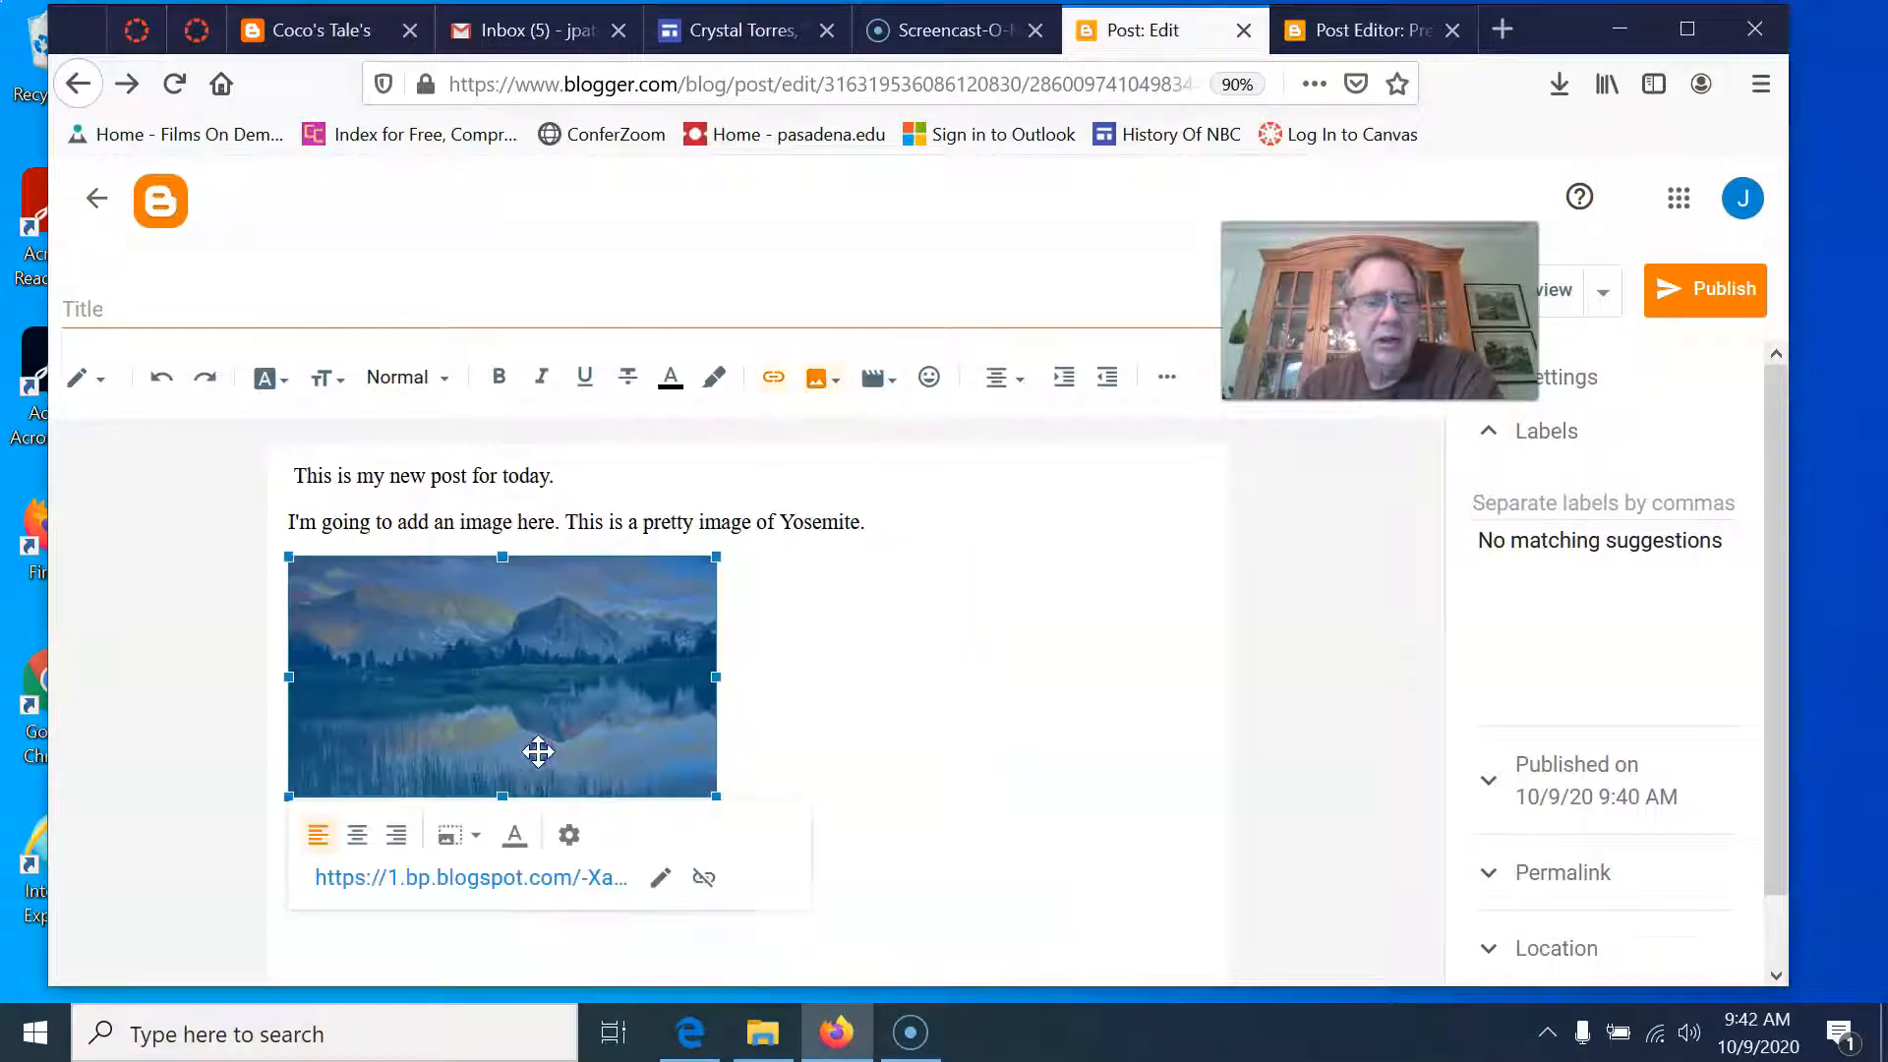
pyautogui.click(396, 834)
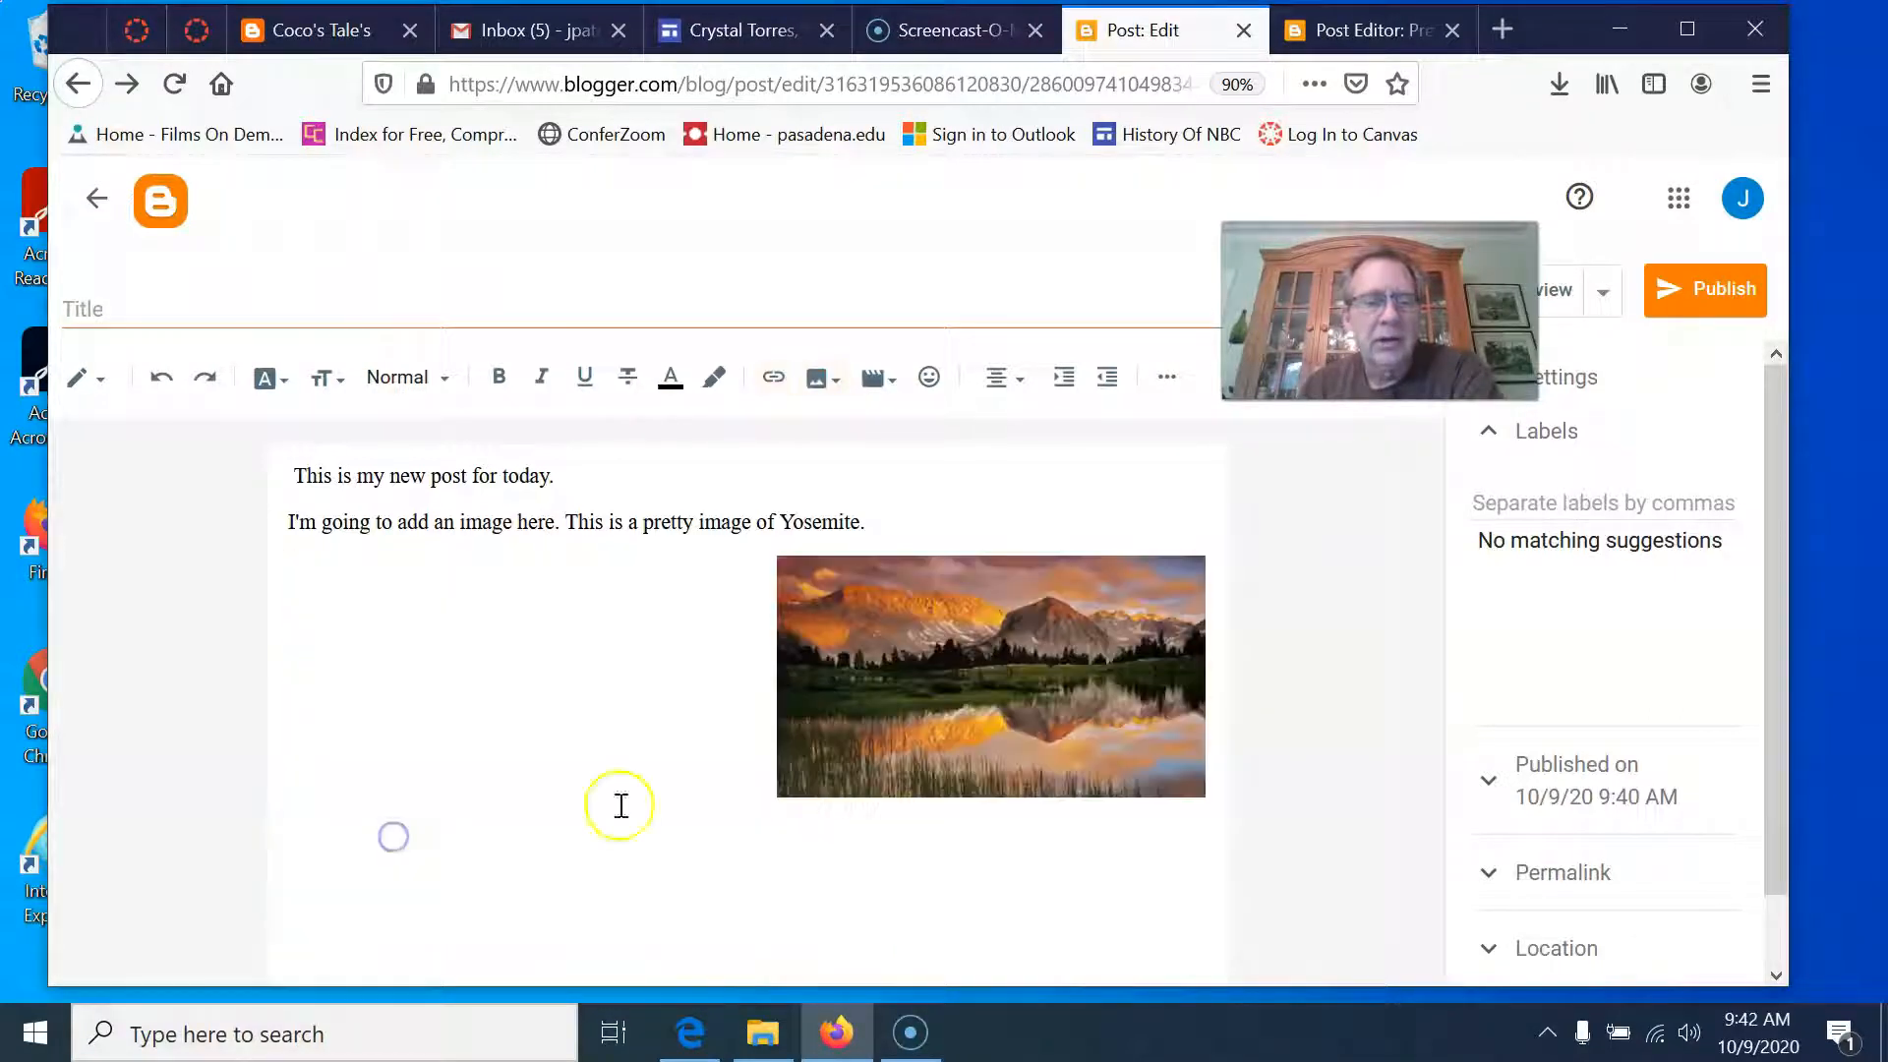
pyautogui.click(985, 747)
pyautogui.click(838, 835)
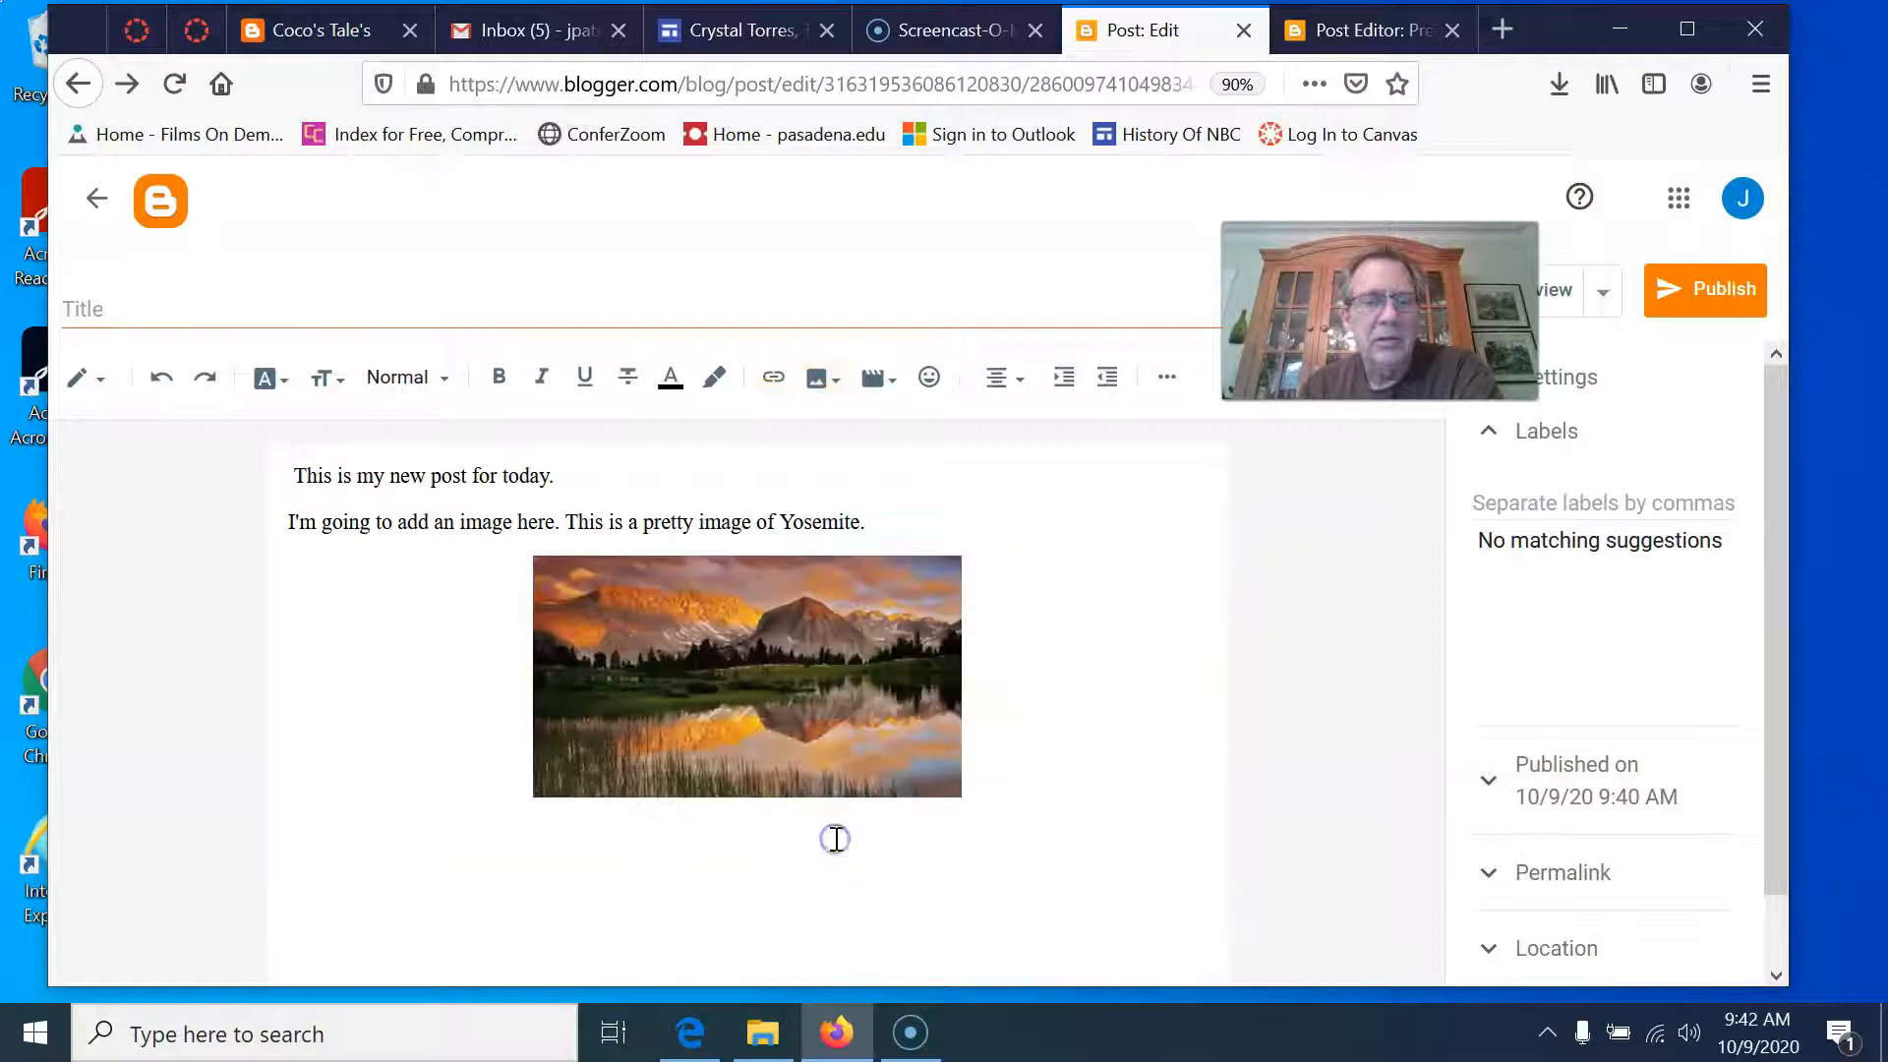
# Set the size of the centered Yosemite image to Large.
pyautogui.click(832, 735)
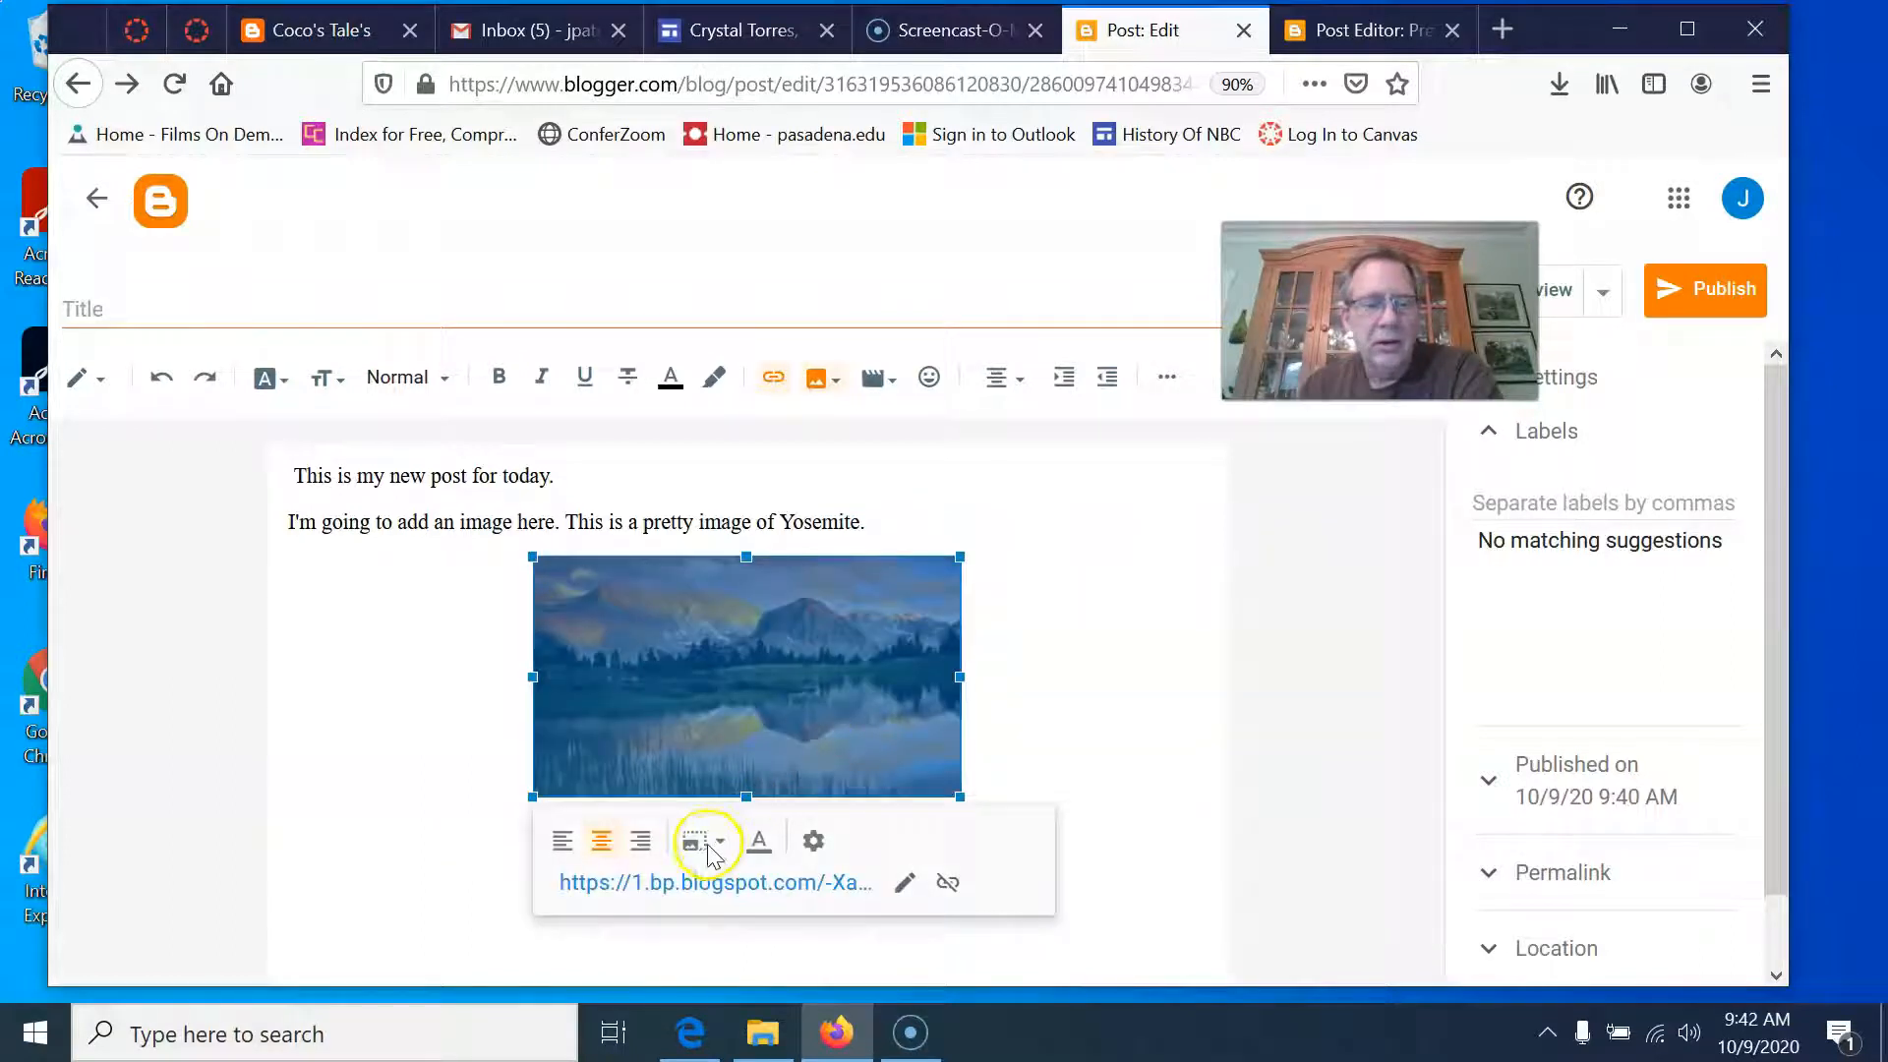
pyautogui.click(717, 846)
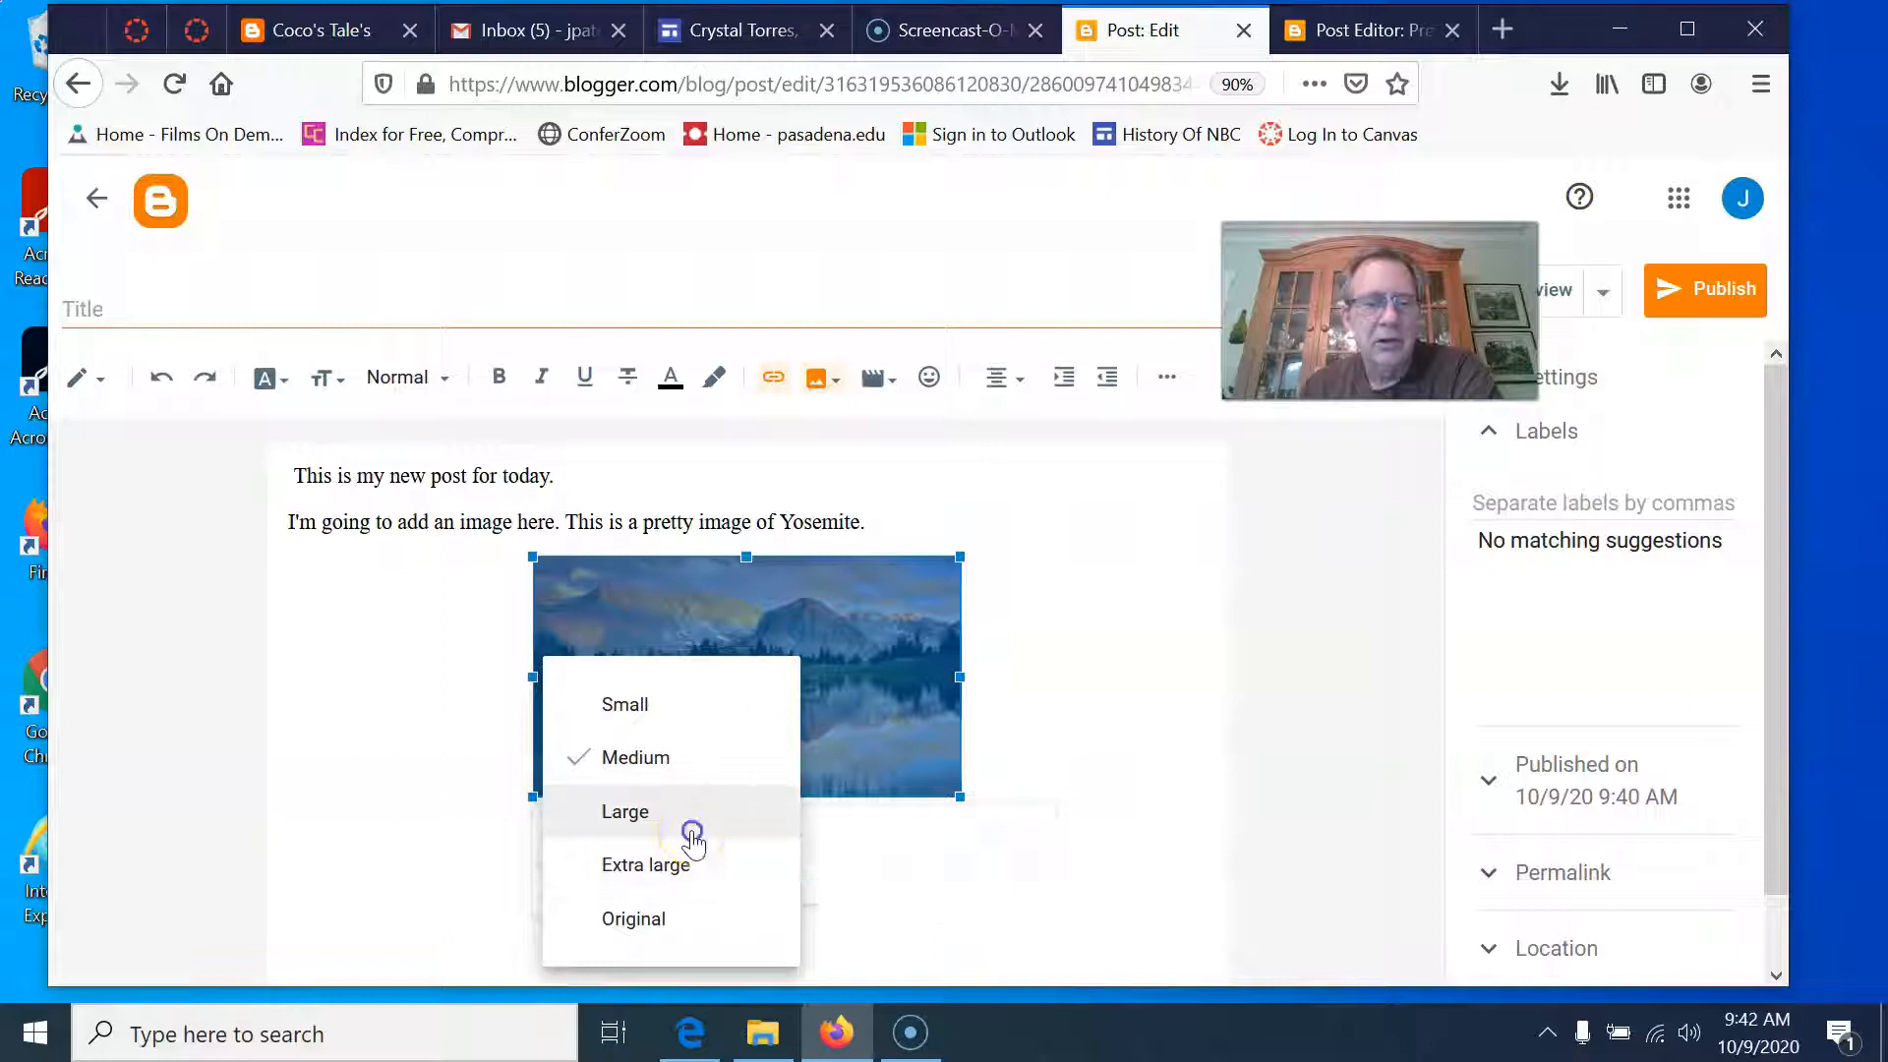
pyautogui.click(693, 822)
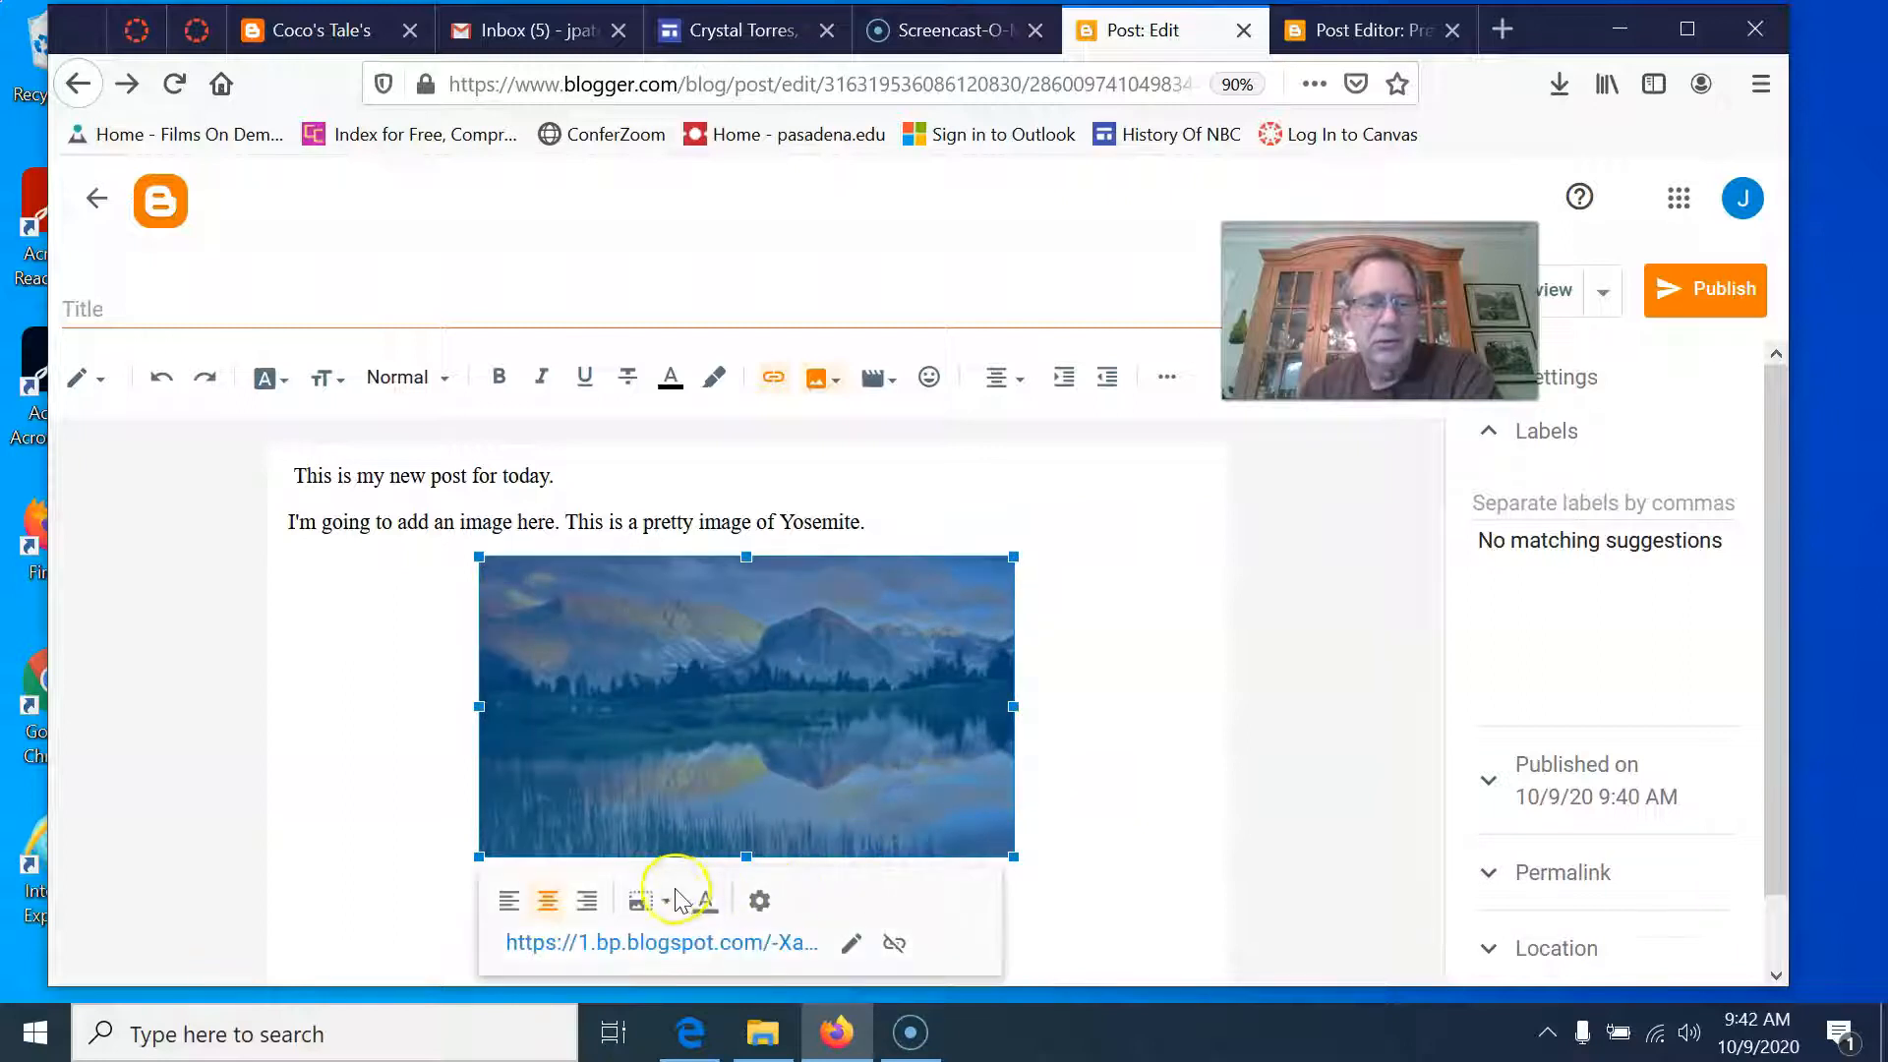
# Try the Original size on the Yosemite image, look it over, and return the image to Large.
pyautogui.click(696, 900)
pyautogui.click(638, 918)
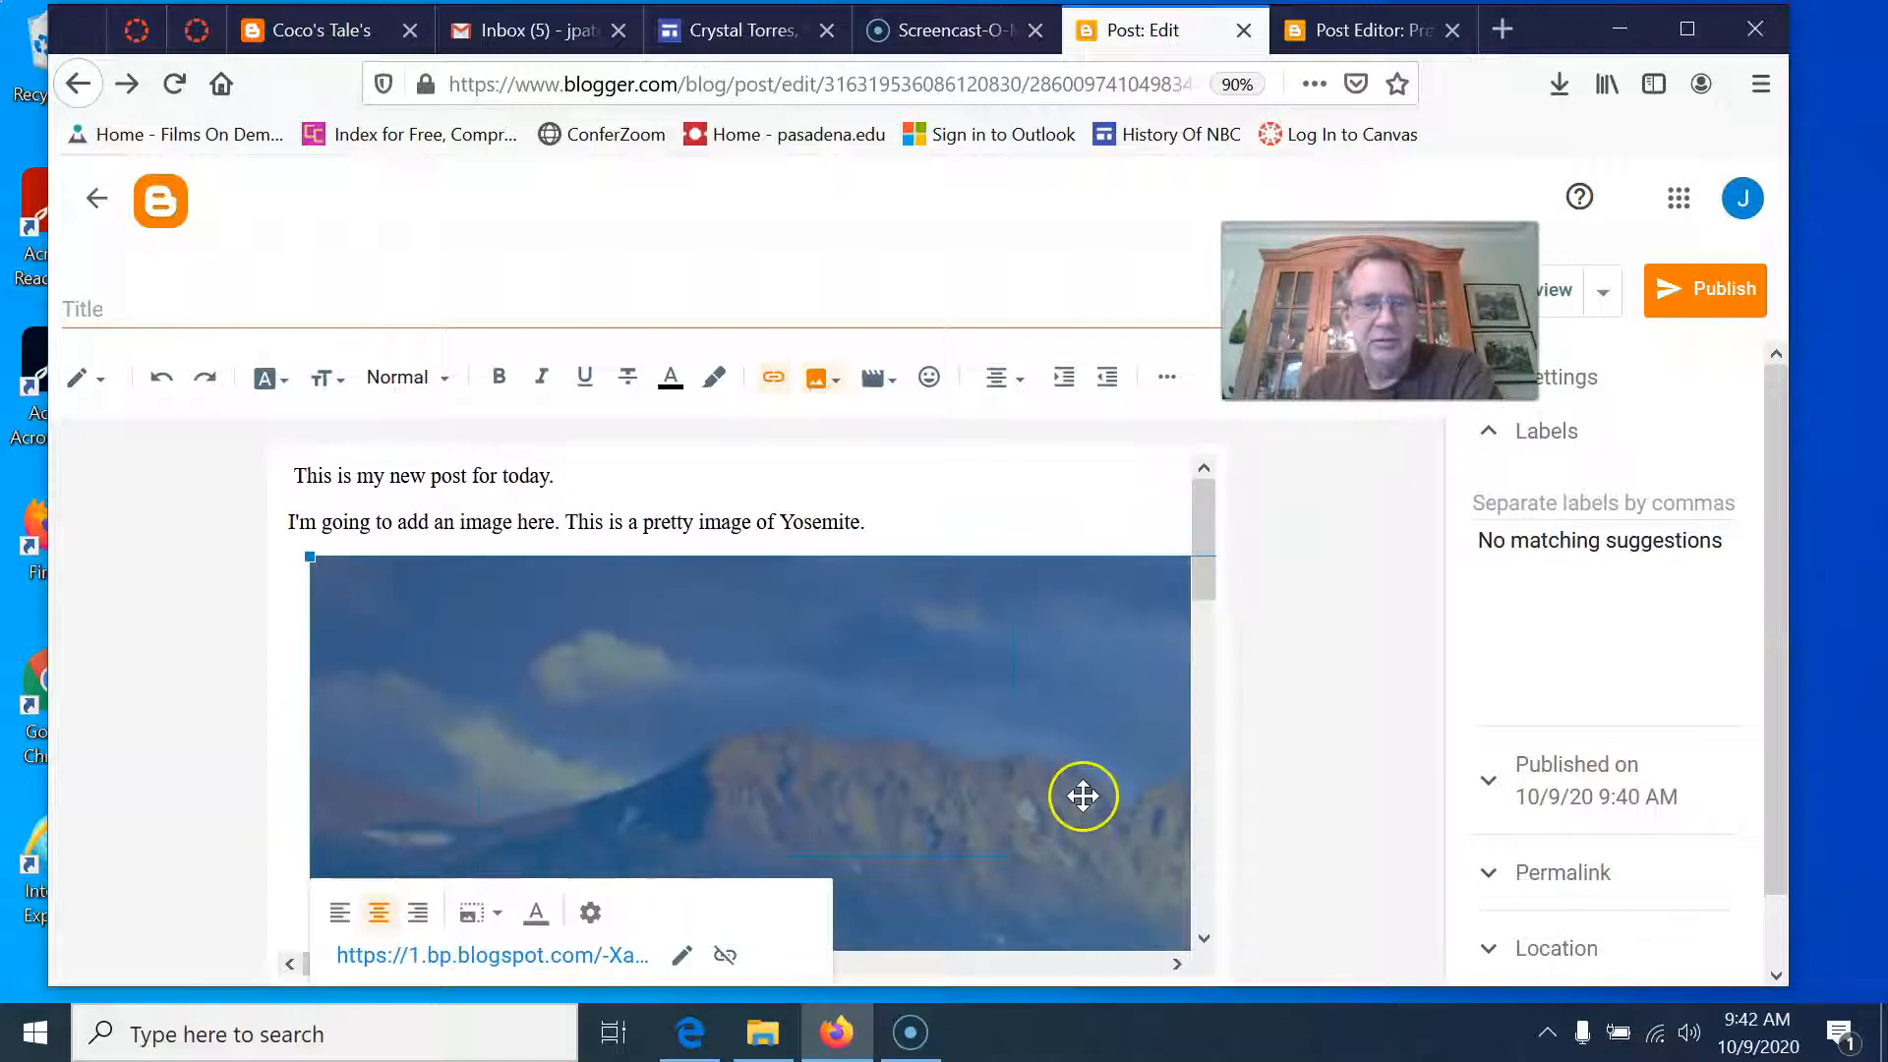
pyautogui.scroll(-5, 1083, 830)
pyautogui.scroll(8, 1087, 838)
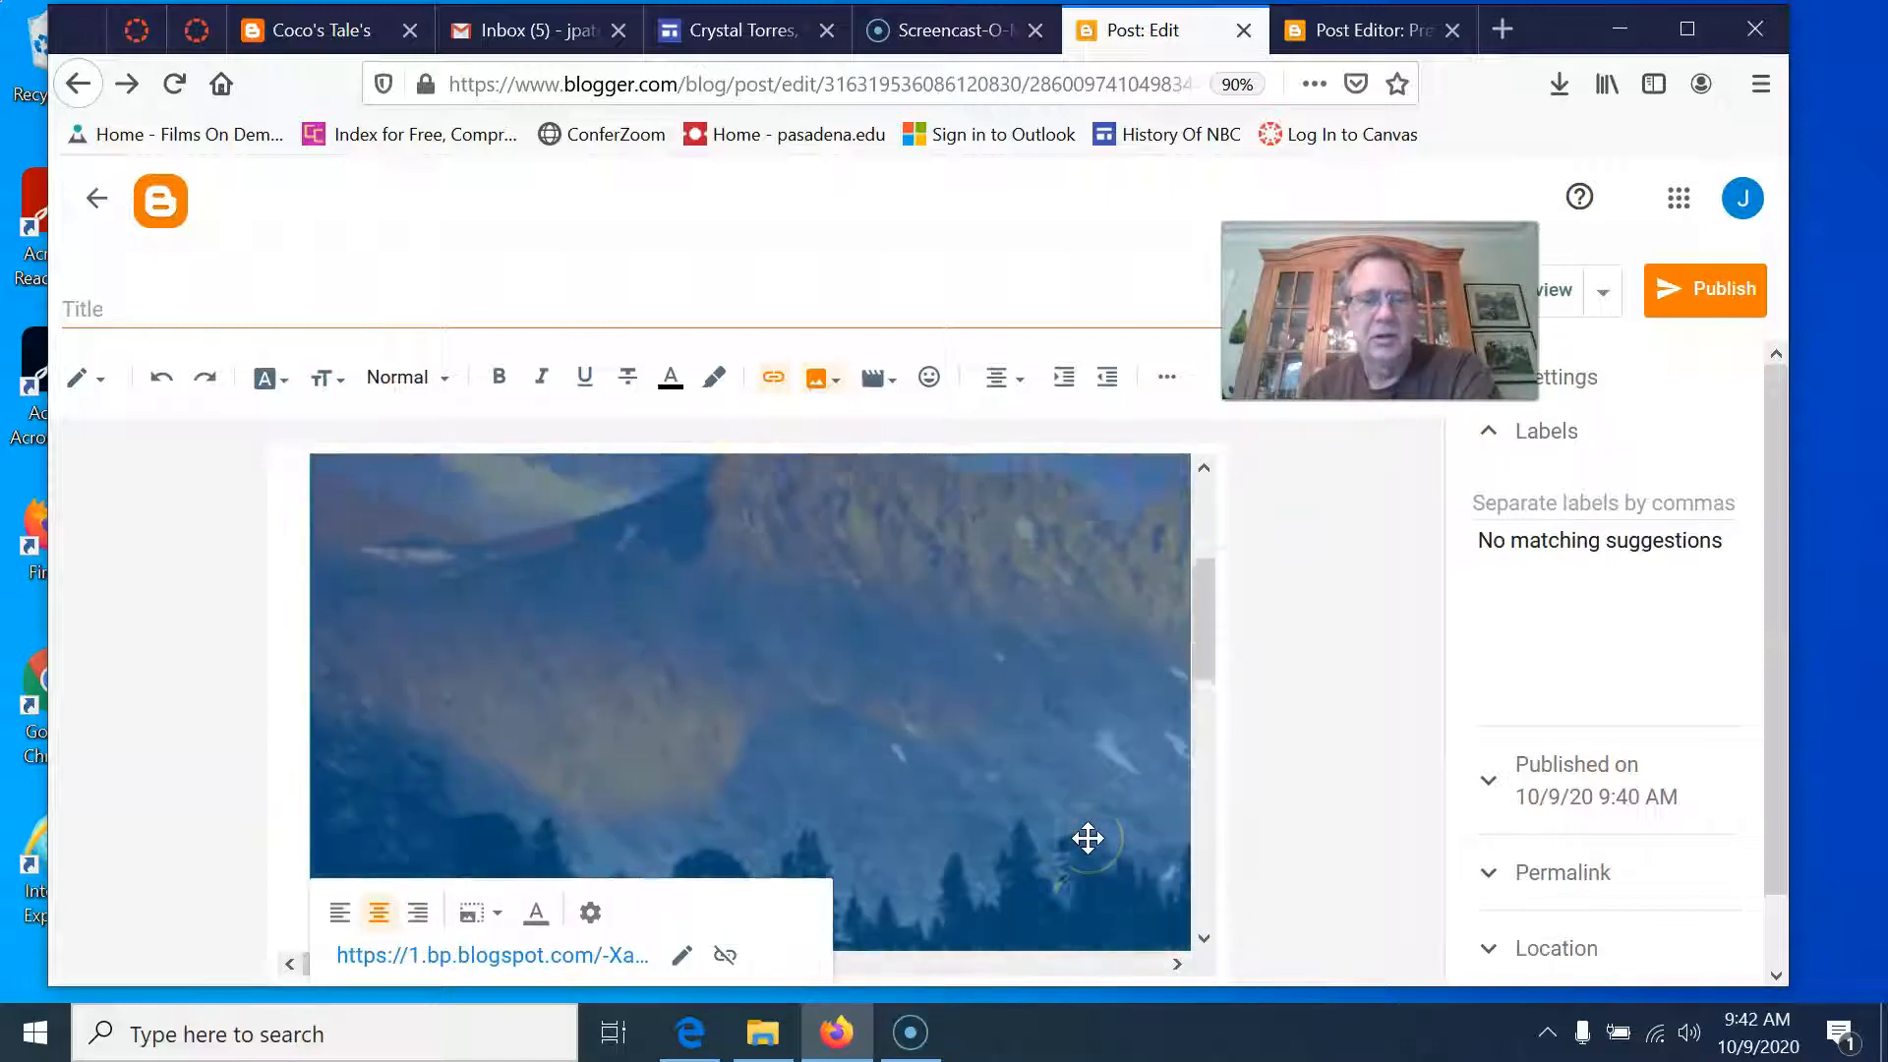
pyautogui.scroll(-3, 791, 829)
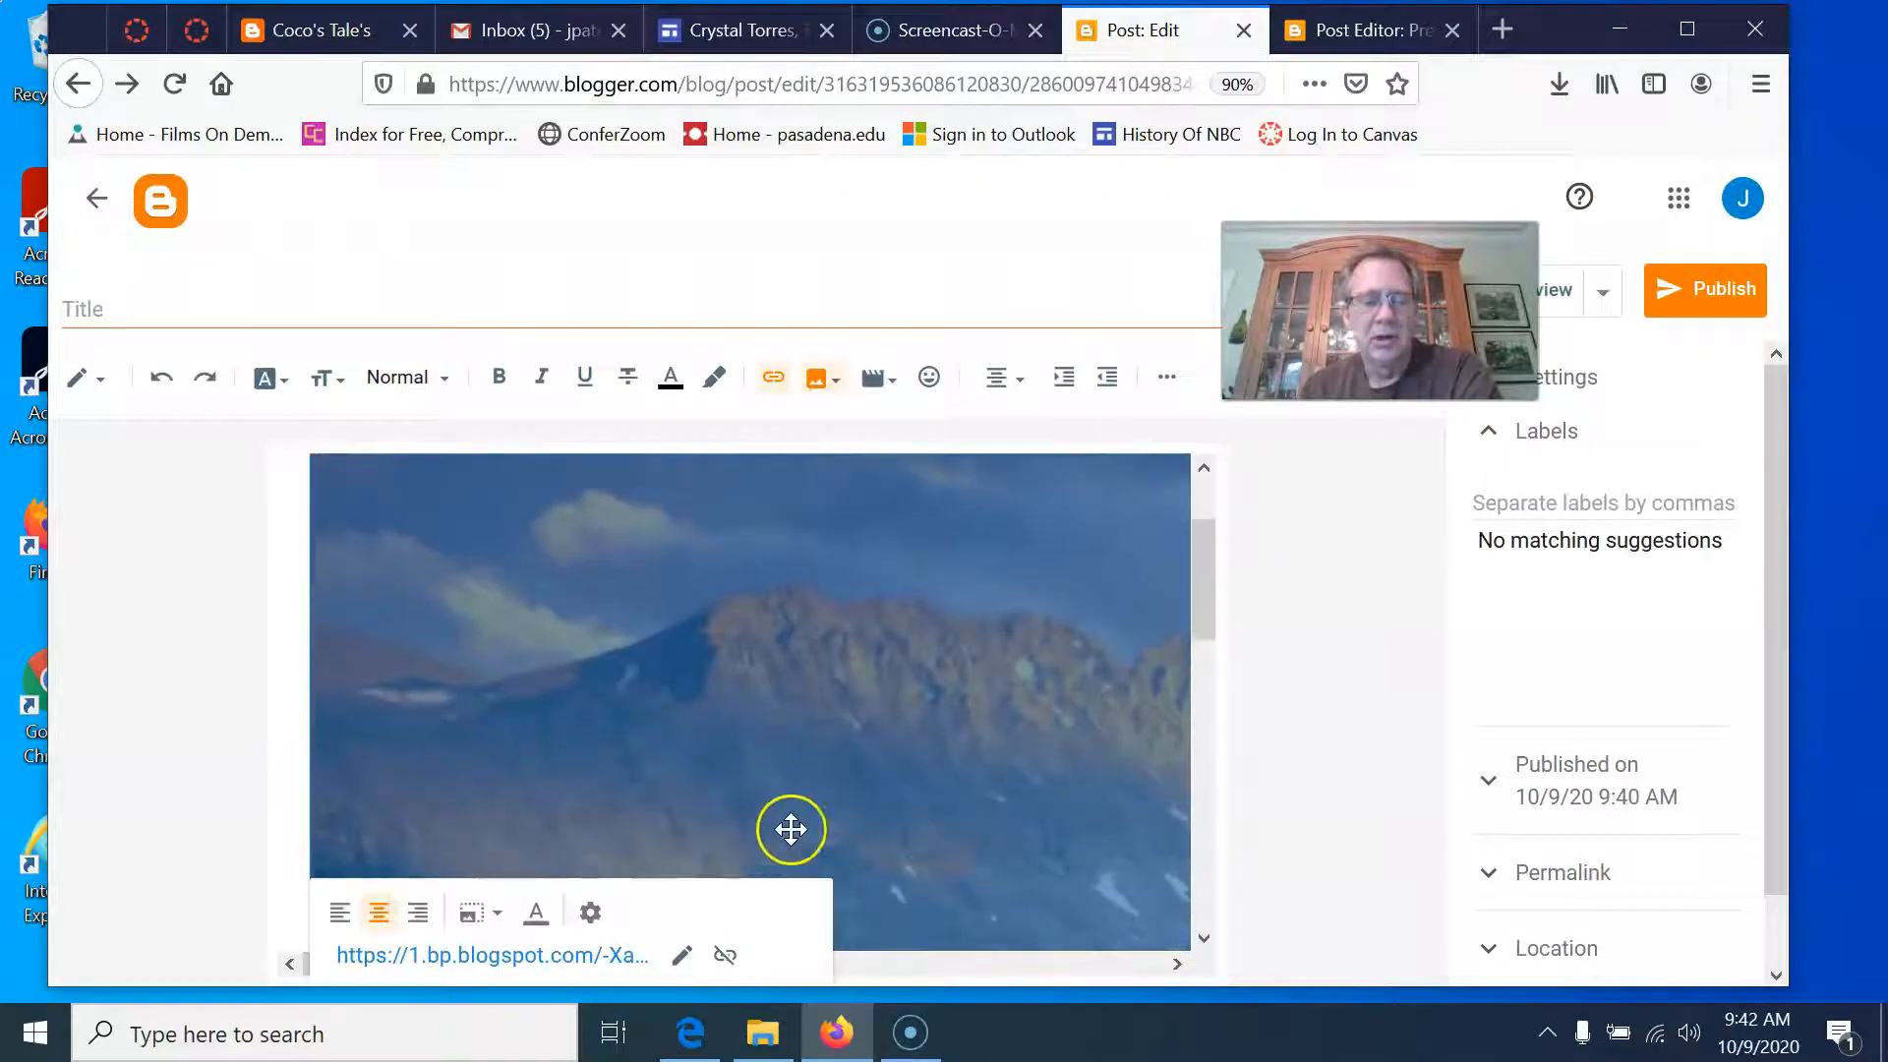
pyautogui.click(494, 913)
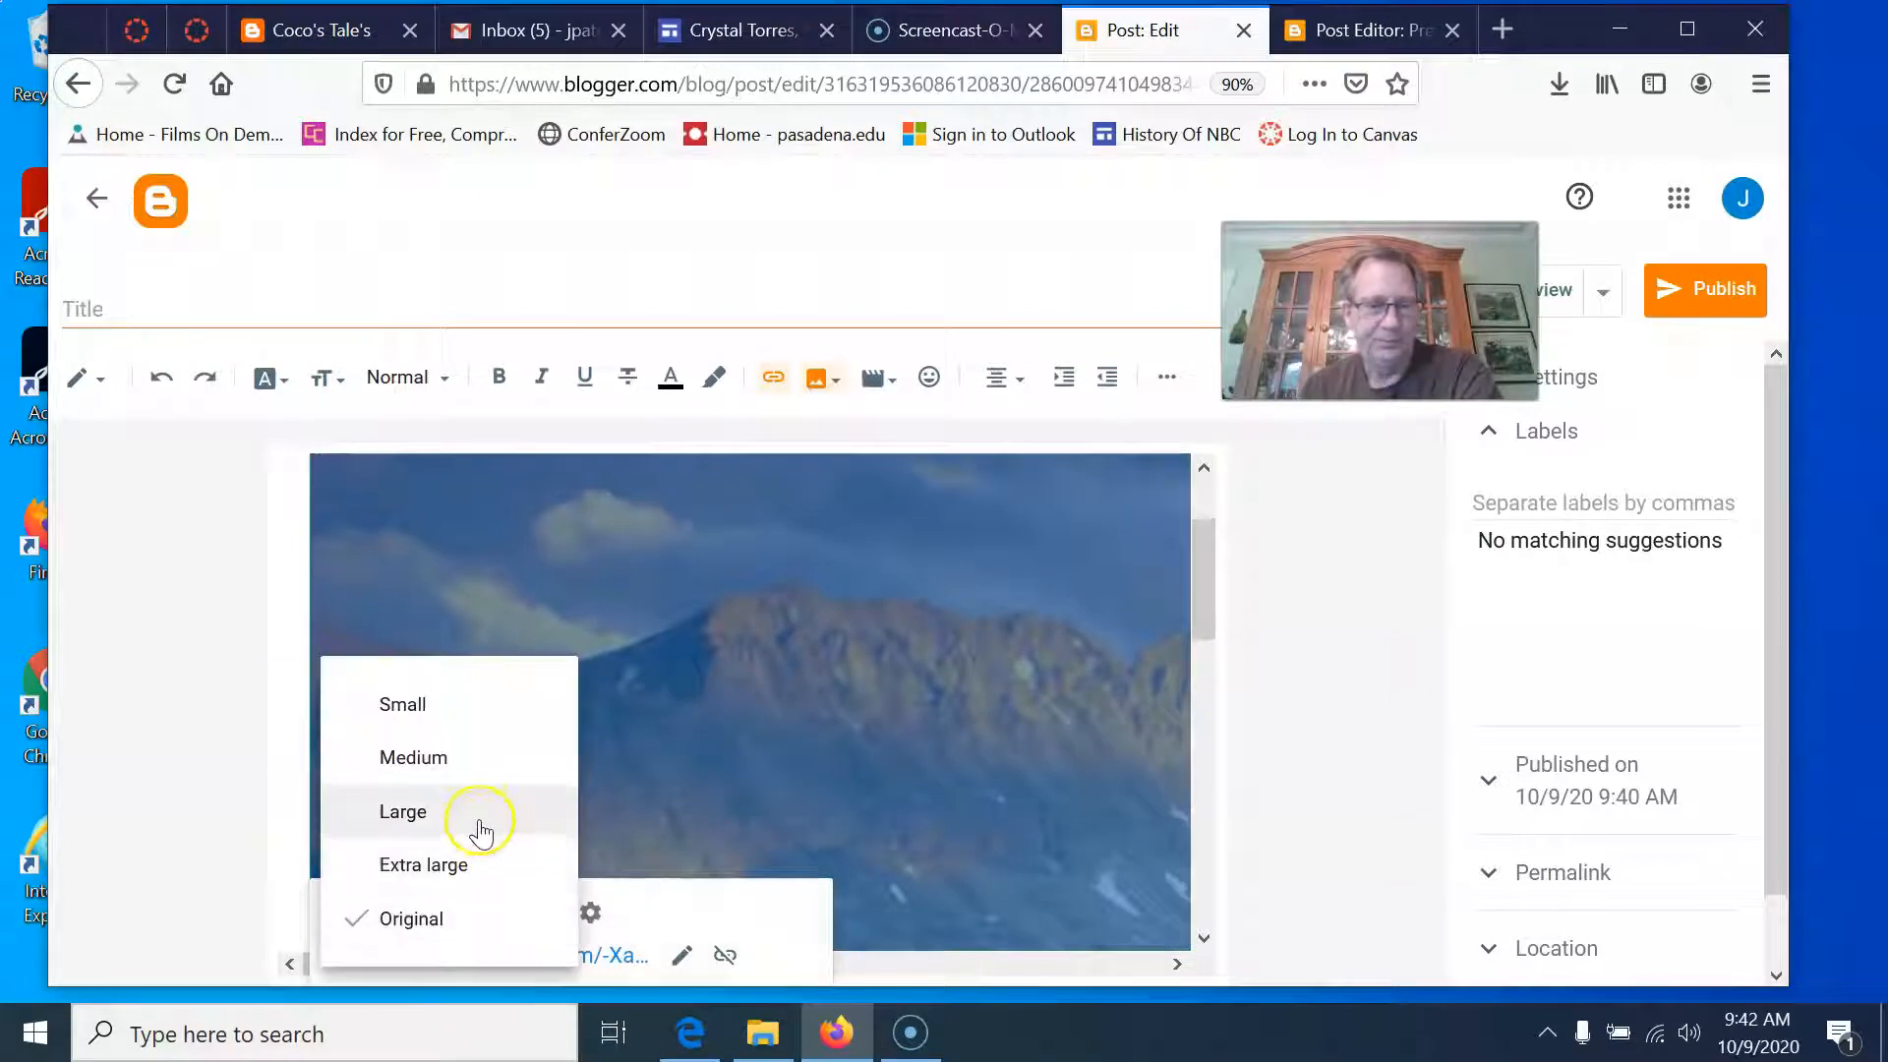
pyautogui.click(485, 812)
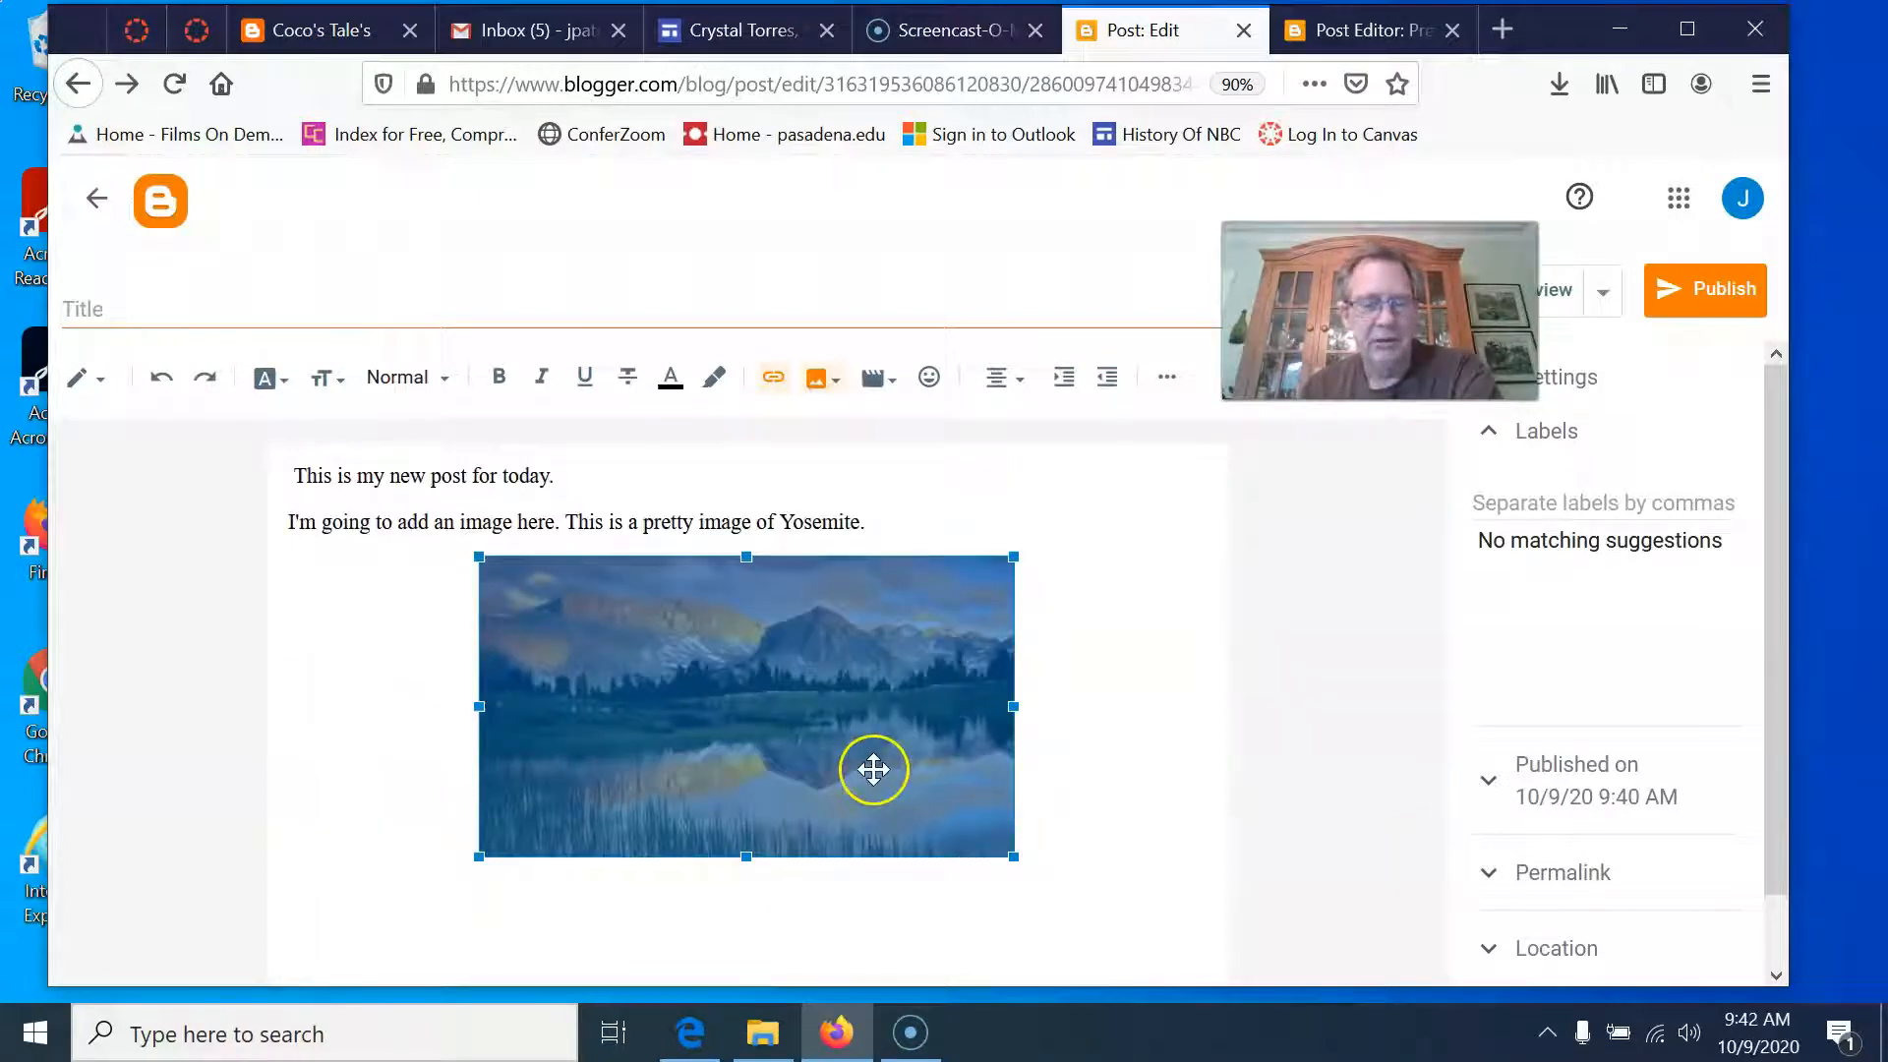
pyautogui.click(873, 769)
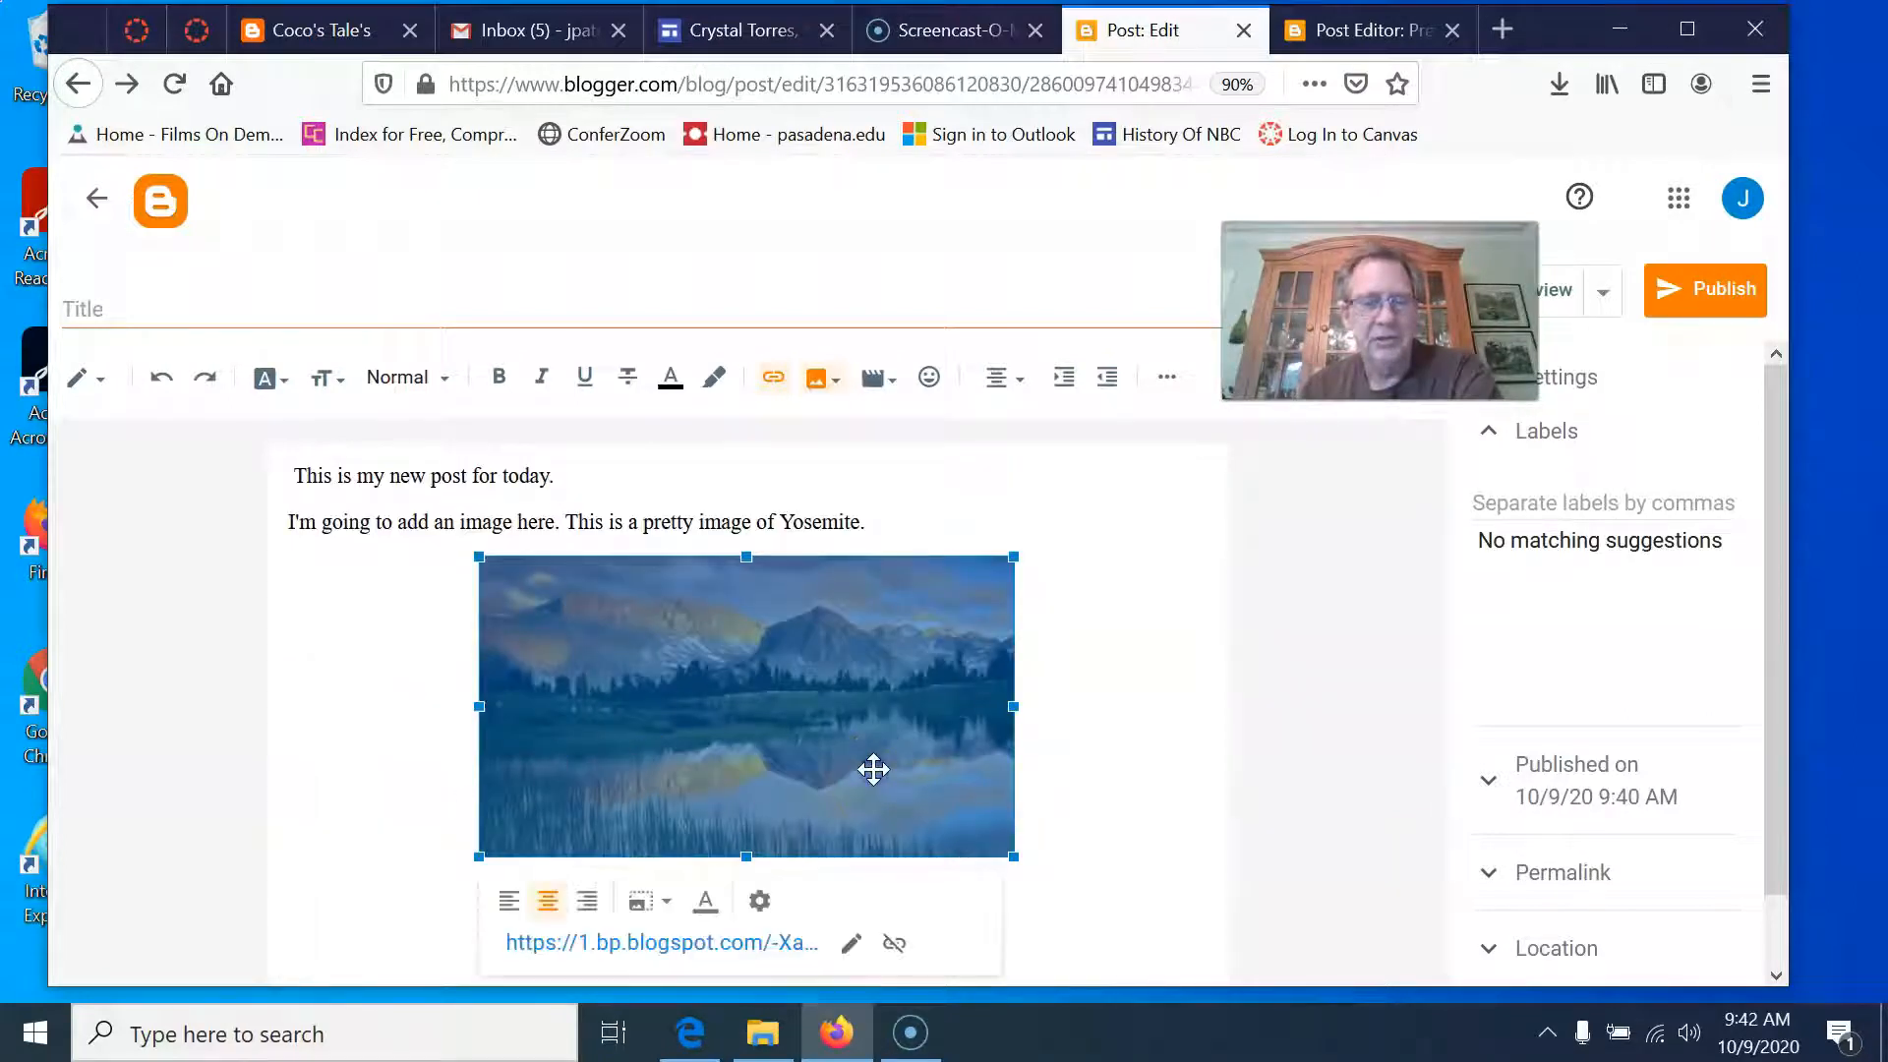
# Add the caption "Yosemite National Park" beneath the Yosemite image.
pyautogui.click(706, 906)
pyautogui.click(699, 871)
pyautogui.moveTo(696, 871); pyautogui.dragTo(833, 876)
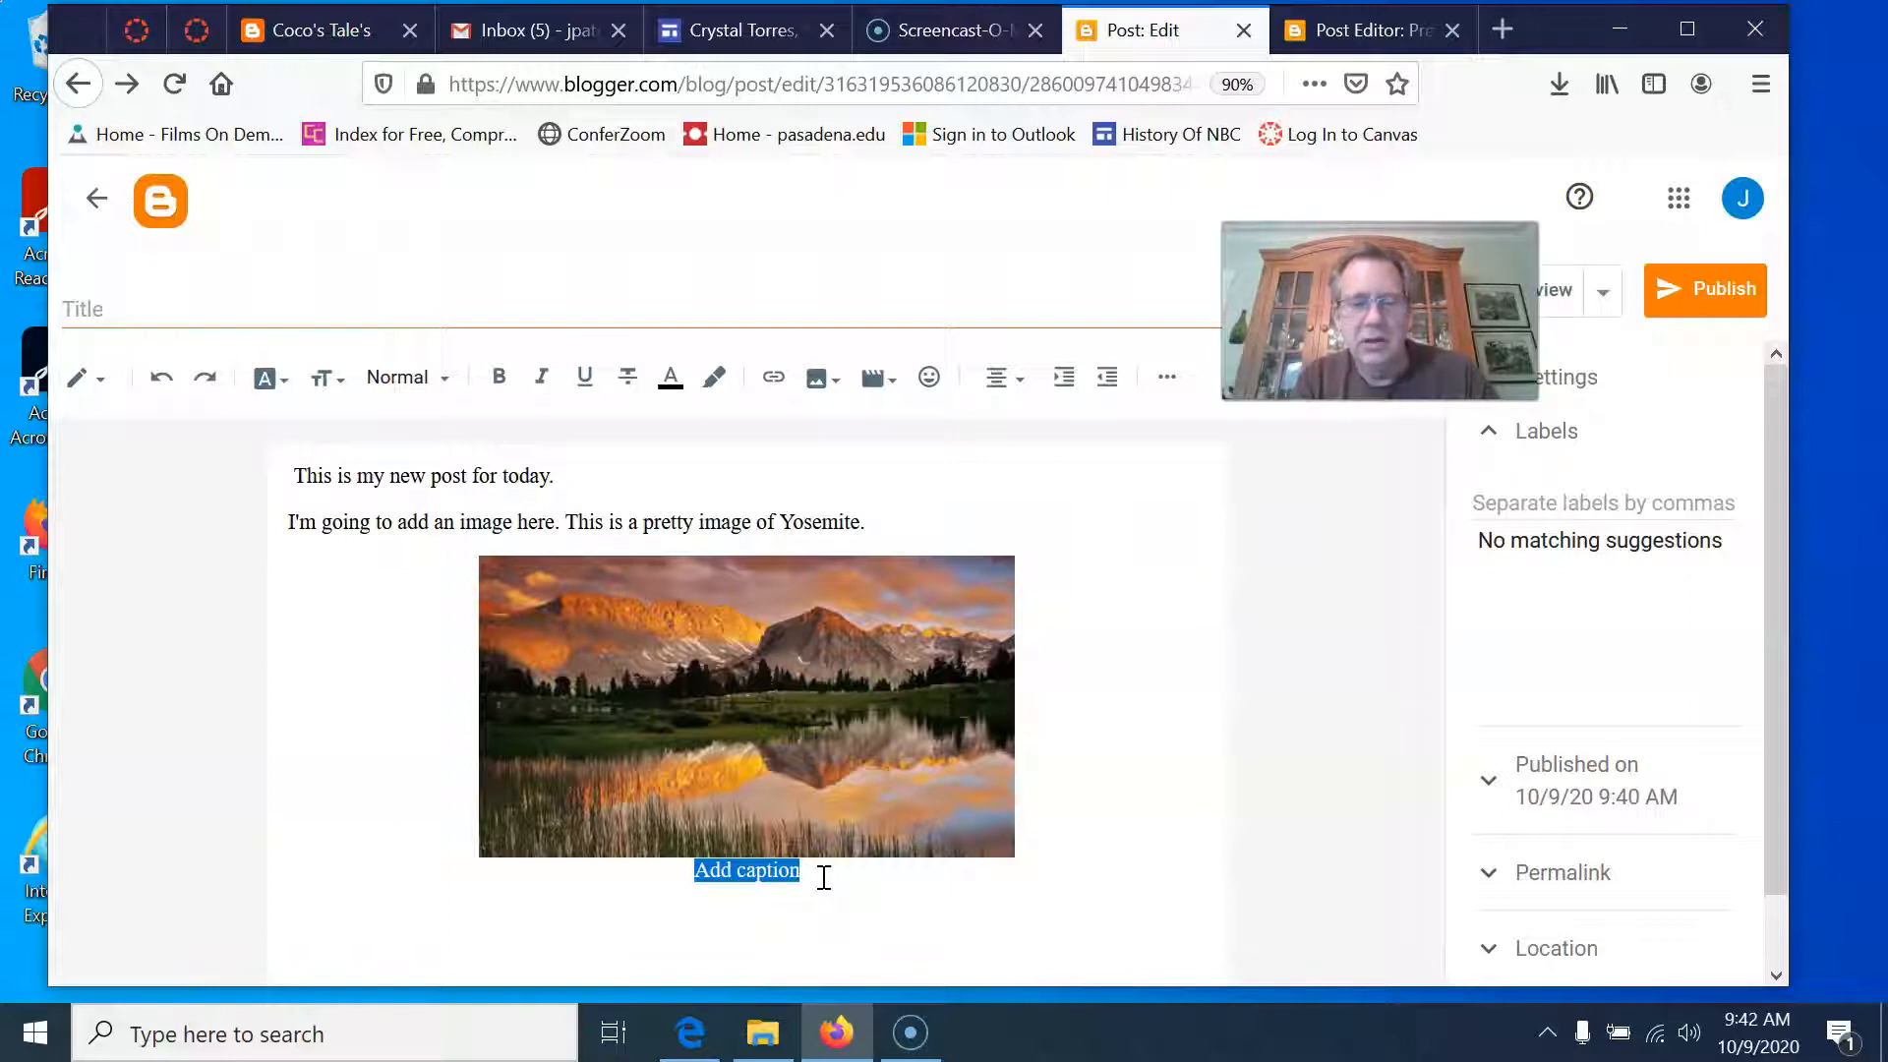
pyautogui.write('Yo')
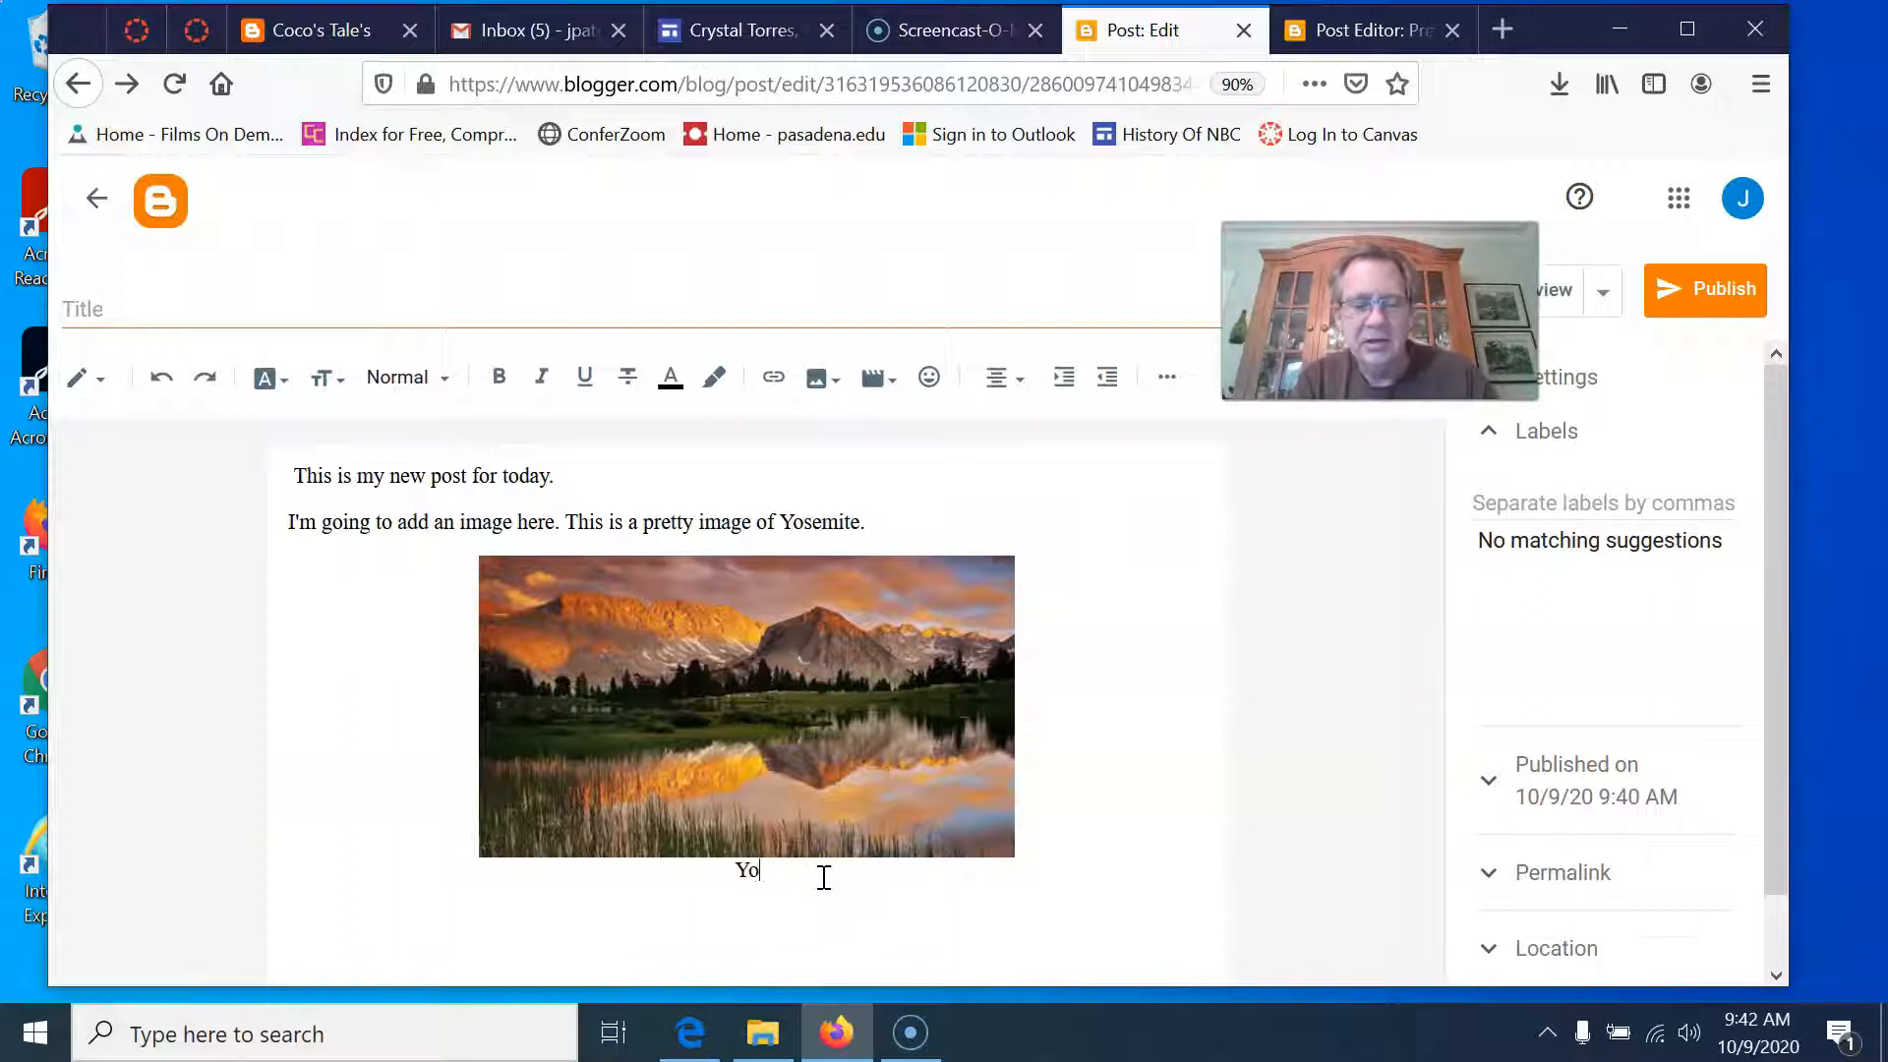
pyautogui.write('semite National Park')
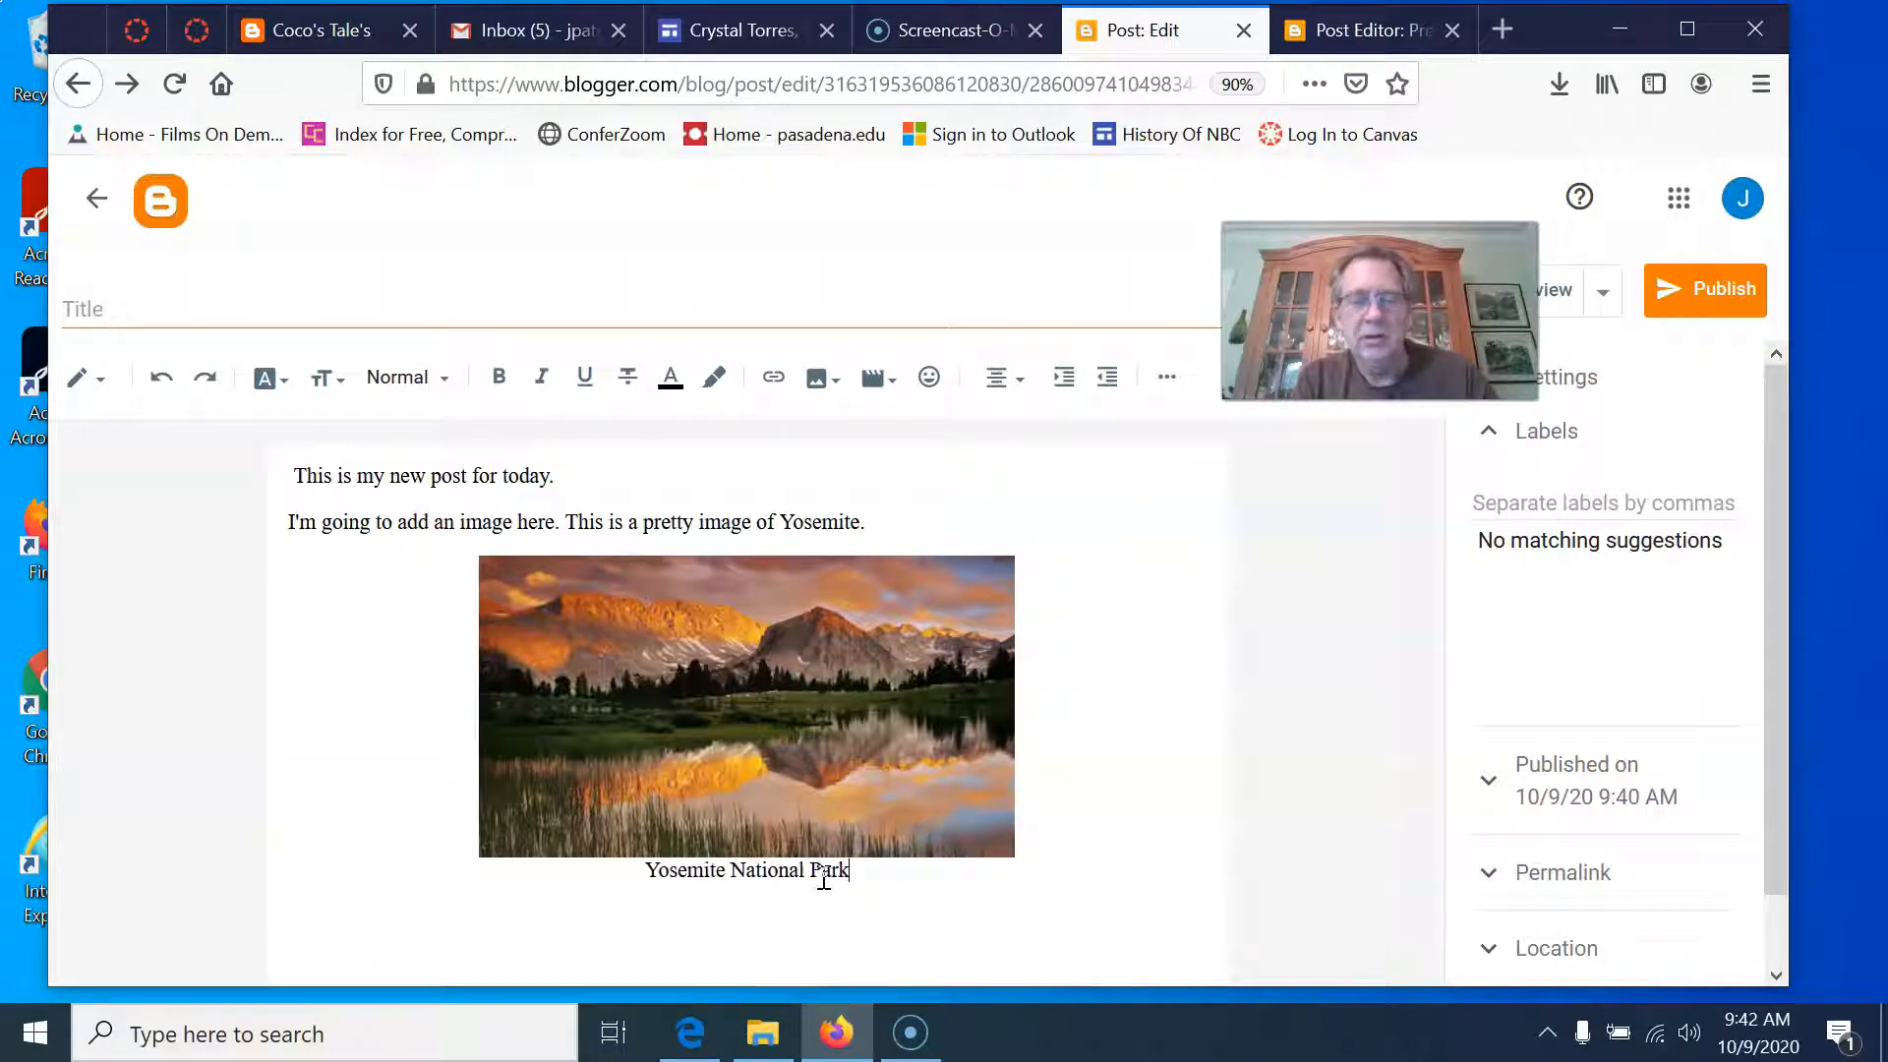
# Give the Yosemite image a title text describing the reflection of the Sierras in Yosemite, keeping its size at Large.
pyautogui.click(864, 735)
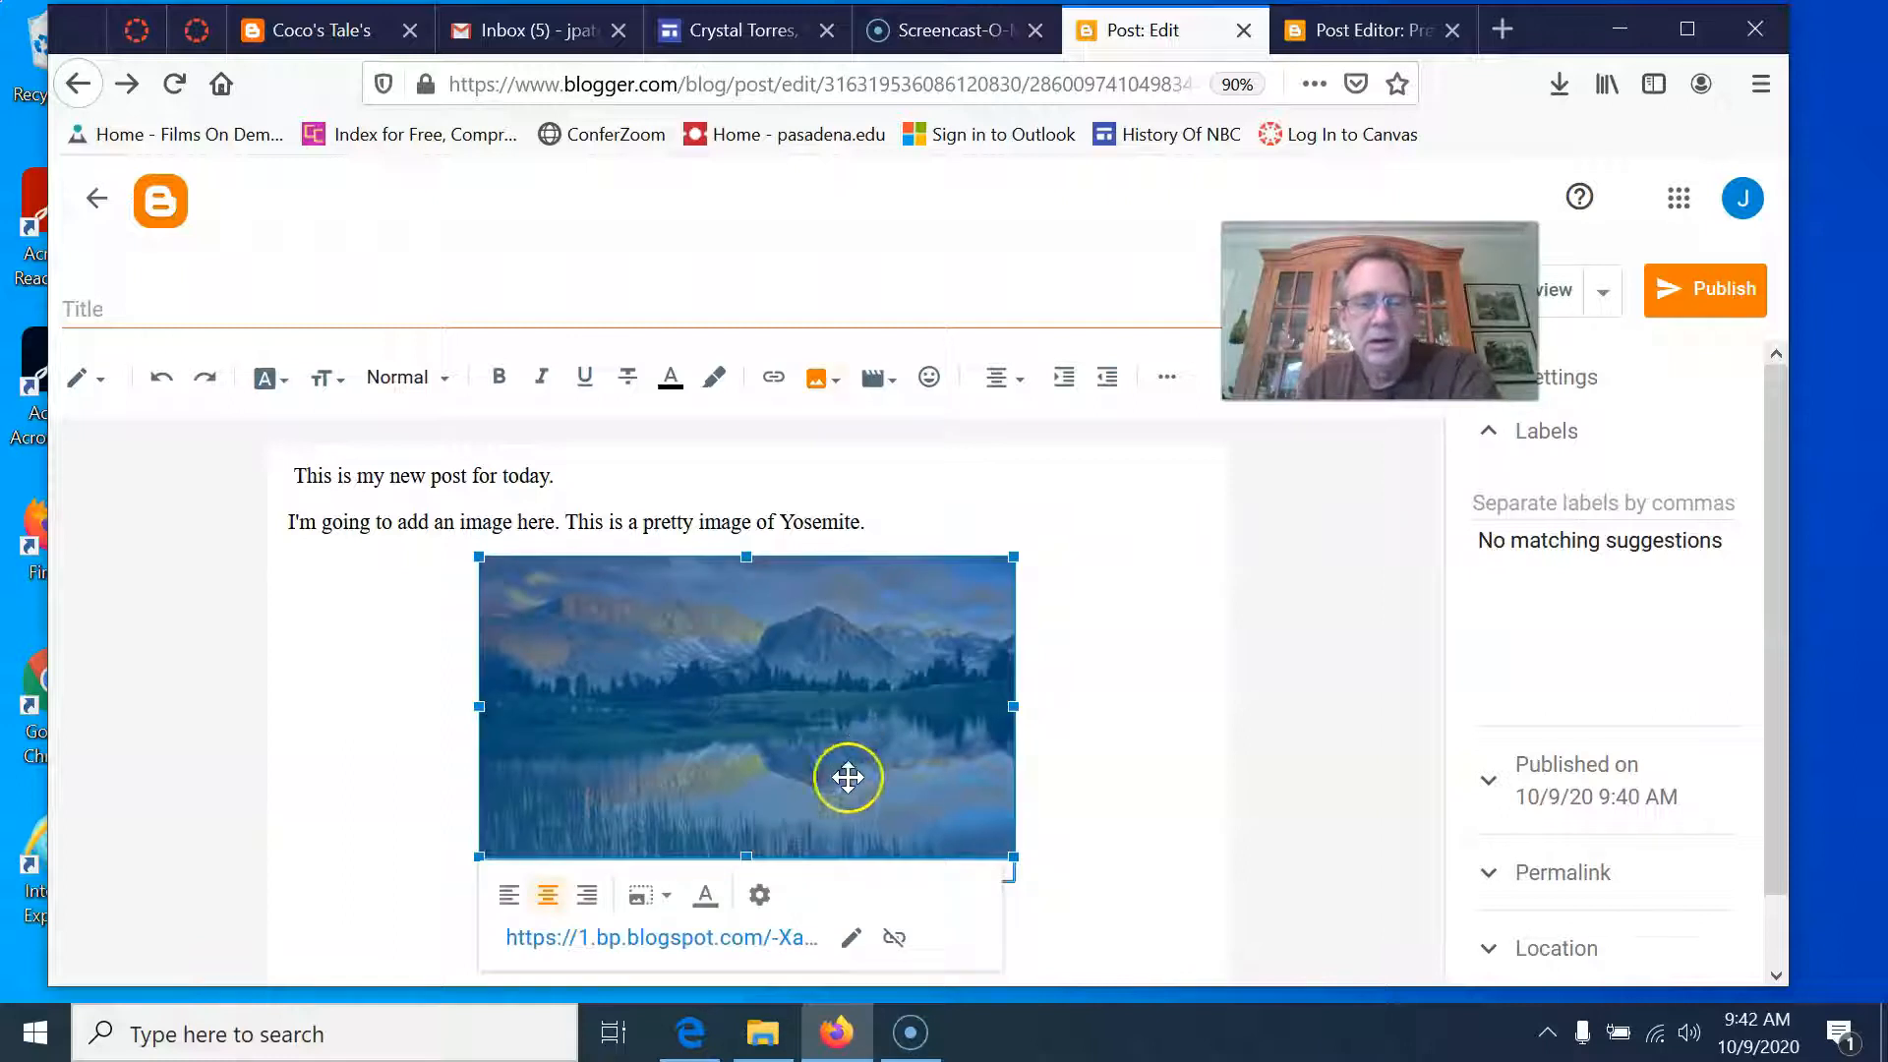
pyautogui.click(759, 895)
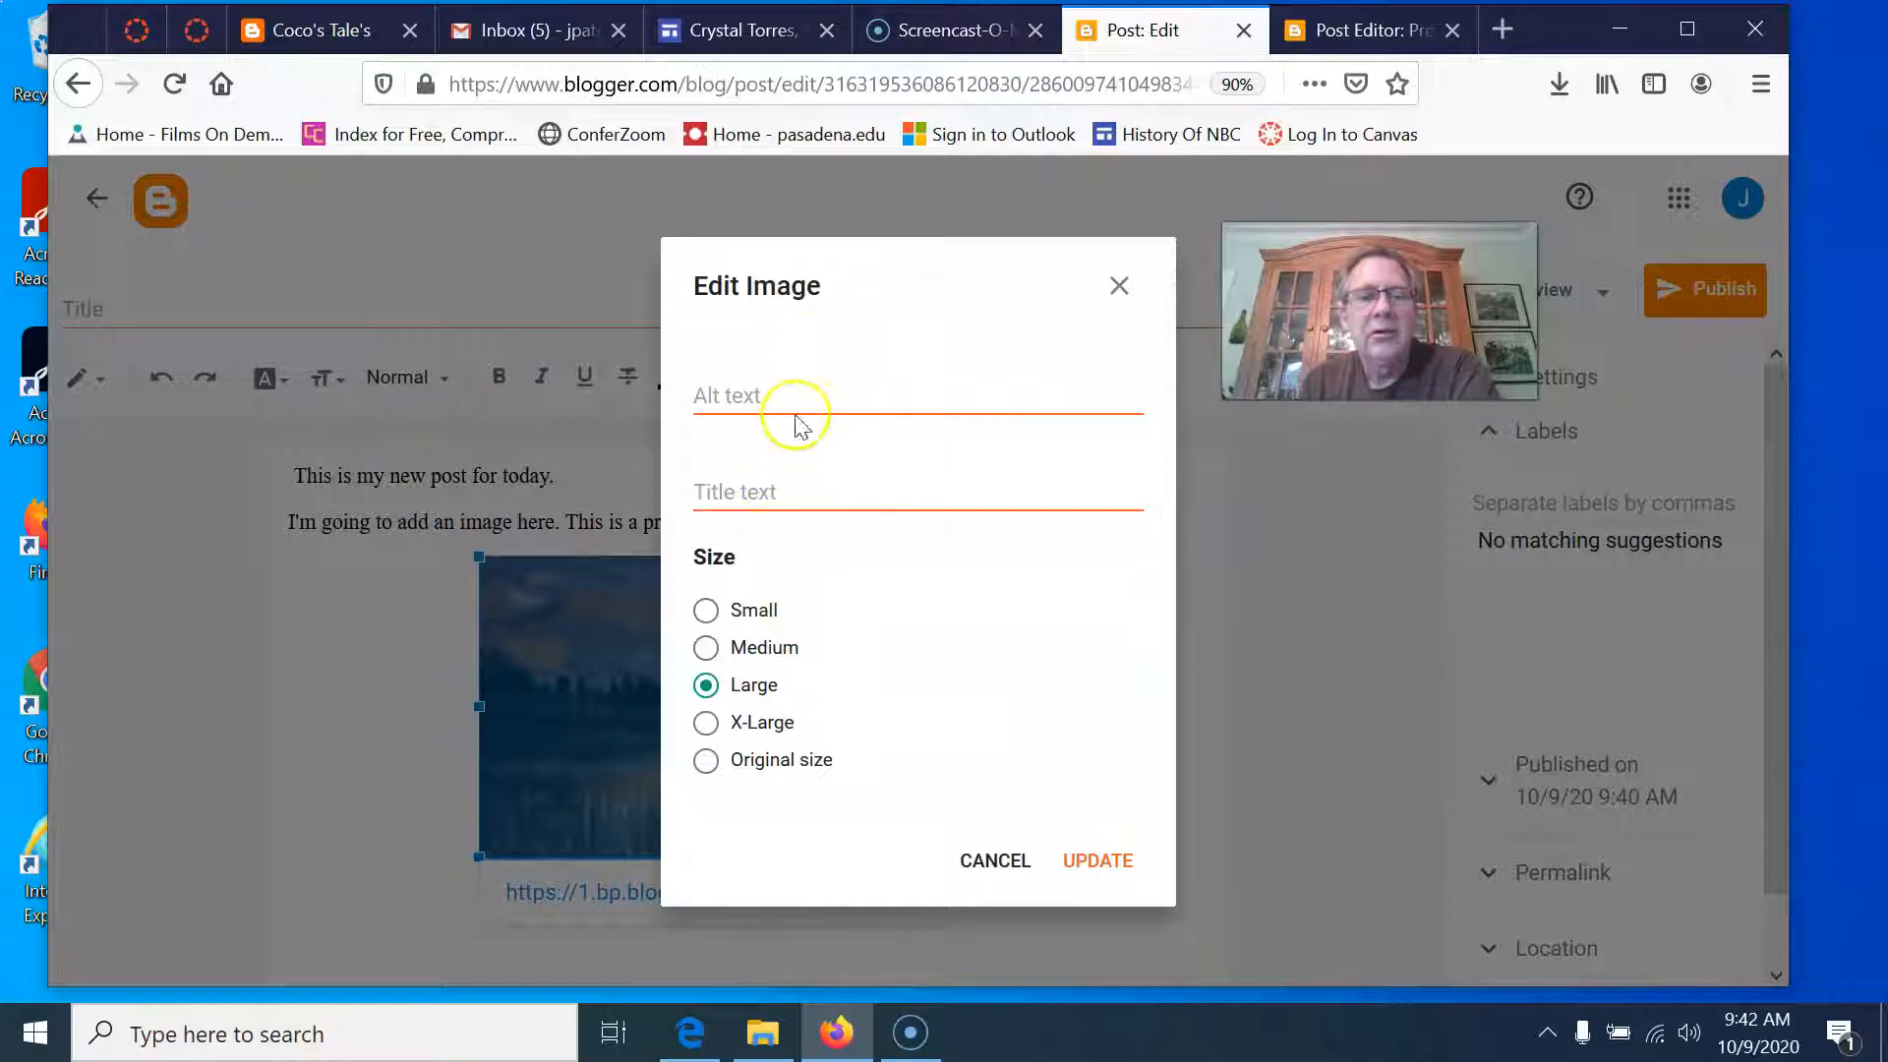
pyautogui.click(787, 482)
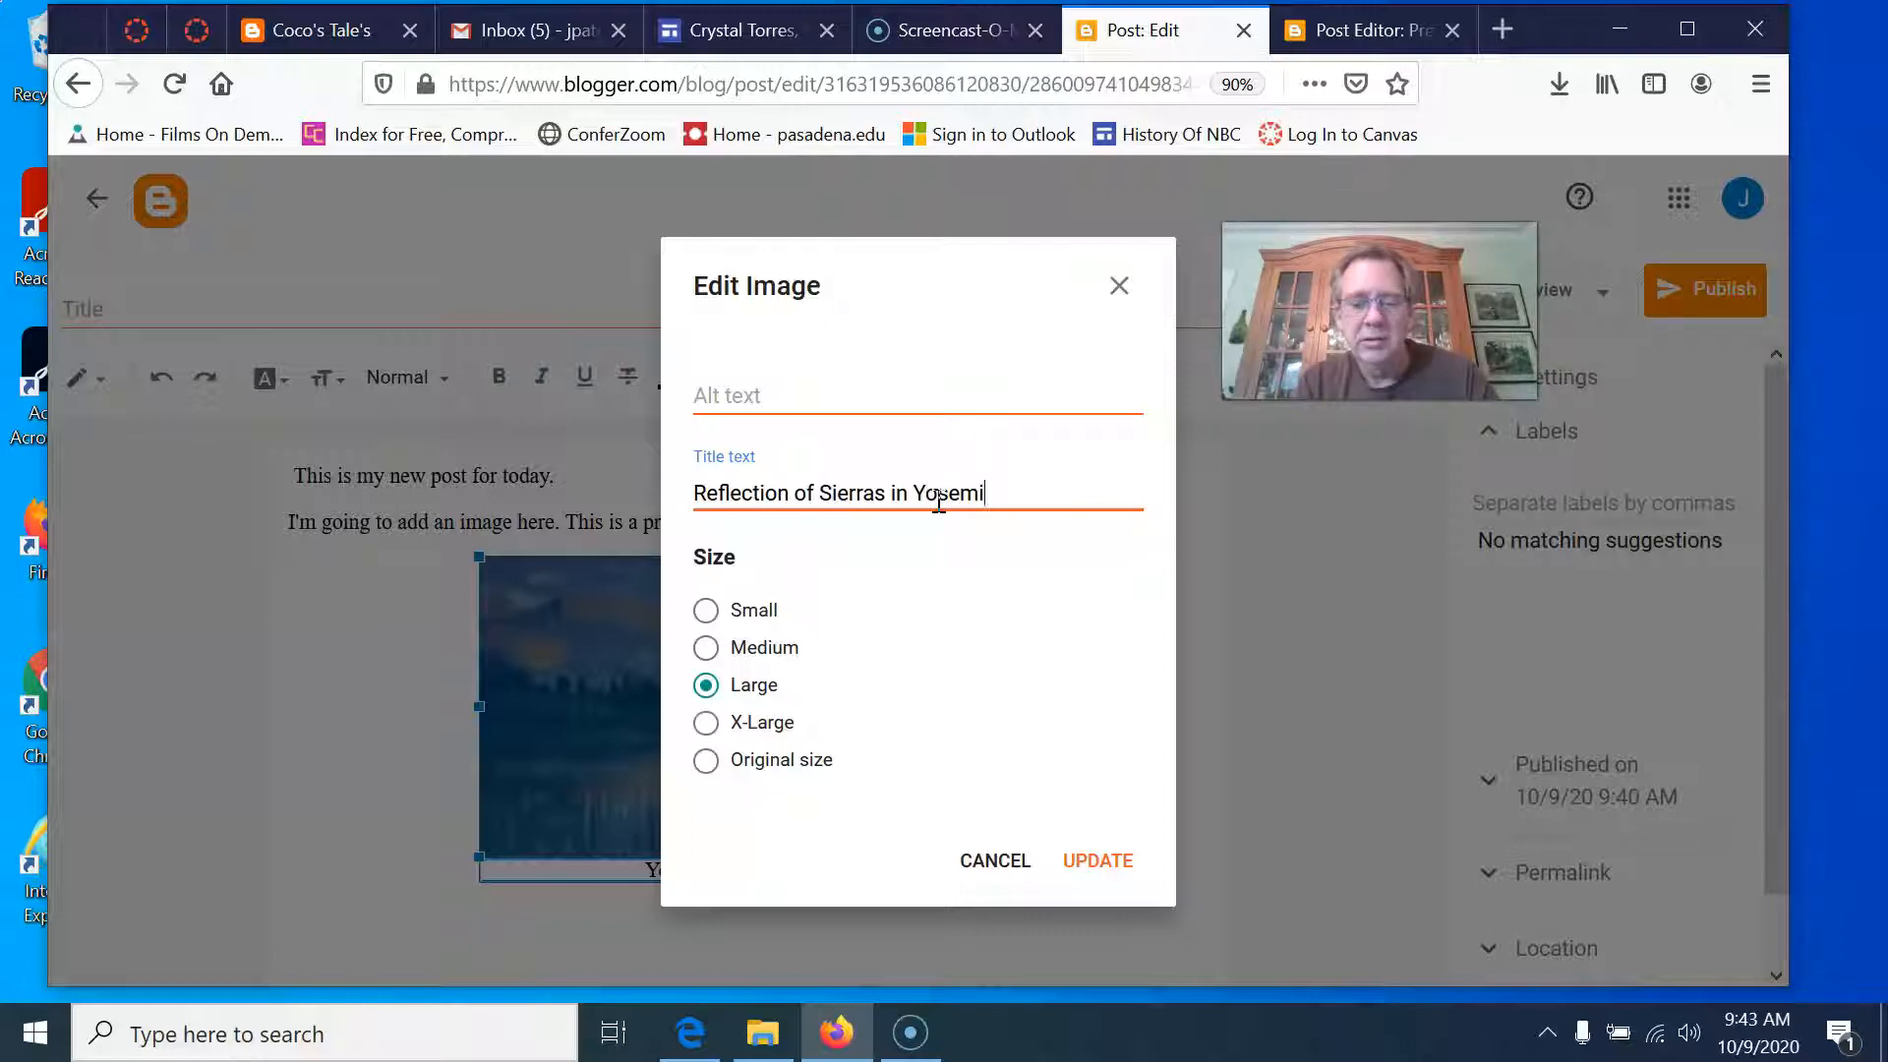
pyautogui.click(1095, 855)
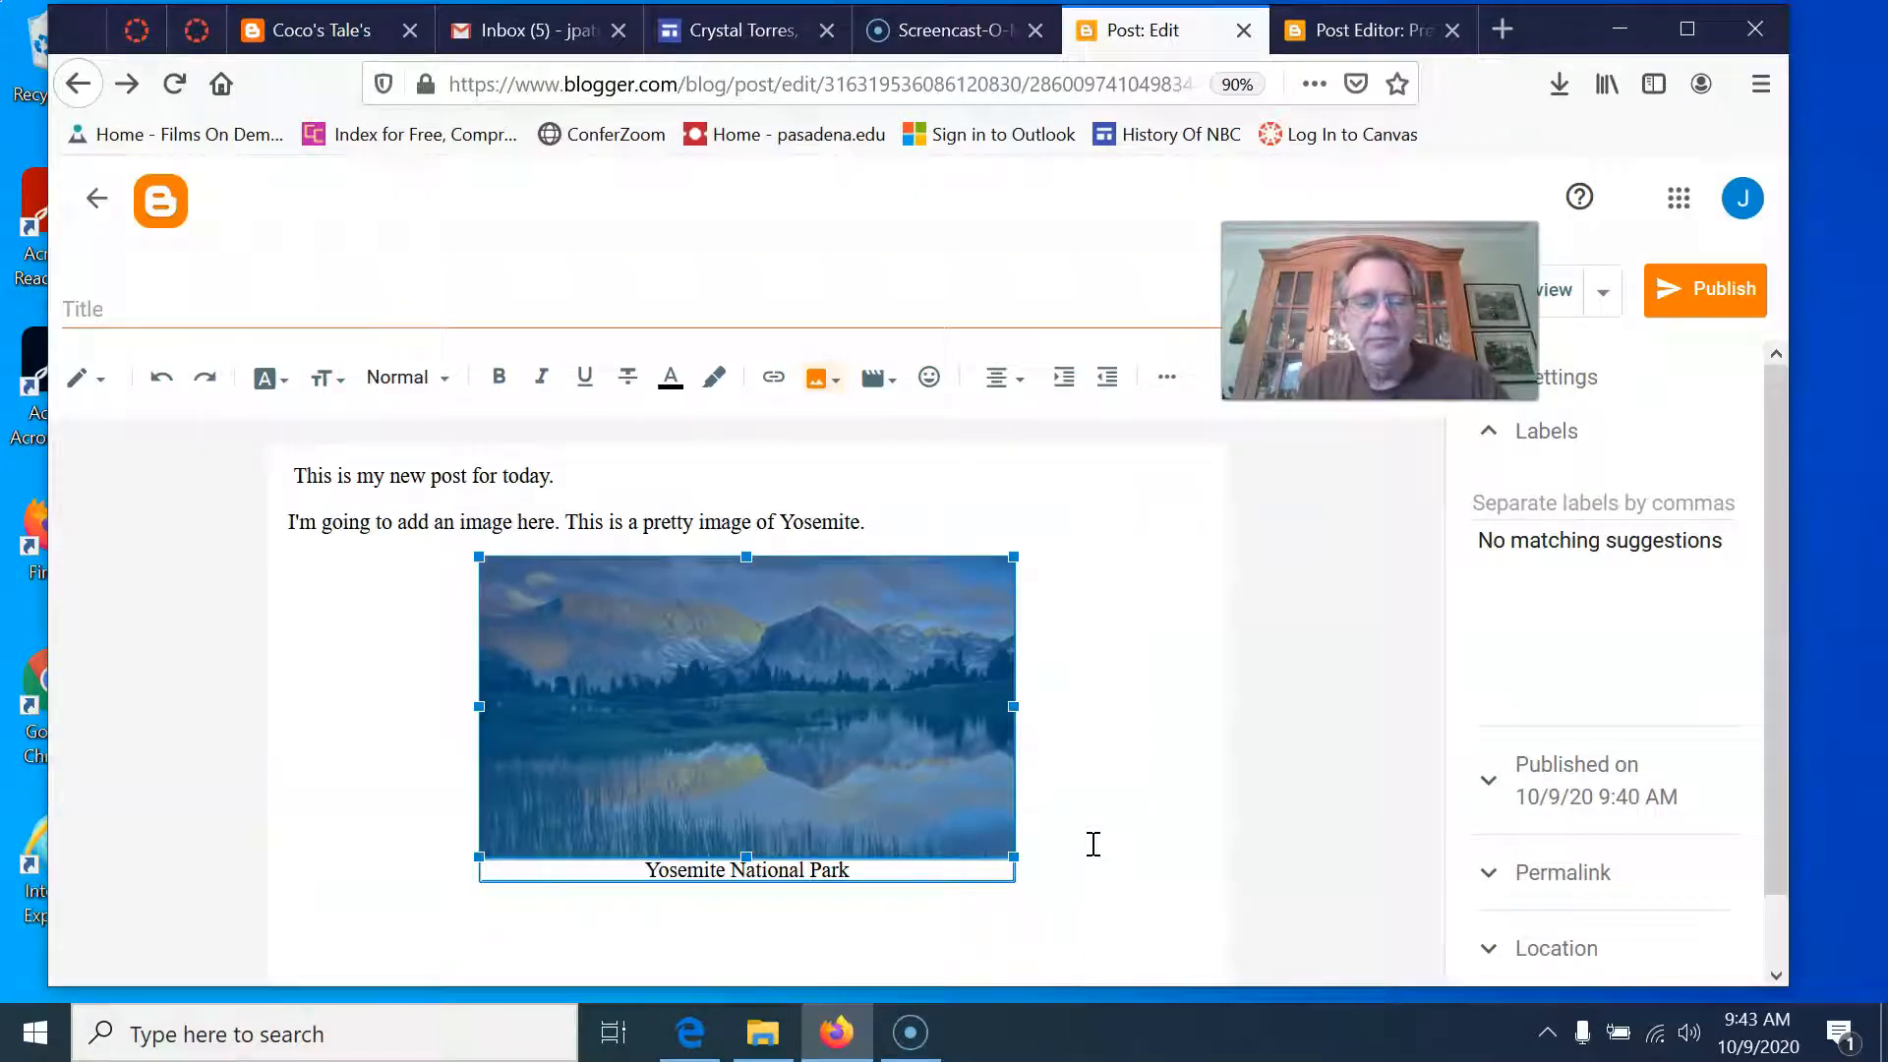
# Examine the Yosemite image's link by opening its URL for editing and following it, and return to the post editor.
pyautogui.click(852, 803)
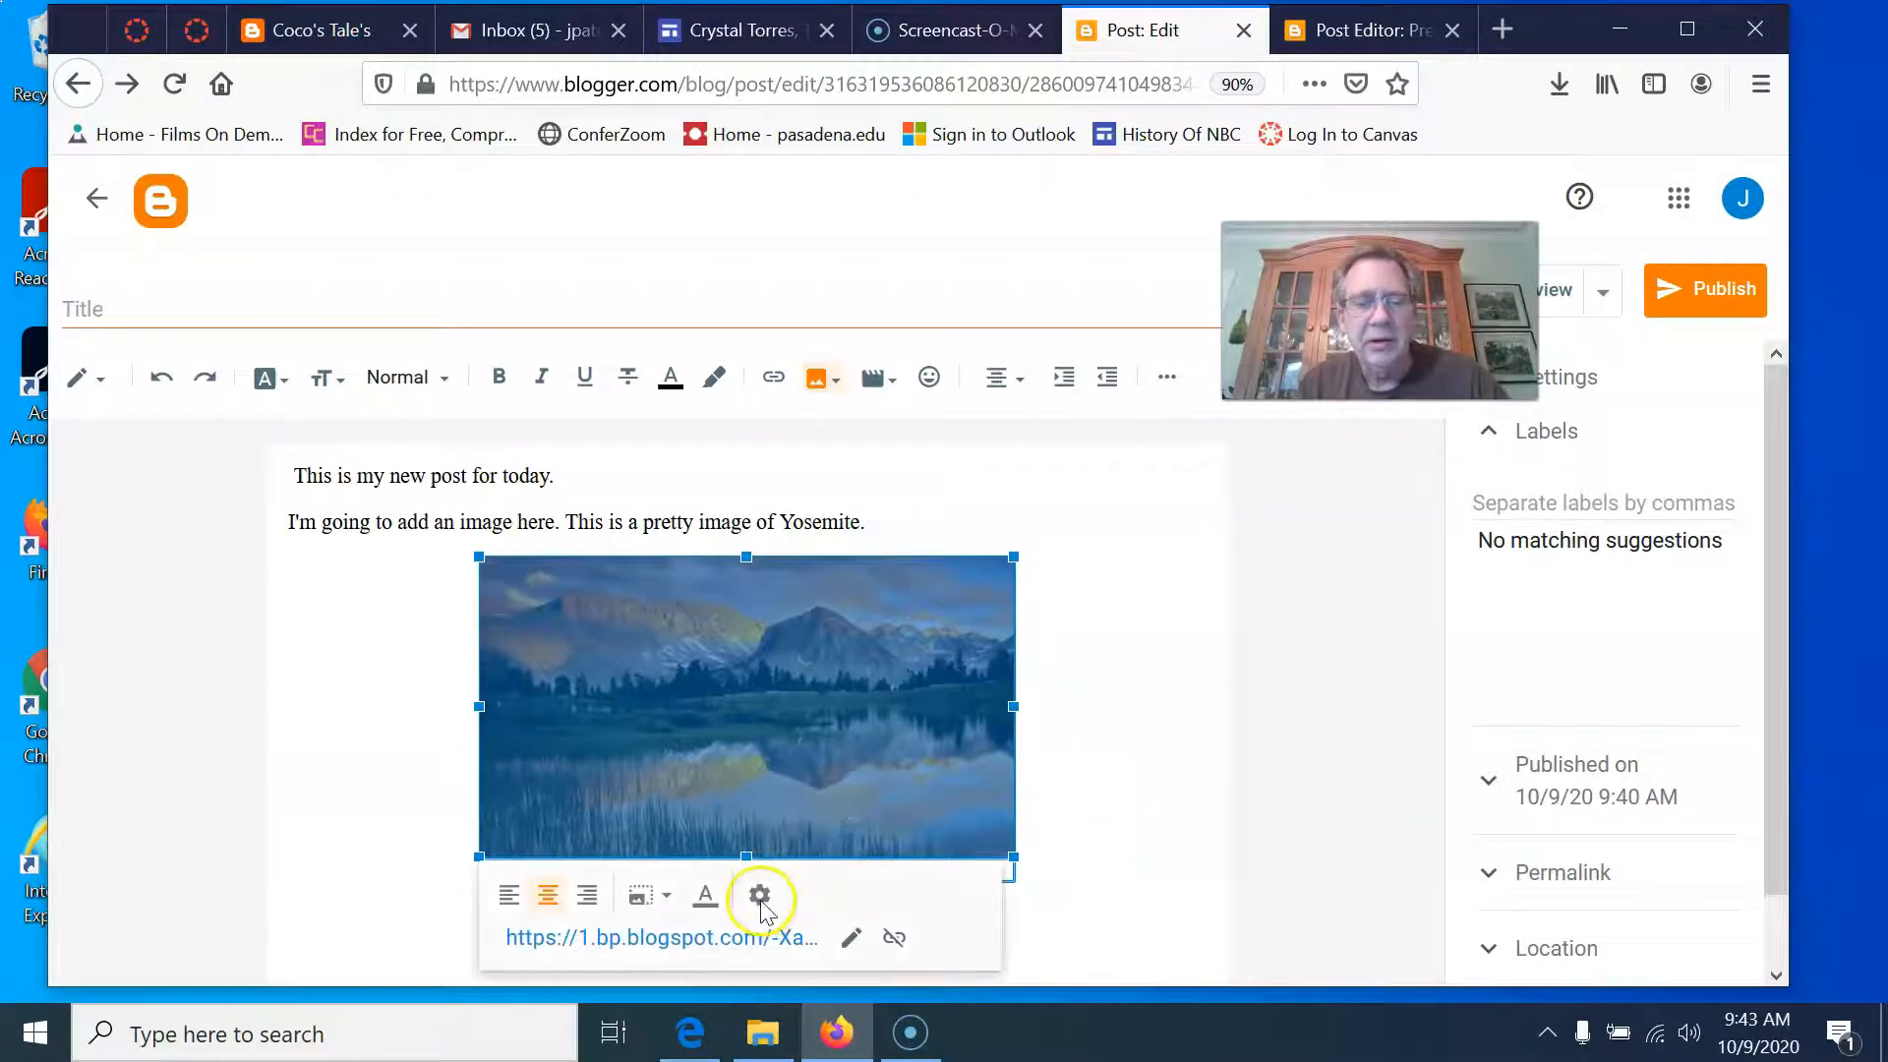
pyautogui.click(852, 940)
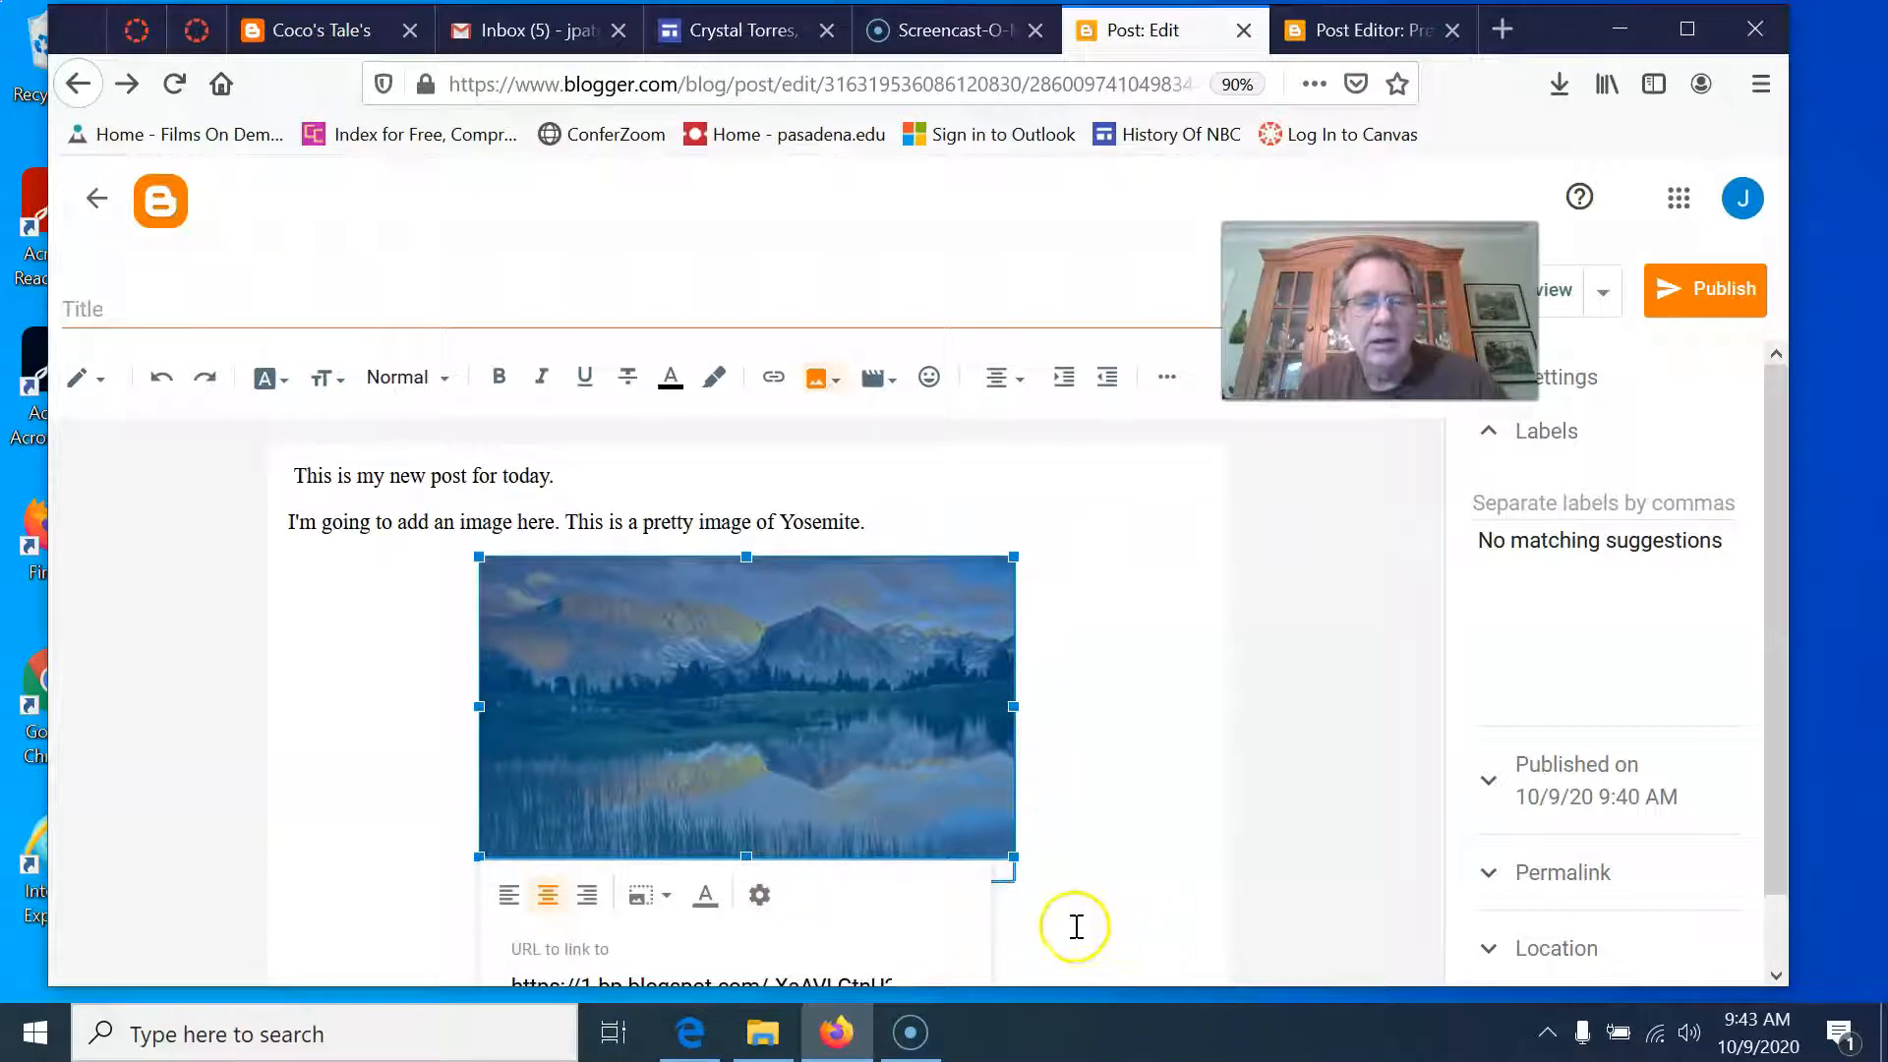
pyautogui.moveTo(1772, 562); pyautogui.dragTo(1772, 637)
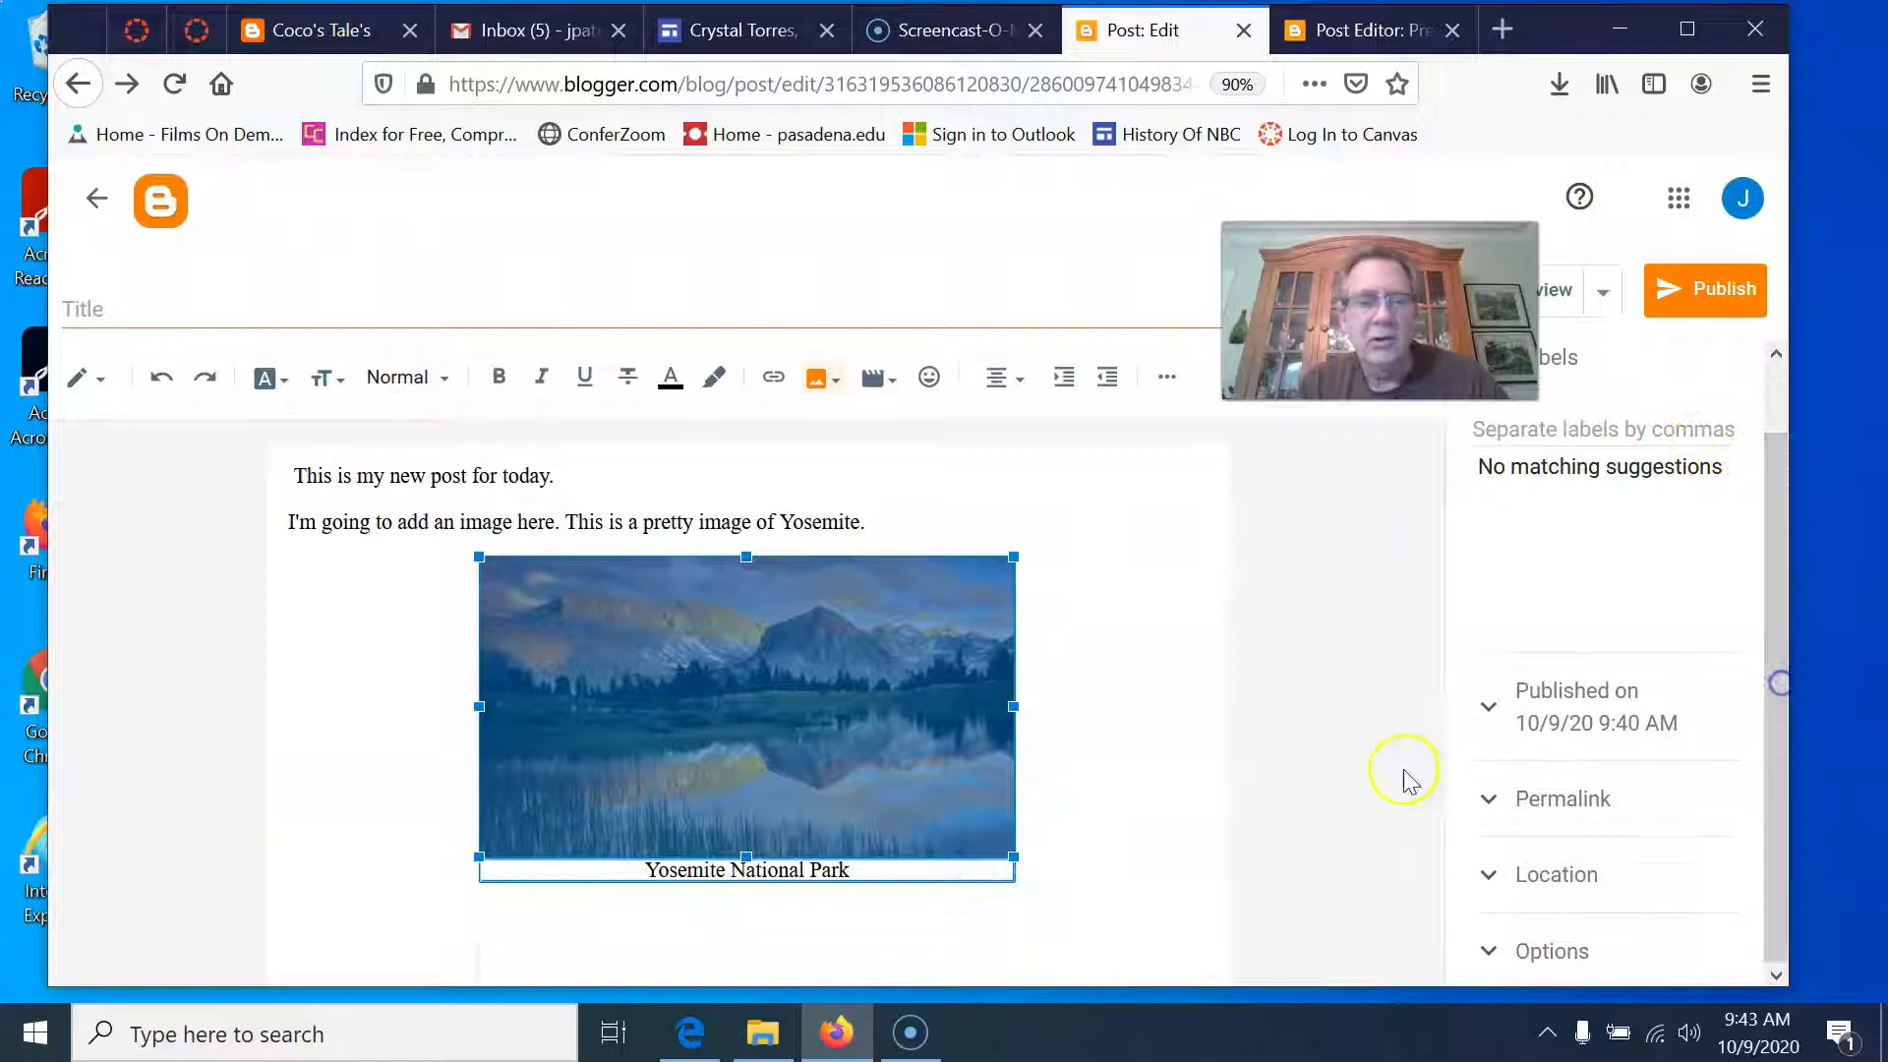
pyautogui.click(826, 728)
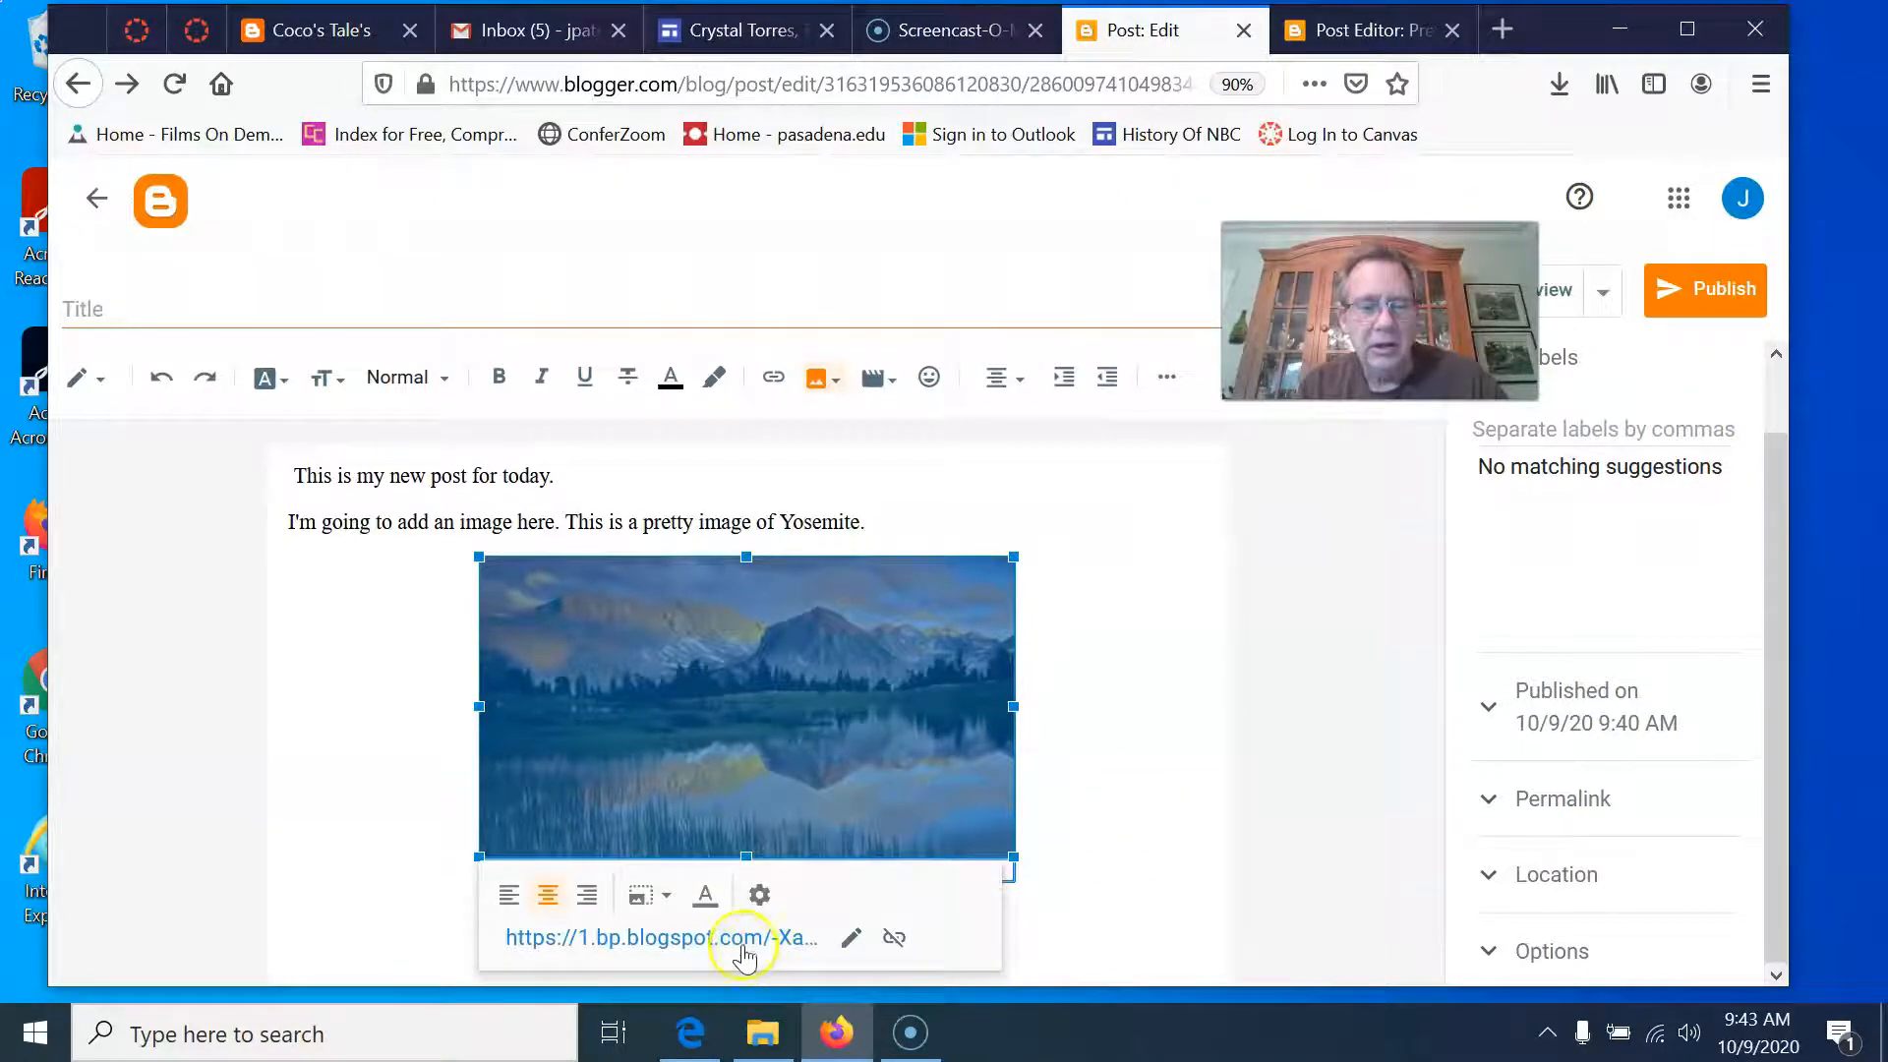
pyautogui.click(743, 940)
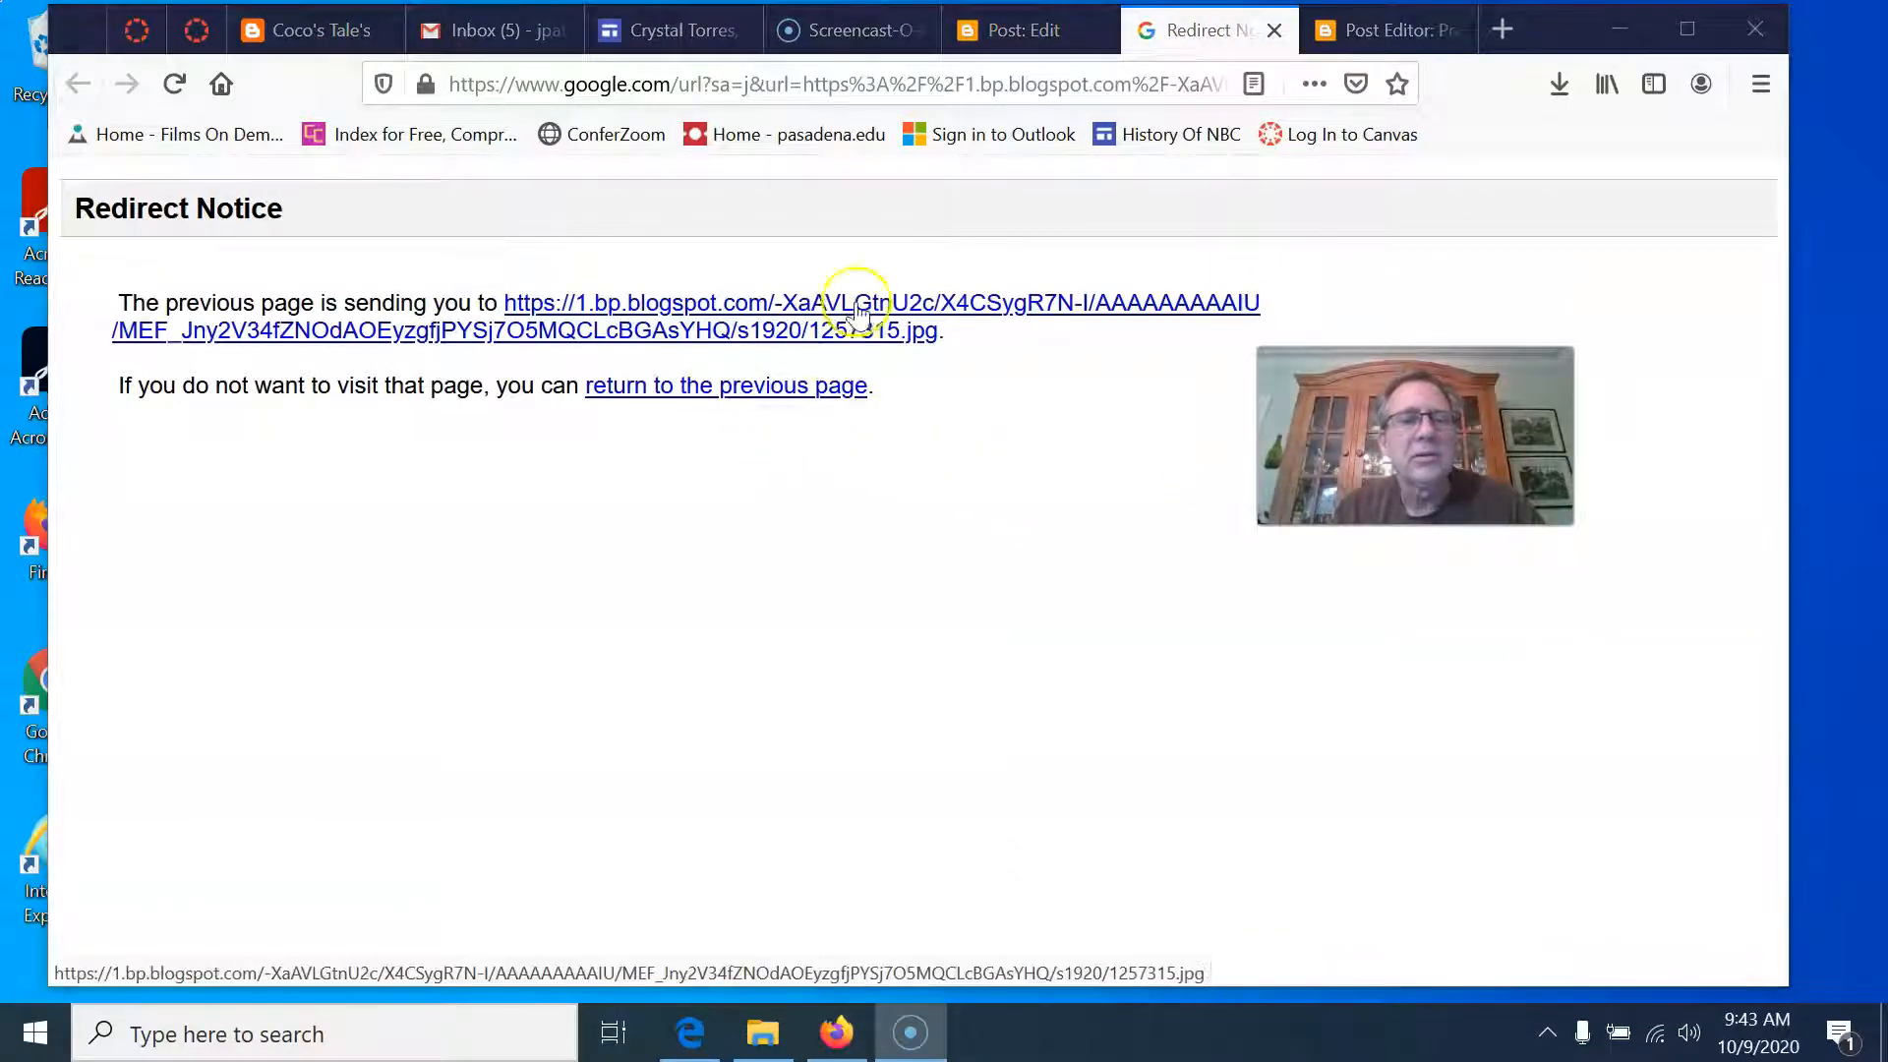
pyautogui.click(1003, 34)
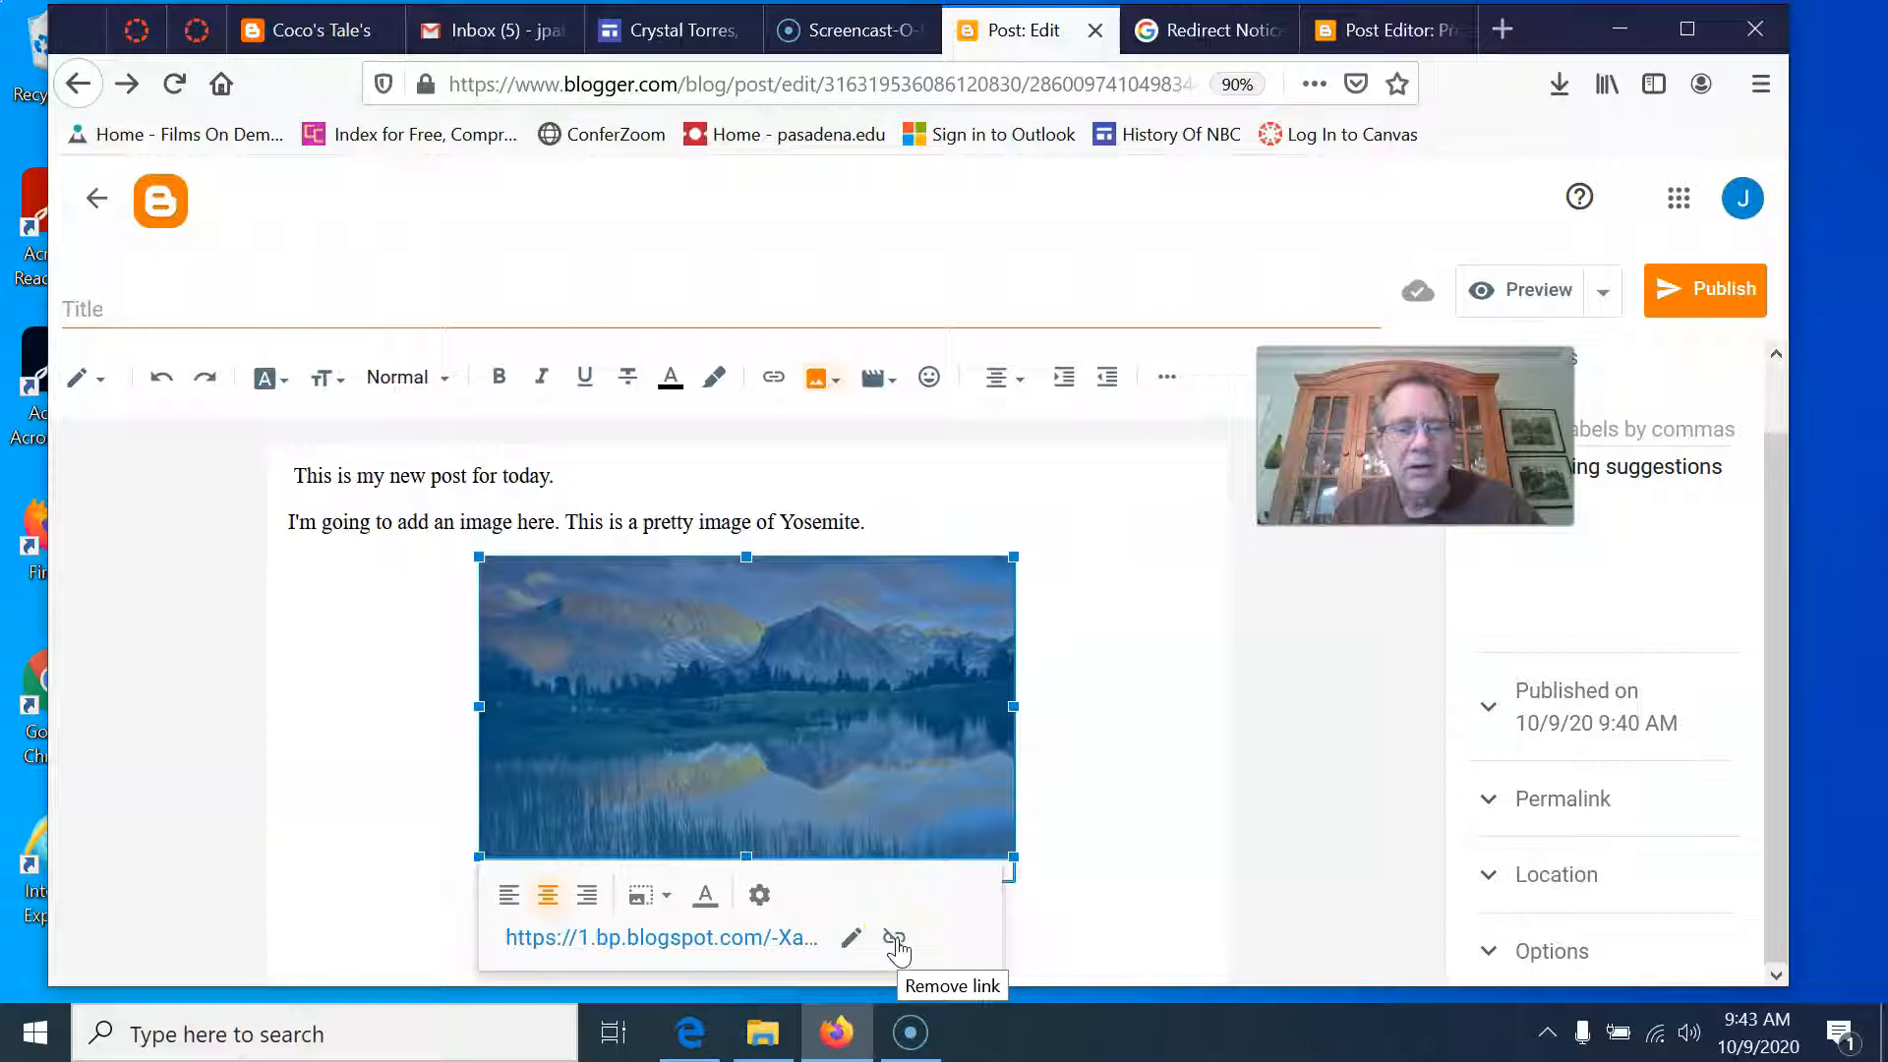
pyautogui.click(1180, 799)
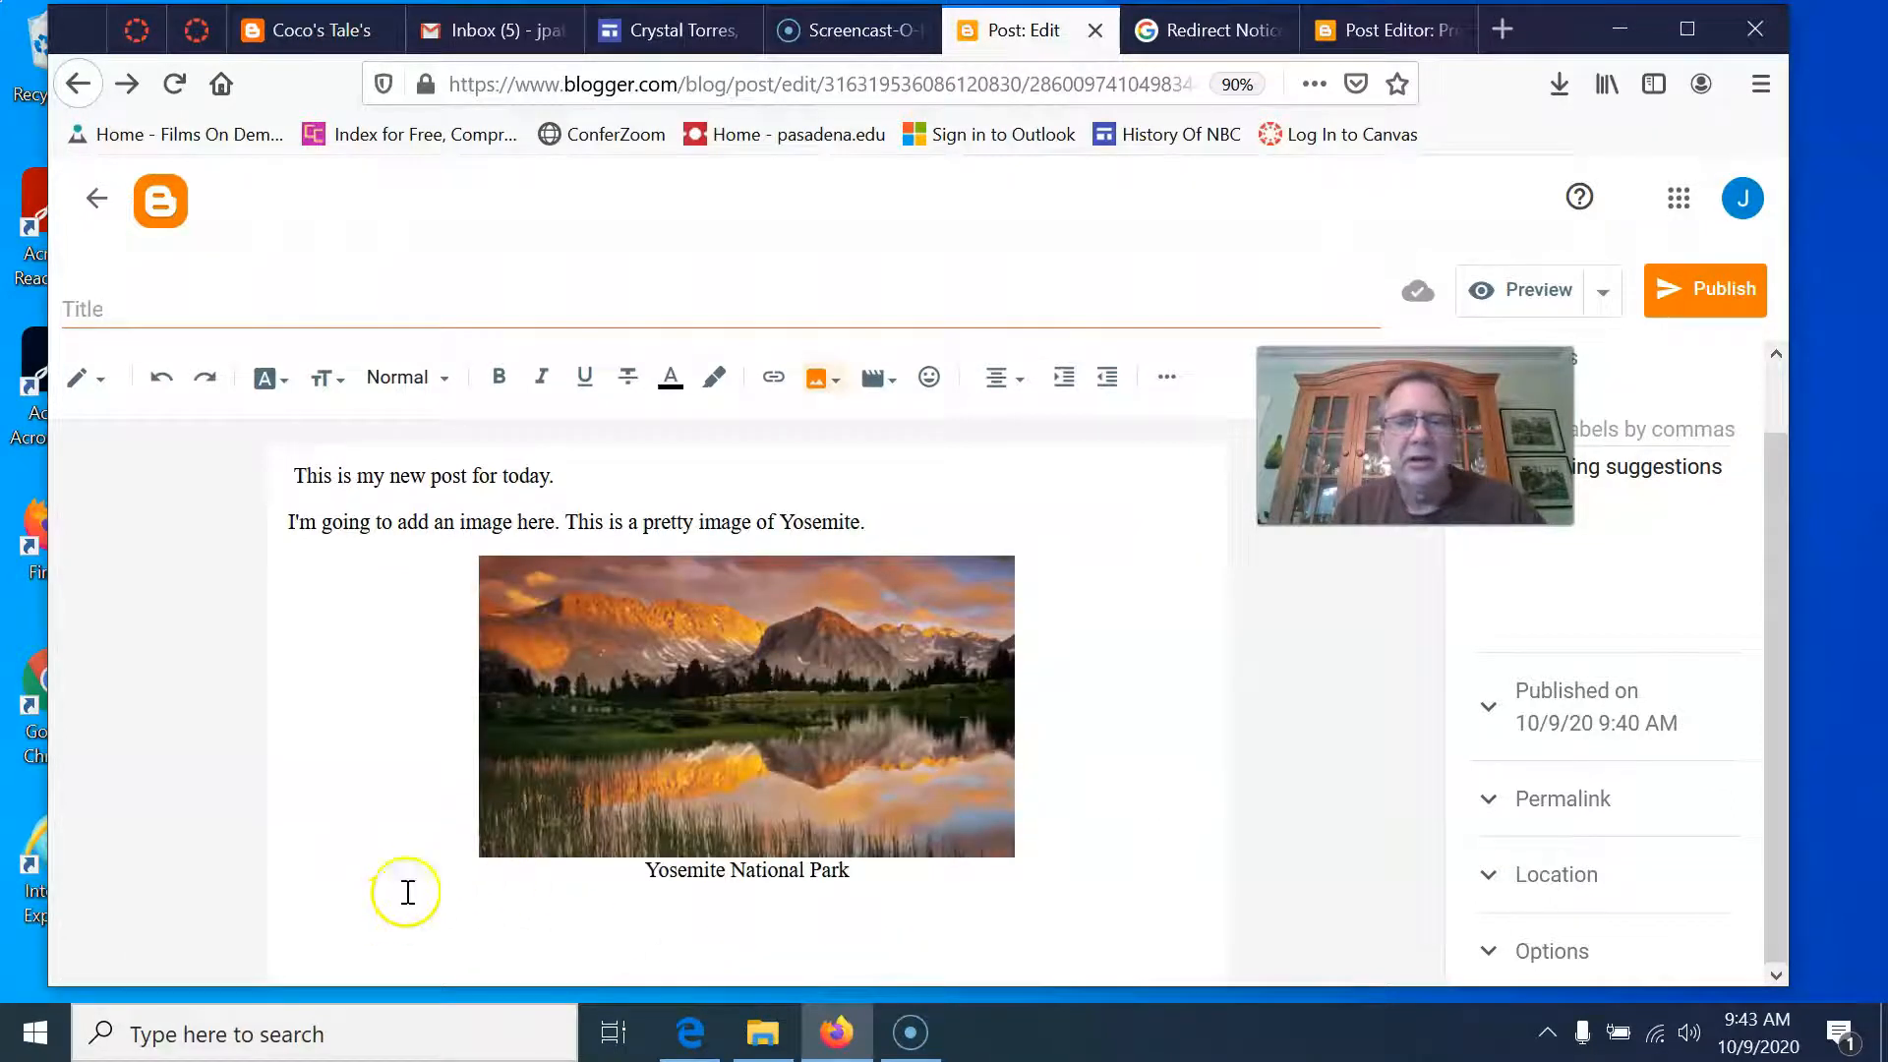
# Preview the post and look over its text, captioned image and comment section.
pyautogui.moveTo(1292, 340); pyautogui.dragTo(1144, 454)
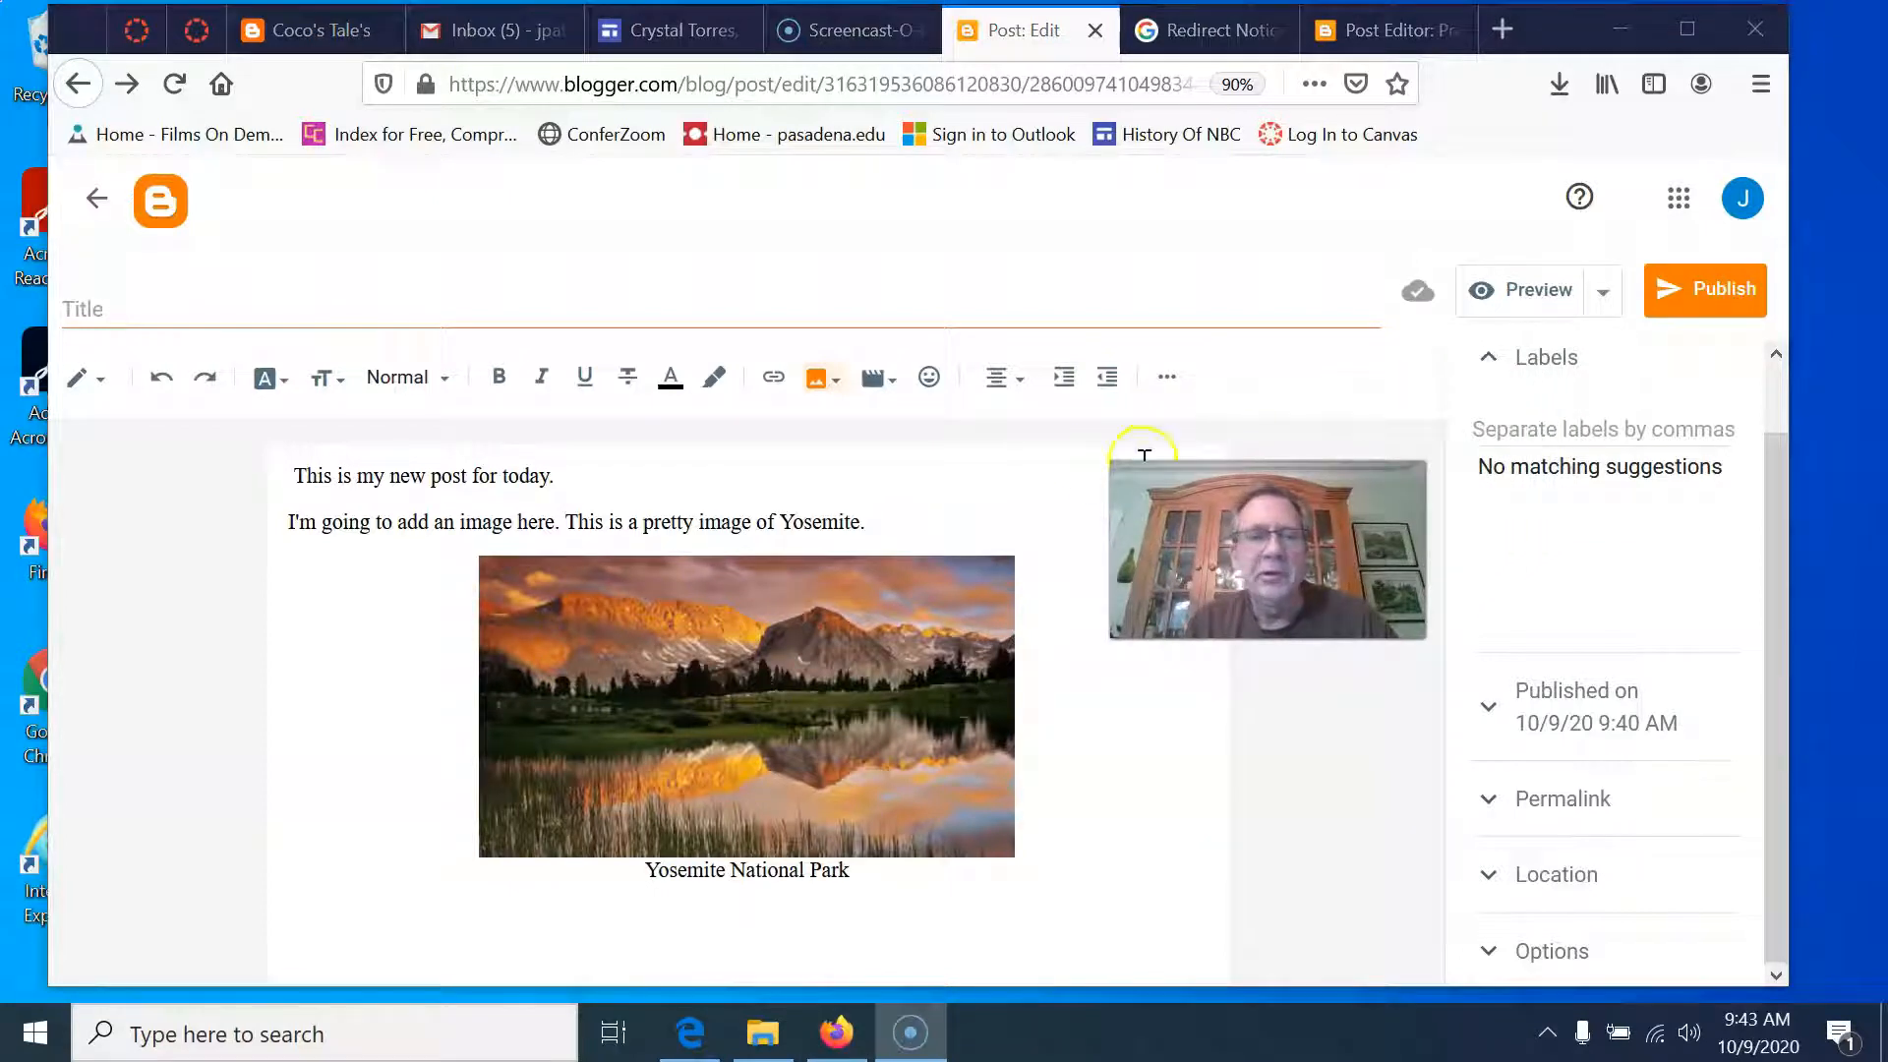
pyautogui.click(1530, 290)
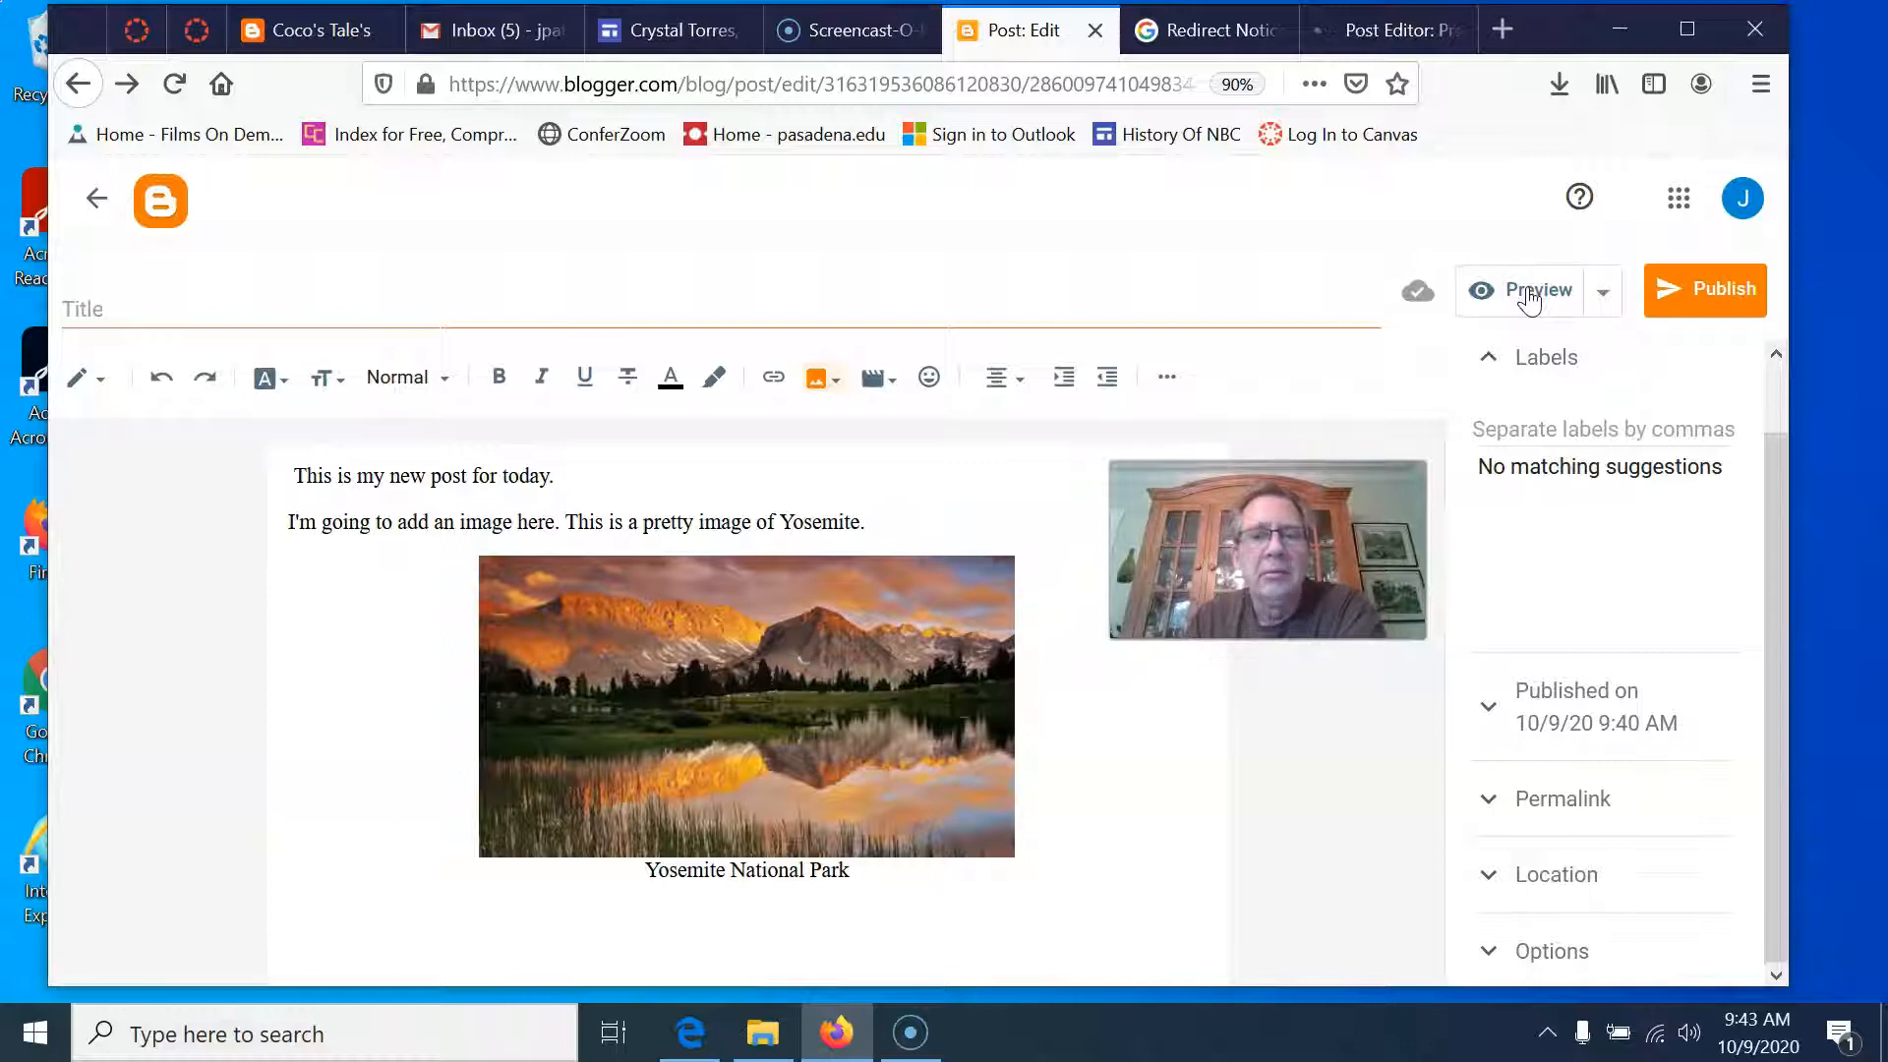
pyautogui.click(1387, 37)
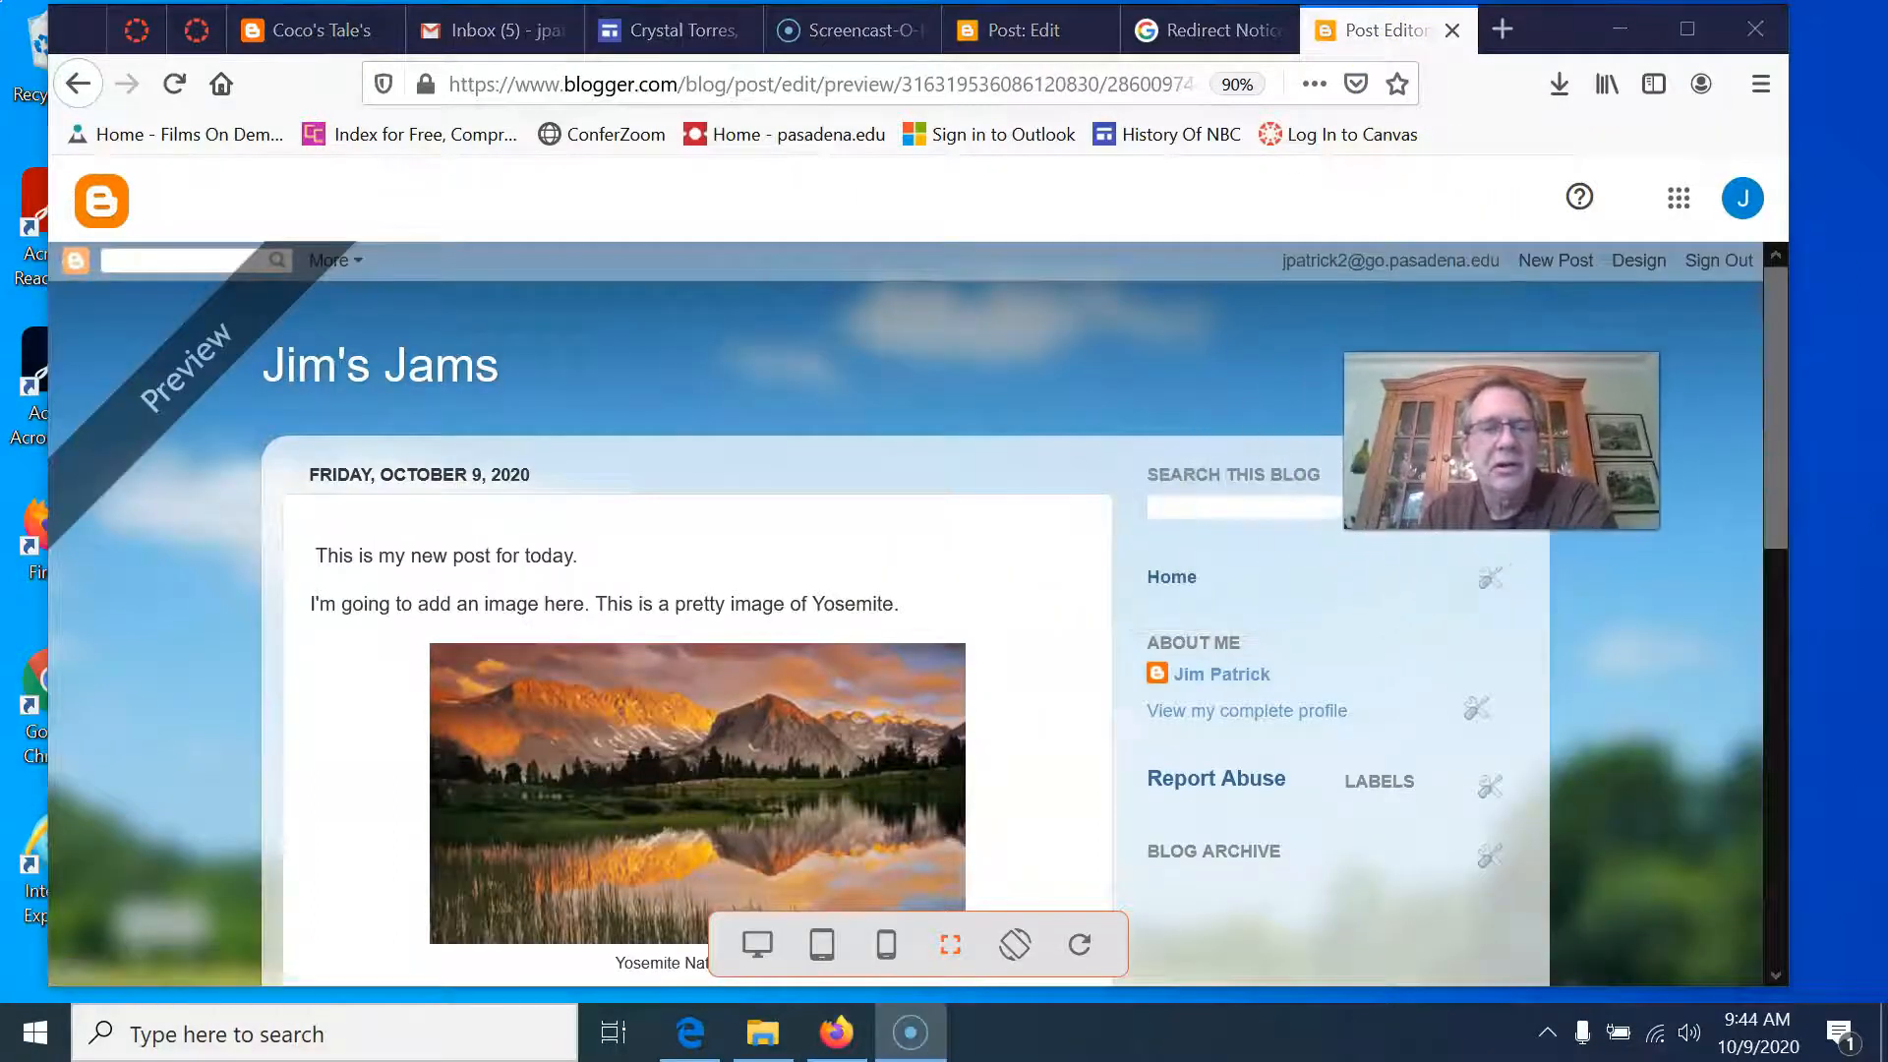
pyautogui.scroll(-3, 925, 659)
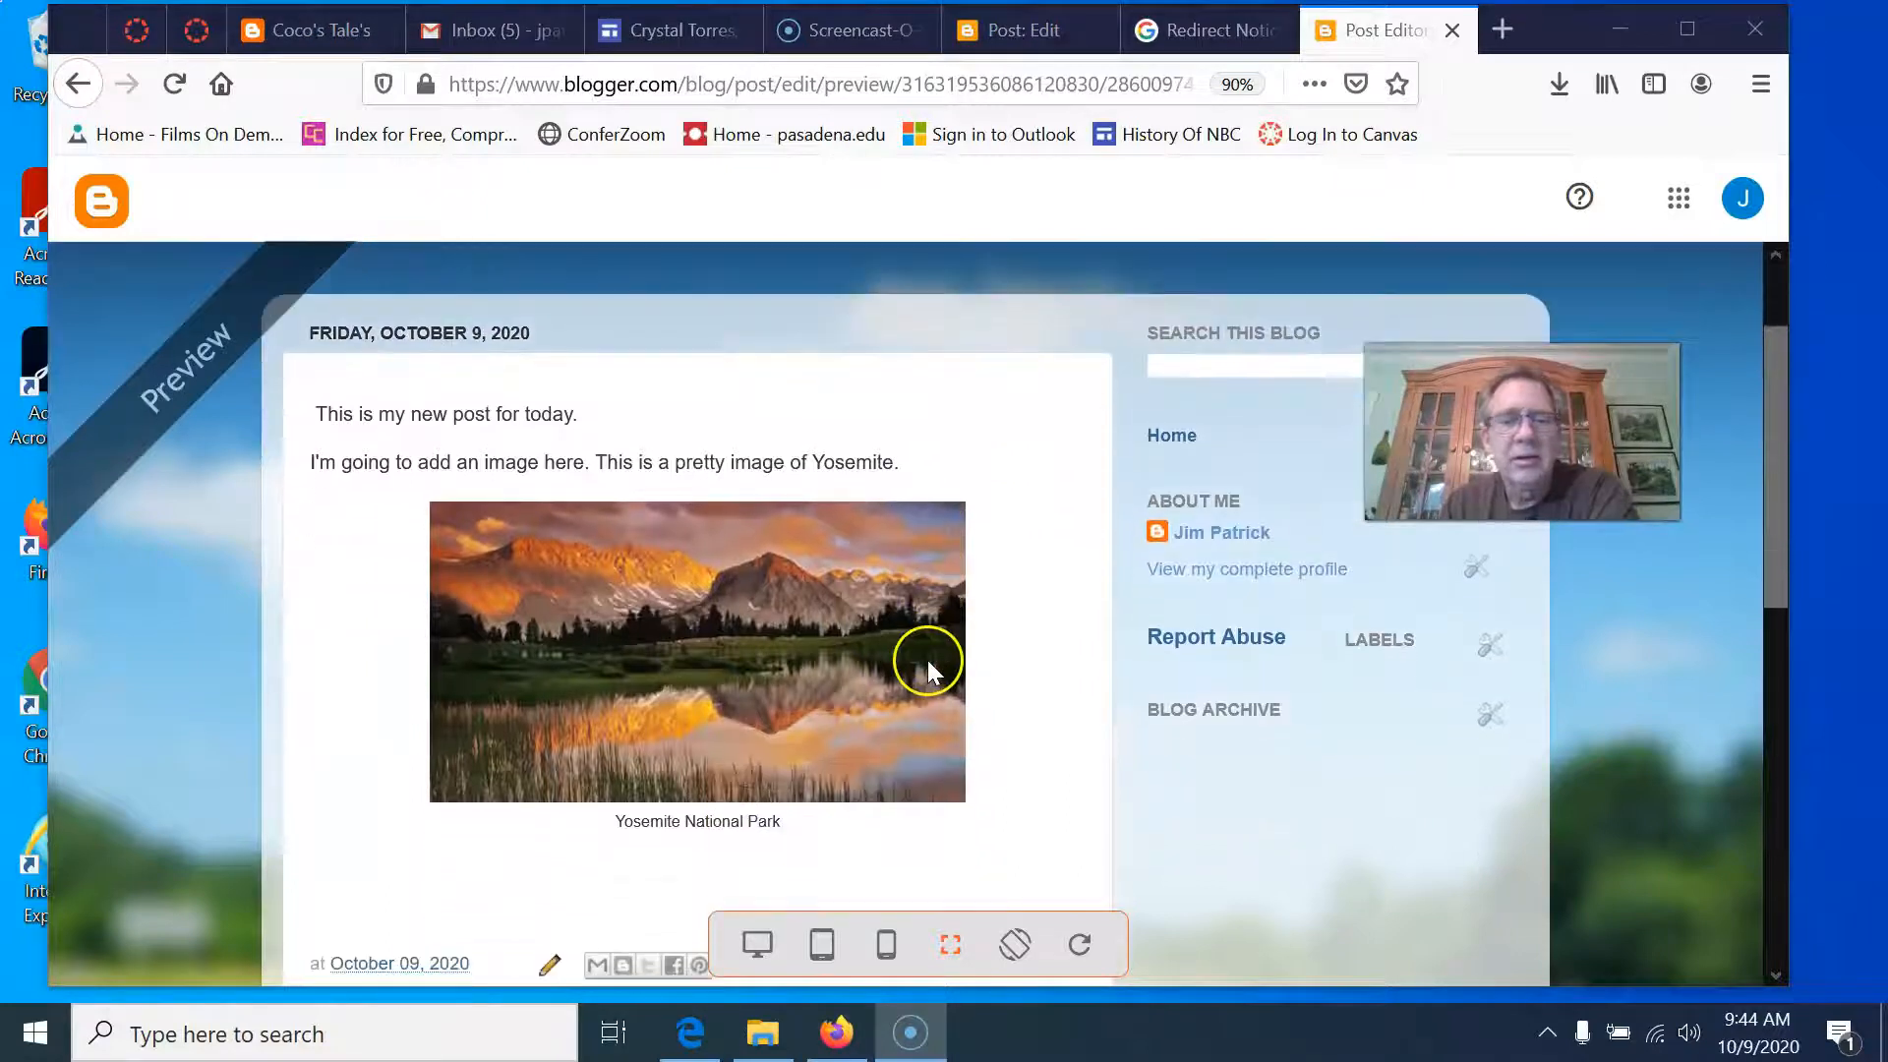
pyautogui.scroll(-3, 929, 665)
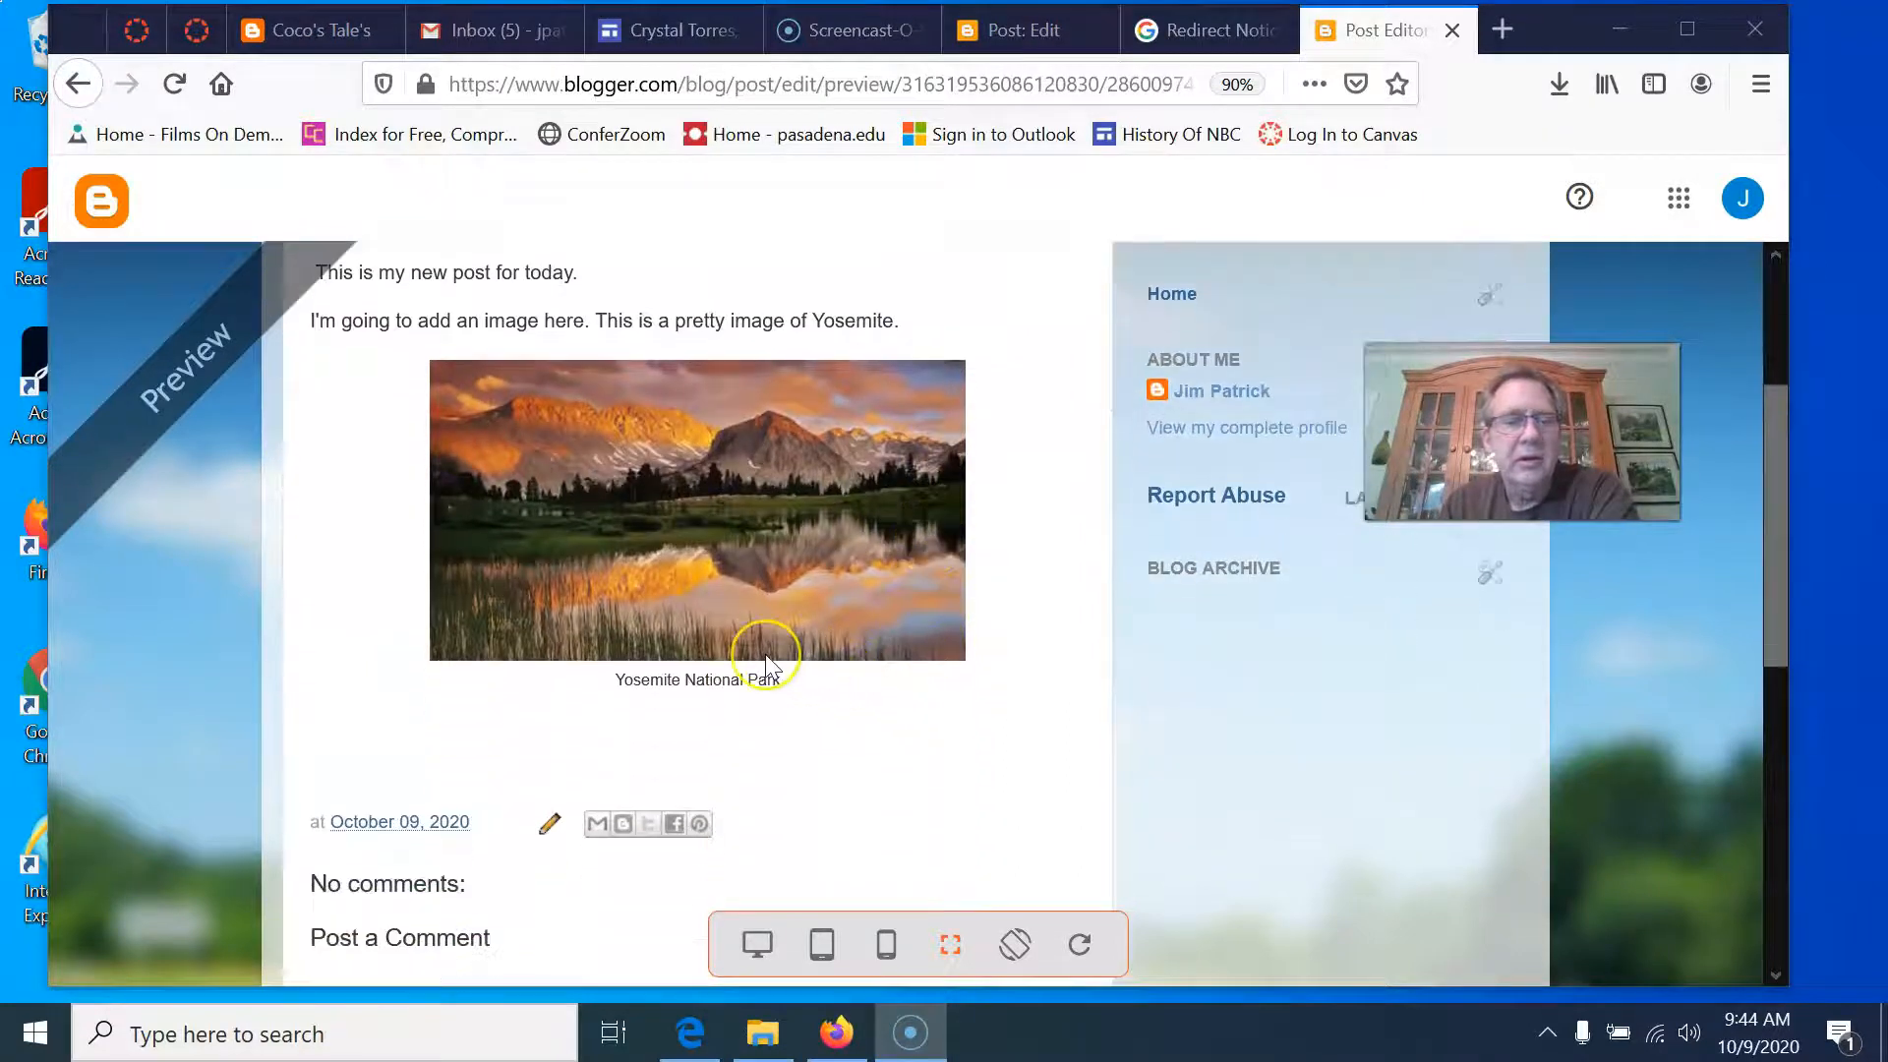
pyautogui.scroll(3, 762, 662)
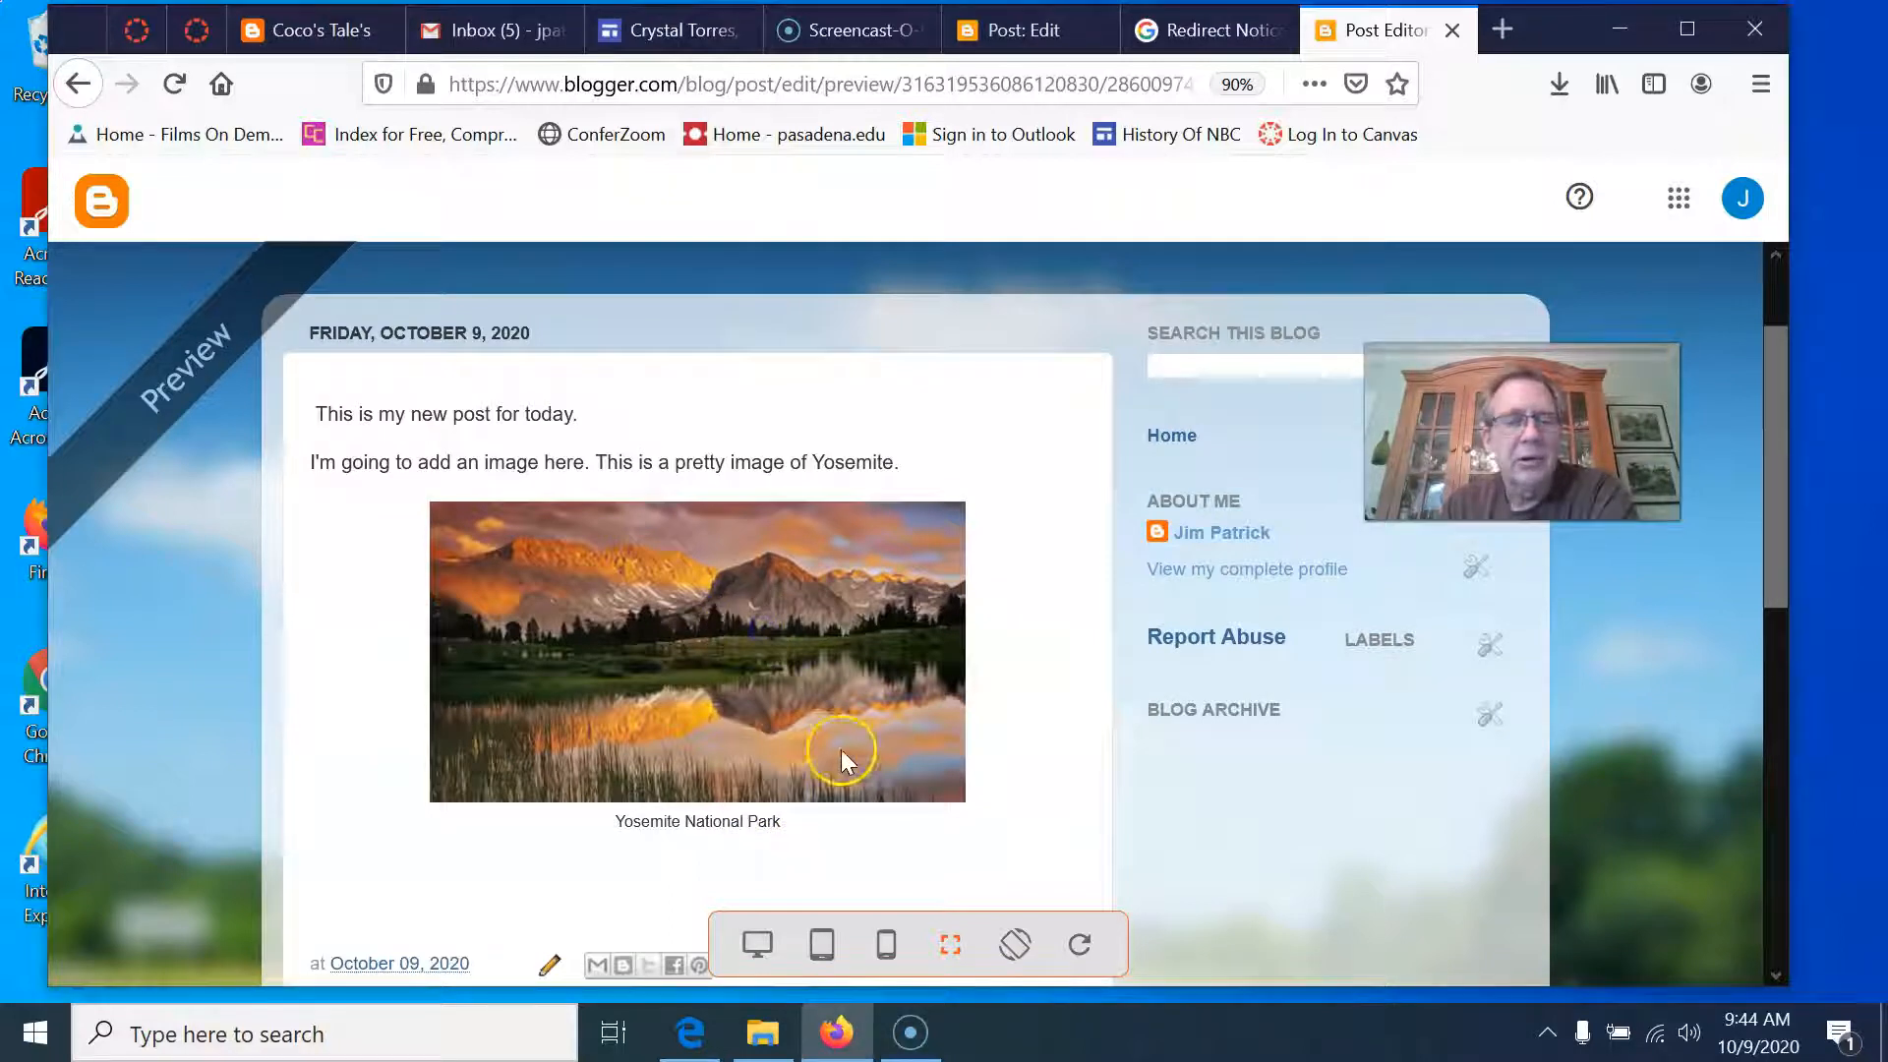
pyautogui.scroll(-3, 829, 860)
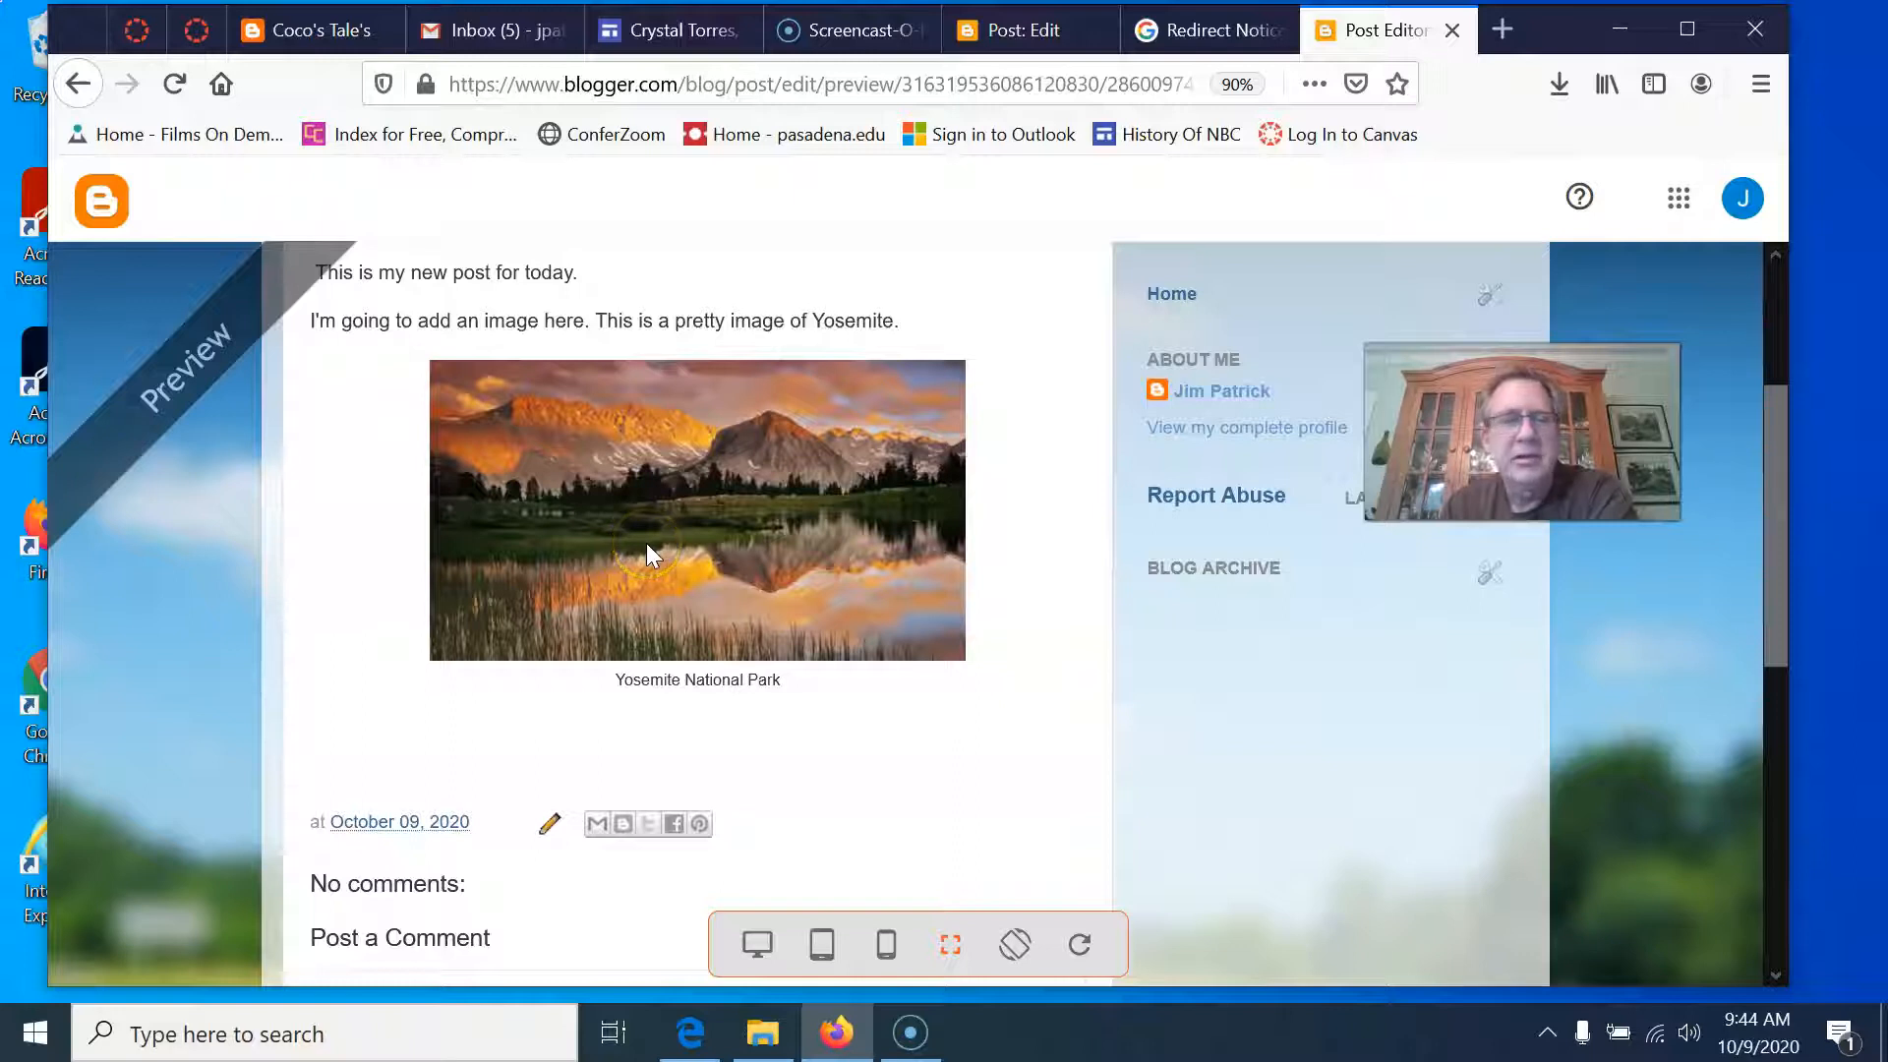
pyautogui.scroll(2, 646, 543)
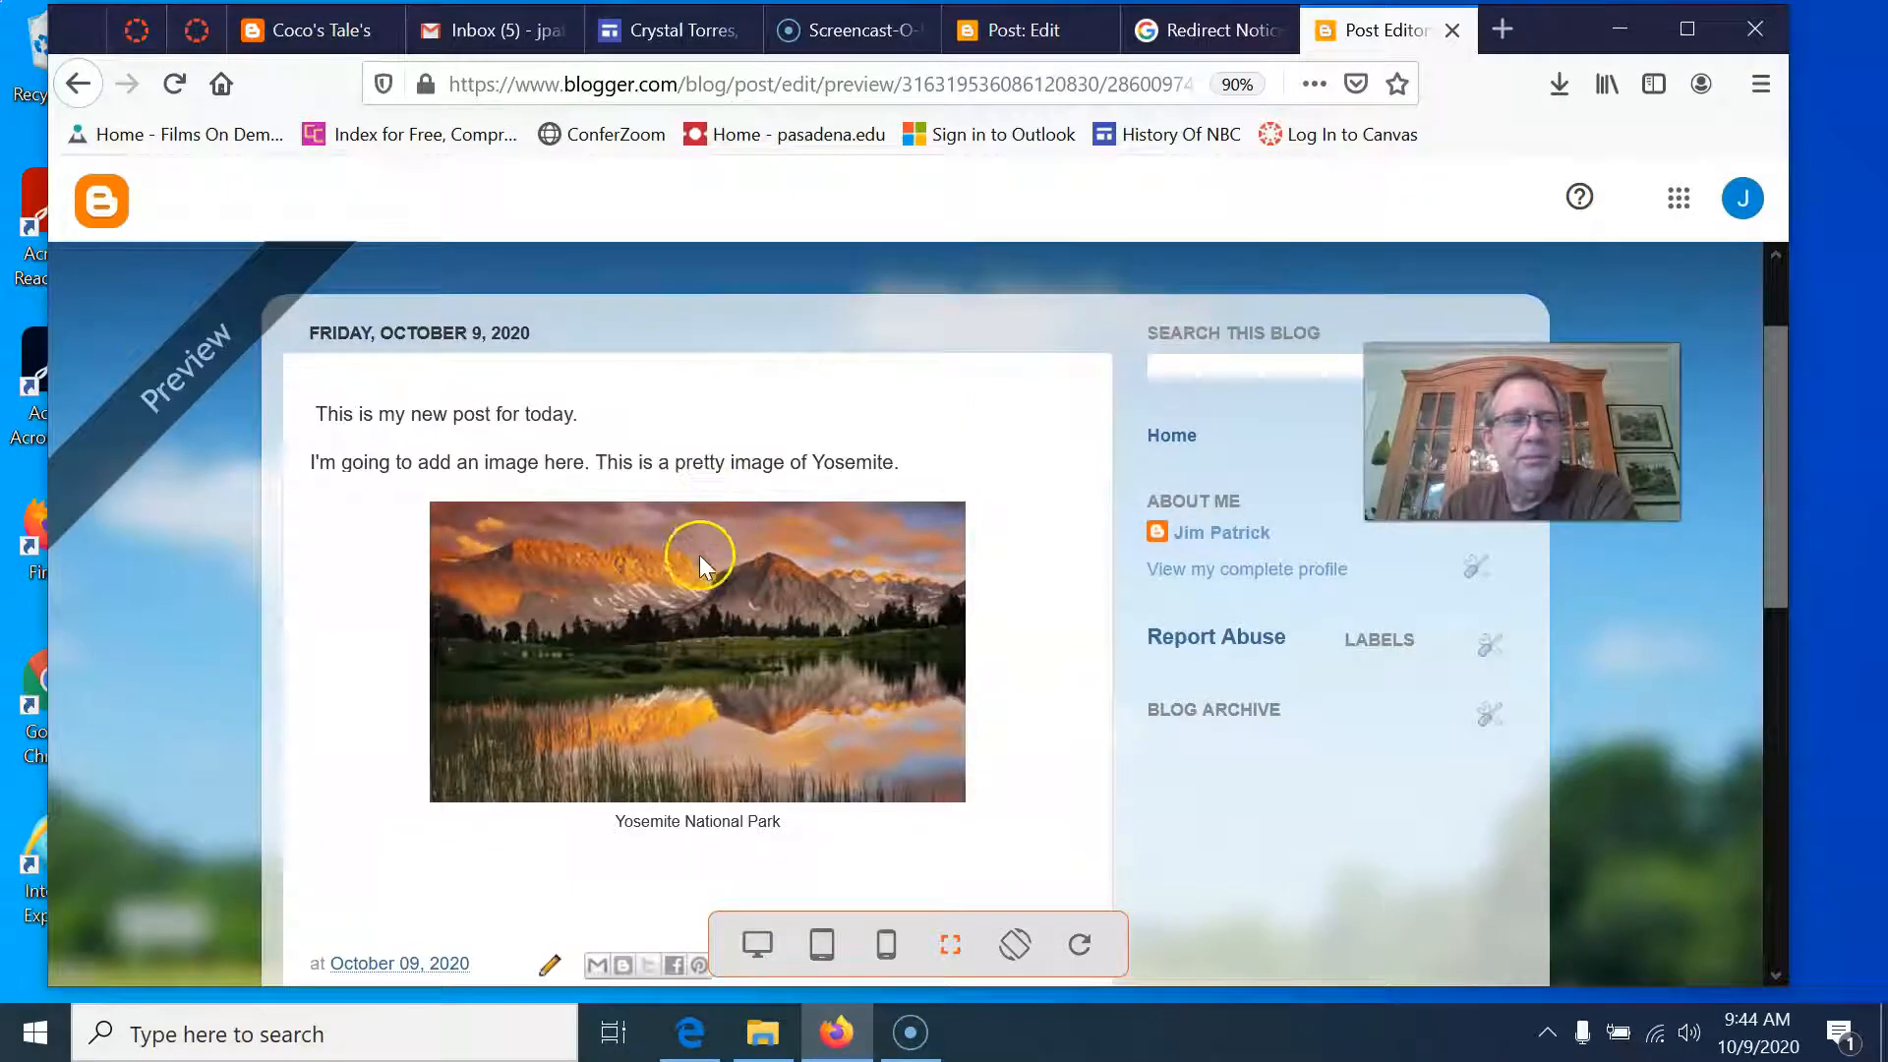
pyautogui.scroll(-3, 700, 552)
pyautogui.scroll(-5, 560, 669)
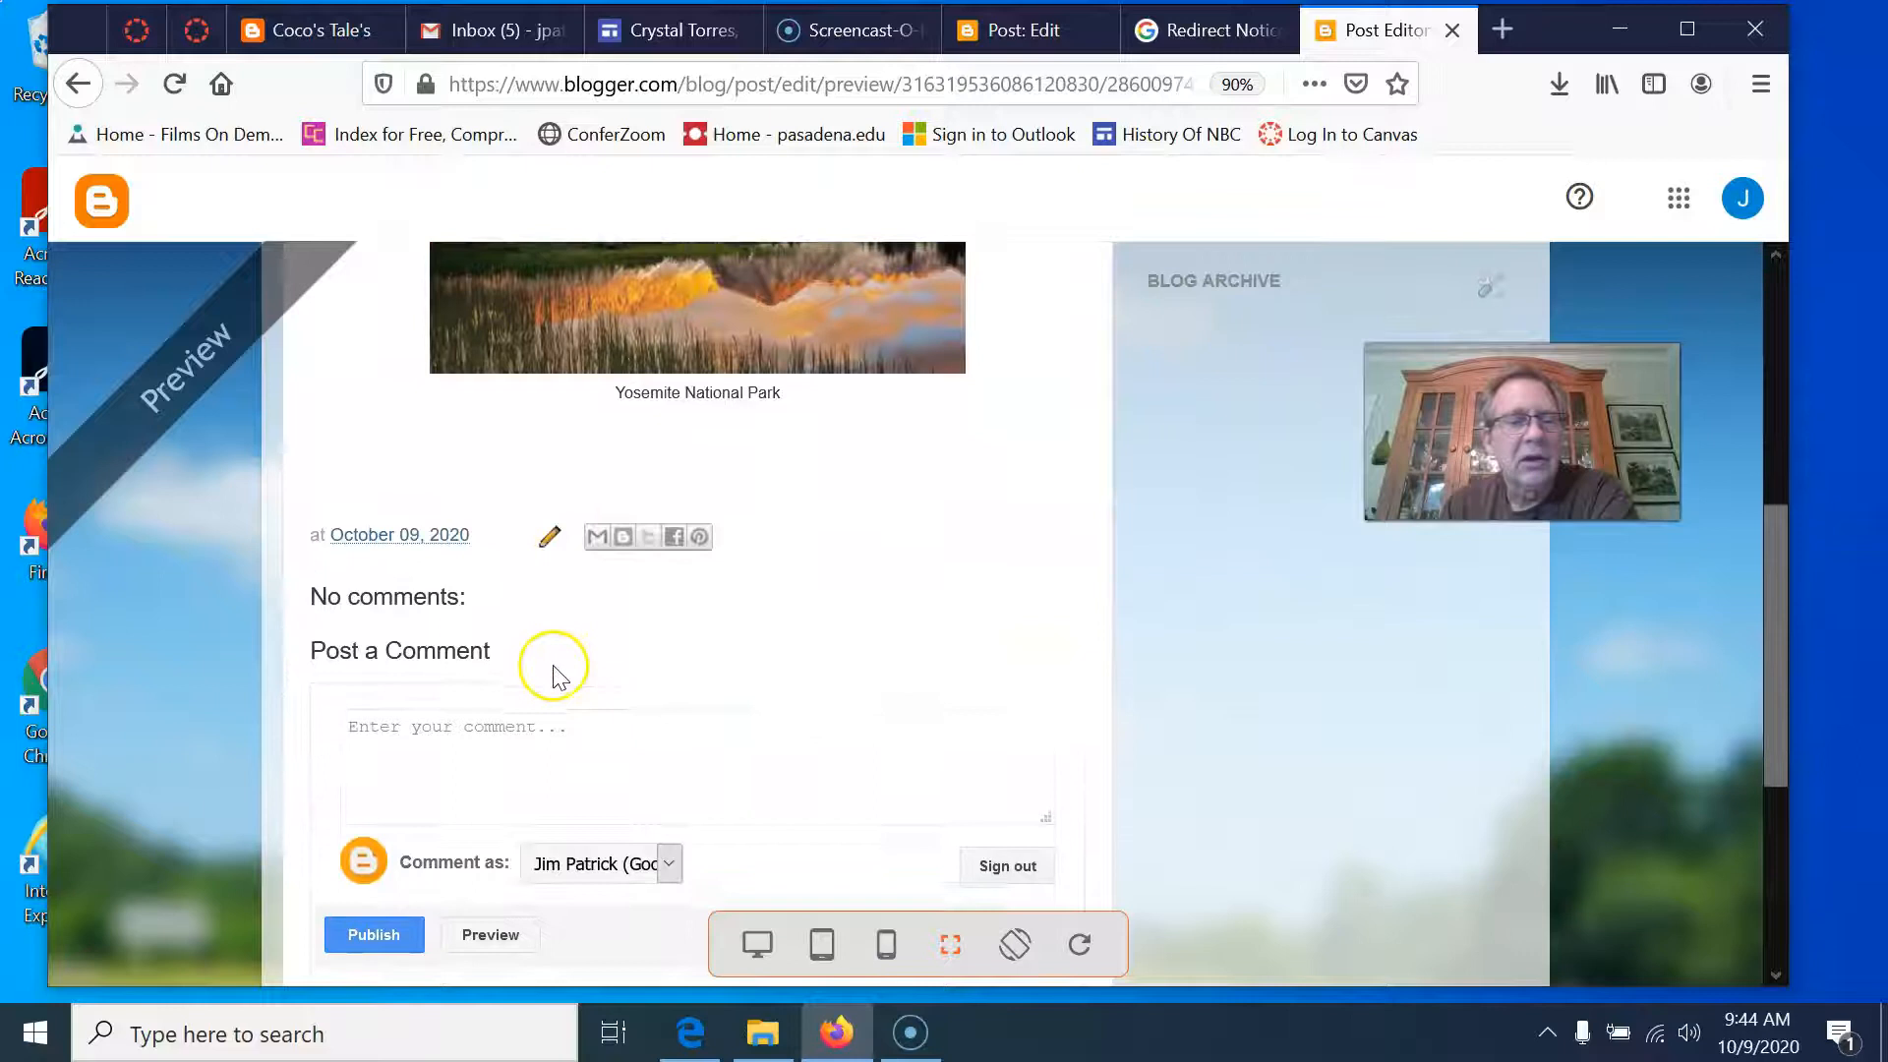
pyautogui.scroll(6, 560, 678)
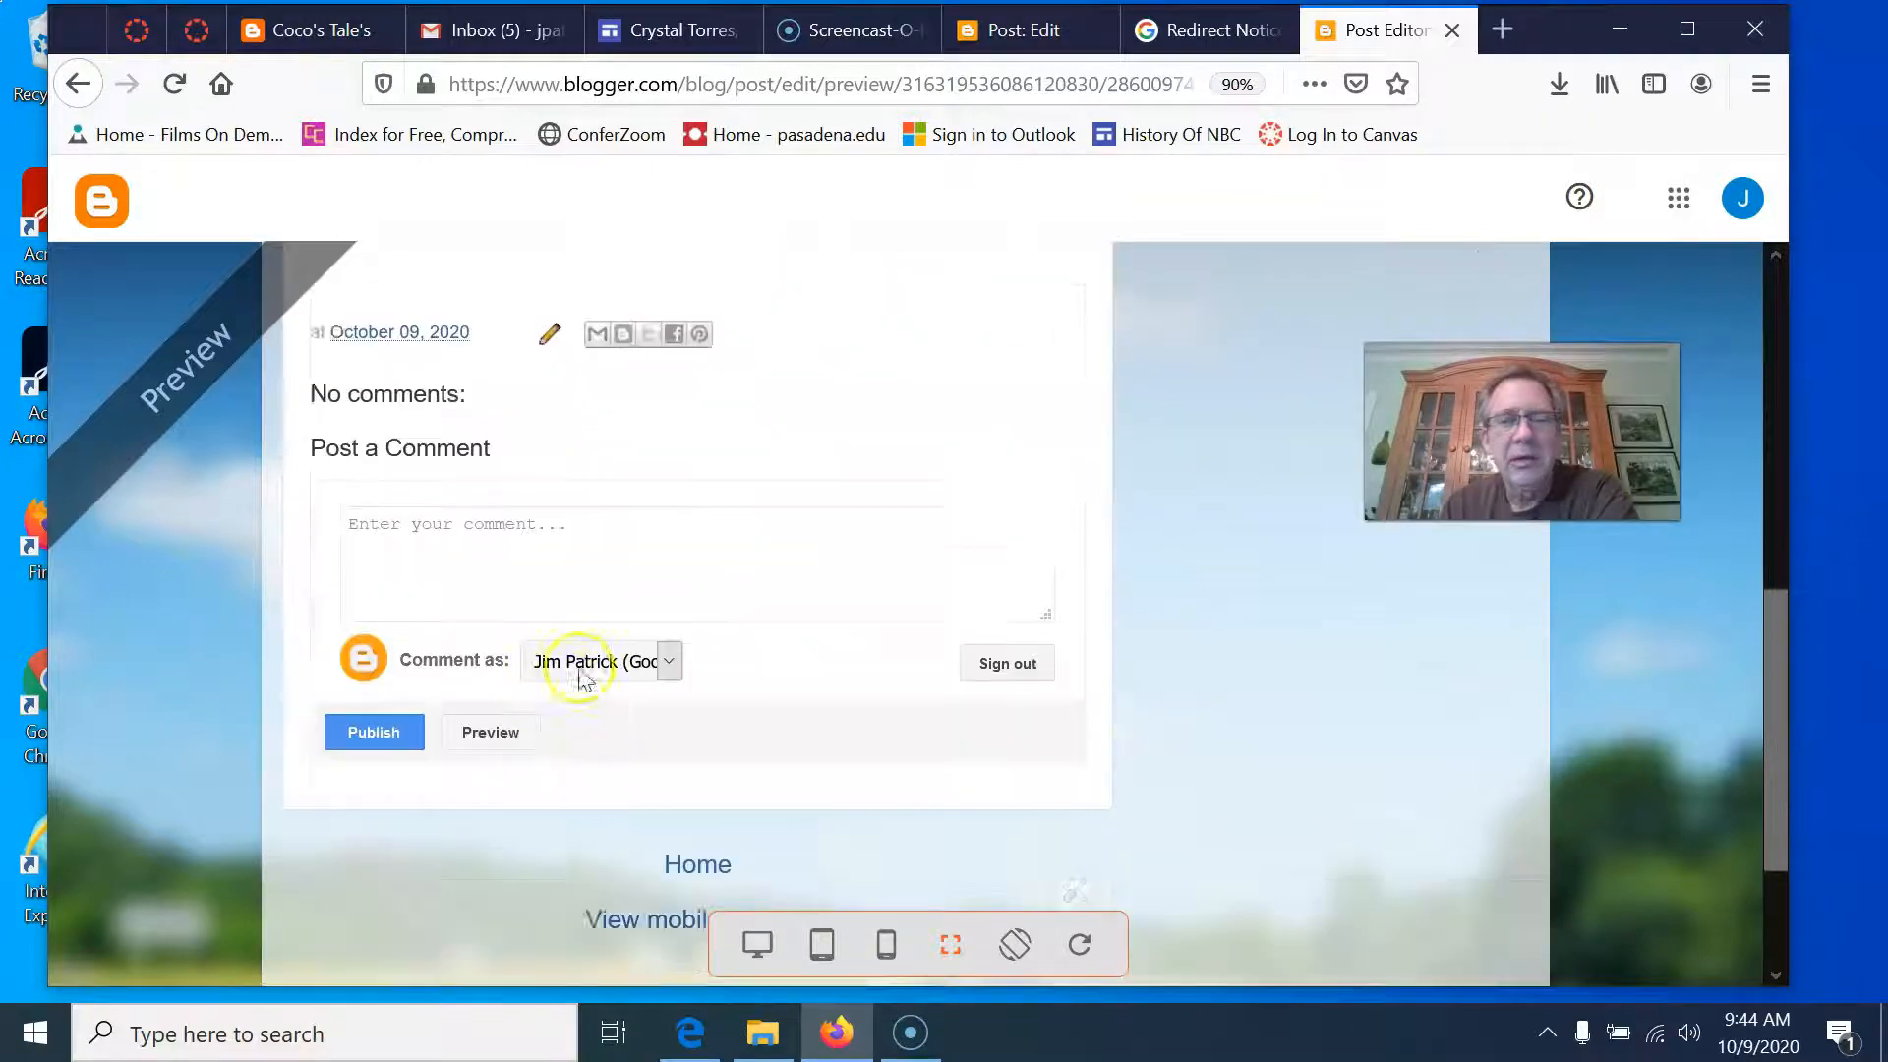
pyautogui.scroll(1, 838, 627)
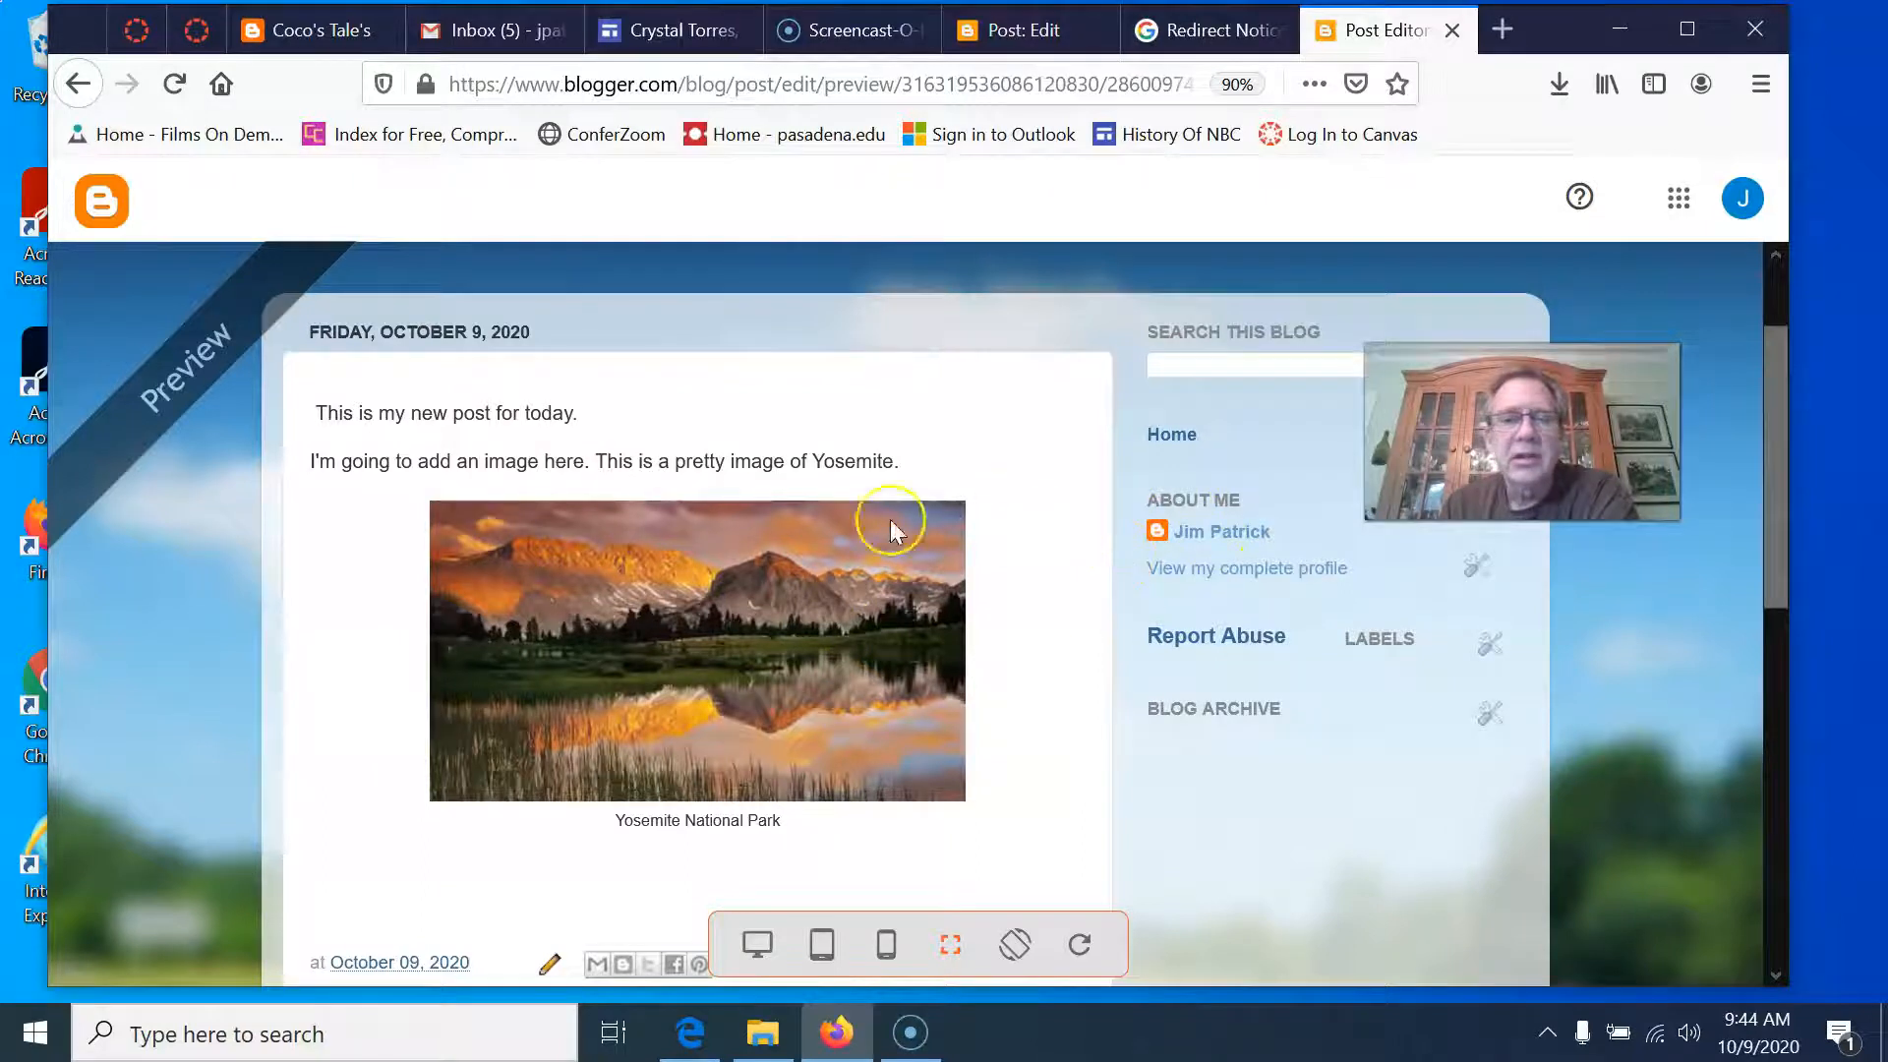
pyautogui.scroll(1, 725, 505)
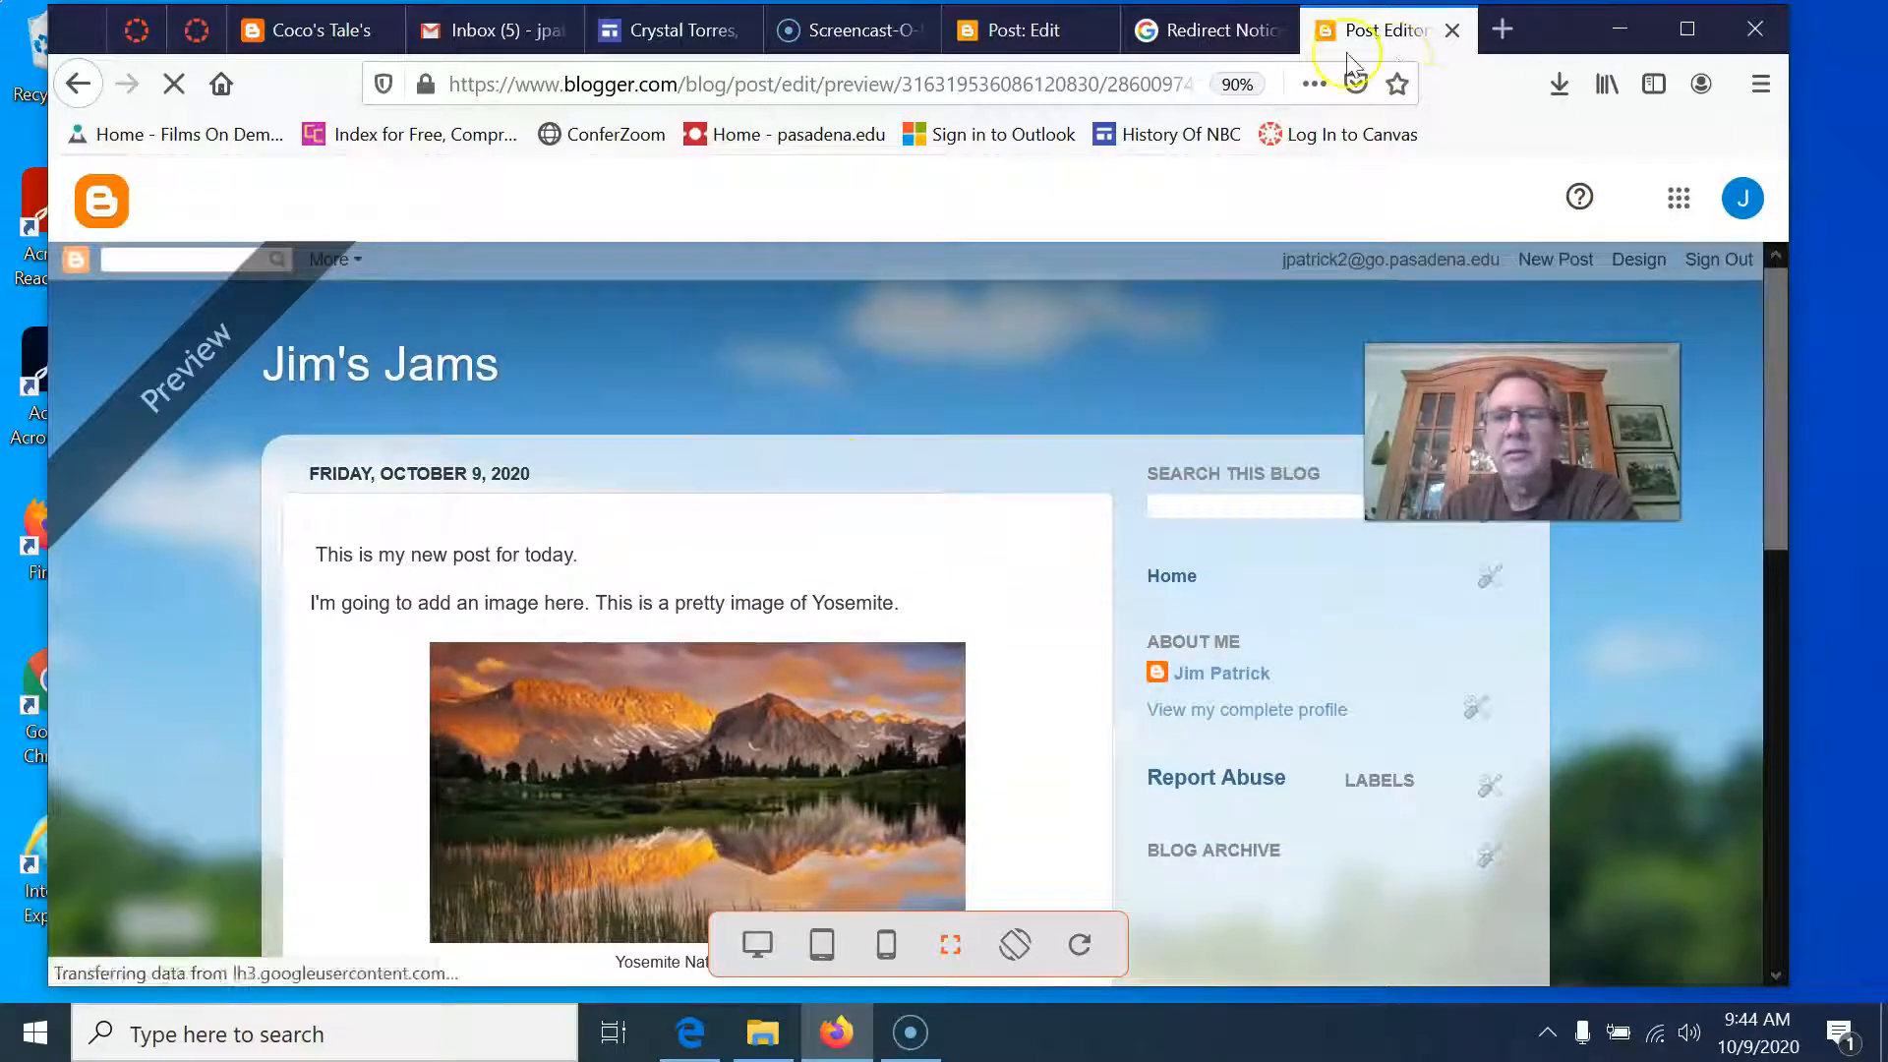
# Back in the post editor, add the line "Here is a video that shows a woman walking down a trail." below the captioned image.
pyautogui.click(1027, 32)
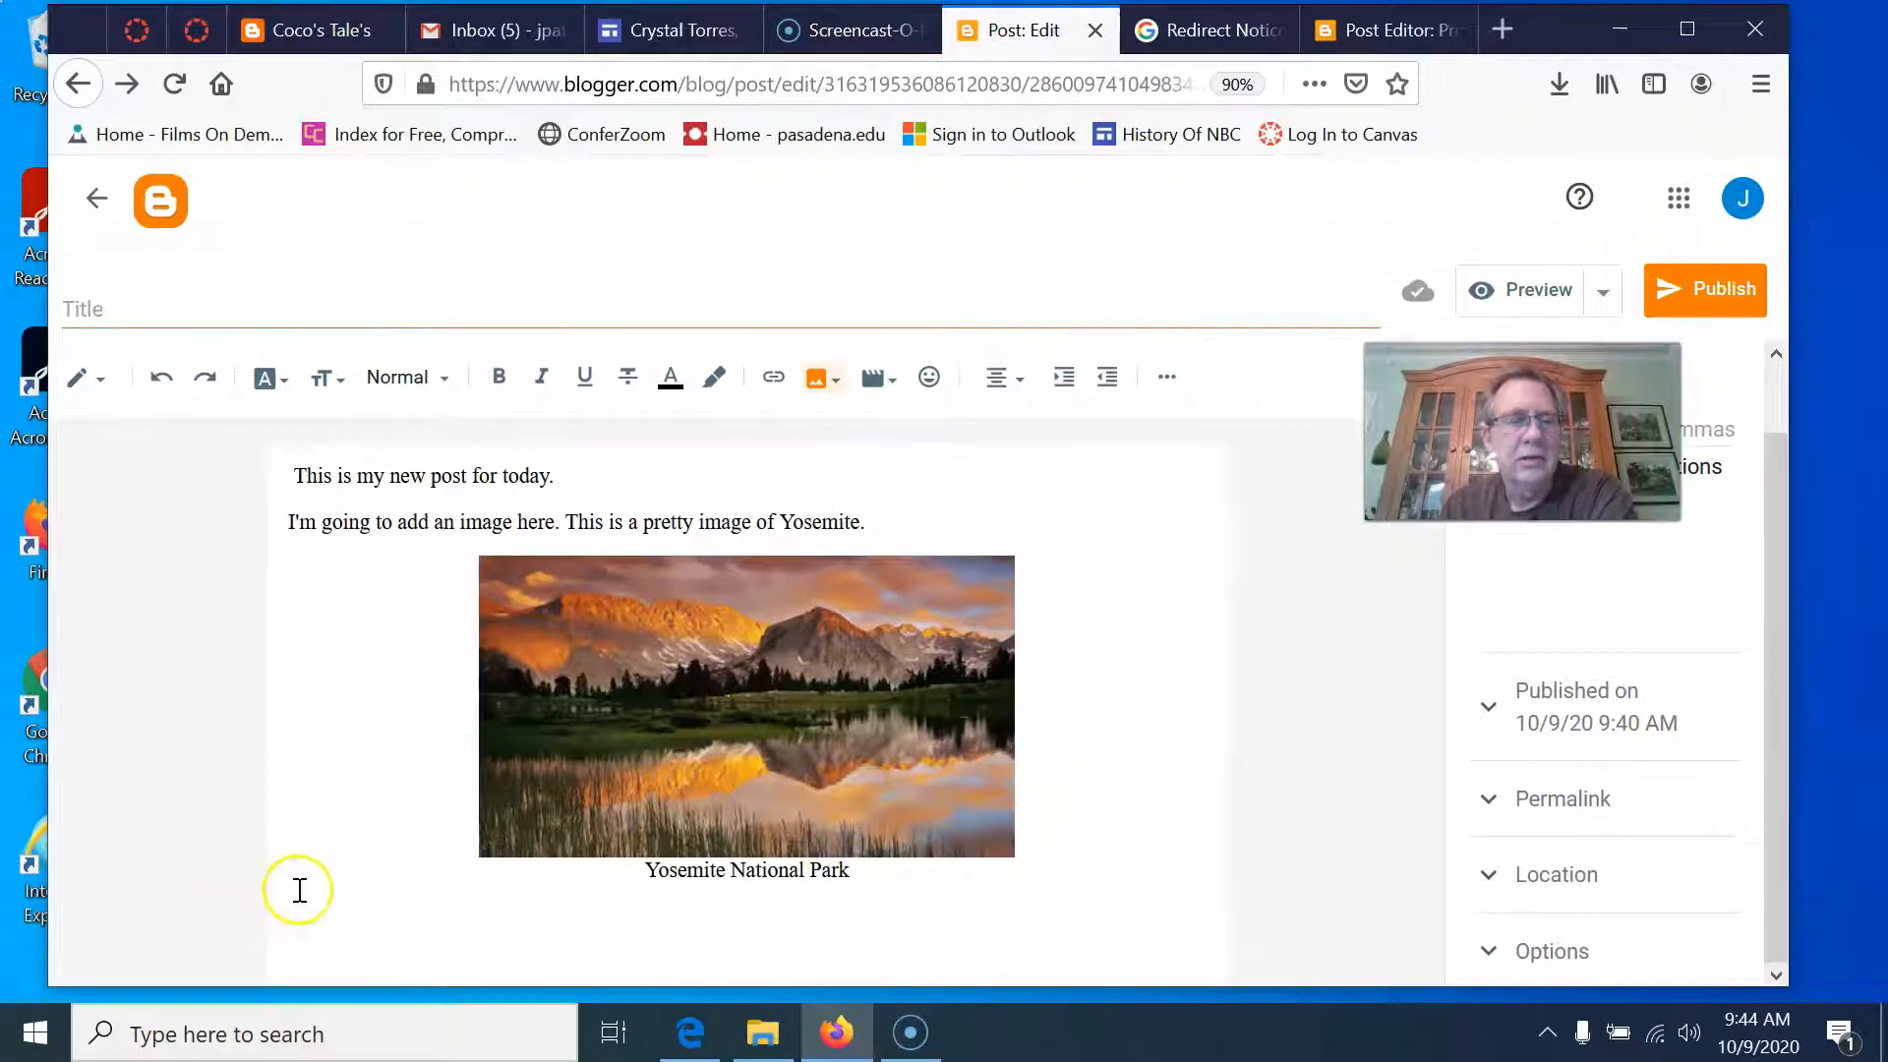
pyautogui.press('Return')
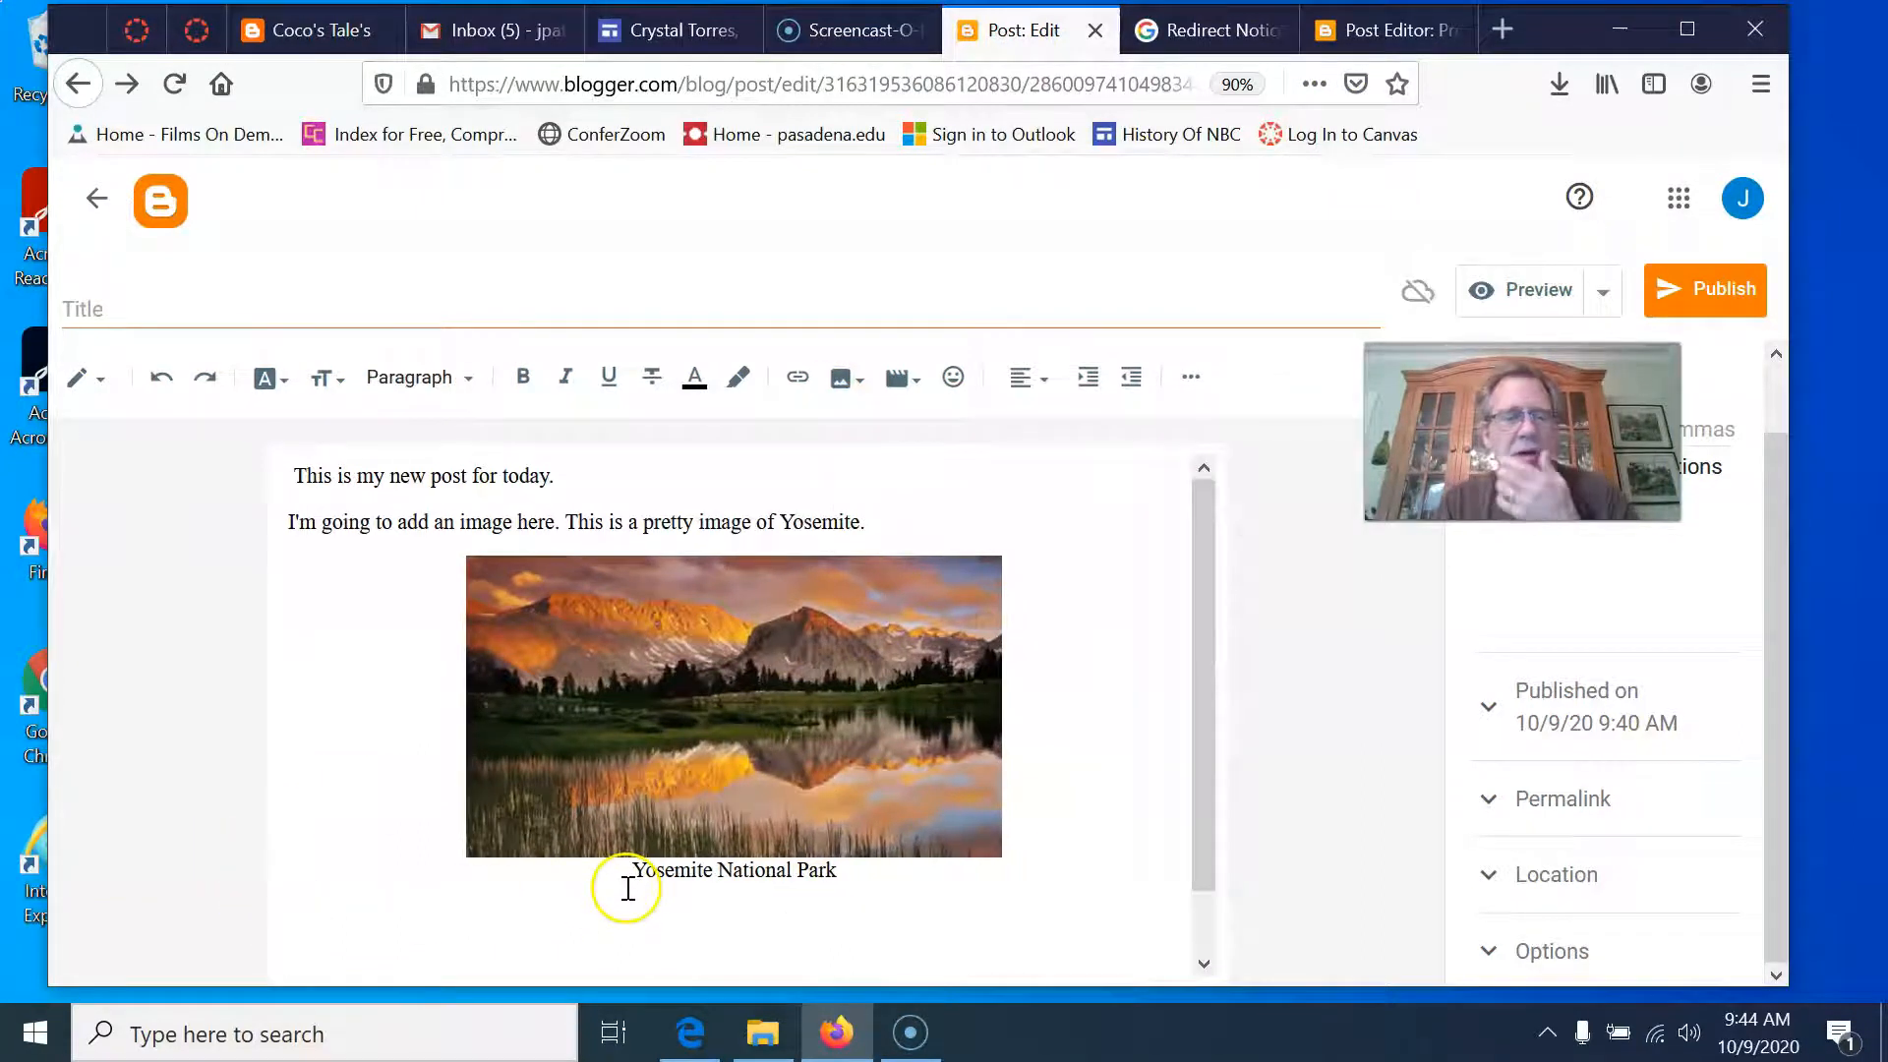
pyautogui.scroll(-1, 935, 694)
pyautogui.scroll(1, 939, 694)
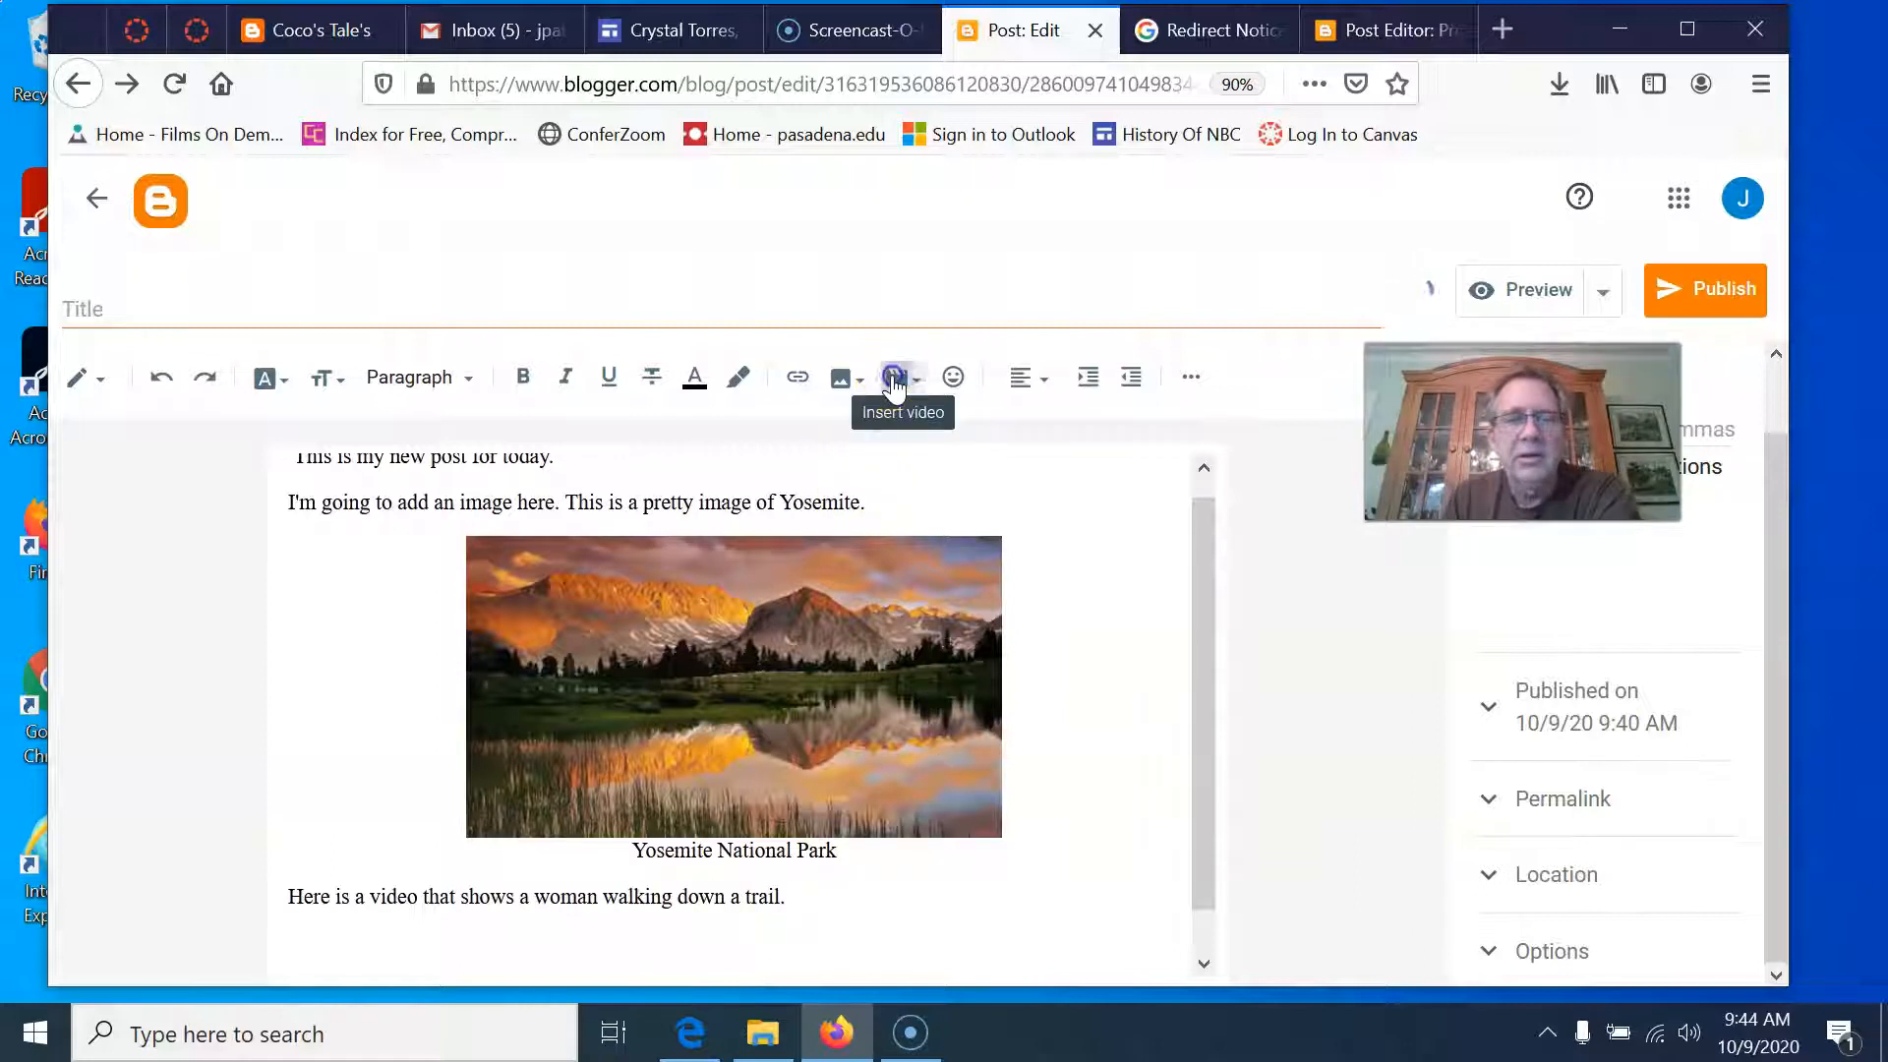
# Upload the video "production ID 4909244" from the computer's Video Clips folder and insert it below the new sentence.
pyautogui.click(893, 384)
pyautogui.click(978, 445)
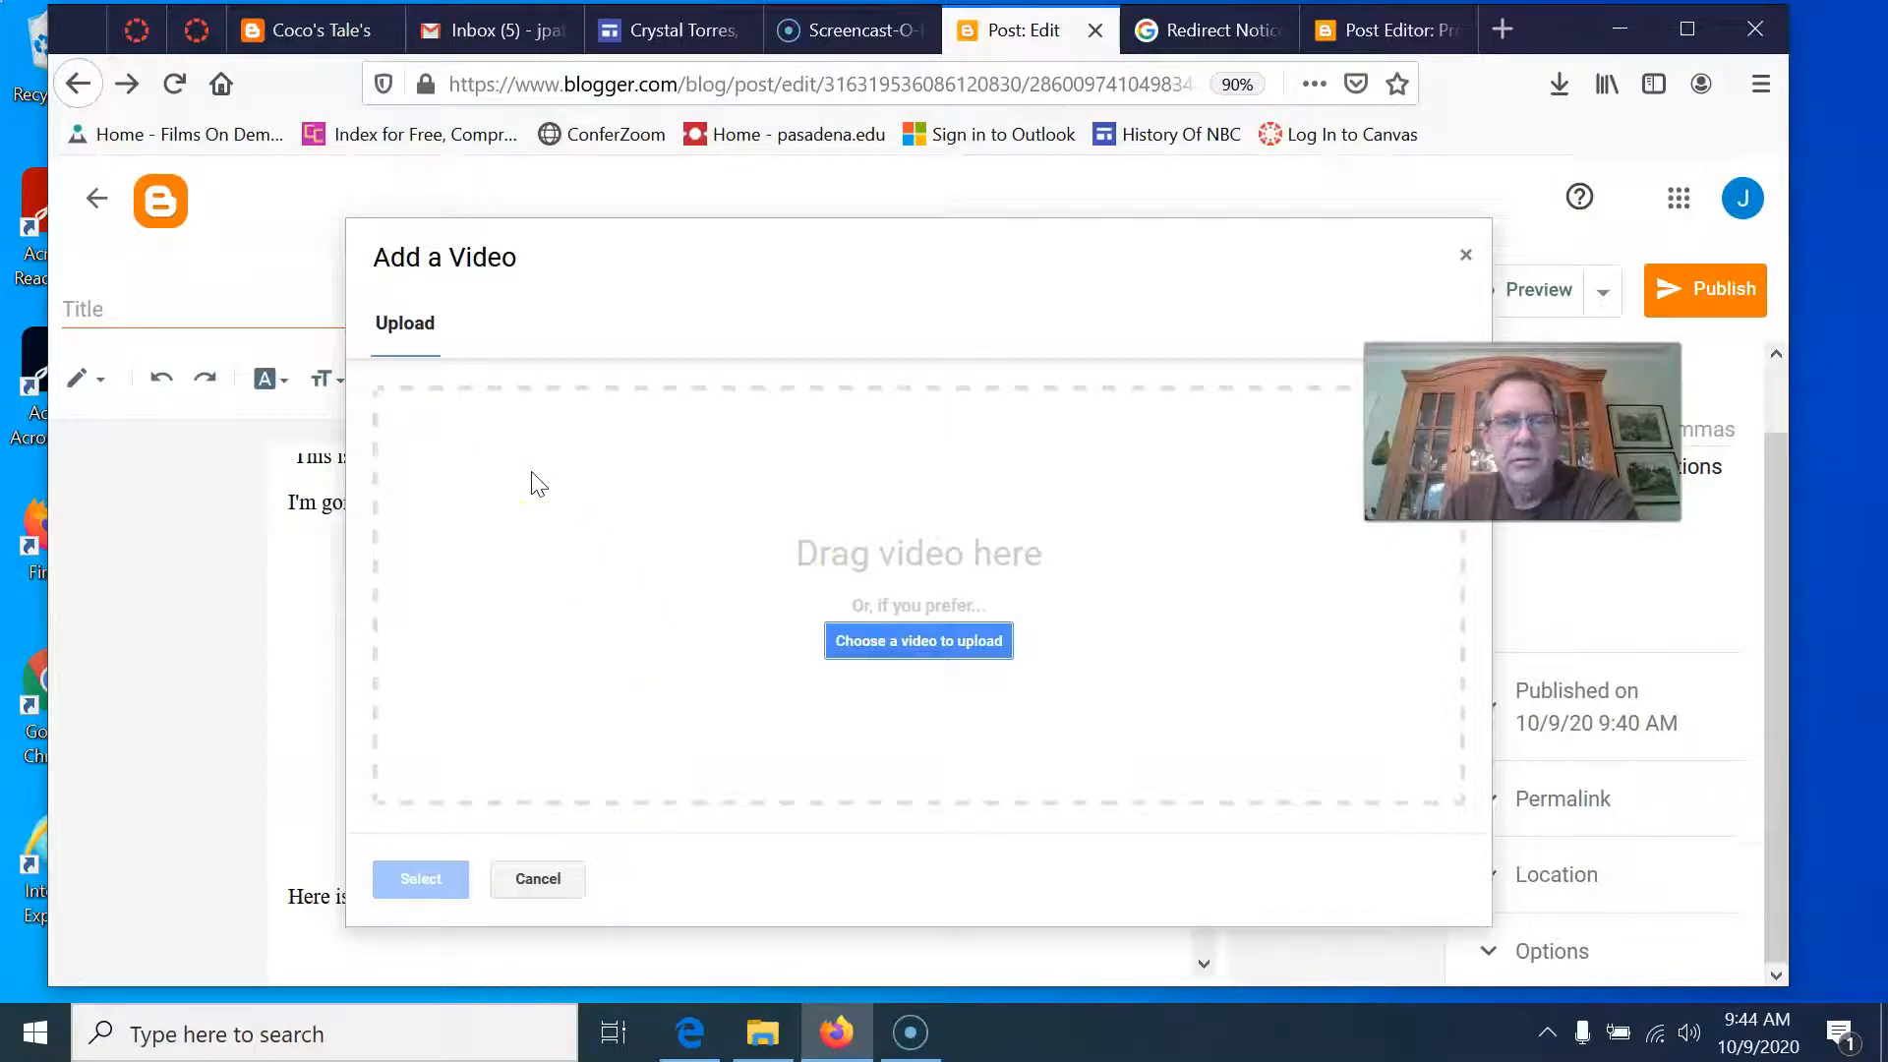
pyautogui.click(887, 647)
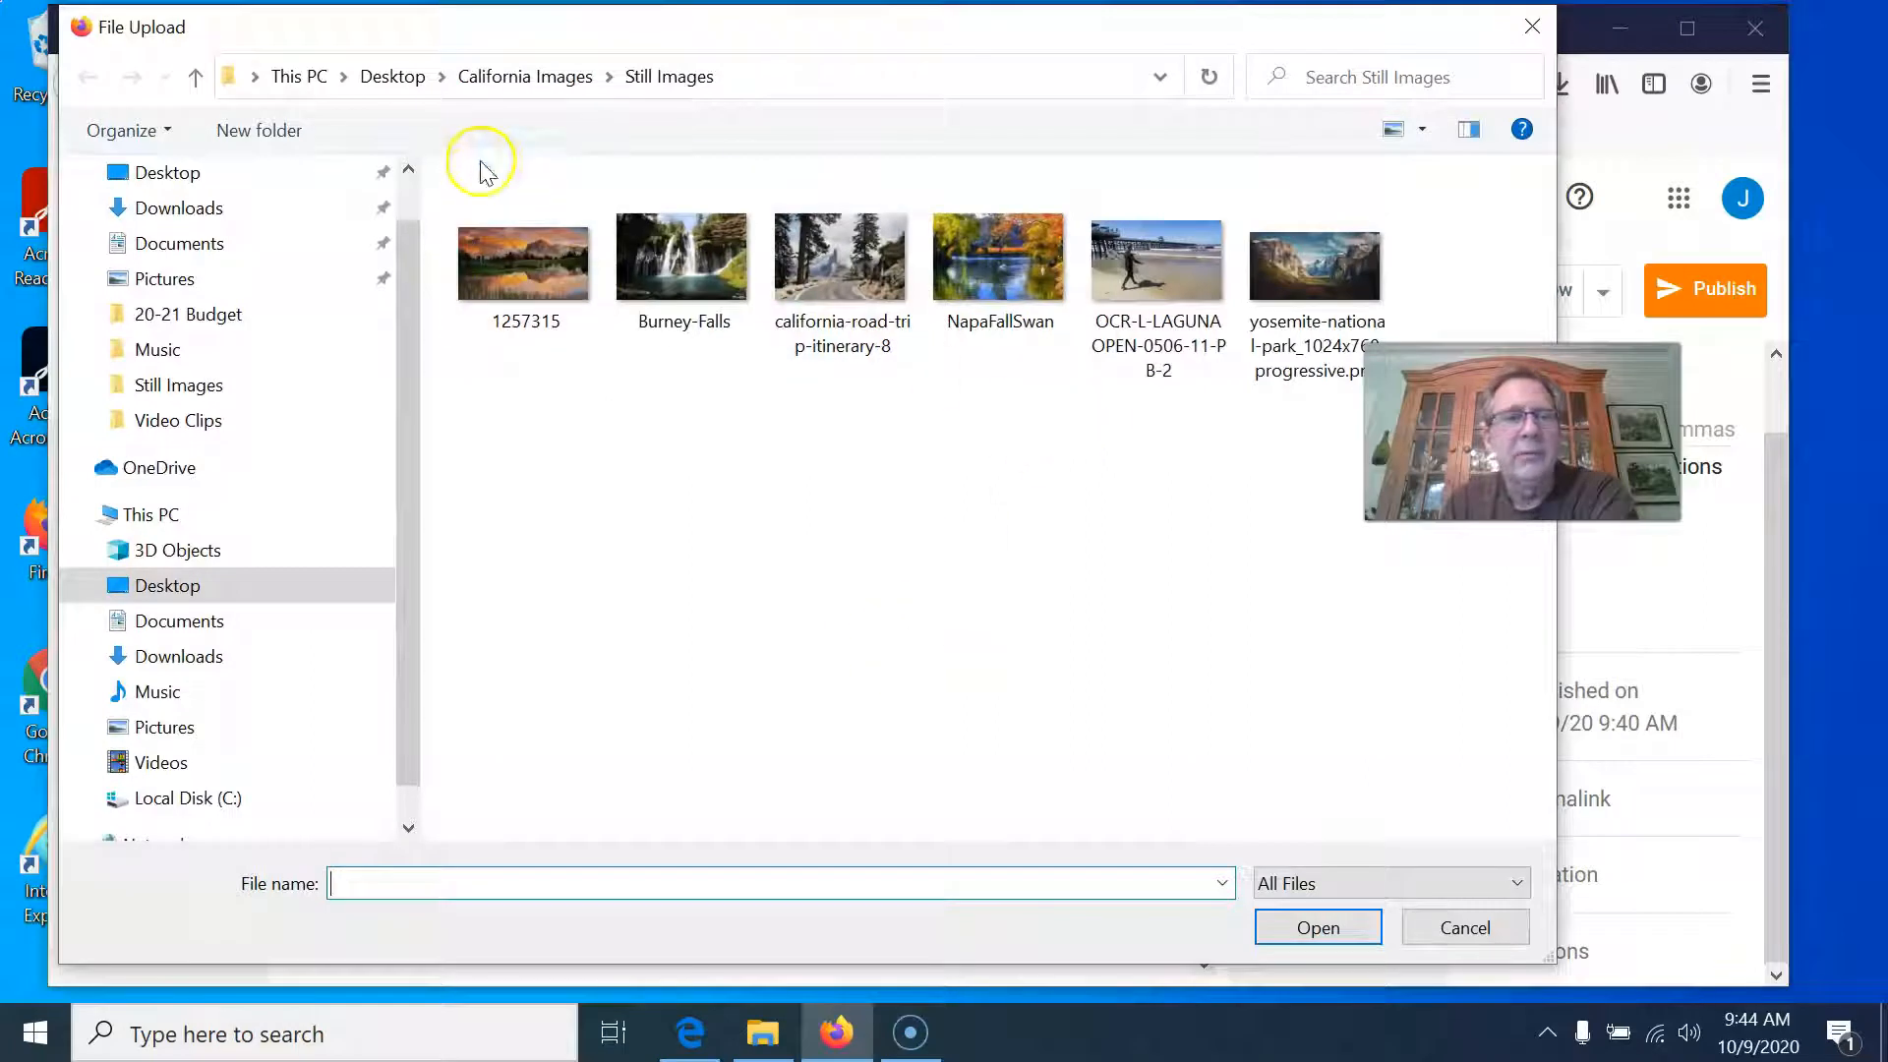
pyautogui.click(520, 79)
pyautogui.click(852, 227)
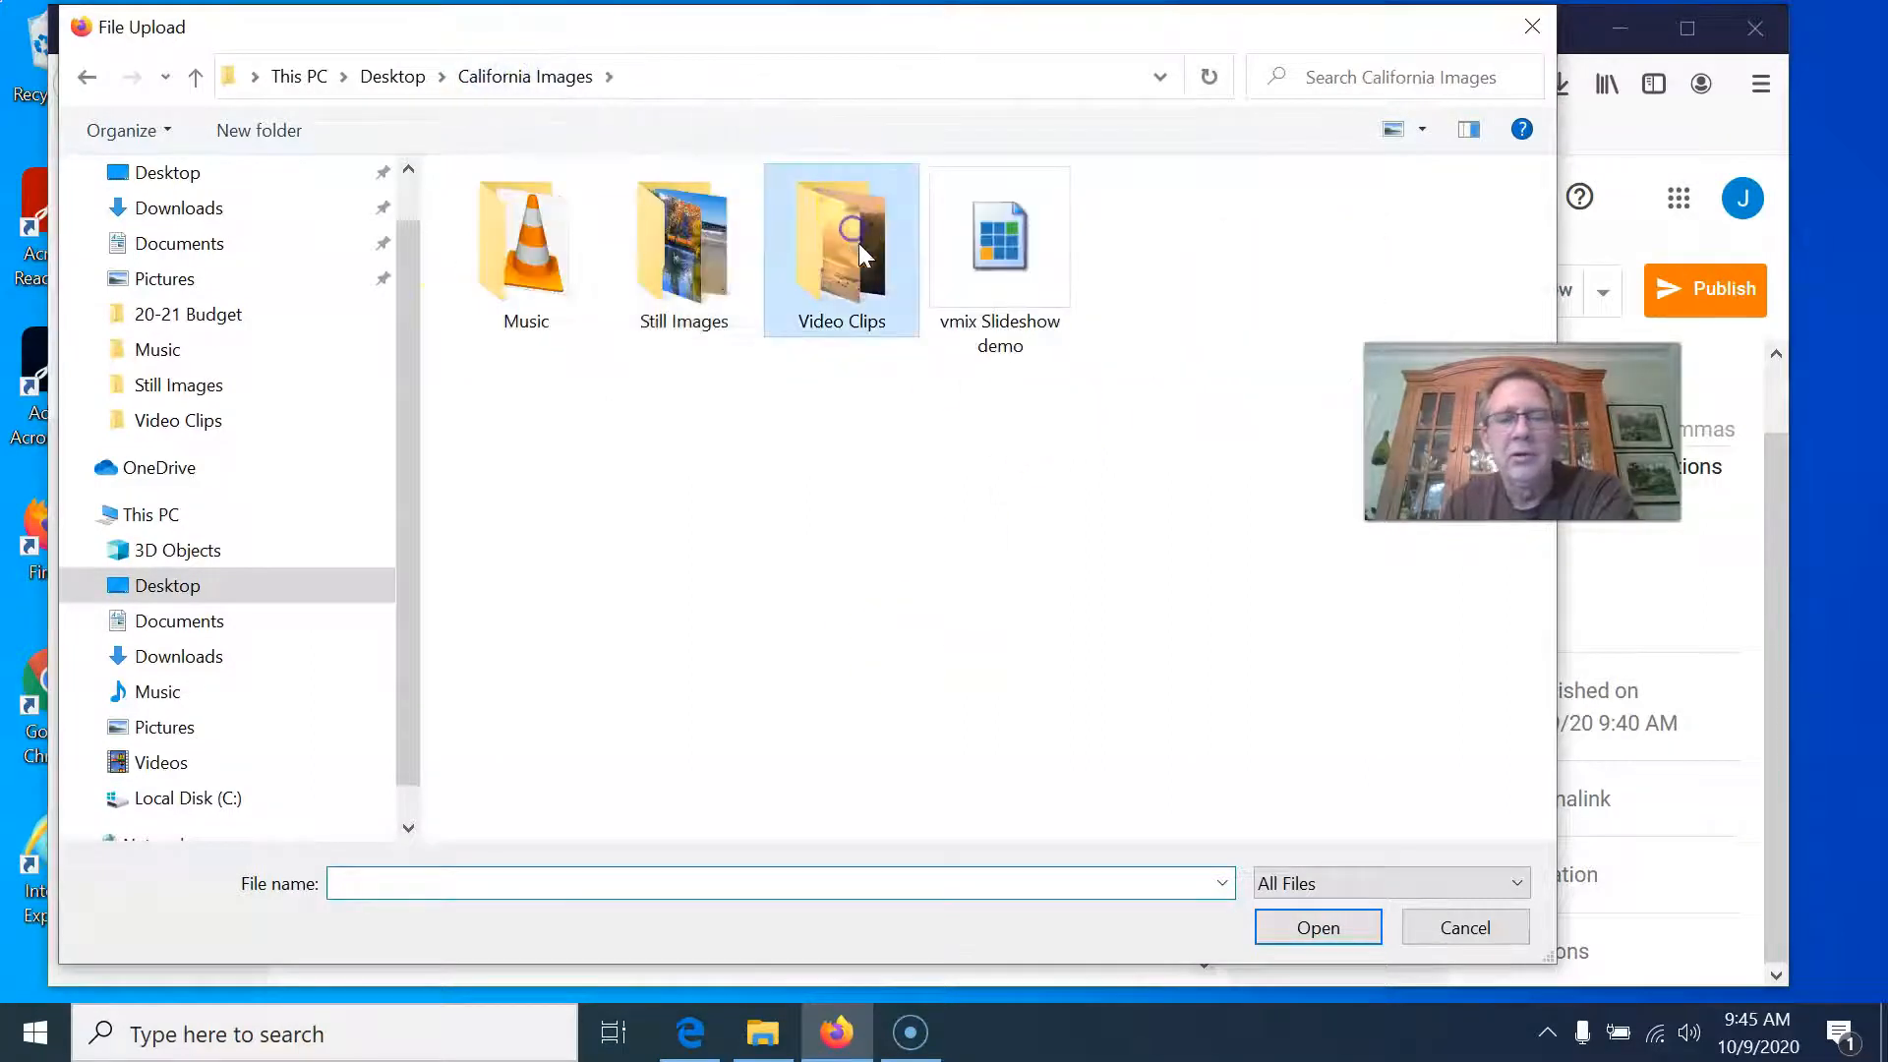
pyautogui.doubleClick(840, 312)
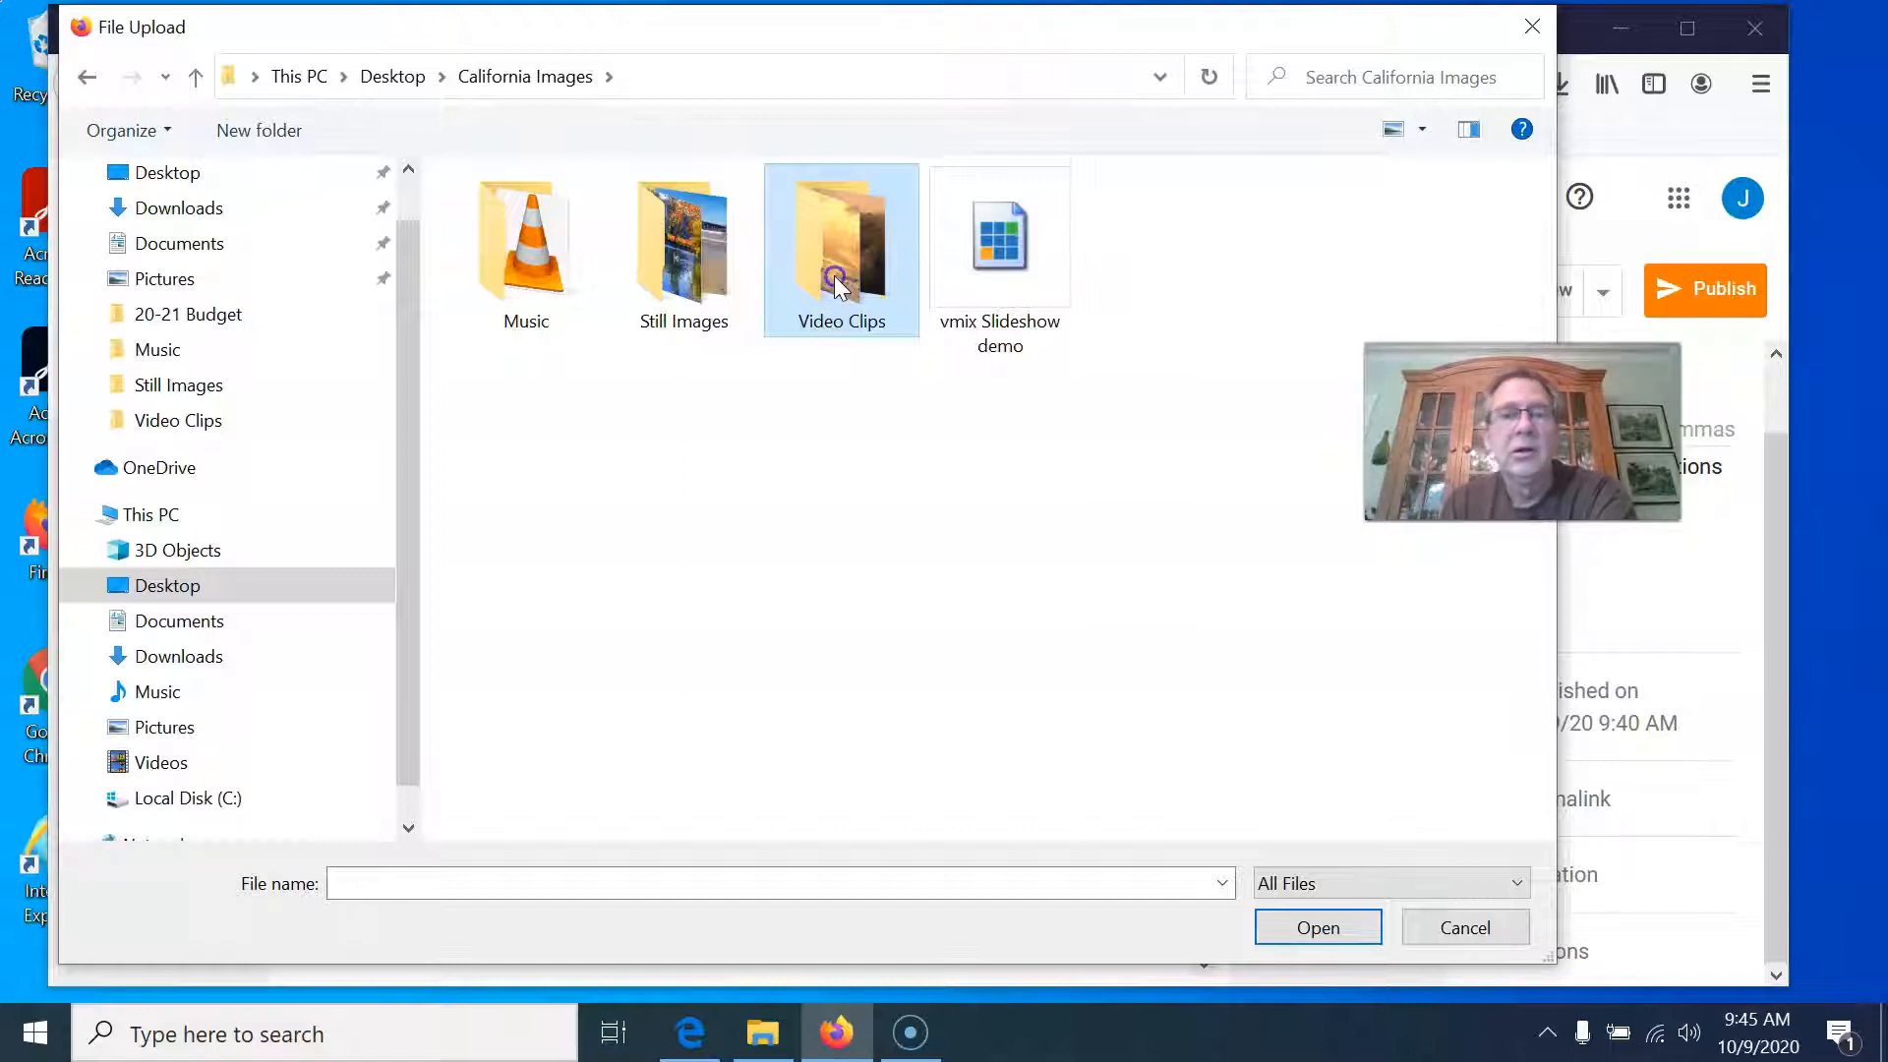
pyautogui.click(831, 271)
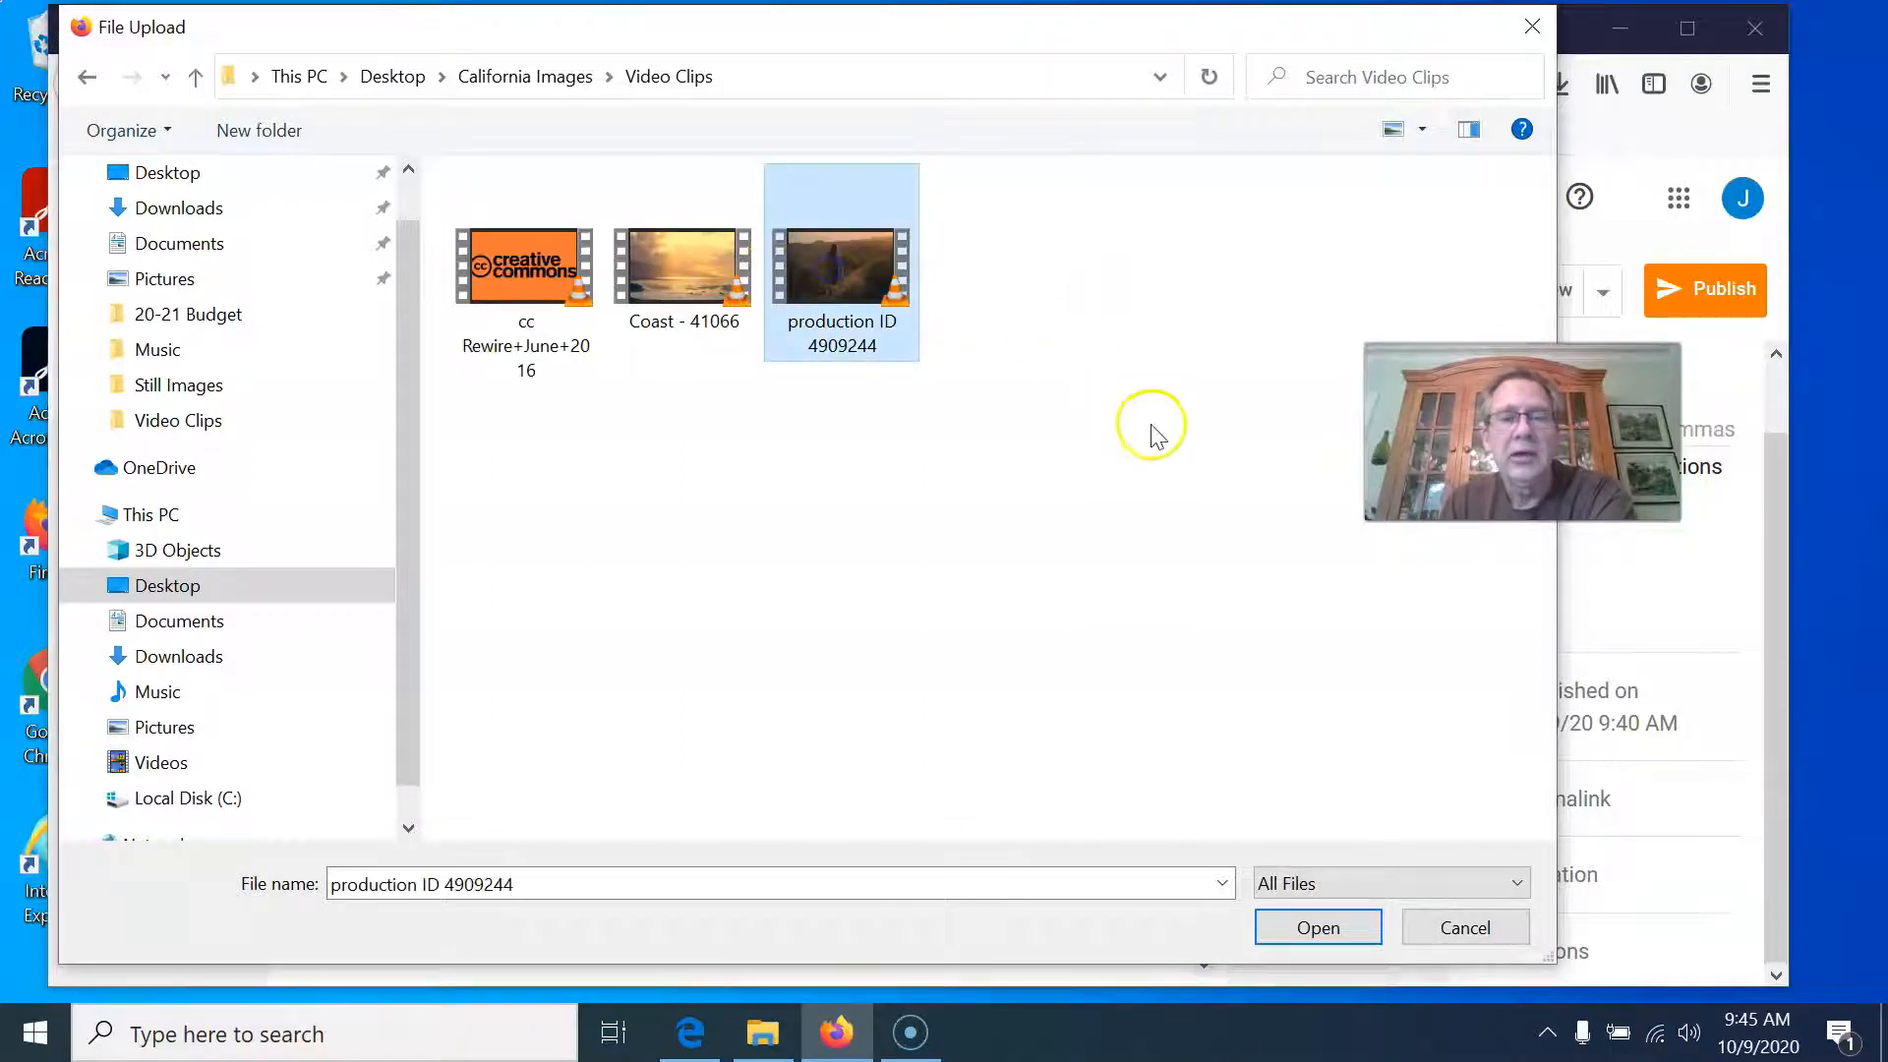
pyautogui.click(1329, 926)
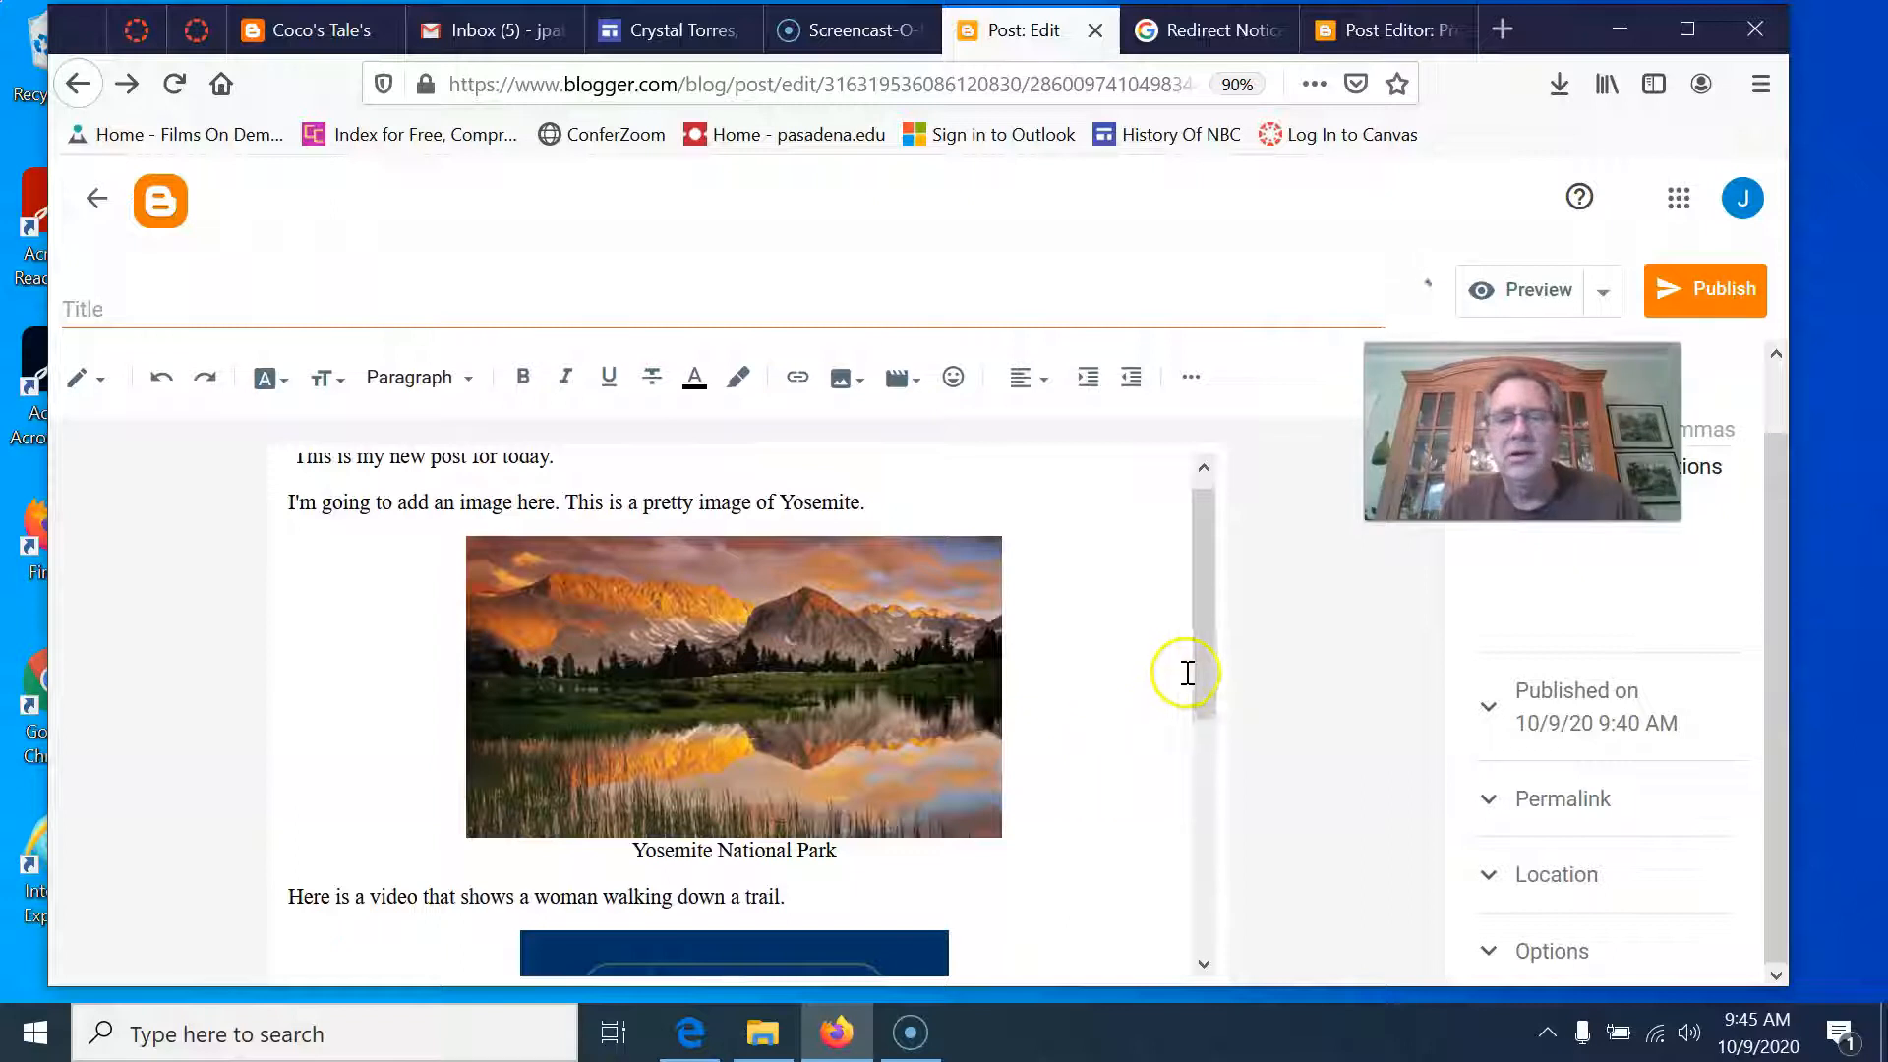
# Look over the inserted trail video's placeholder in the post and place the text cursor on the empty line below it.
pyautogui.moveTo(1198, 630); pyautogui.dragTo(1171, 780)
pyautogui.scroll(-2, 790, 883)
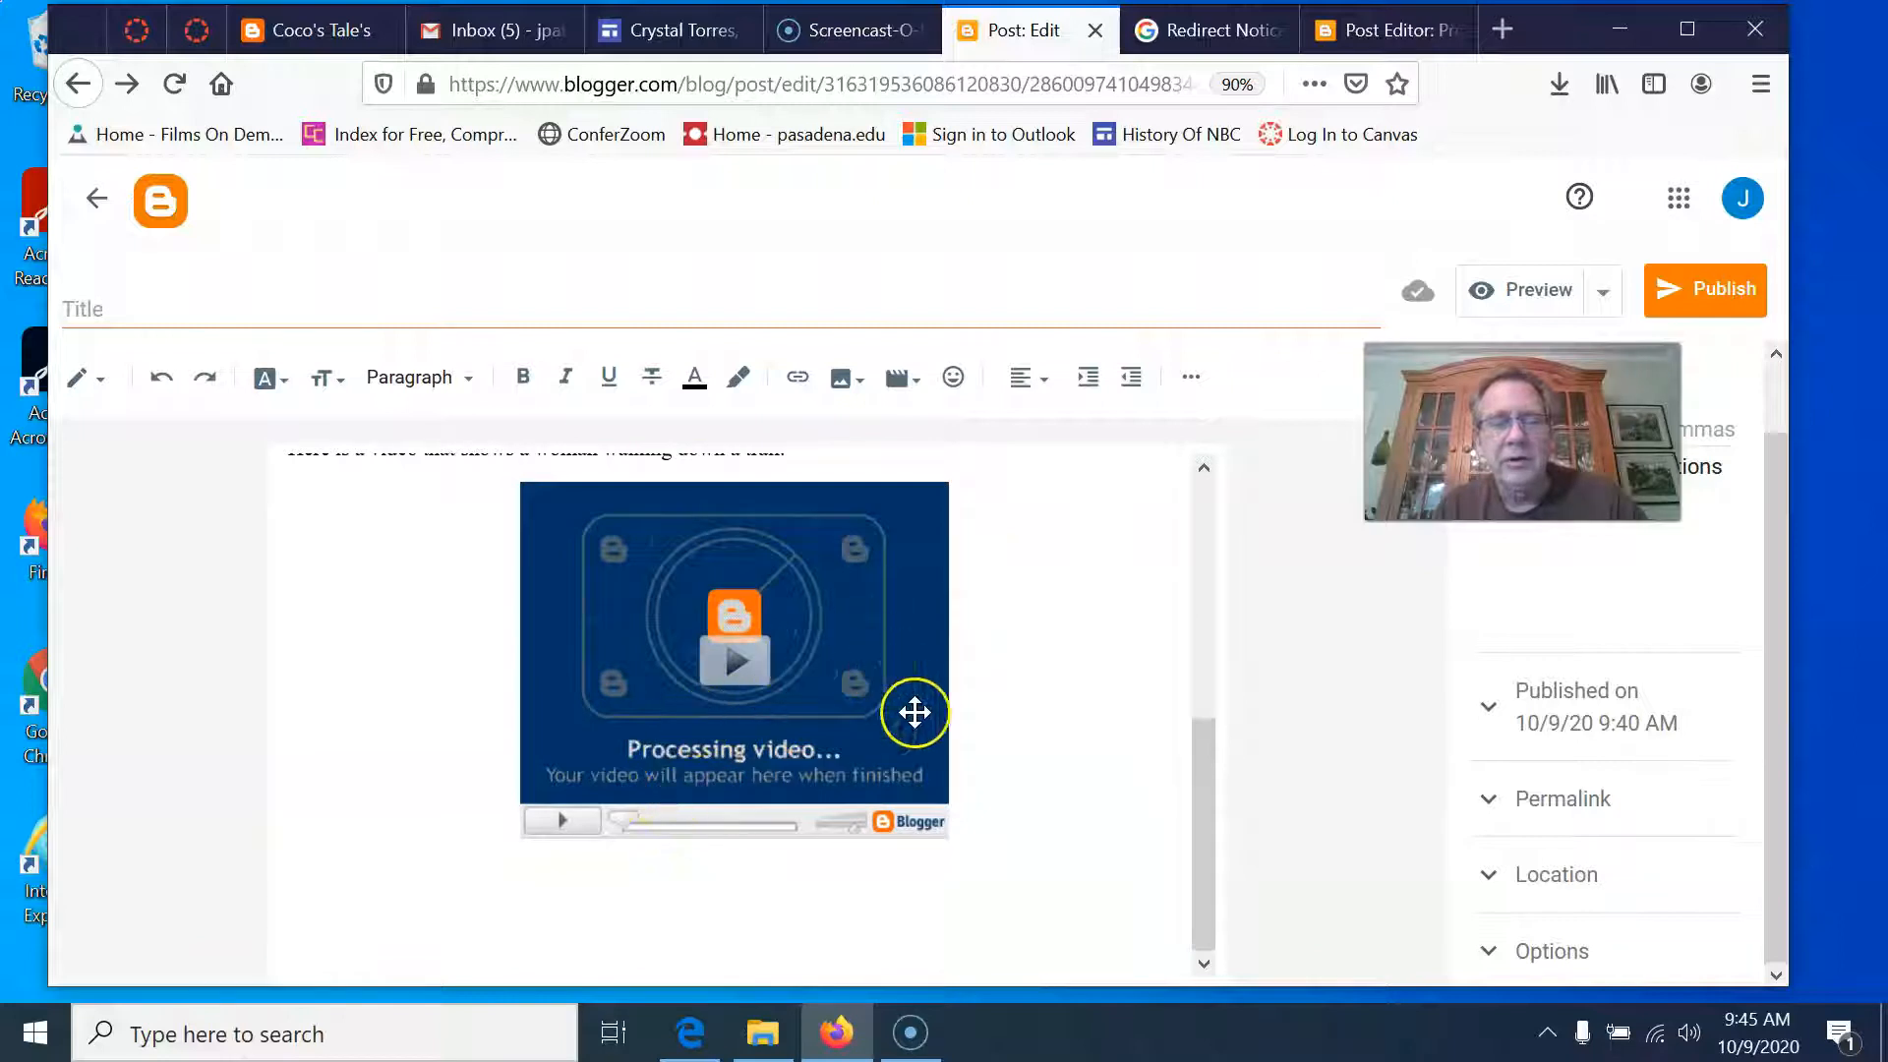
pyautogui.scroll(2, 945, 806)
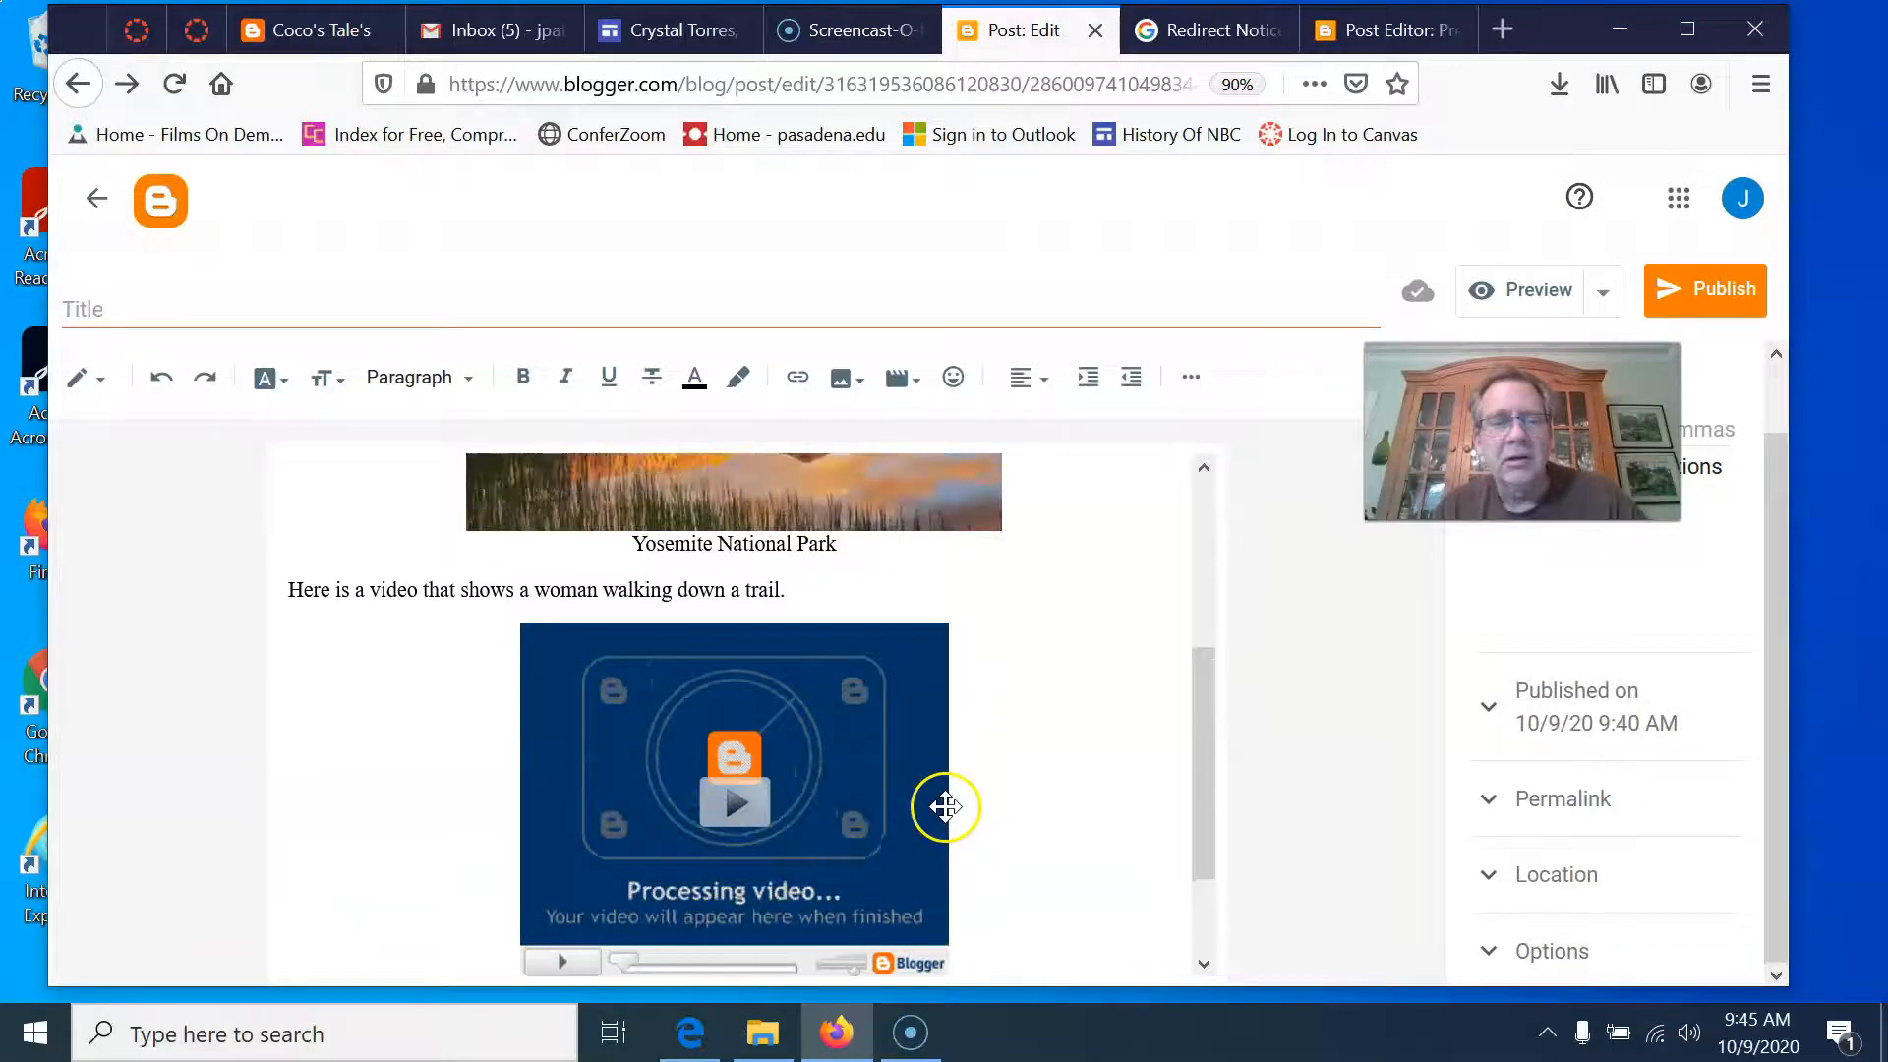
pyautogui.scroll(-2, 942, 807)
pyautogui.click(812, 736)
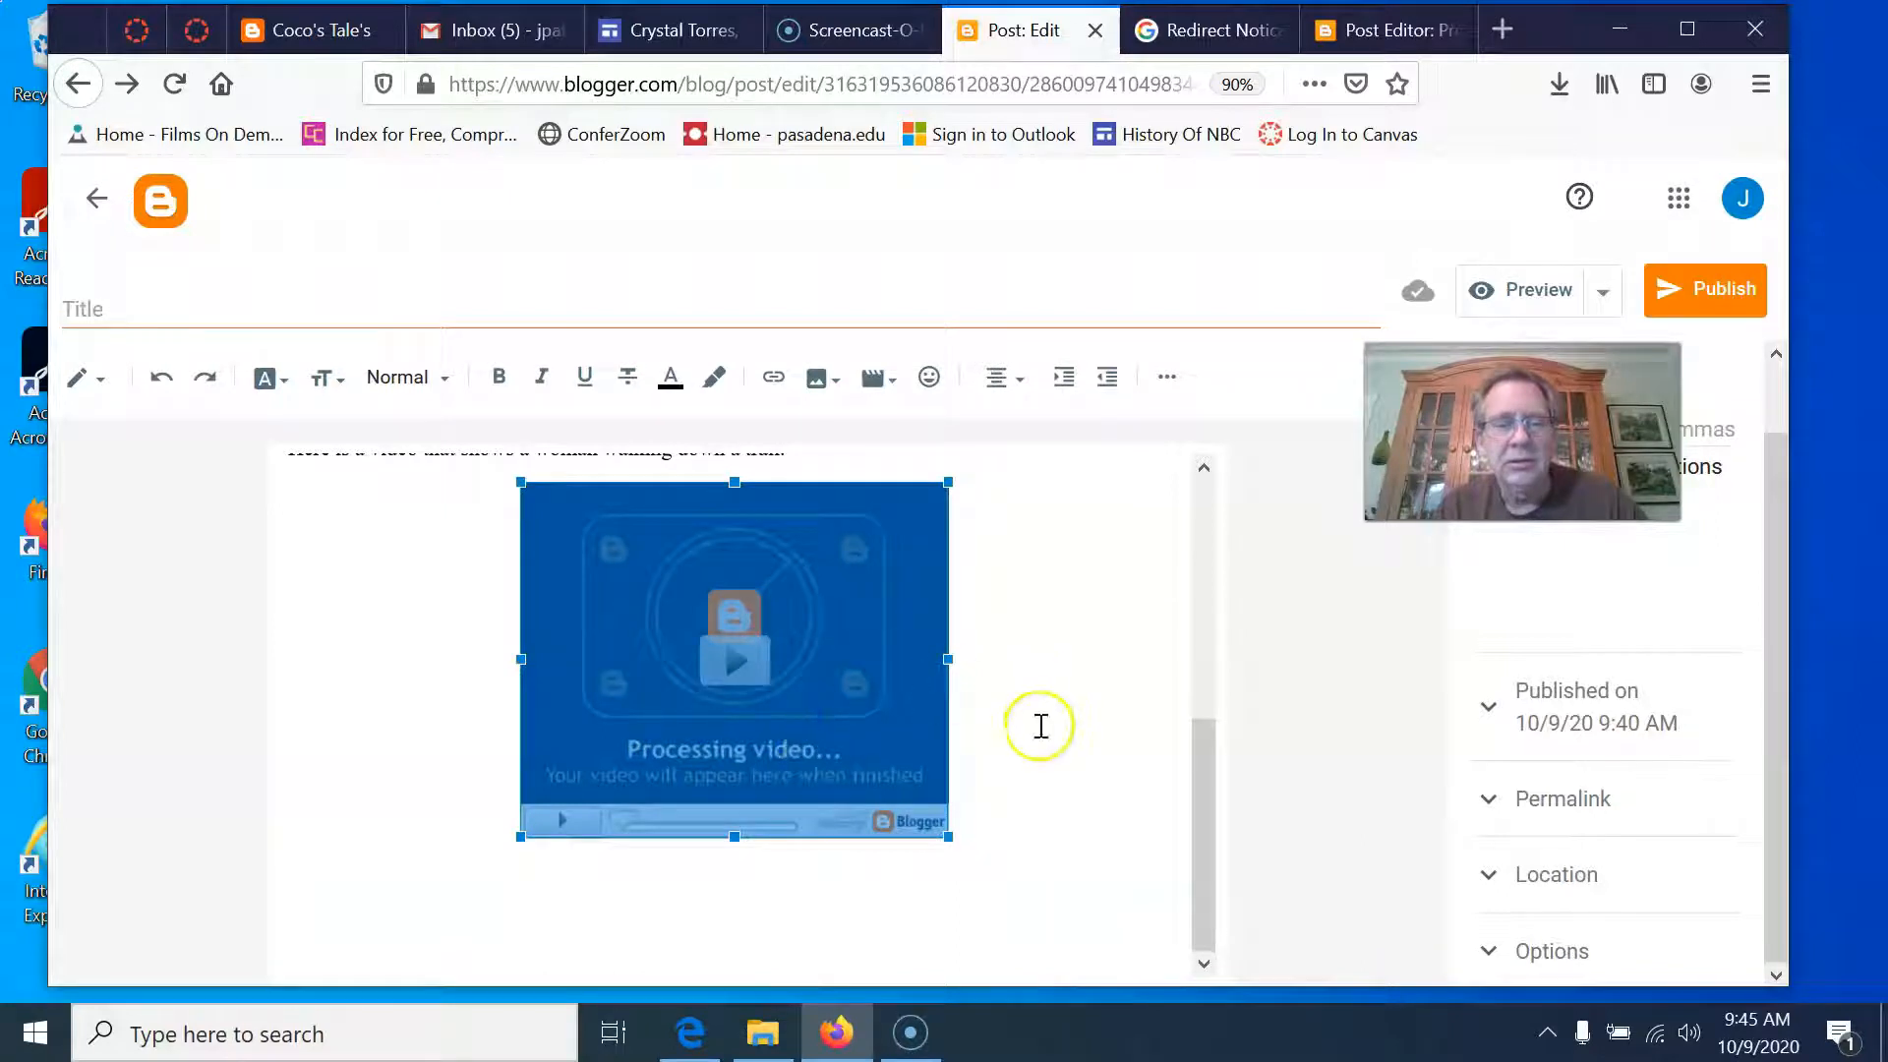
pyautogui.click(819, 935)
pyautogui.click(834, 720)
pyautogui.click(382, 900)
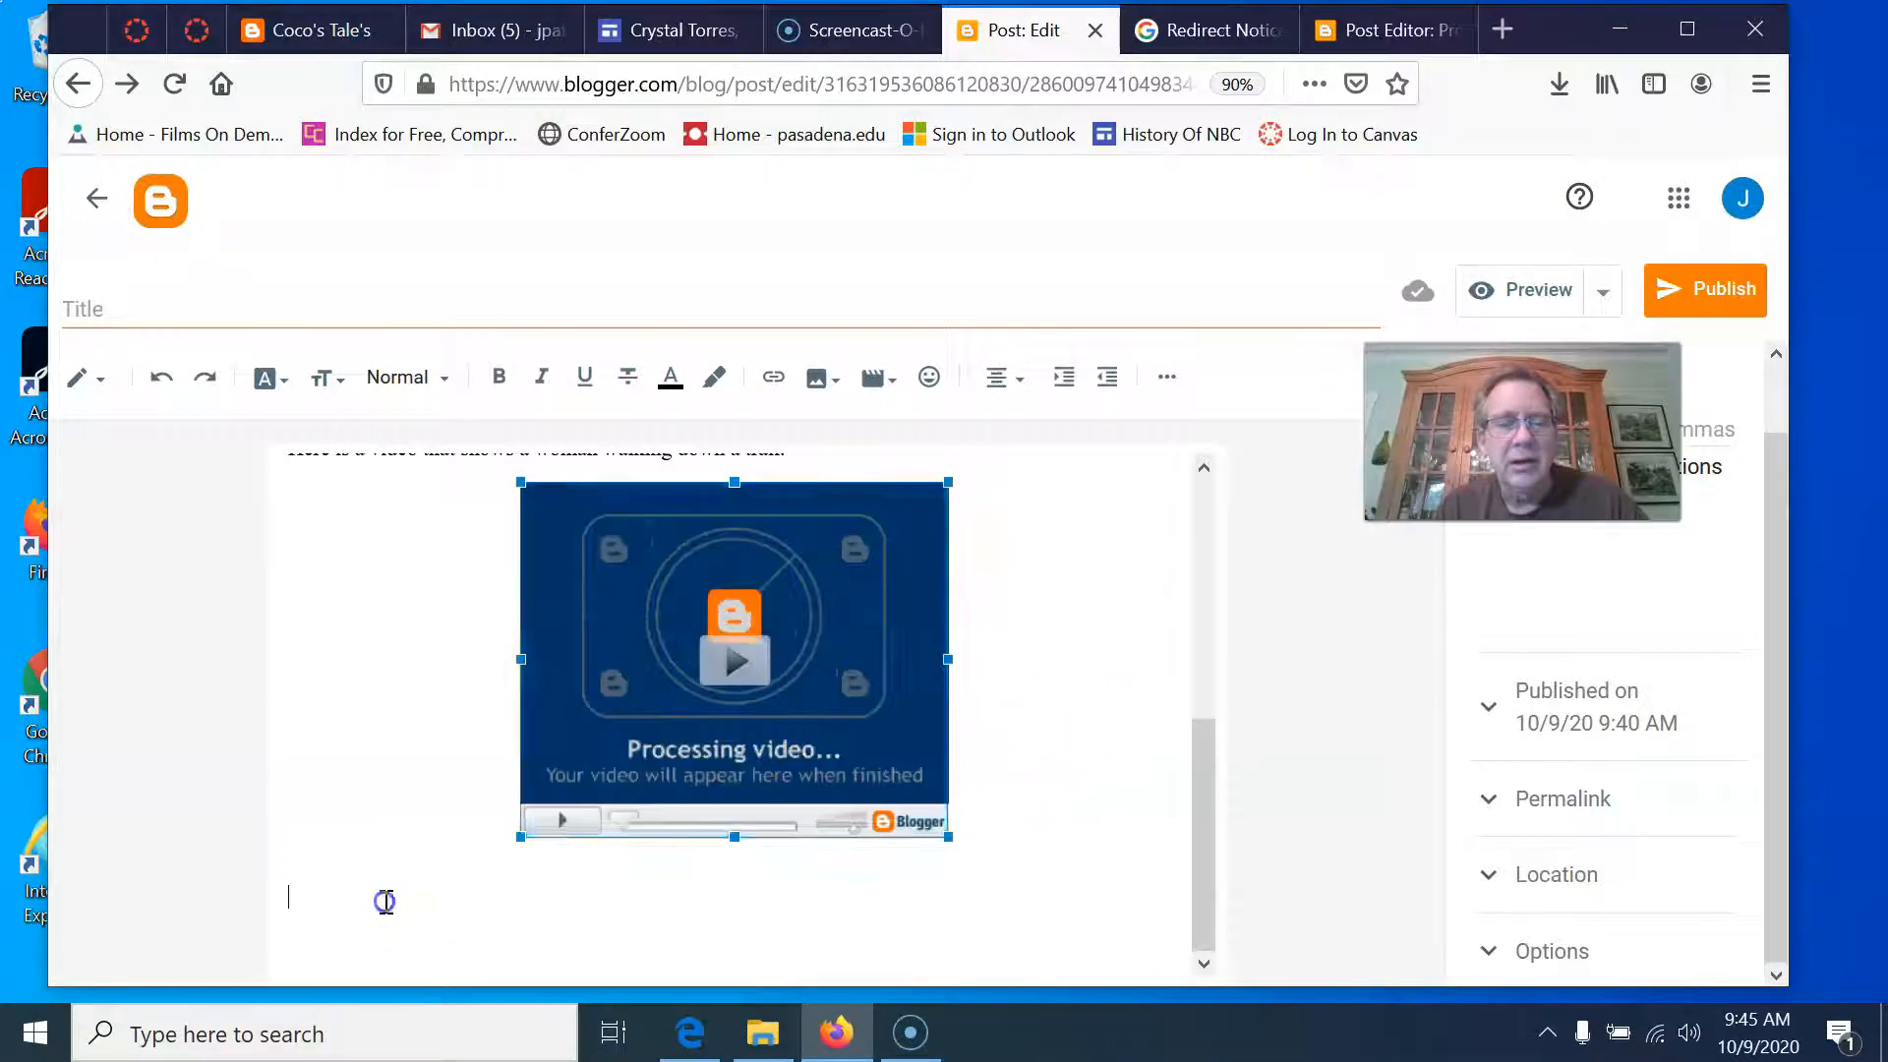
pyautogui.scroll(1, 1015, 813)
pyautogui.scroll(-1, 1132, 735)
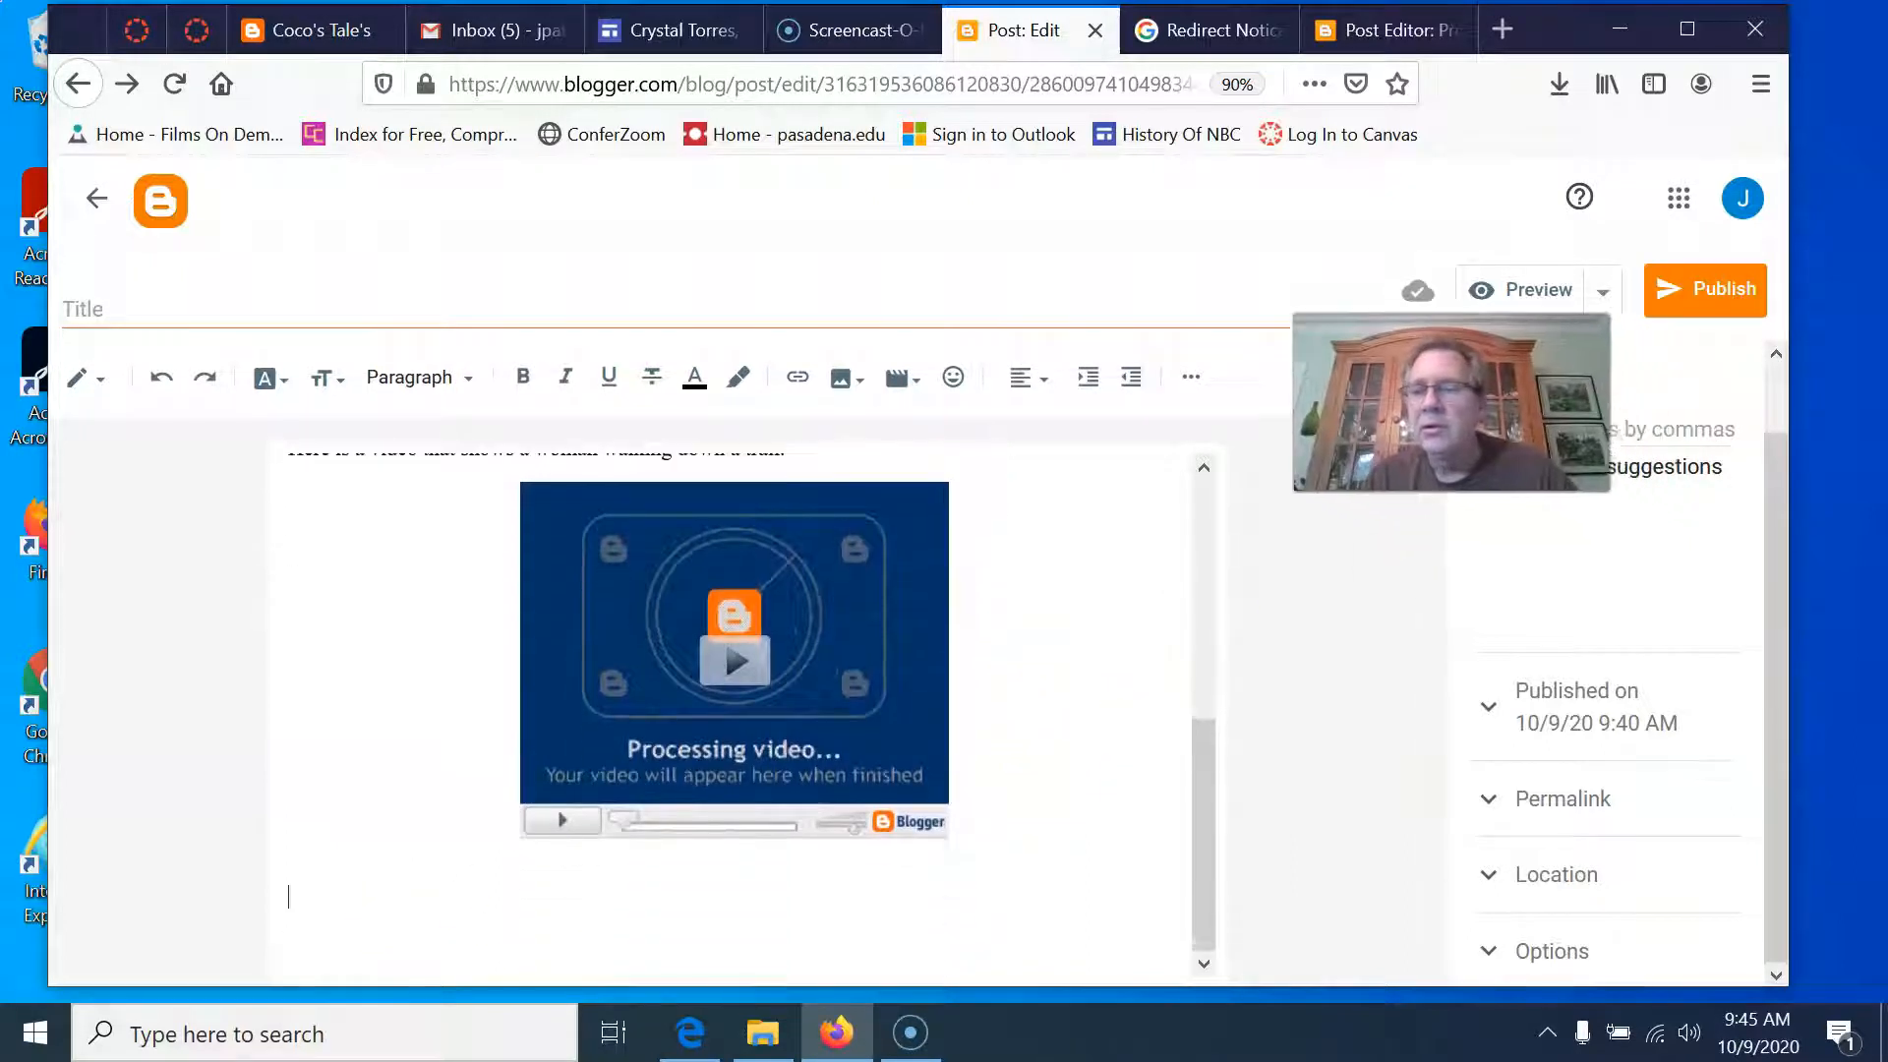
# Open youtube.com in a new browser tab and search for "steely dan babylon sisters live".
pyautogui.click(1504, 30)
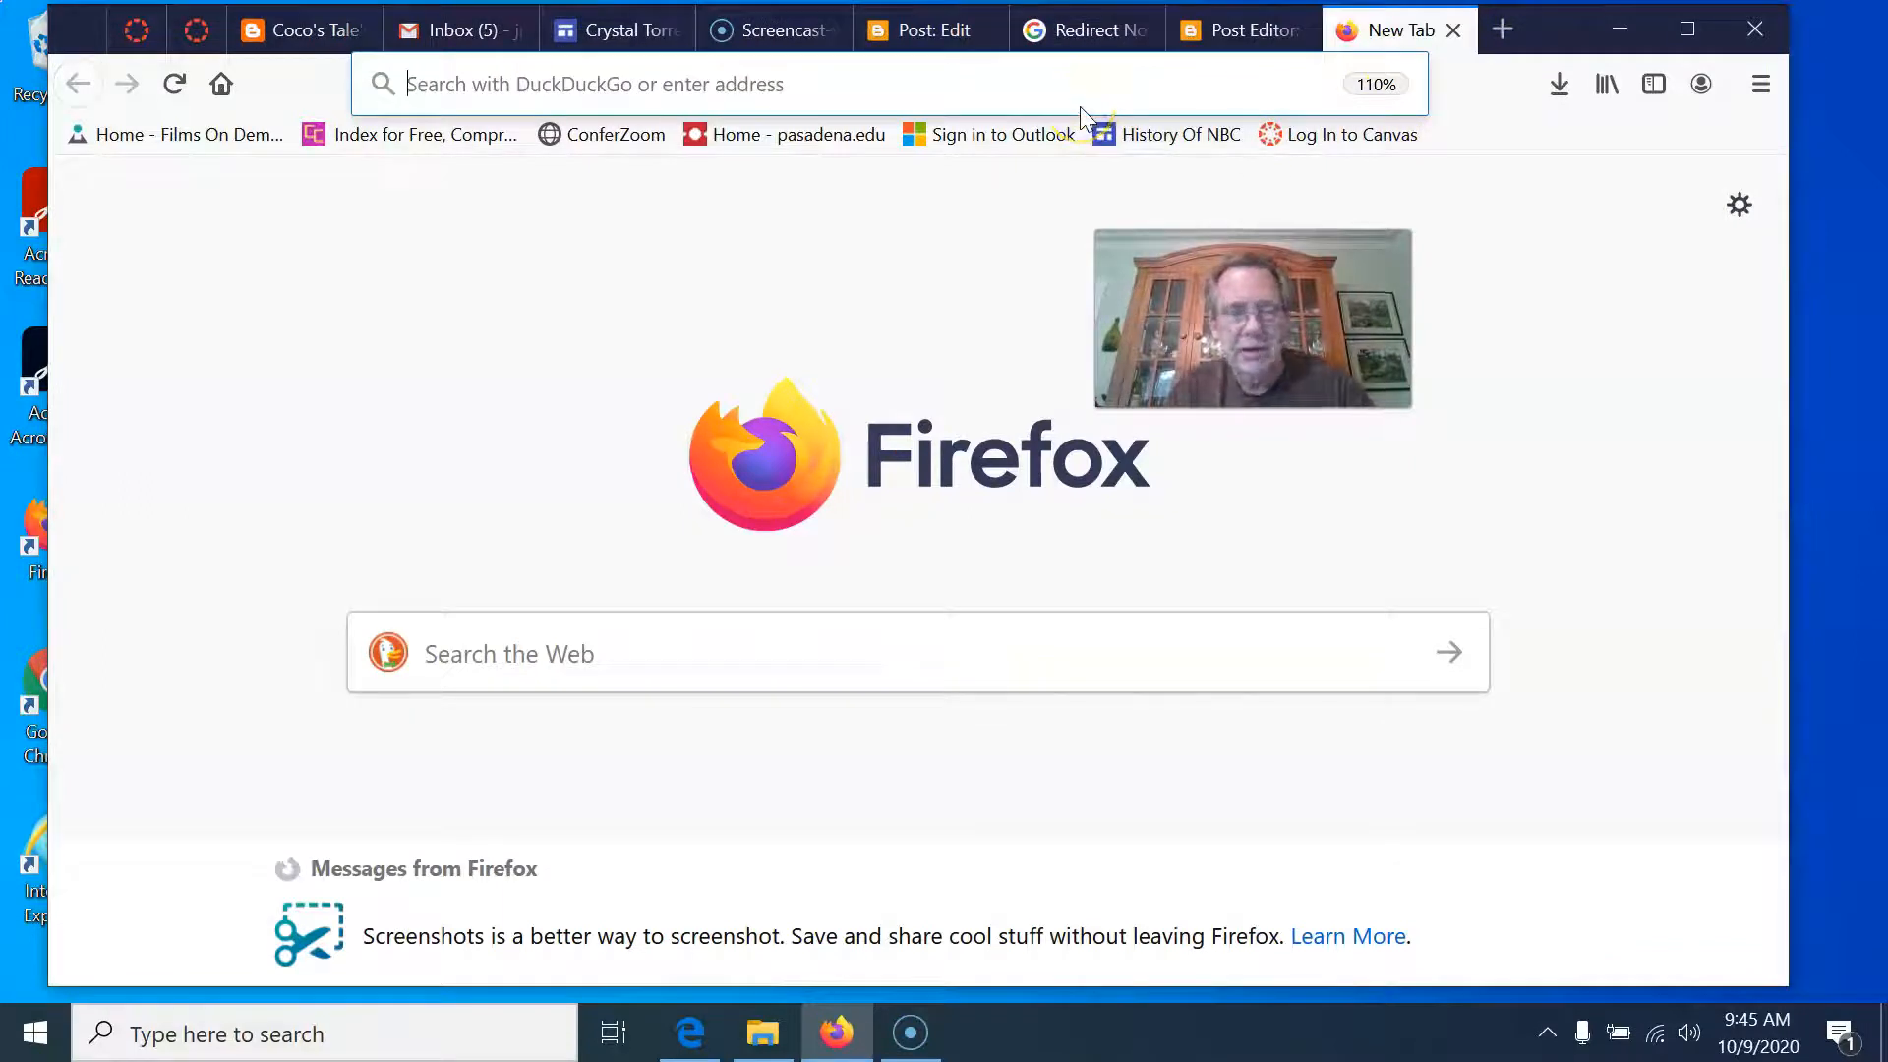
pyautogui.write('youtube.com')
pyautogui.press('Return')
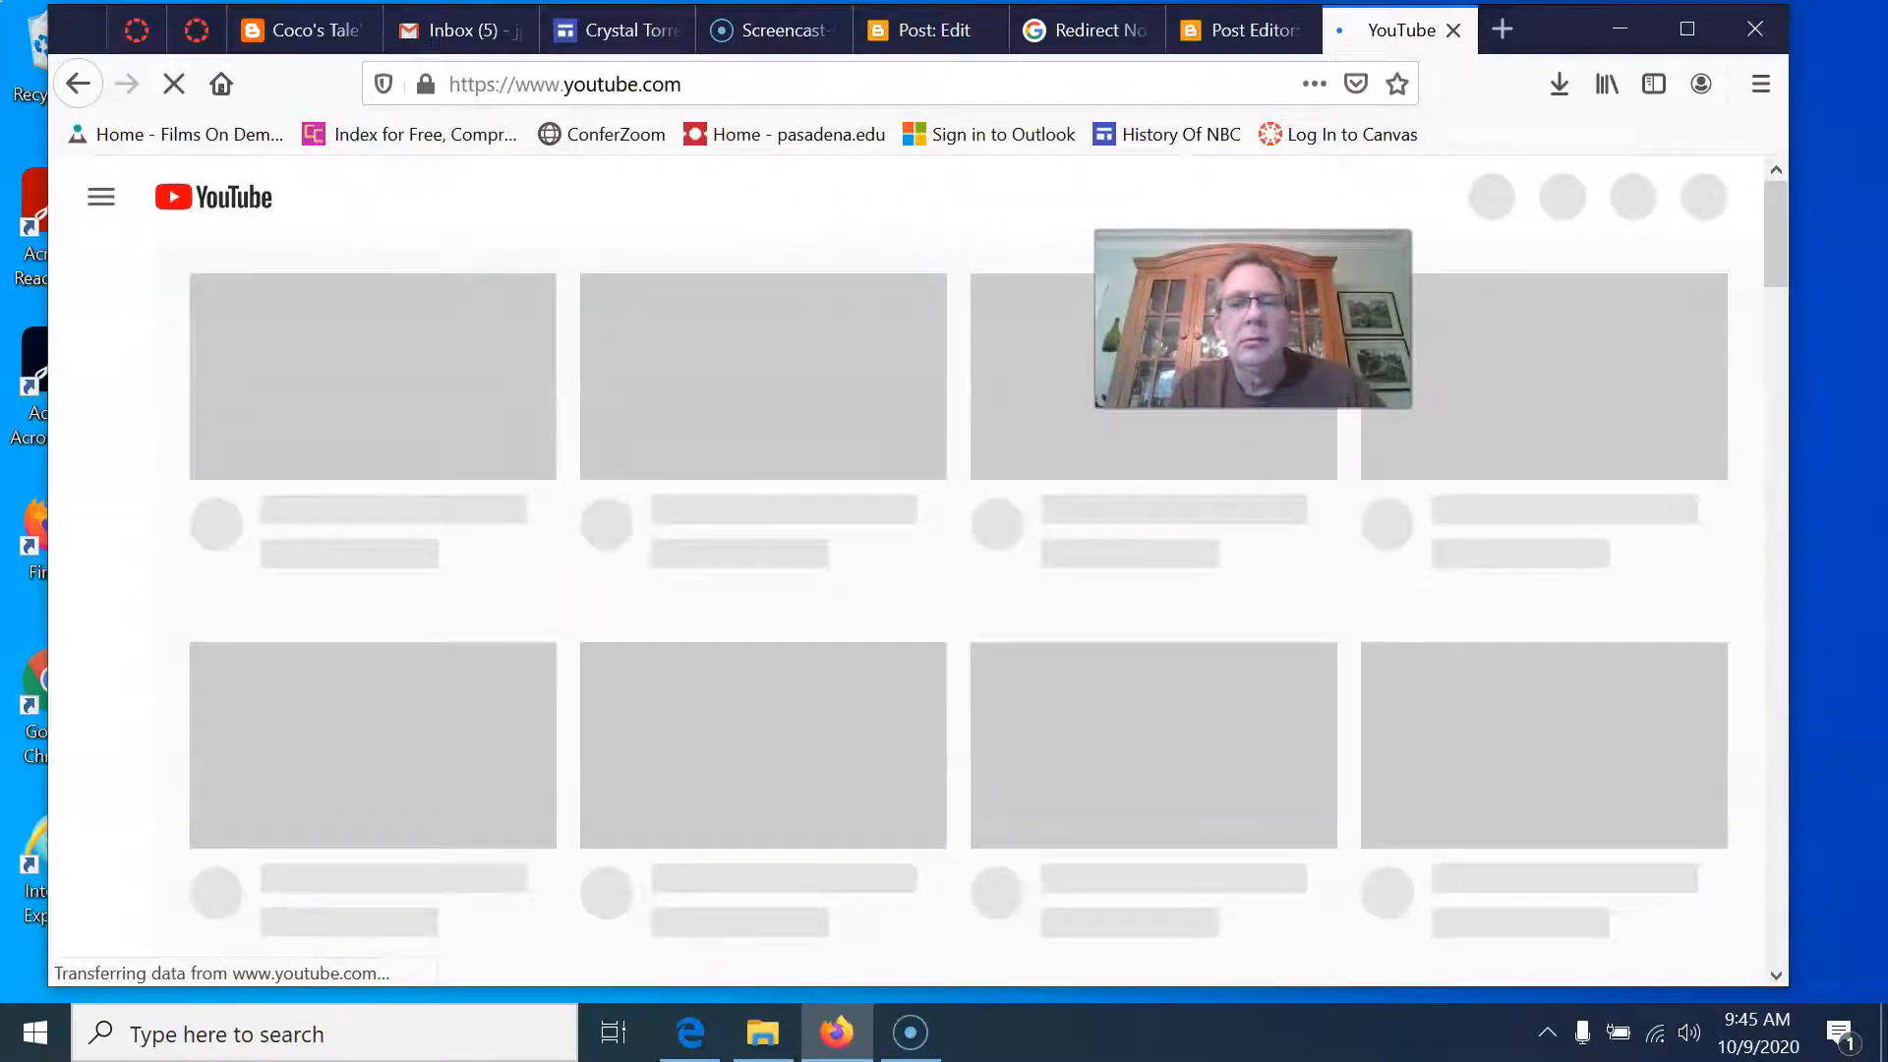
pyautogui.moveTo(1110, 319); pyautogui.dragTo(1137, 406)
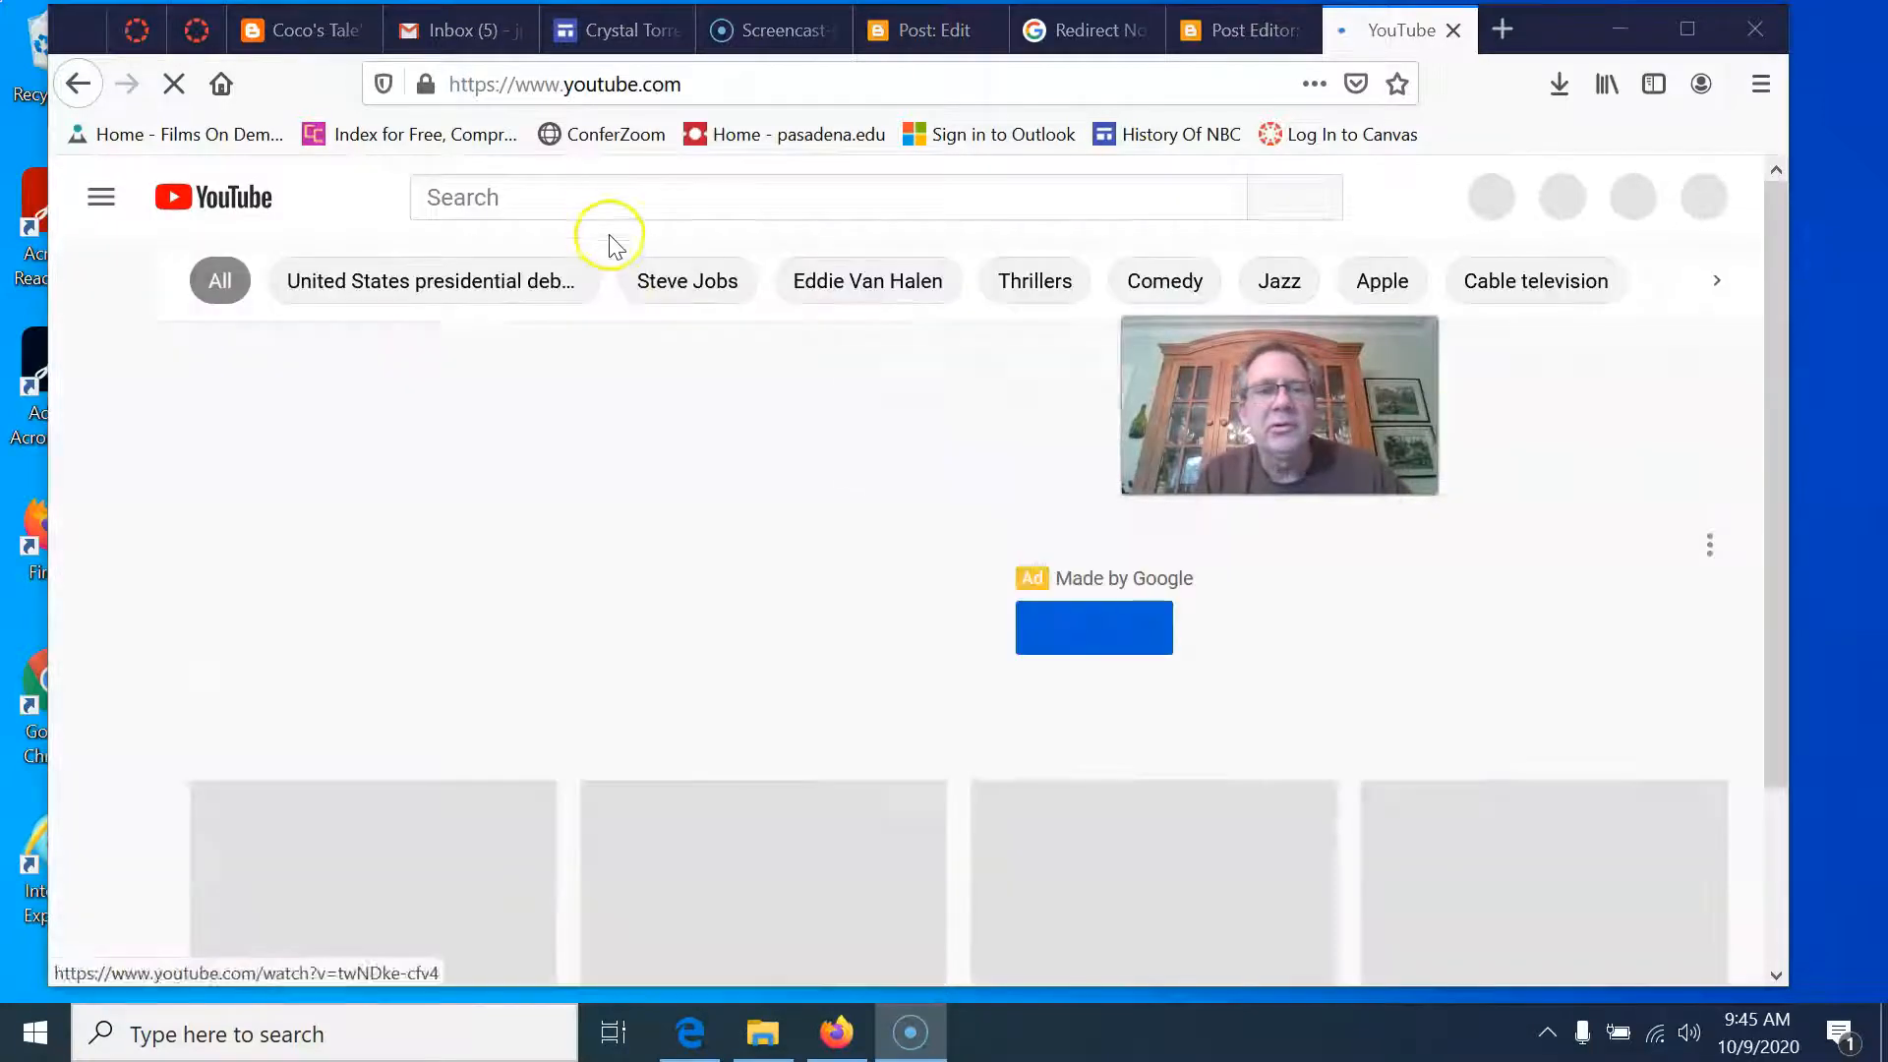
pyautogui.click(603, 194)
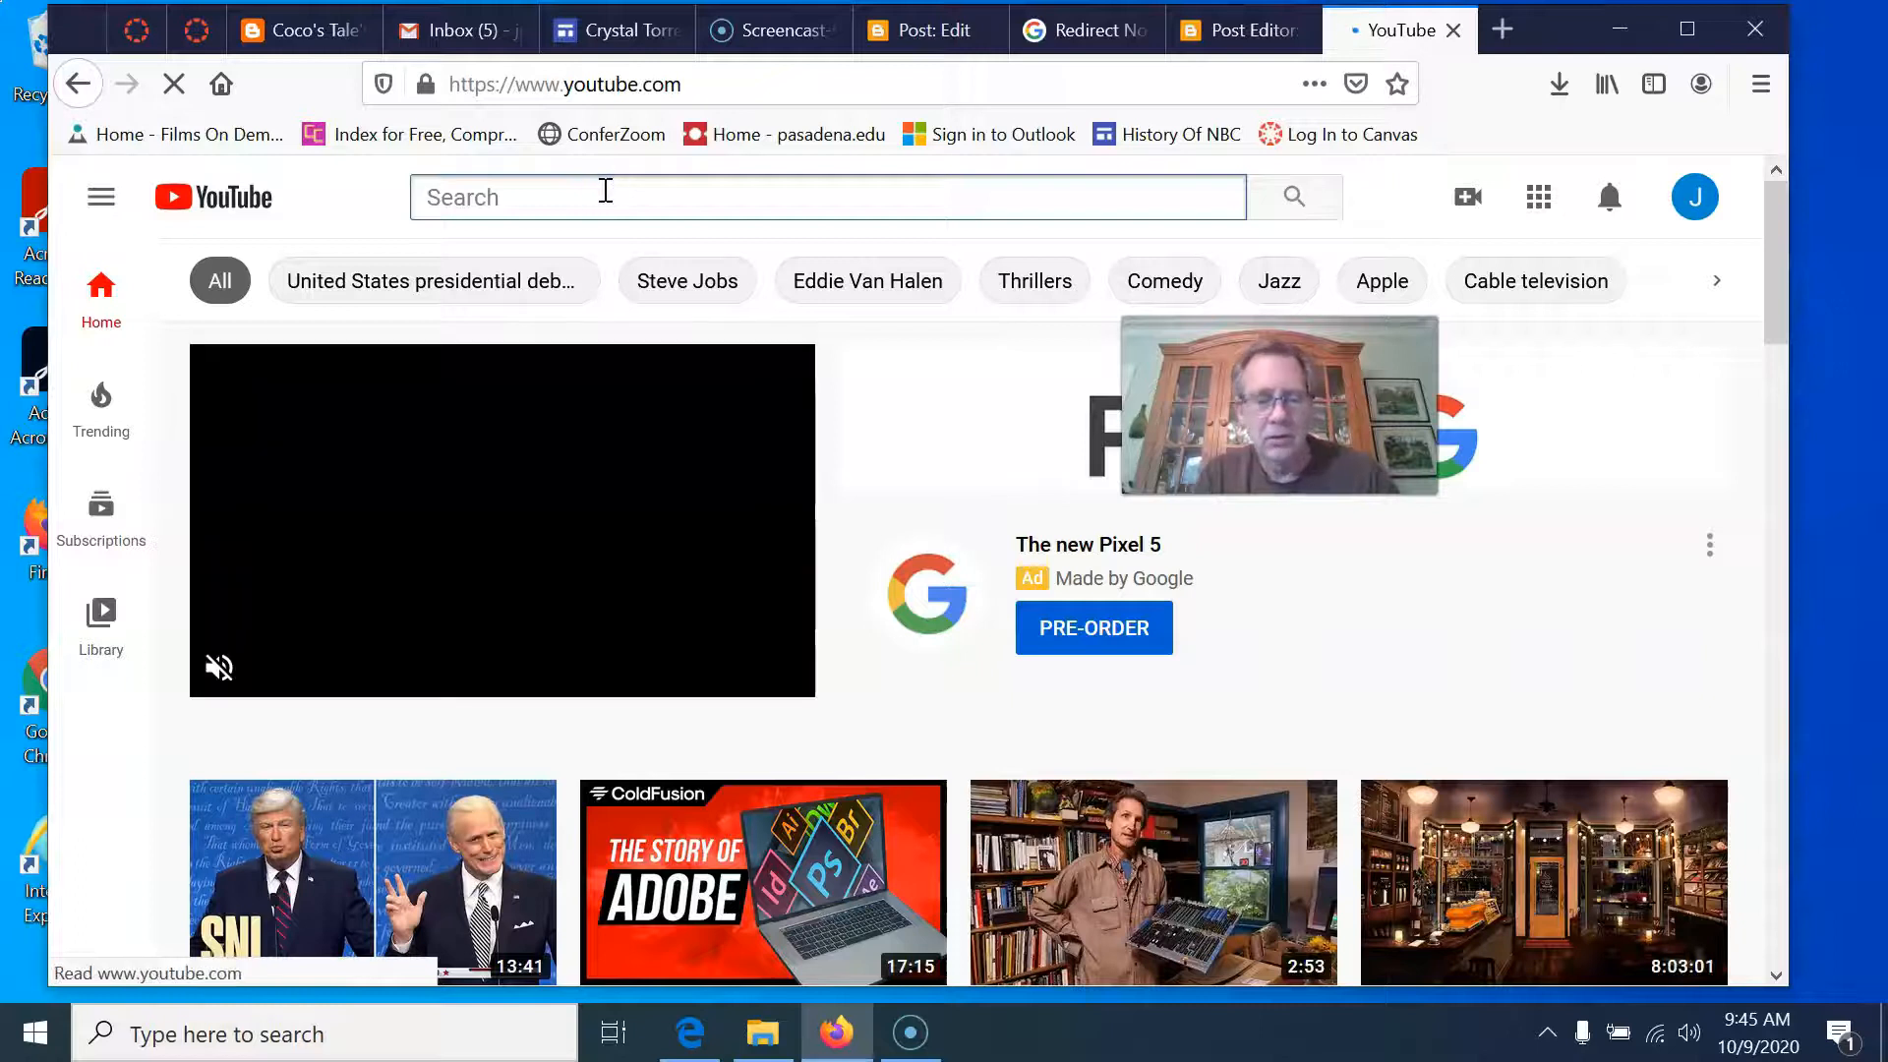
pyautogui.write('steely')
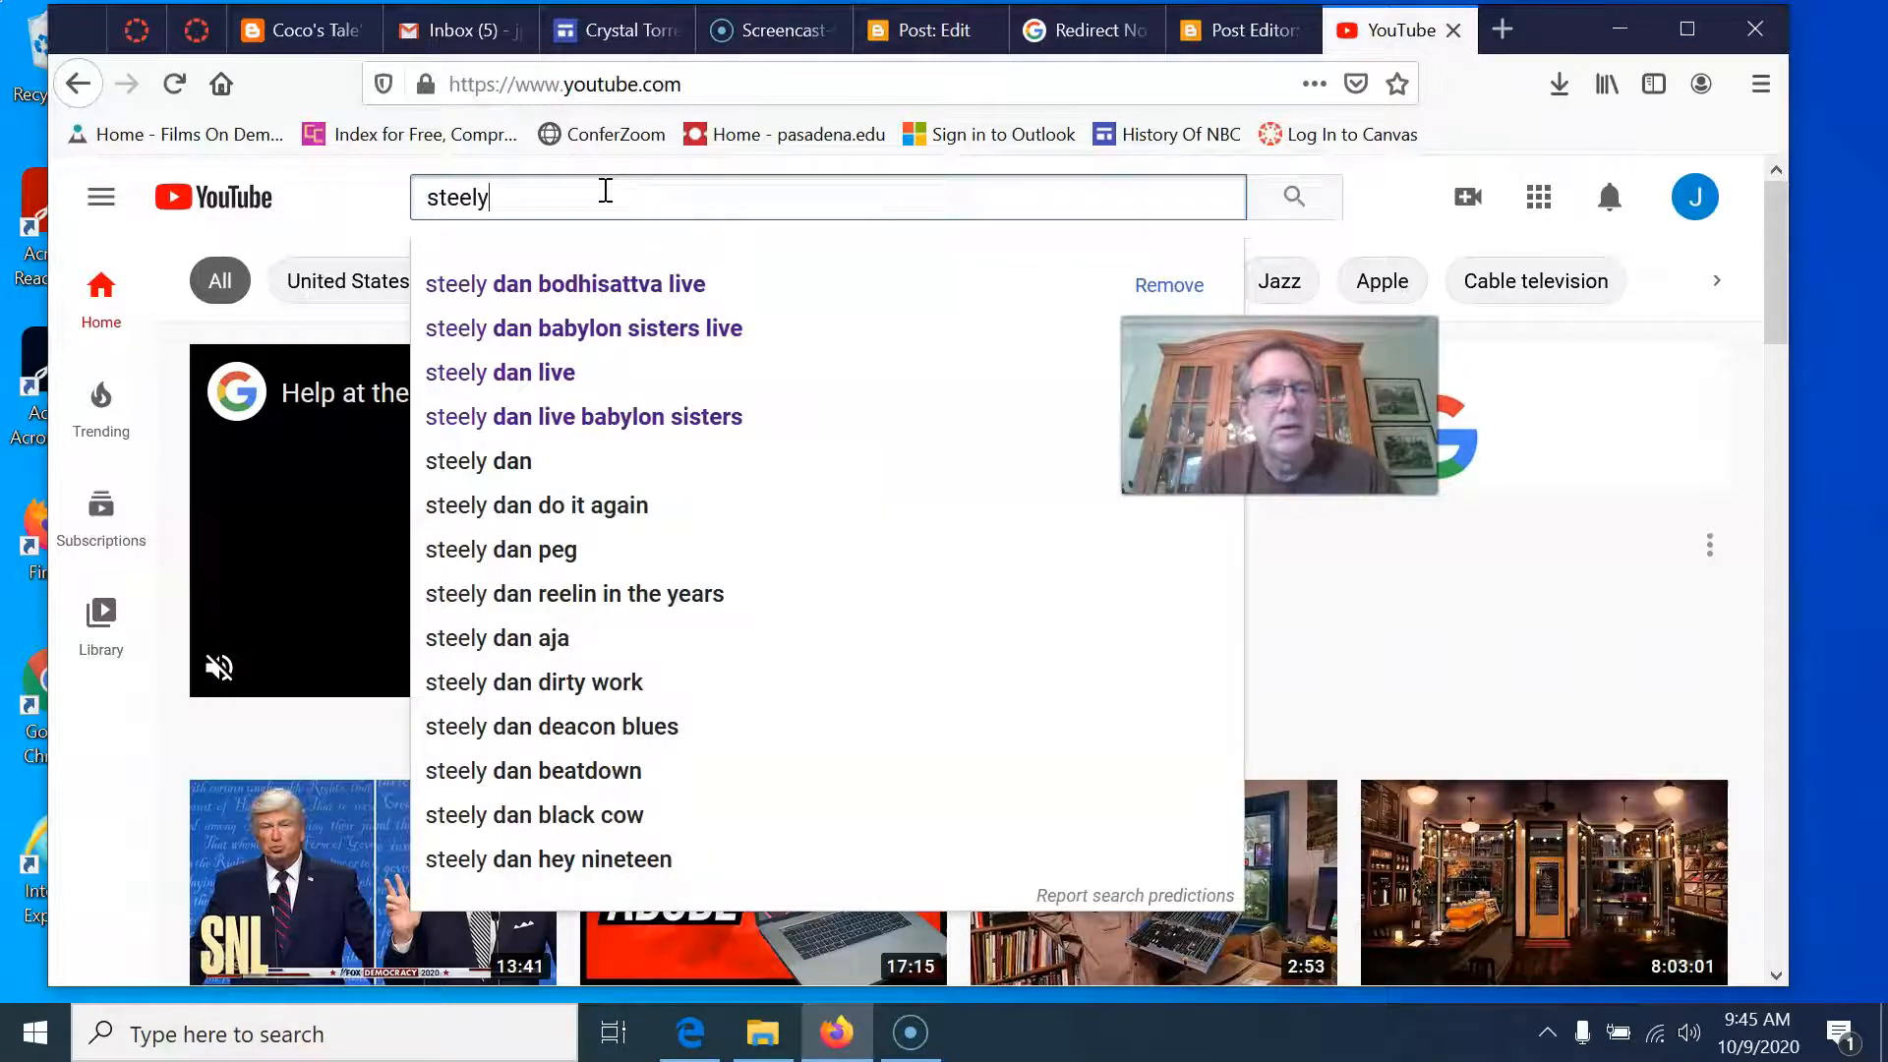
pyautogui.click(556, 332)
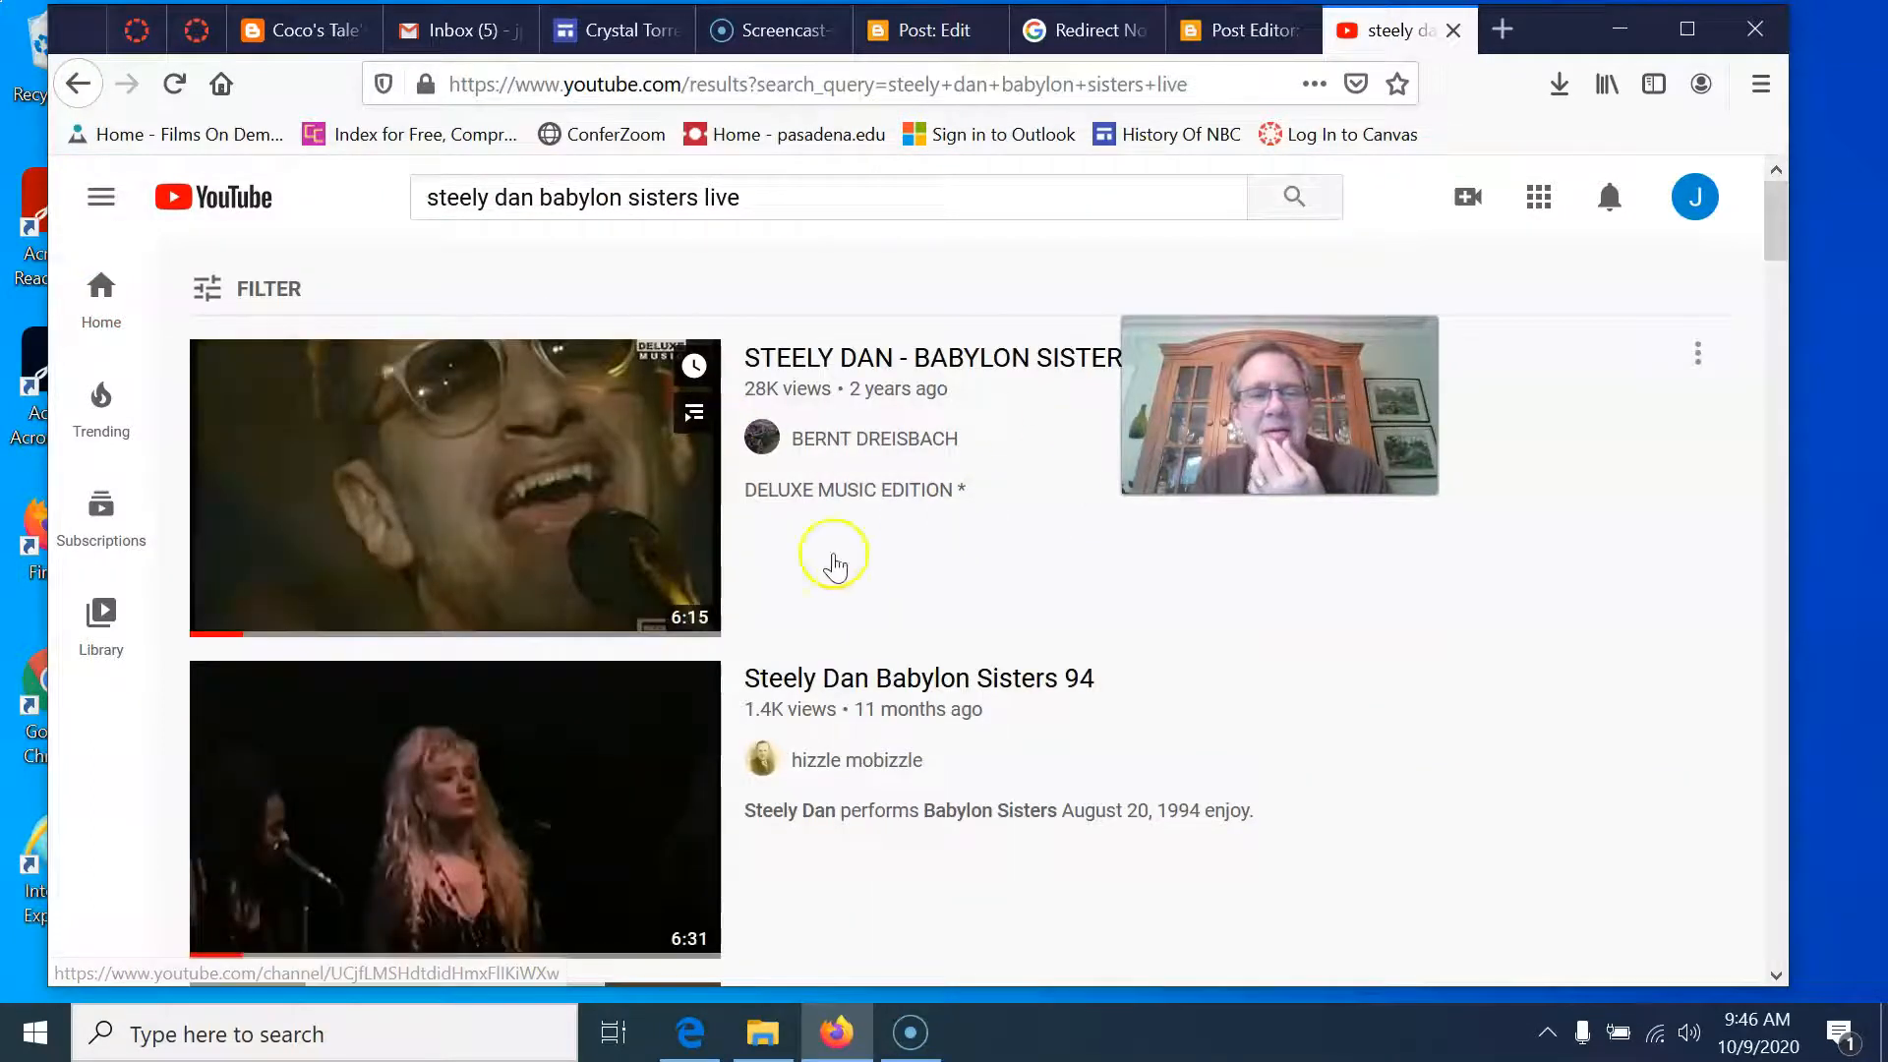
# Look through the search results and open the video "STEELY DAN 25FEB19 London 13 Babylon Sisters".
pyautogui.scroll(-2, 629, 698)
pyautogui.scroll(-2, 630, 708)
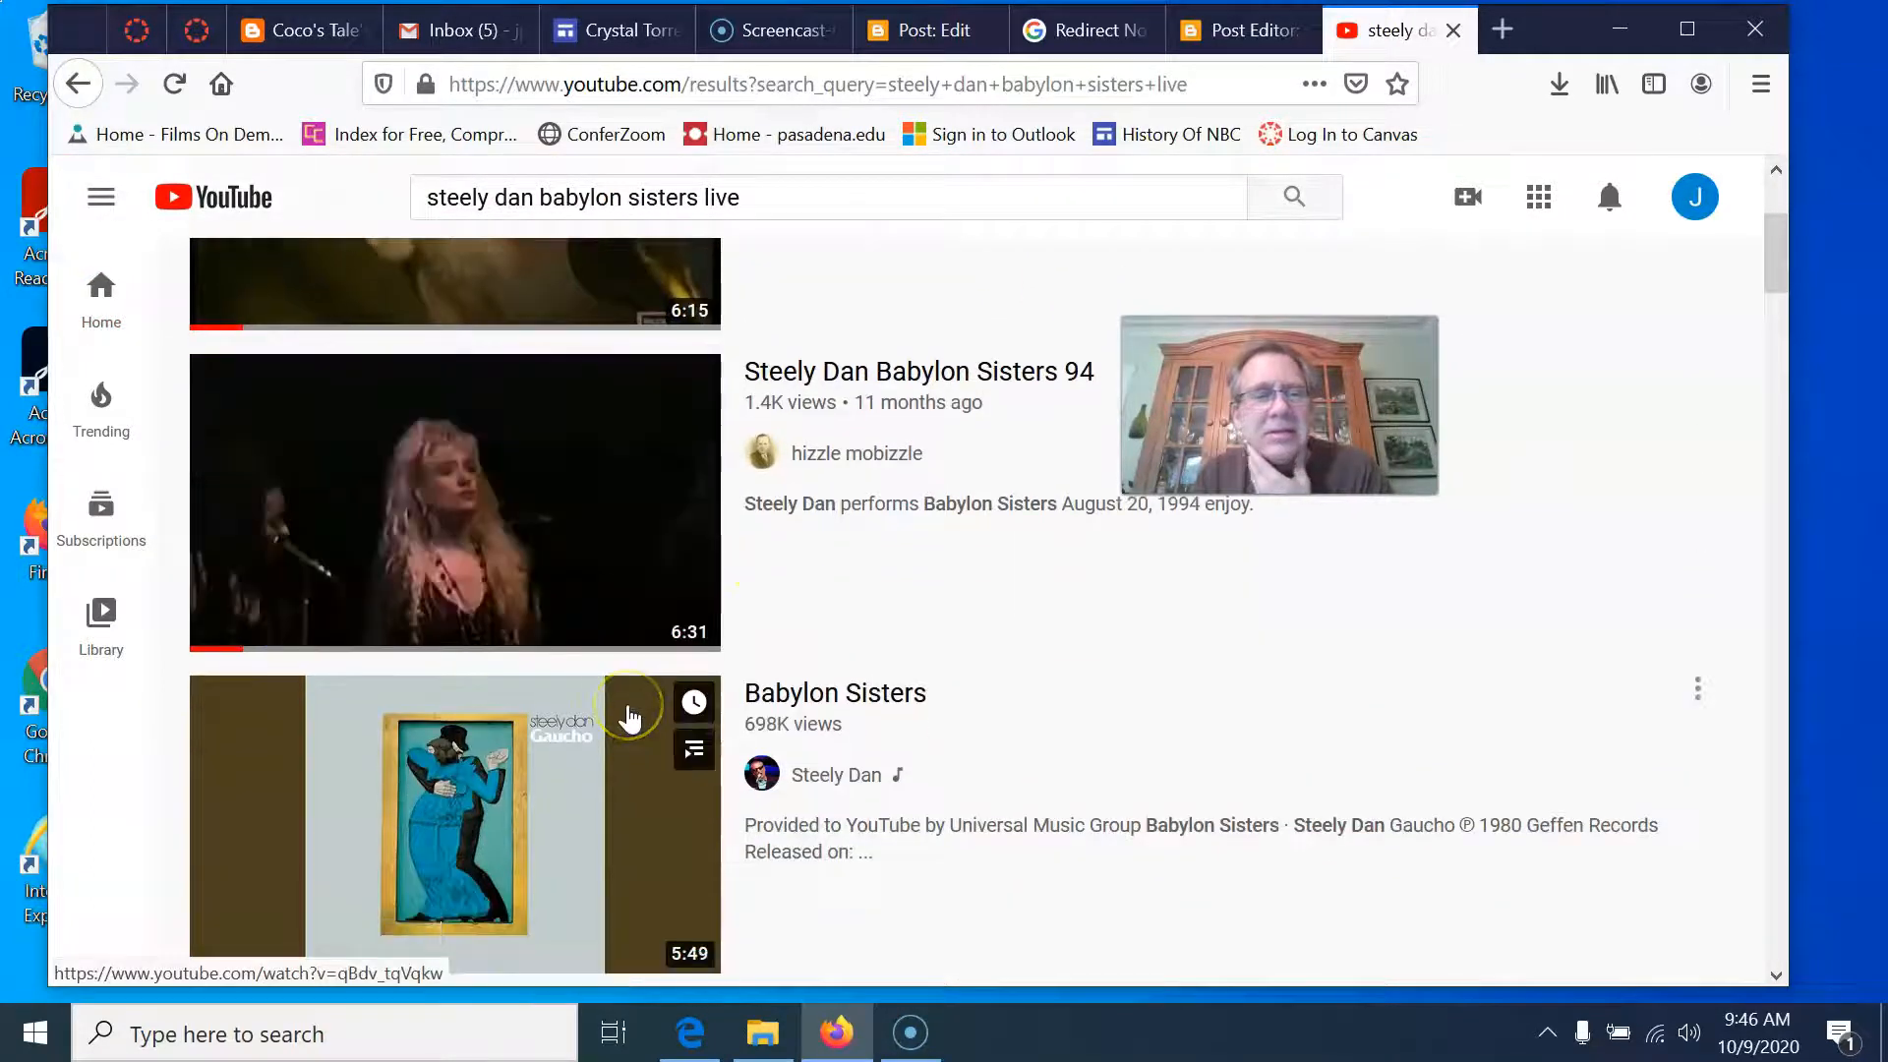
pyautogui.scroll(2, 628, 713)
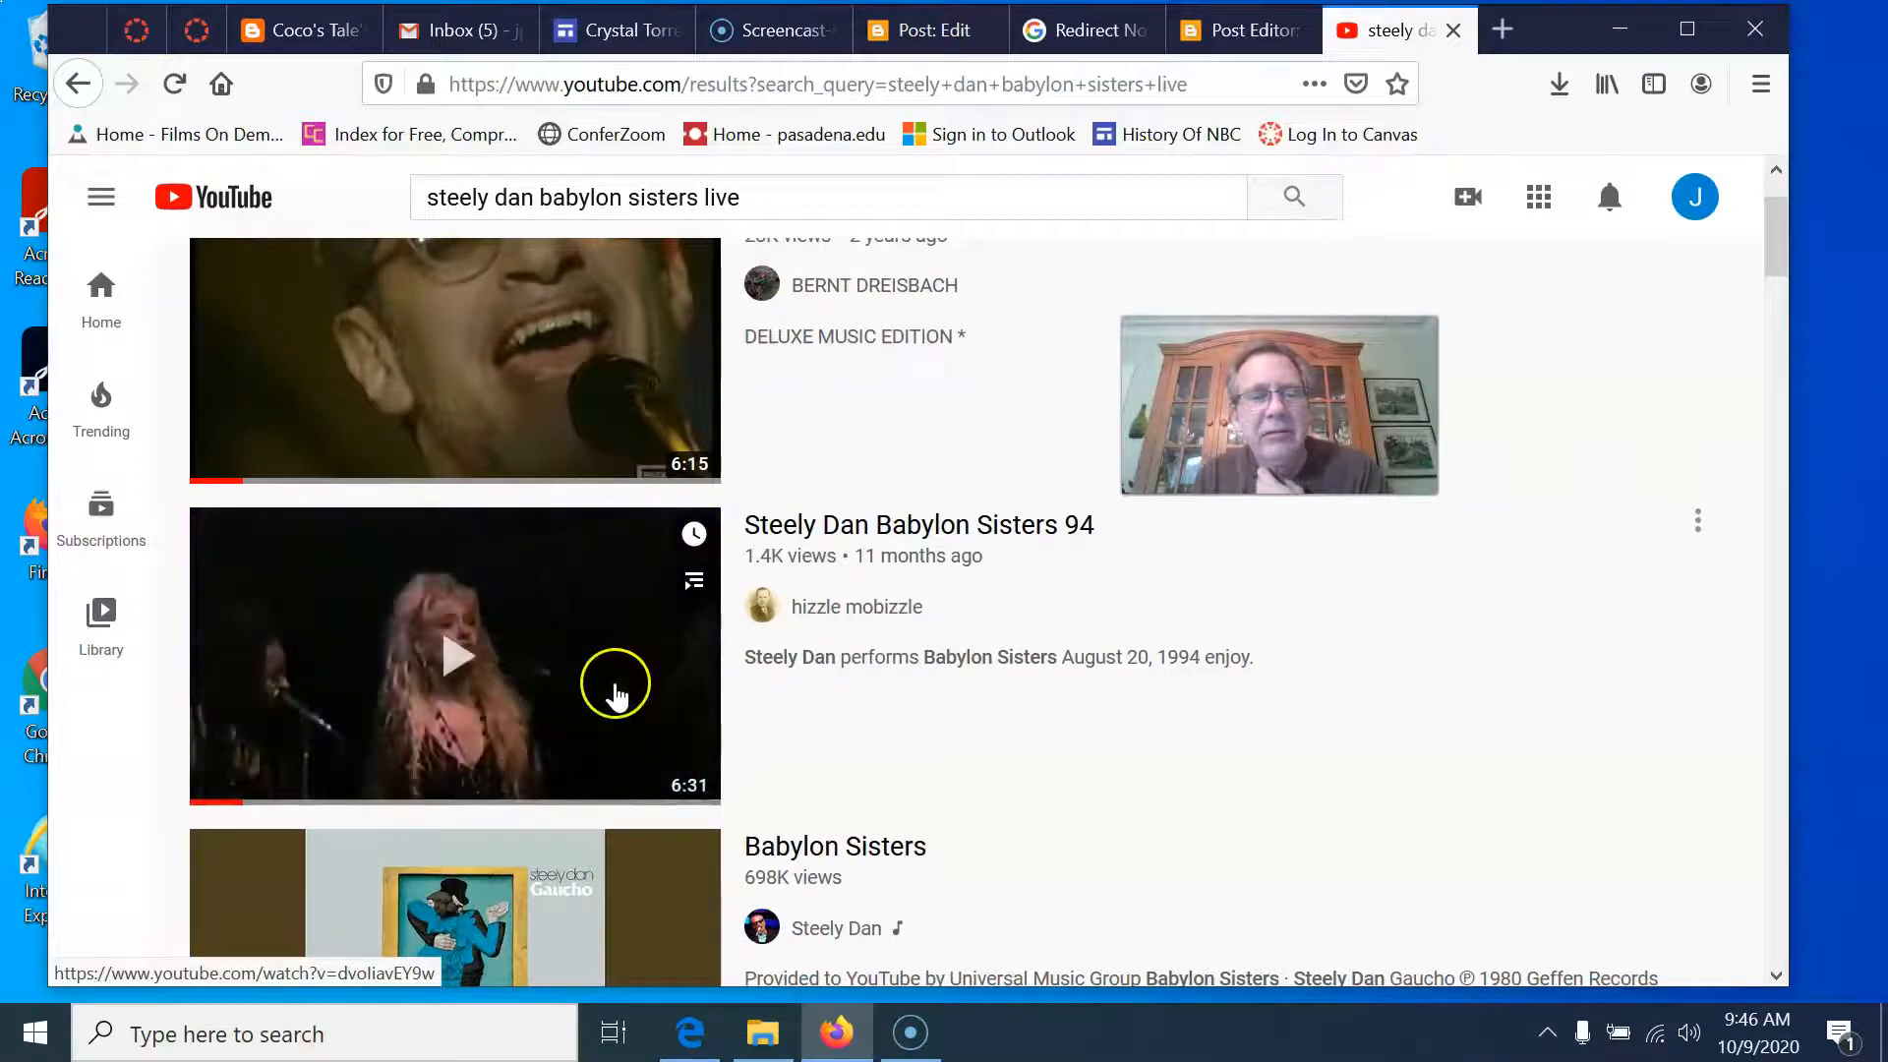
pyautogui.scroll(2, 615, 696)
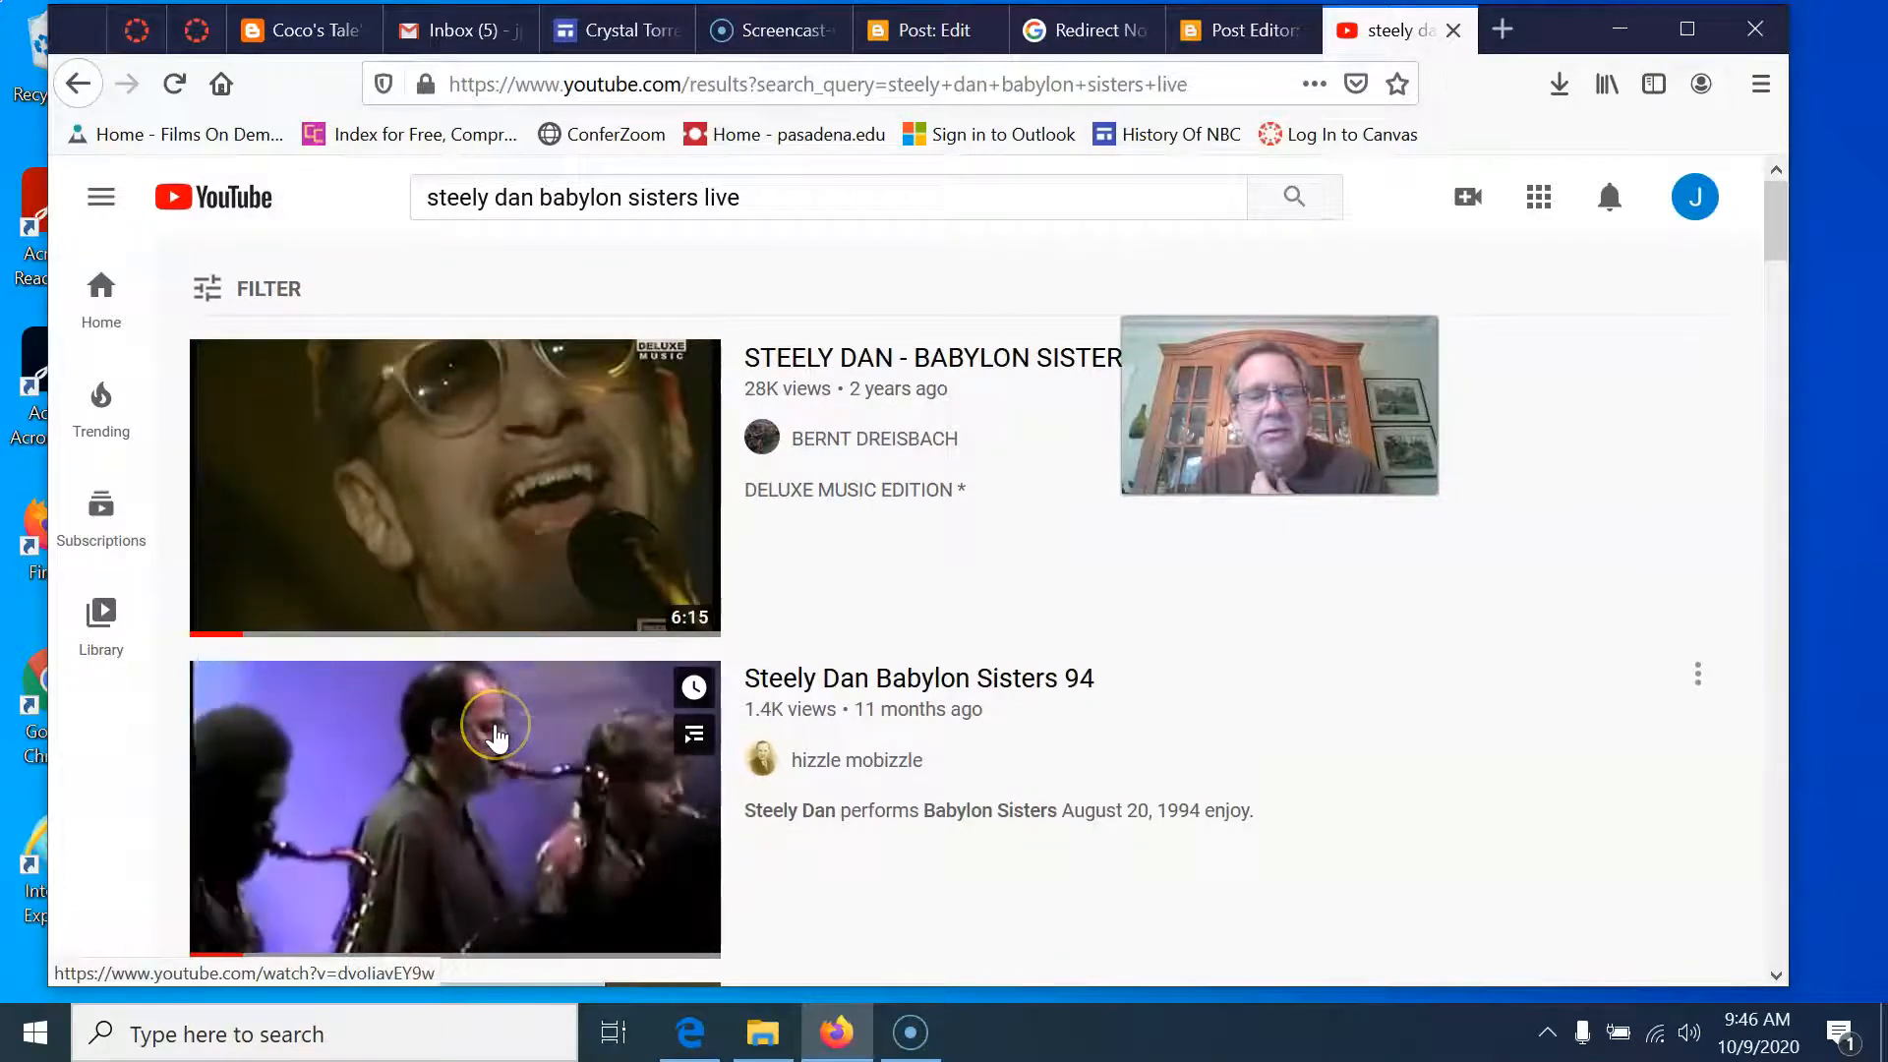
pyautogui.scroll(-3, 493, 727)
pyautogui.scroll(-8, 494, 732)
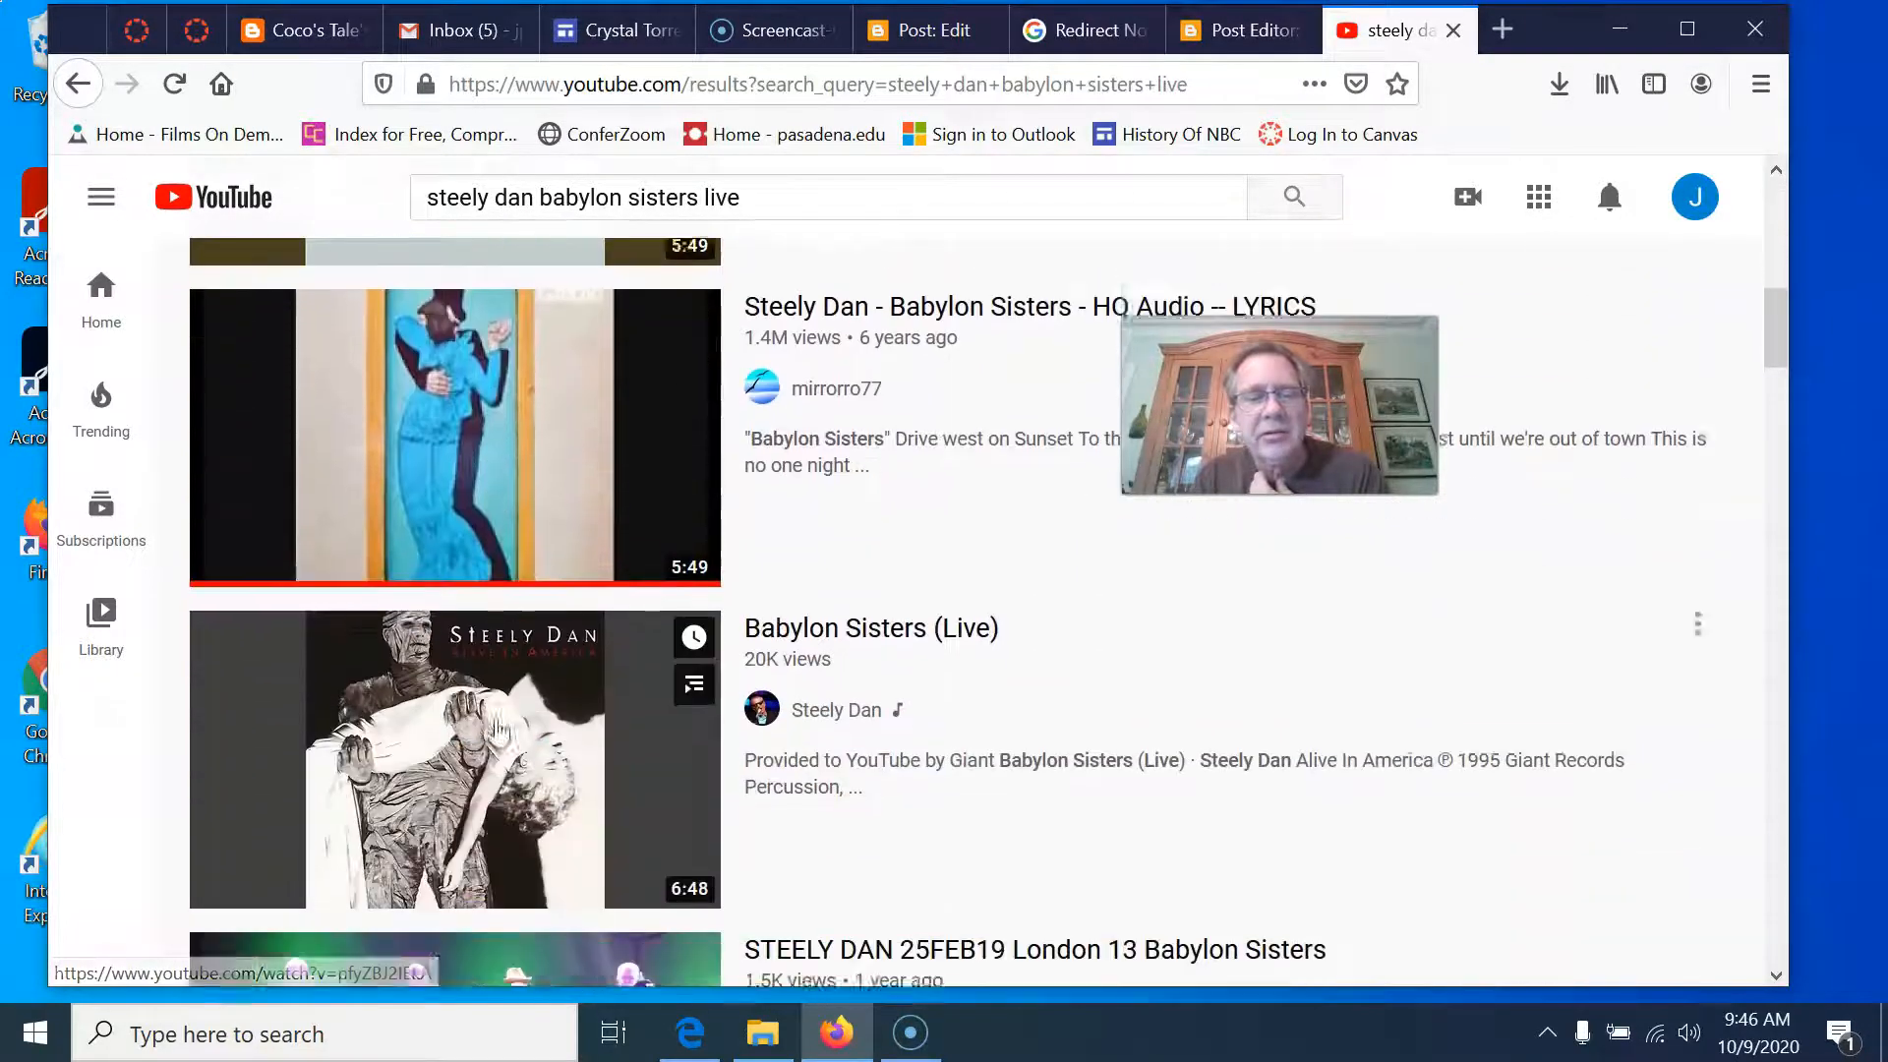
pyautogui.scroll(-4, 499, 732)
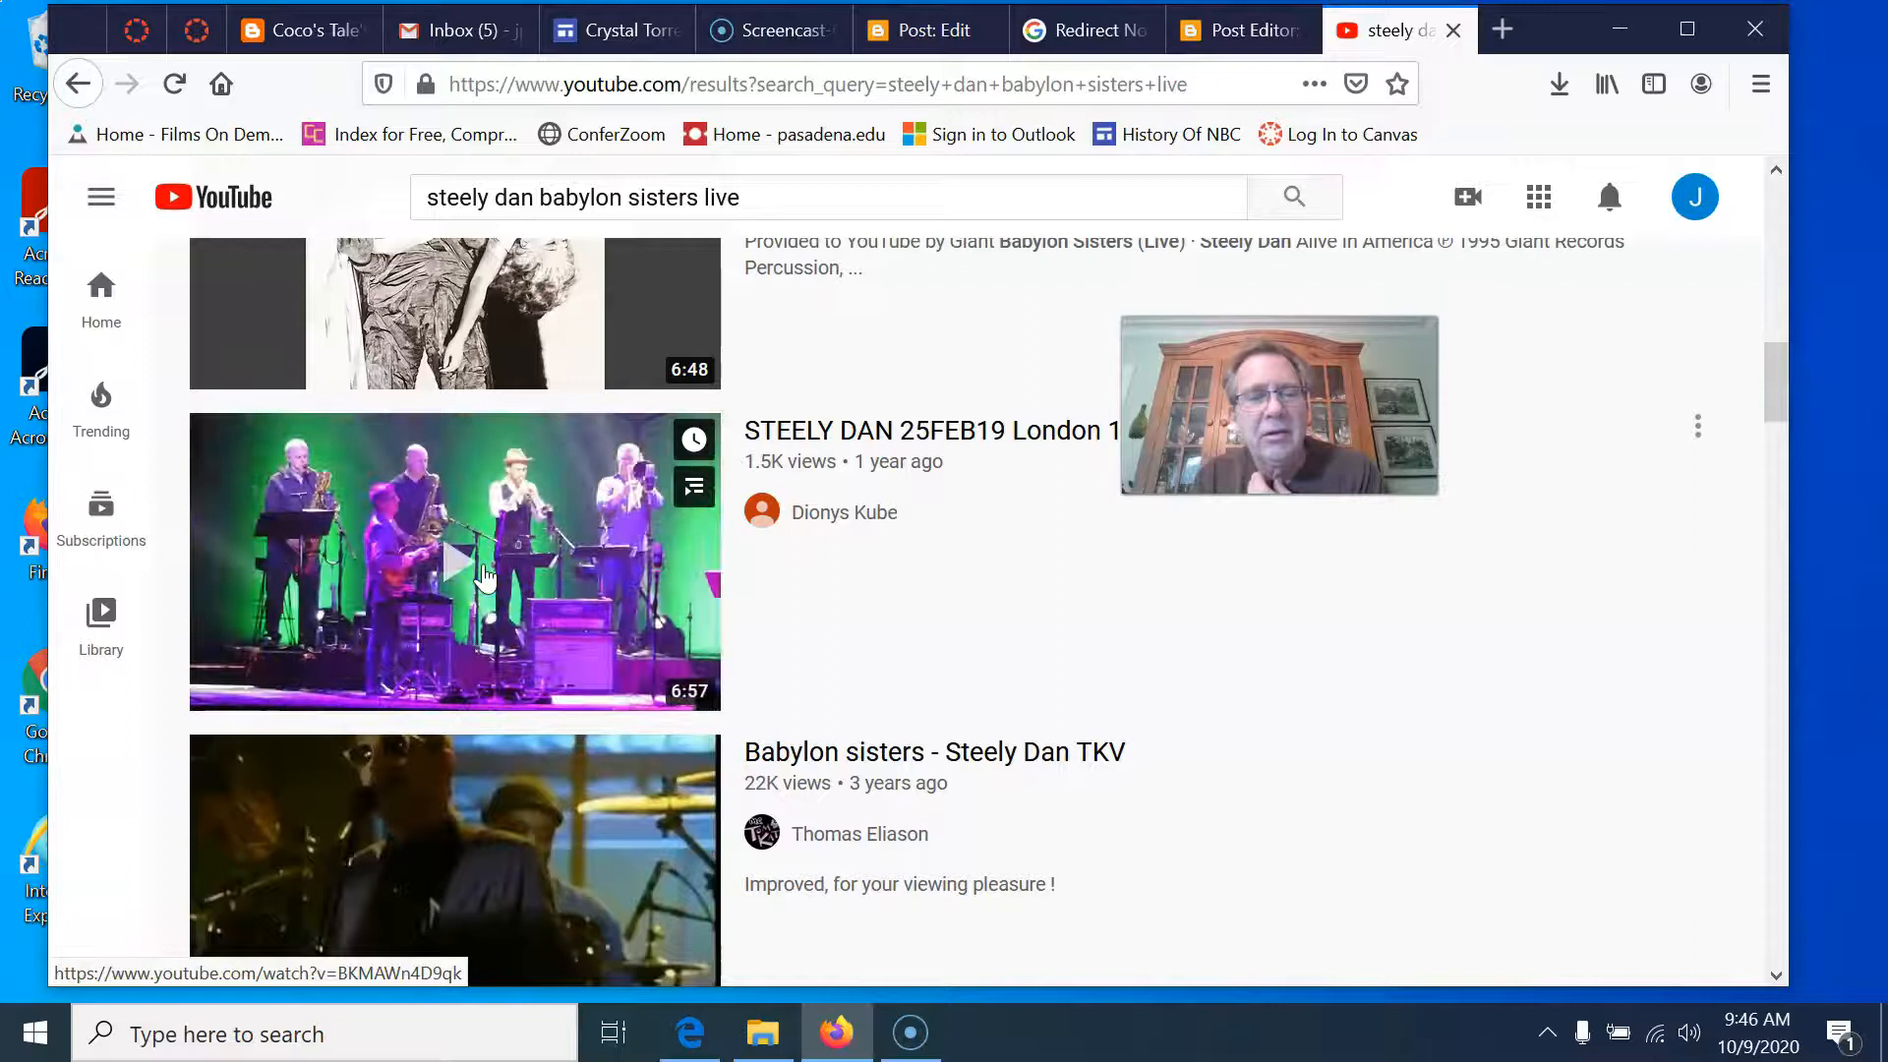
pyautogui.scroll(-5, 485, 579)
pyautogui.scroll(5, 485, 578)
pyautogui.click(483, 583)
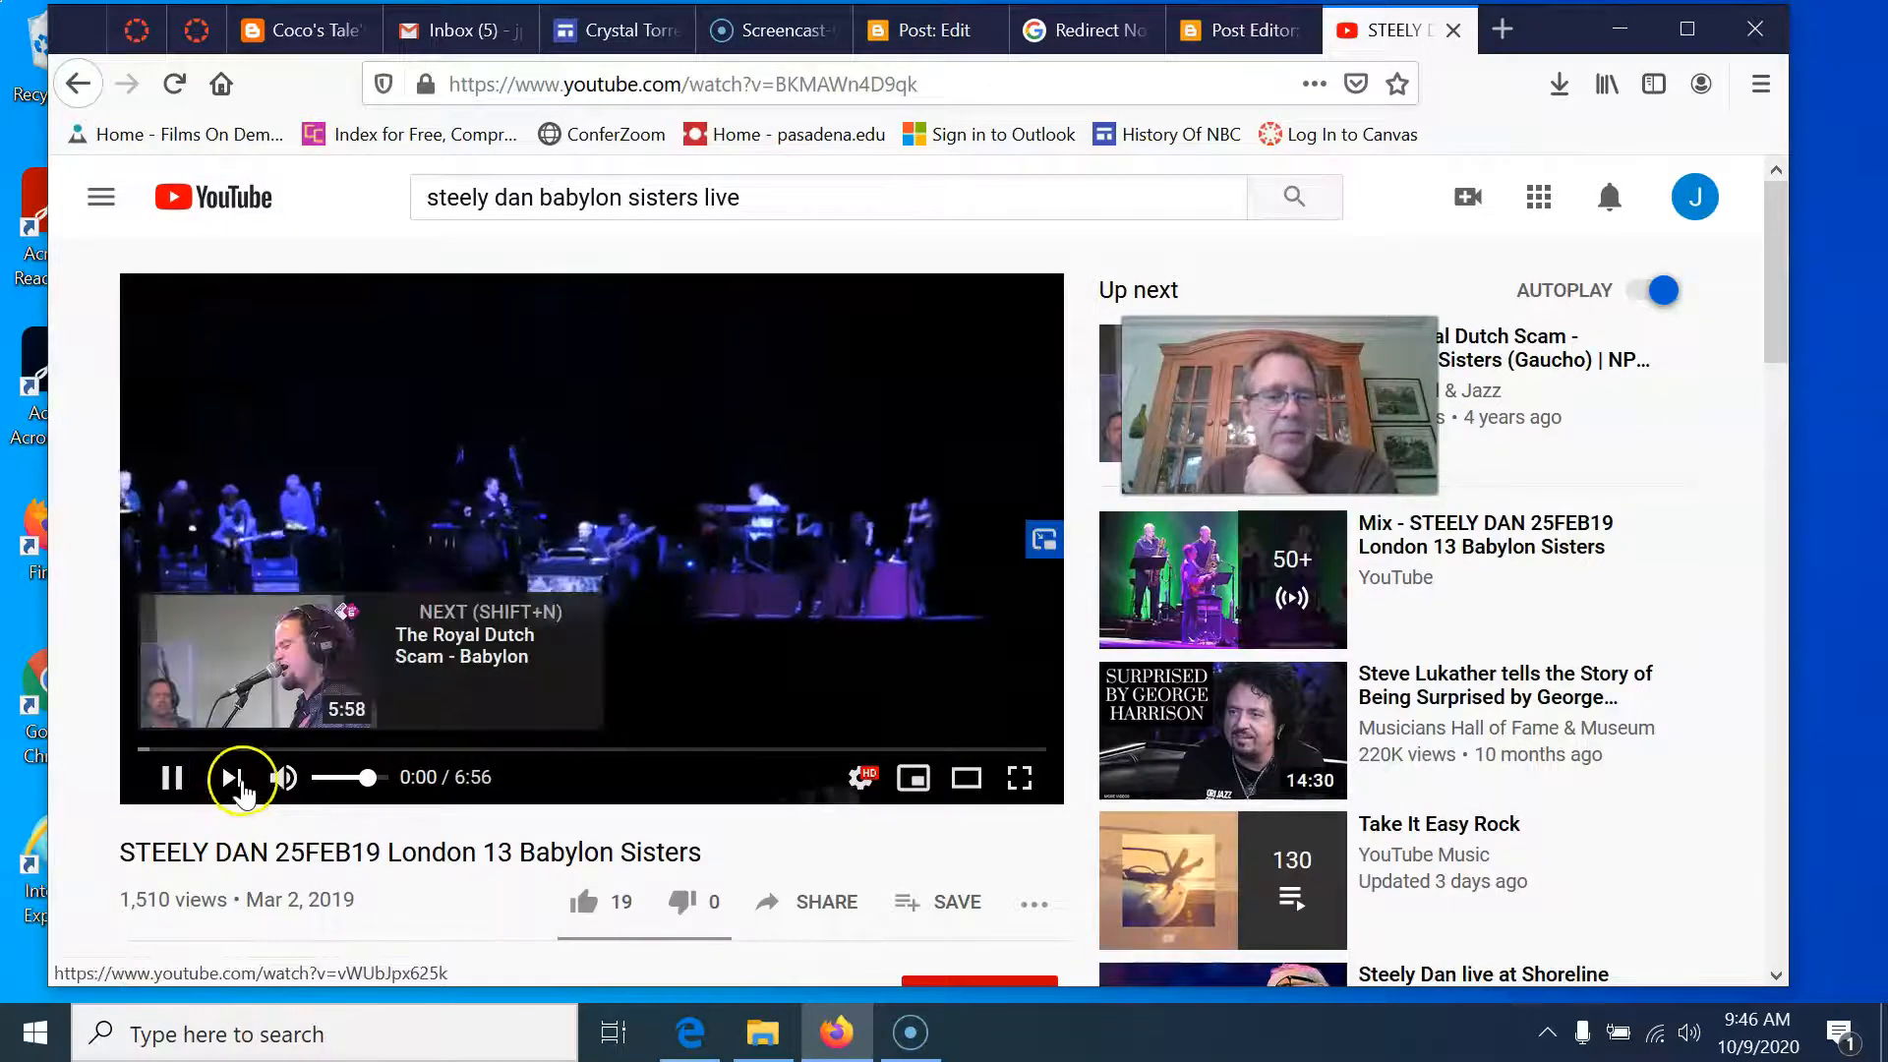
# Sample the London concert video at a lower volume from further in, open its mix, and pause playback.
pyautogui.click(336, 778)
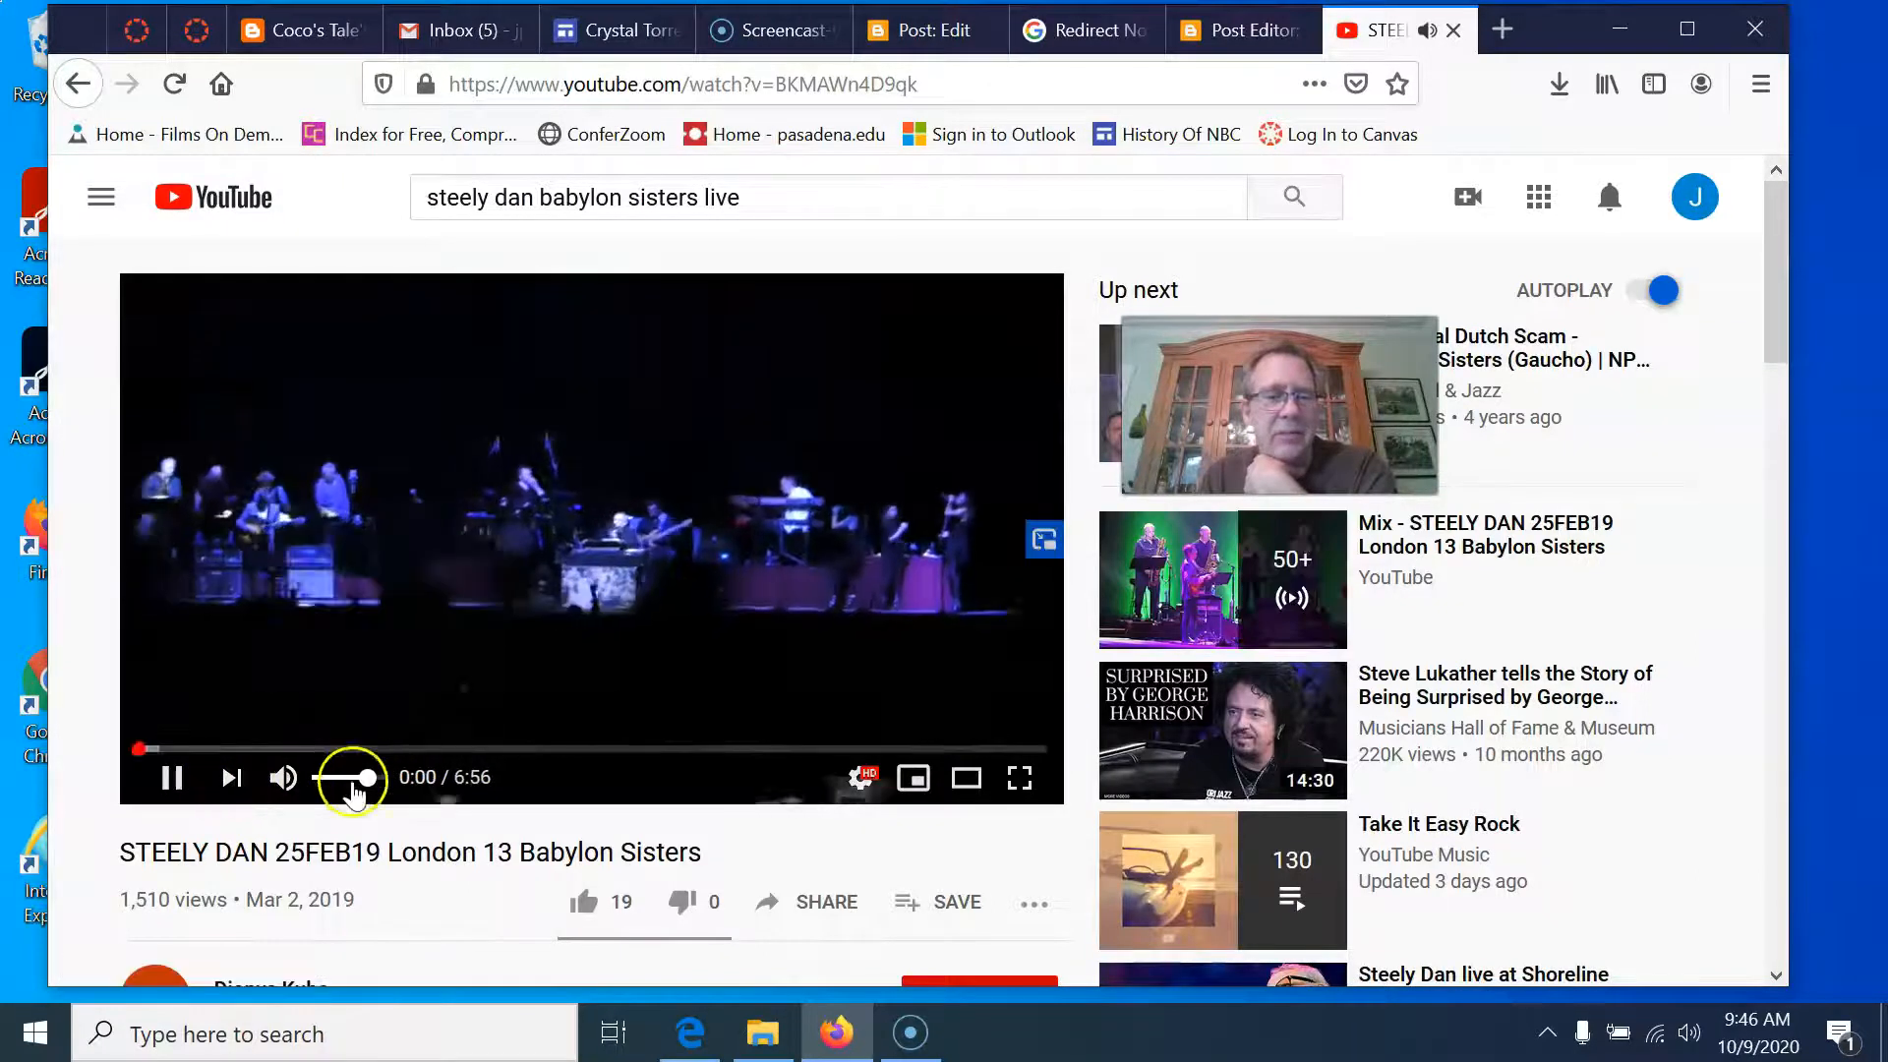
pyautogui.click(310, 750)
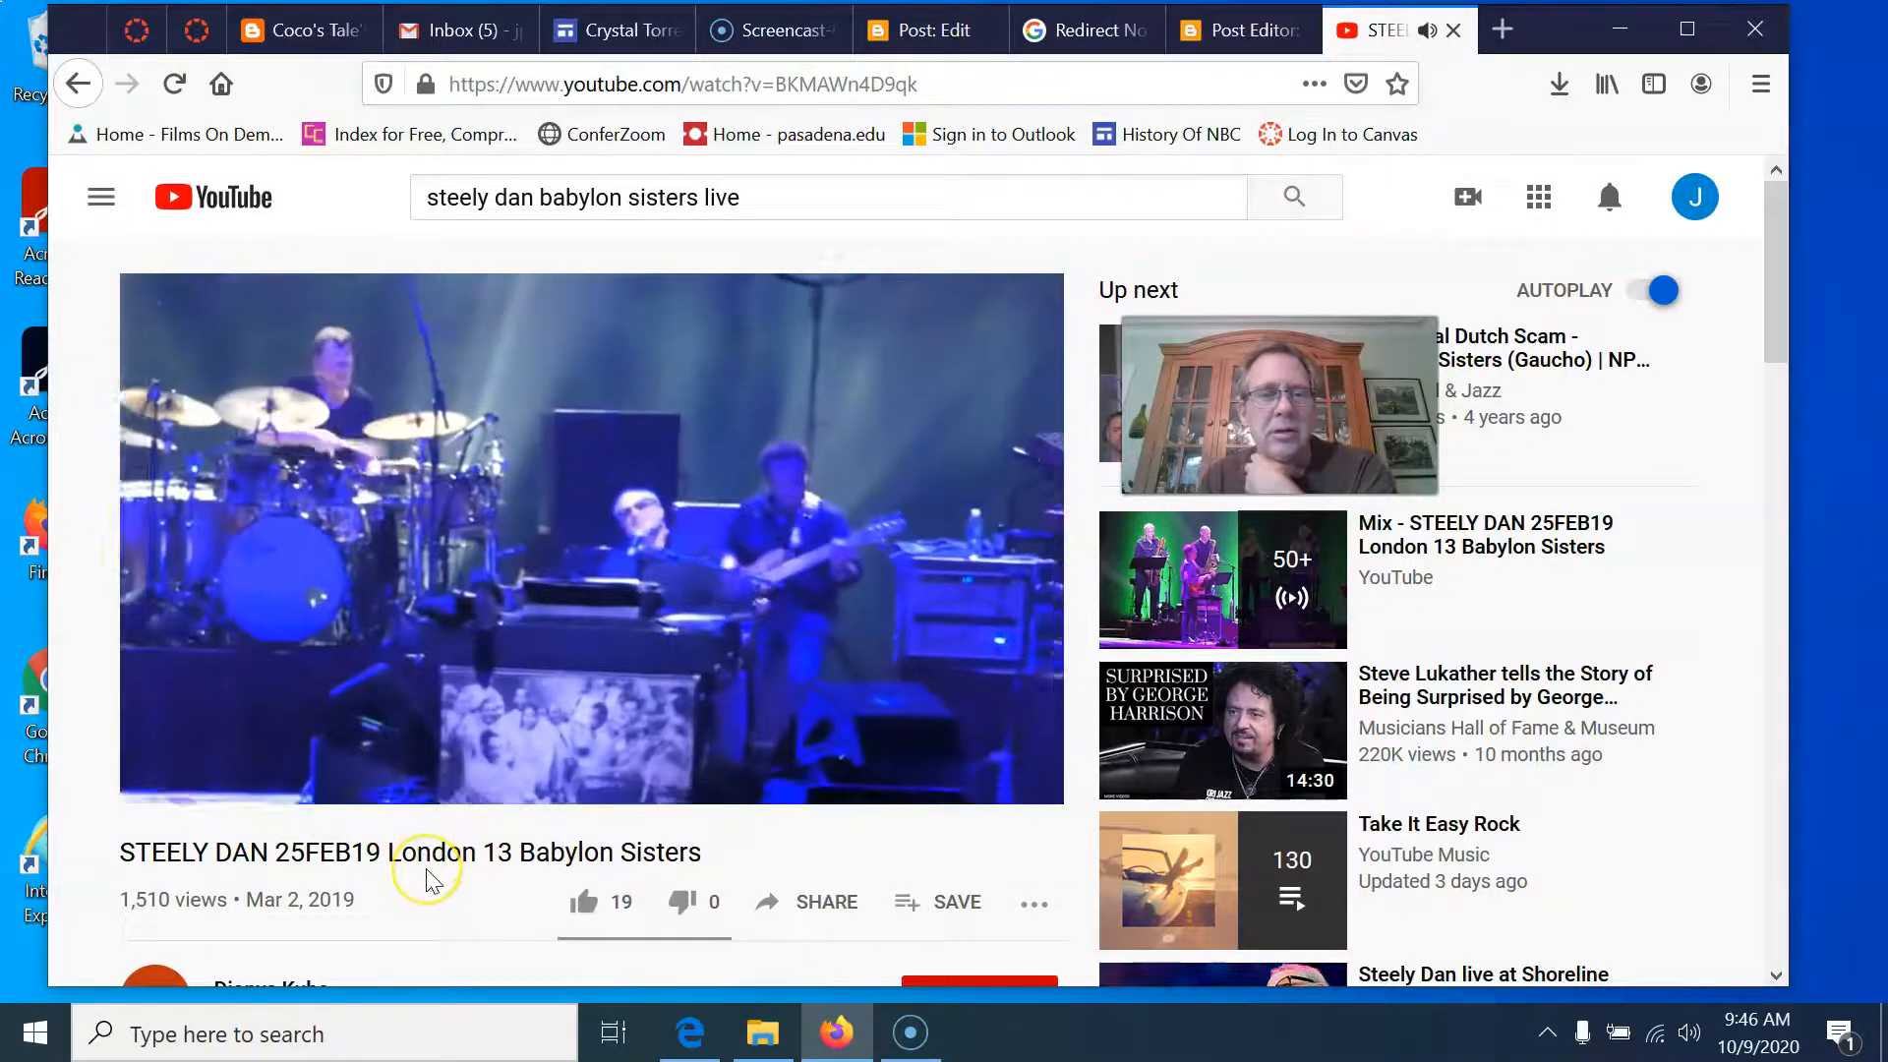
pyautogui.moveTo(409, 725)
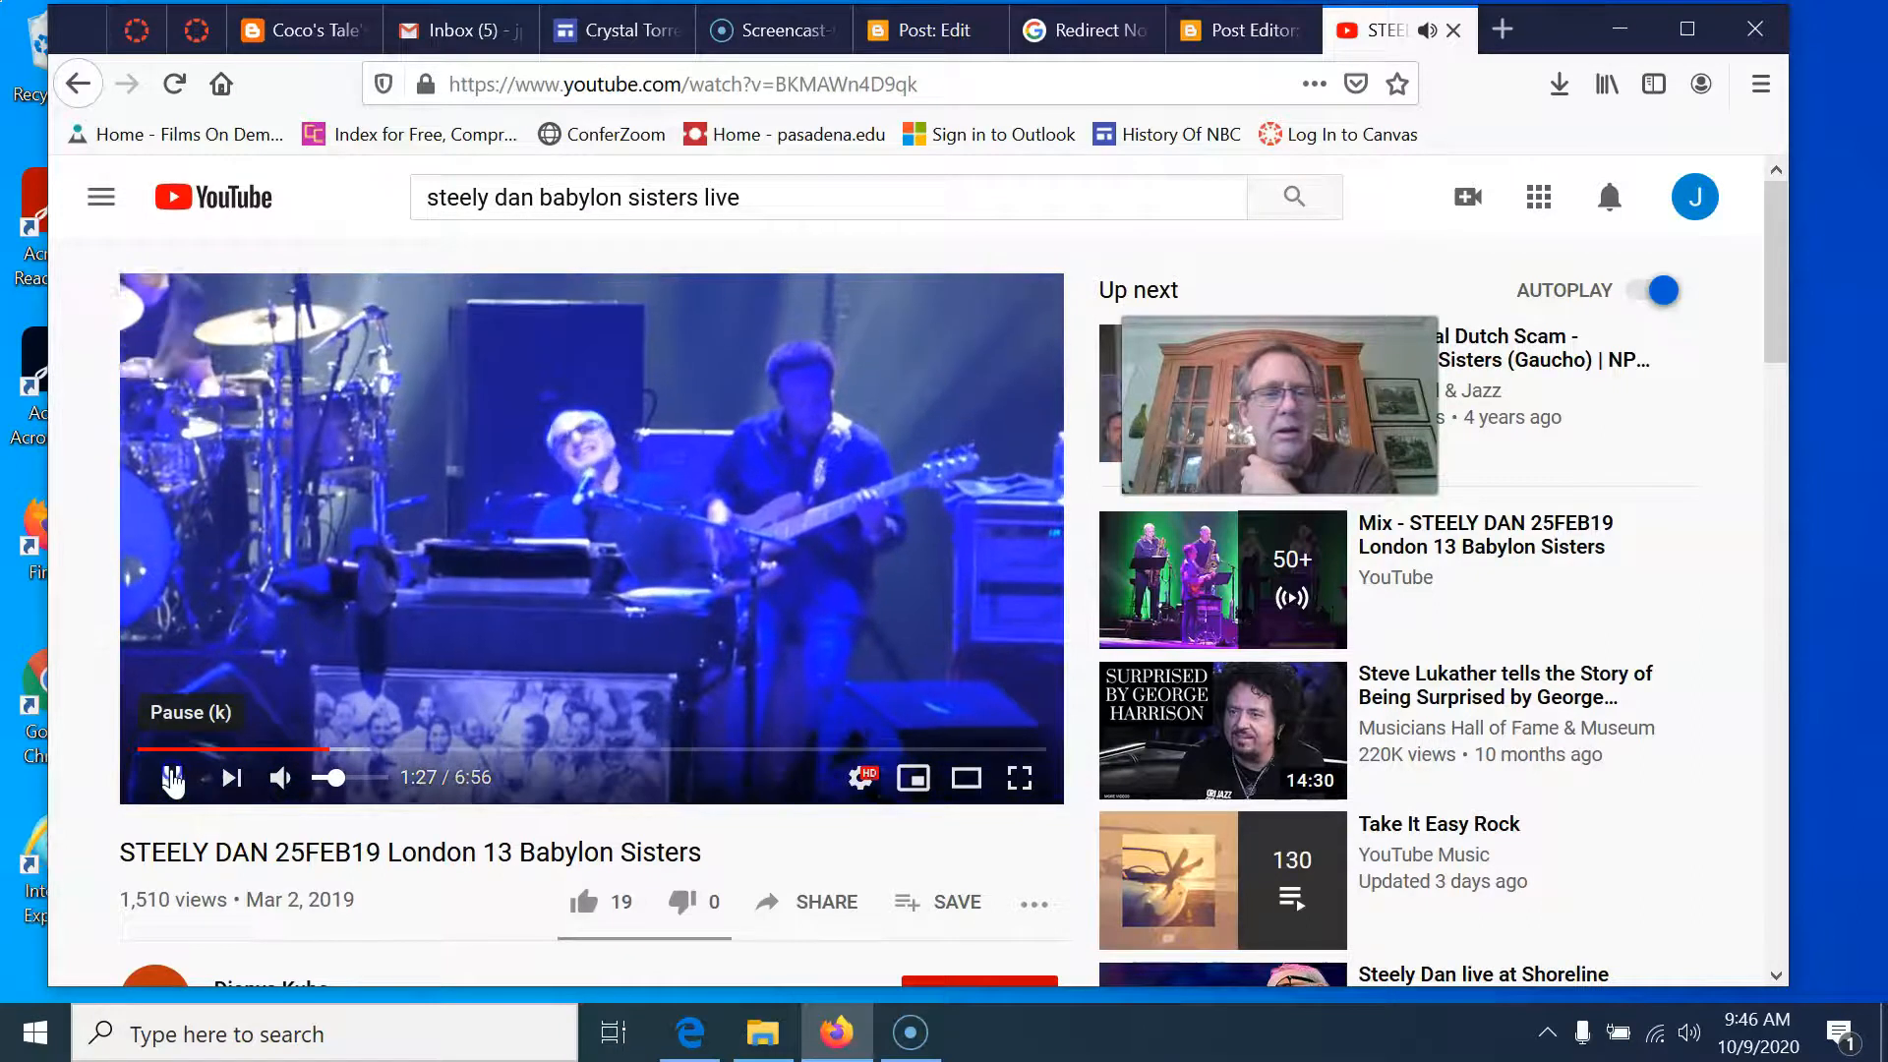
pyautogui.click(182, 772)
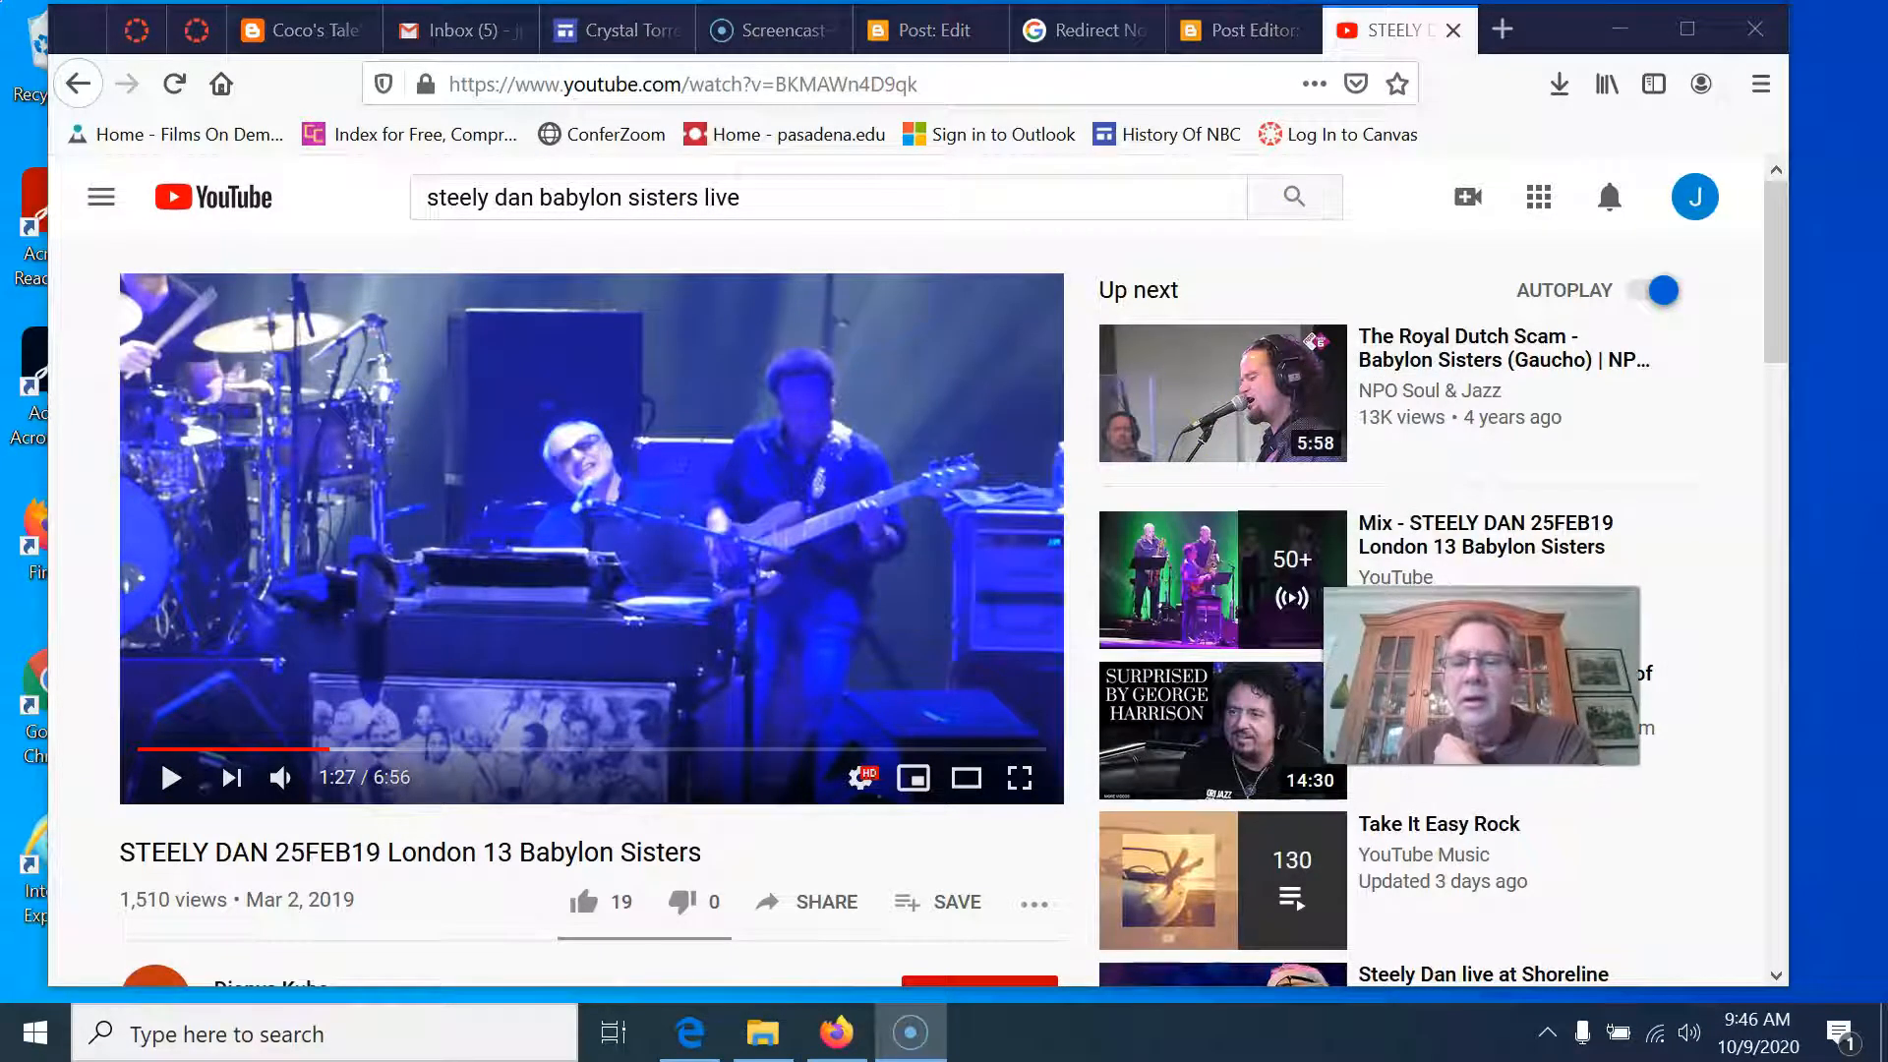
pyautogui.click(1223, 611)
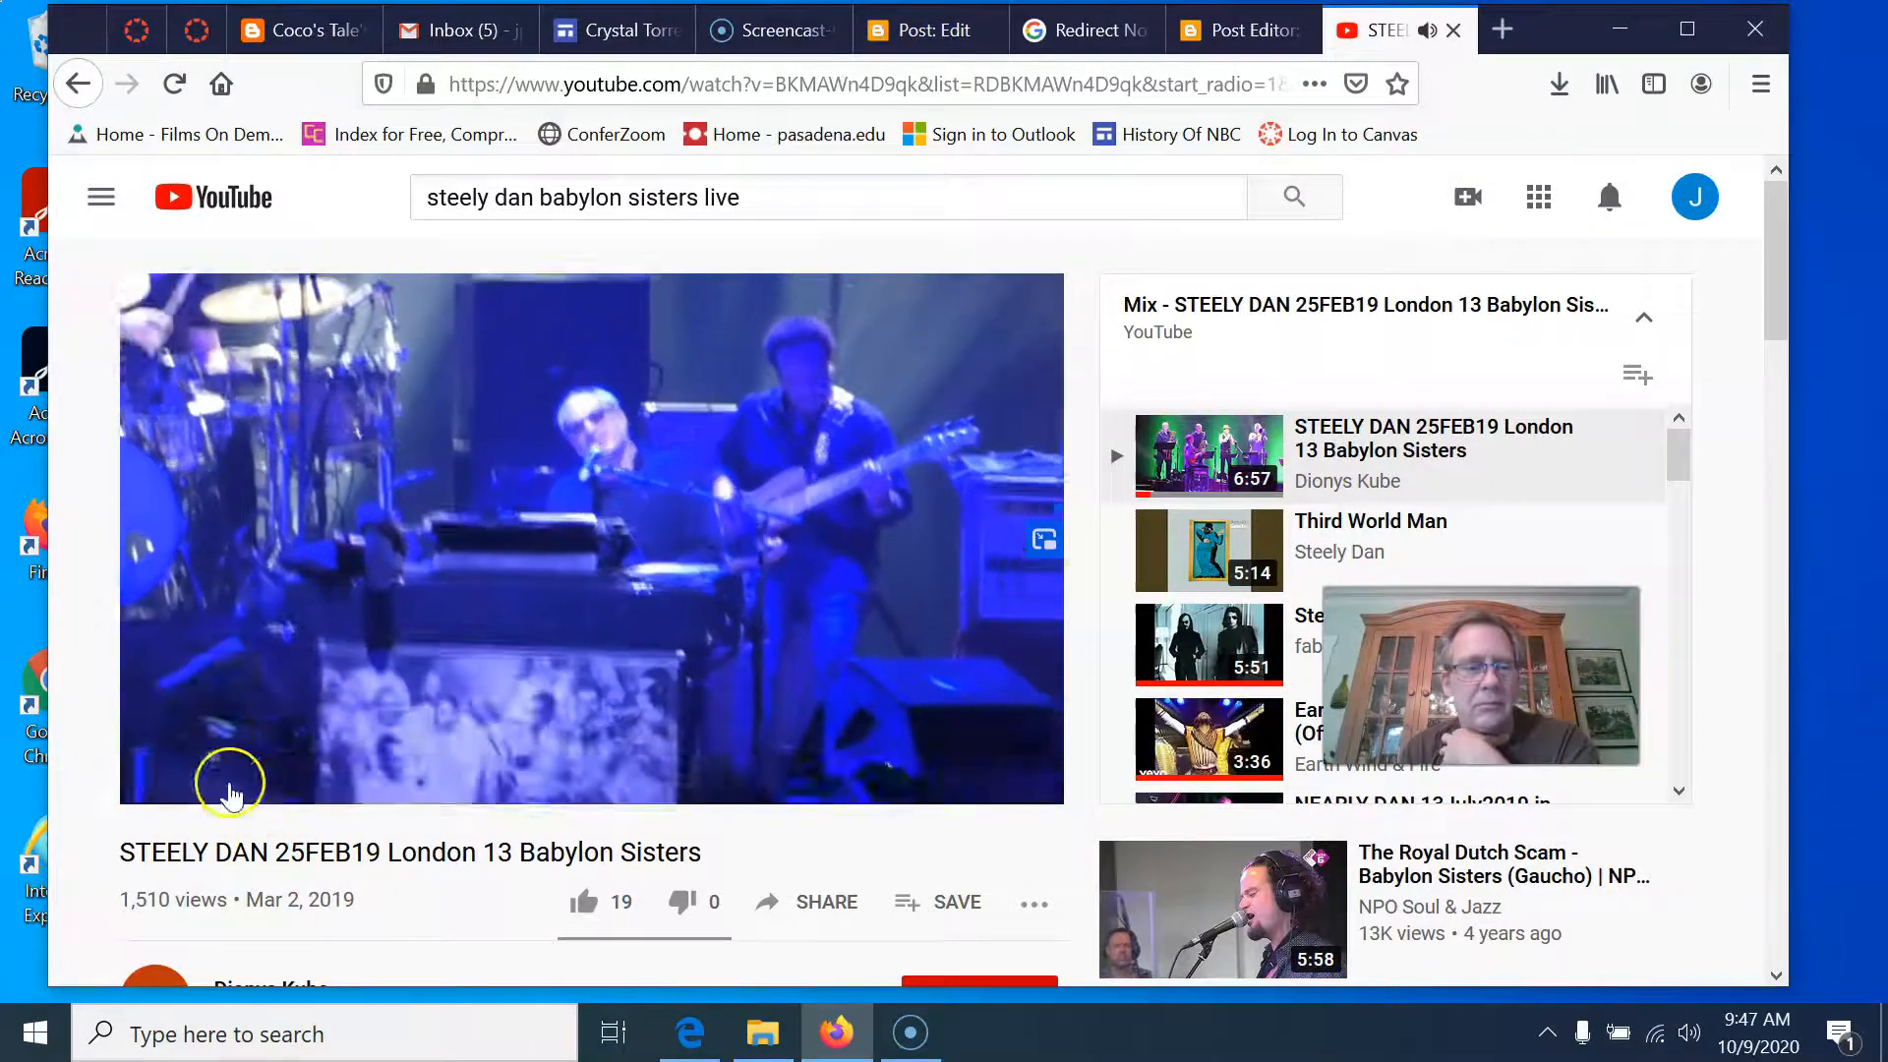
pyautogui.click(223, 782)
# Shorten the YouTube search to "steely dan" and open the "Live" St. Louis, MO, Sept. 4th, 2006 full concert video.
pyautogui.click(722, 186)
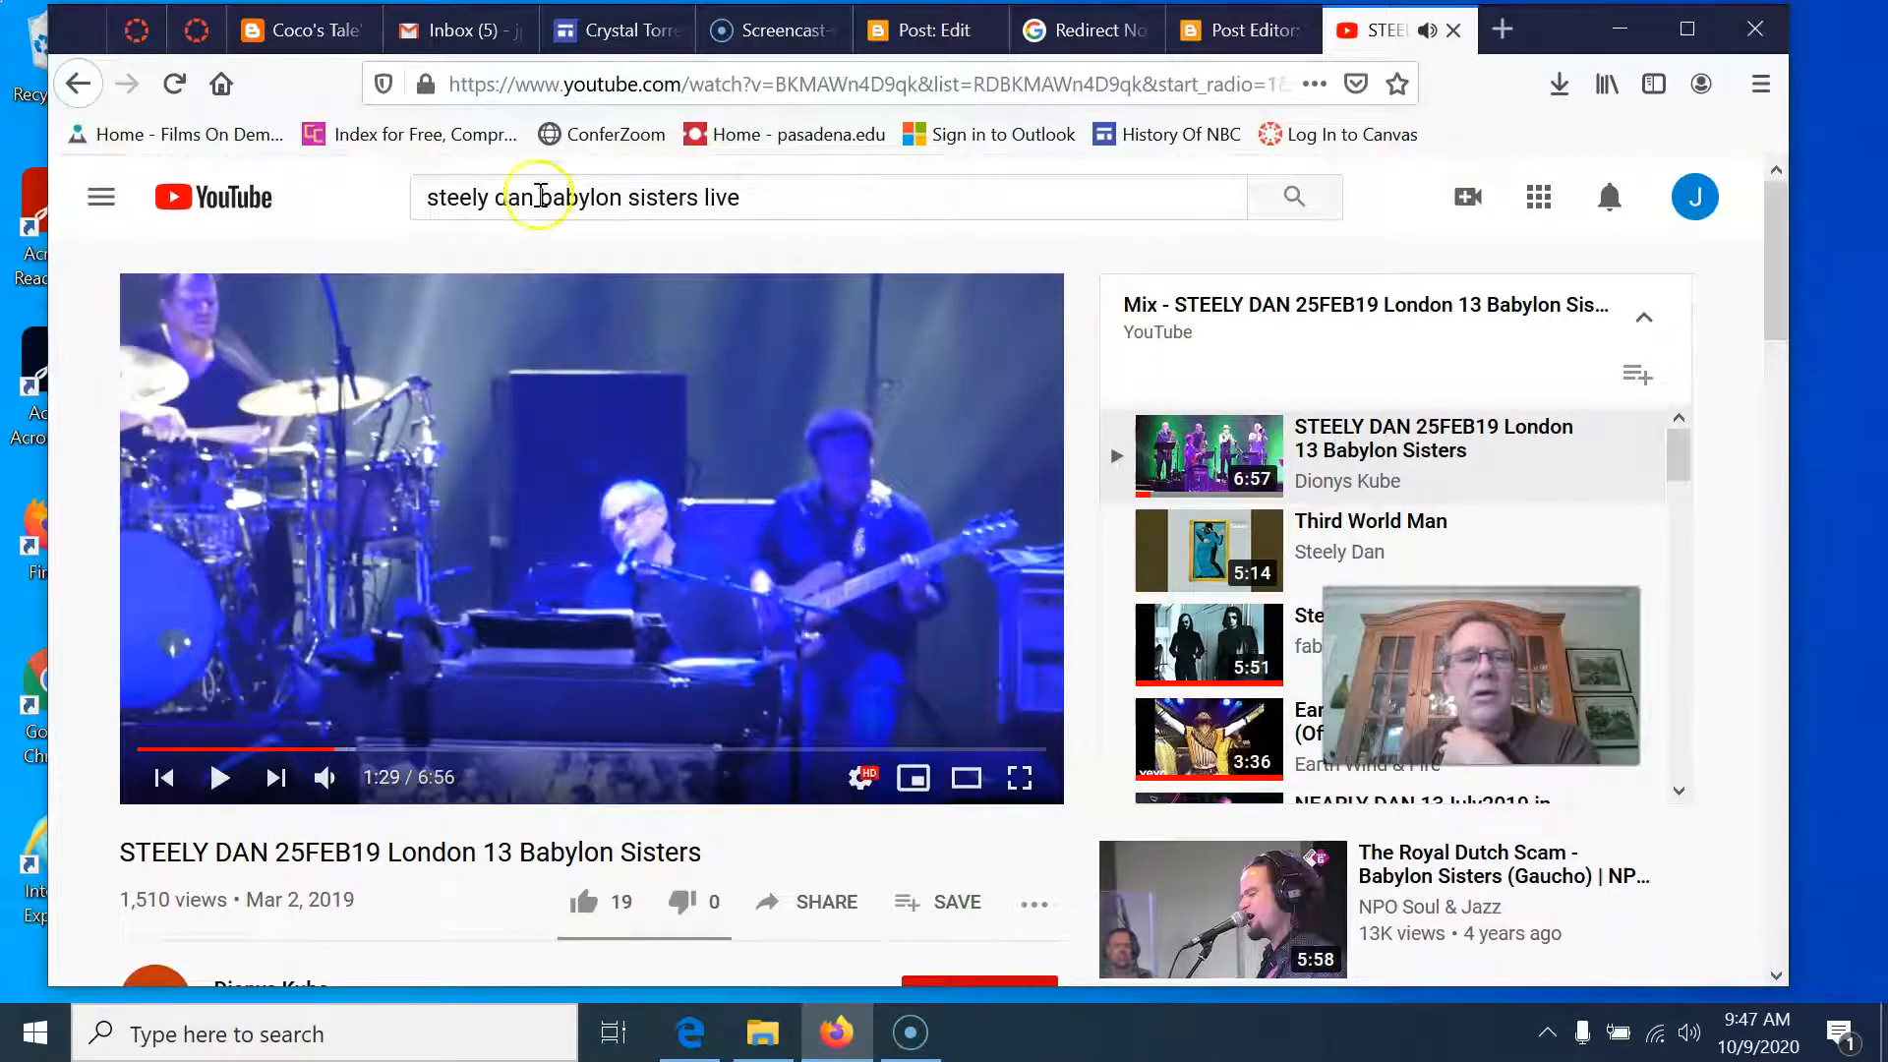
pyautogui.moveTo(540, 197); pyautogui.dragTo(955, 257)
pyautogui.press('BackSpace')
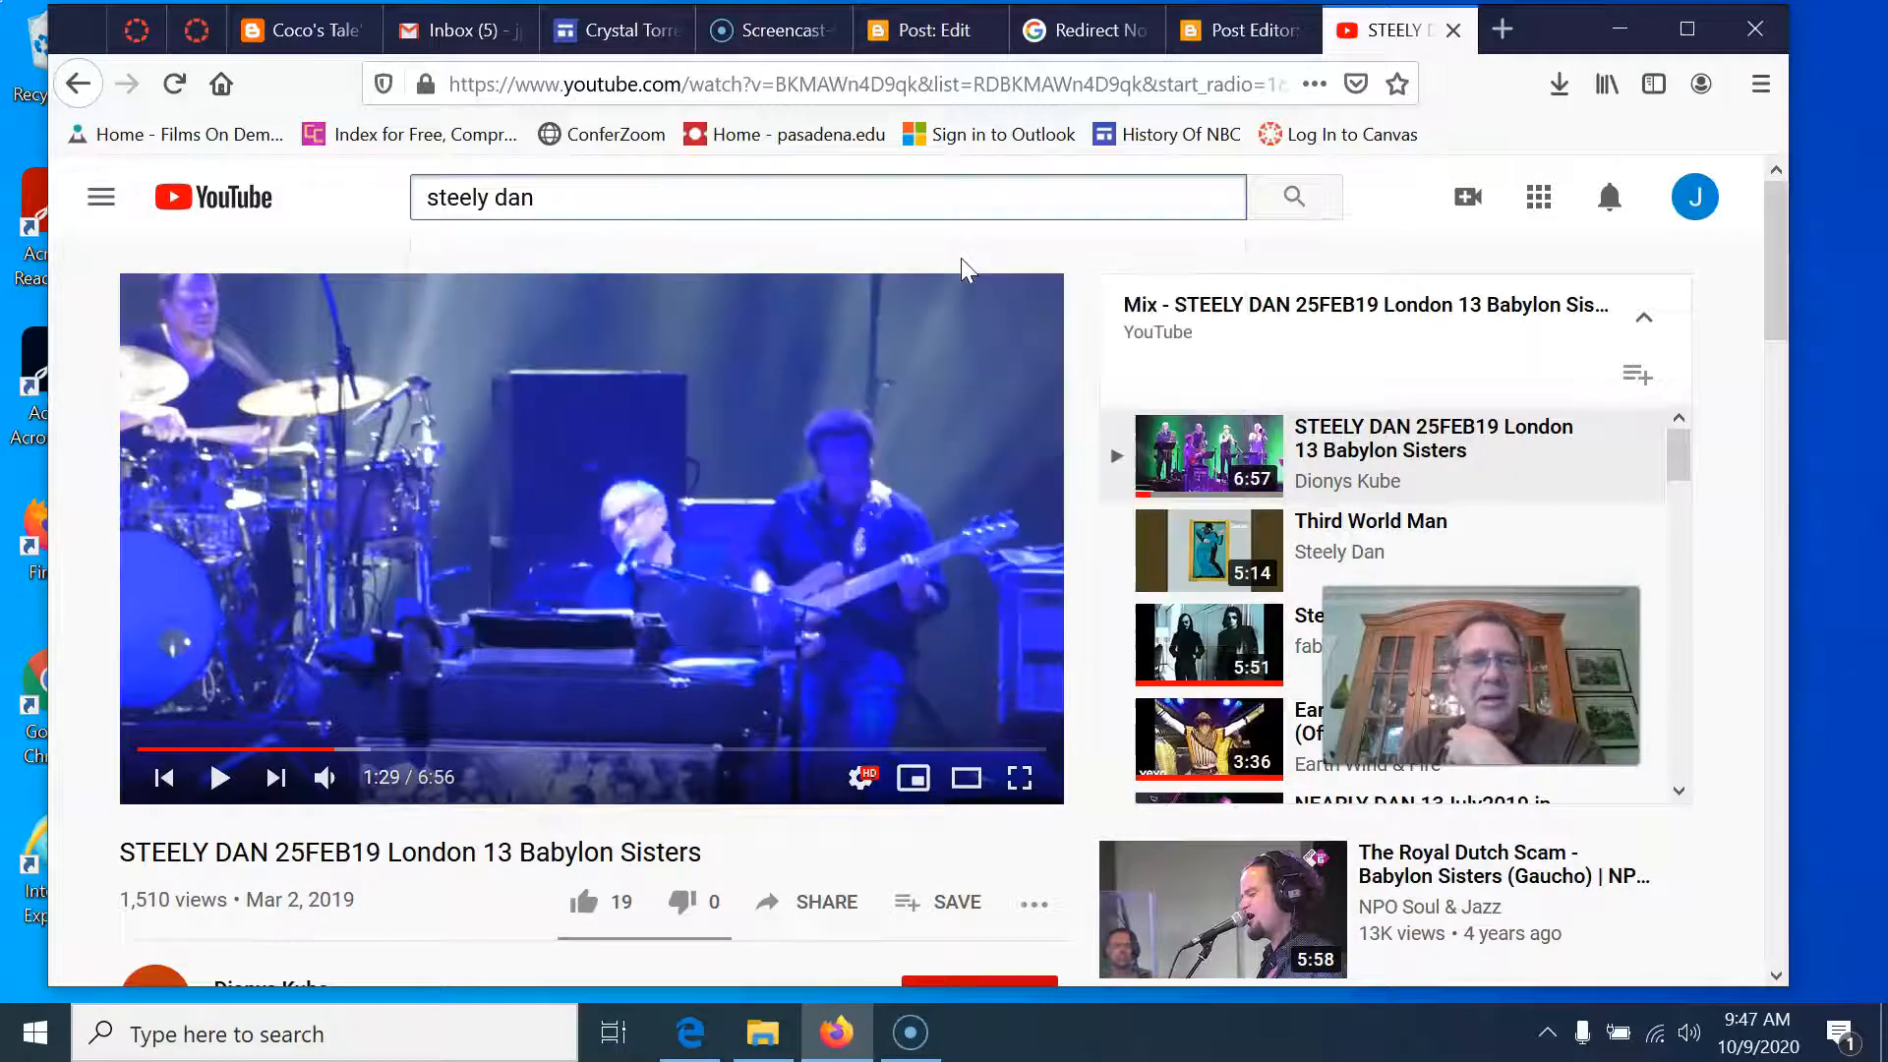
pyautogui.press('Return')
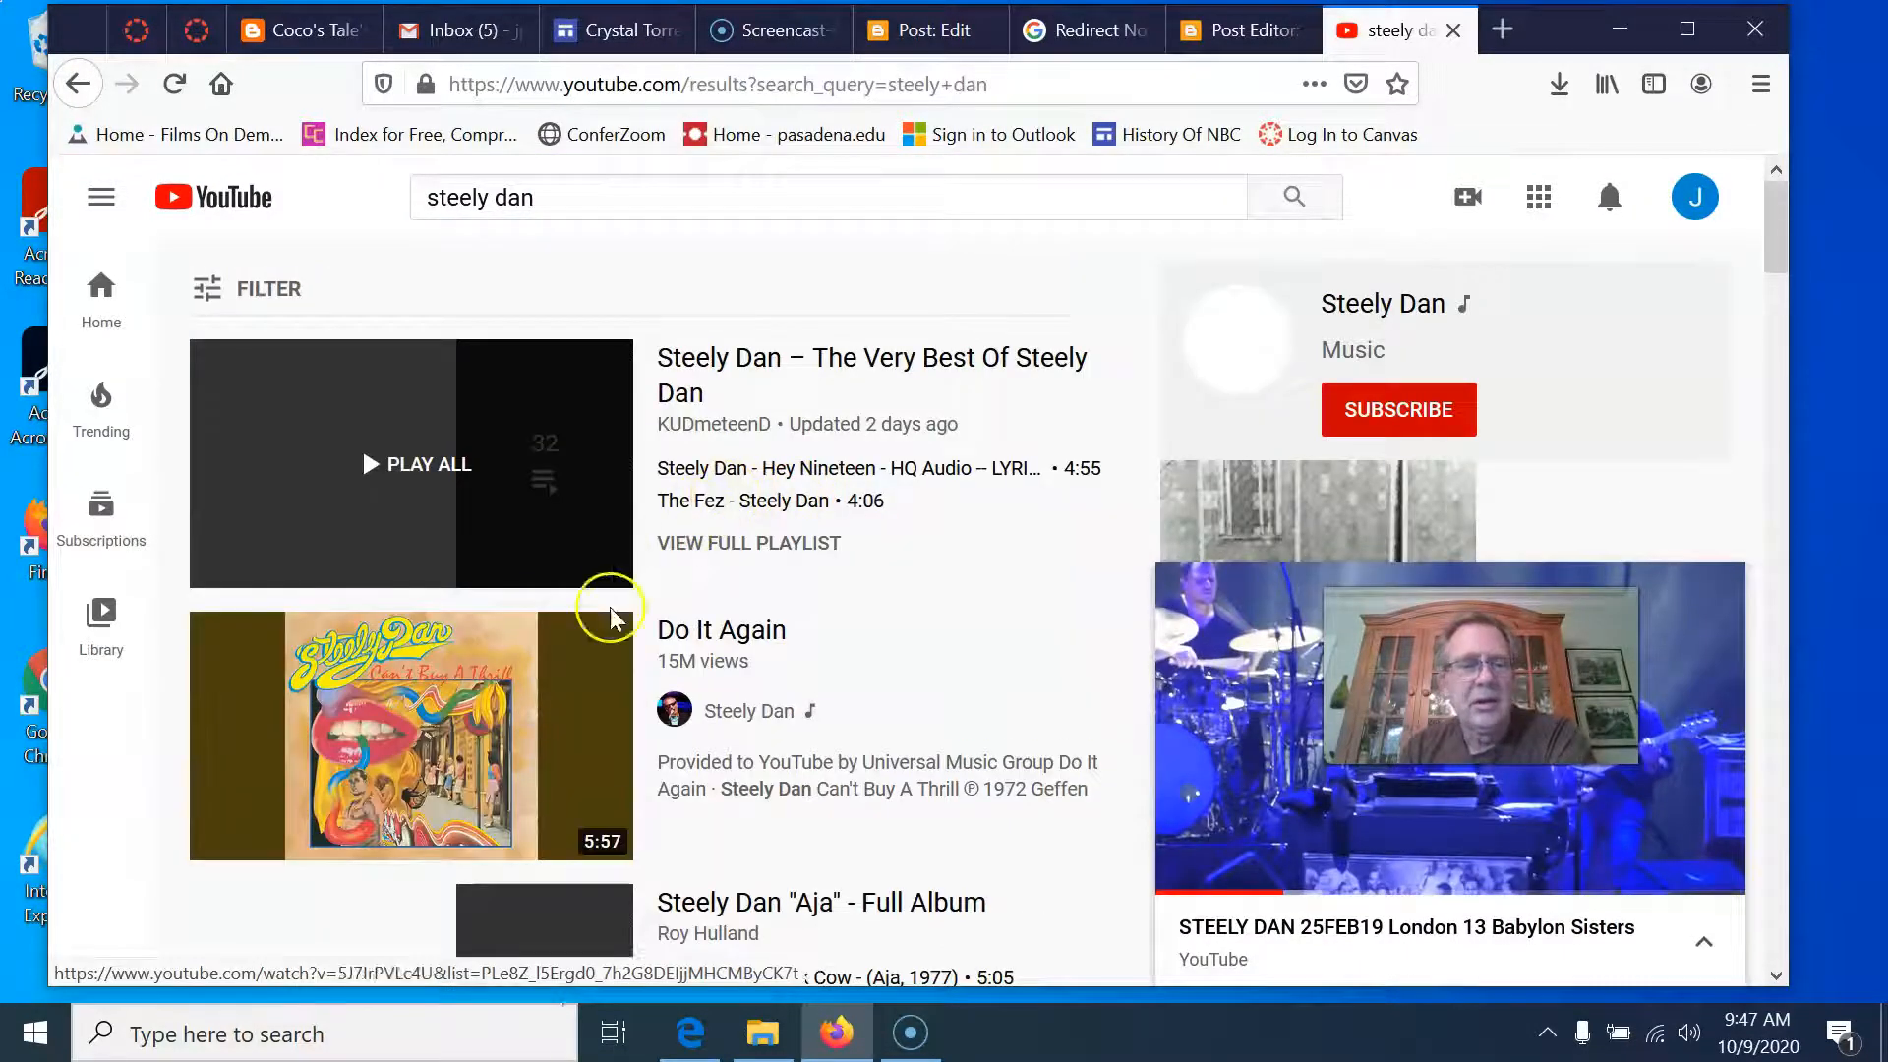
pyautogui.scroll(-5, 672, 689)
pyautogui.scroll(-3, 672, 688)
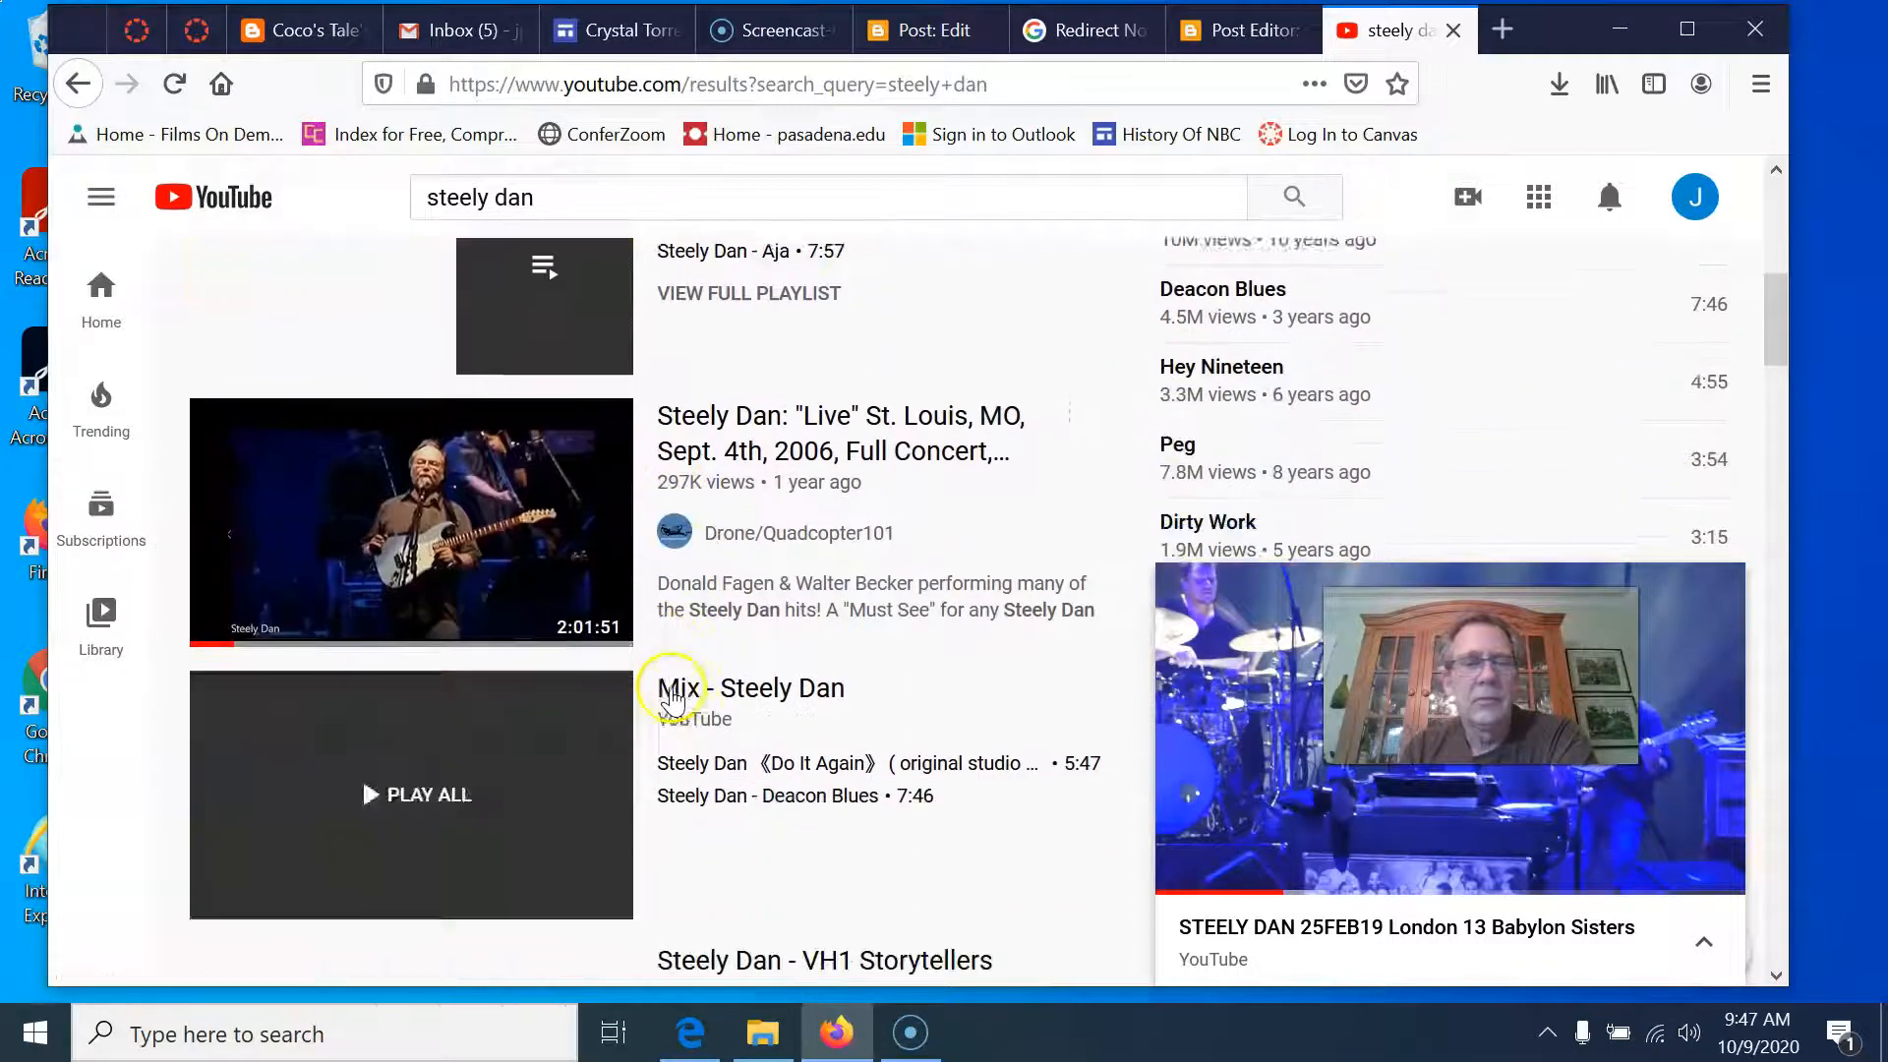
pyautogui.click(524, 556)
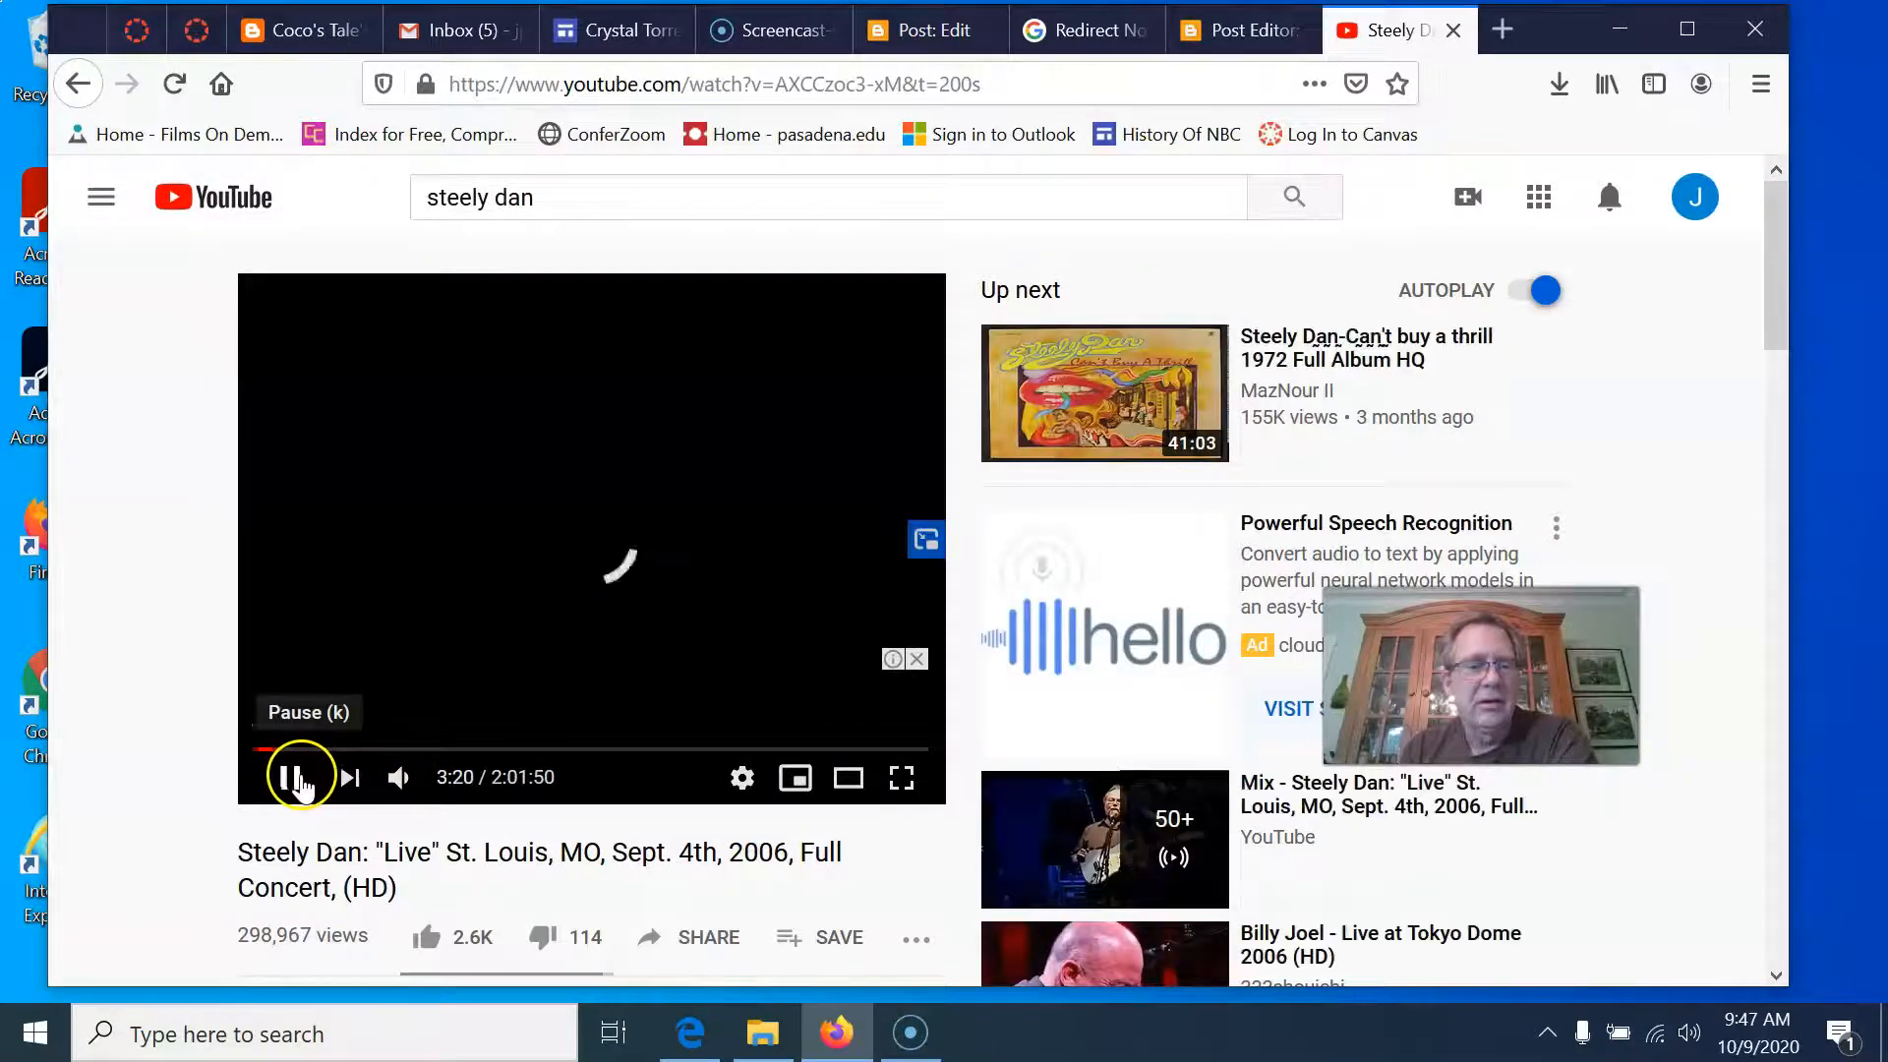
# Dismiss the ad on the St. Louis concert video, pause playback, and copy the video's share link.
pyautogui.click(915, 659)
pyautogui.click(289, 777)
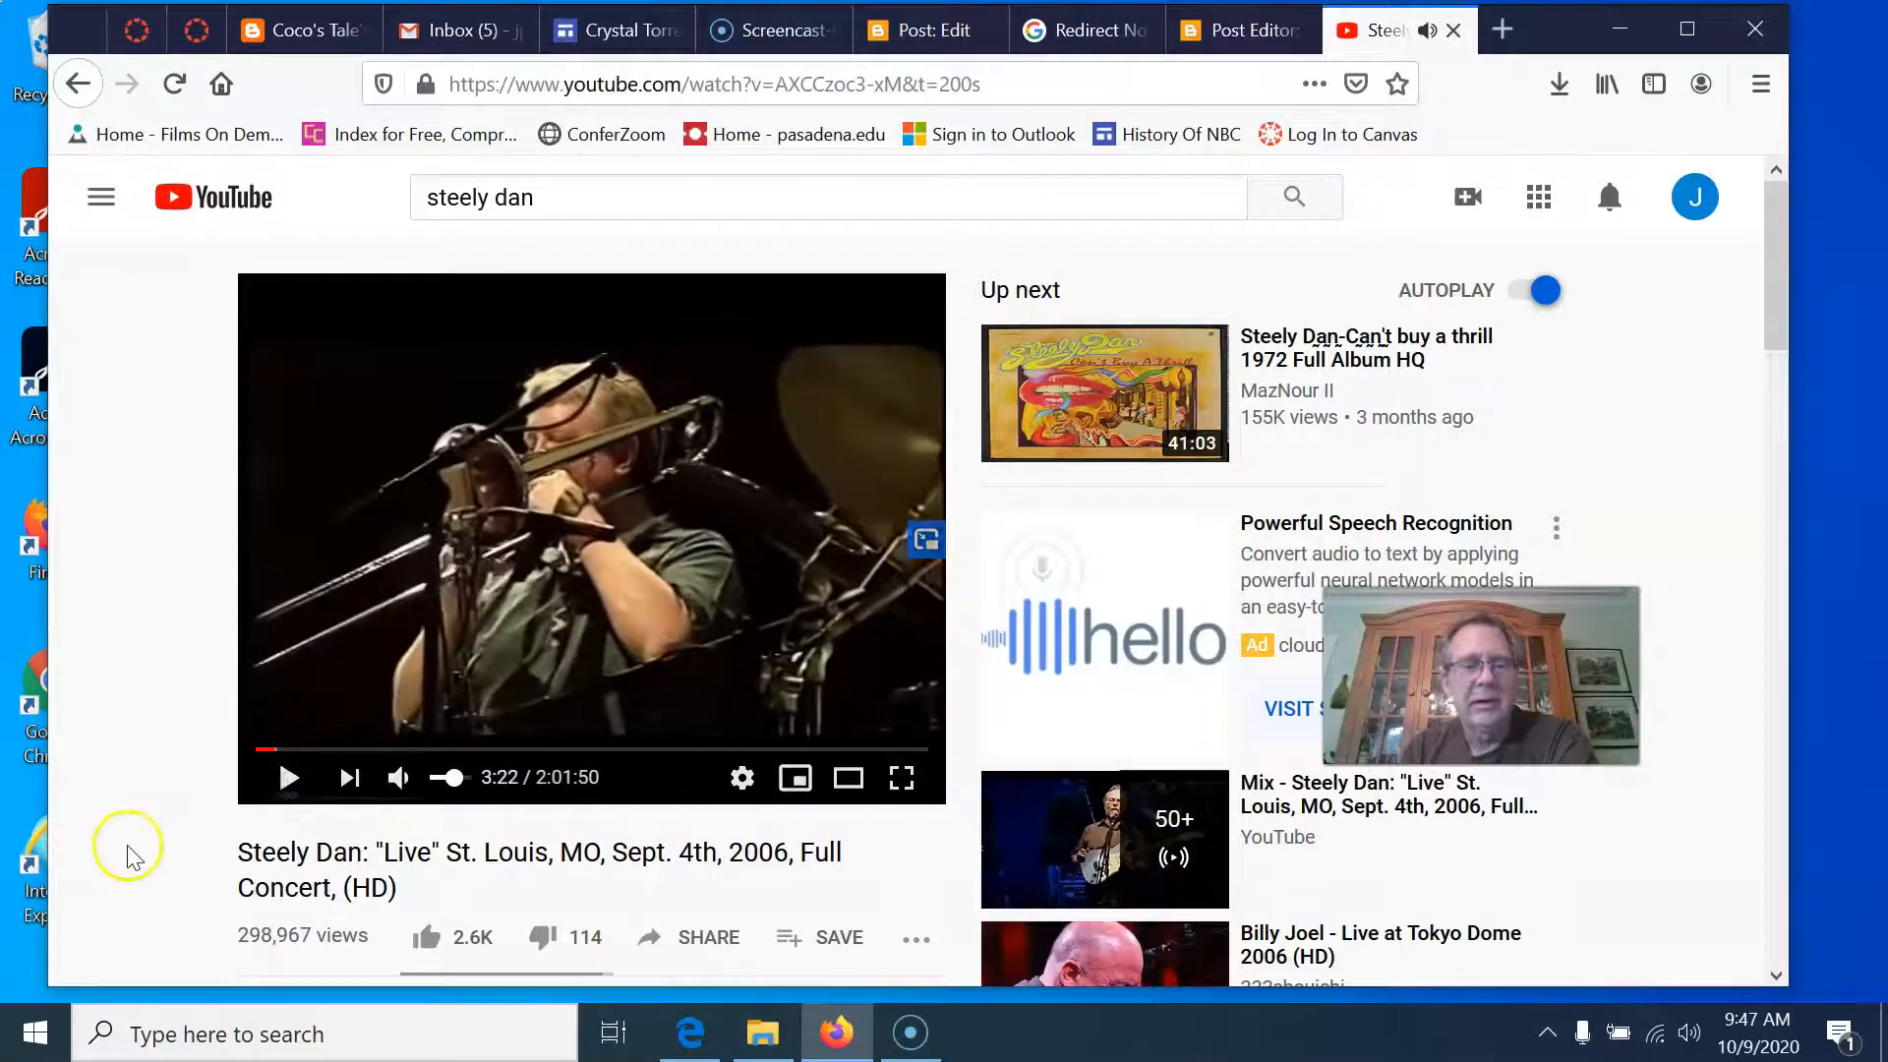
pyautogui.scroll(-3, 128, 855)
pyautogui.click(710, 634)
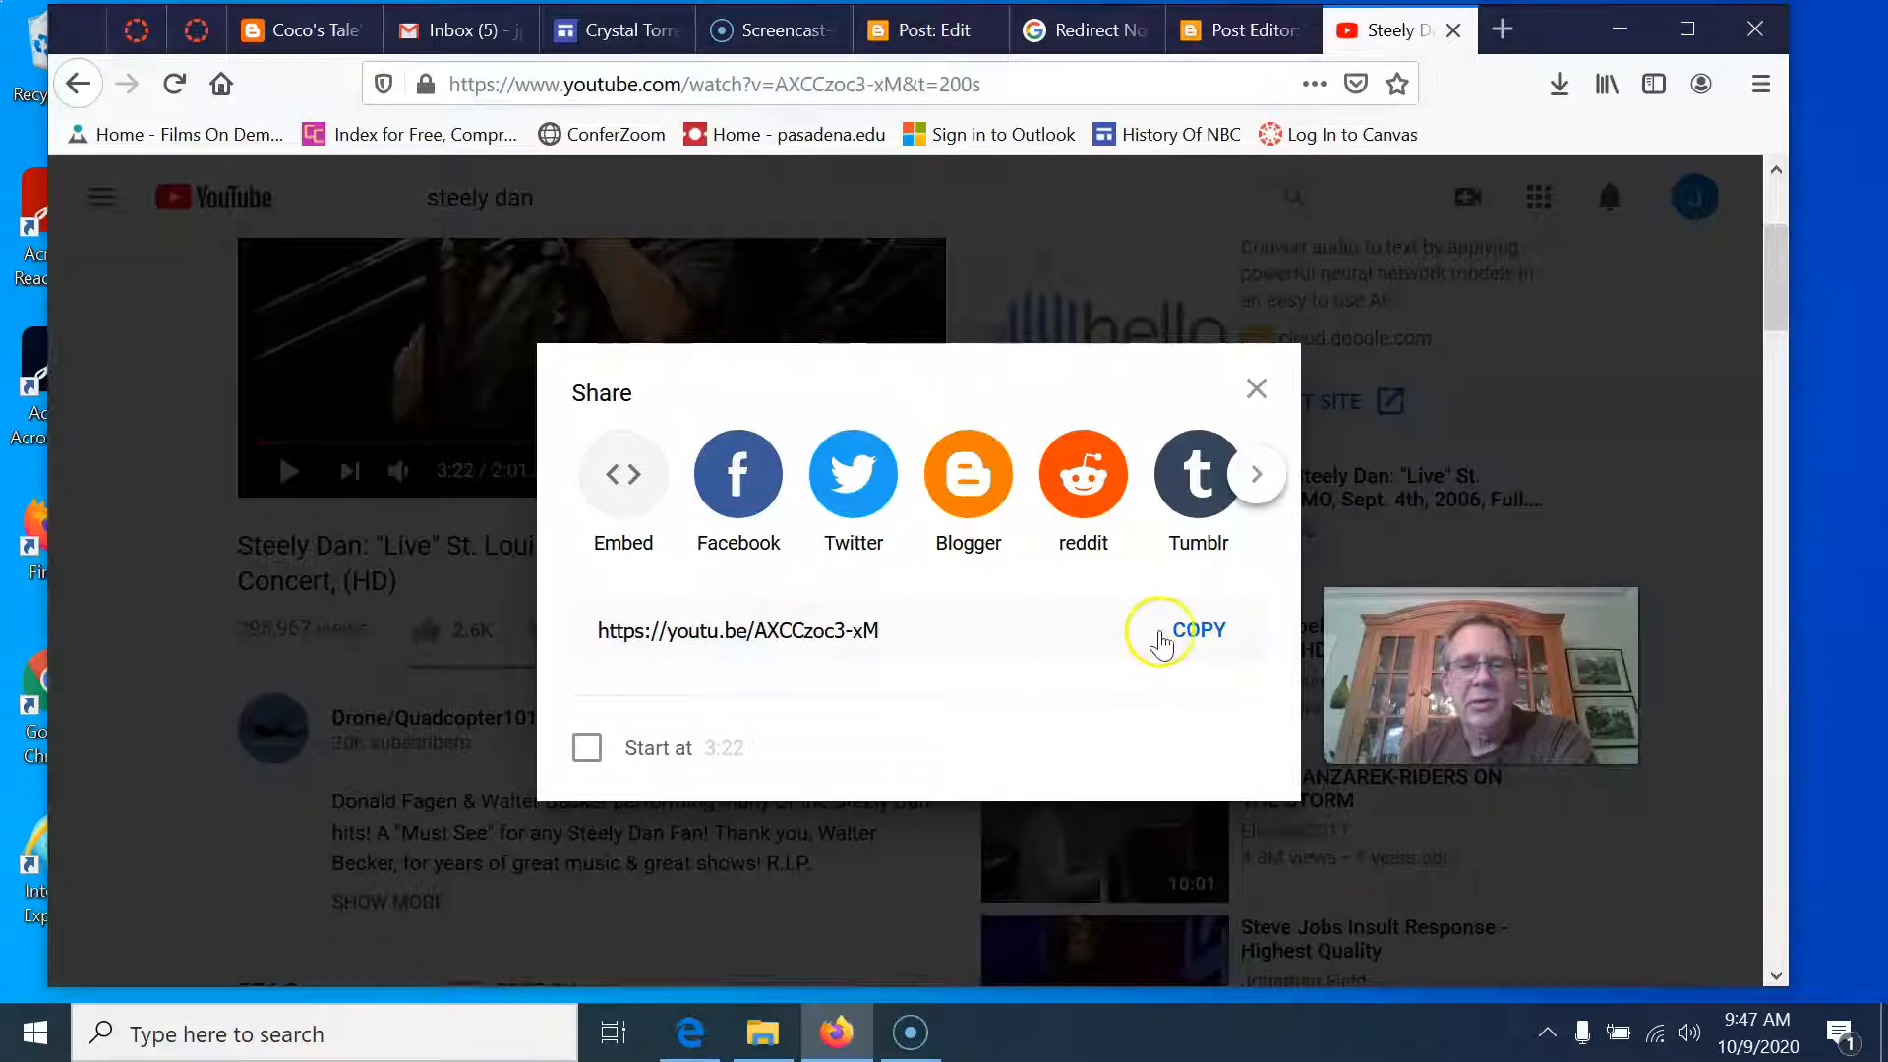
pyautogui.click(1190, 634)
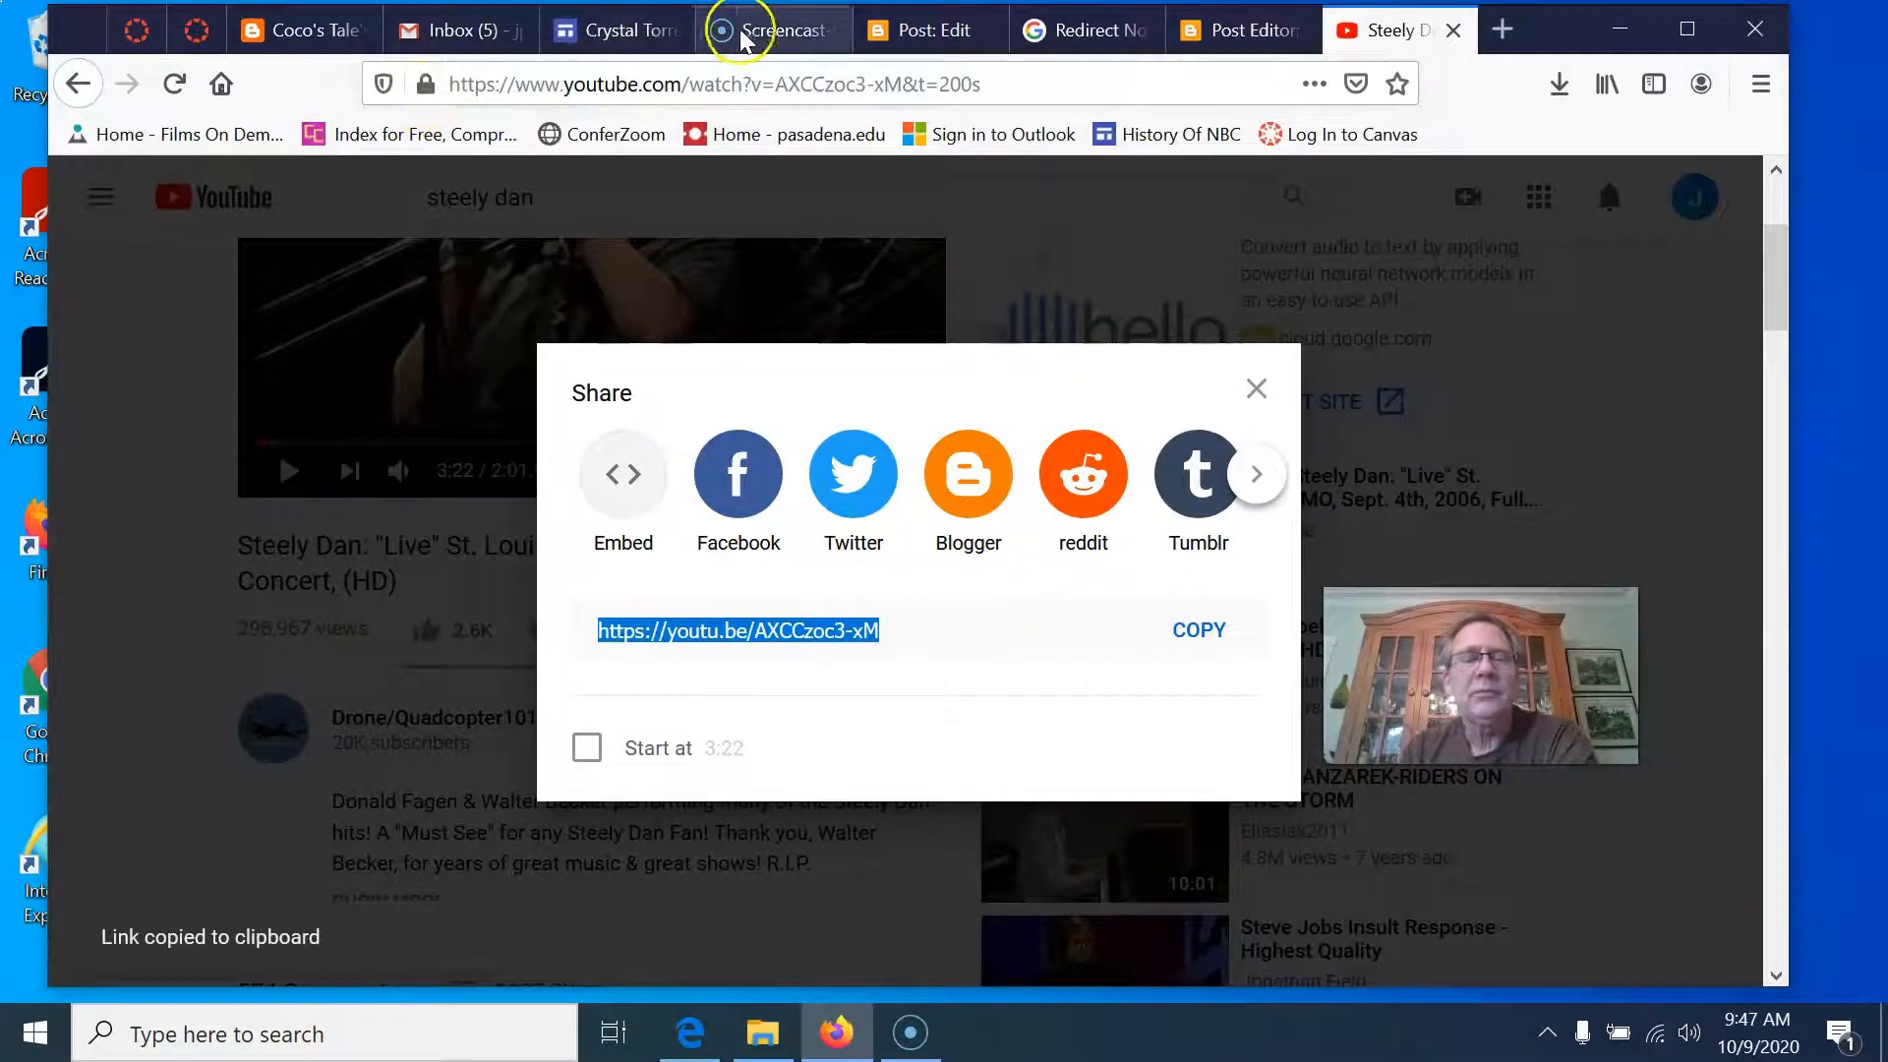
# Back in the Blogger post editor, insert a link below the video displaying "Steely Dan full concert" with the copied YouTube address.
pyautogui.click(1218, 45)
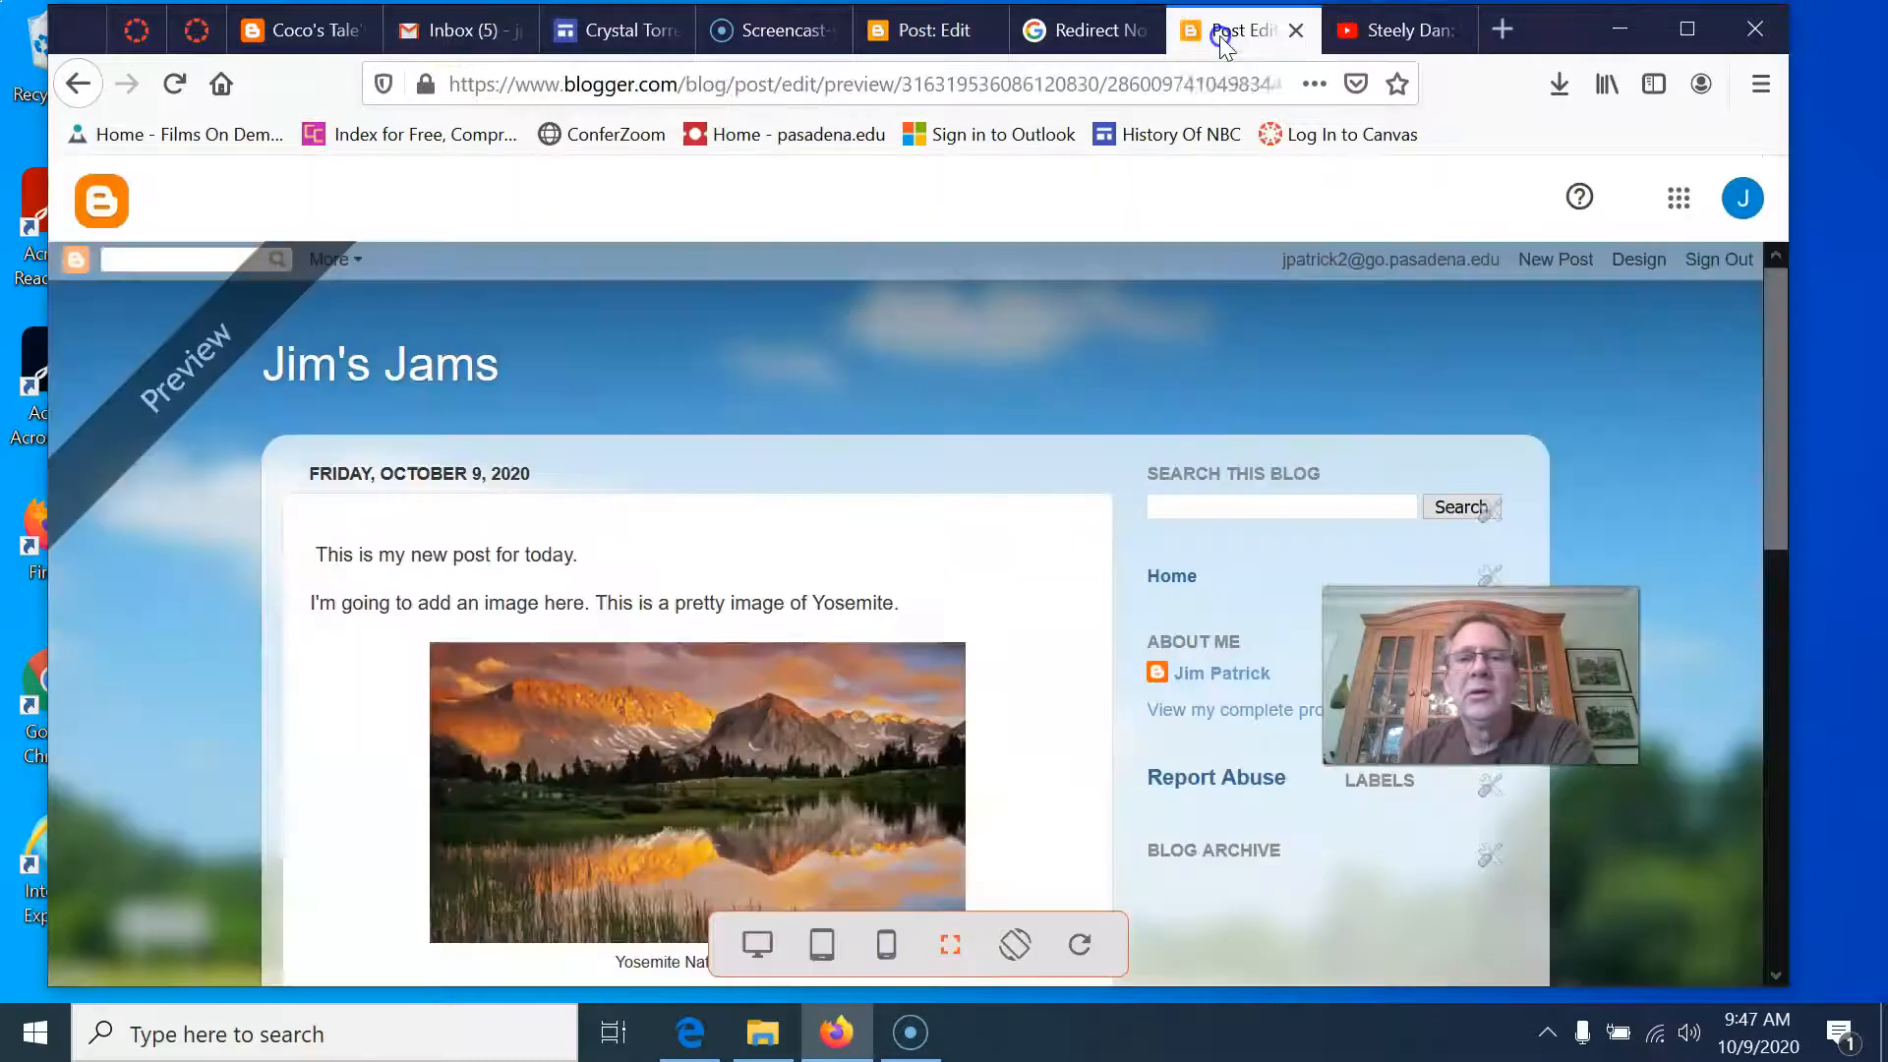
pyautogui.click(982, 44)
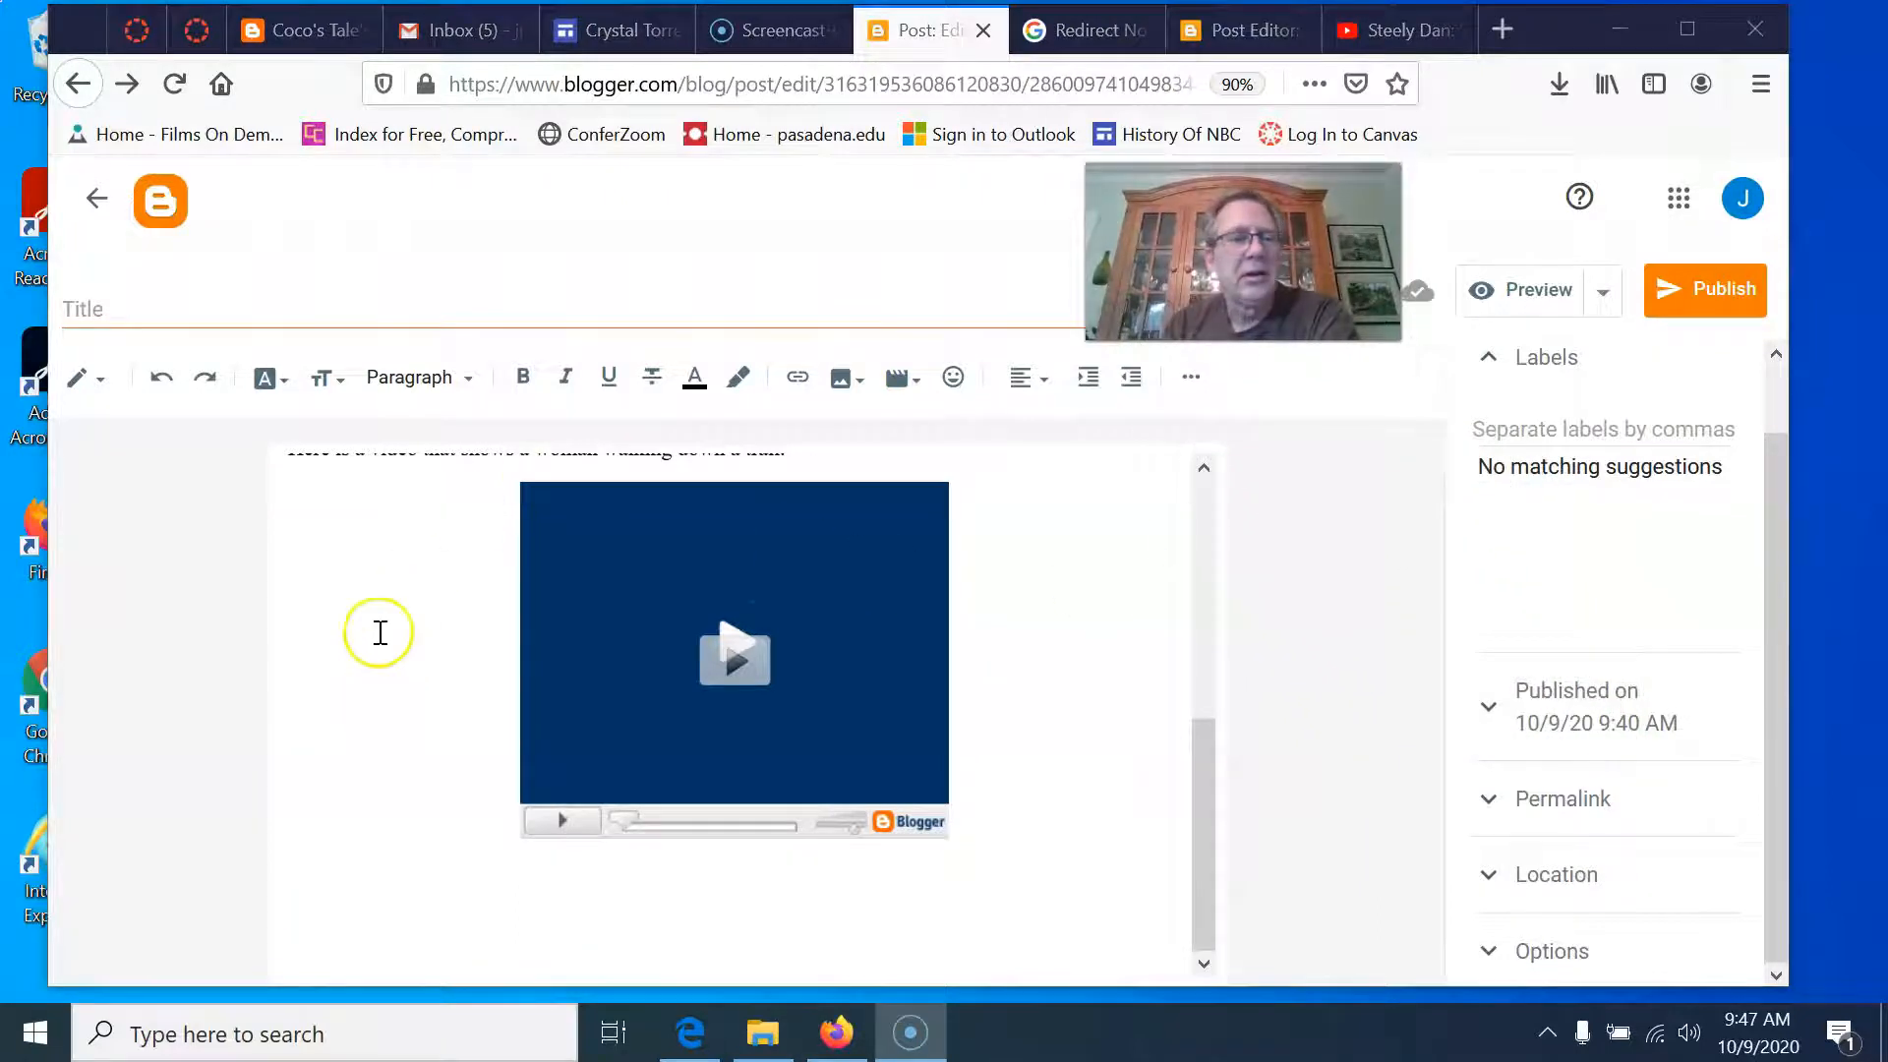
pyautogui.click(836, 380)
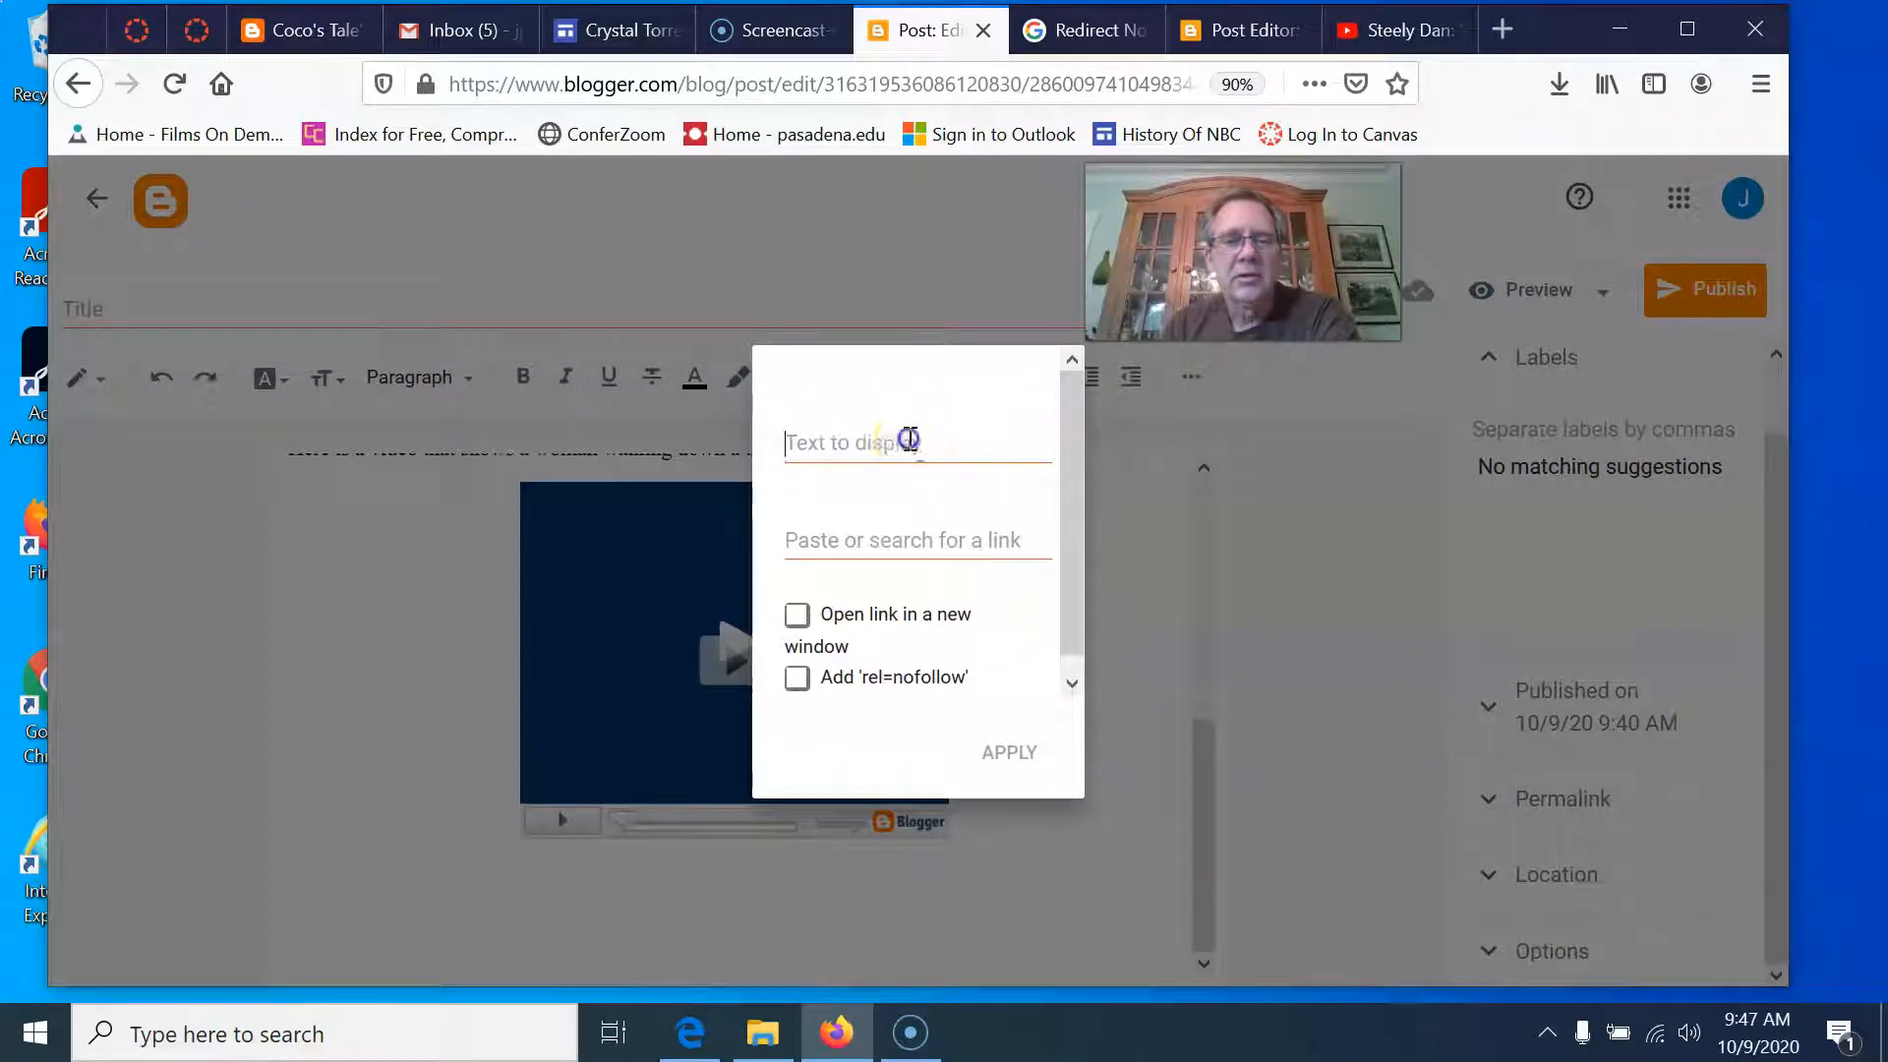
pyautogui.click(911, 438)
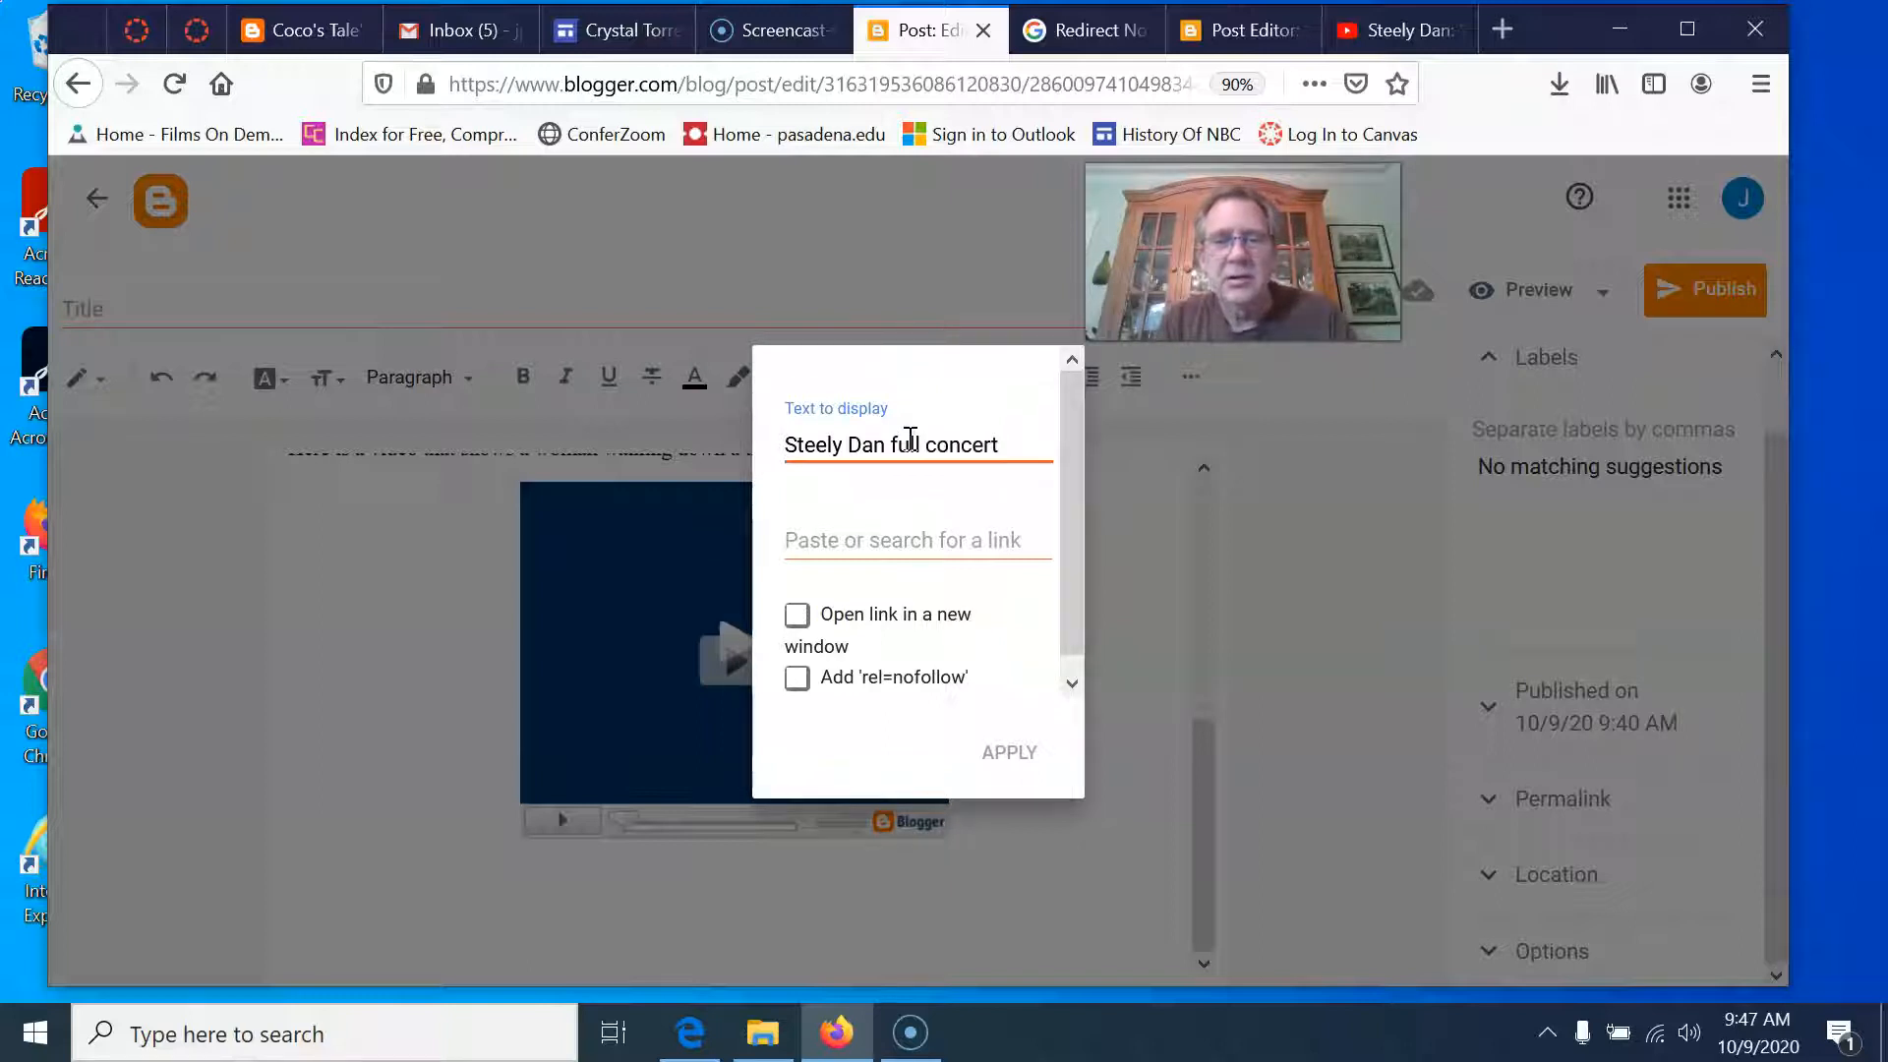
pyautogui.click(903, 539)
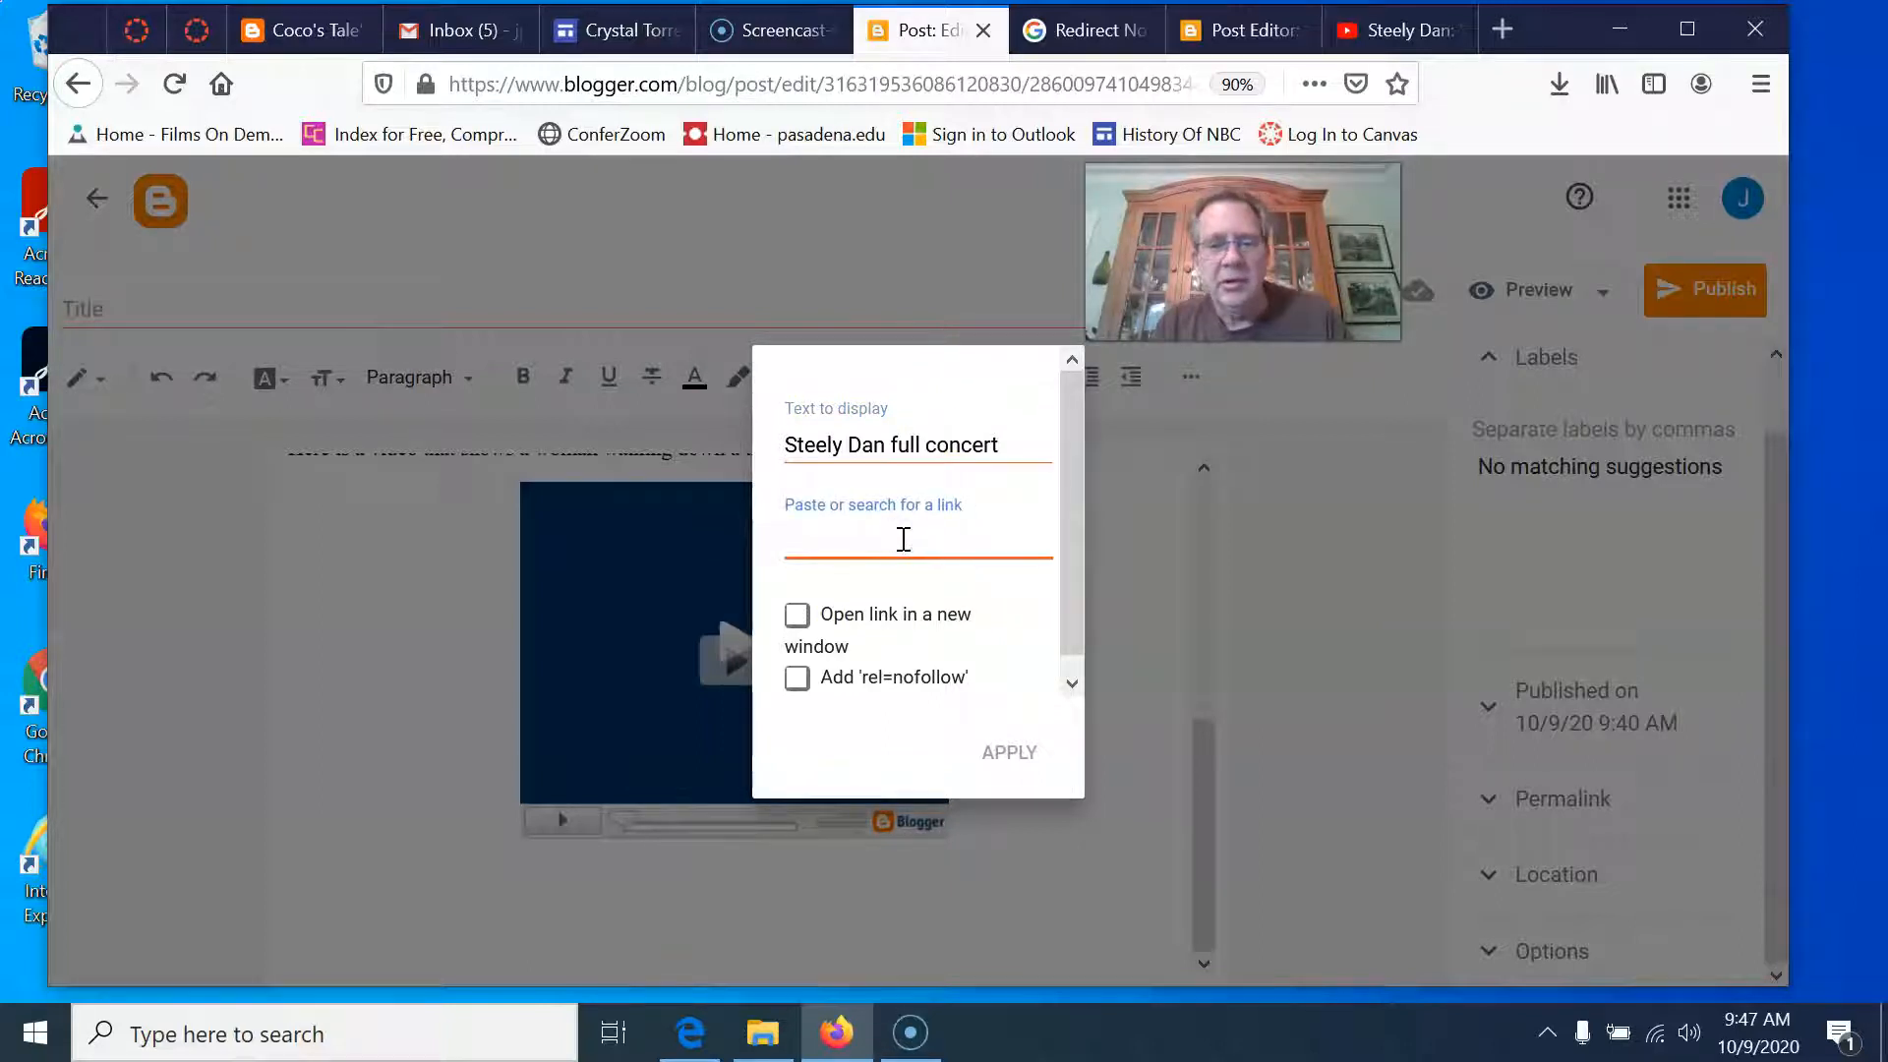
pyautogui.hotkey('ctrl', 'v')
pyautogui.click(1009, 751)
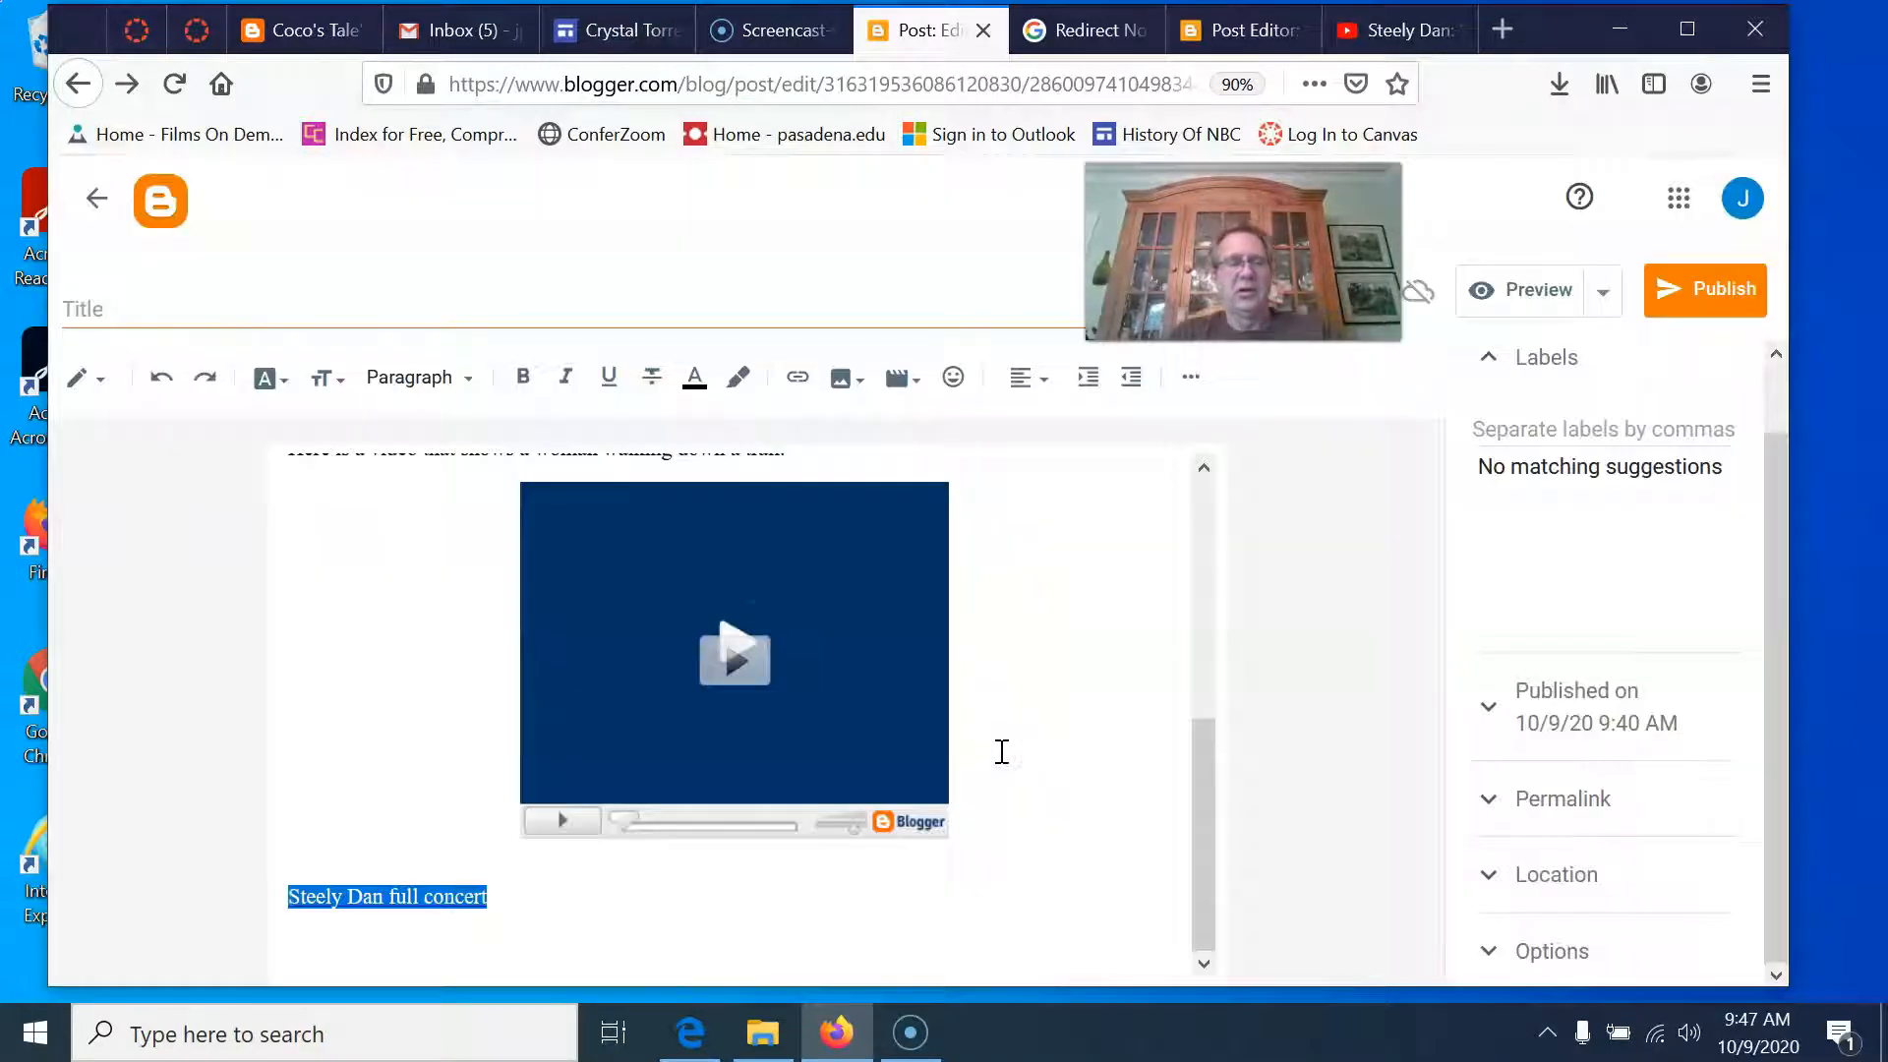
pyautogui.click(668, 897)
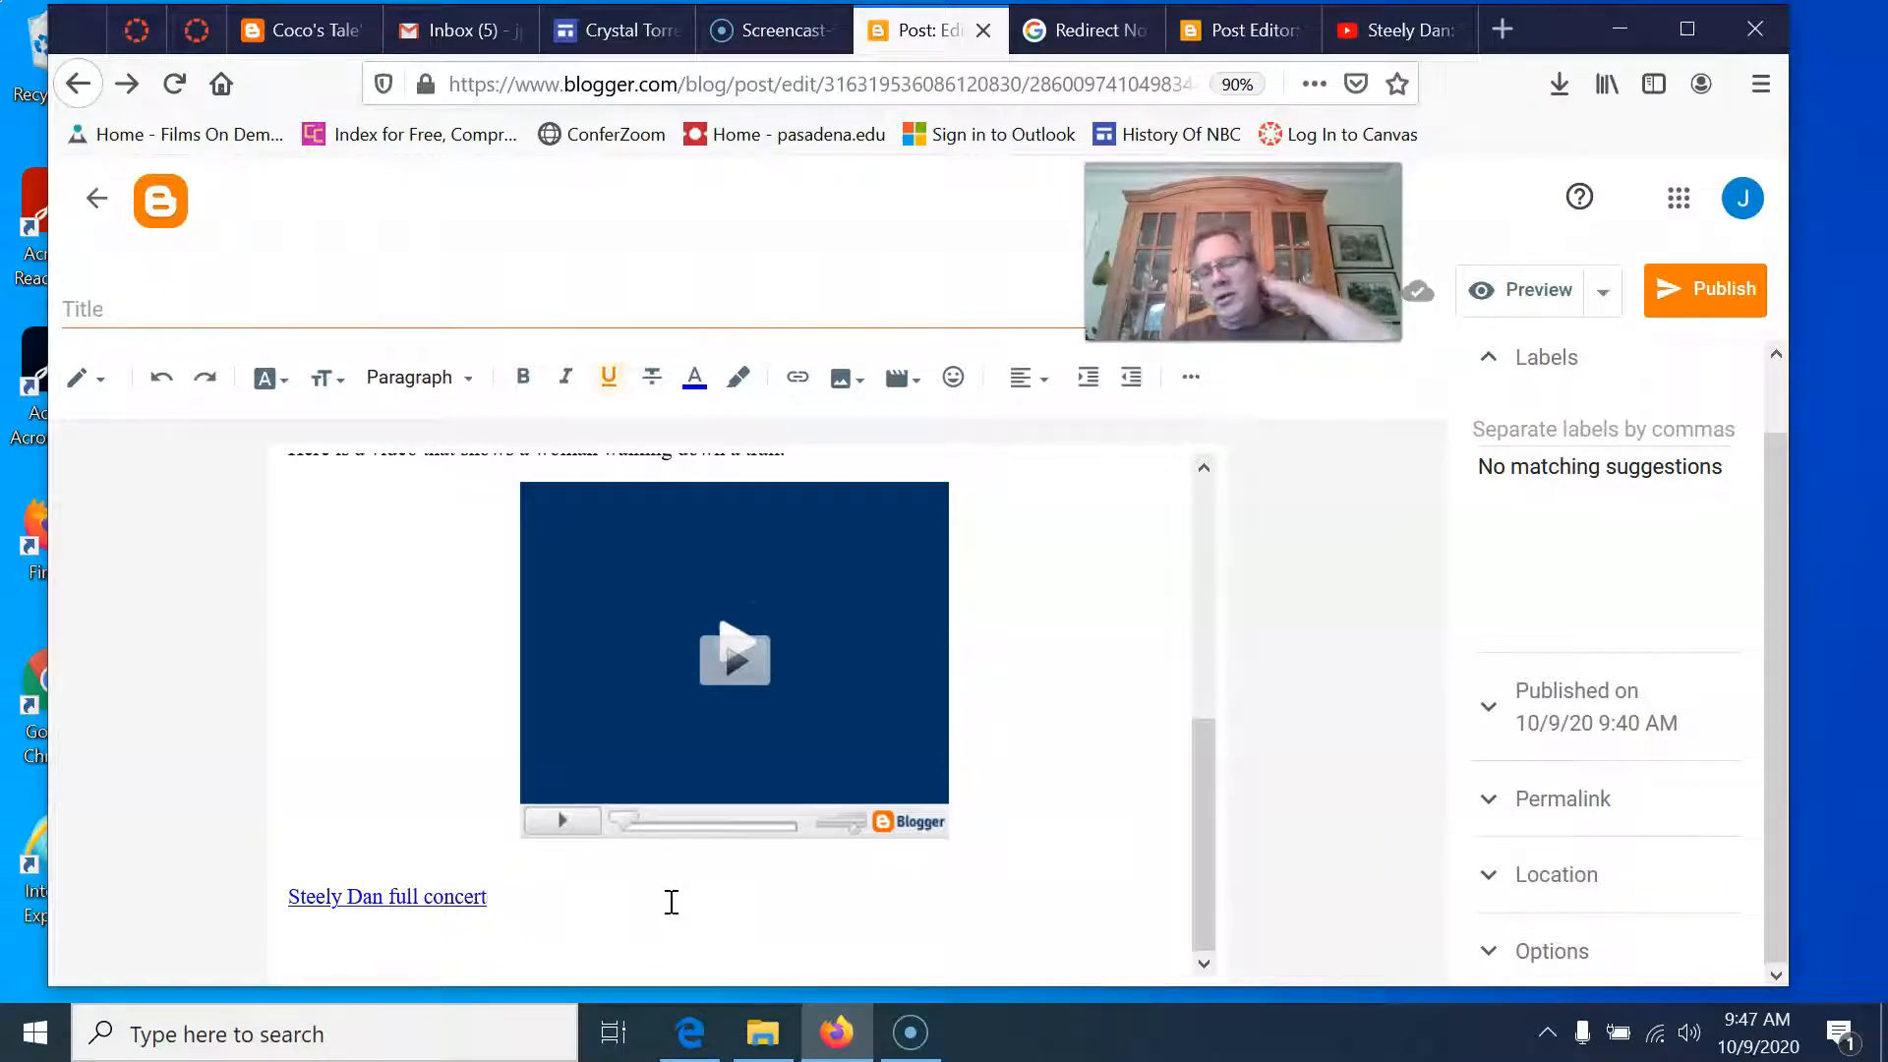
pyautogui.click(743, 899)
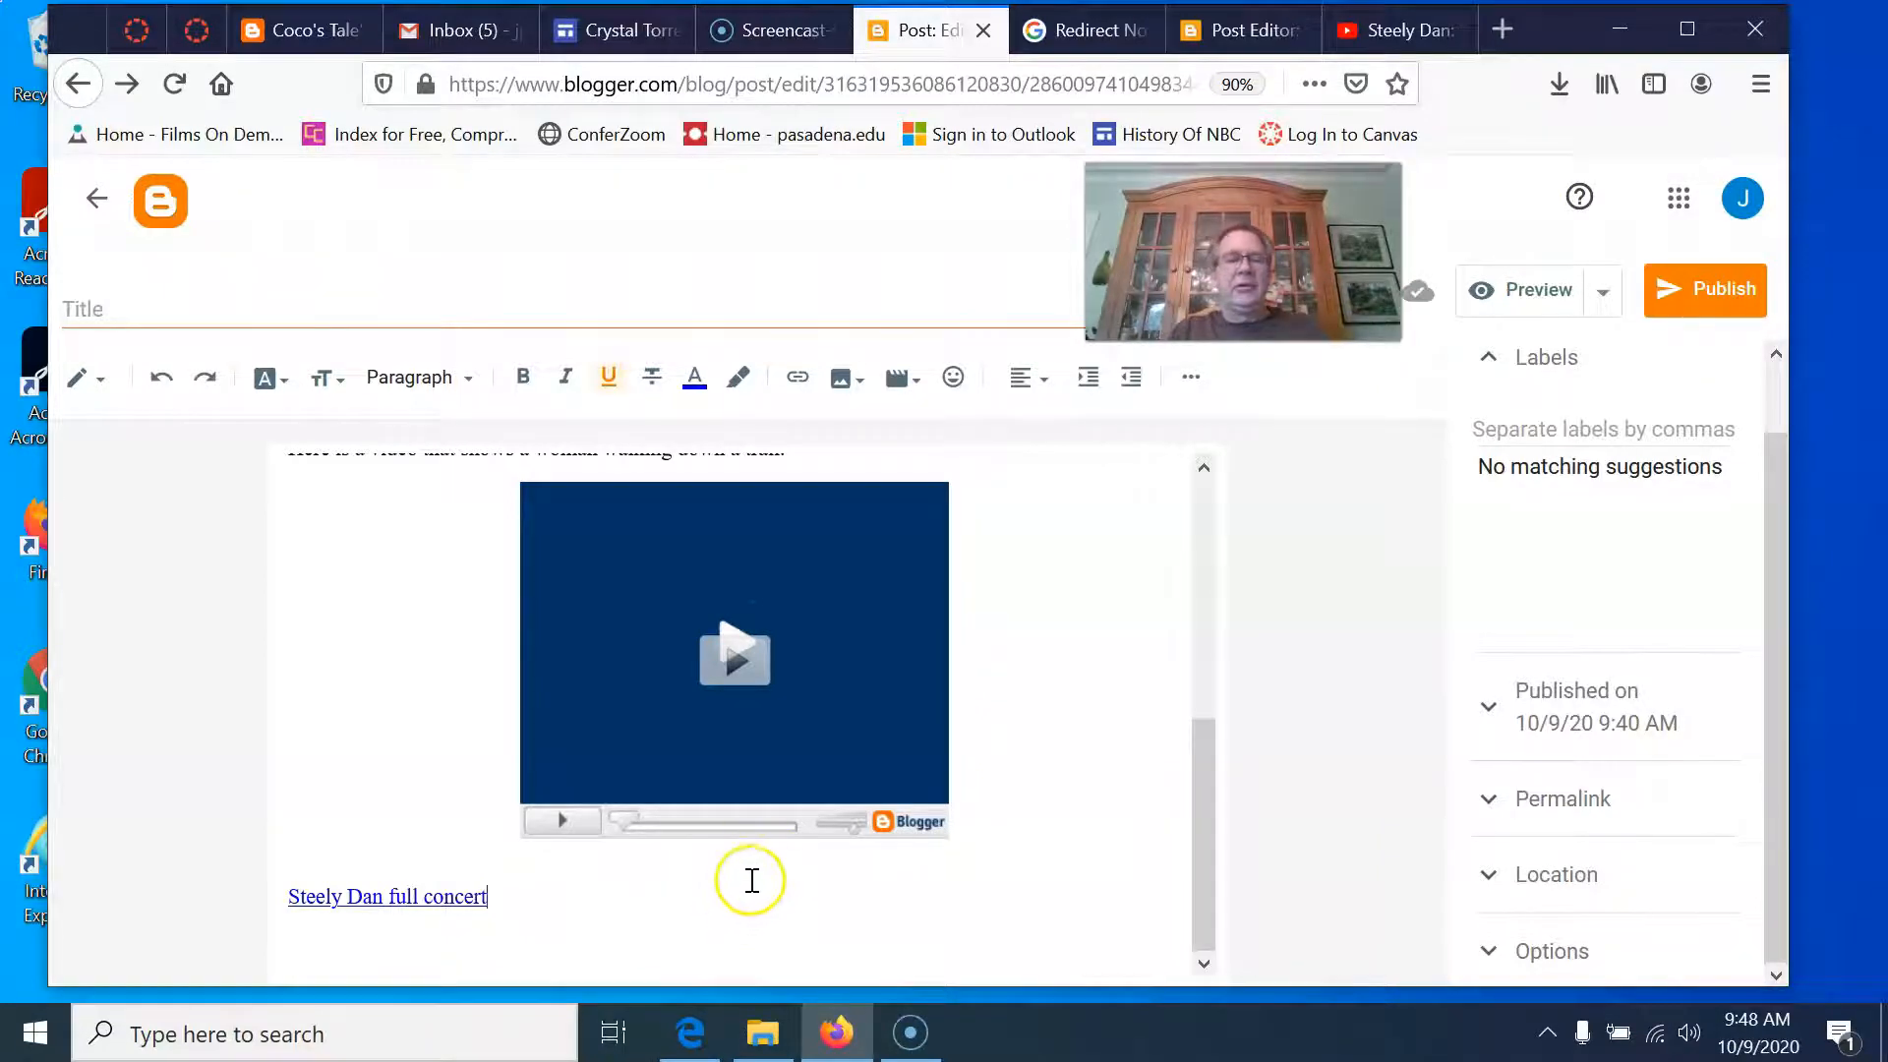
pyautogui.moveTo(1195, 270); pyautogui.dragTo(1184, 317)
pyautogui.moveTo(1191, 737)
pyautogui.mouseDown()
pyautogui.moveTo(1213, 514)
pyautogui.moveTo(1189, 704)
pyautogui.mouseUp()
pyautogui.click(856, 742)
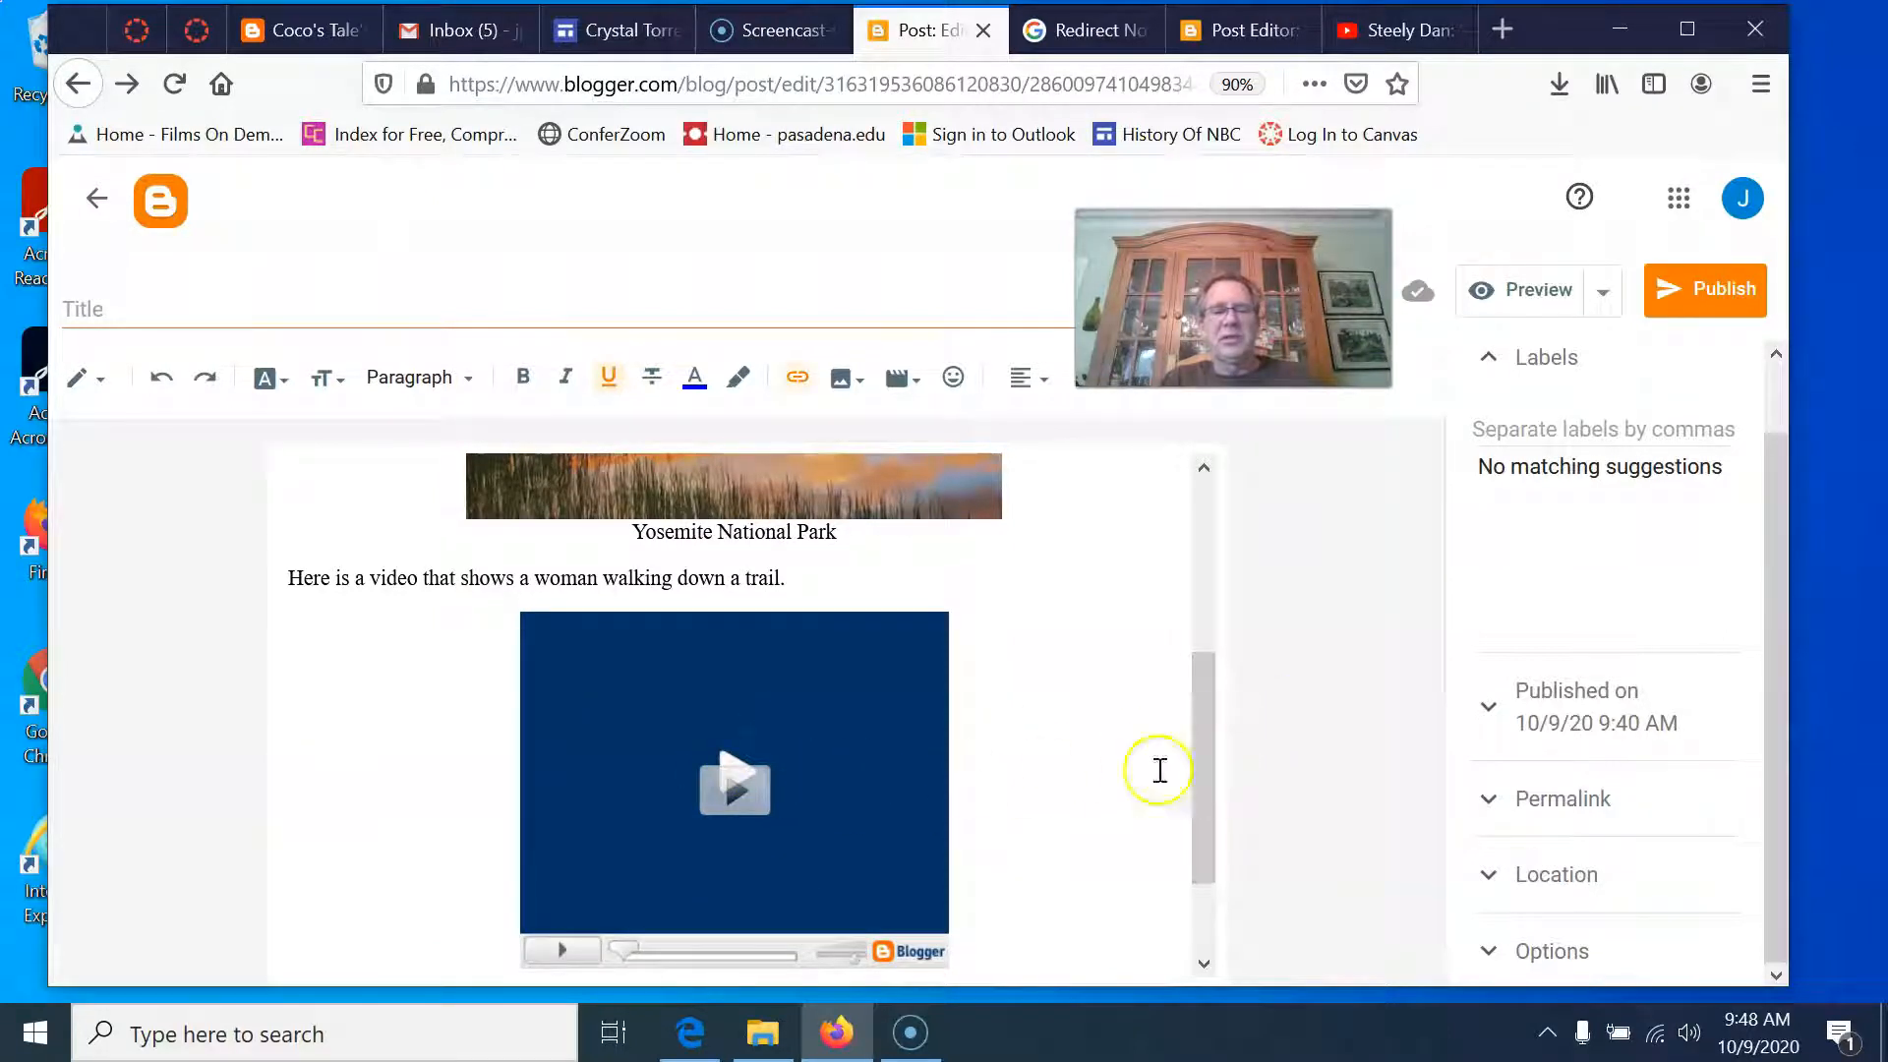
pyautogui.moveTo(1193, 746); pyautogui.dragTo(1200, 822)
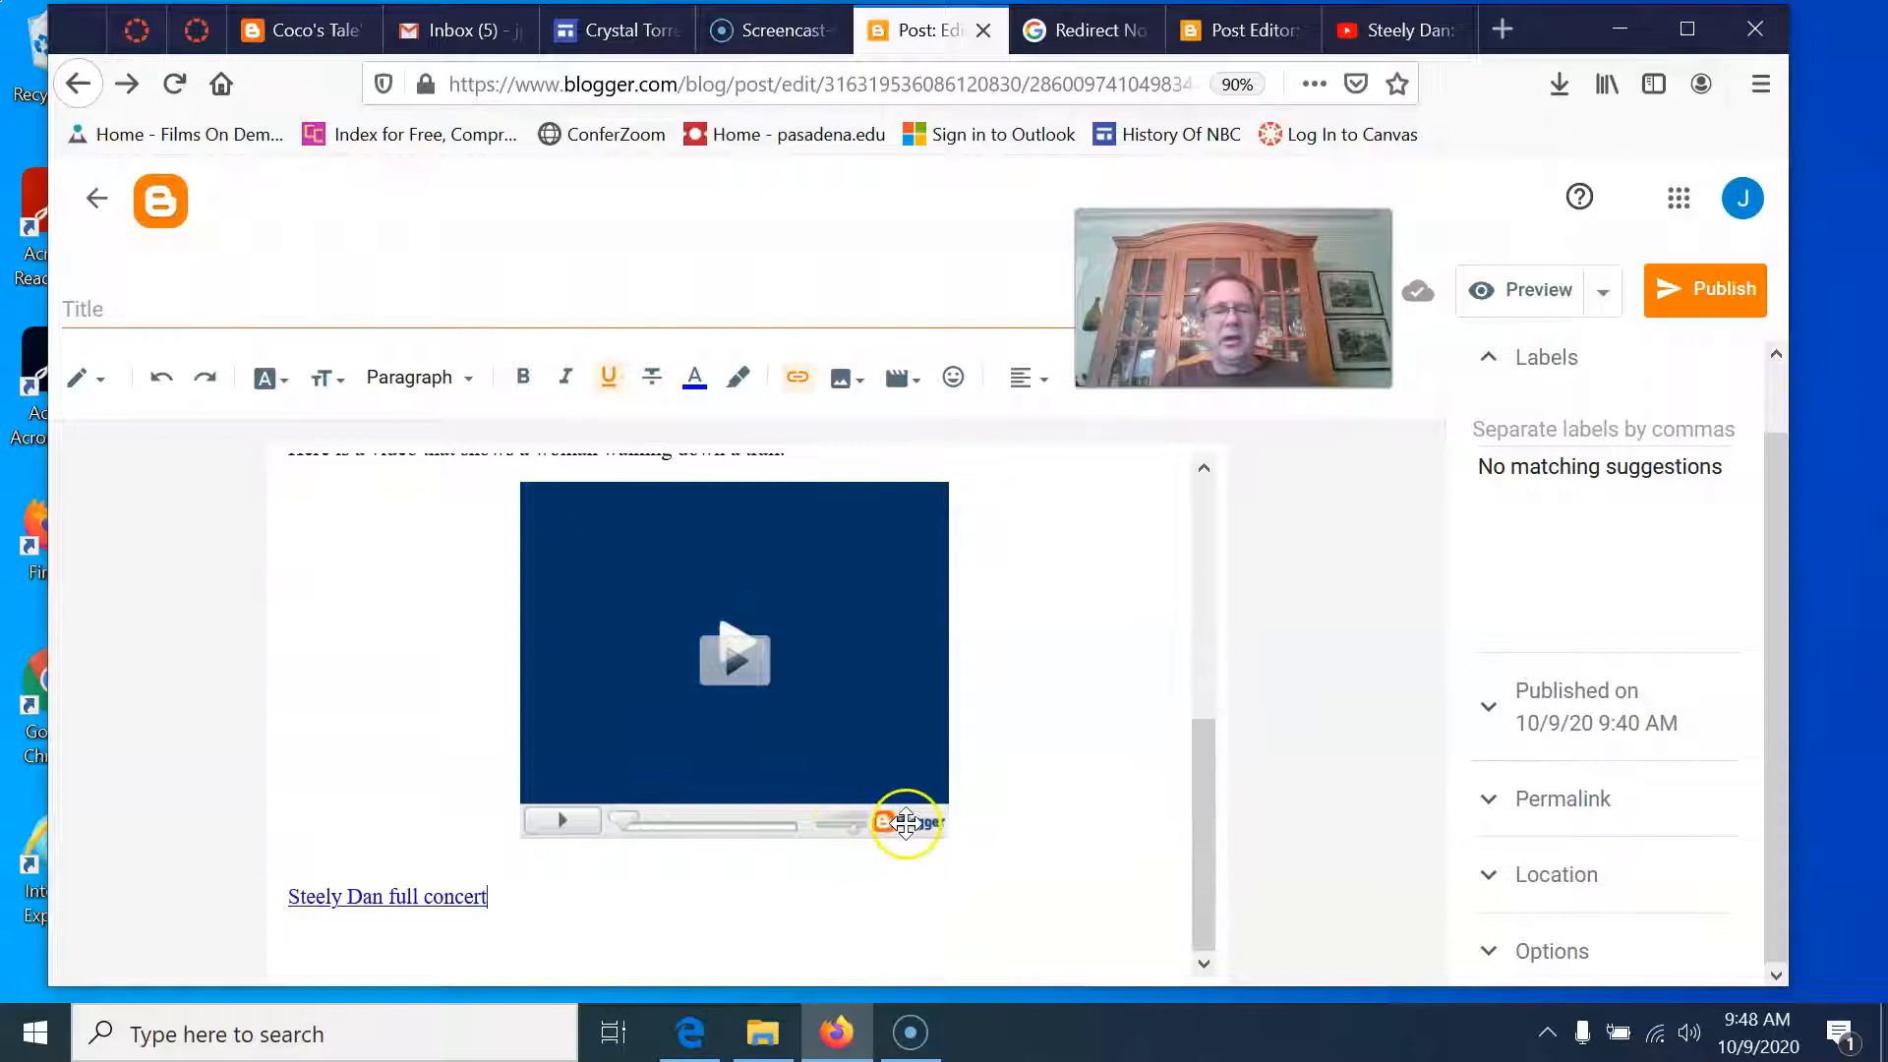
pyautogui.click(889, 762)
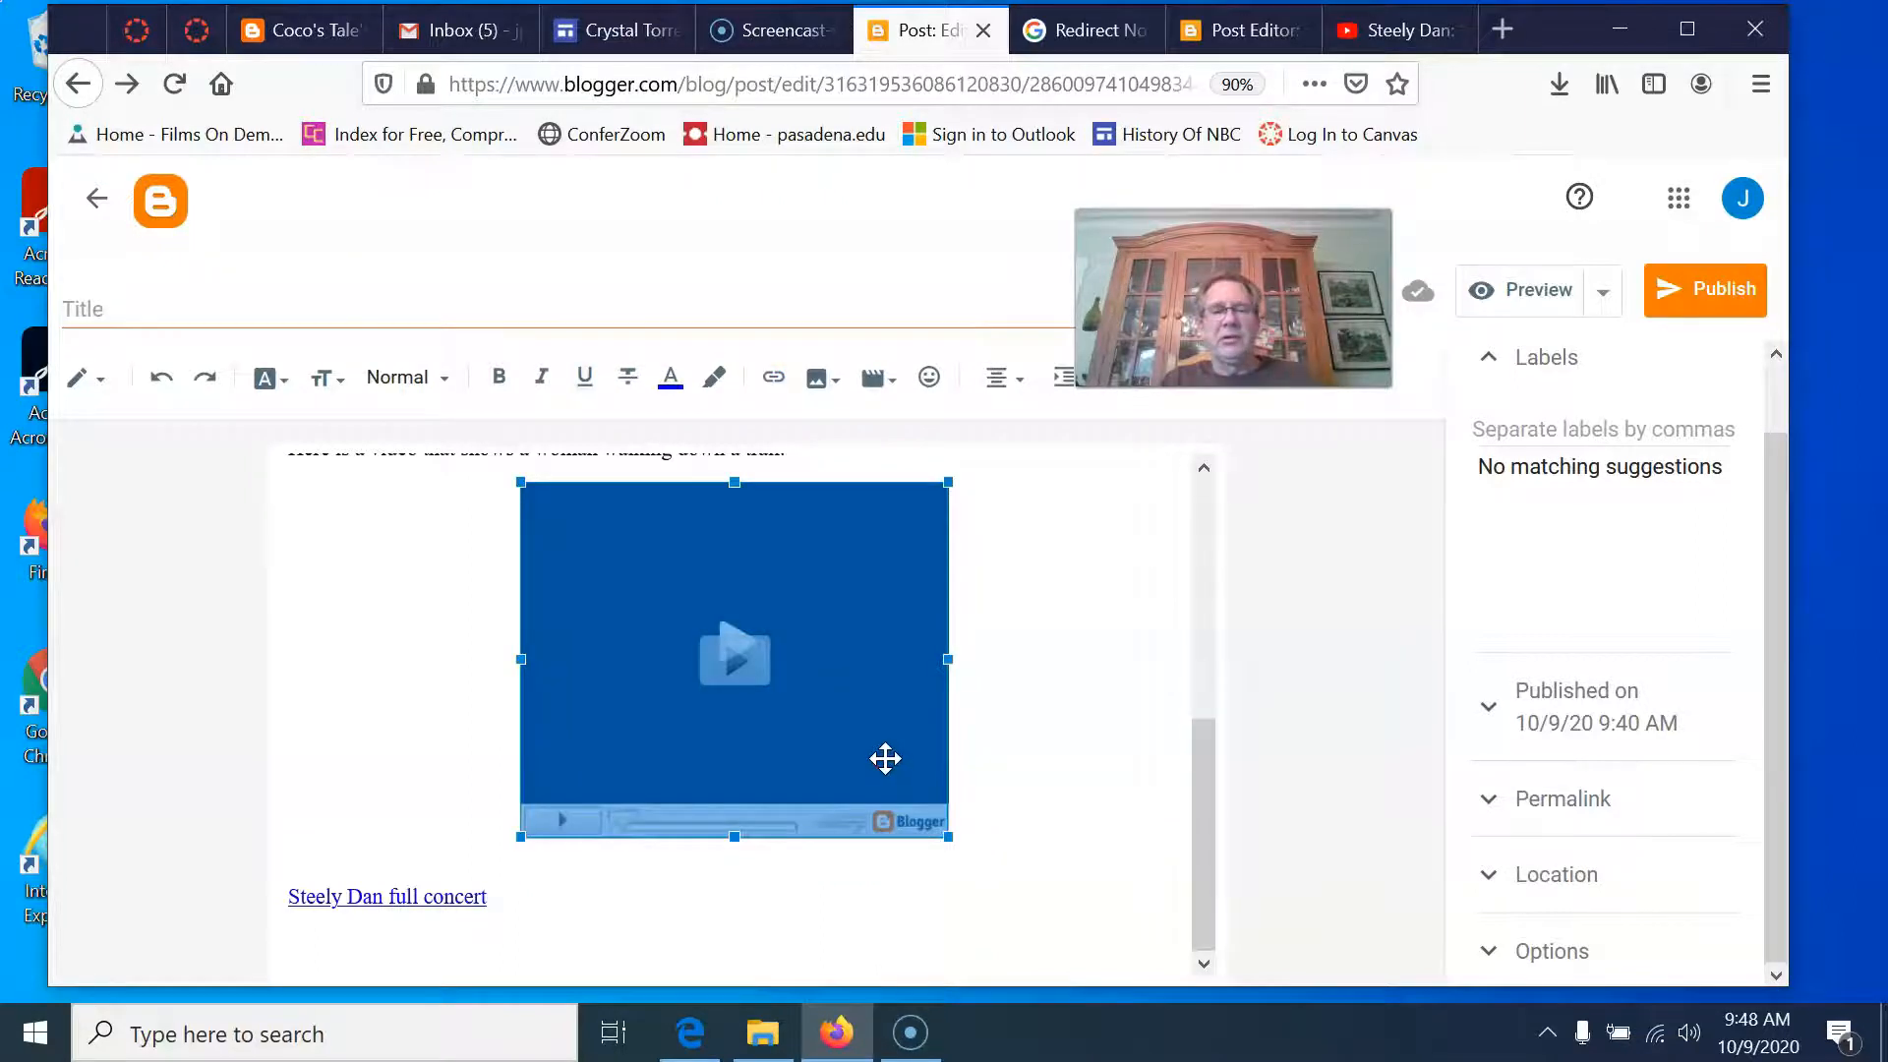
pyautogui.rightClick(885, 759)
pyautogui.click(1011, 815)
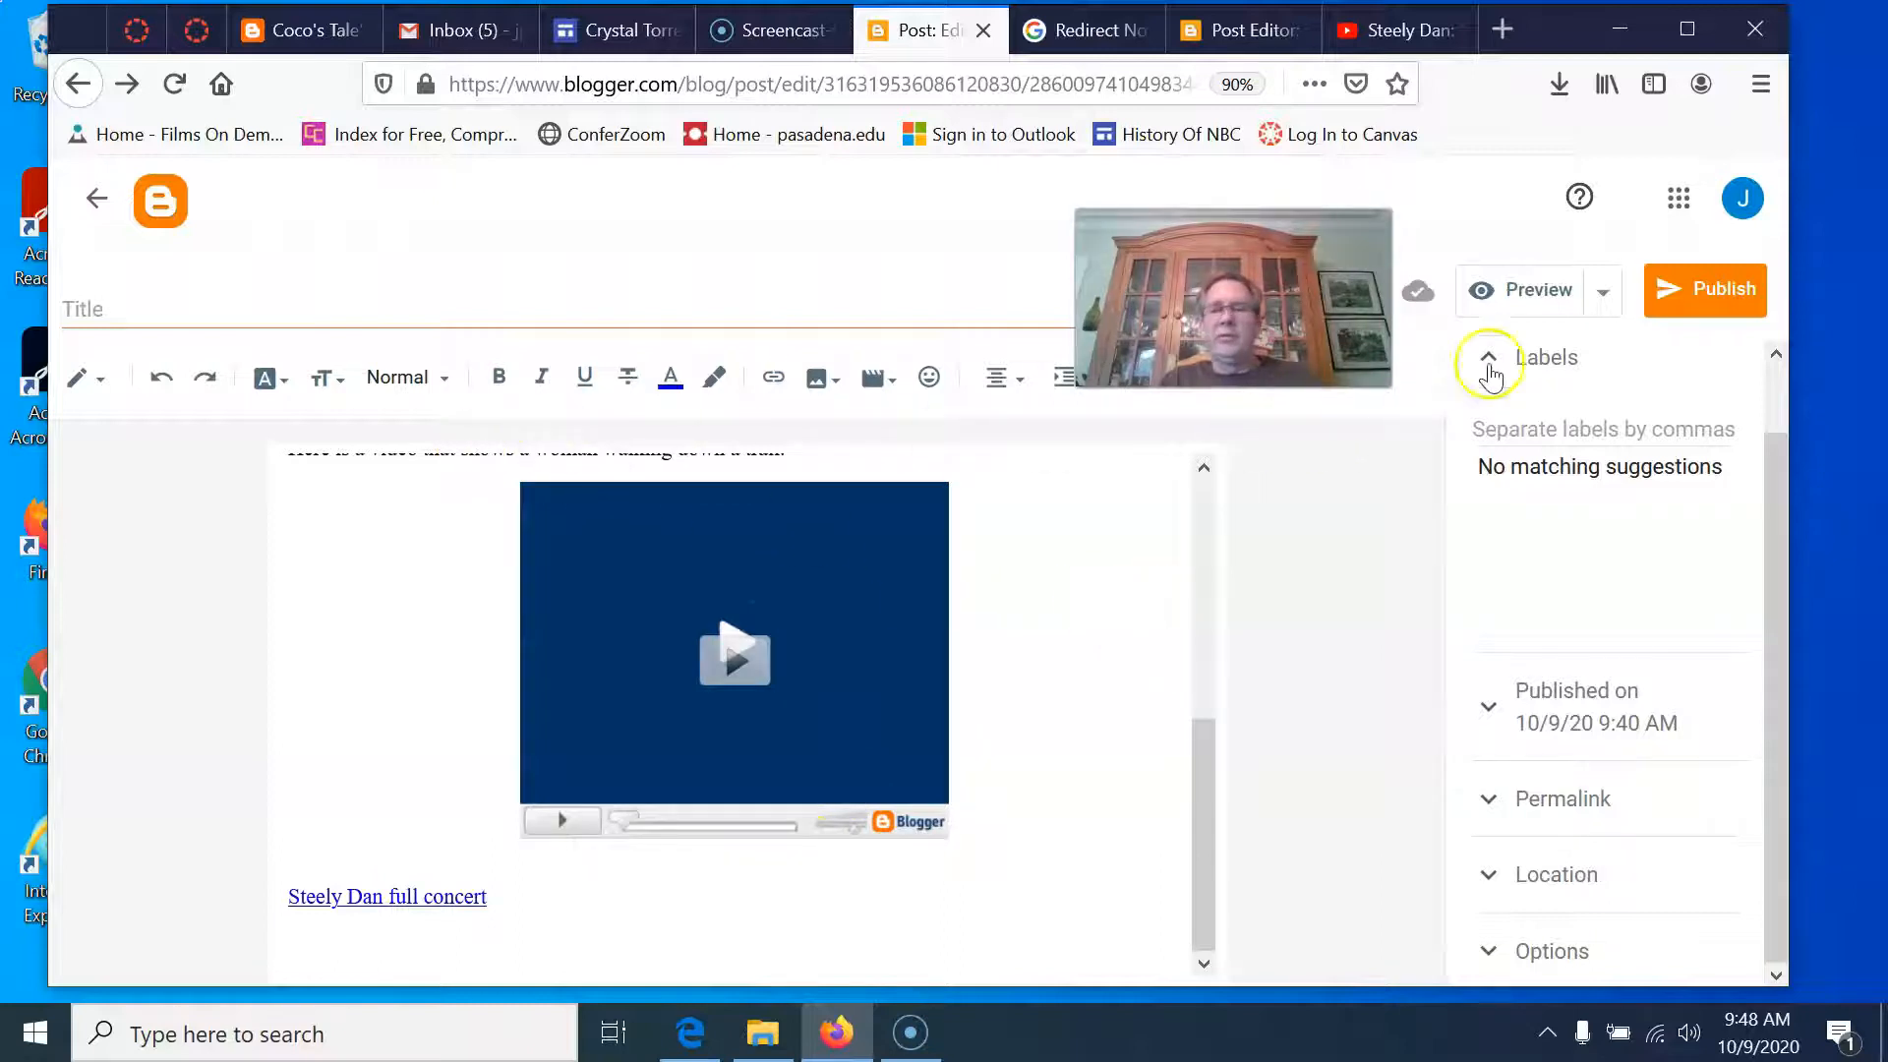
# Preview the post and look over its Yosemite image, trail video and Steely Dan link.
pyautogui.click(1523, 305)
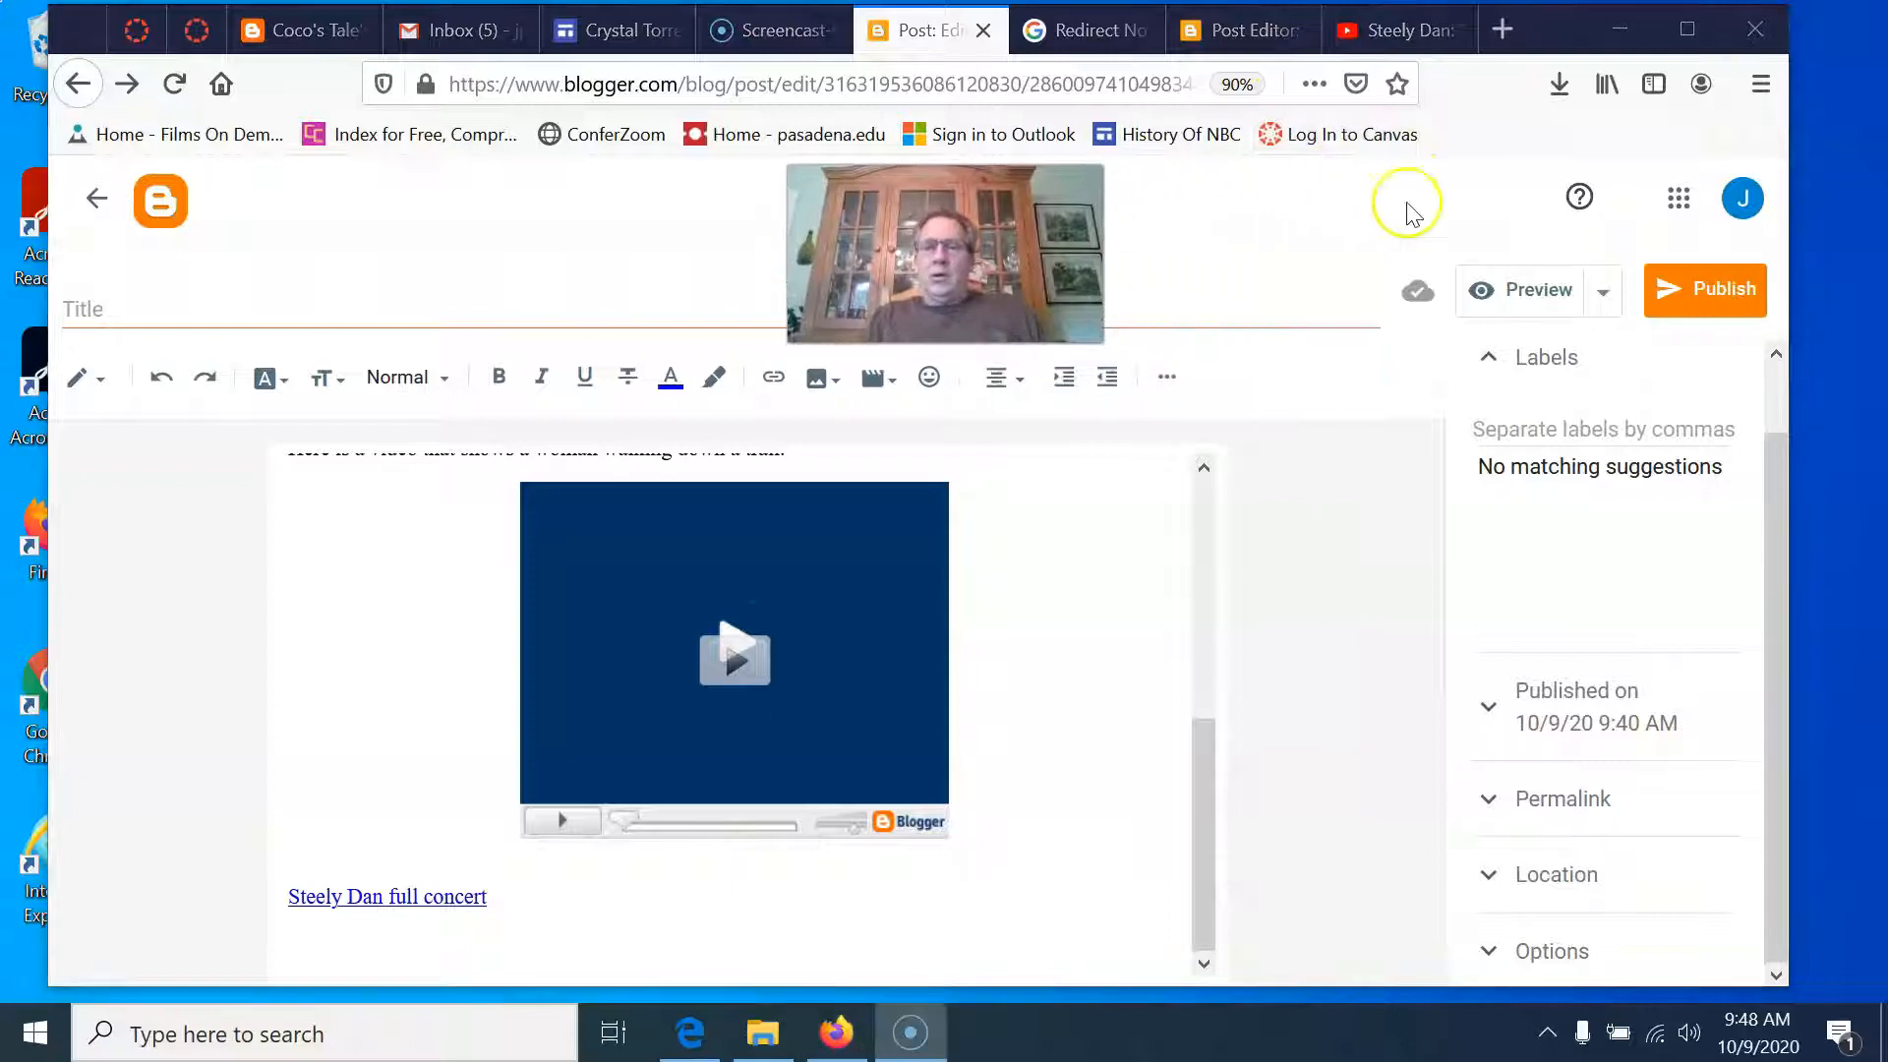
pyautogui.click(1313, 35)
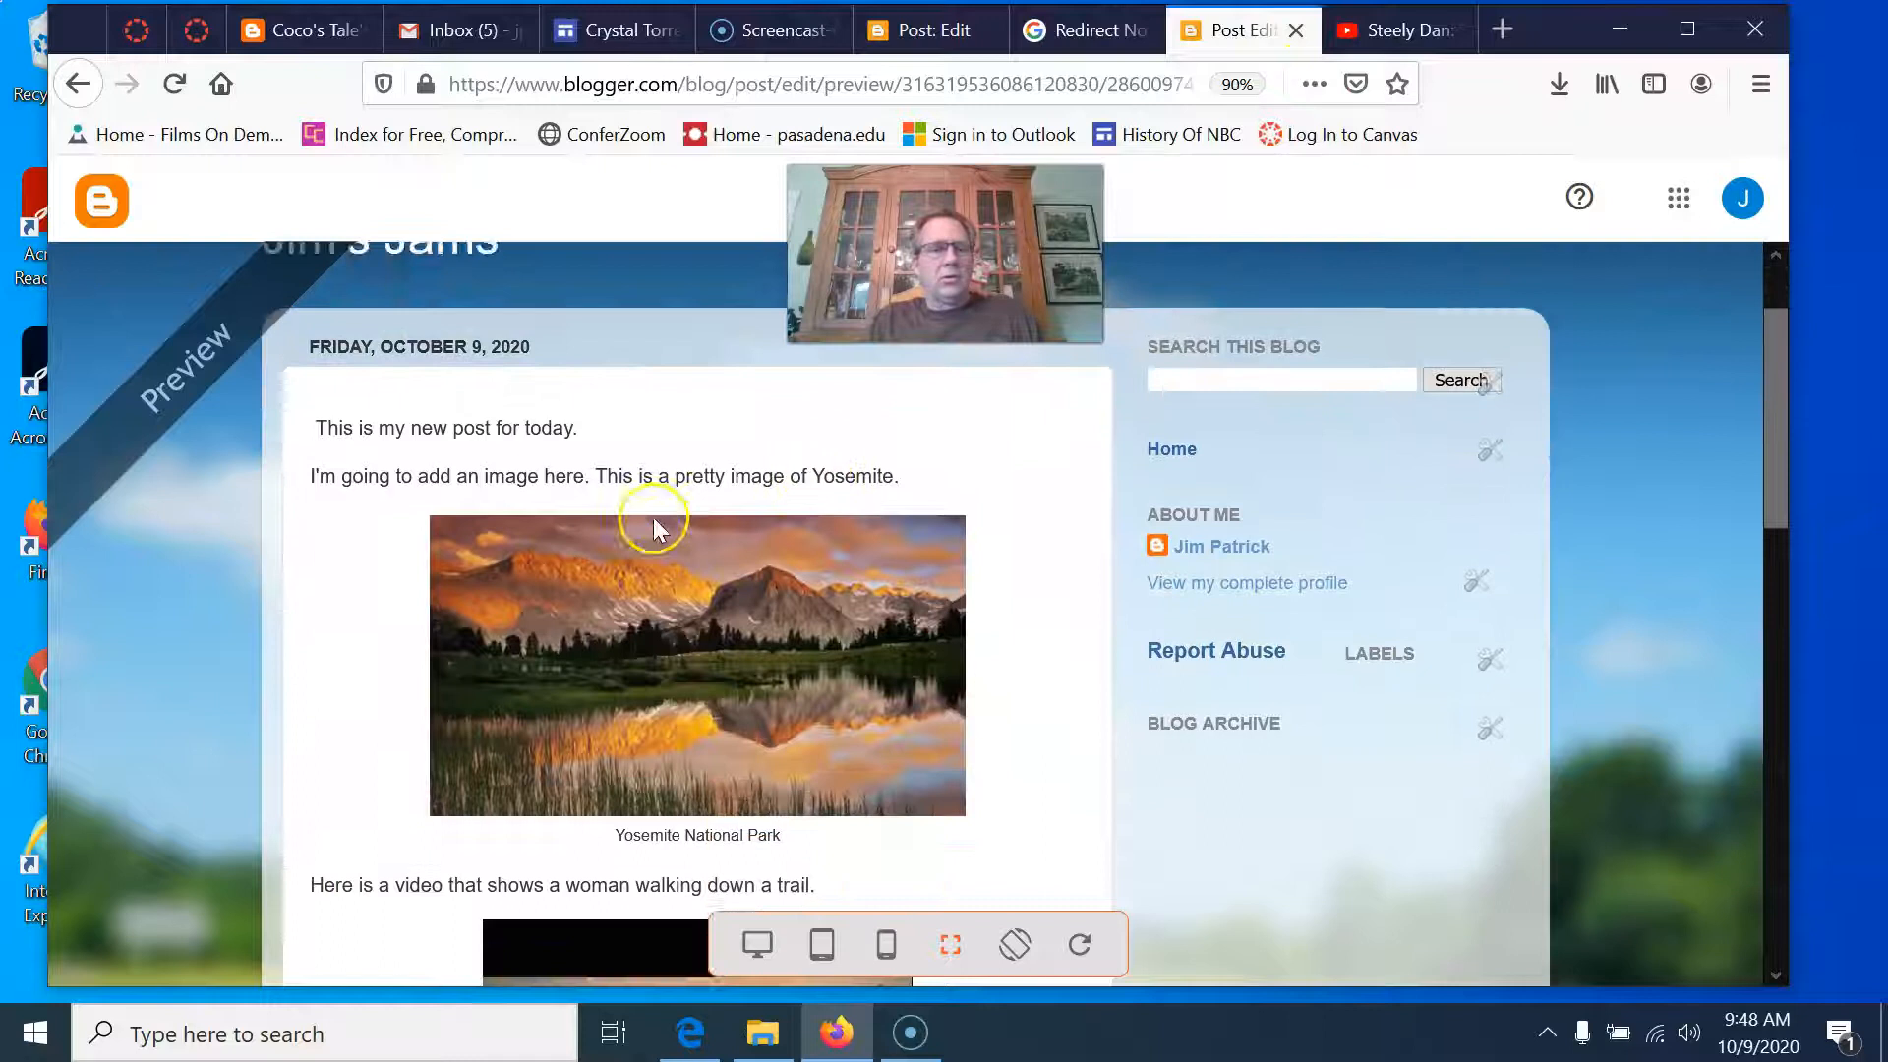
pyautogui.scroll(-3, 610, 494)
pyautogui.scroll(3, 580, 470)
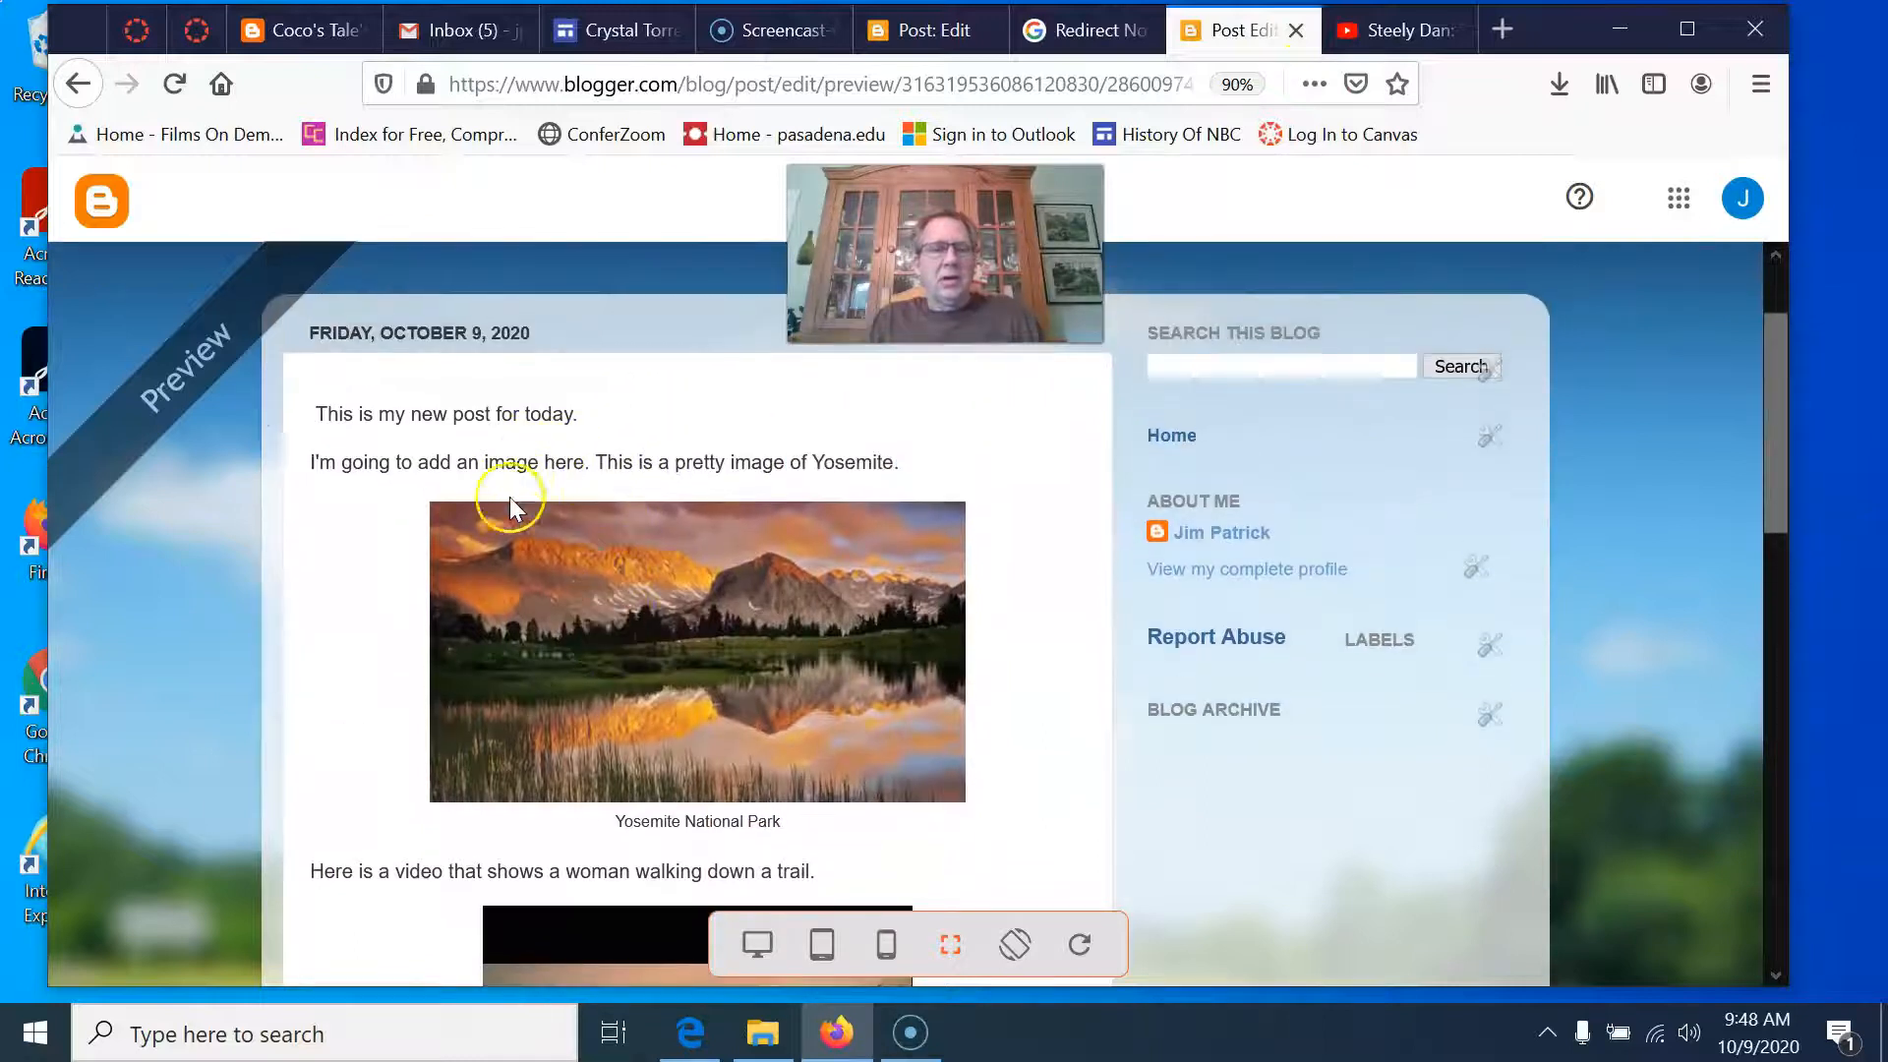
pyautogui.scroll(-3, 547, 517)
pyautogui.scroll(-5, 550, 522)
pyautogui.click(694, 654)
pyautogui.scroll(-3, 999, 668)
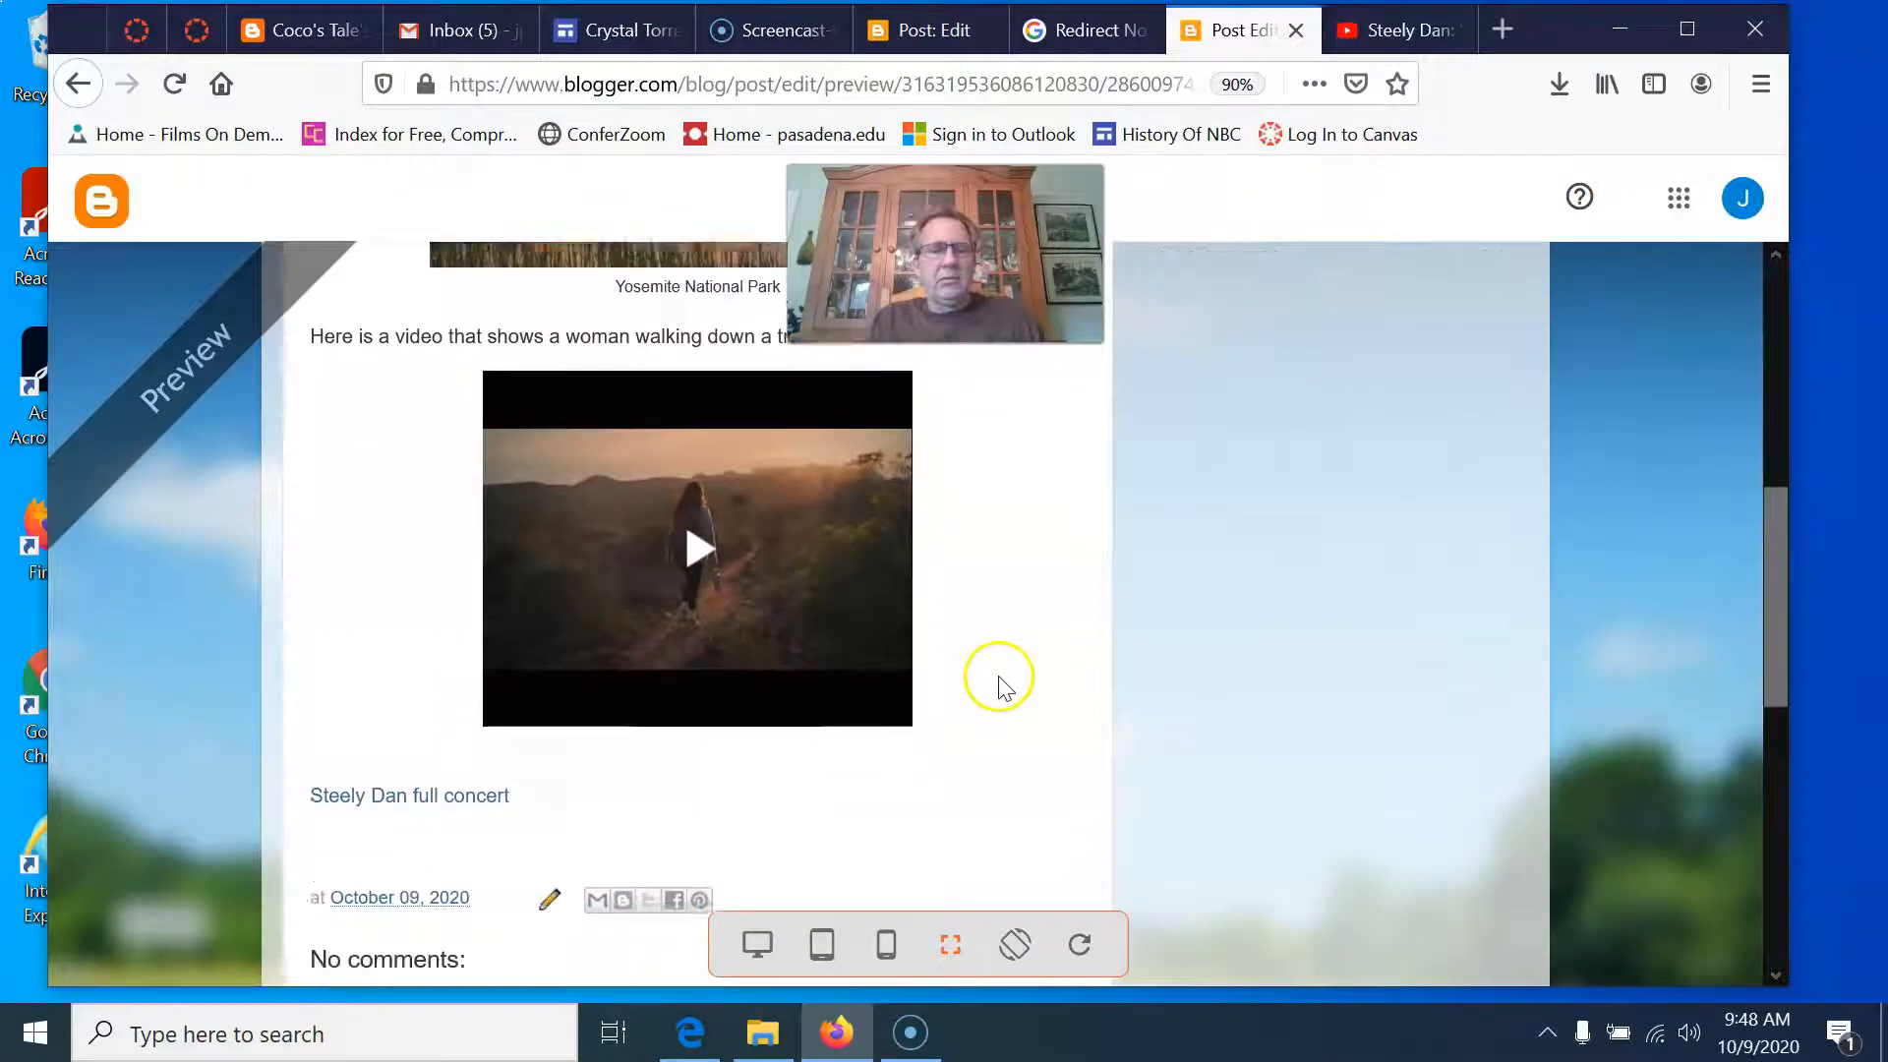
pyautogui.scroll(-2, 578, 562)
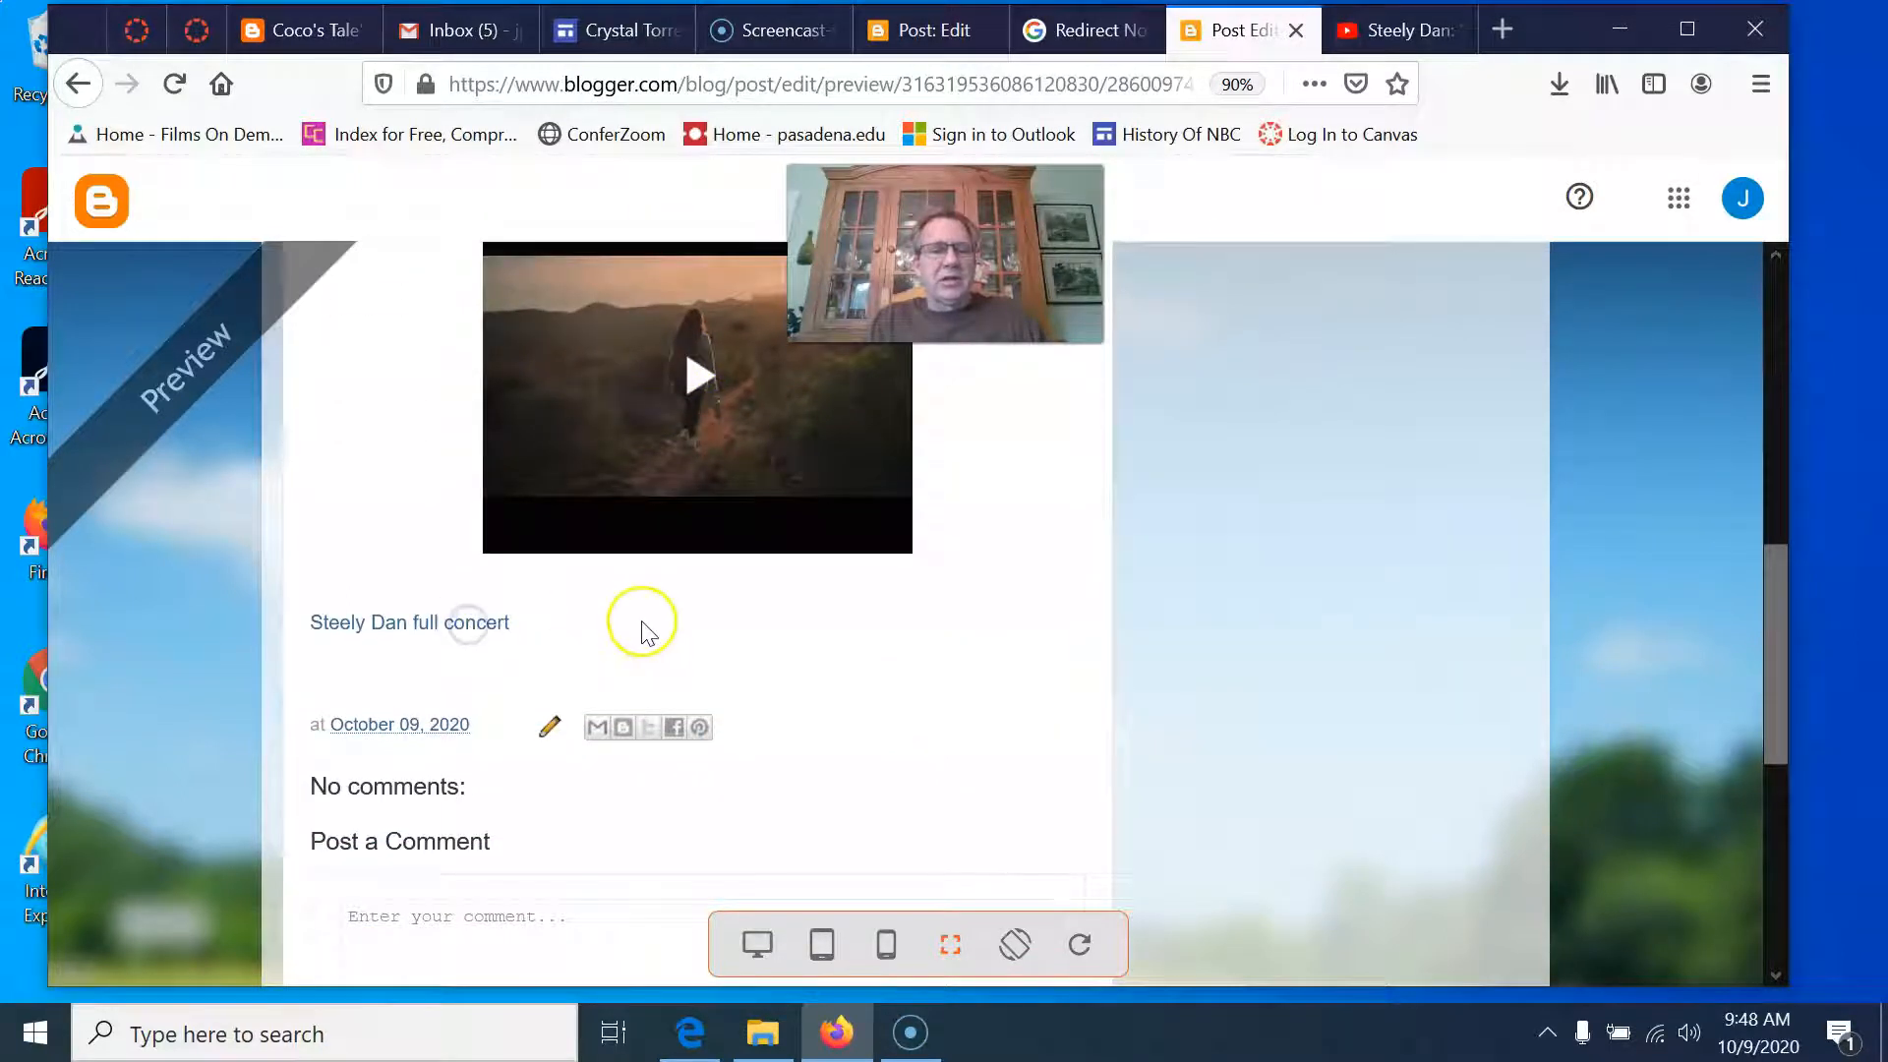
pyautogui.scroll(-5, 443, 642)
pyautogui.scroll(5, 440, 649)
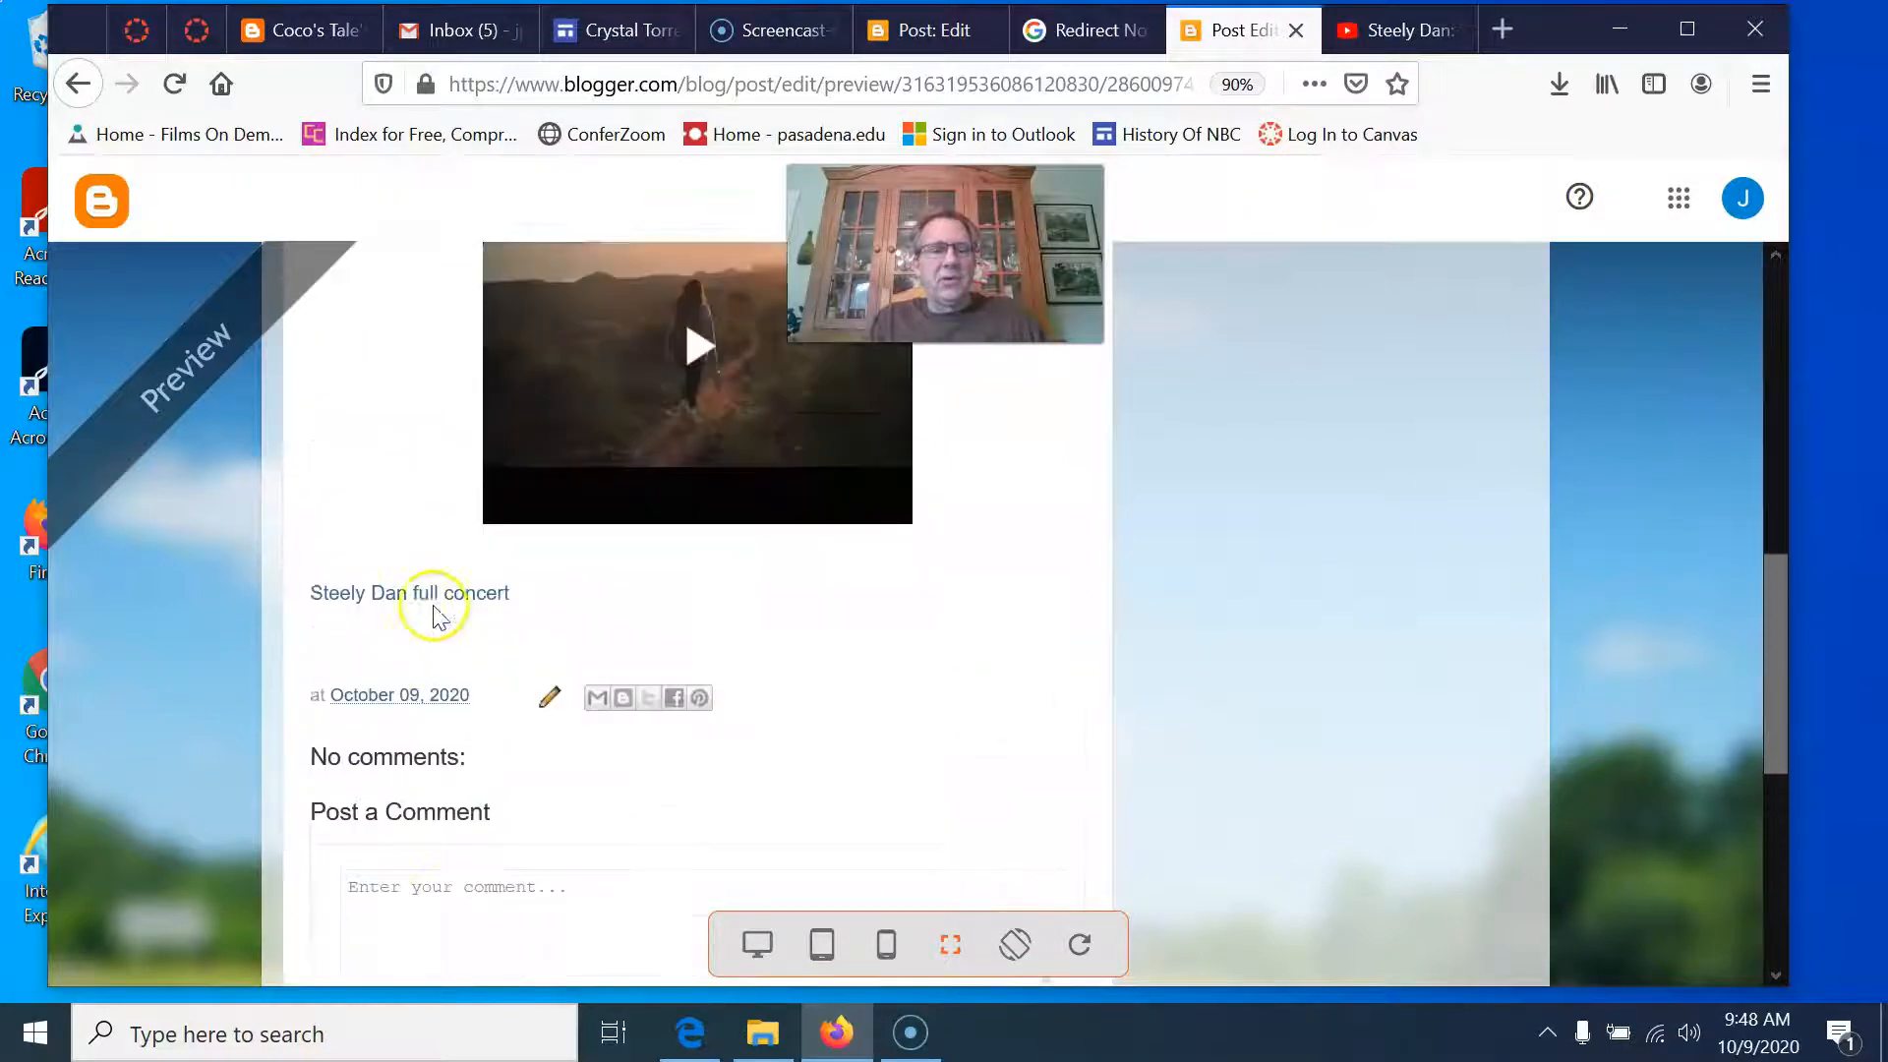
pyautogui.scroll(12, 846, 639)
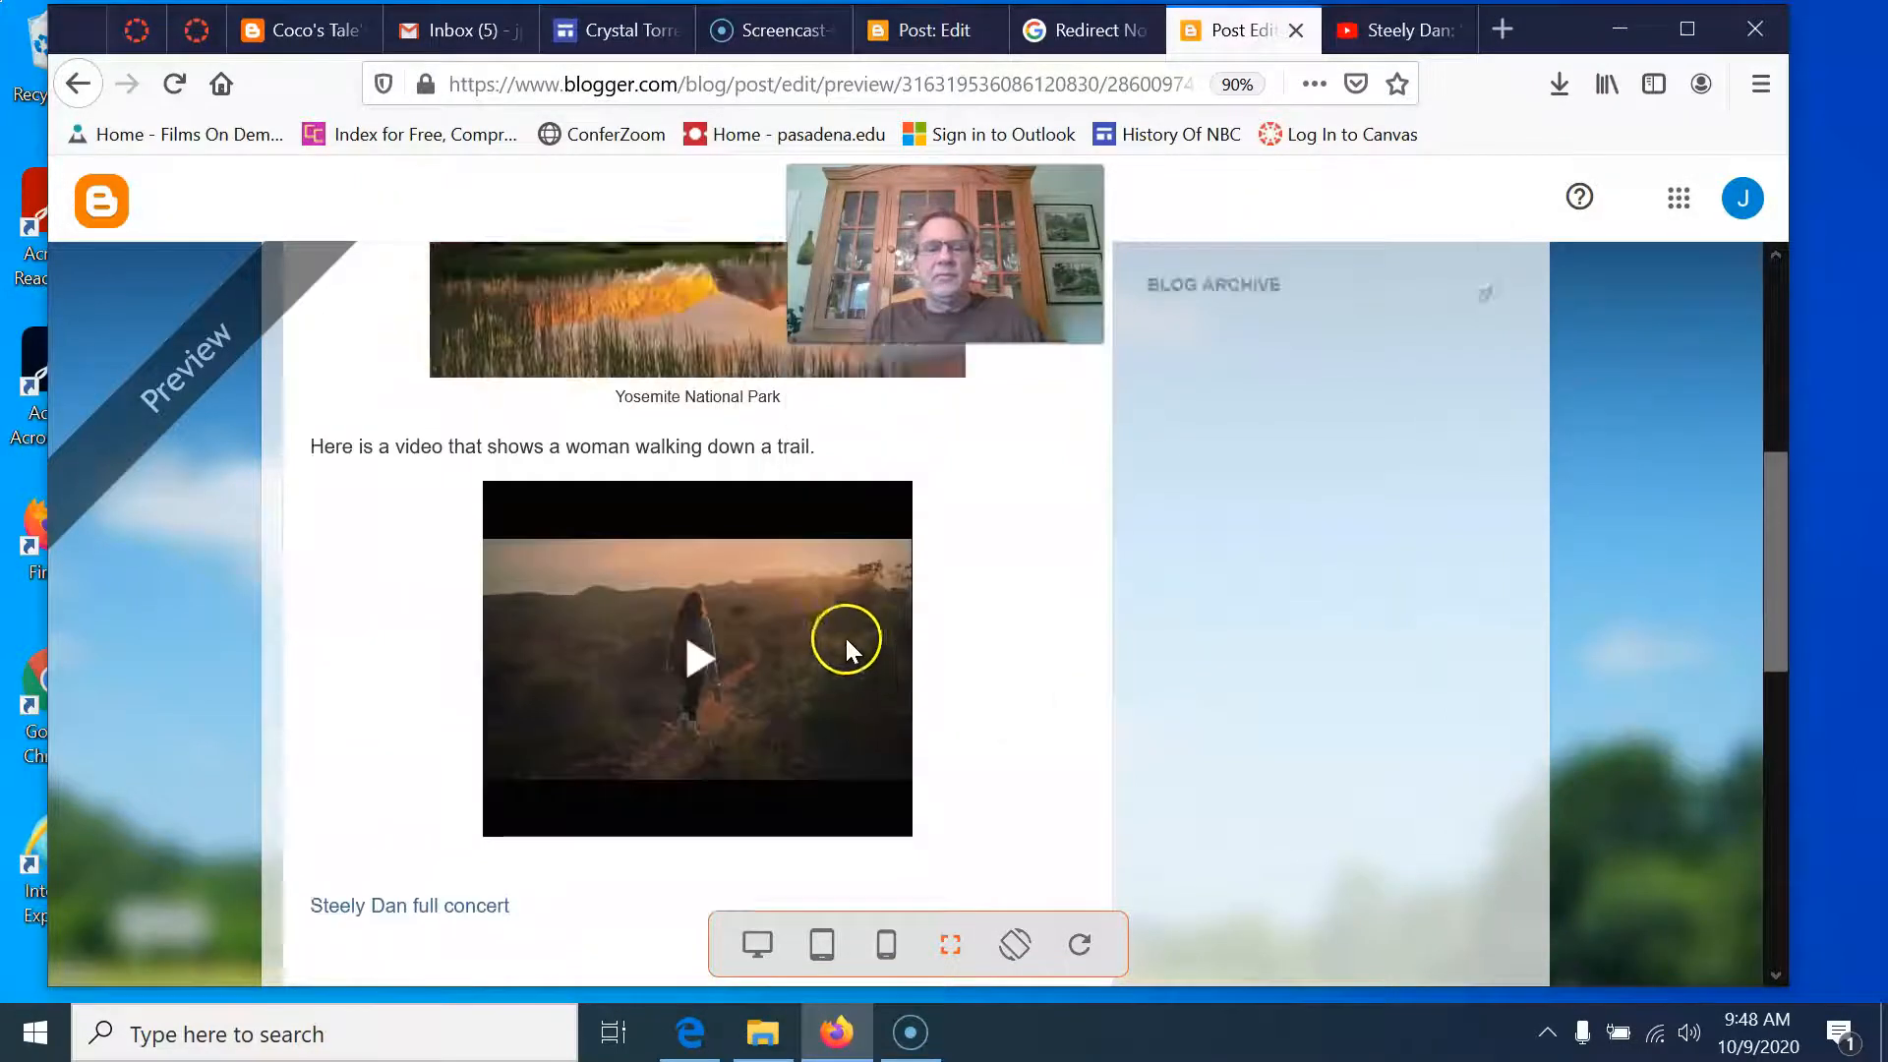
# Add a new line below the post's Steely Dan link and copy the St. Louis concert video's embed code from YouTube.
pyautogui.click(939, 30)
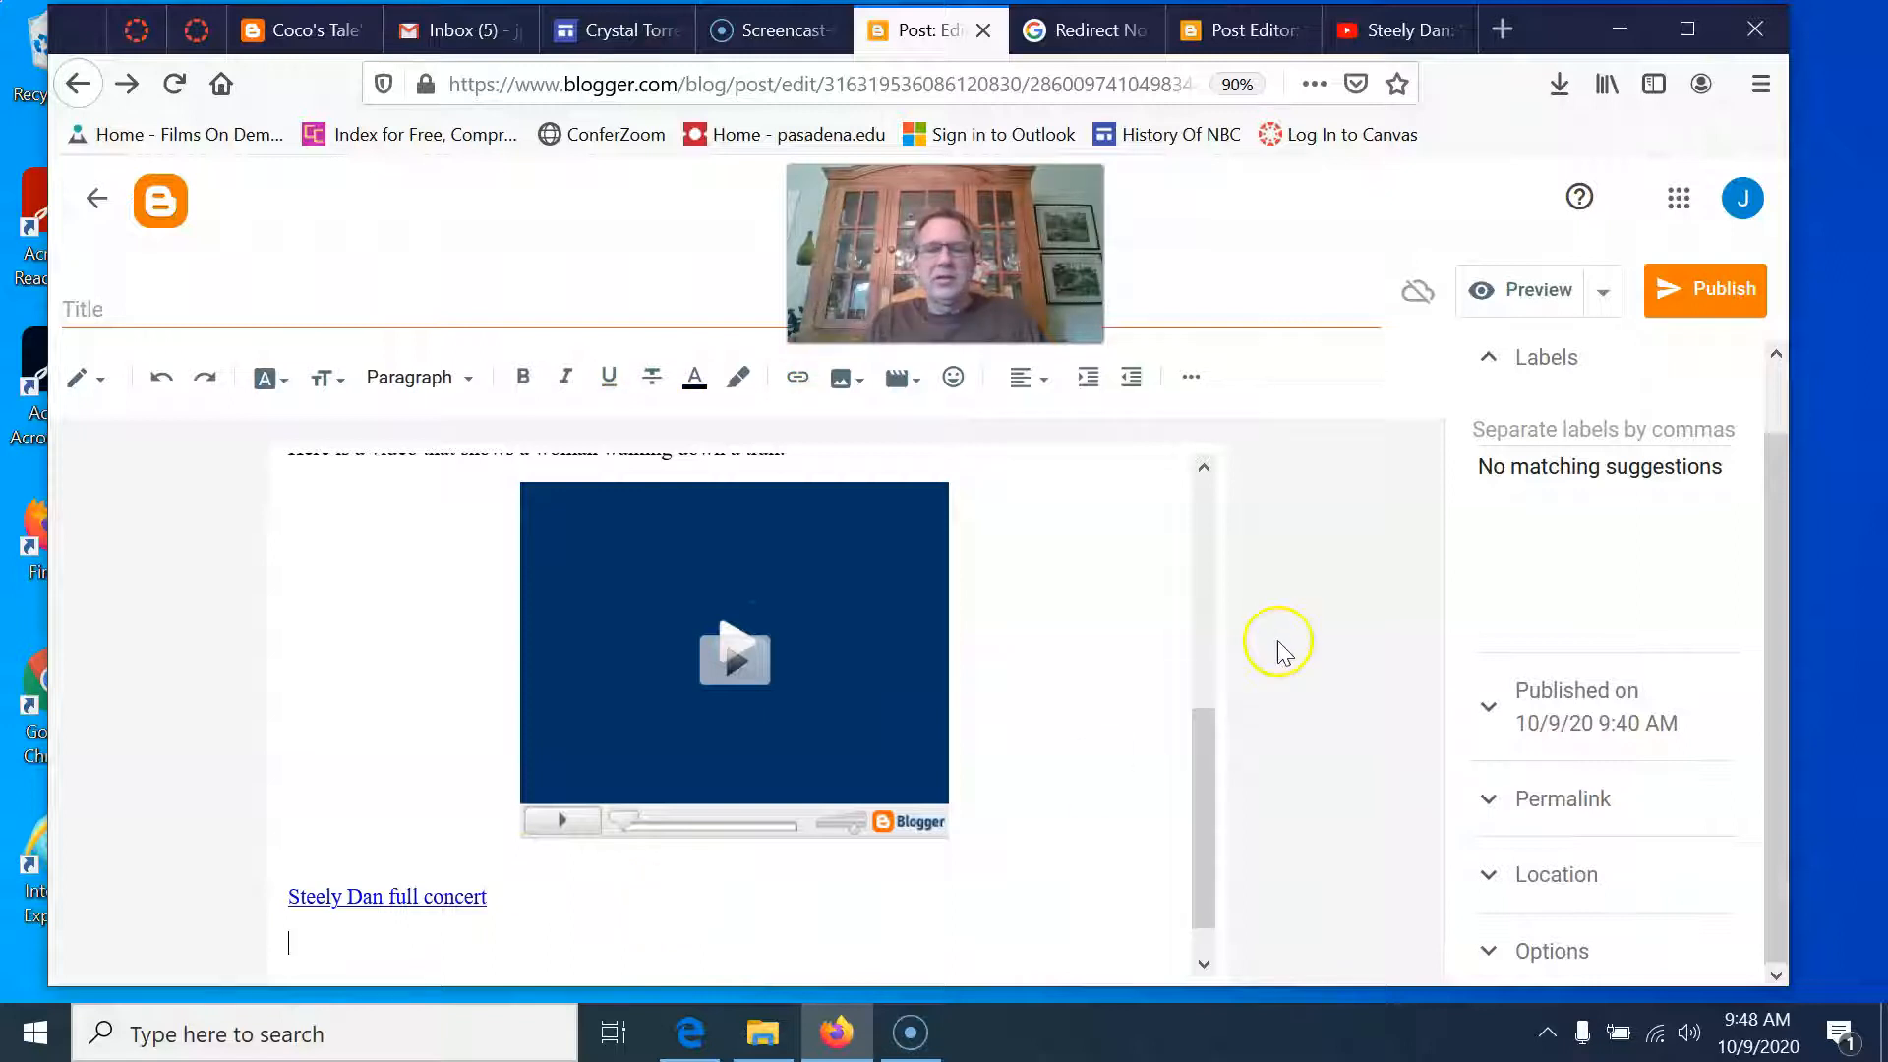
pyautogui.click(1377, 31)
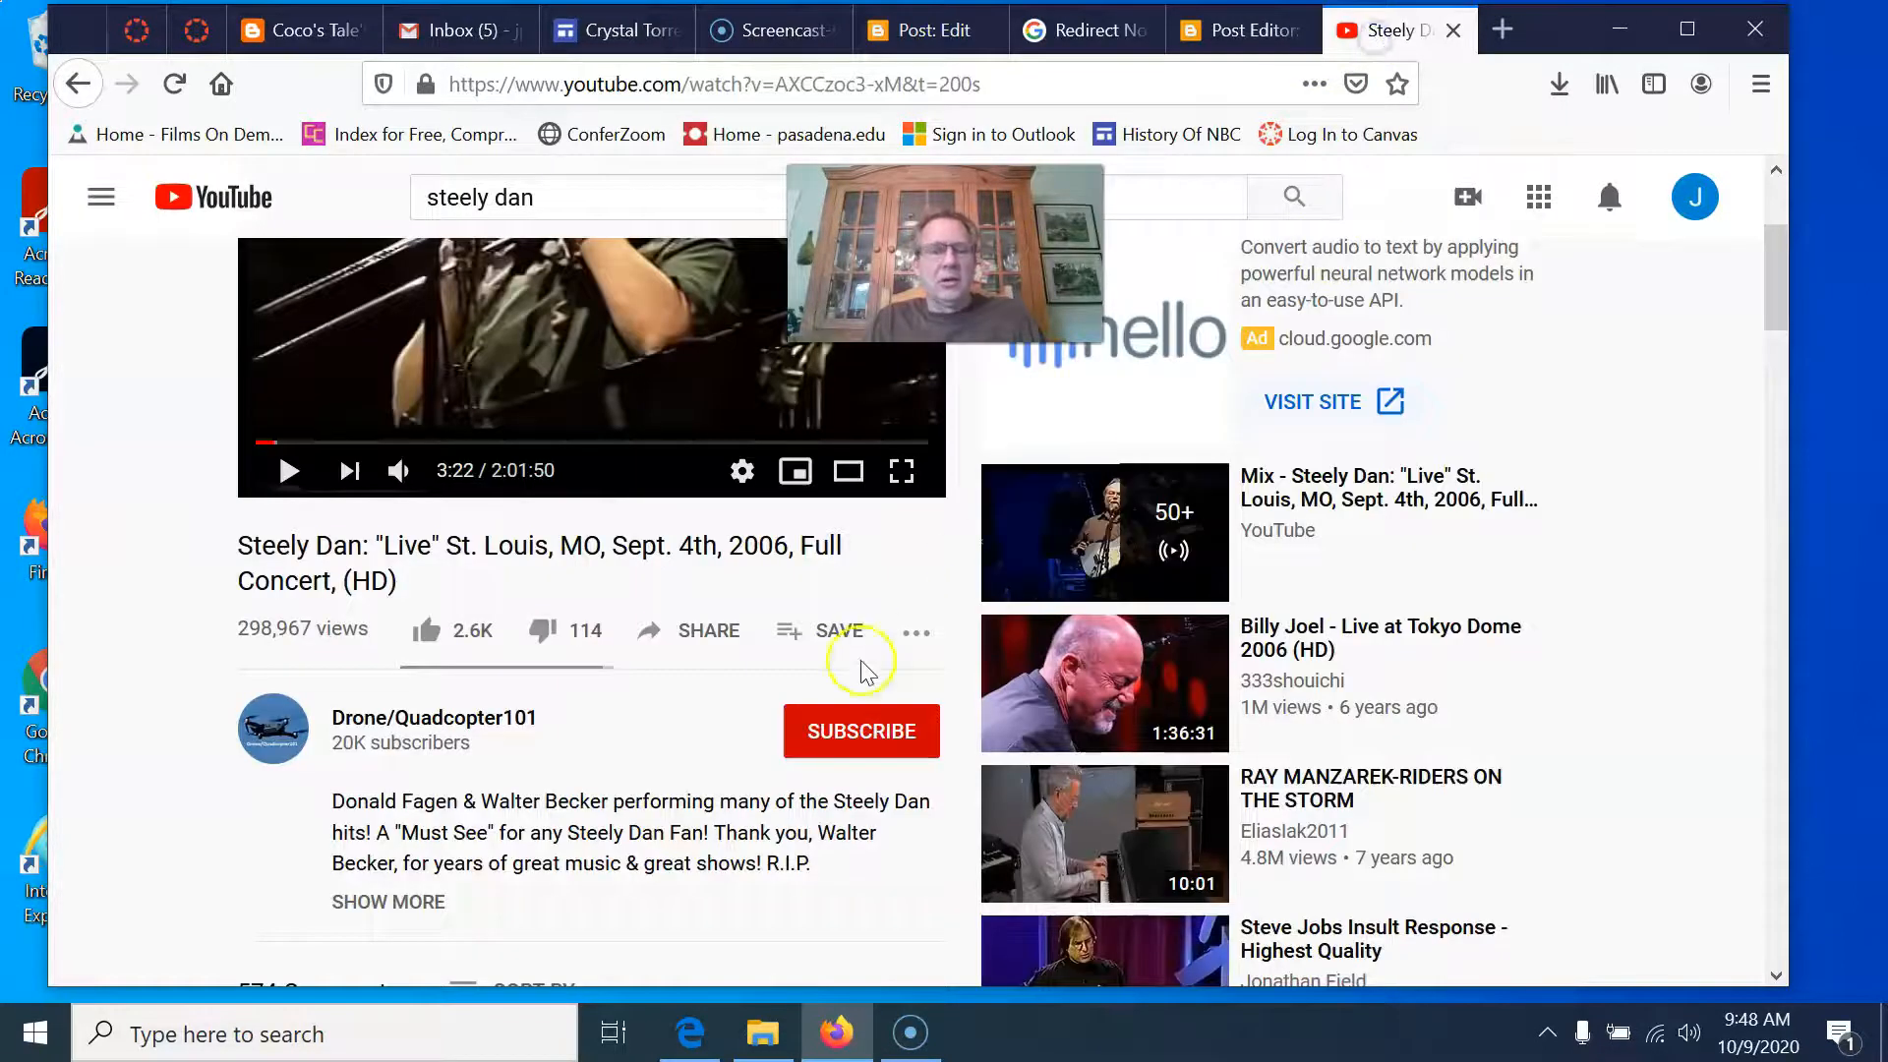
pyautogui.click(677, 639)
pyautogui.click(632, 482)
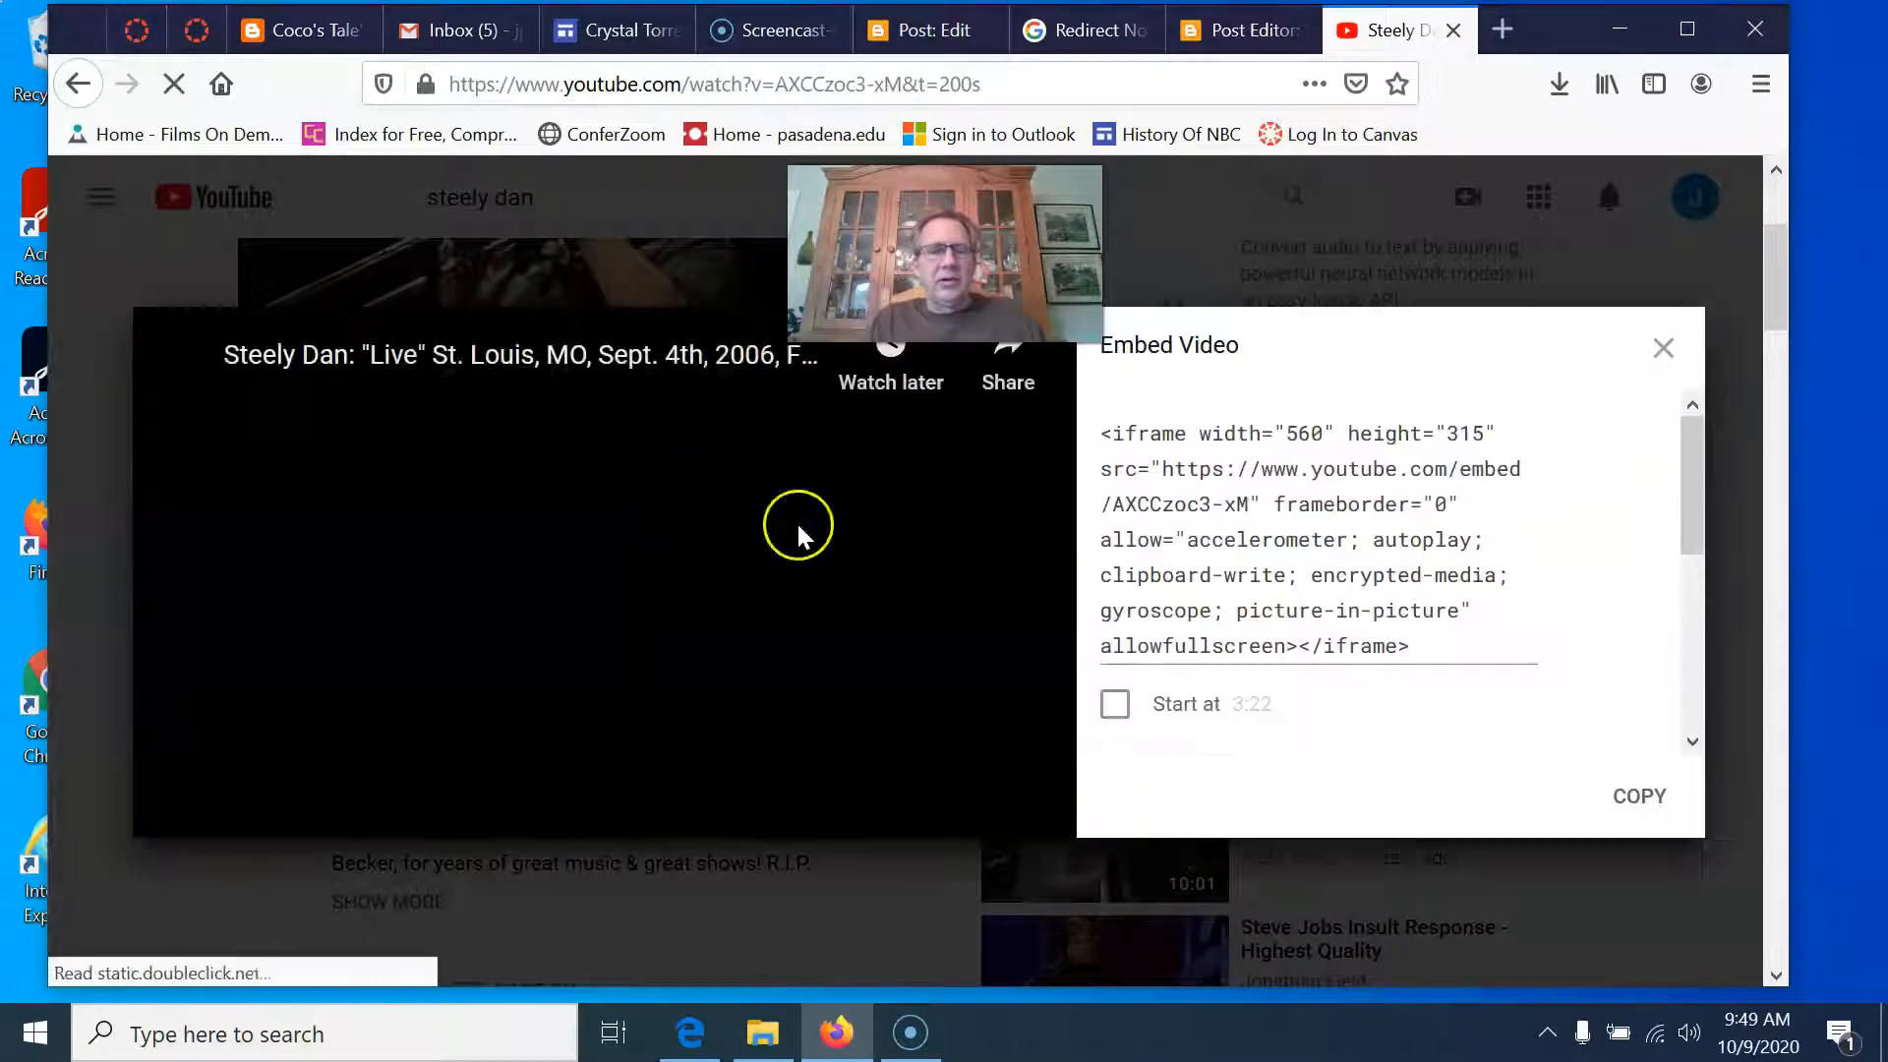
pyautogui.click(1426, 646)
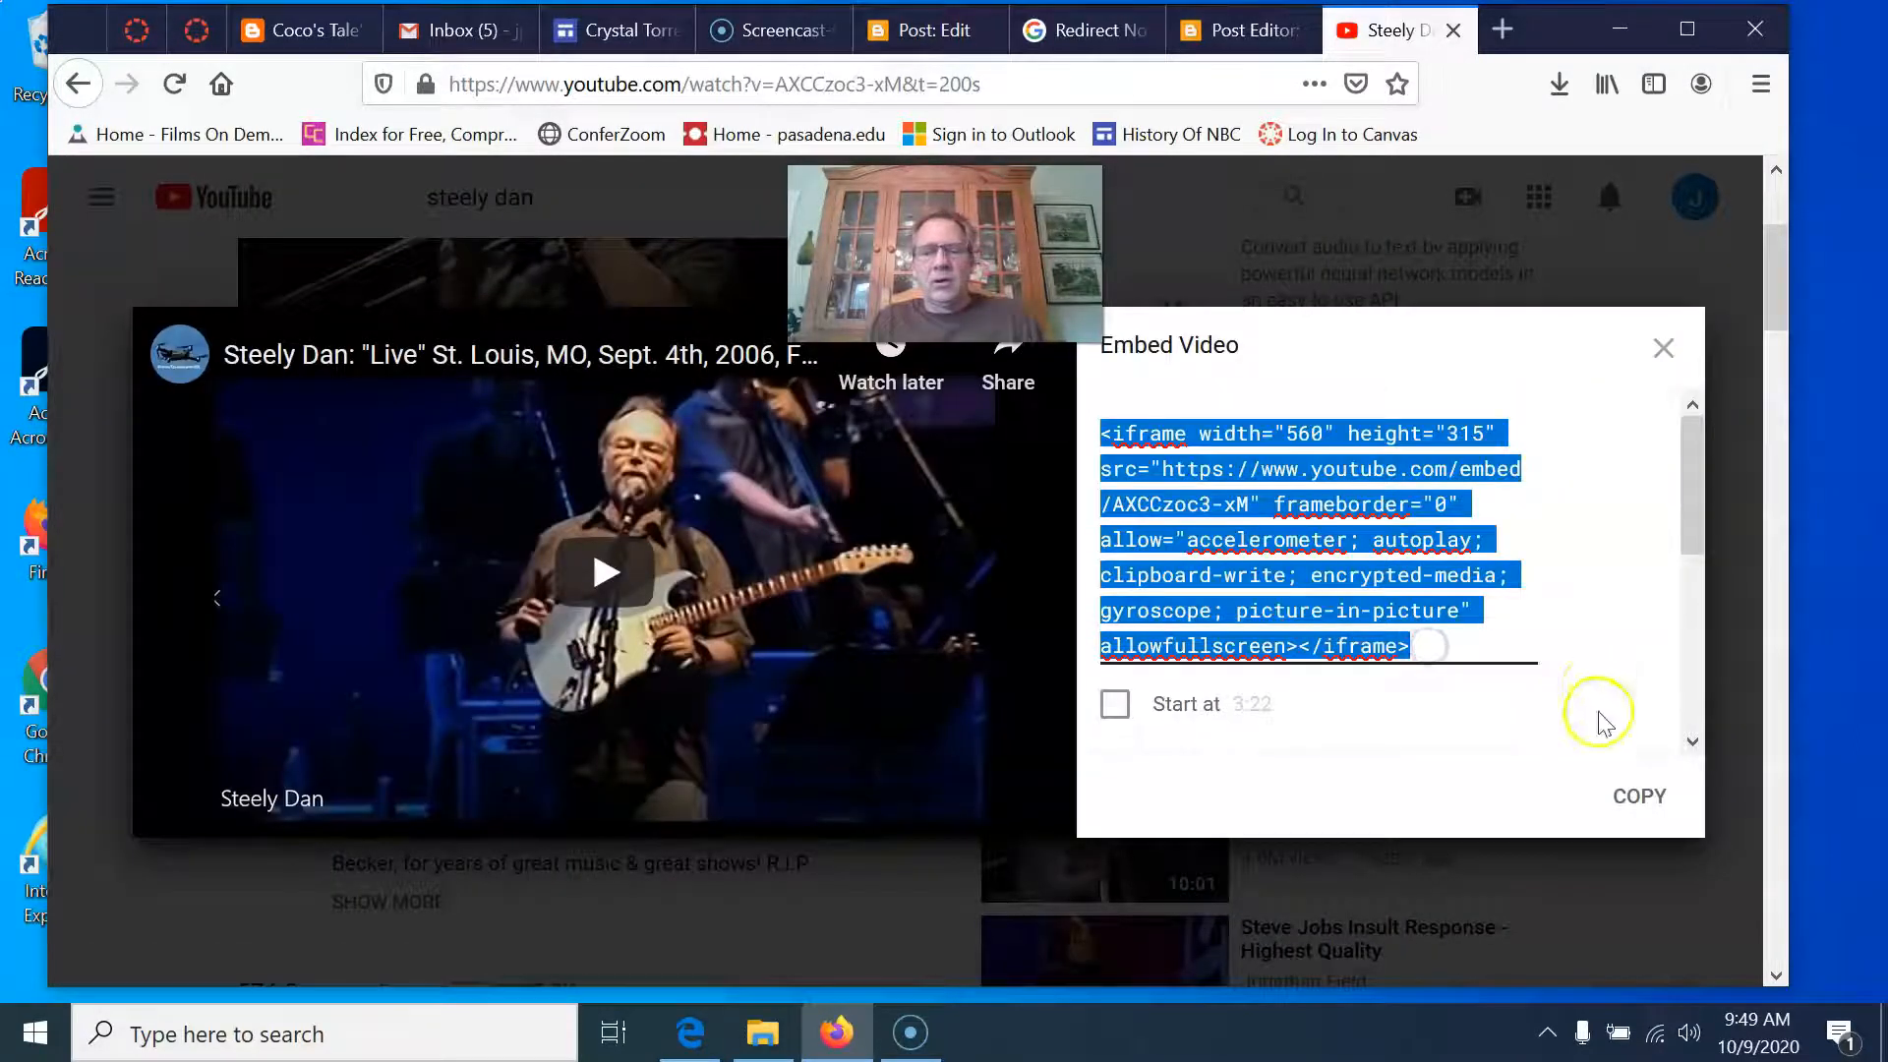
pyautogui.click(1639, 795)
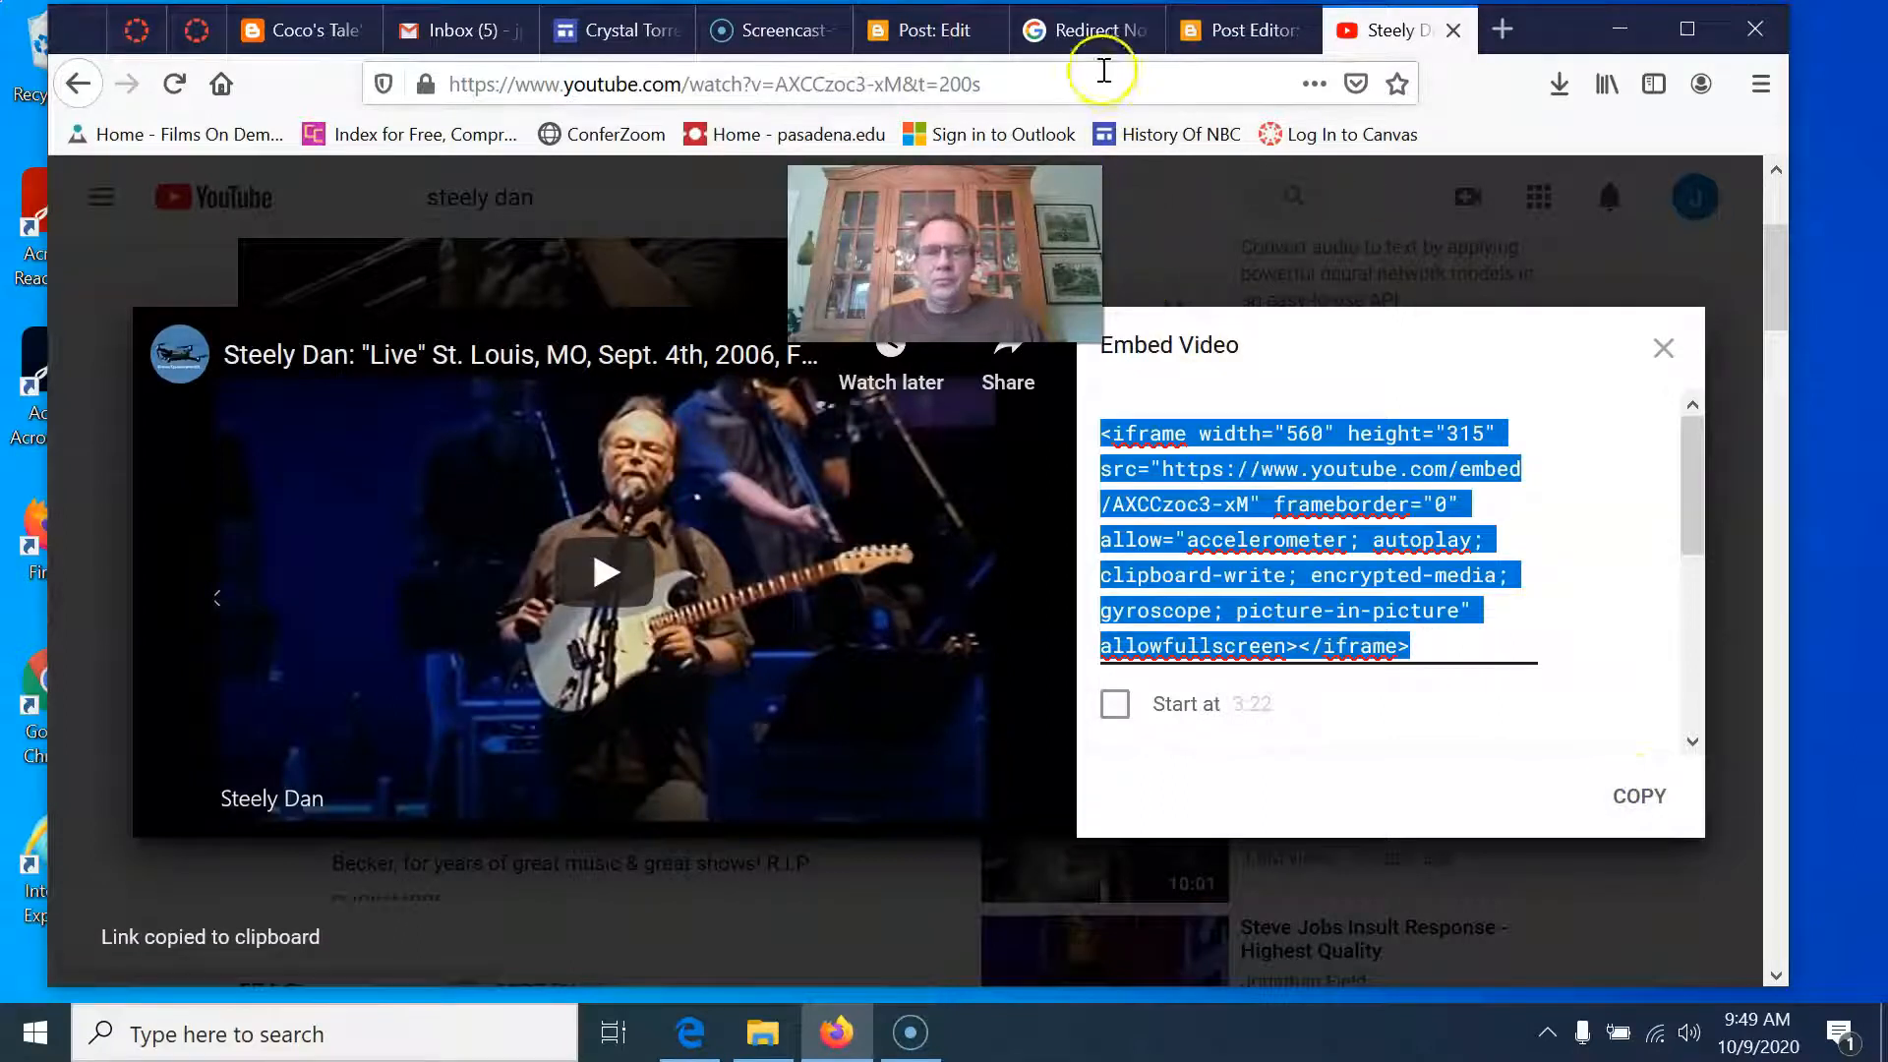
# Paste the YouTube embed code at the end of the post's HTML and return to Compose view.
pyautogui.click(895, 32)
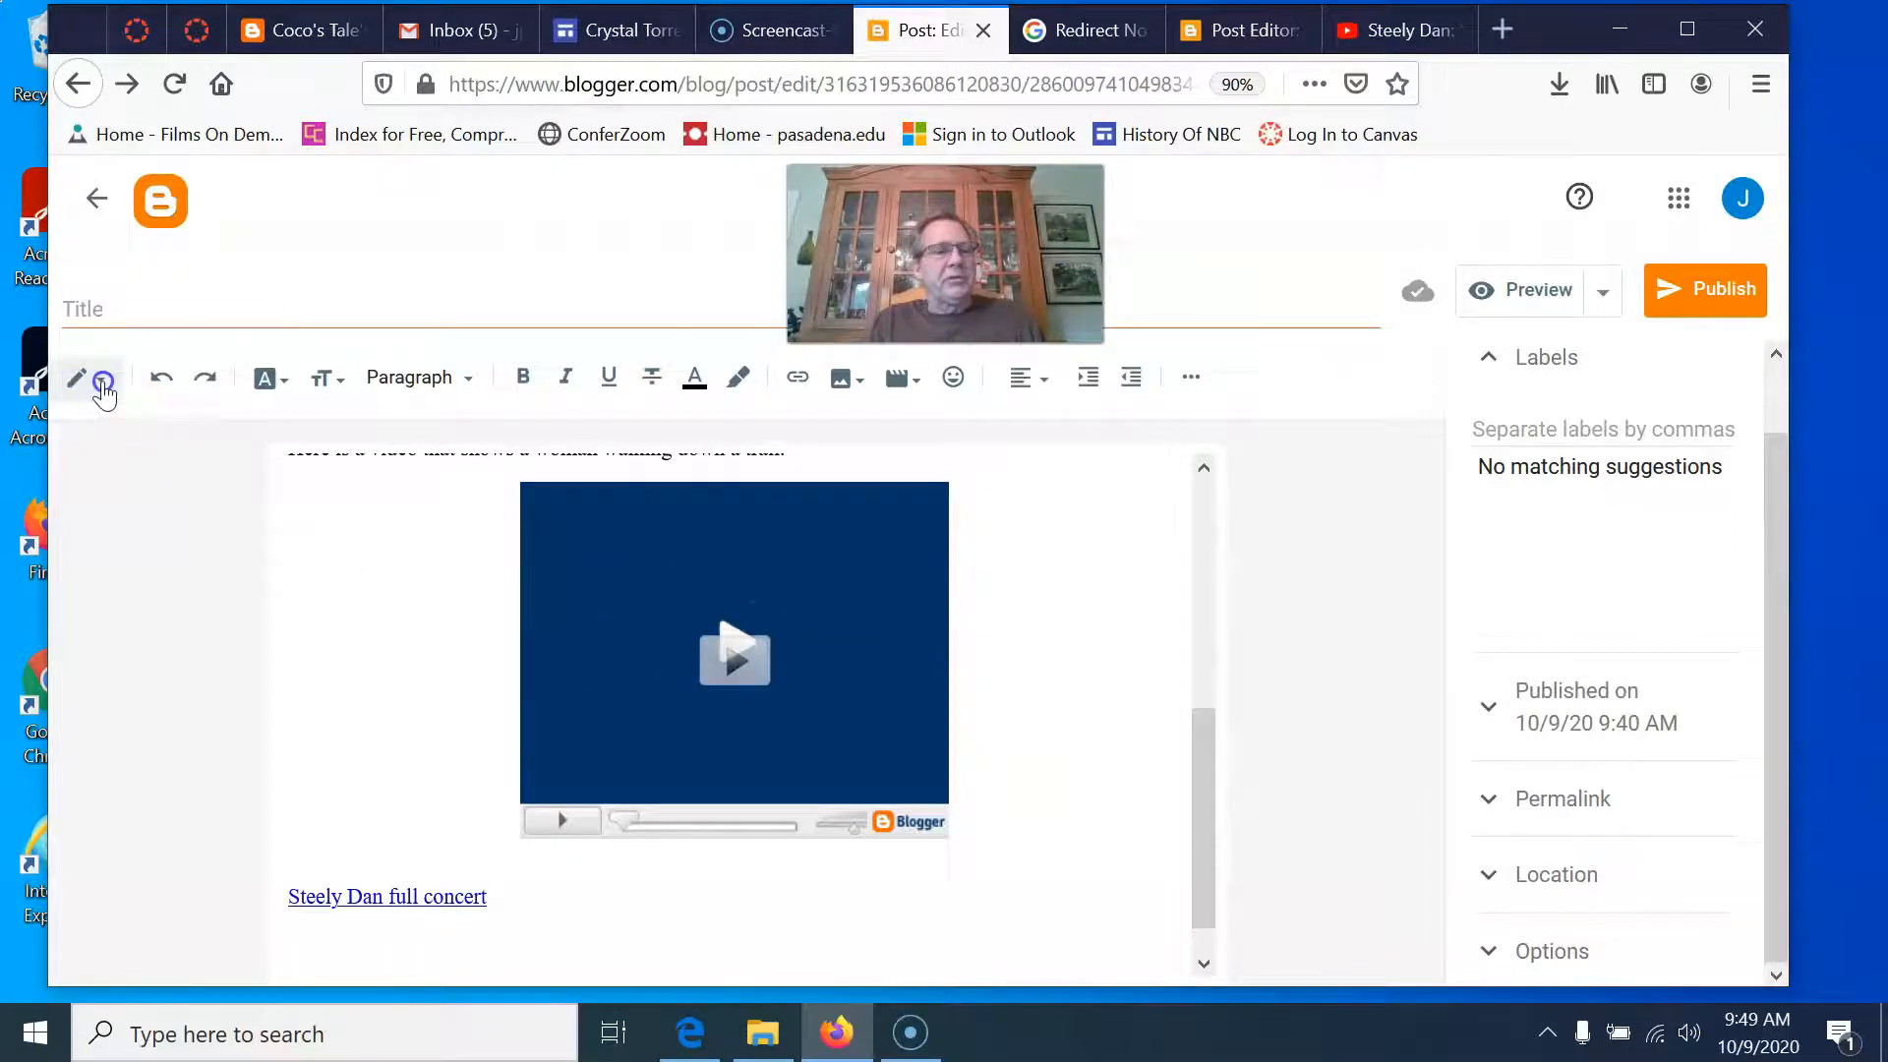
pyautogui.click(103, 384)
pyautogui.click(175, 332)
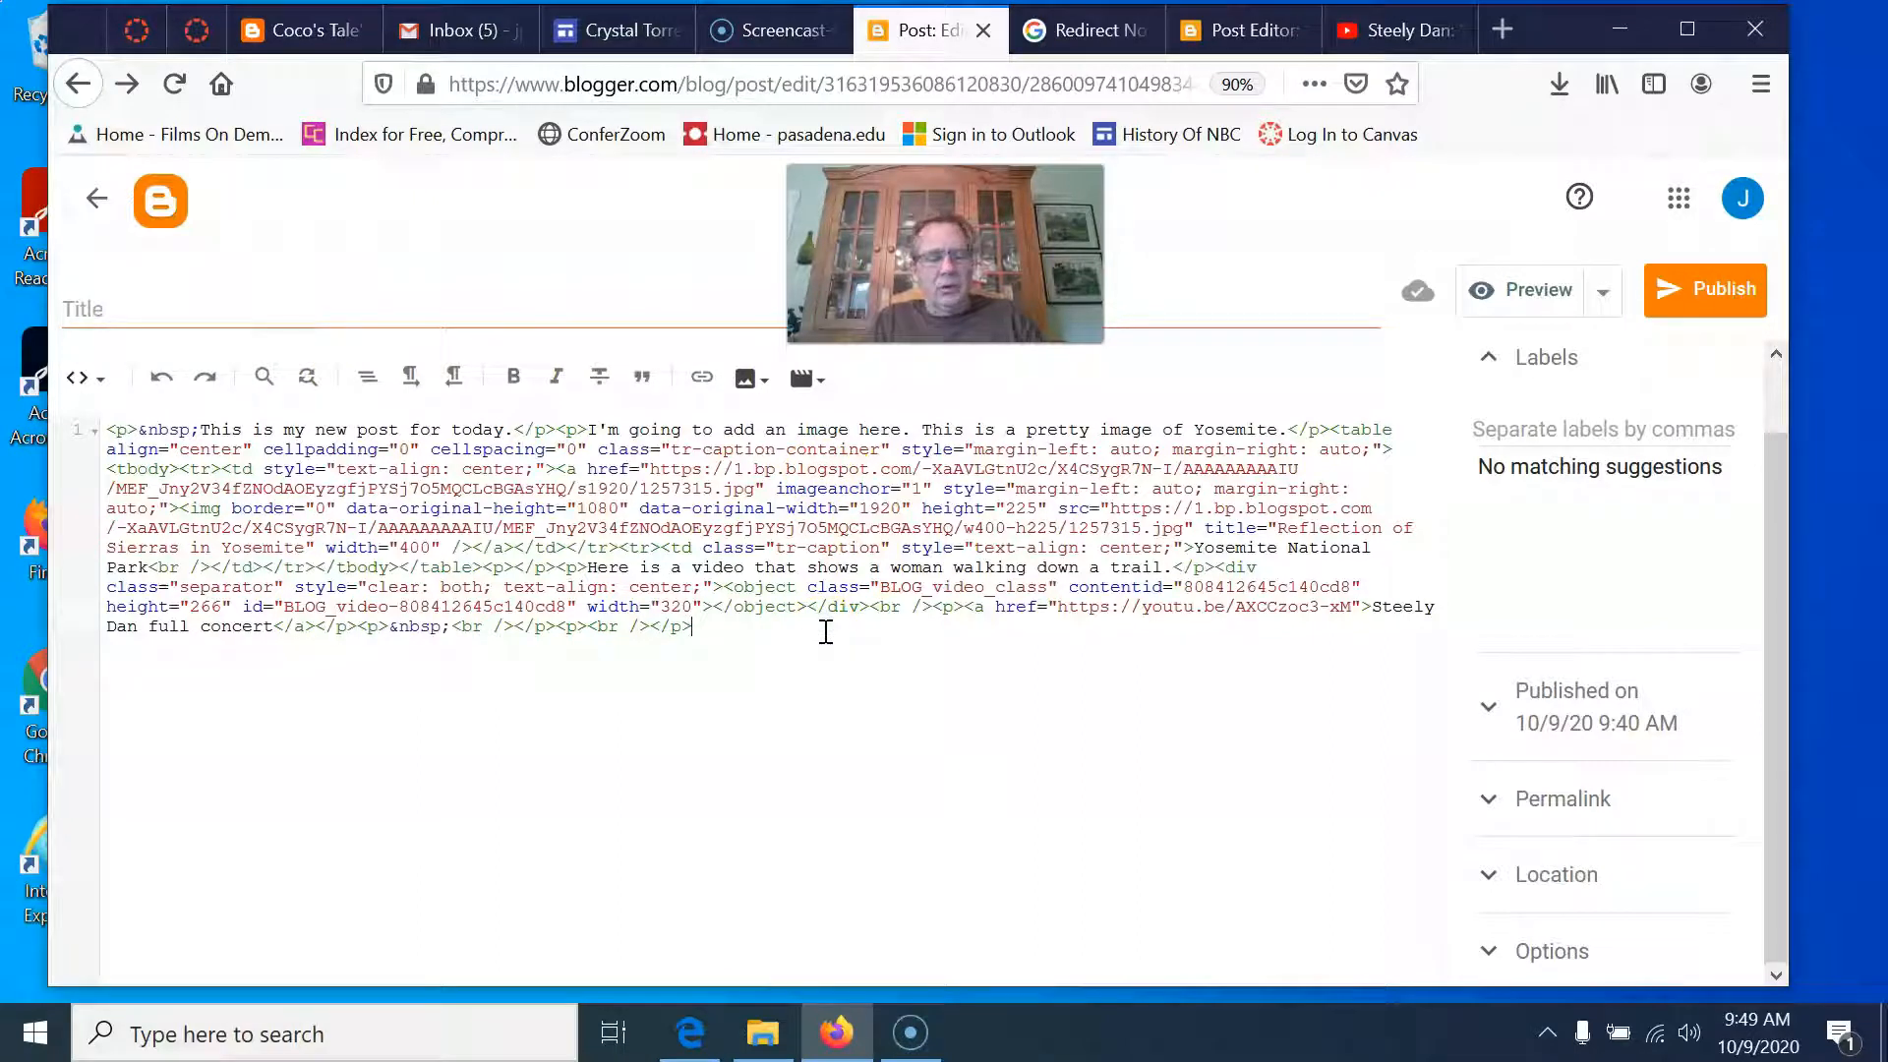
pyautogui.hotkey('ctrl', 'v')
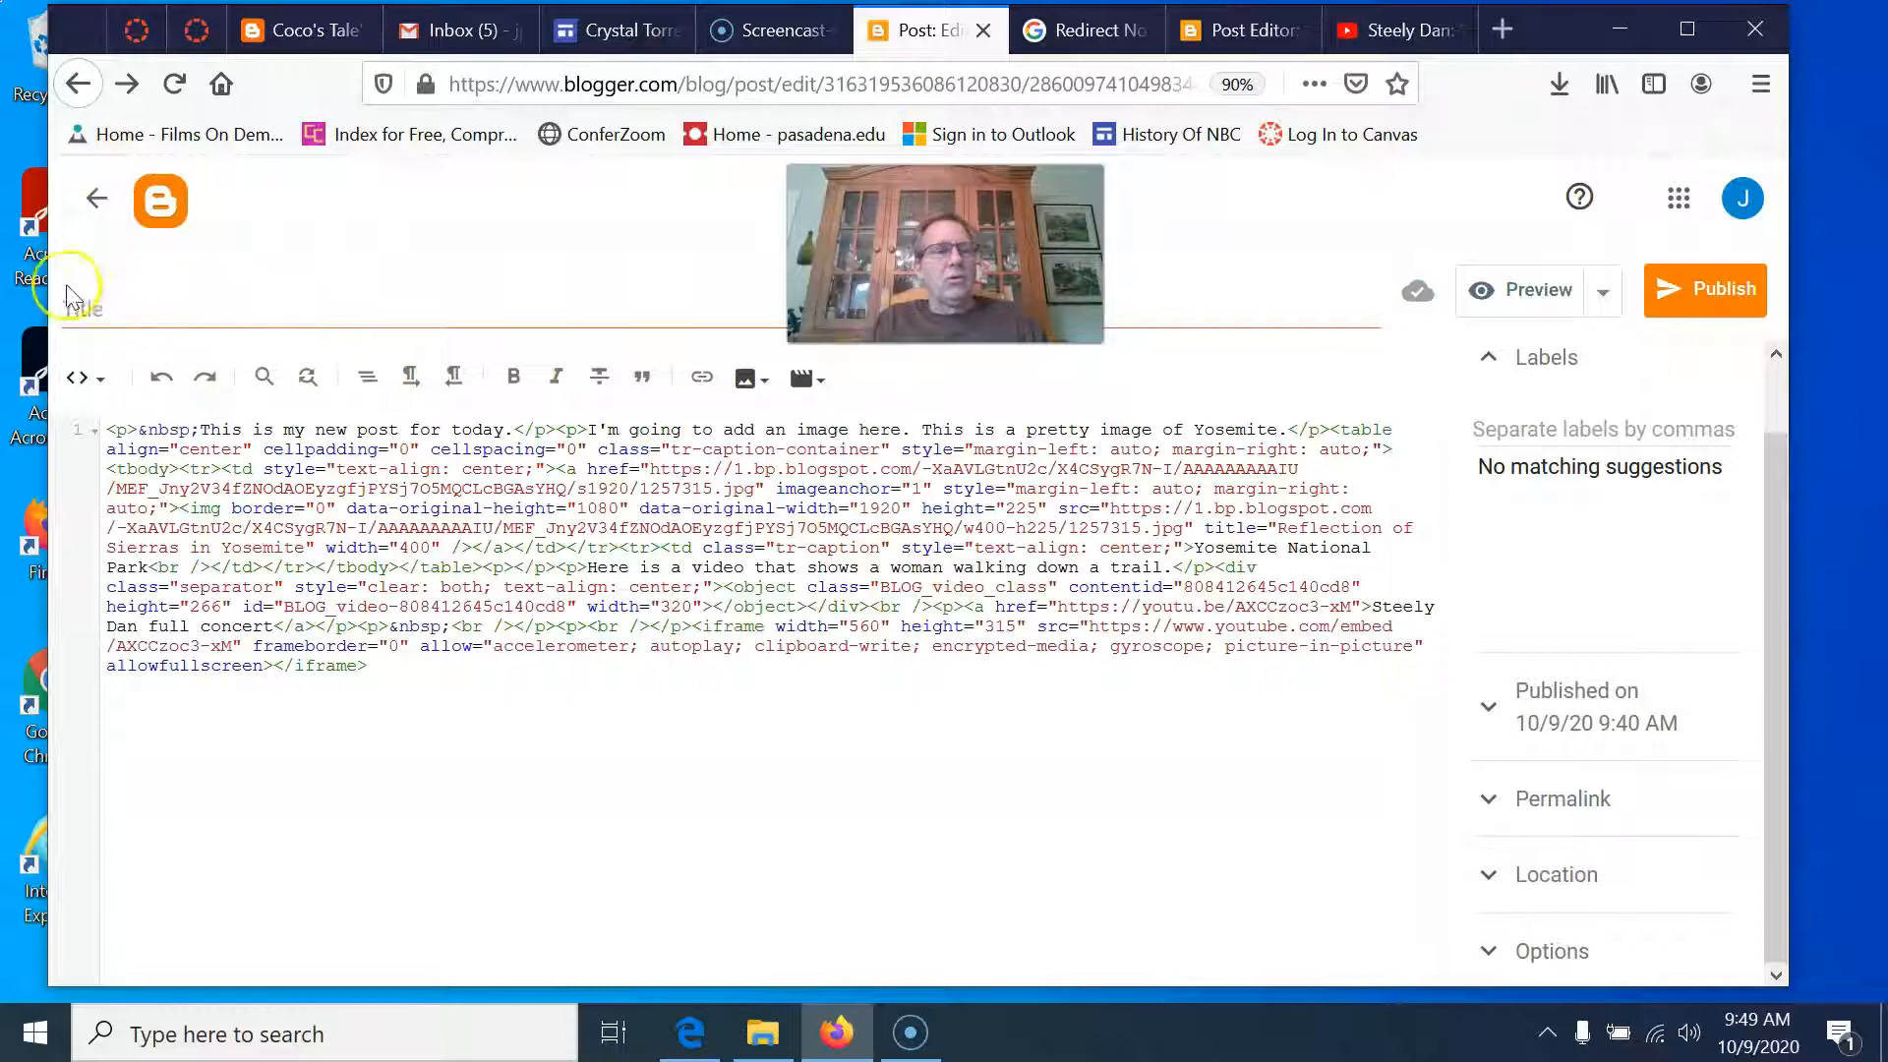
pyautogui.click(98, 376)
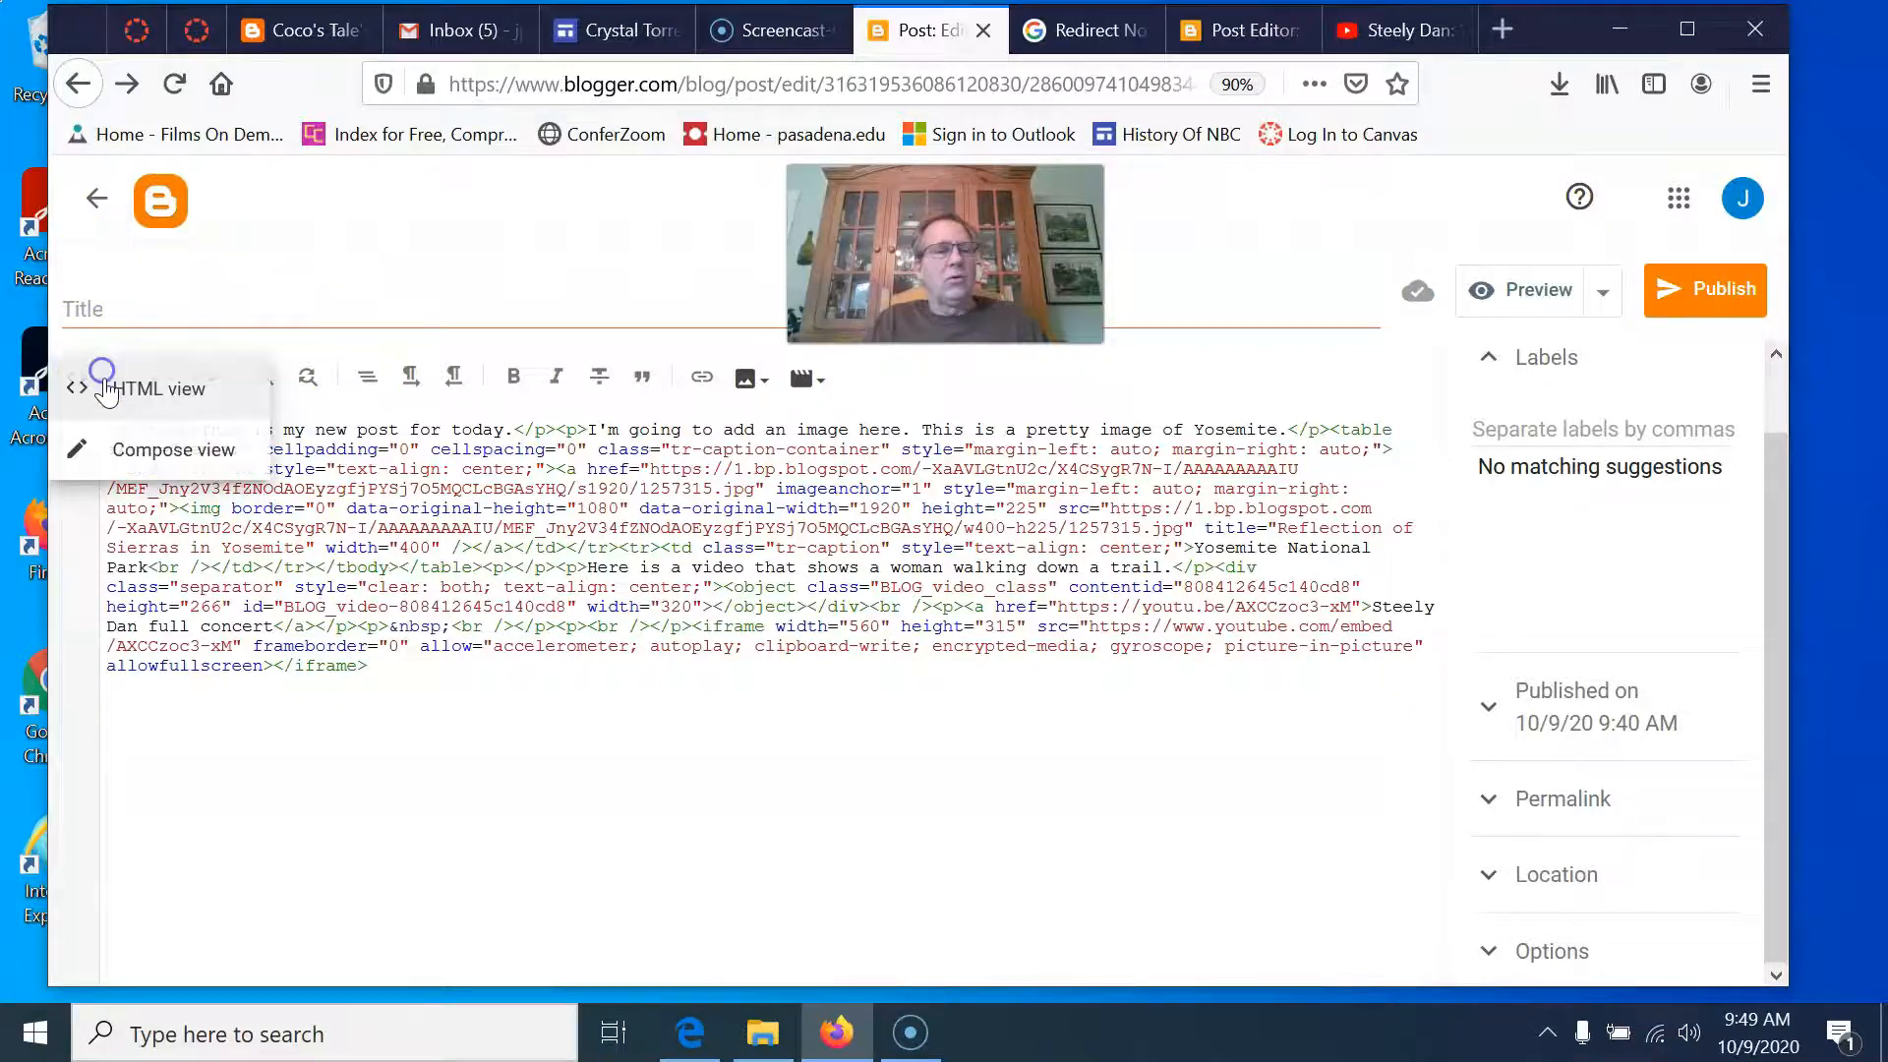
pyautogui.click(137, 448)
# Check the embedded concert video in the post editor and in a refreshed preview of the post.
pyautogui.scroll(-3, 571, 747)
pyautogui.scroll(-4, 587, 772)
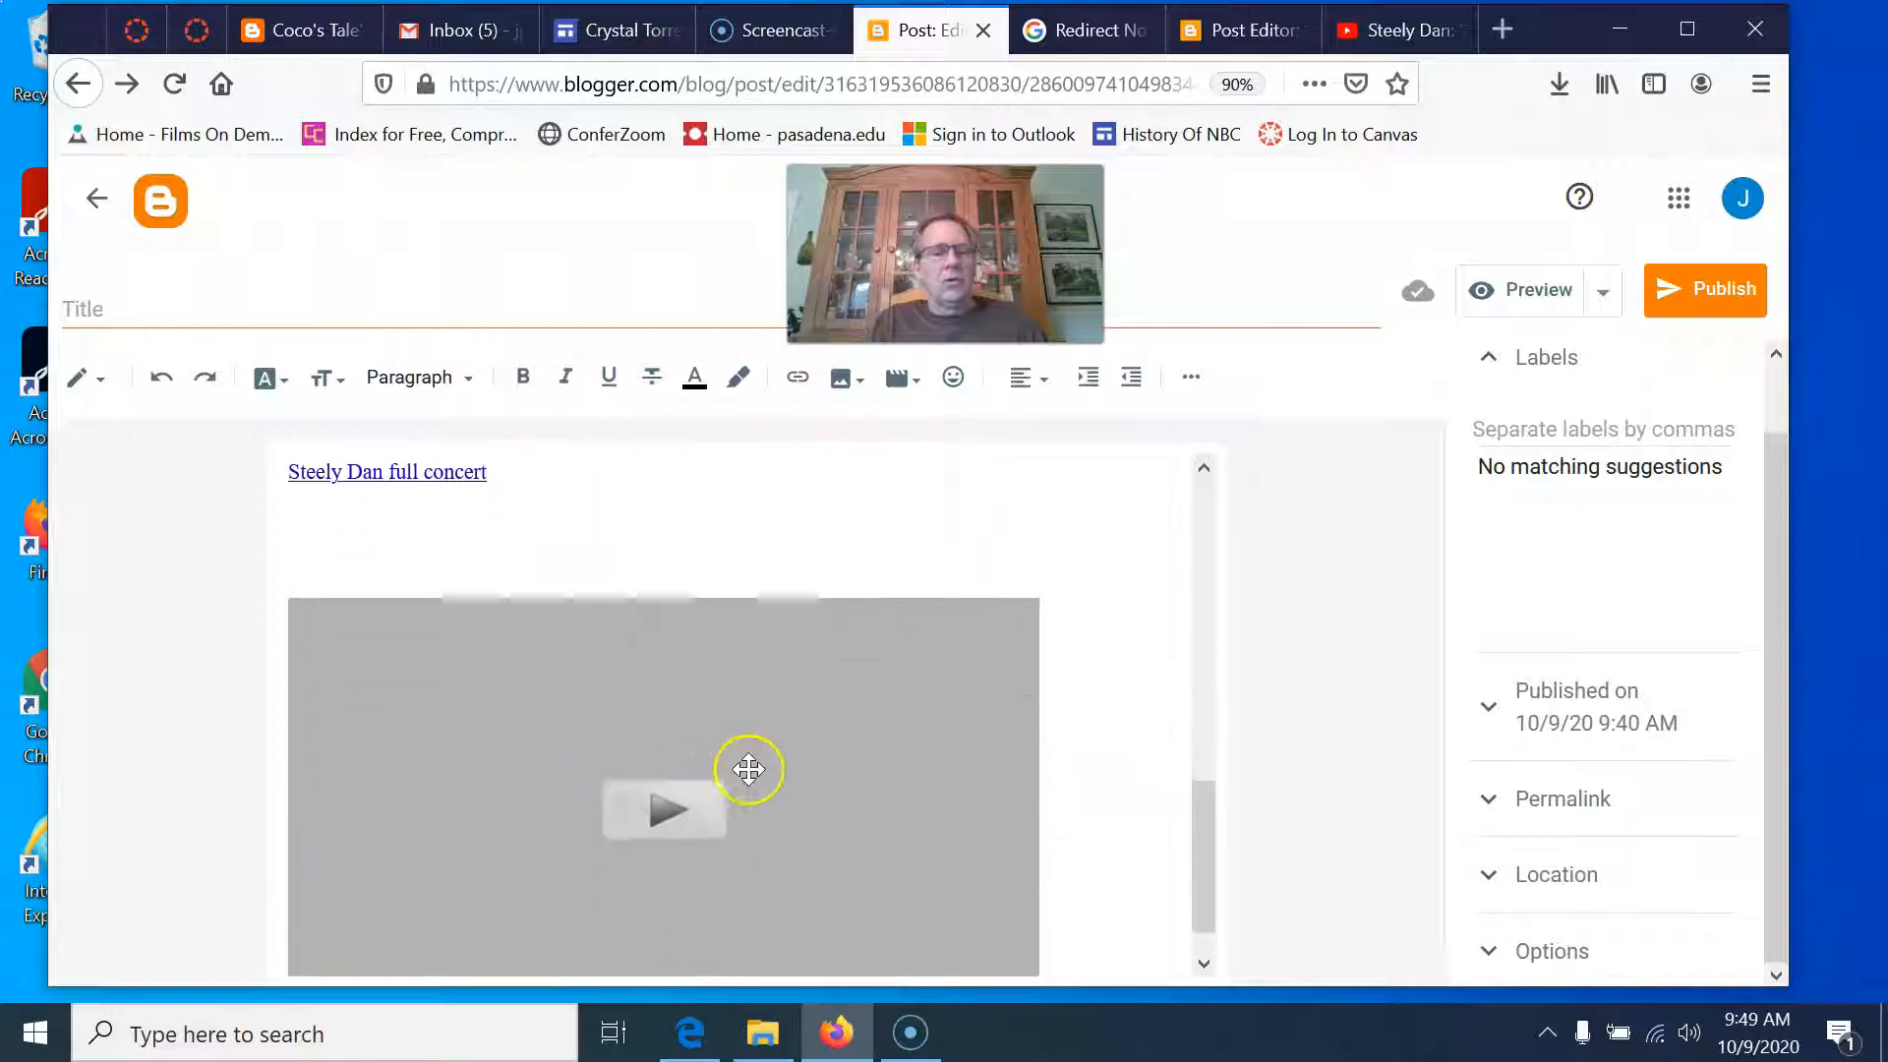
pyautogui.scroll(1, 957, 759)
pyautogui.scroll(-1, 957, 759)
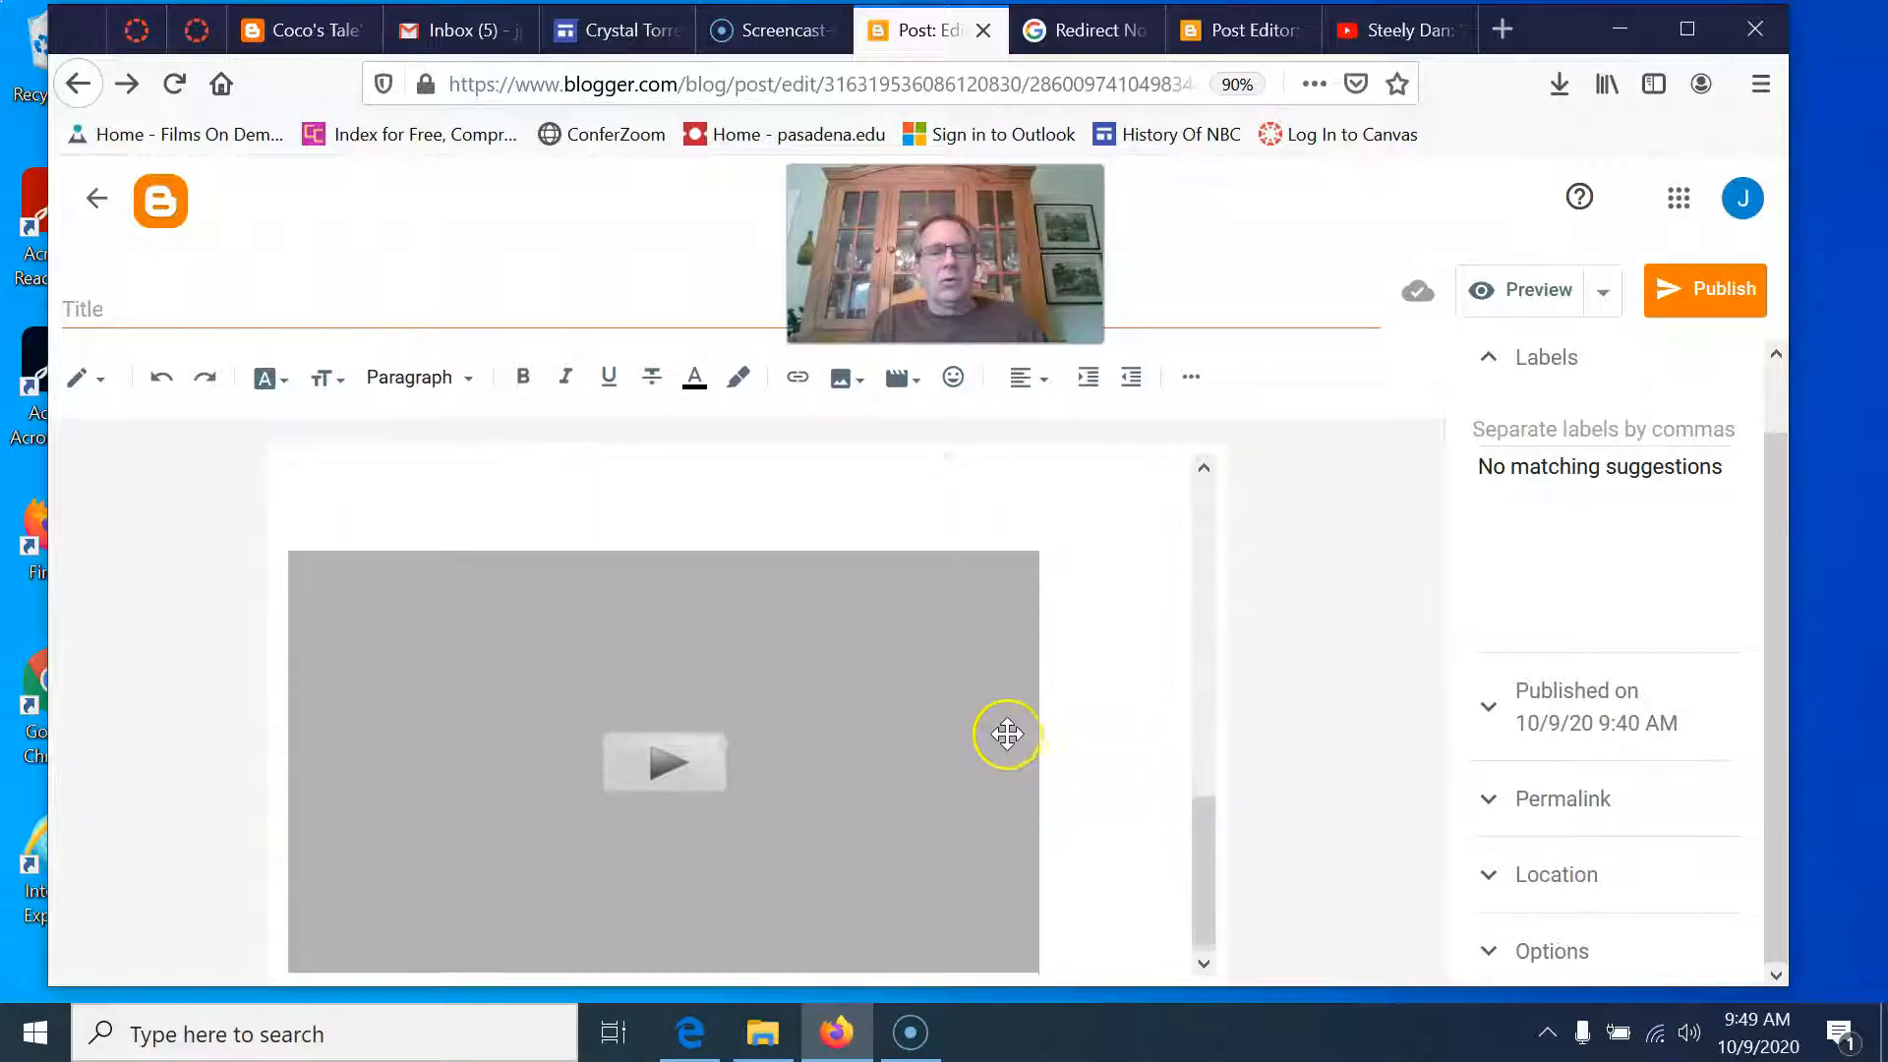
pyautogui.click(676, 757)
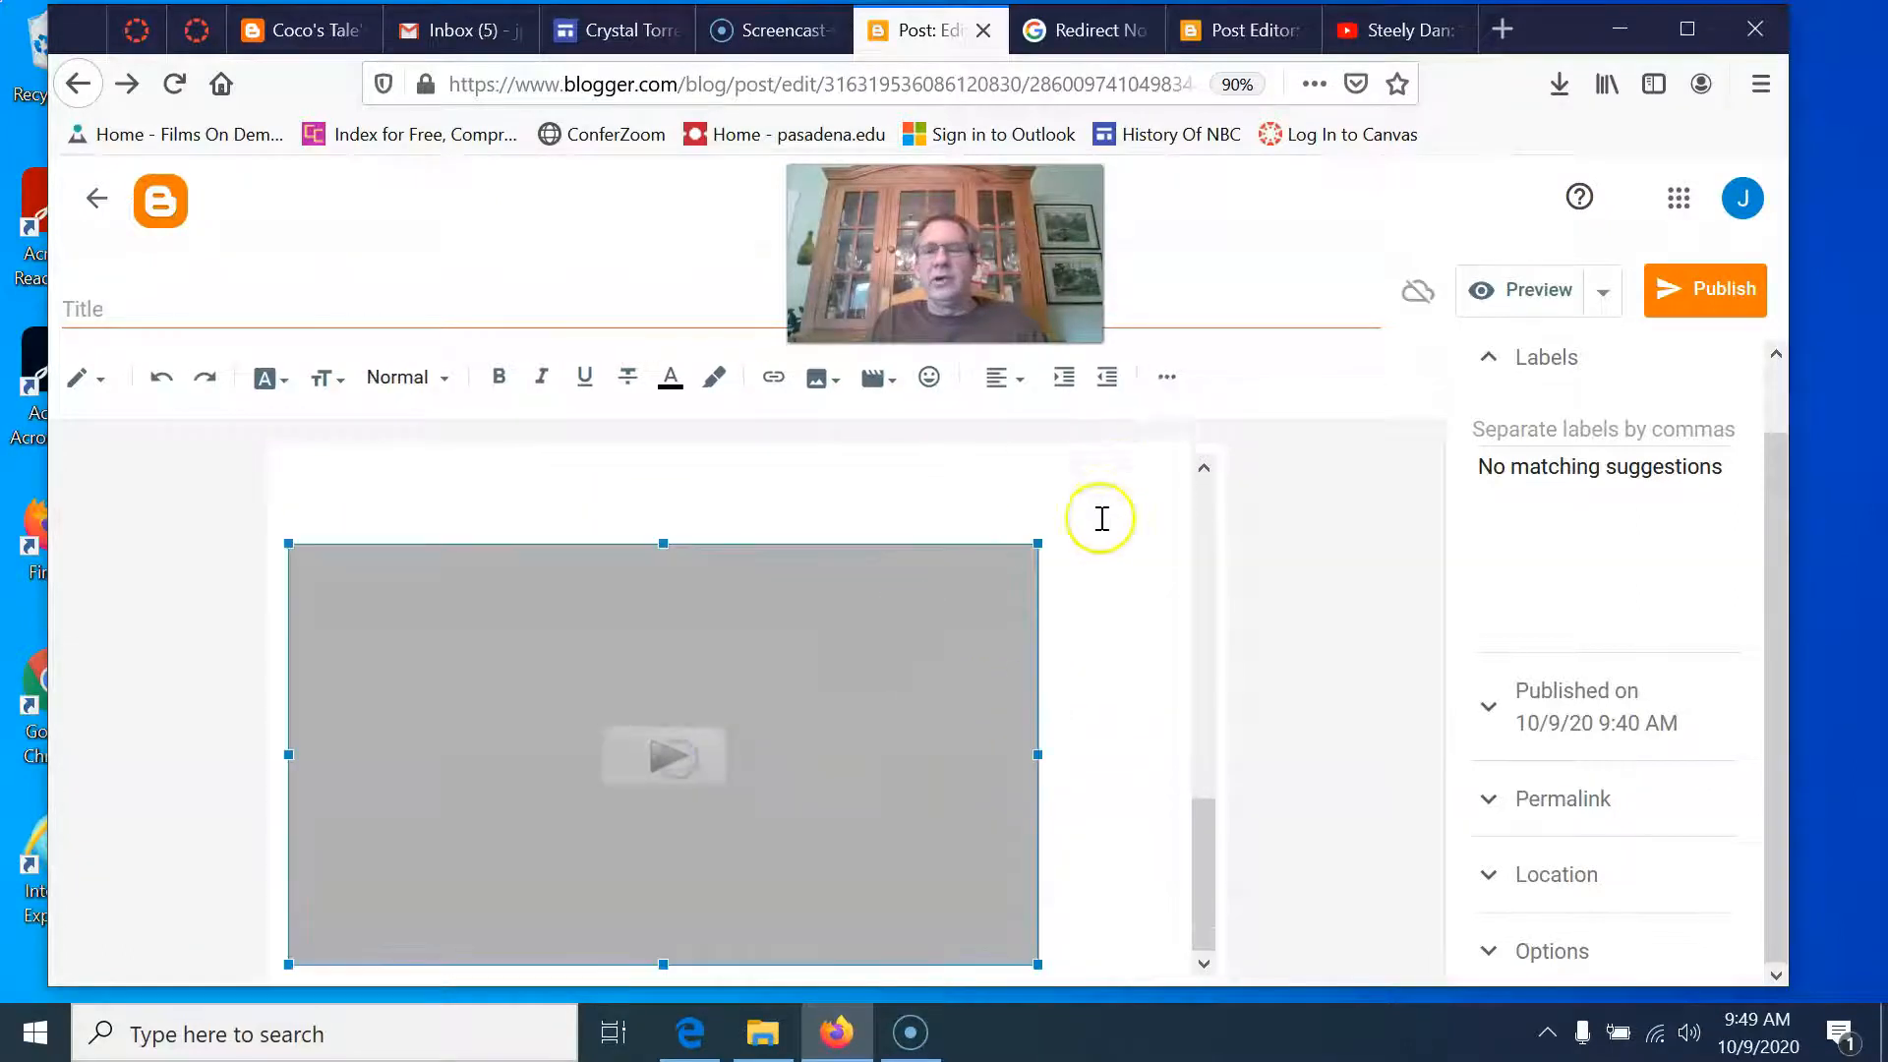
pyautogui.click(1508, 295)
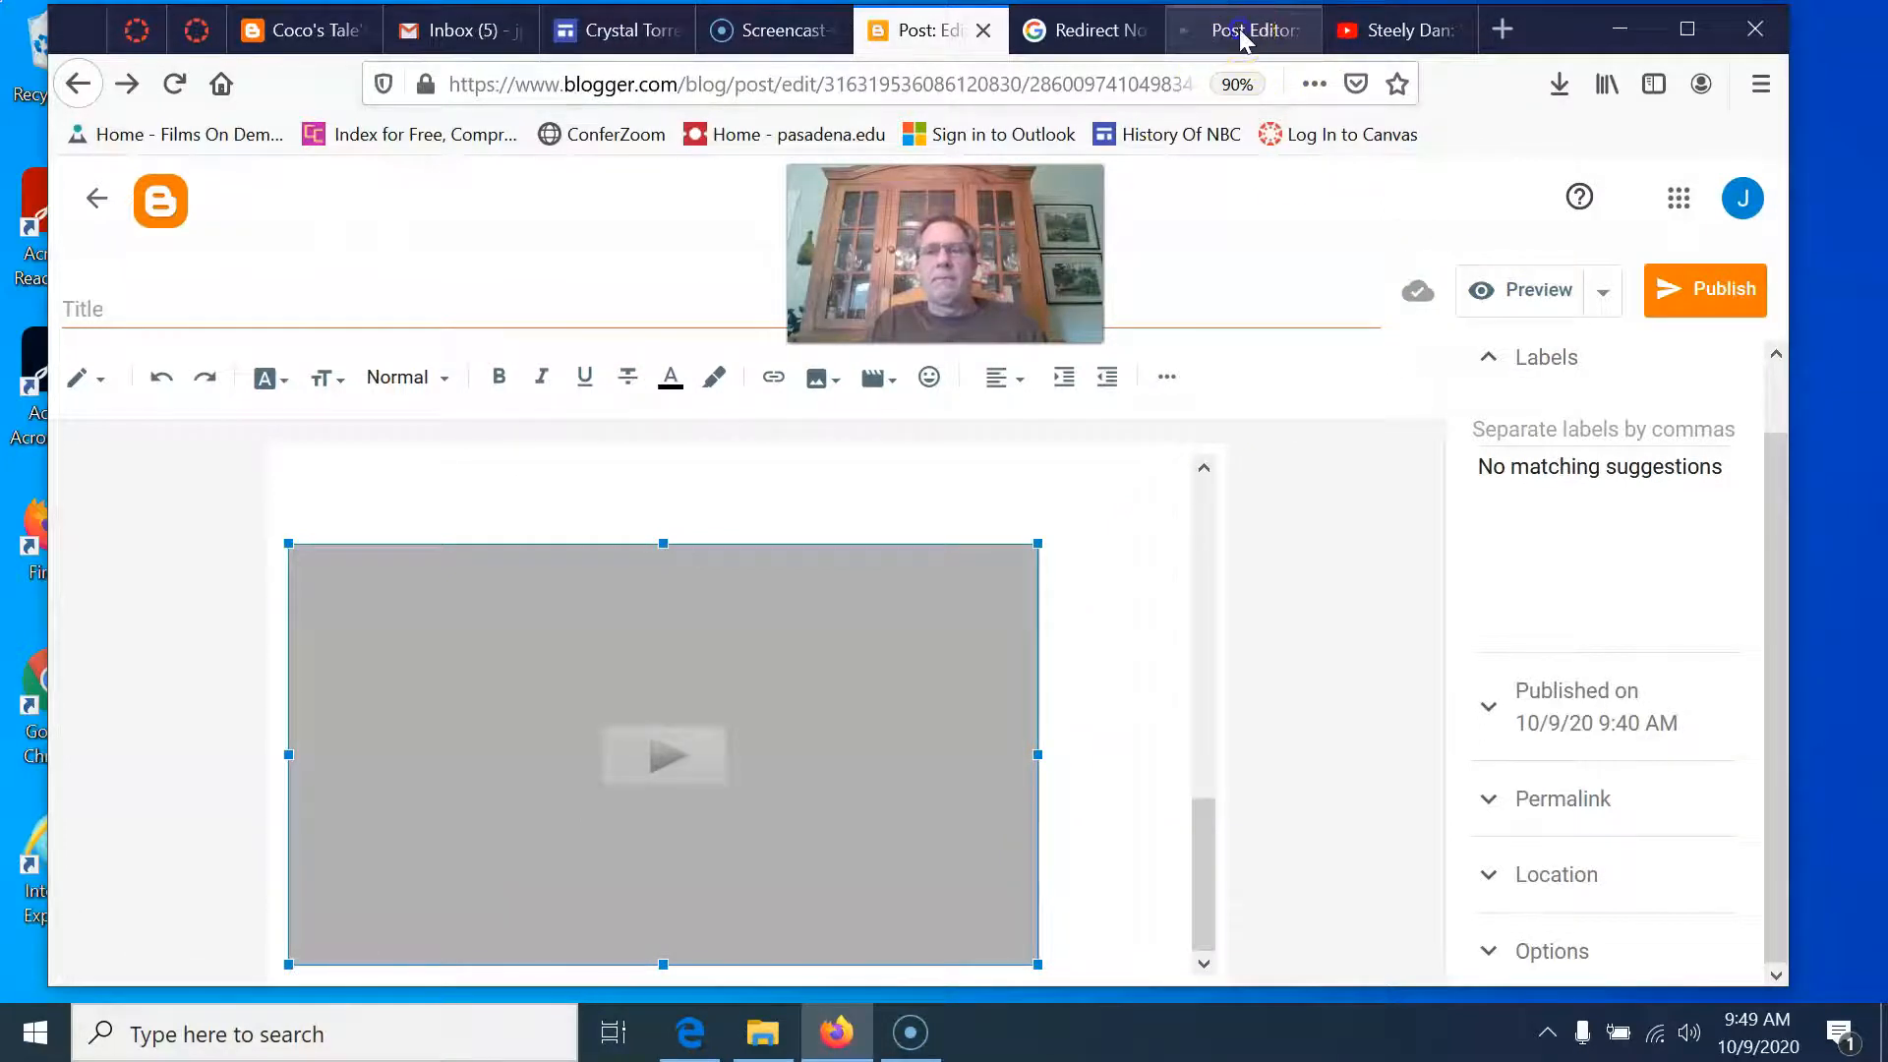
pyautogui.click(1235, 30)
pyautogui.scroll(-4, 521, 737)
pyautogui.scroll(-5, 482, 740)
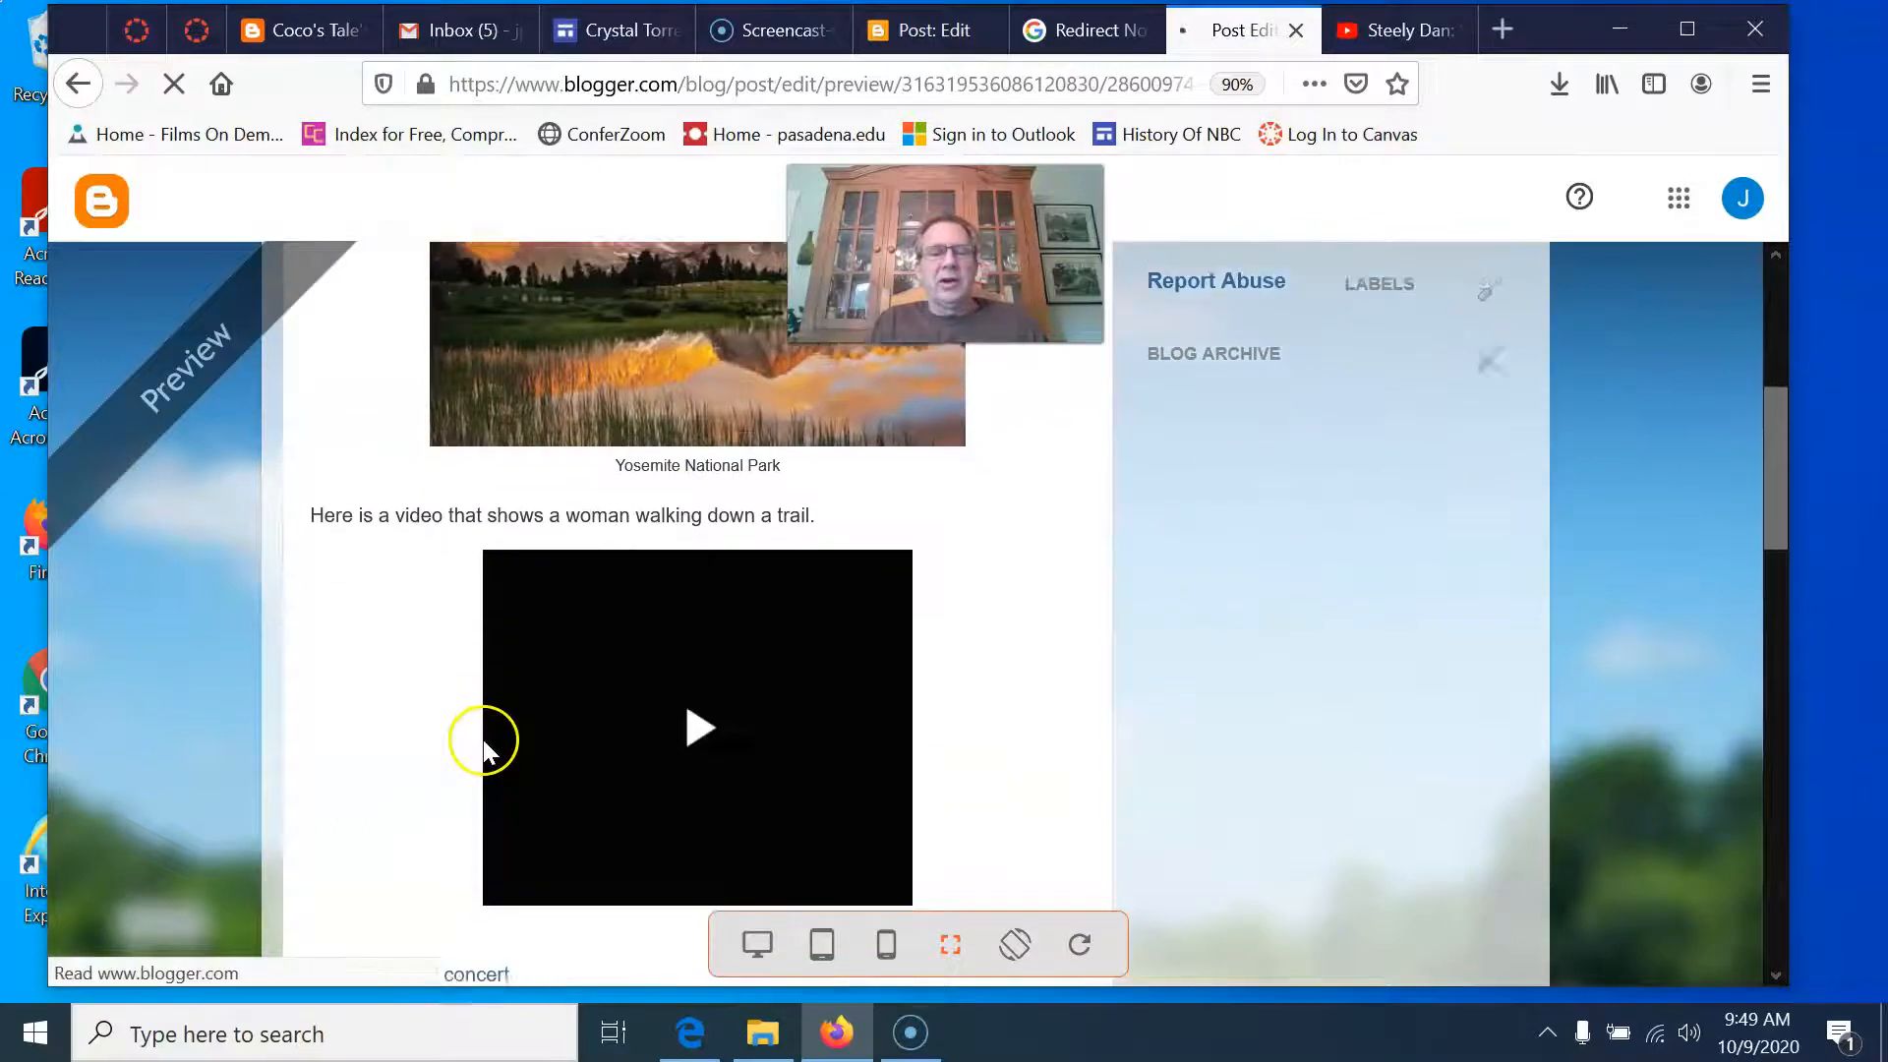
pyautogui.scroll(-5, 444, 747)
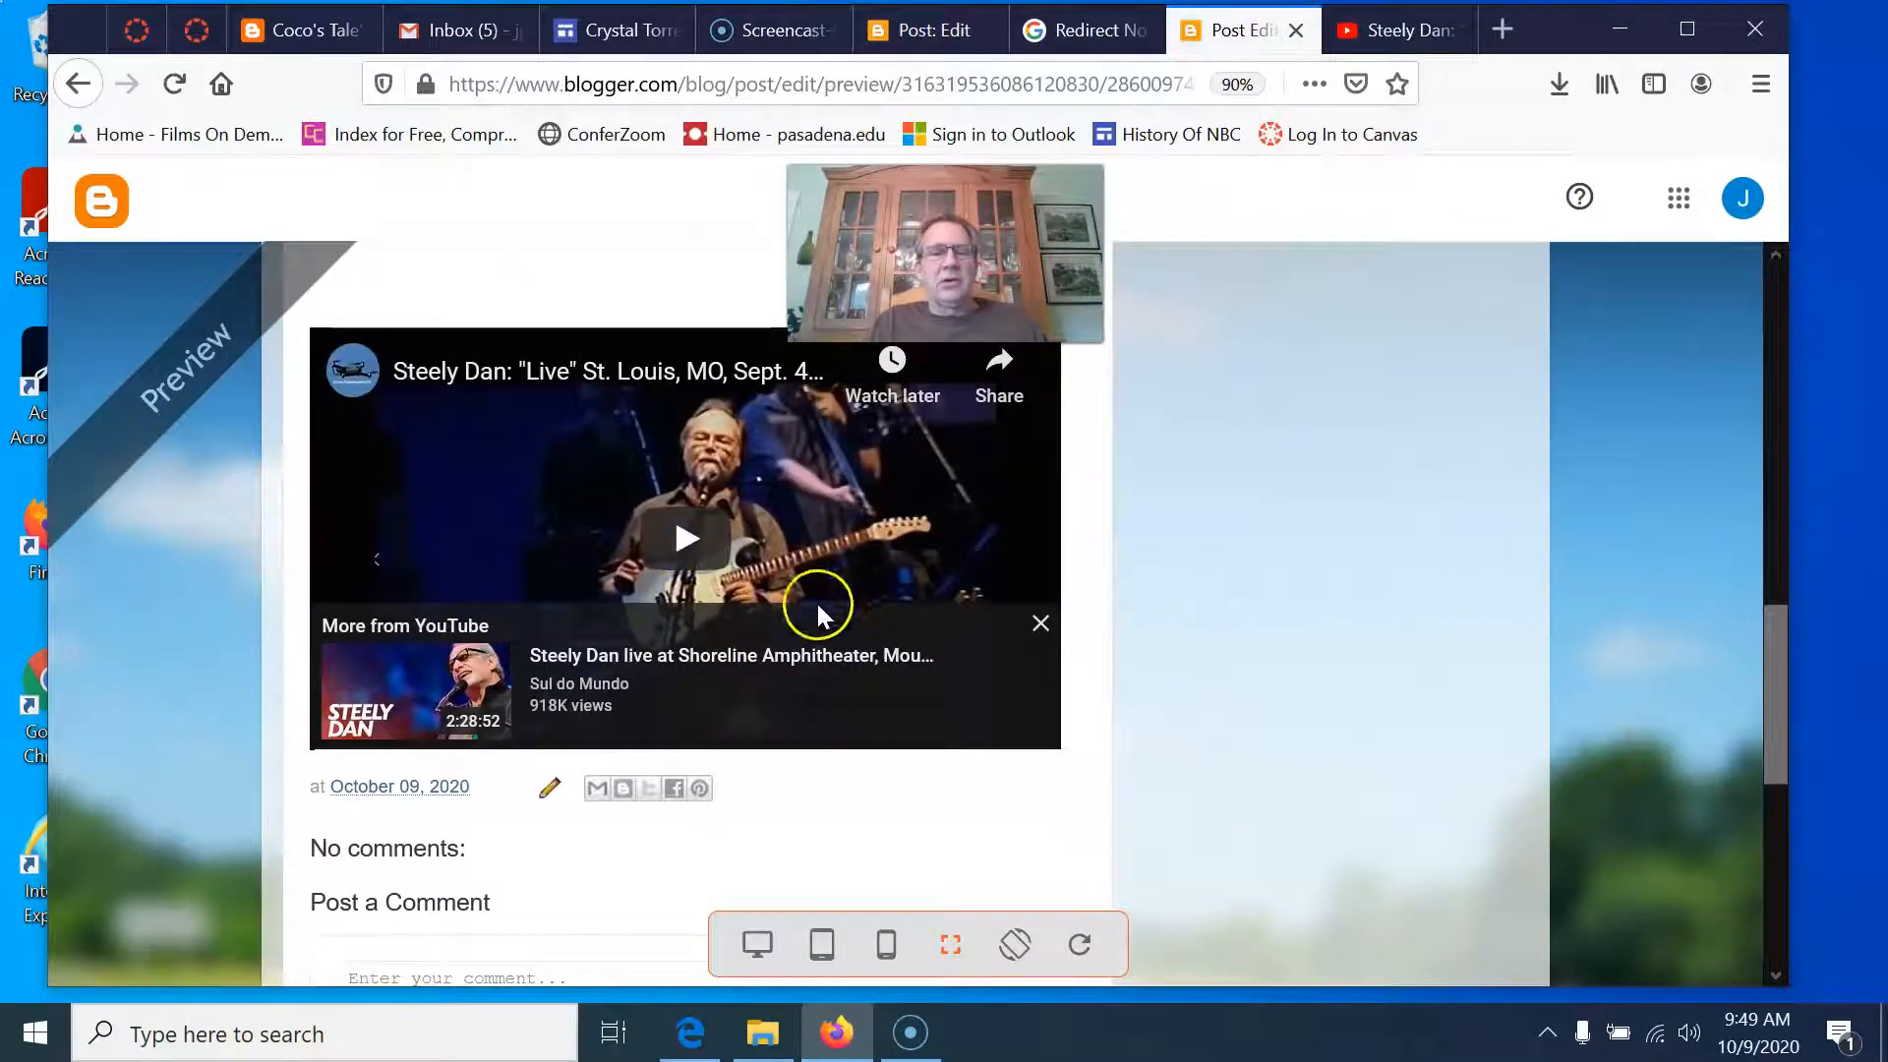
pyautogui.scroll(3, 704, 635)
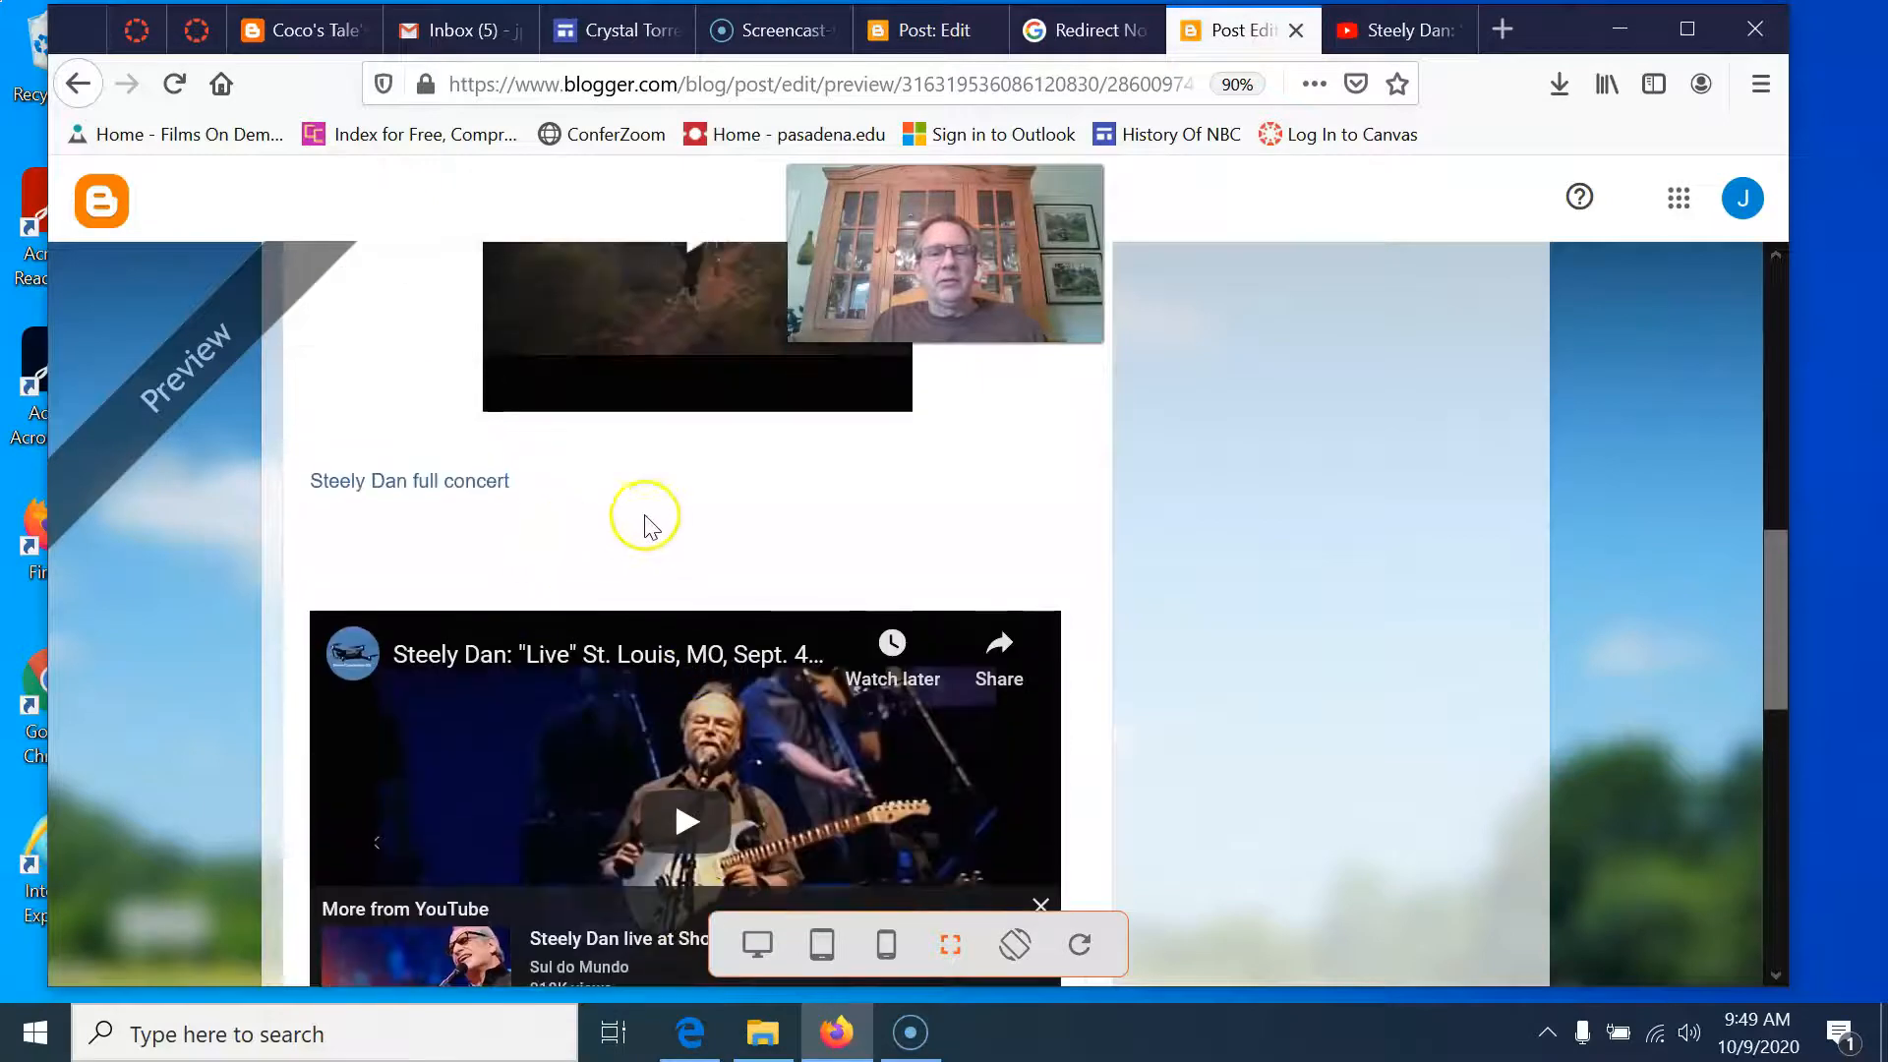
# Look over the embedded concert in the post preview and reopen the St. Louis video's embed code on YouTube.
pyautogui.scroll(-2, 644, 532)
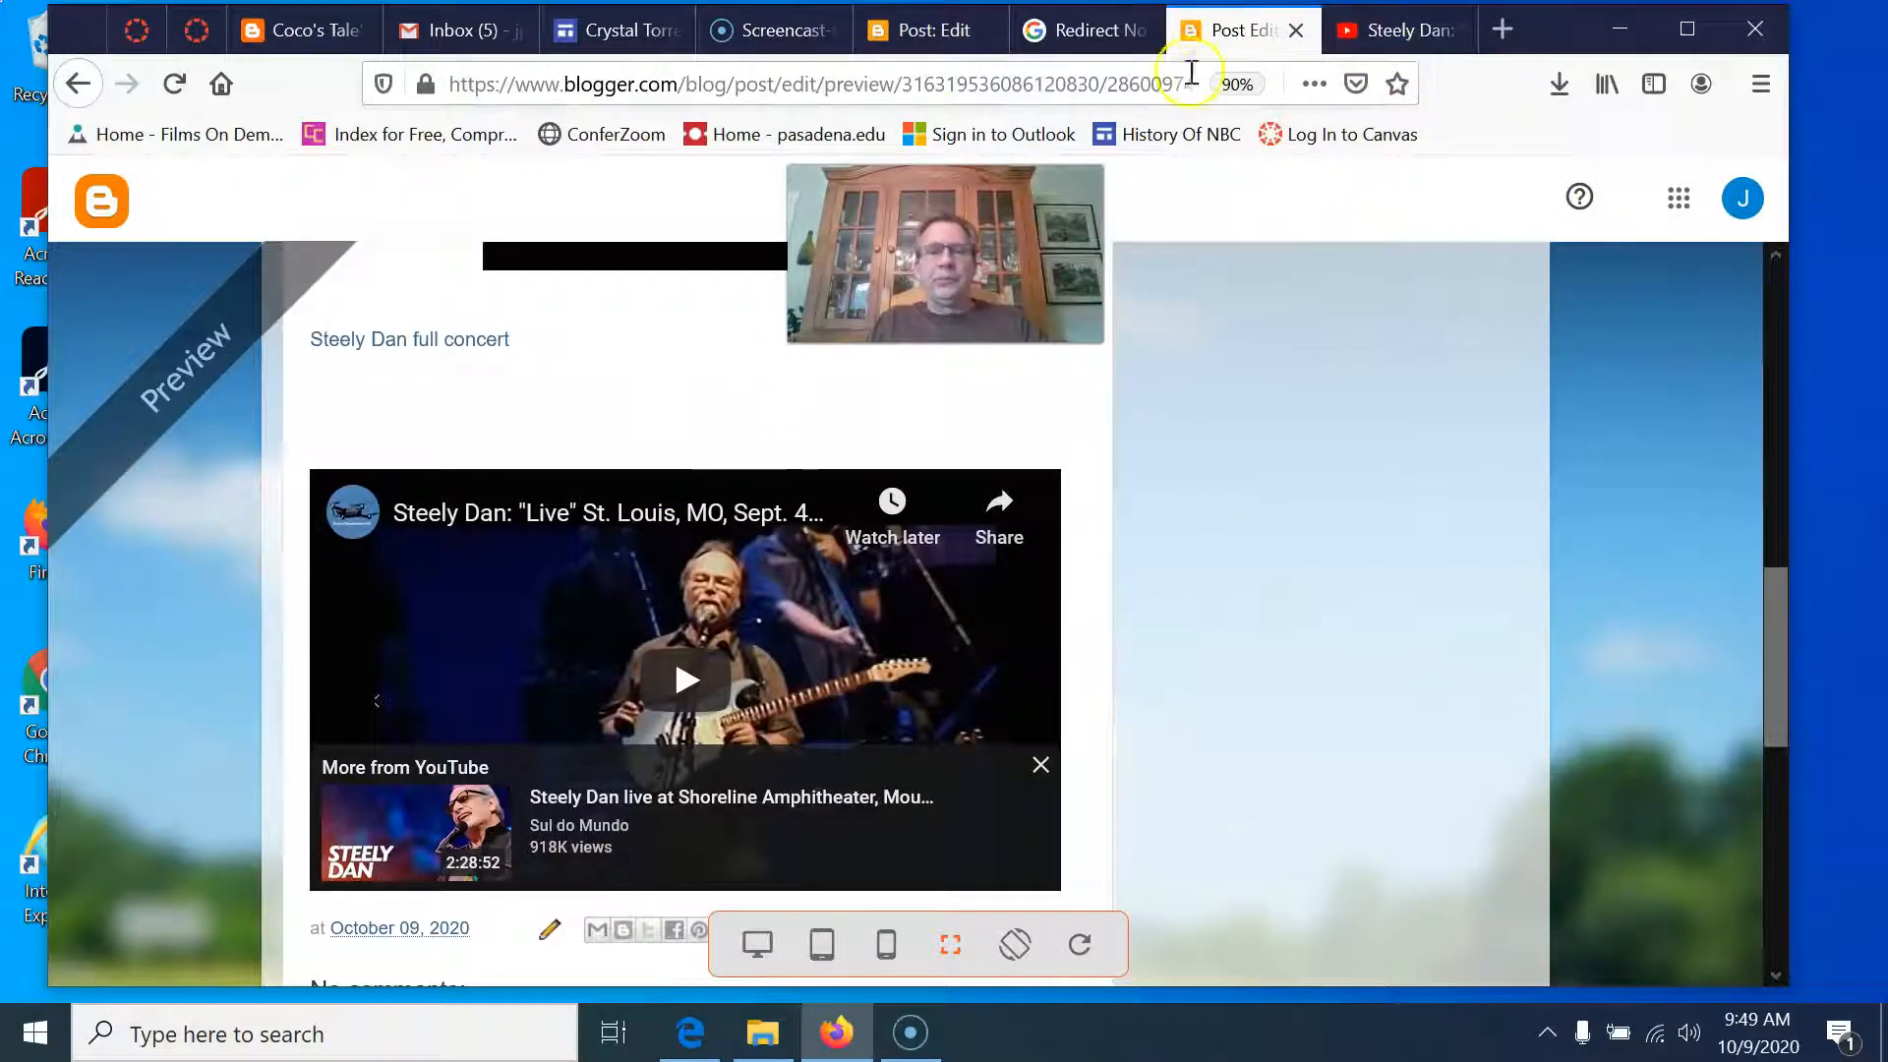
pyautogui.click(1391, 30)
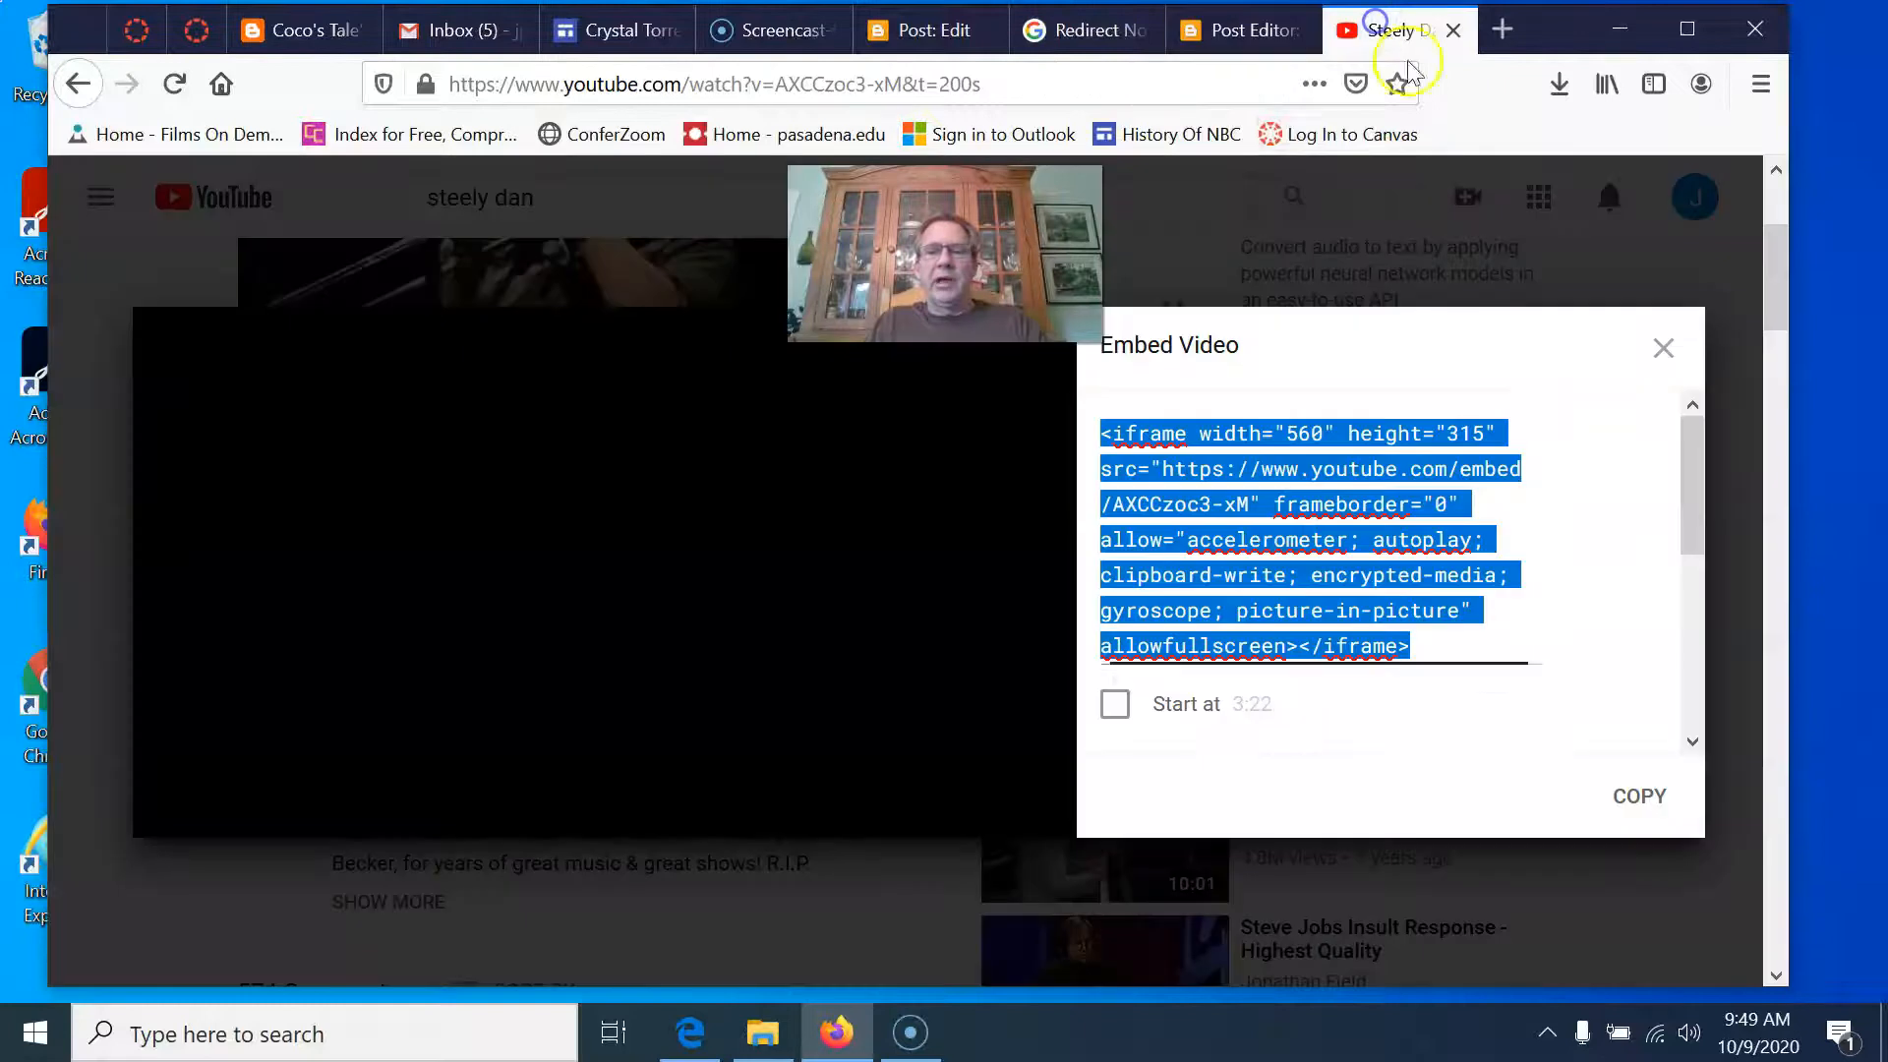
pyautogui.click(1662, 349)
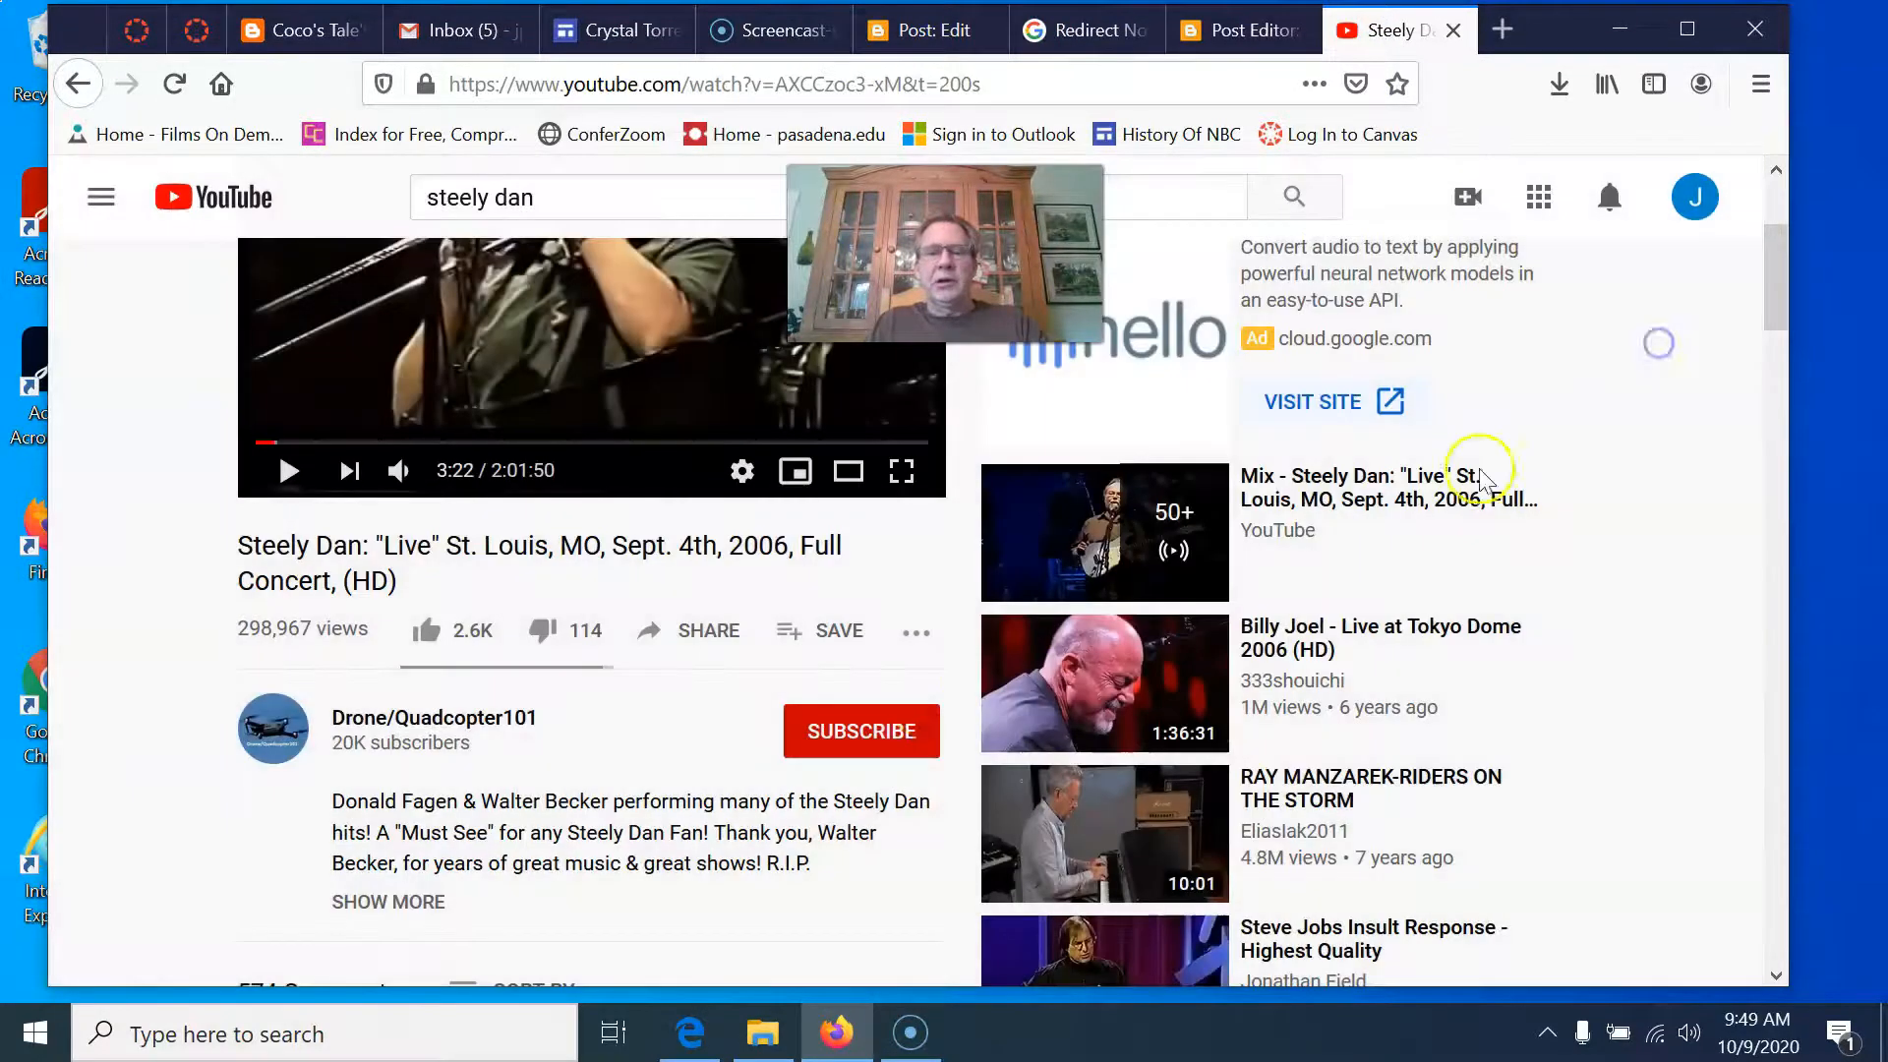
pyautogui.click(708, 630)
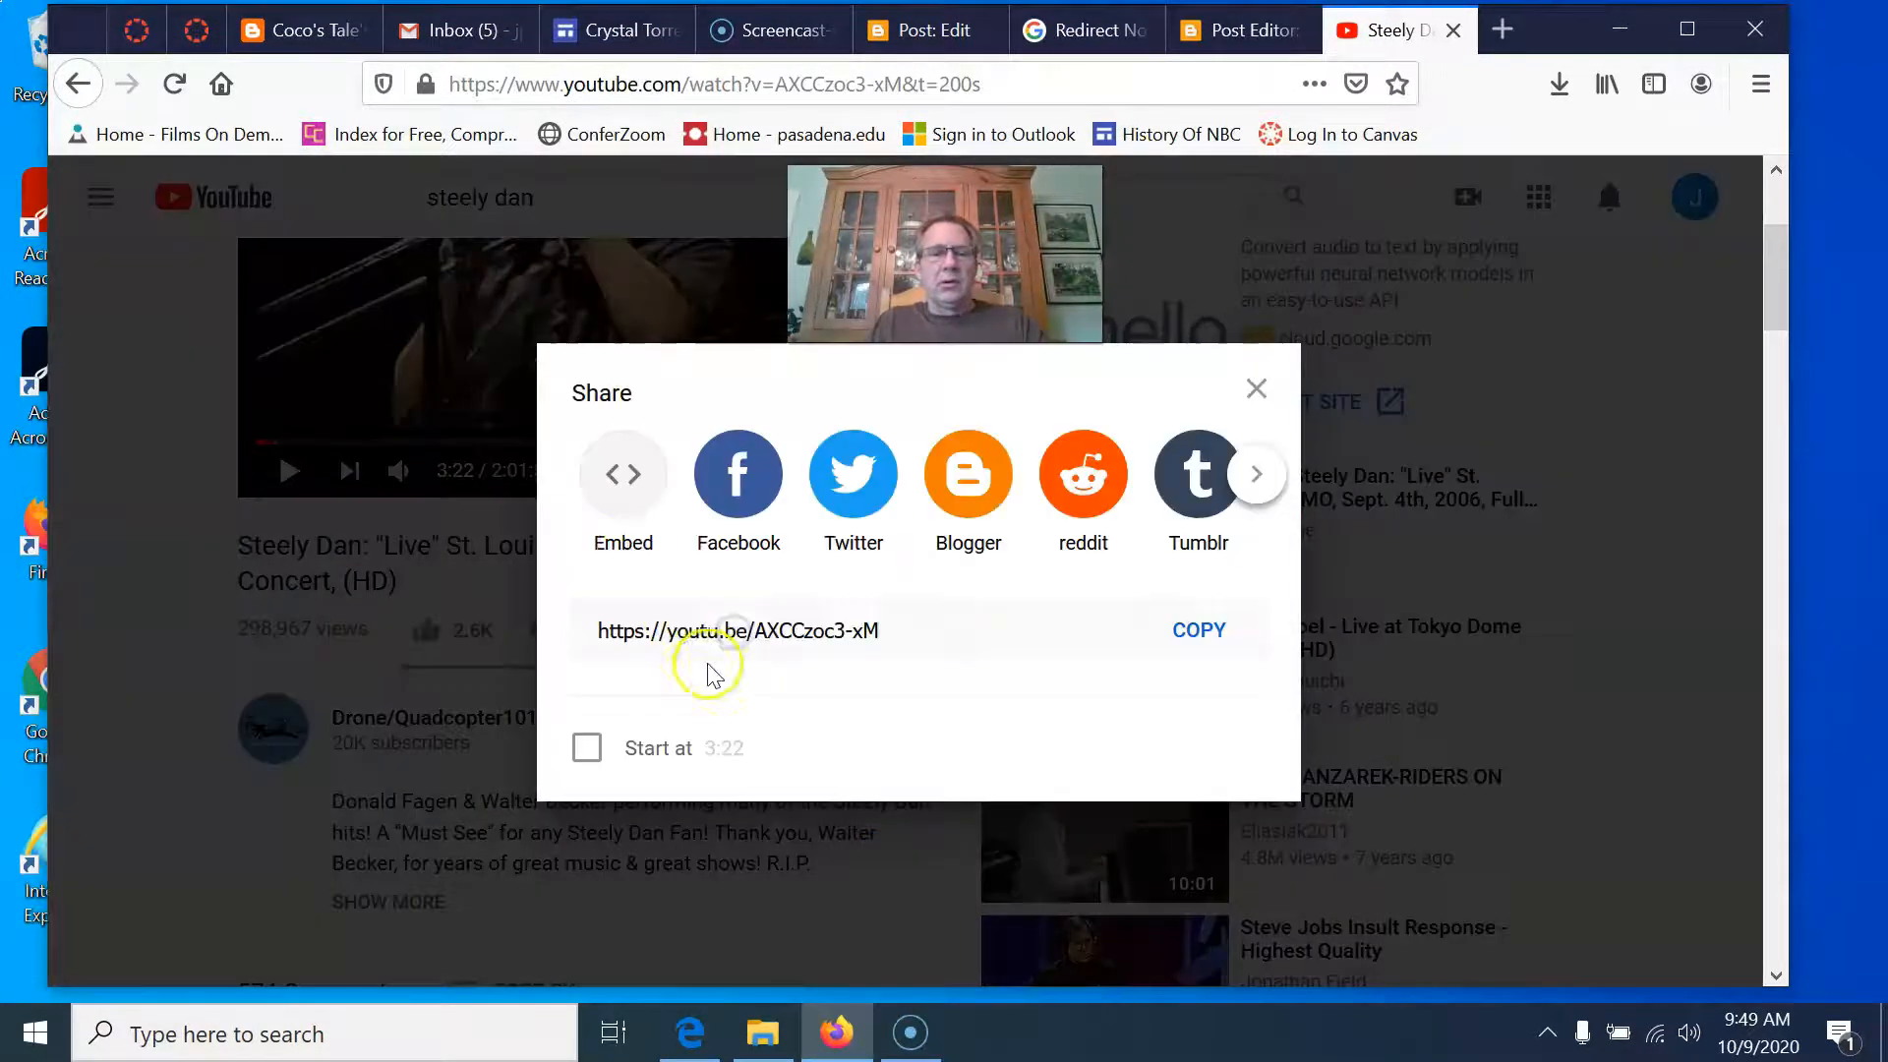
pyautogui.click(629, 482)
pyautogui.click(1285, 541)
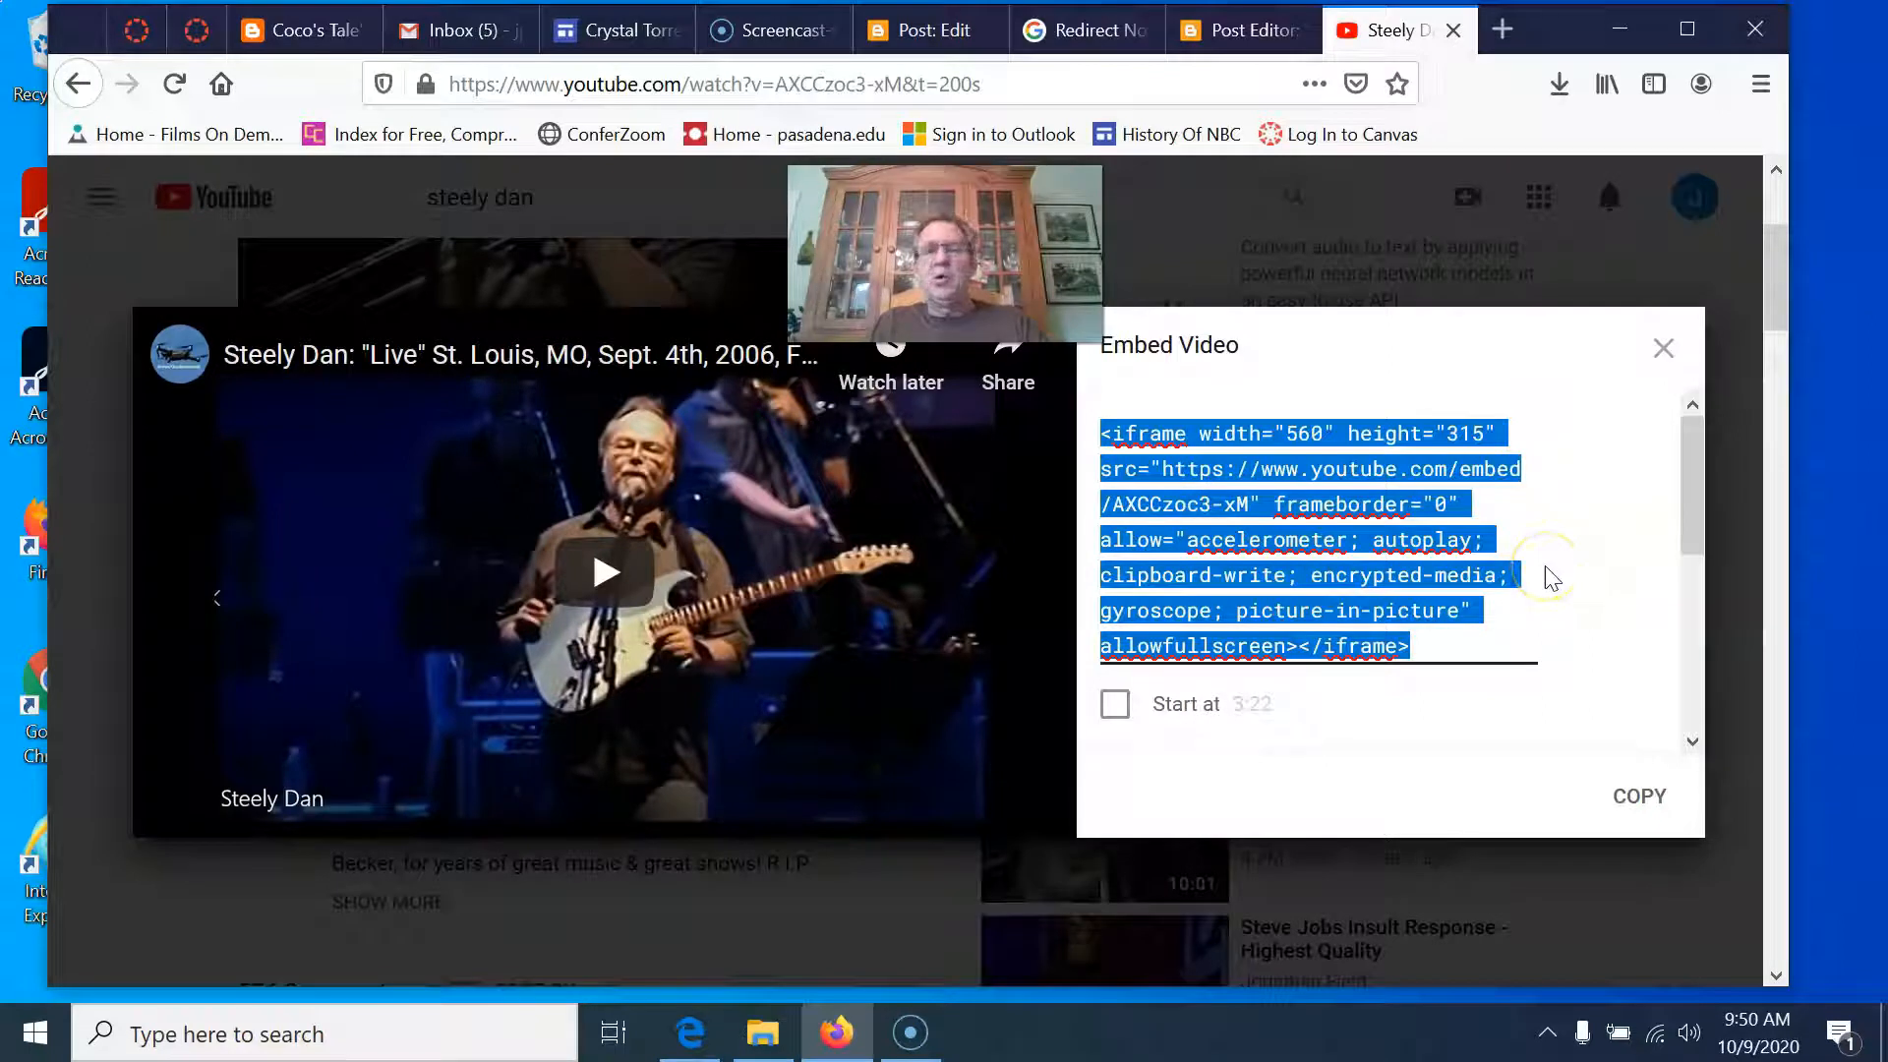
pyautogui.click(1662, 349)
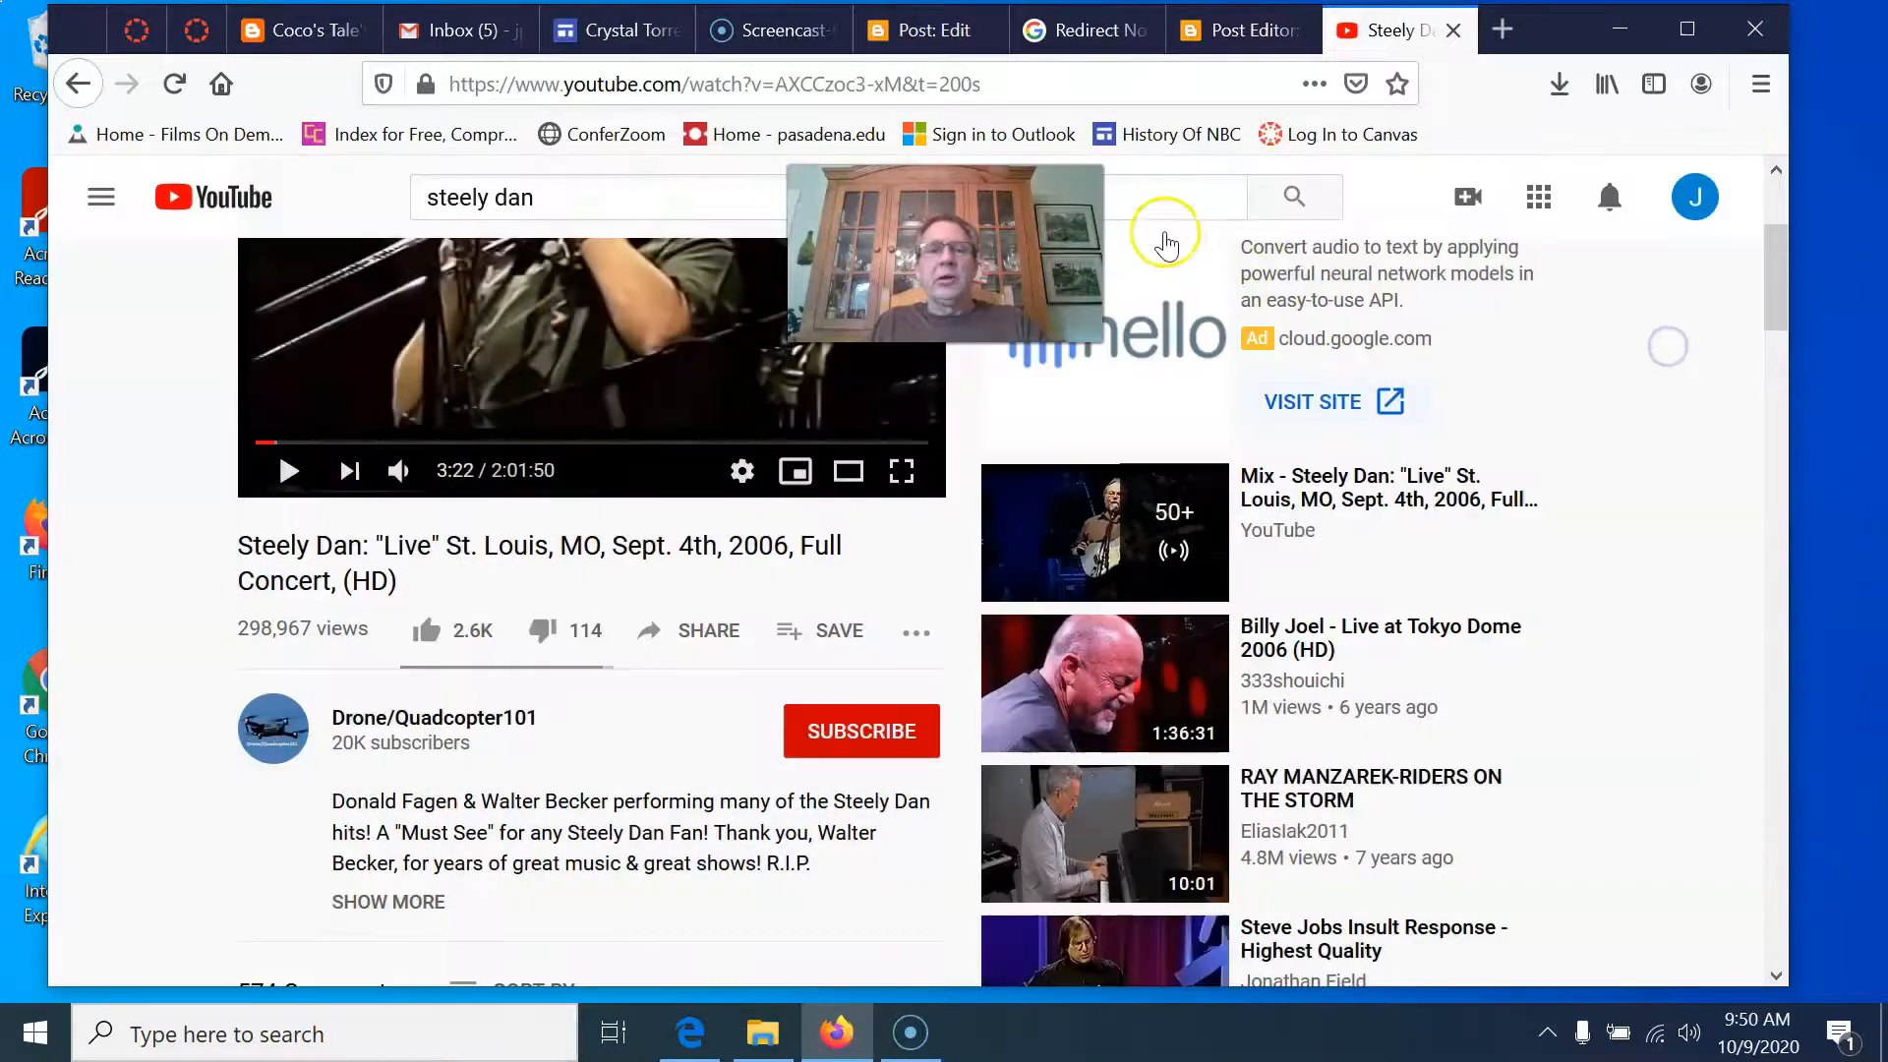
# Return to the post editor, examine the post's HTML code, and look through the post in Compose view.
pyautogui.click(1258, 34)
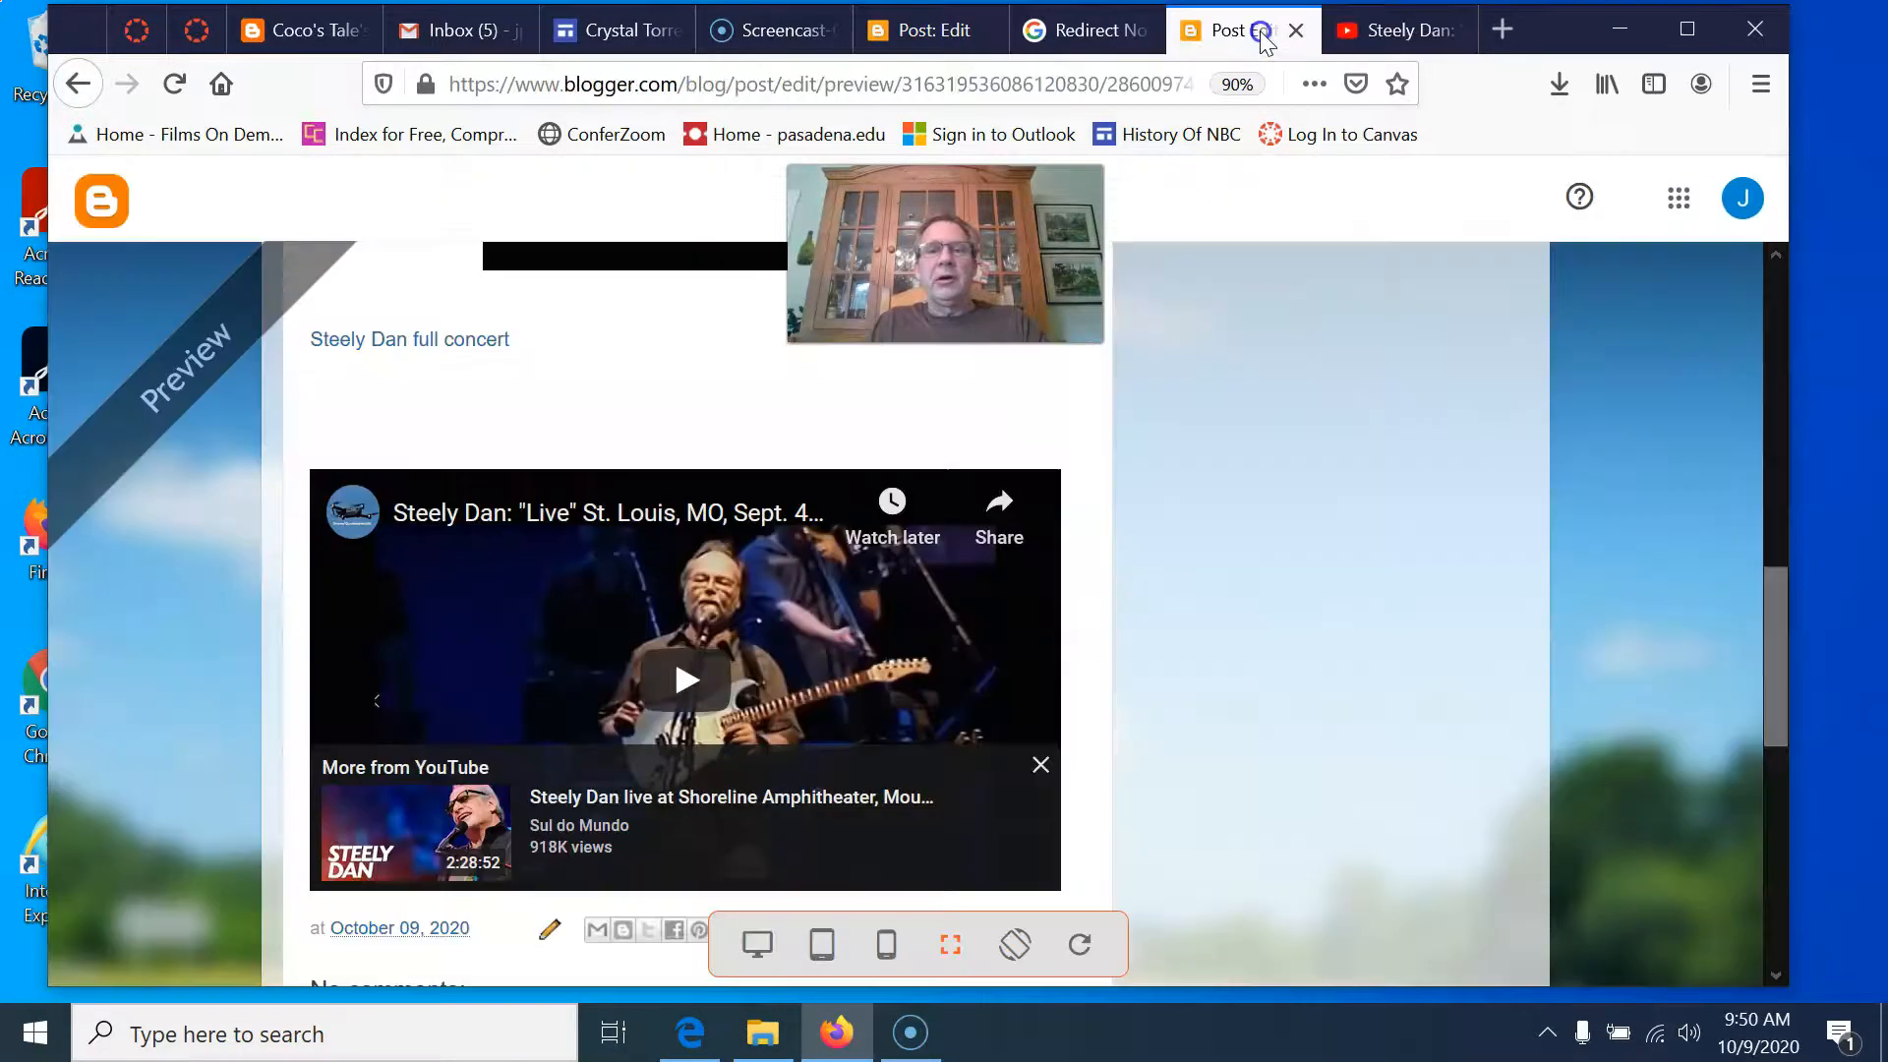
pyautogui.click(919, 32)
pyautogui.click(91, 380)
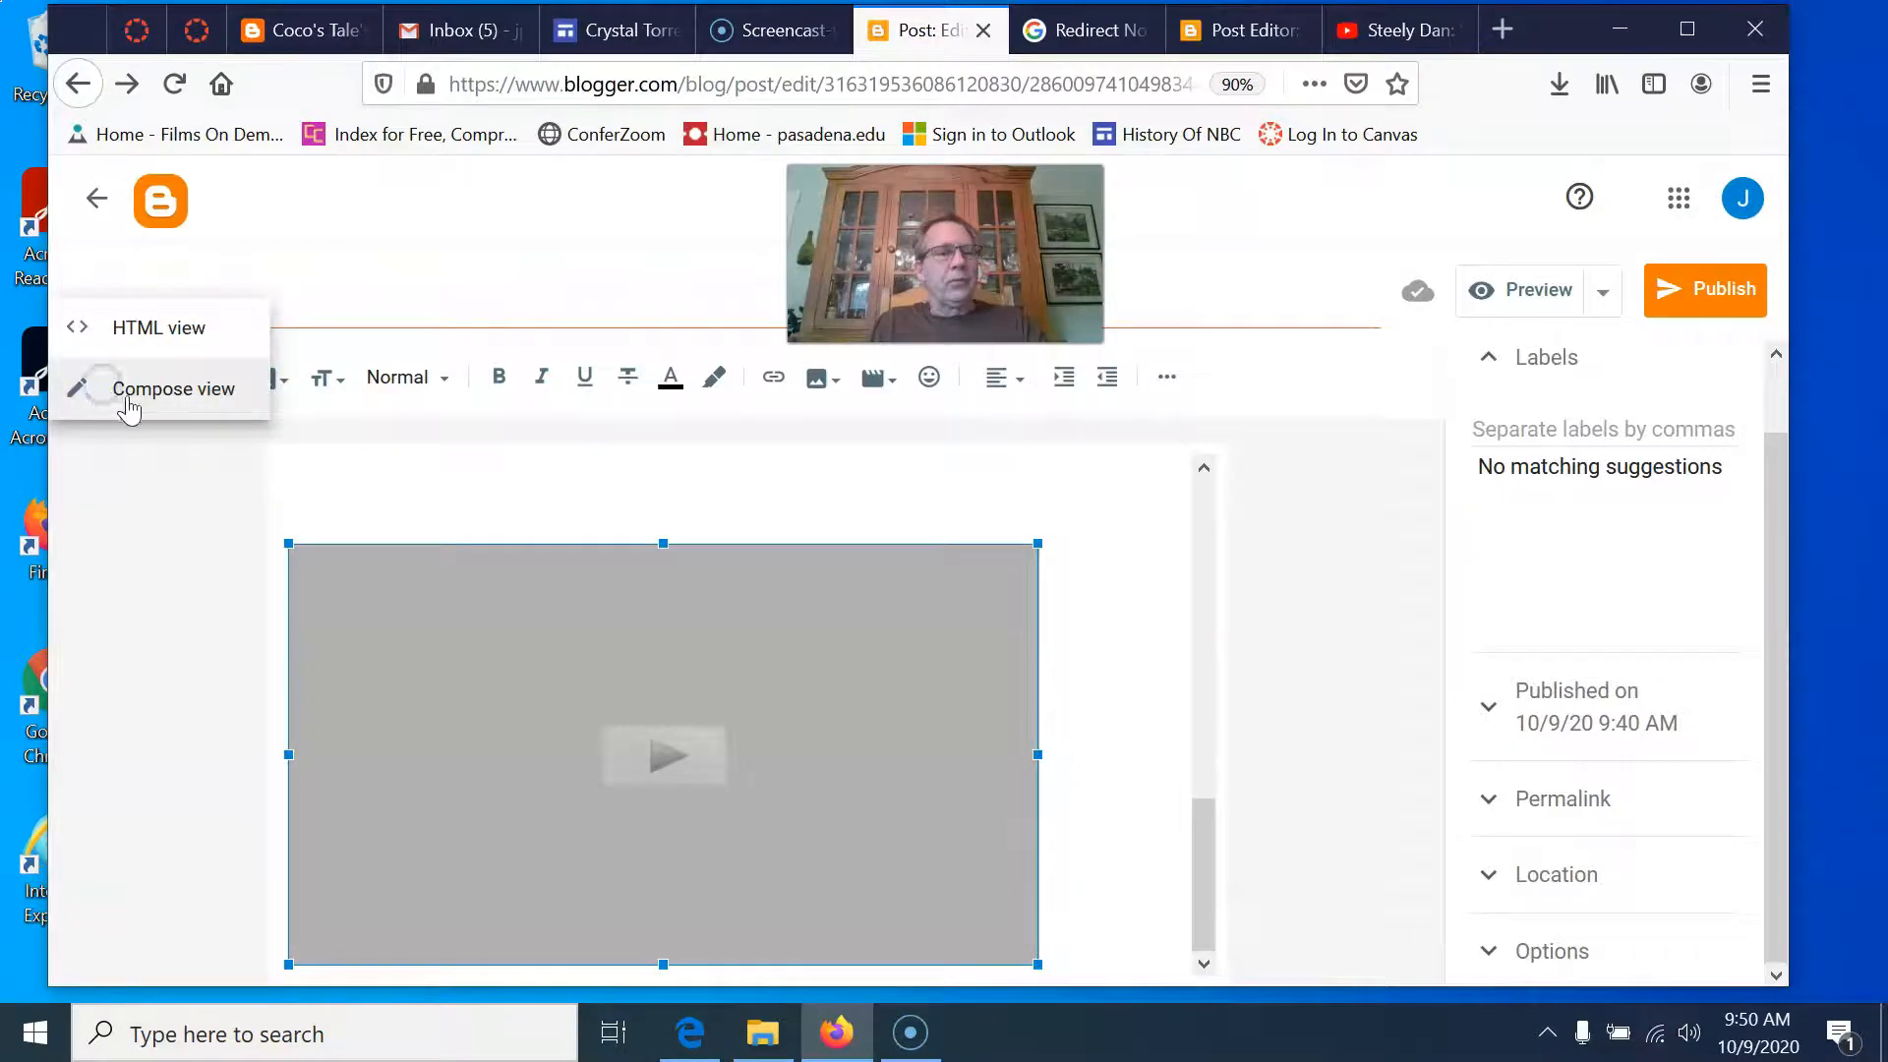
pyautogui.click(178, 332)
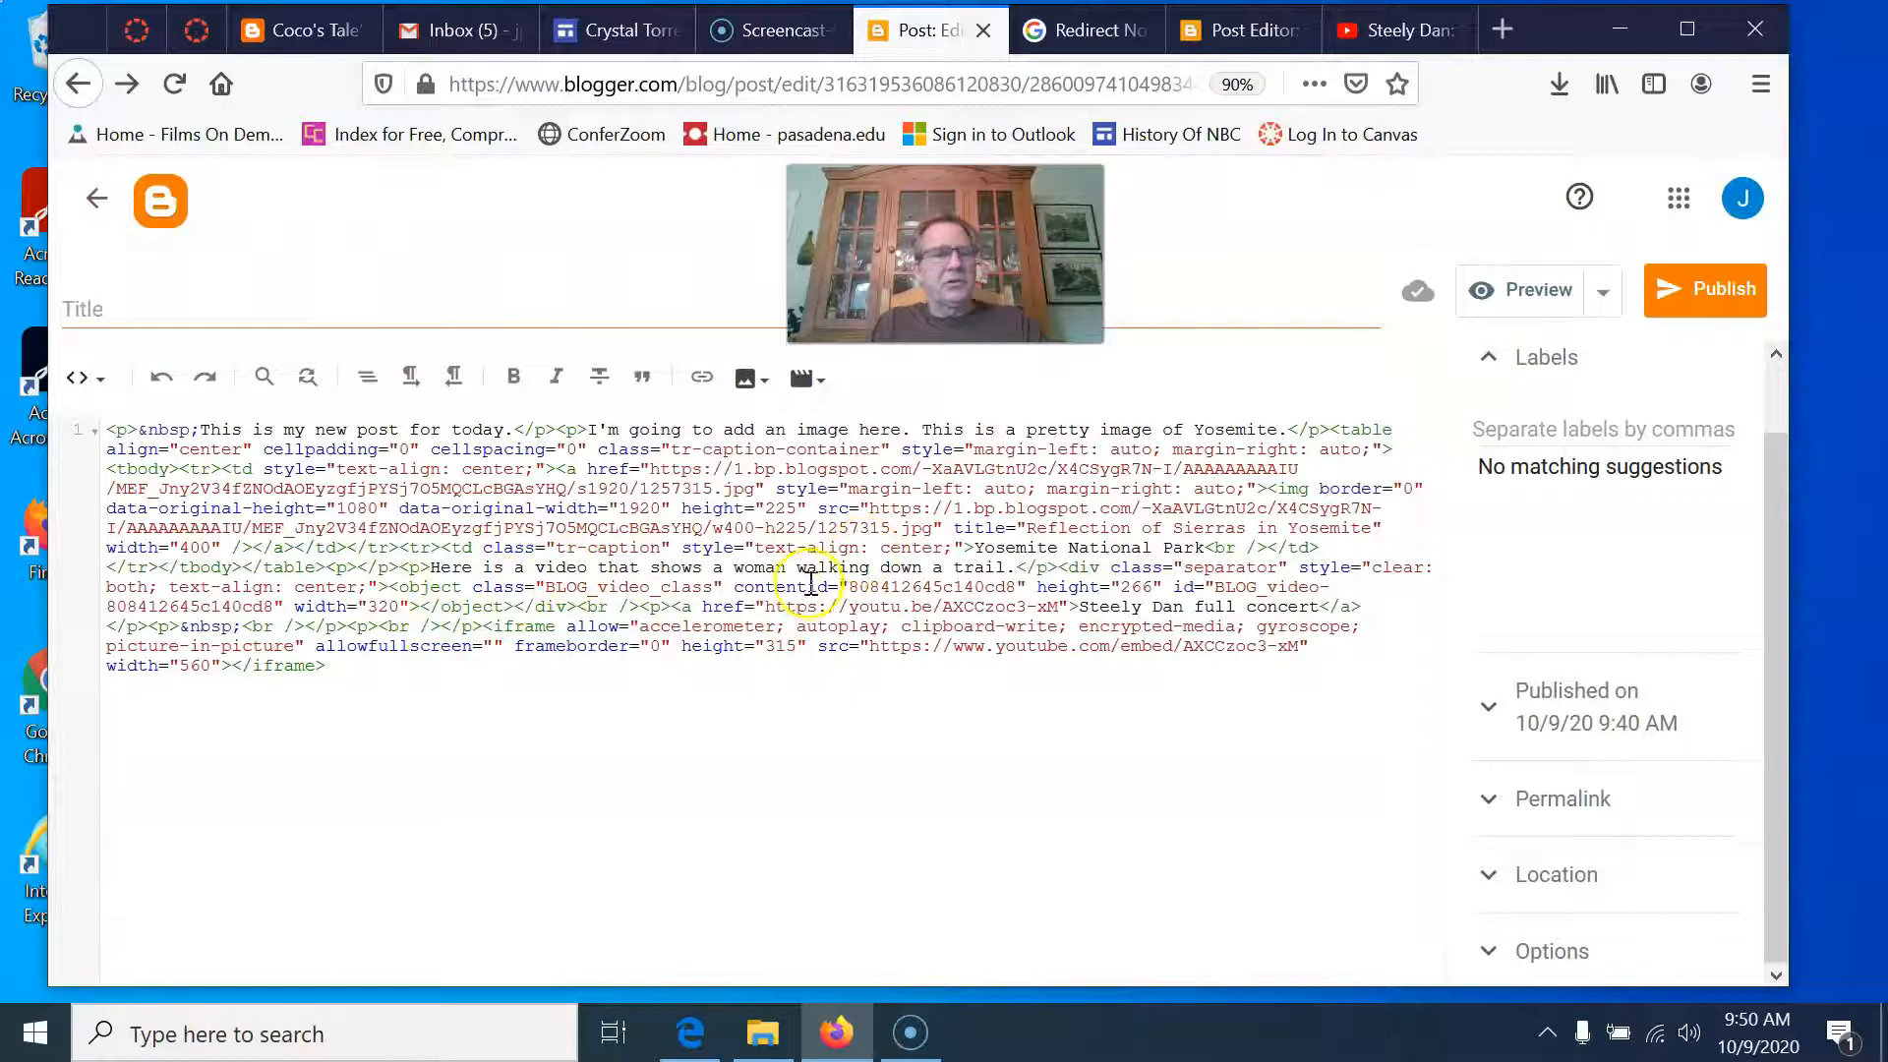
pyautogui.click(84, 378)
pyautogui.click(115, 452)
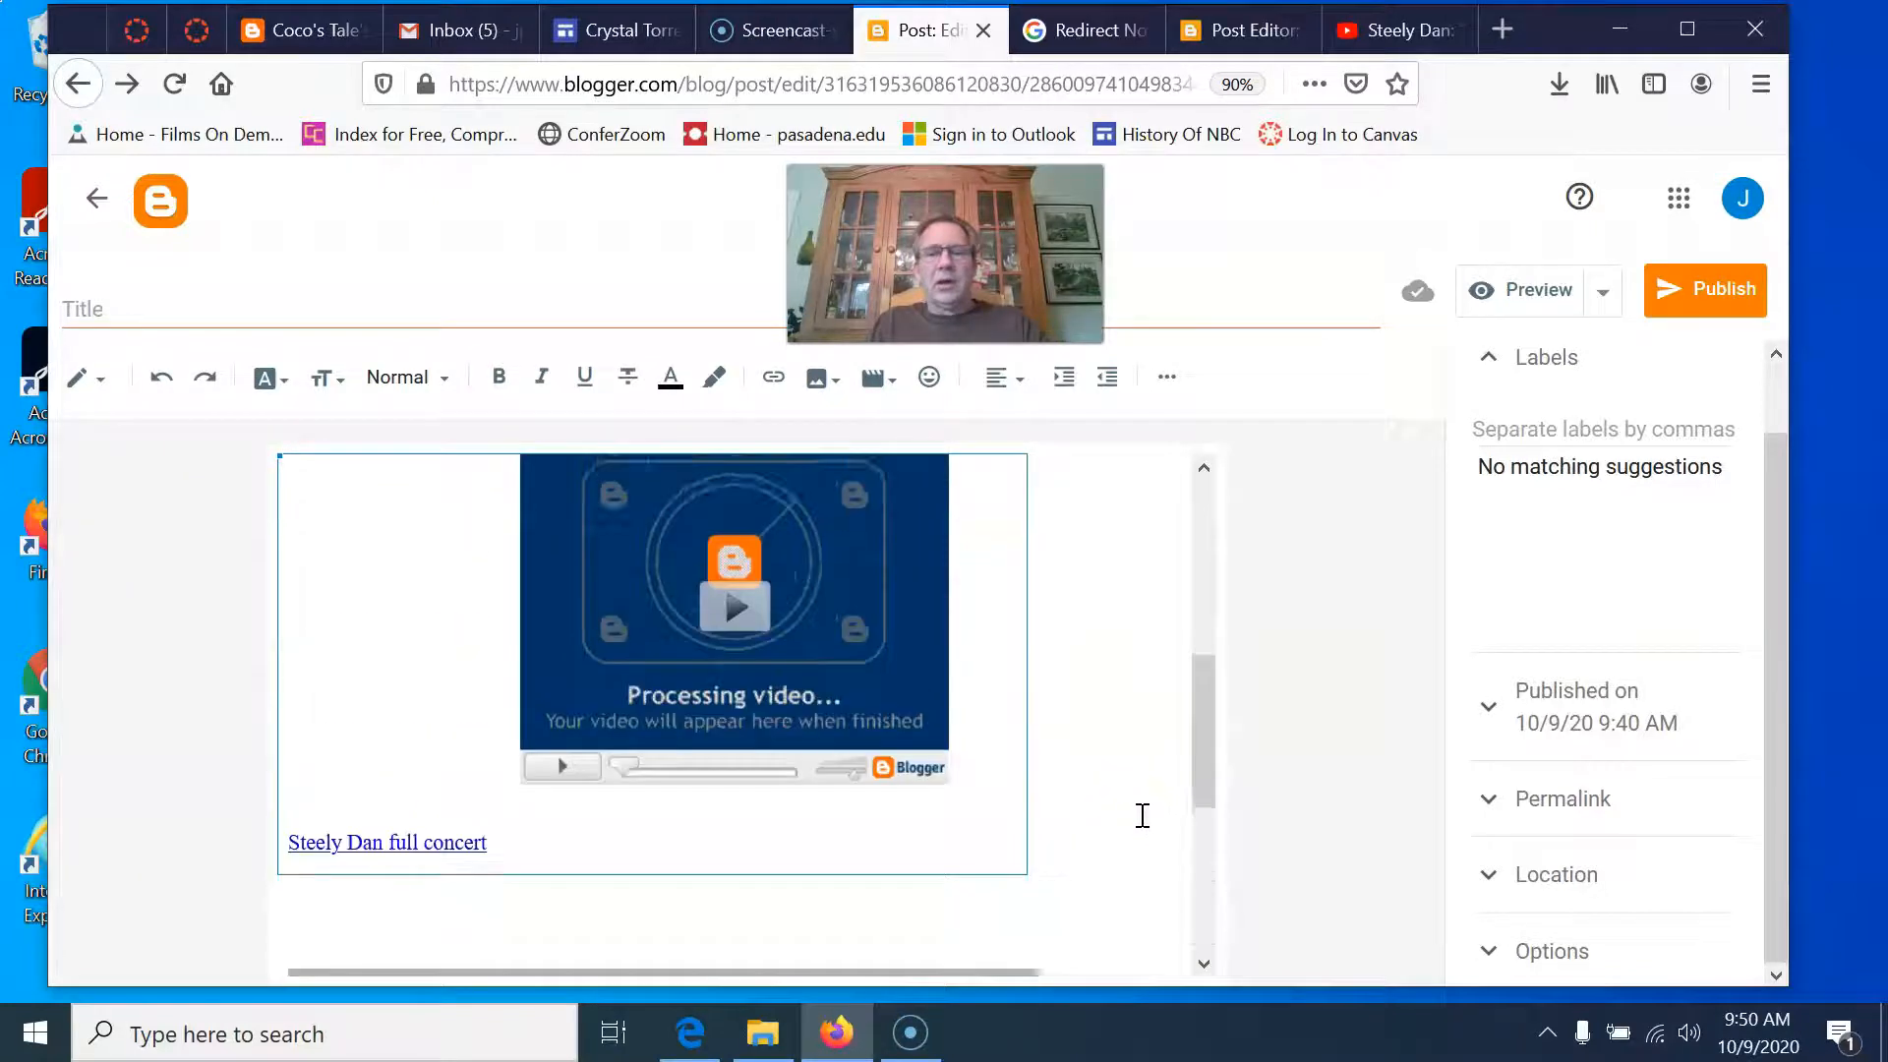
pyautogui.scroll(5, 1142, 816)
pyautogui.moveTo(1197, 635)
pyautogui.mouseDown()
pyautogui.moveTo(1213, 587)
pyautogui.moveTo(1194, 758)
pyautogui.moveTo(1202, 612)
pyautogui.mouseUp()
pyautogui.scroll(-6, 1147, 682)
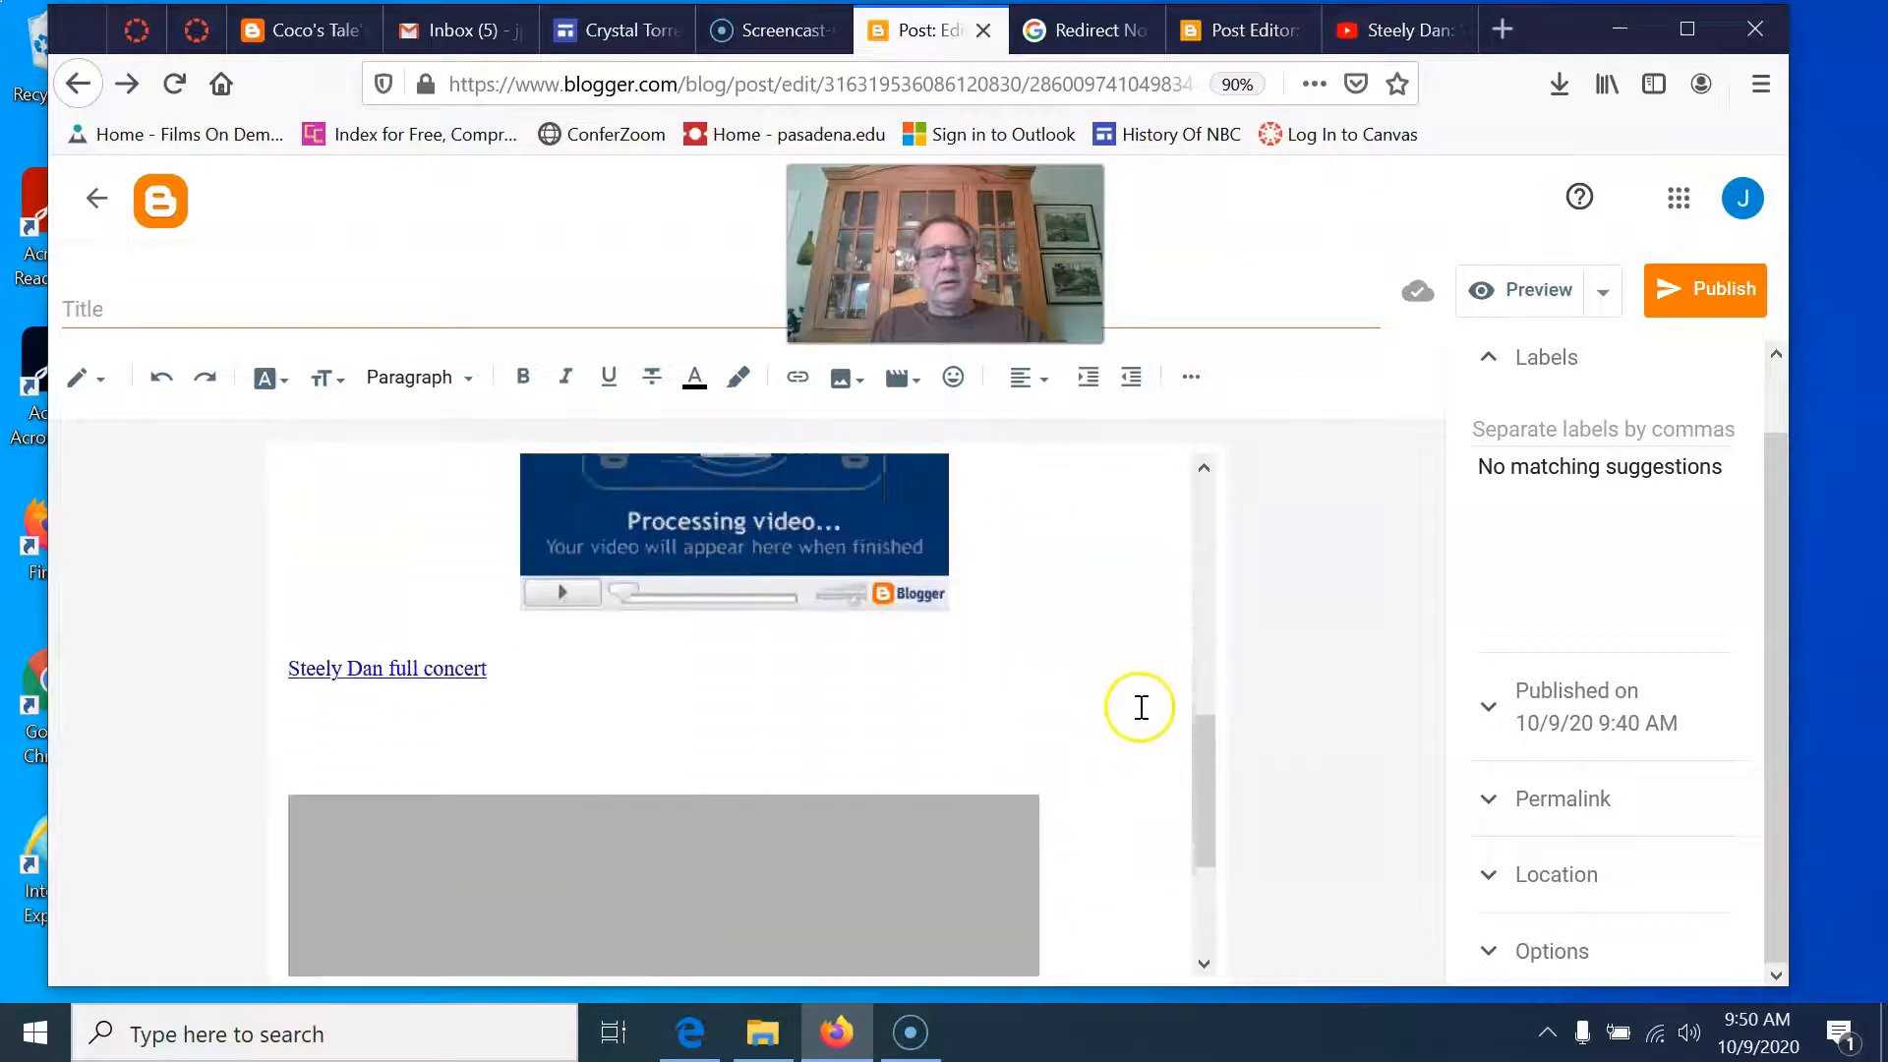
pyautogui.scroll(-3, 1141, 707)
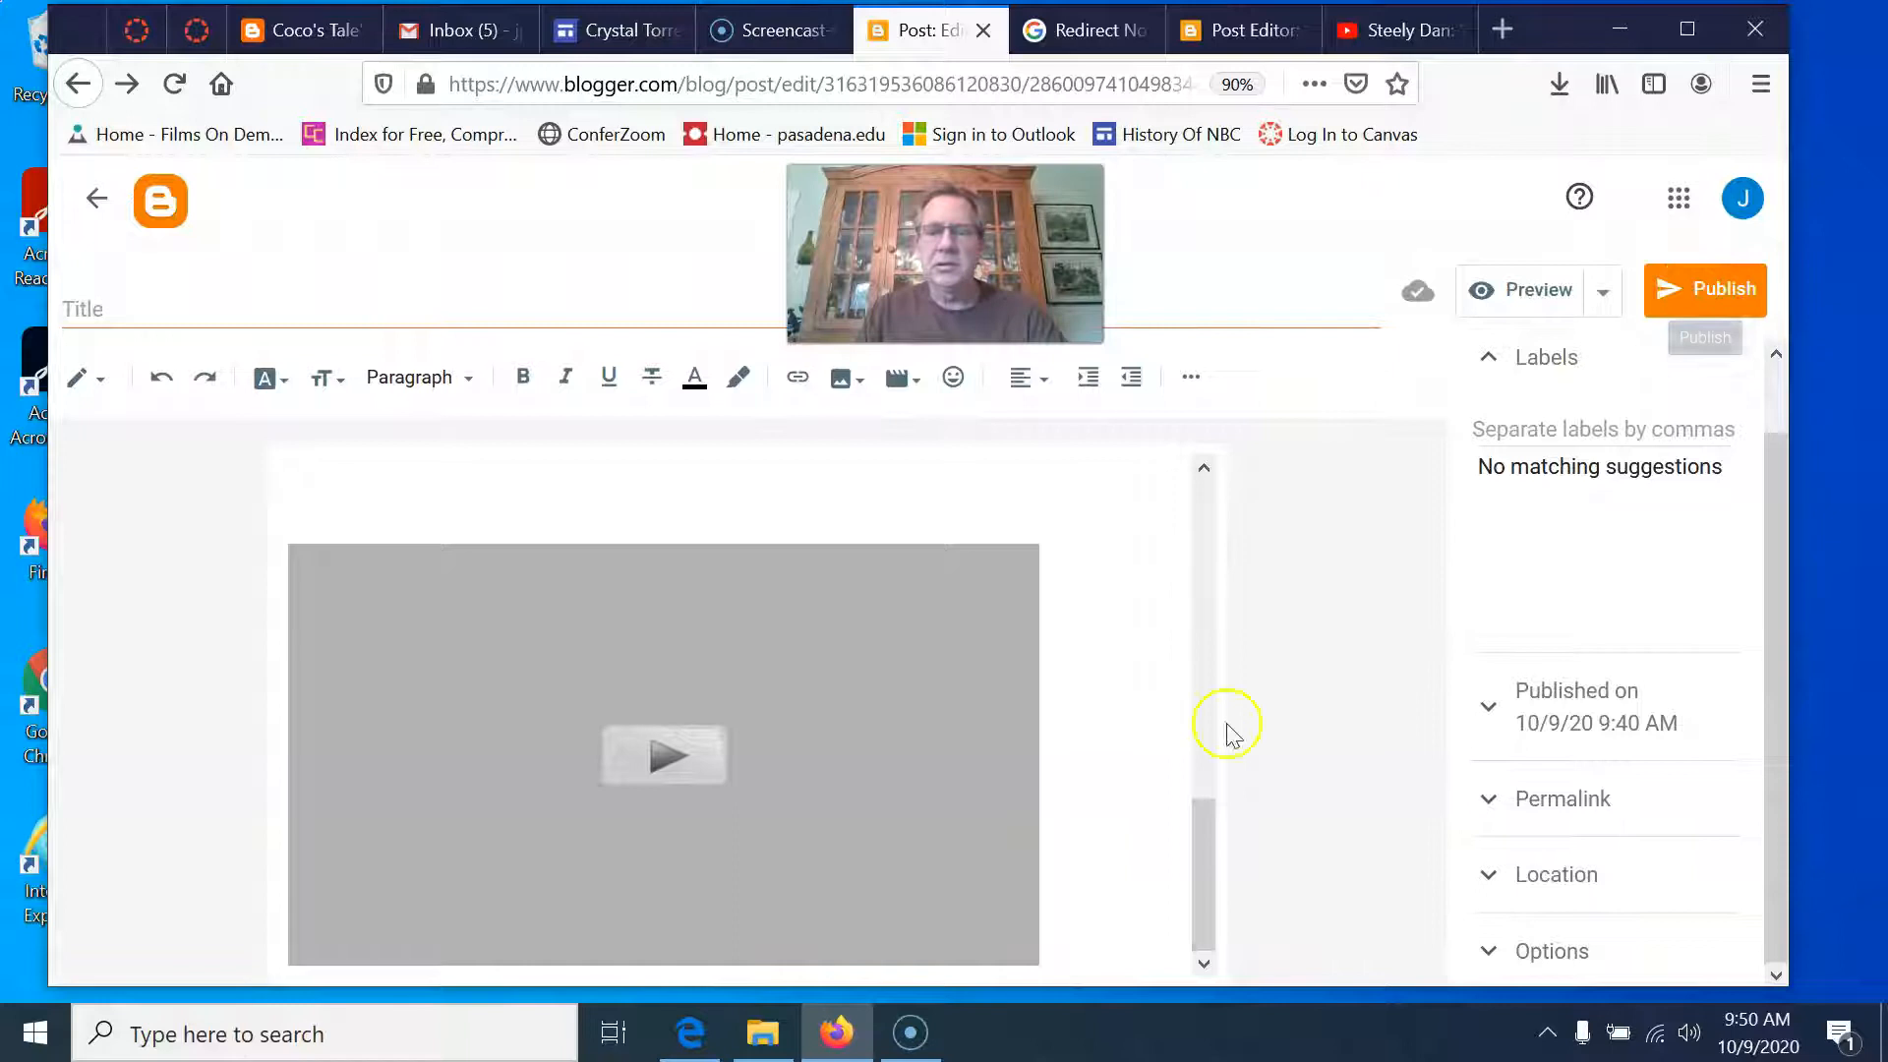
# Write "This a a full concert of Steely Dan in 2006. I embedded the code." below the Steely Dan link, checking the year on YouTube.
pyautogui.moveTo(1201, 830); pyautogui.dragTo(1184, 727)
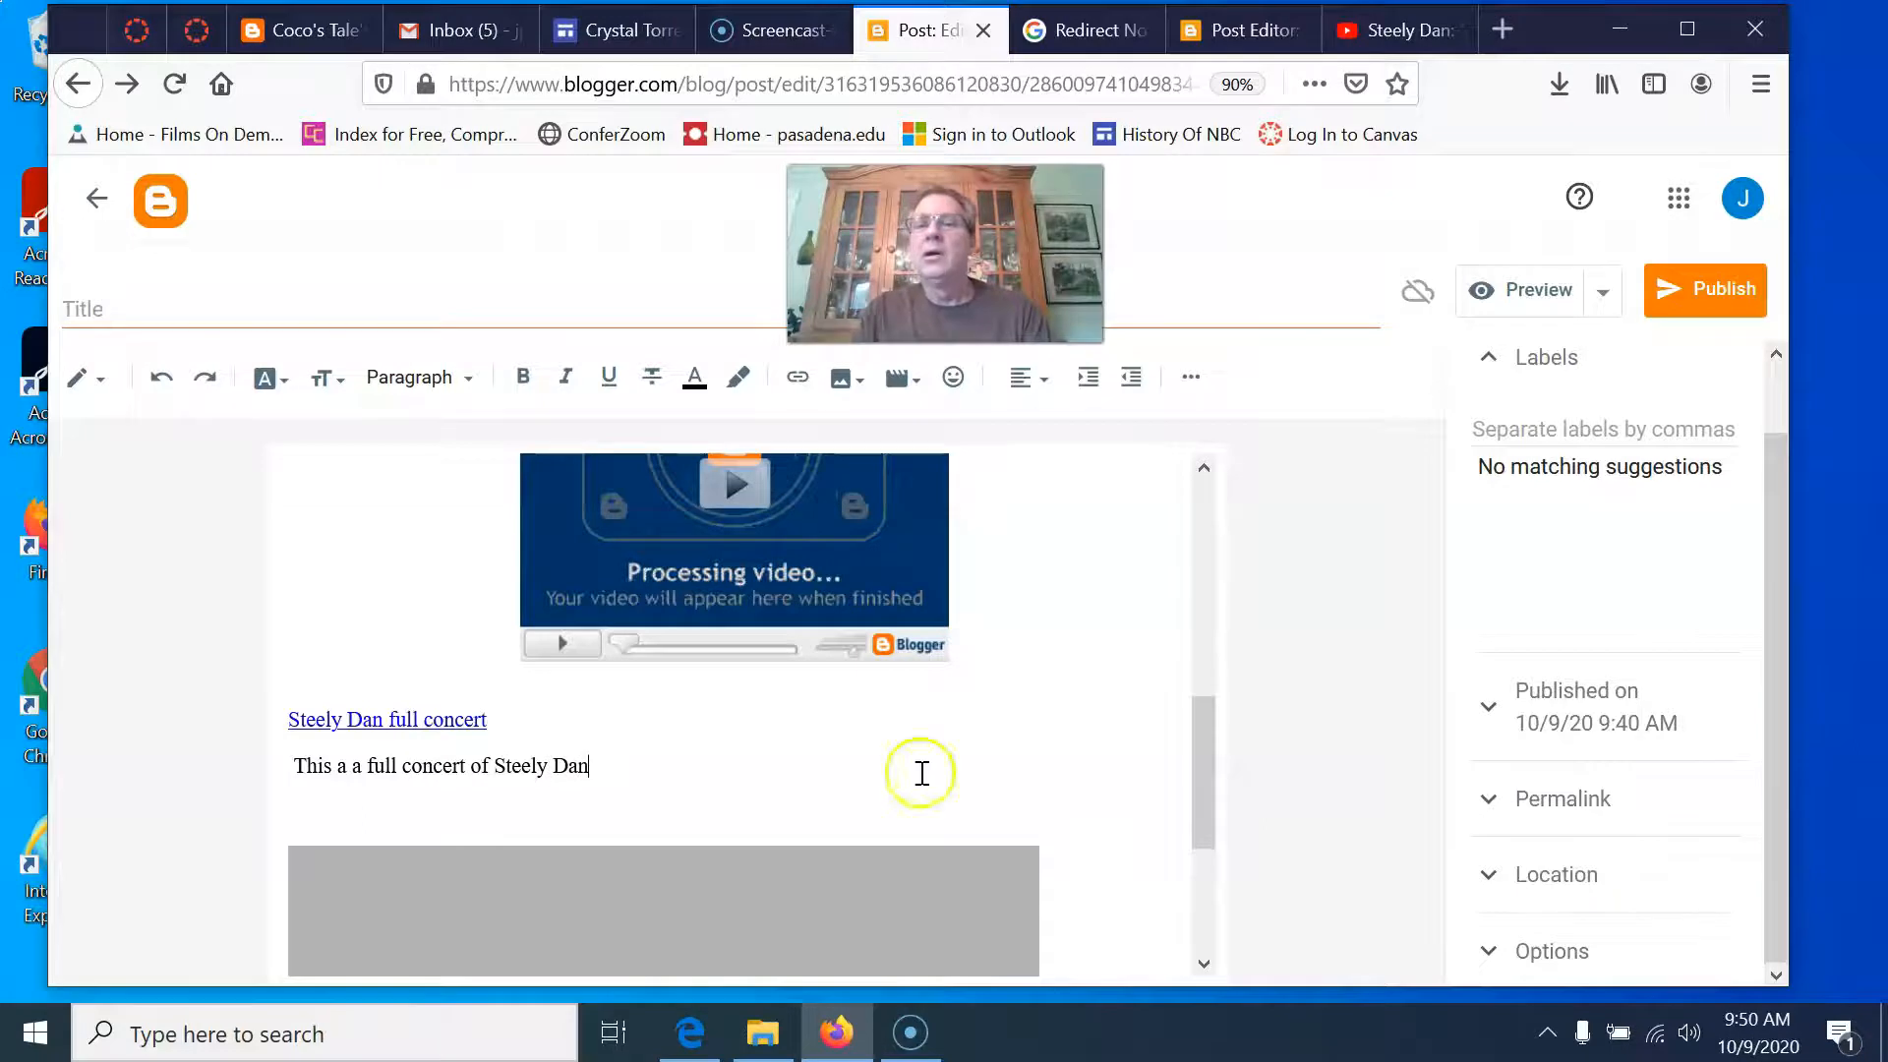
pyautogui.click(1377, 31)
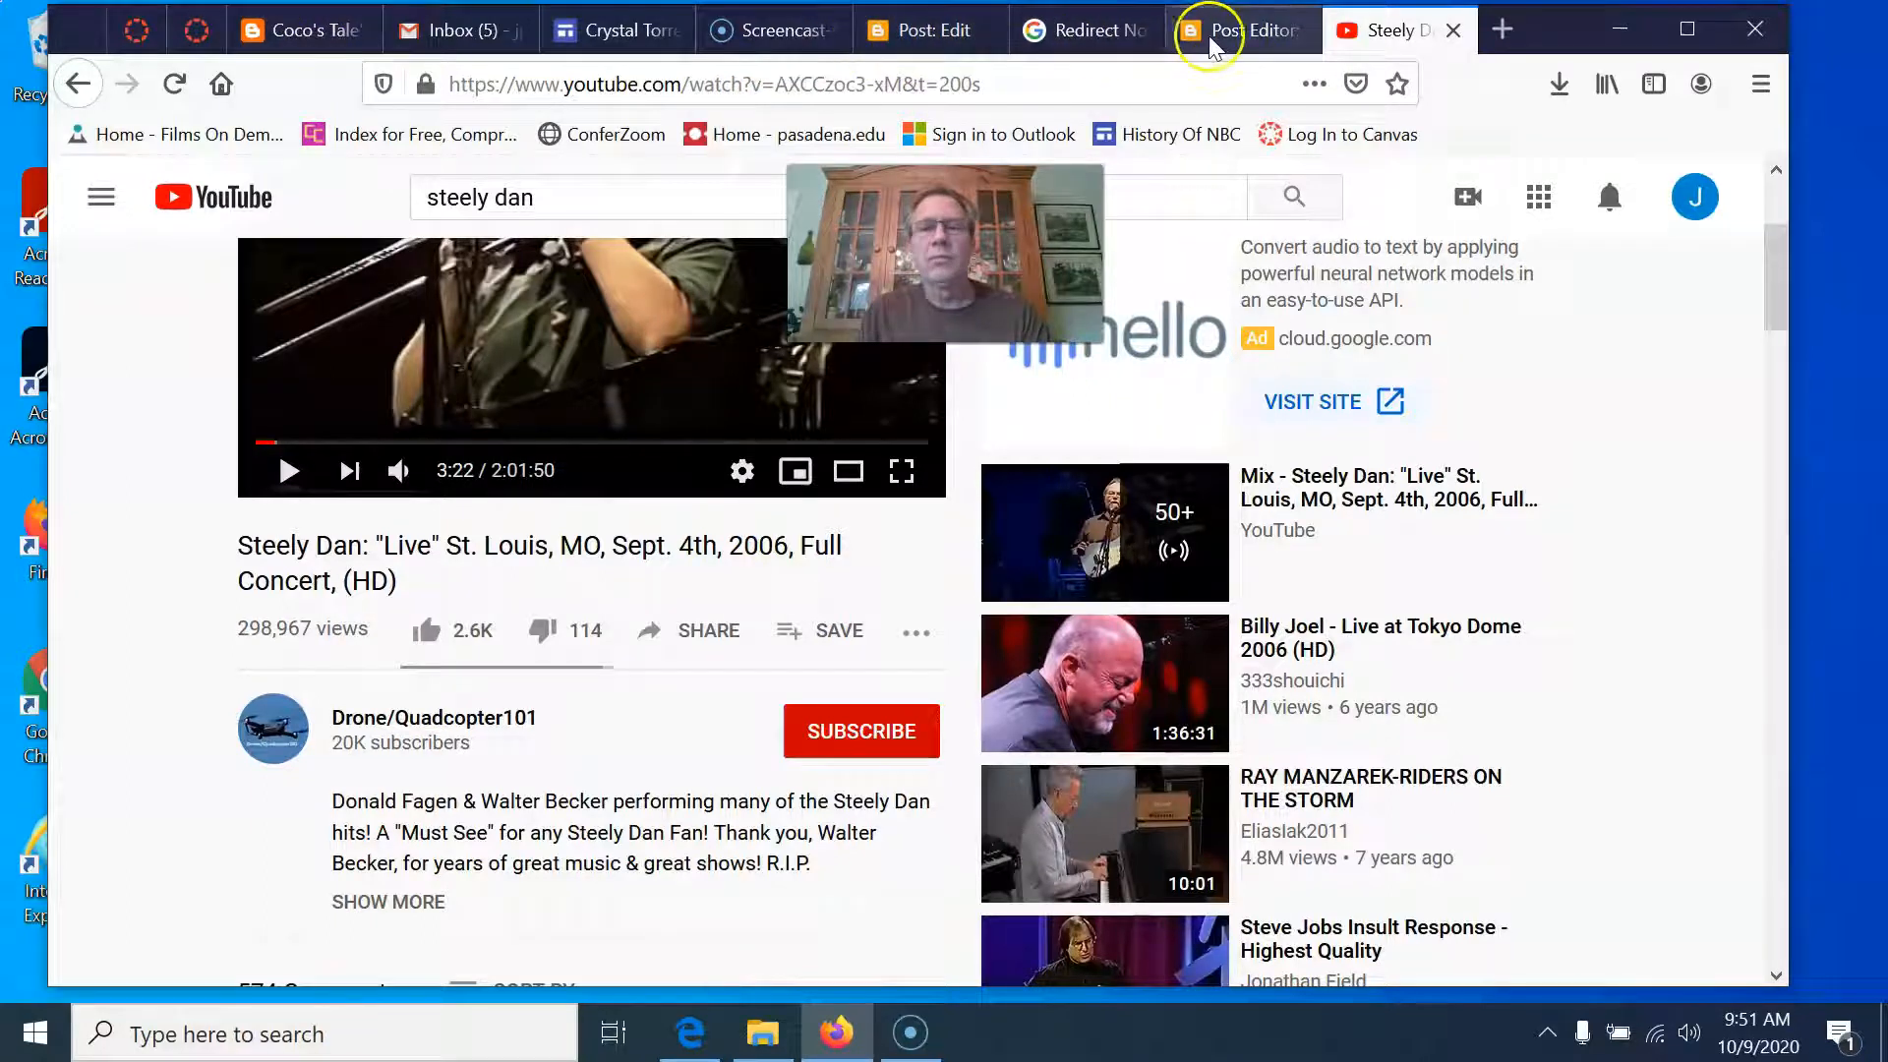
pyautogui.click(907, 54)
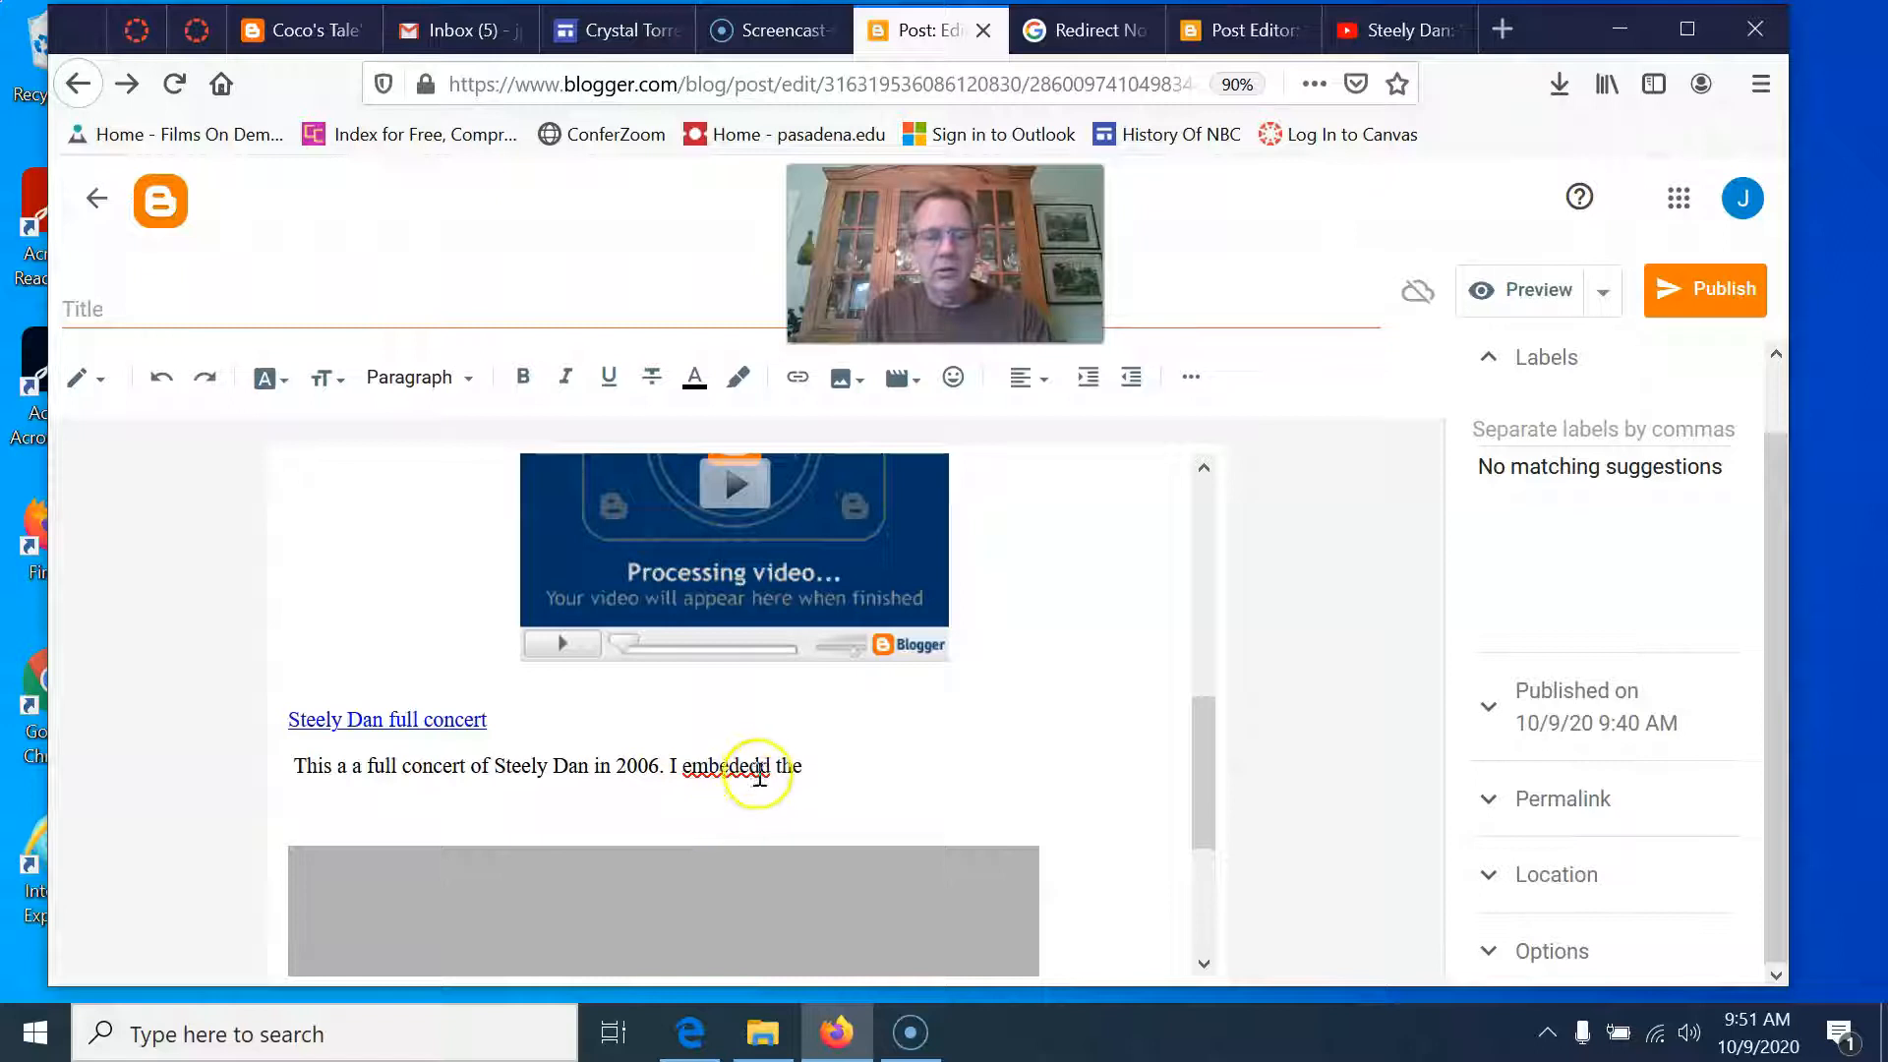
pyautogui.moveTo(722, 765); pyautogui.dragTo(804, 767)
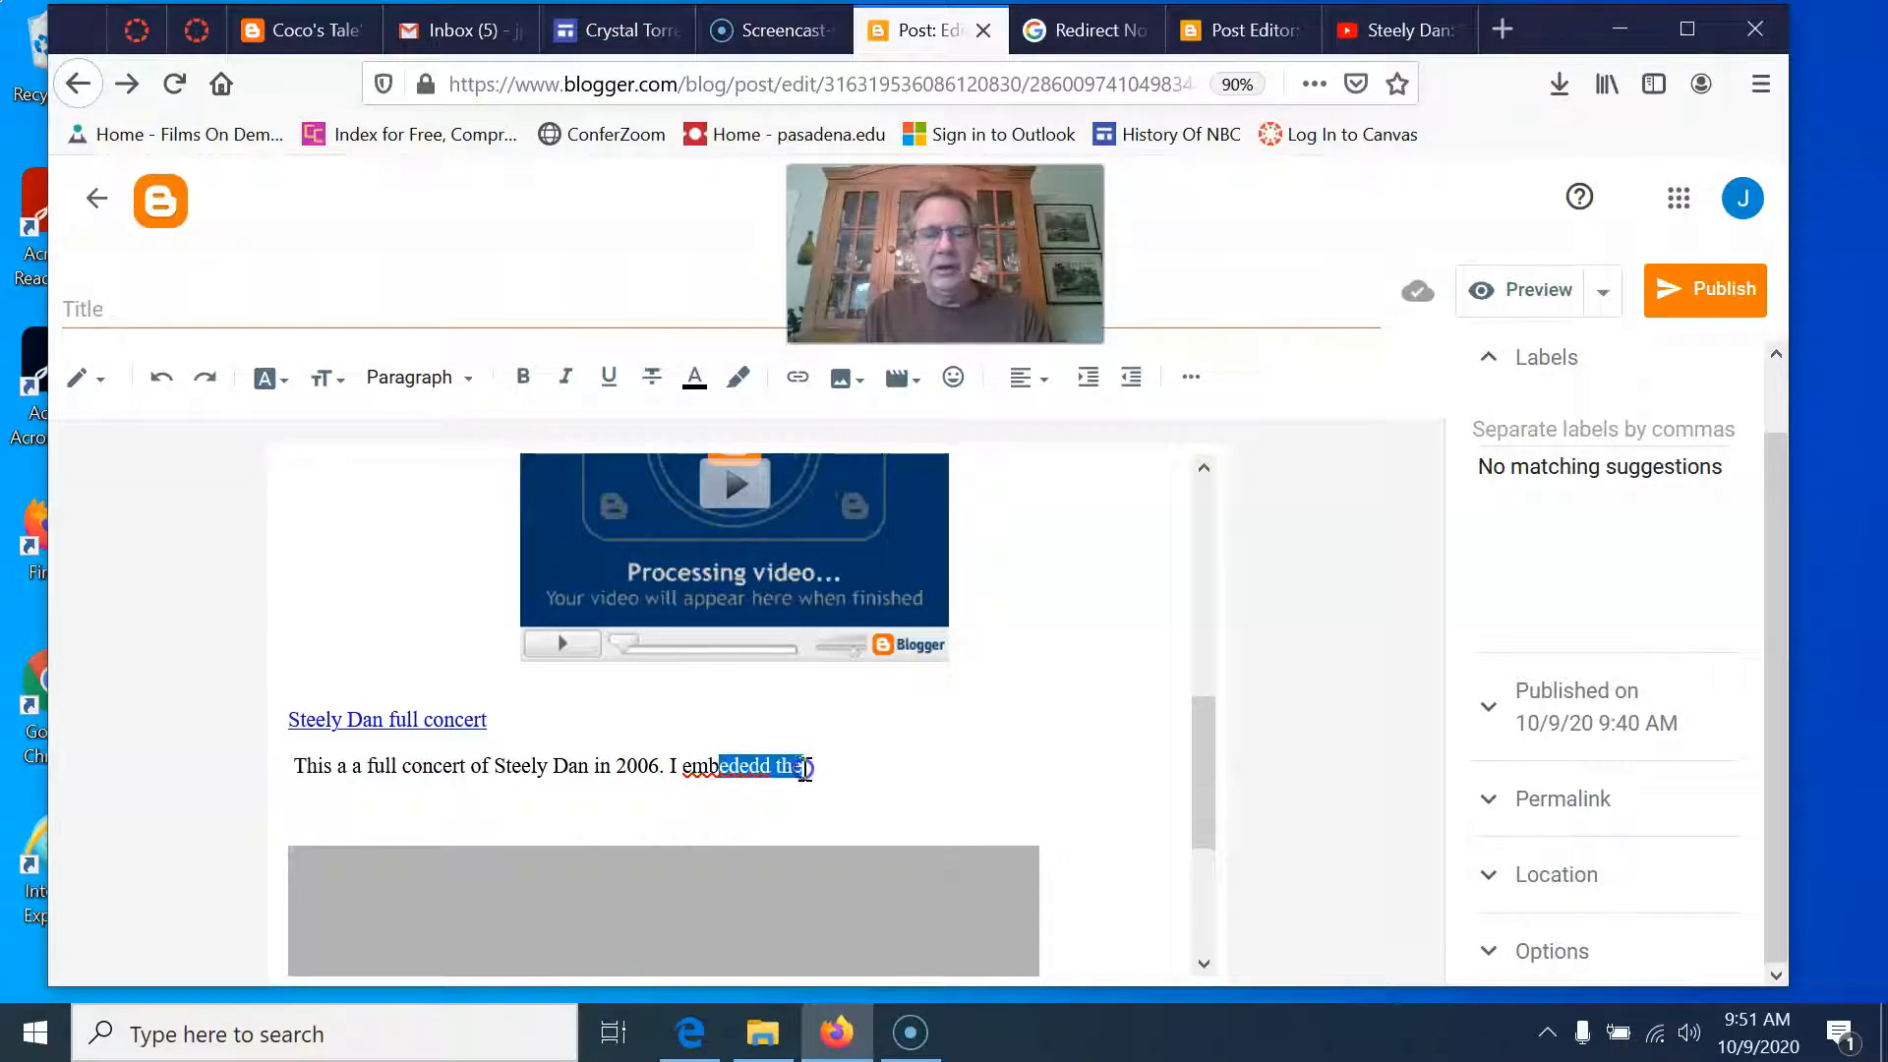
pyautogui.press('BackSpace')
pyautogui.write('edde')
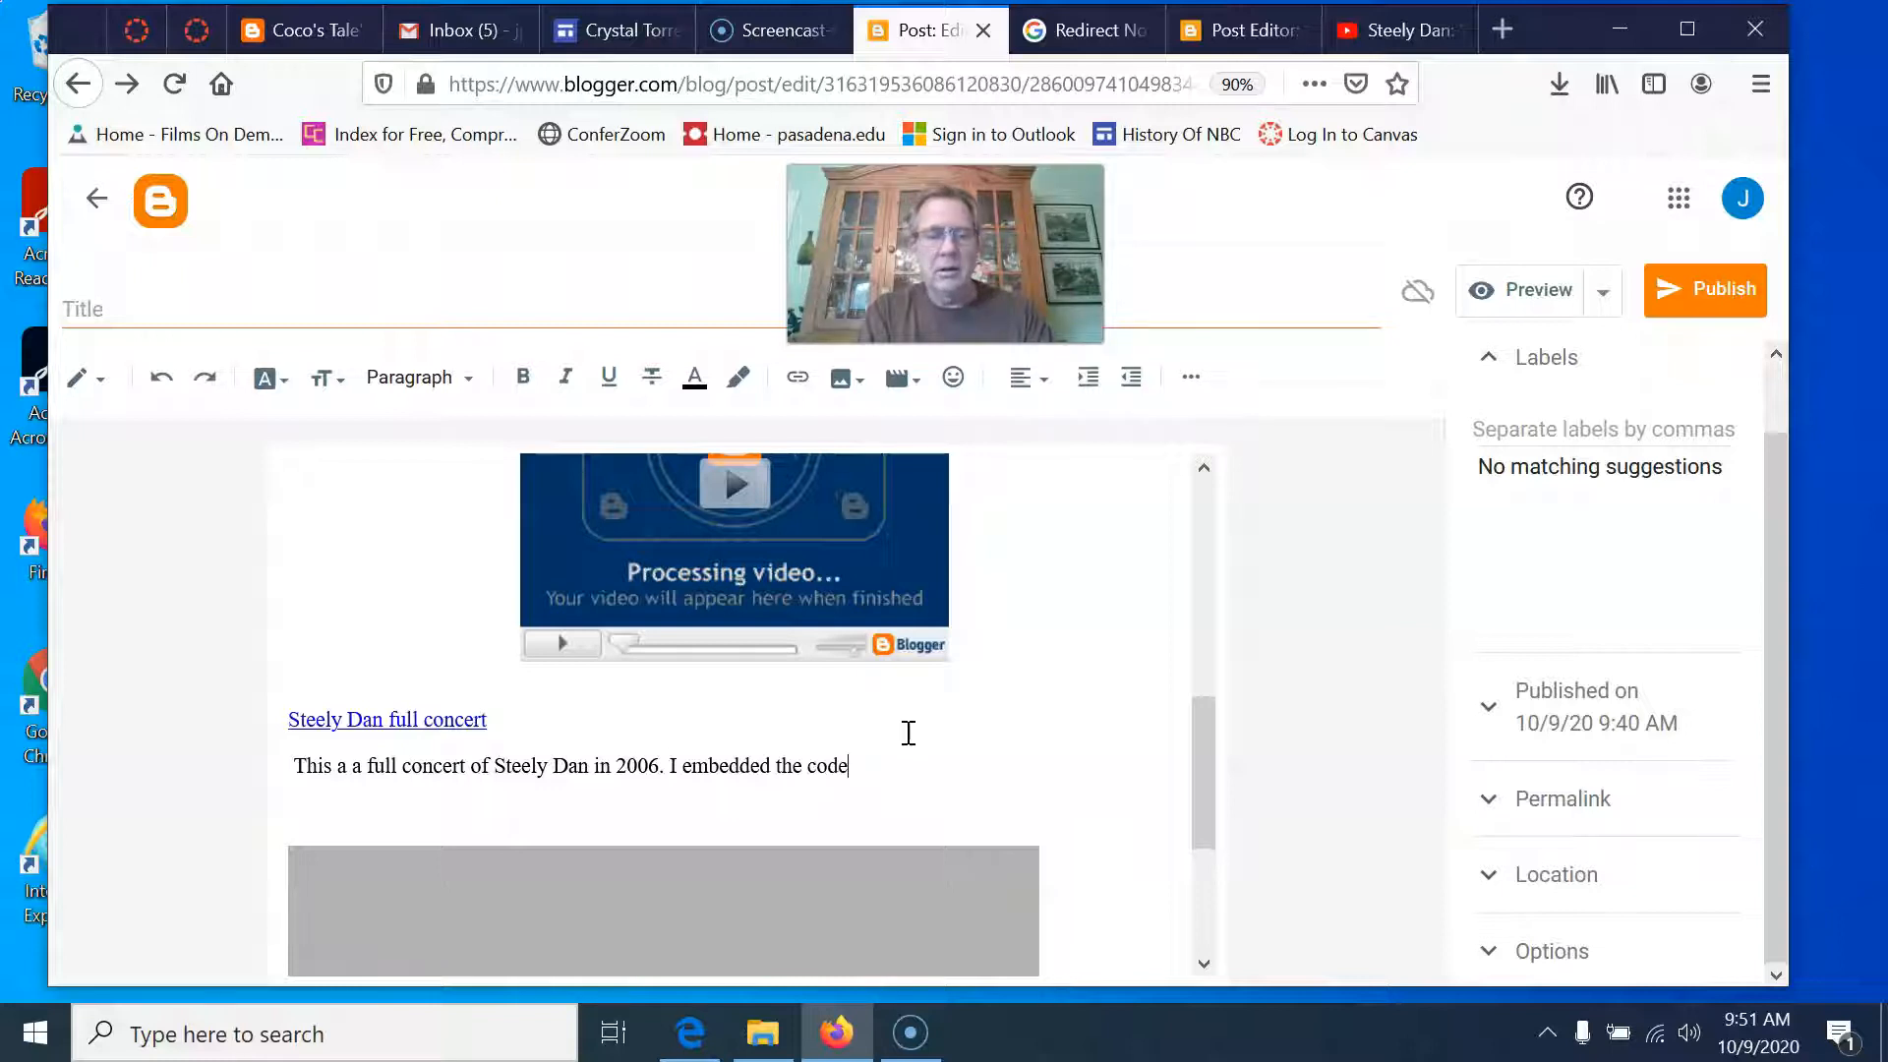
pyautogui.scroll(-3, 927, 813)
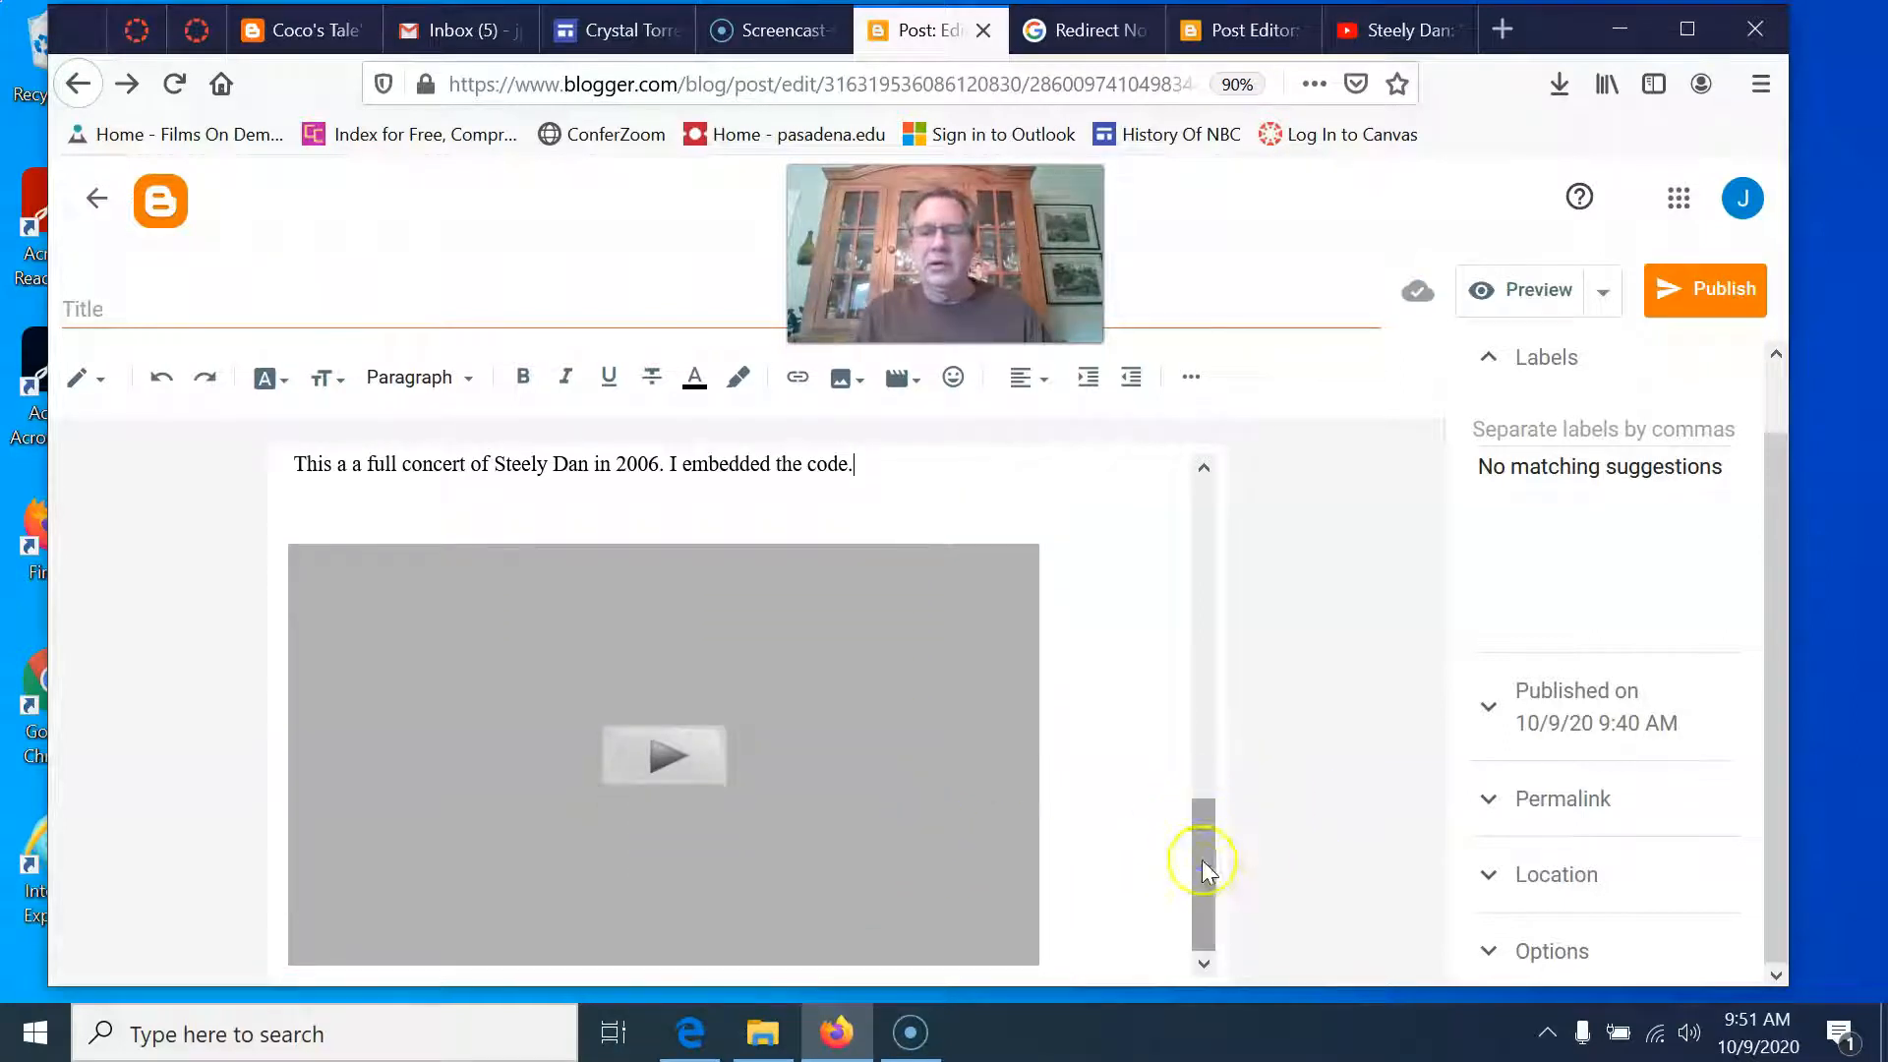
# Add blank lines below the embedded concert video at the end of the post.
pyautogui.click(1136, 922)
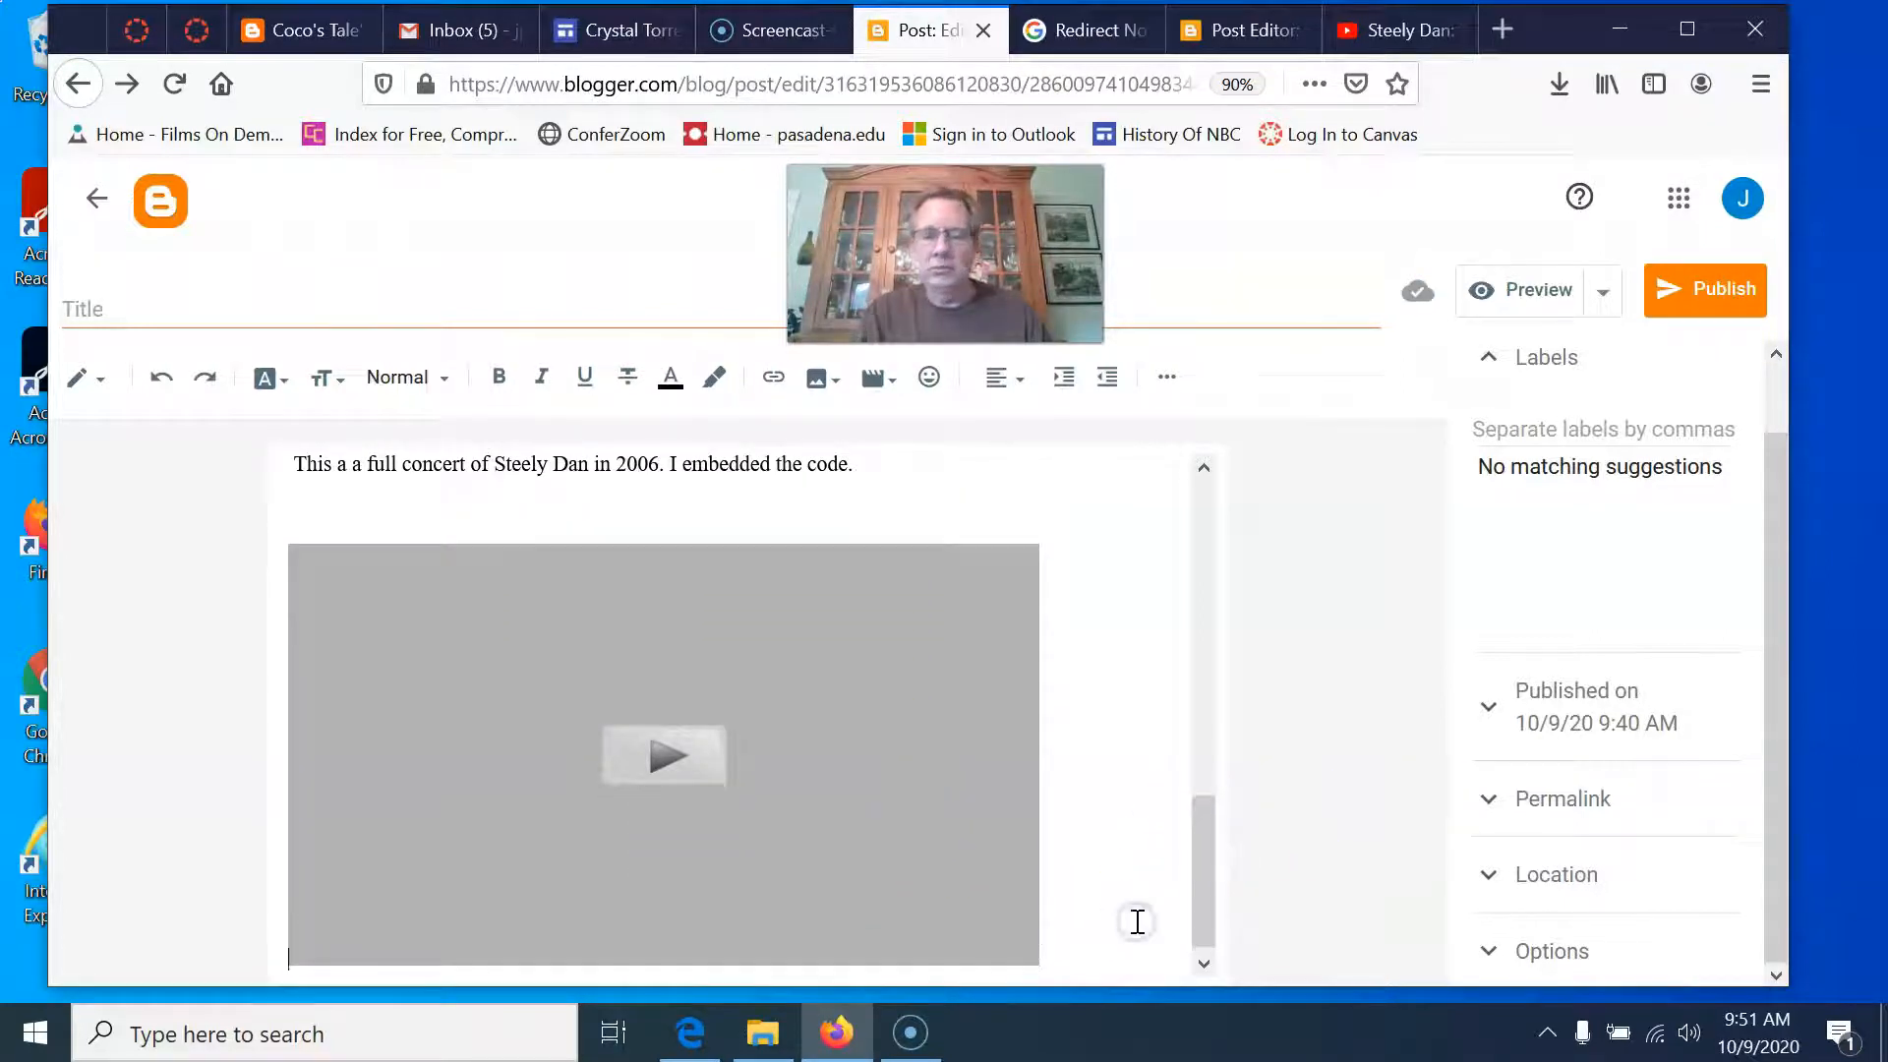
pyautogui.press('Return')
pyautogui.scroll(-1, 1149, 887)
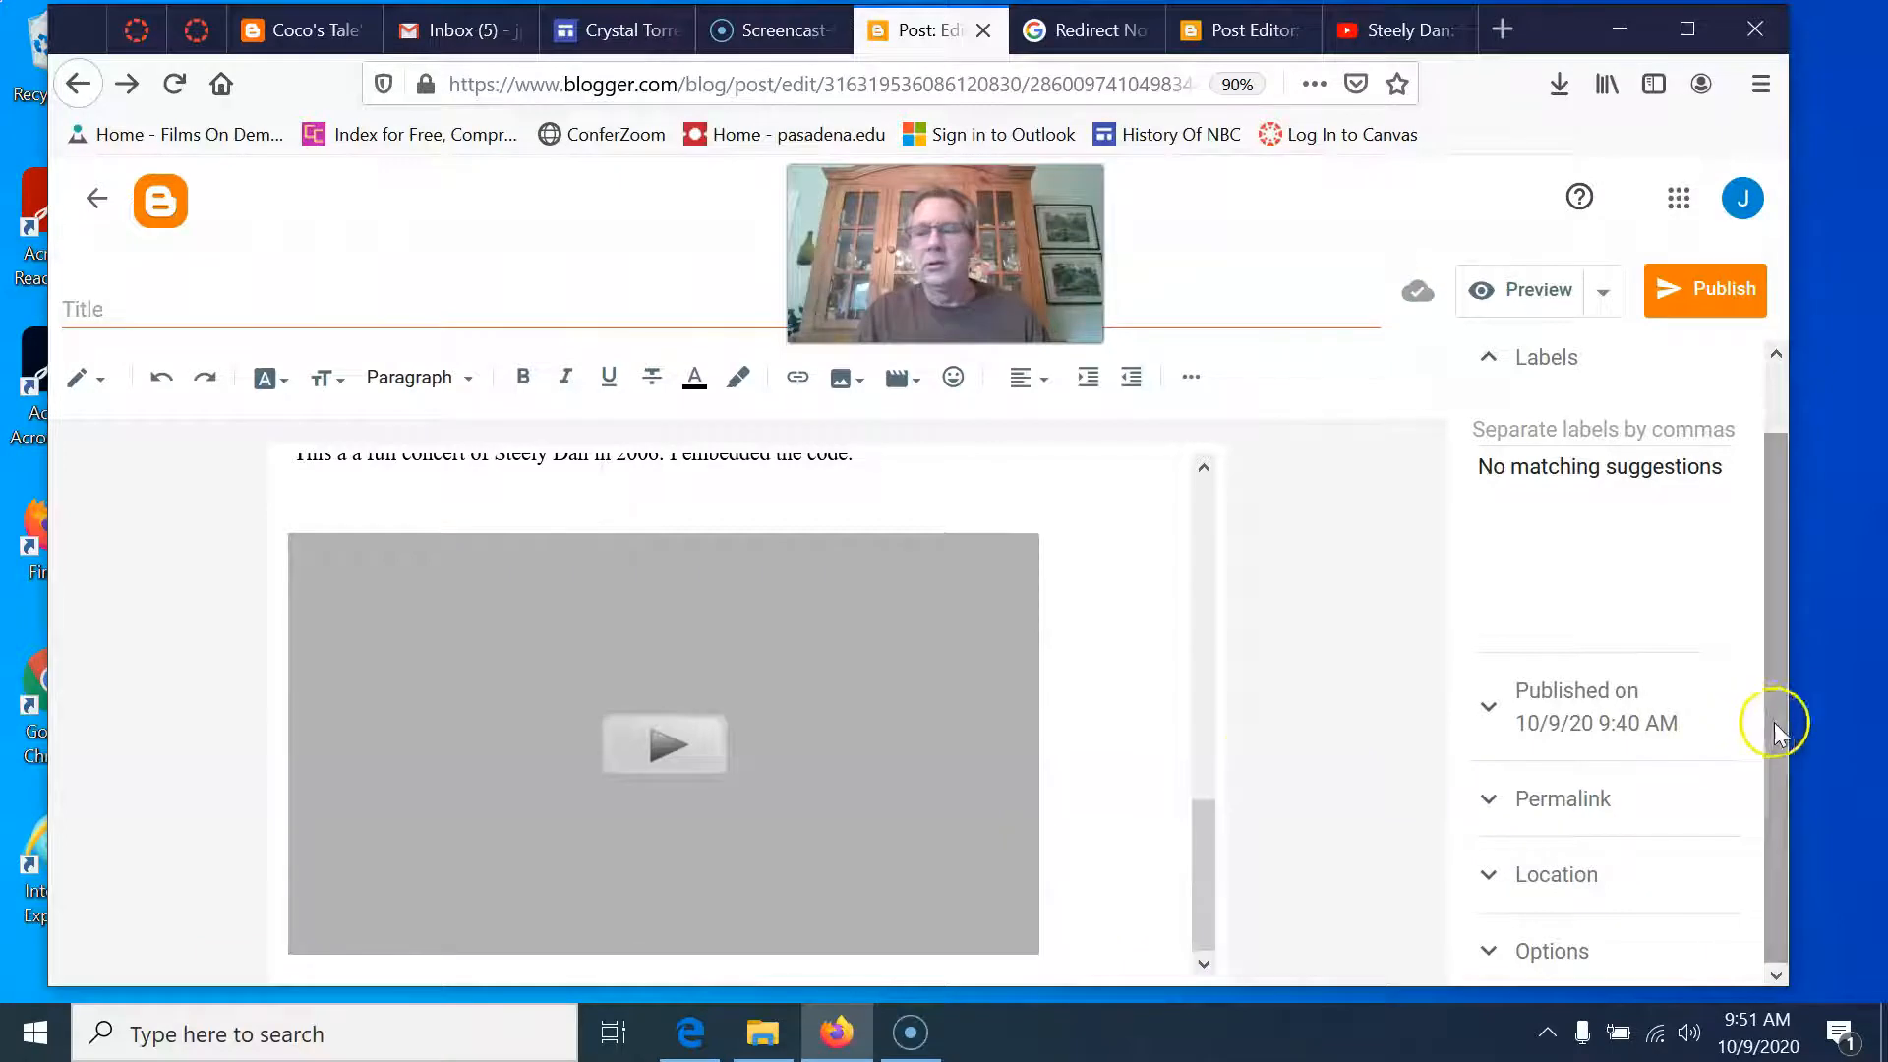
pyautogui.click(923, 918)
pyautogui.click(687, 974)
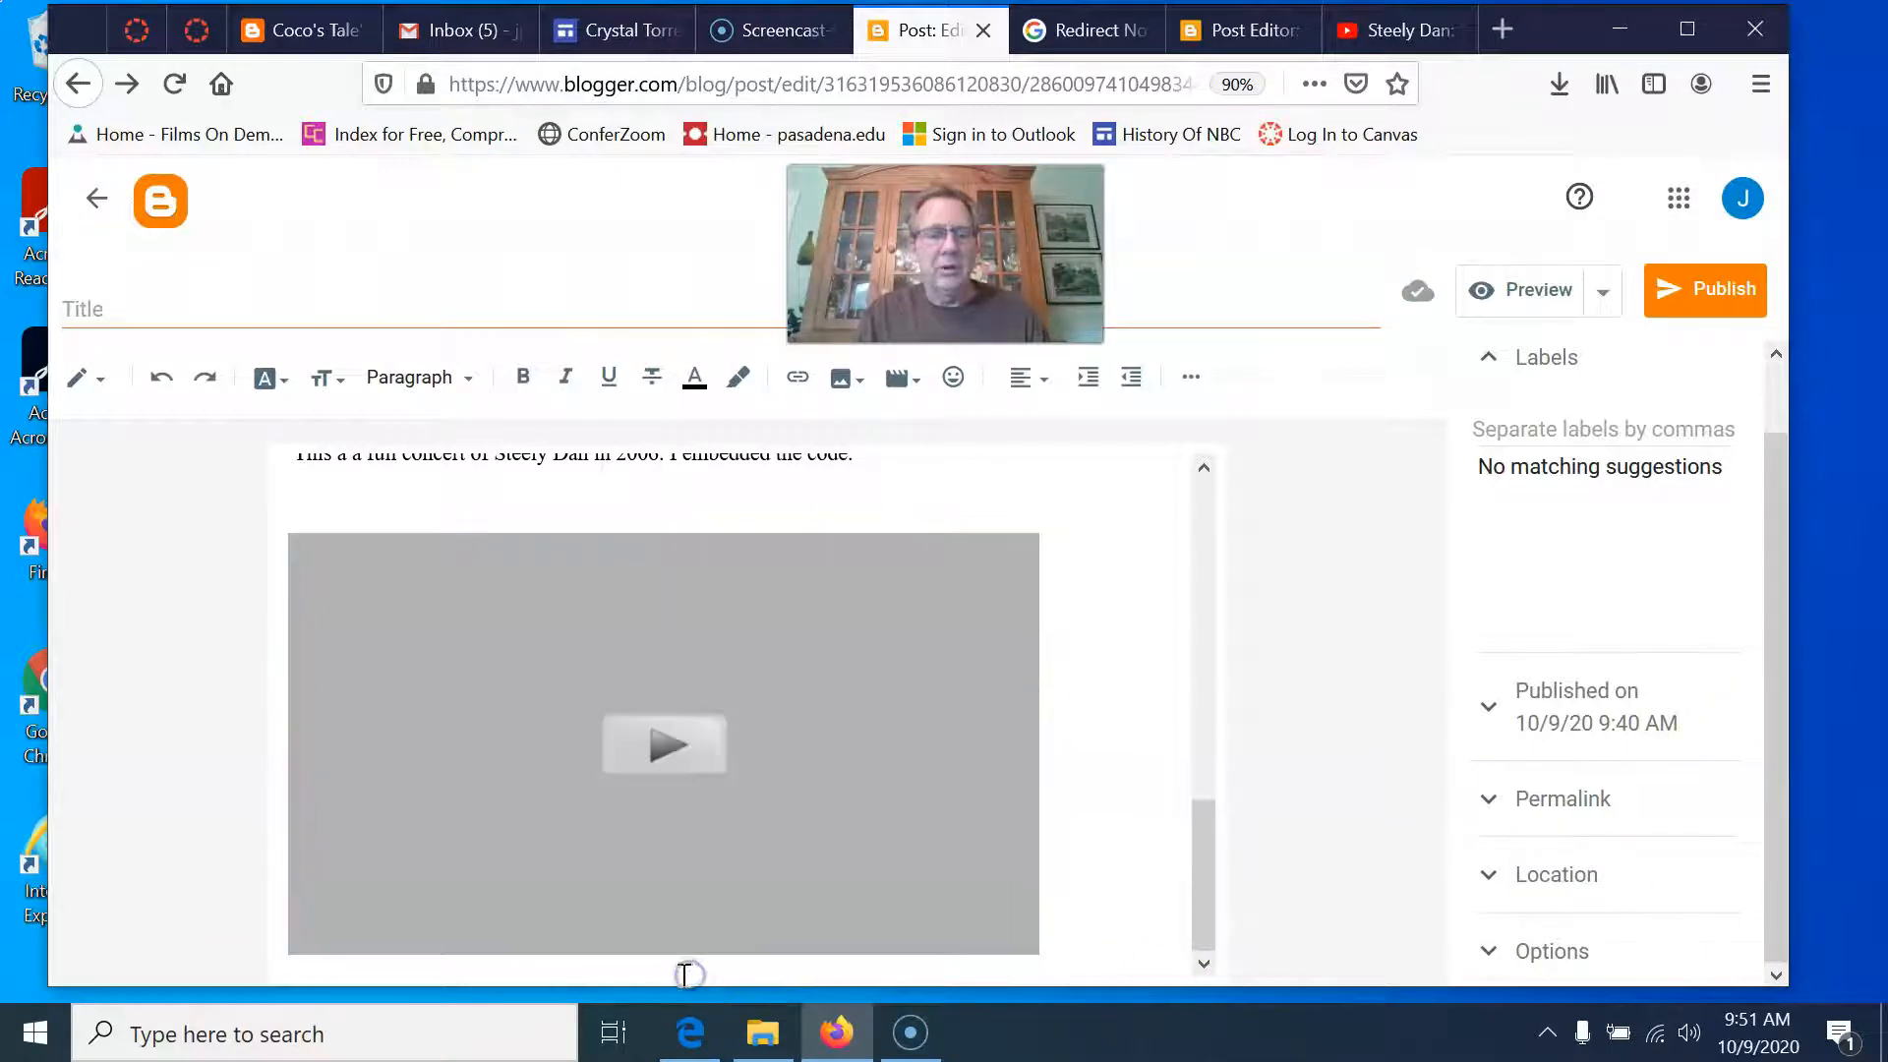
pyautogui.press('Return')
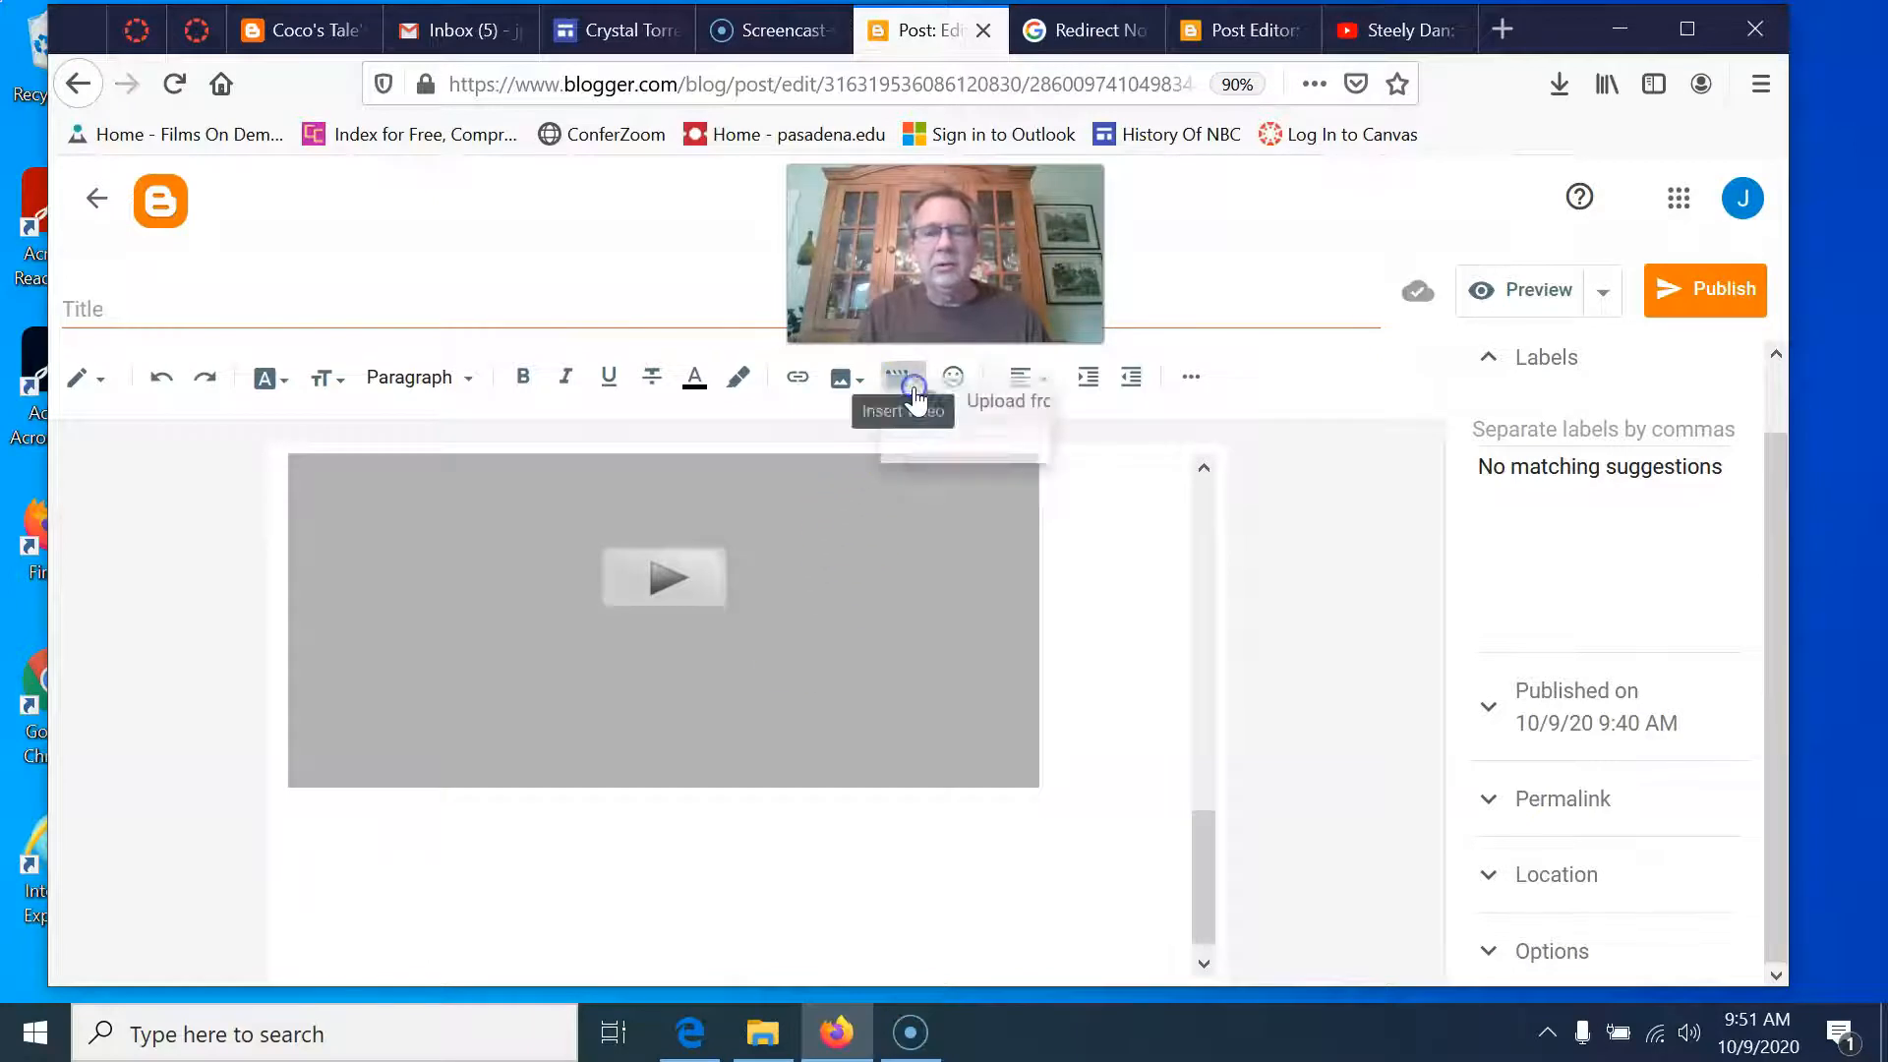
# Search YouTube for "steely dan" from the post editor and insert the video "Steely Dan - Black Cow - (Aja, 1977)" below the concert.
pyautogui.click(899, 377)
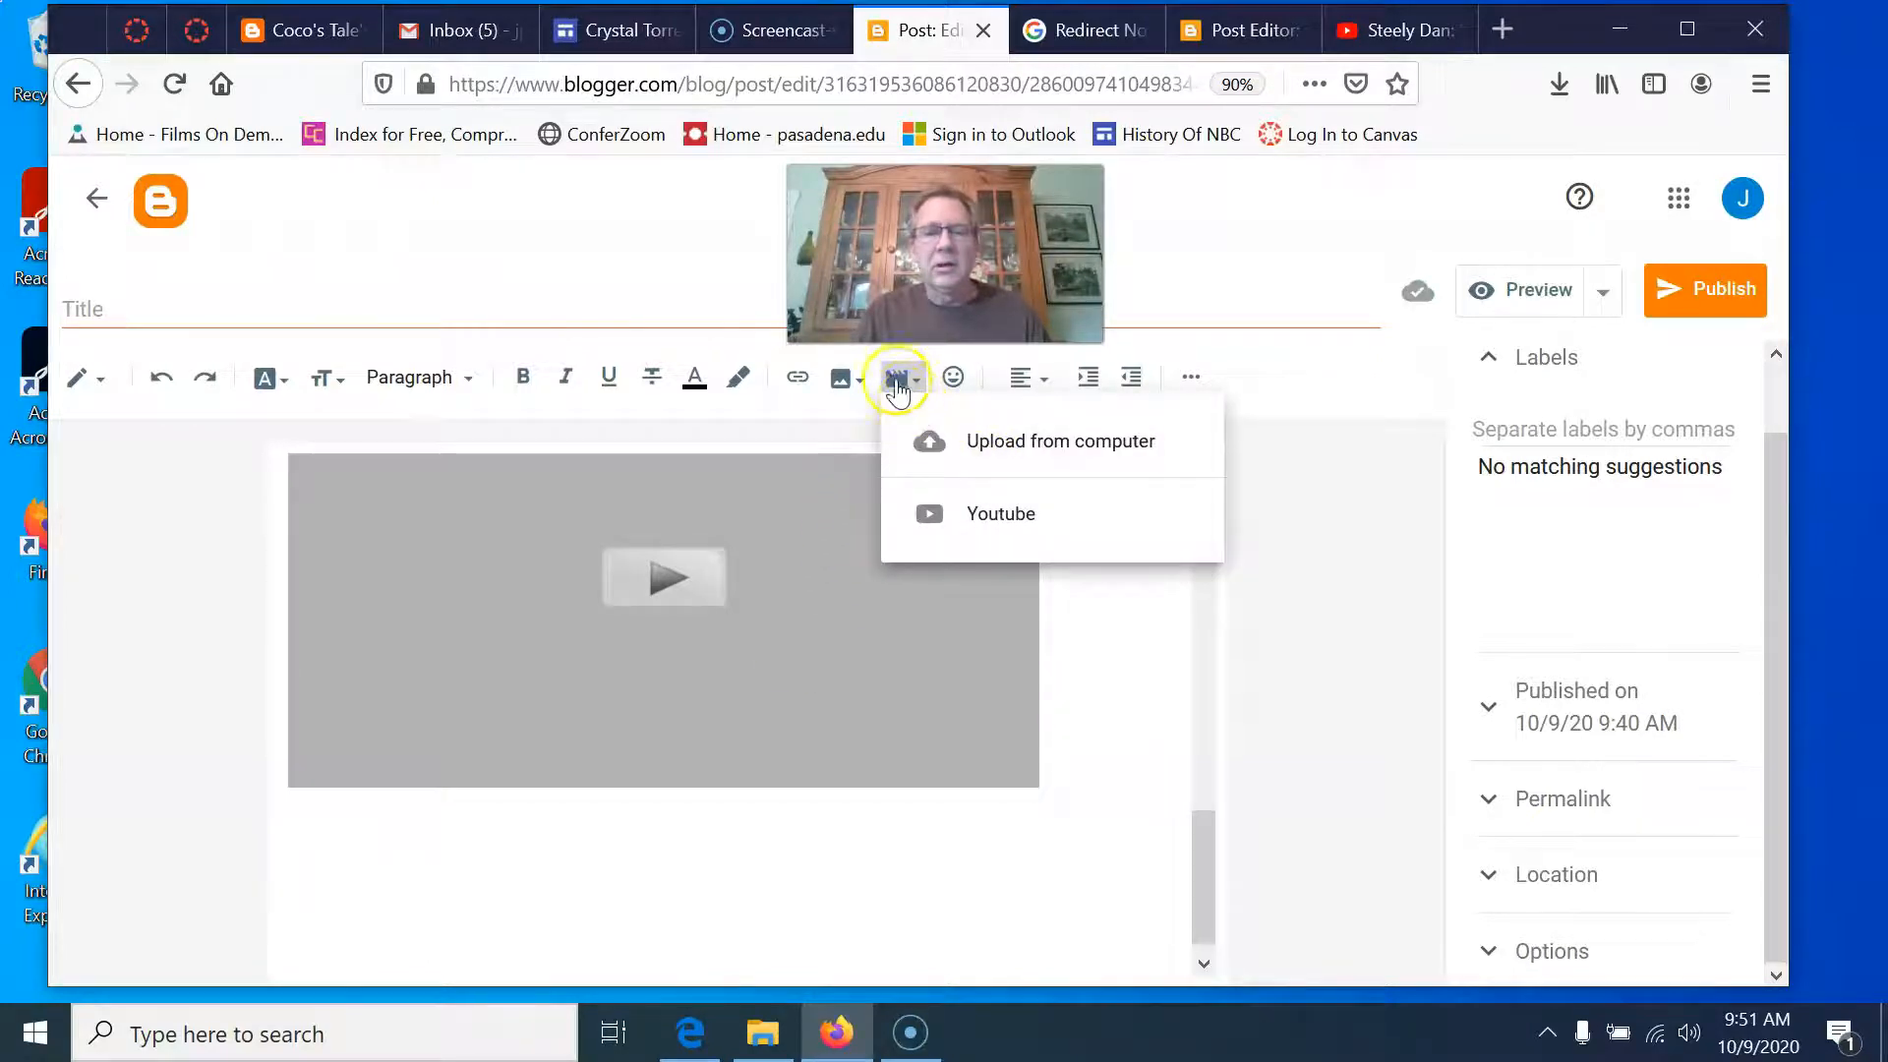
pyautogui.click(1079, 543)
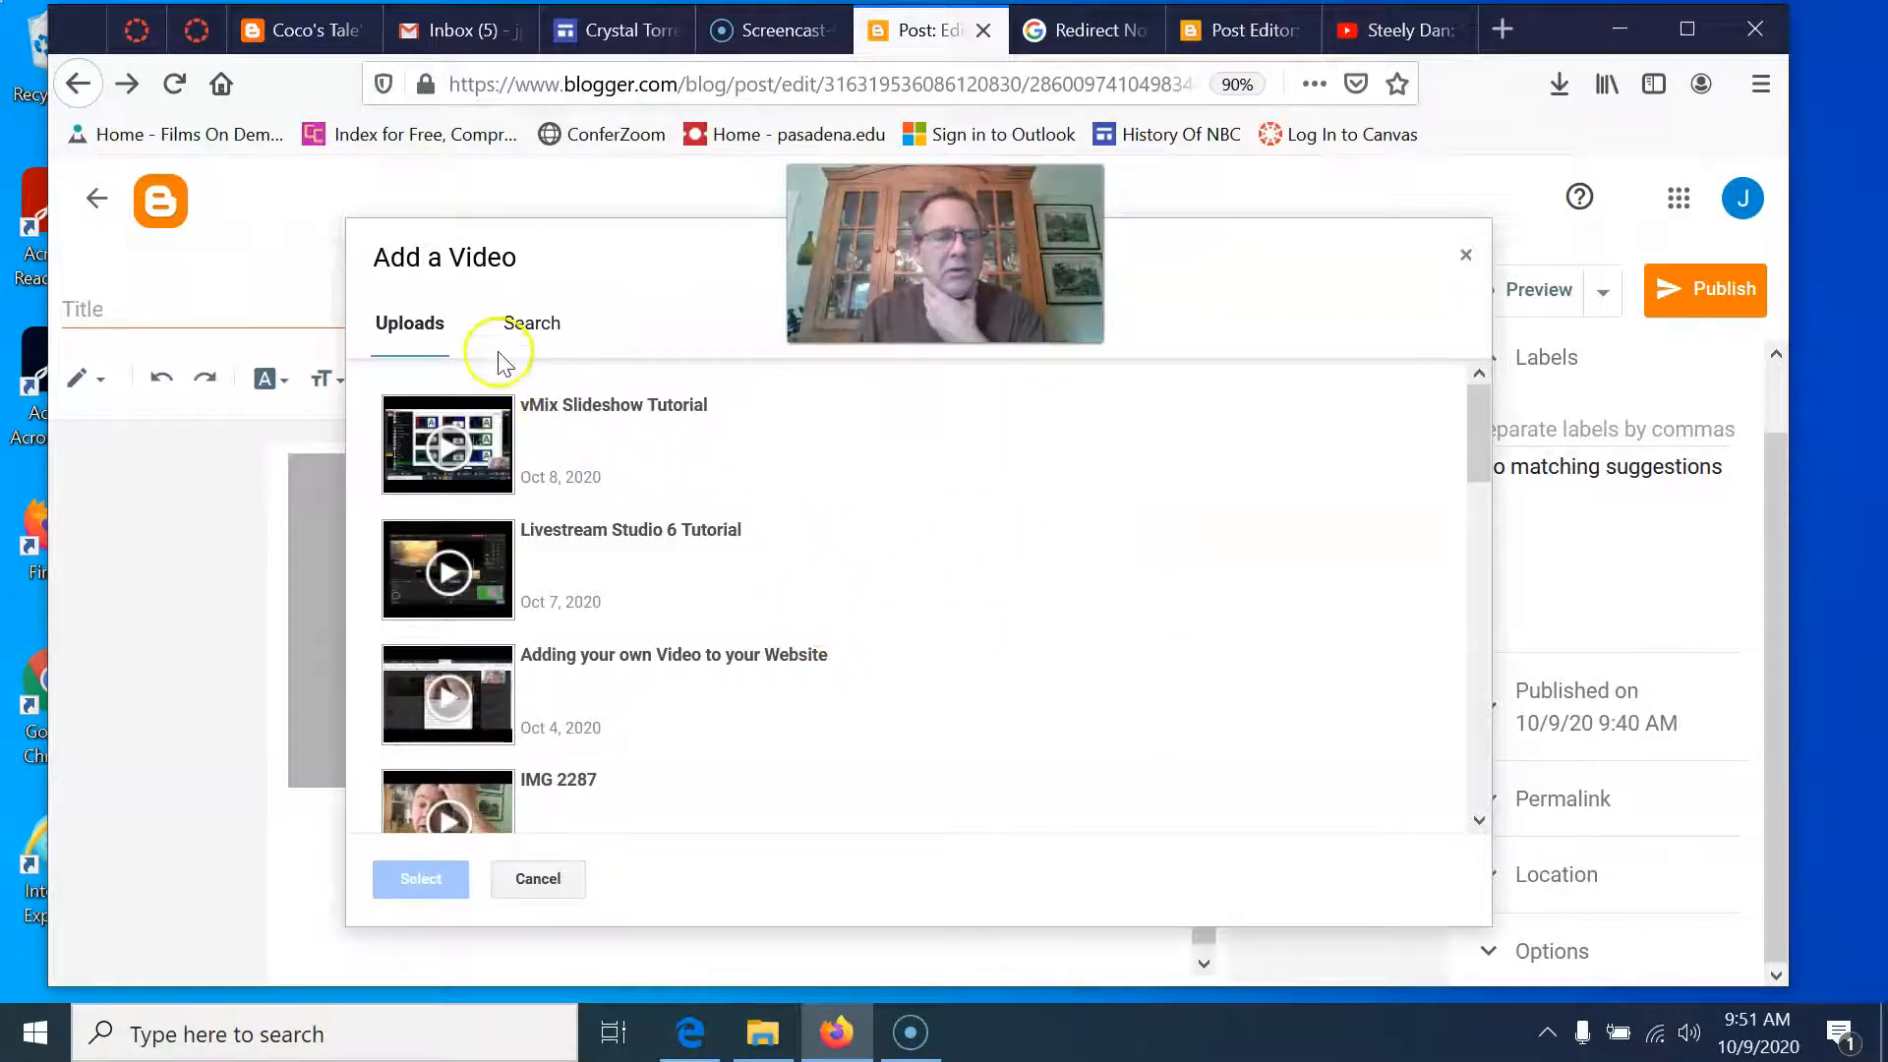
pyautogui.click(532, 334)
pyautogui.click(614, 407)
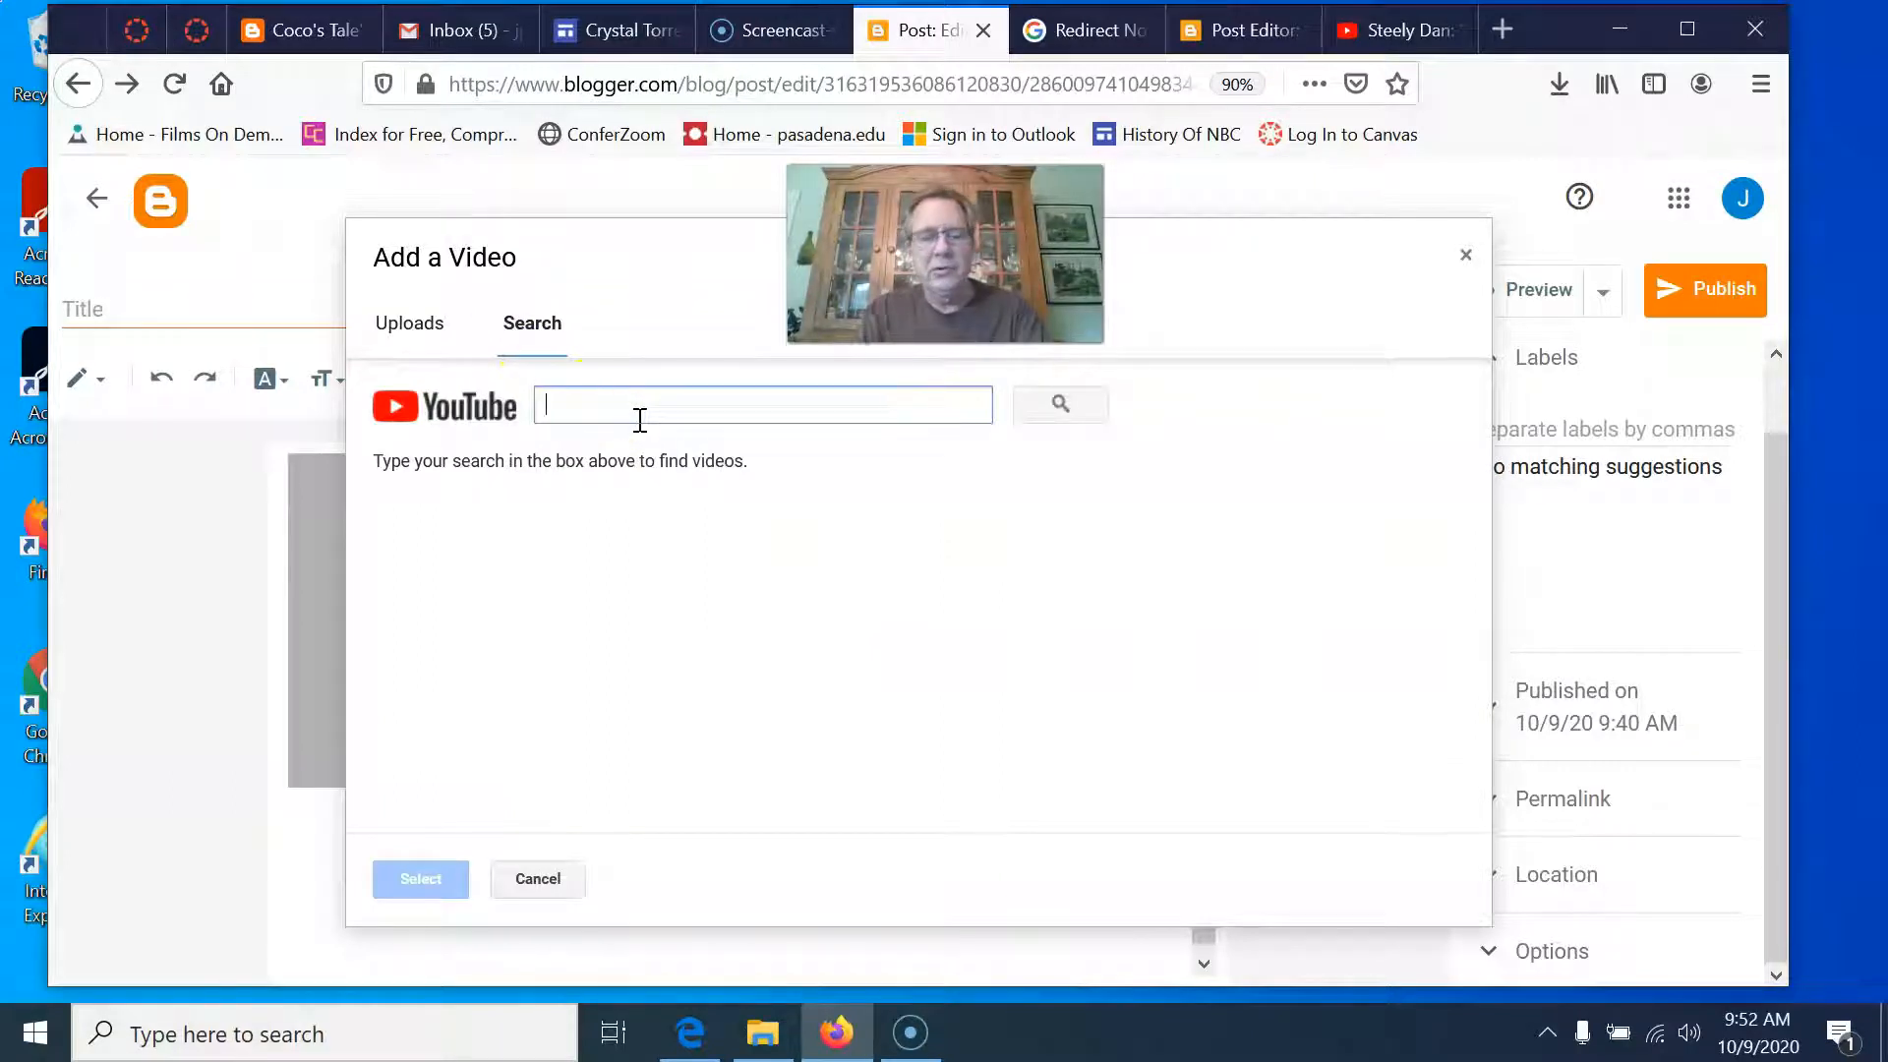
pyautogui.write('steely dan')
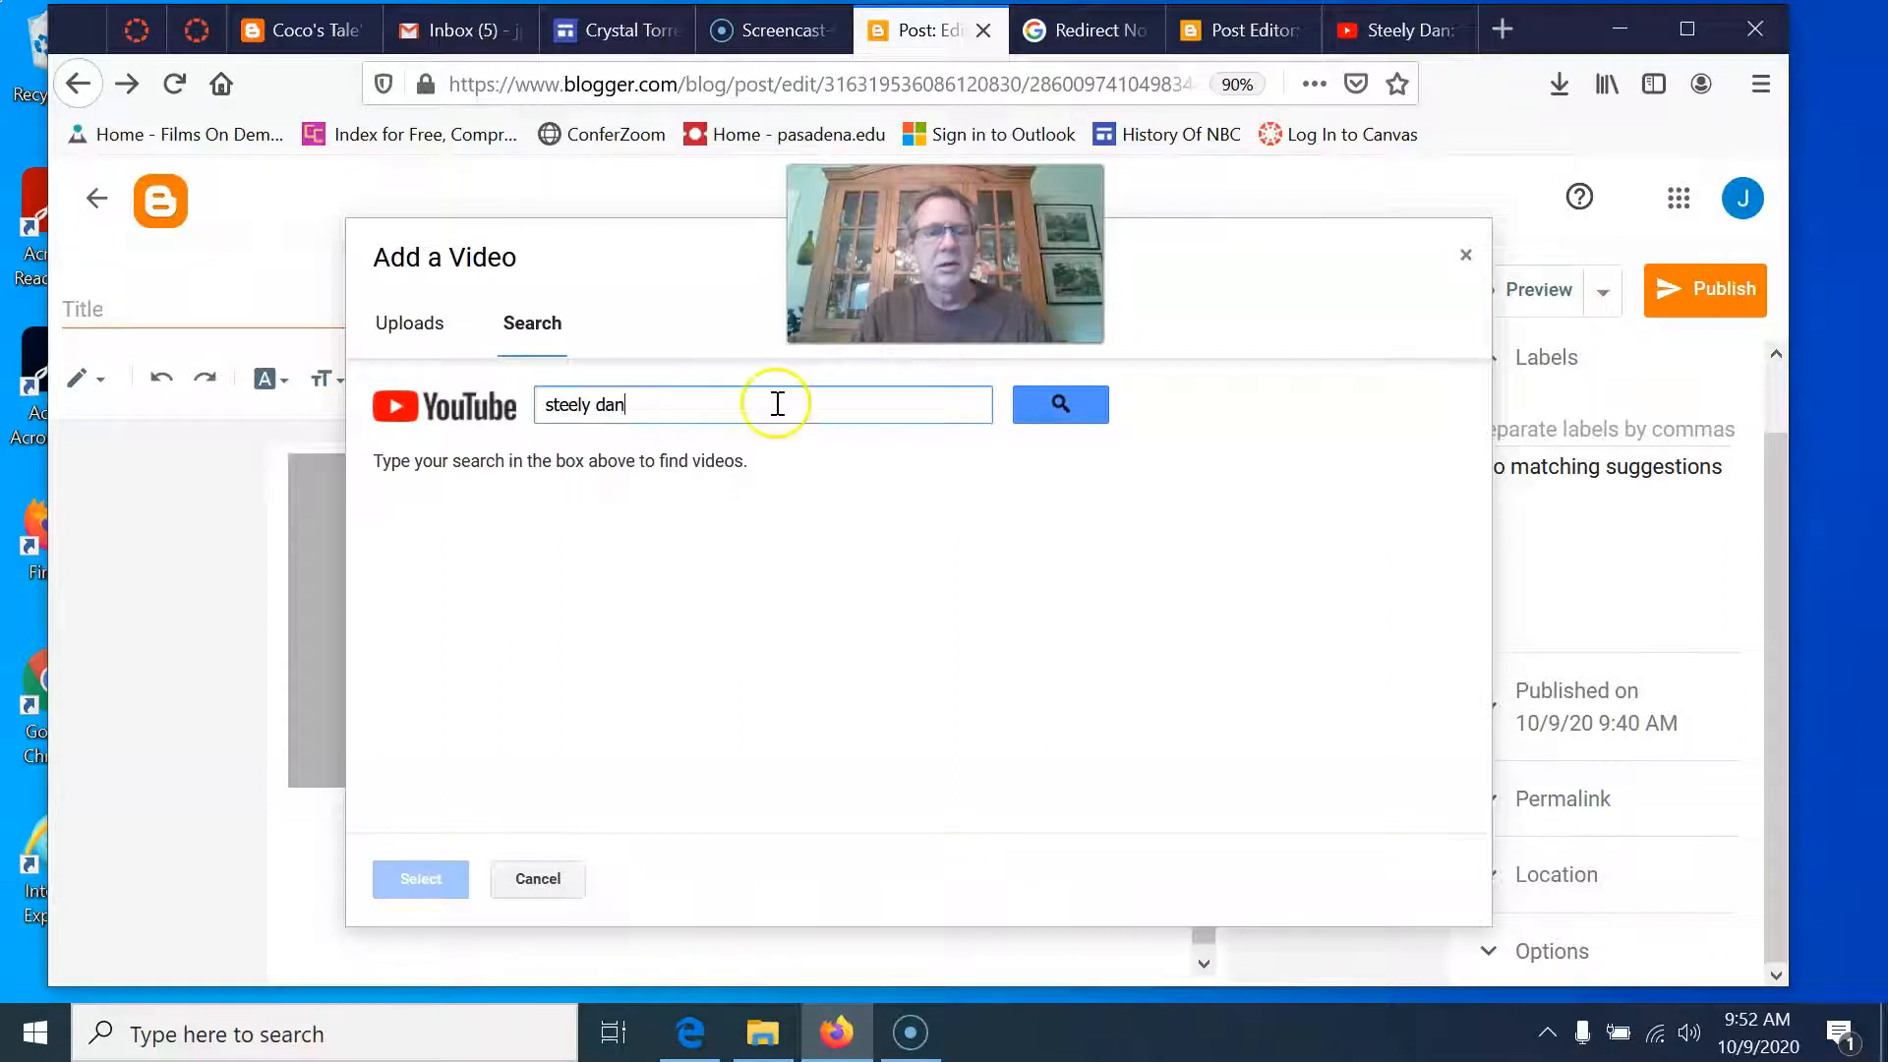
pyautogui.click(1017, 415)
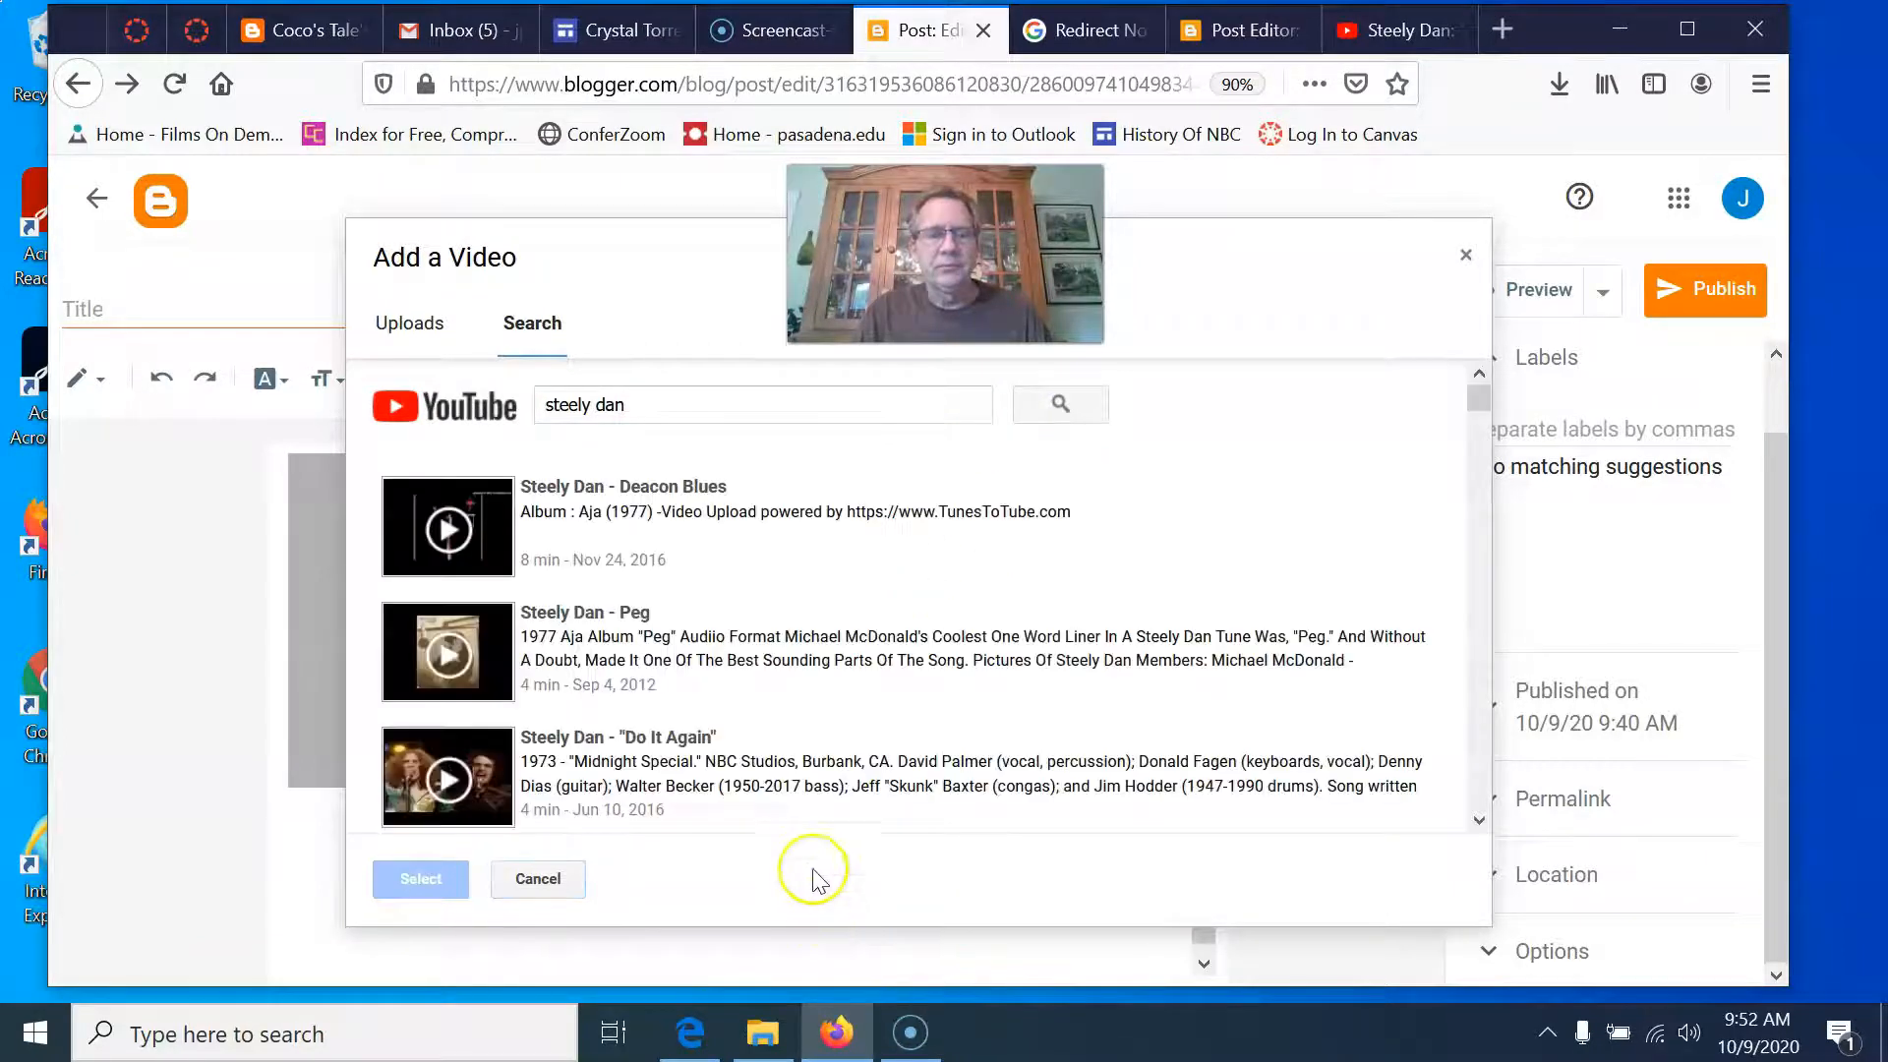
pyautogui.scroll(-5, 708, 777)
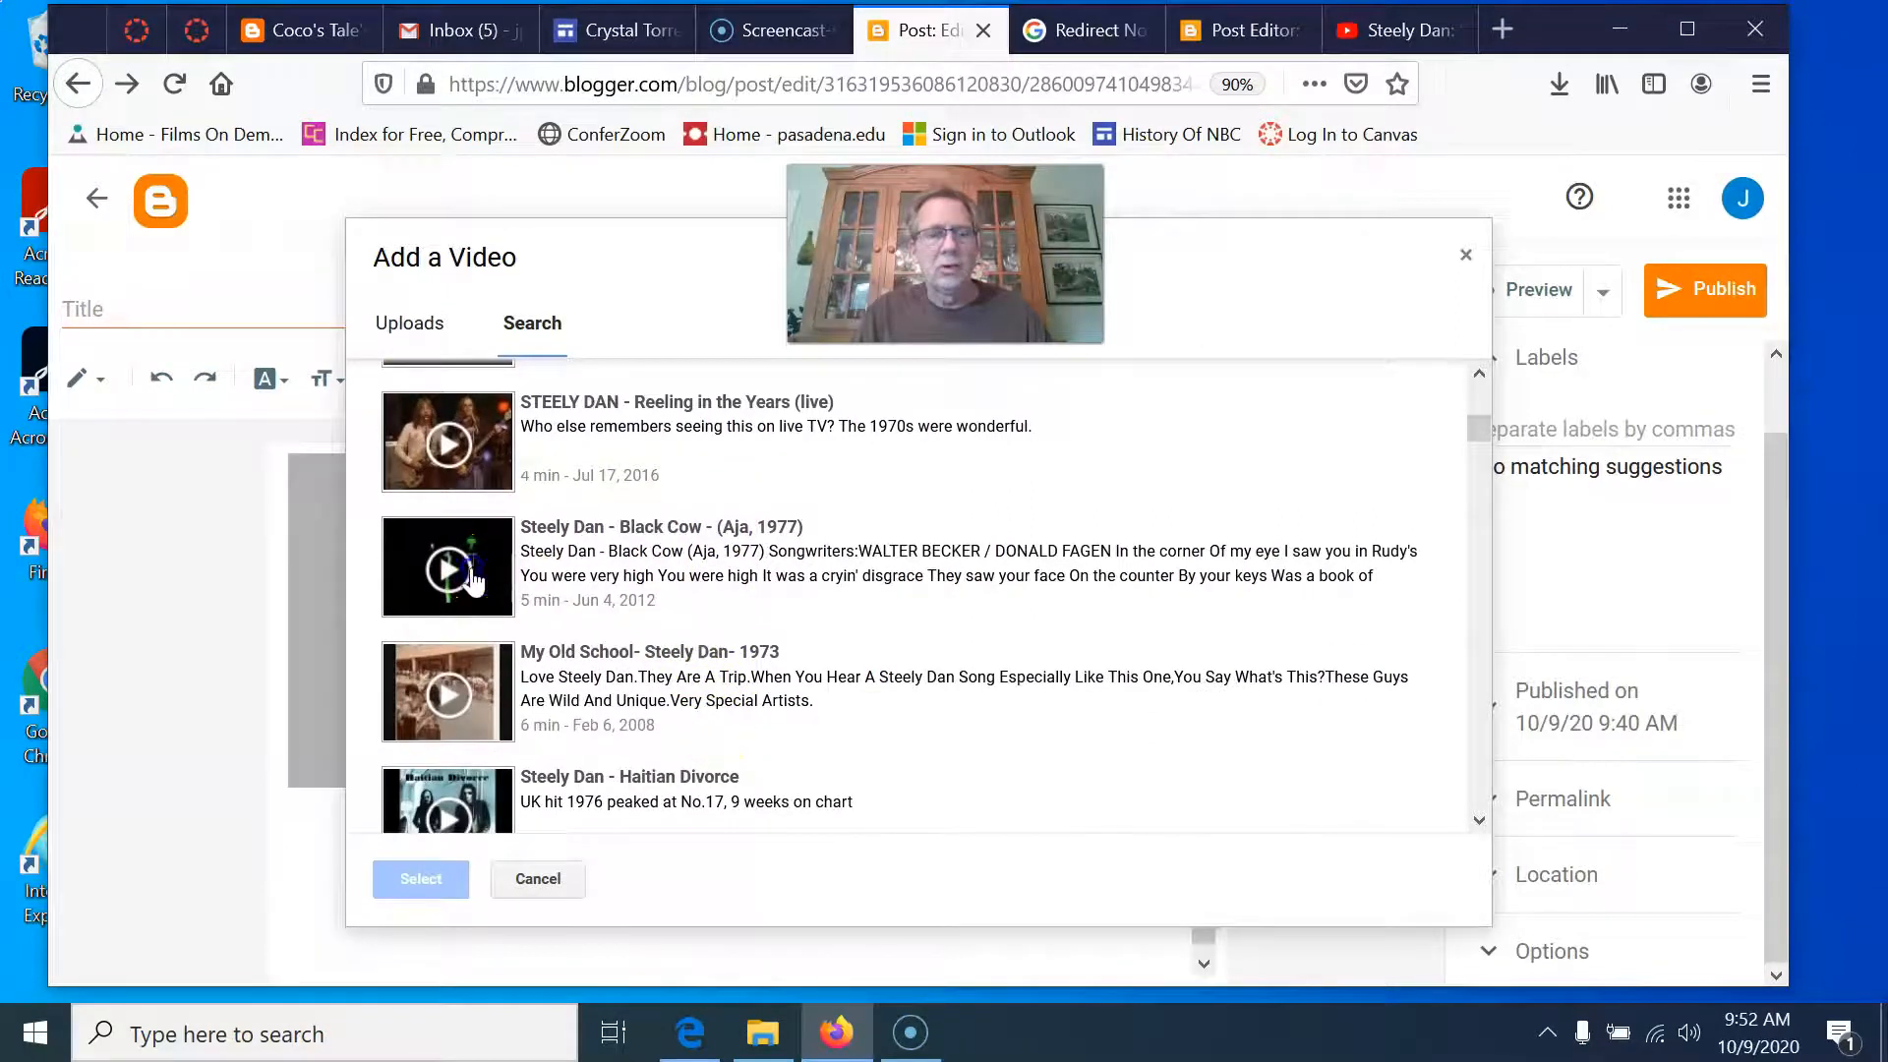
pyautogui.click(701, 604)
pyautogui.click(421, 878)
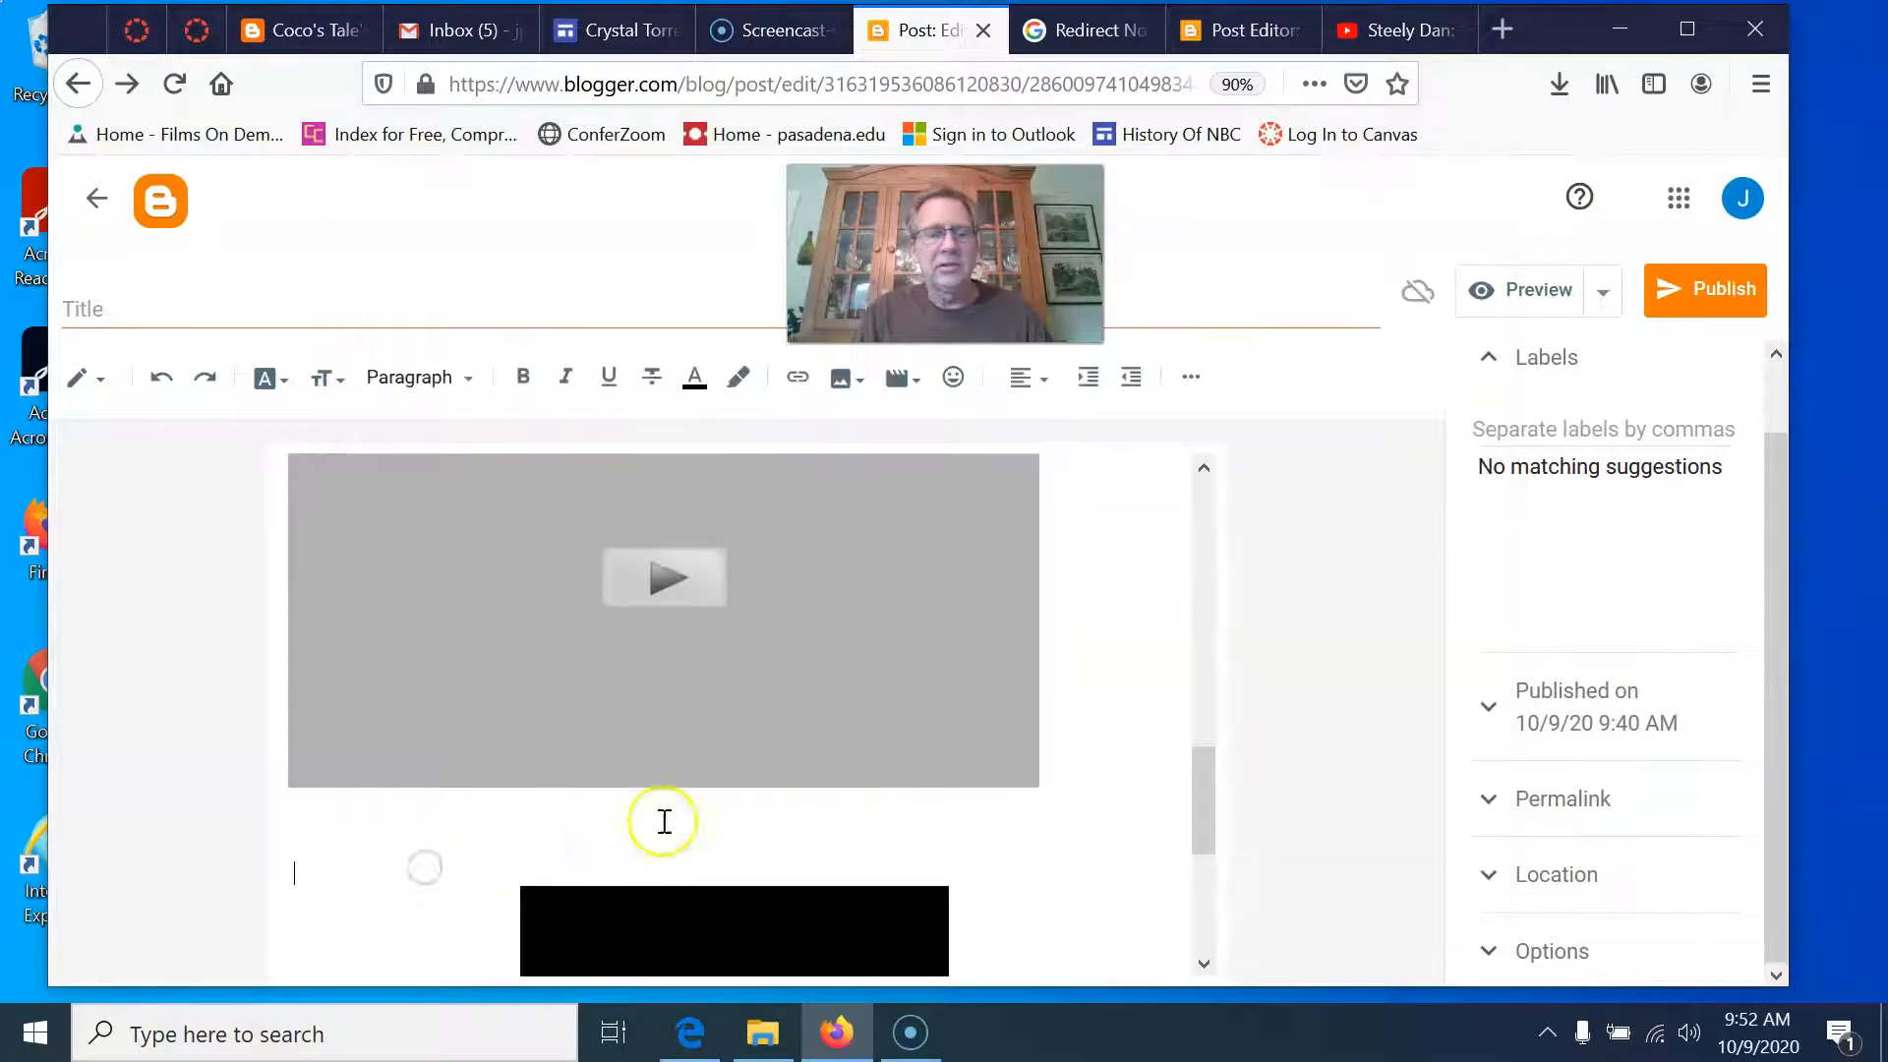
# Enlarge the inserted Black Cow video to about 1.4 times its size, keeping its proportions, and deselect it.
pyautogui.scroll(-4, 978, 755)
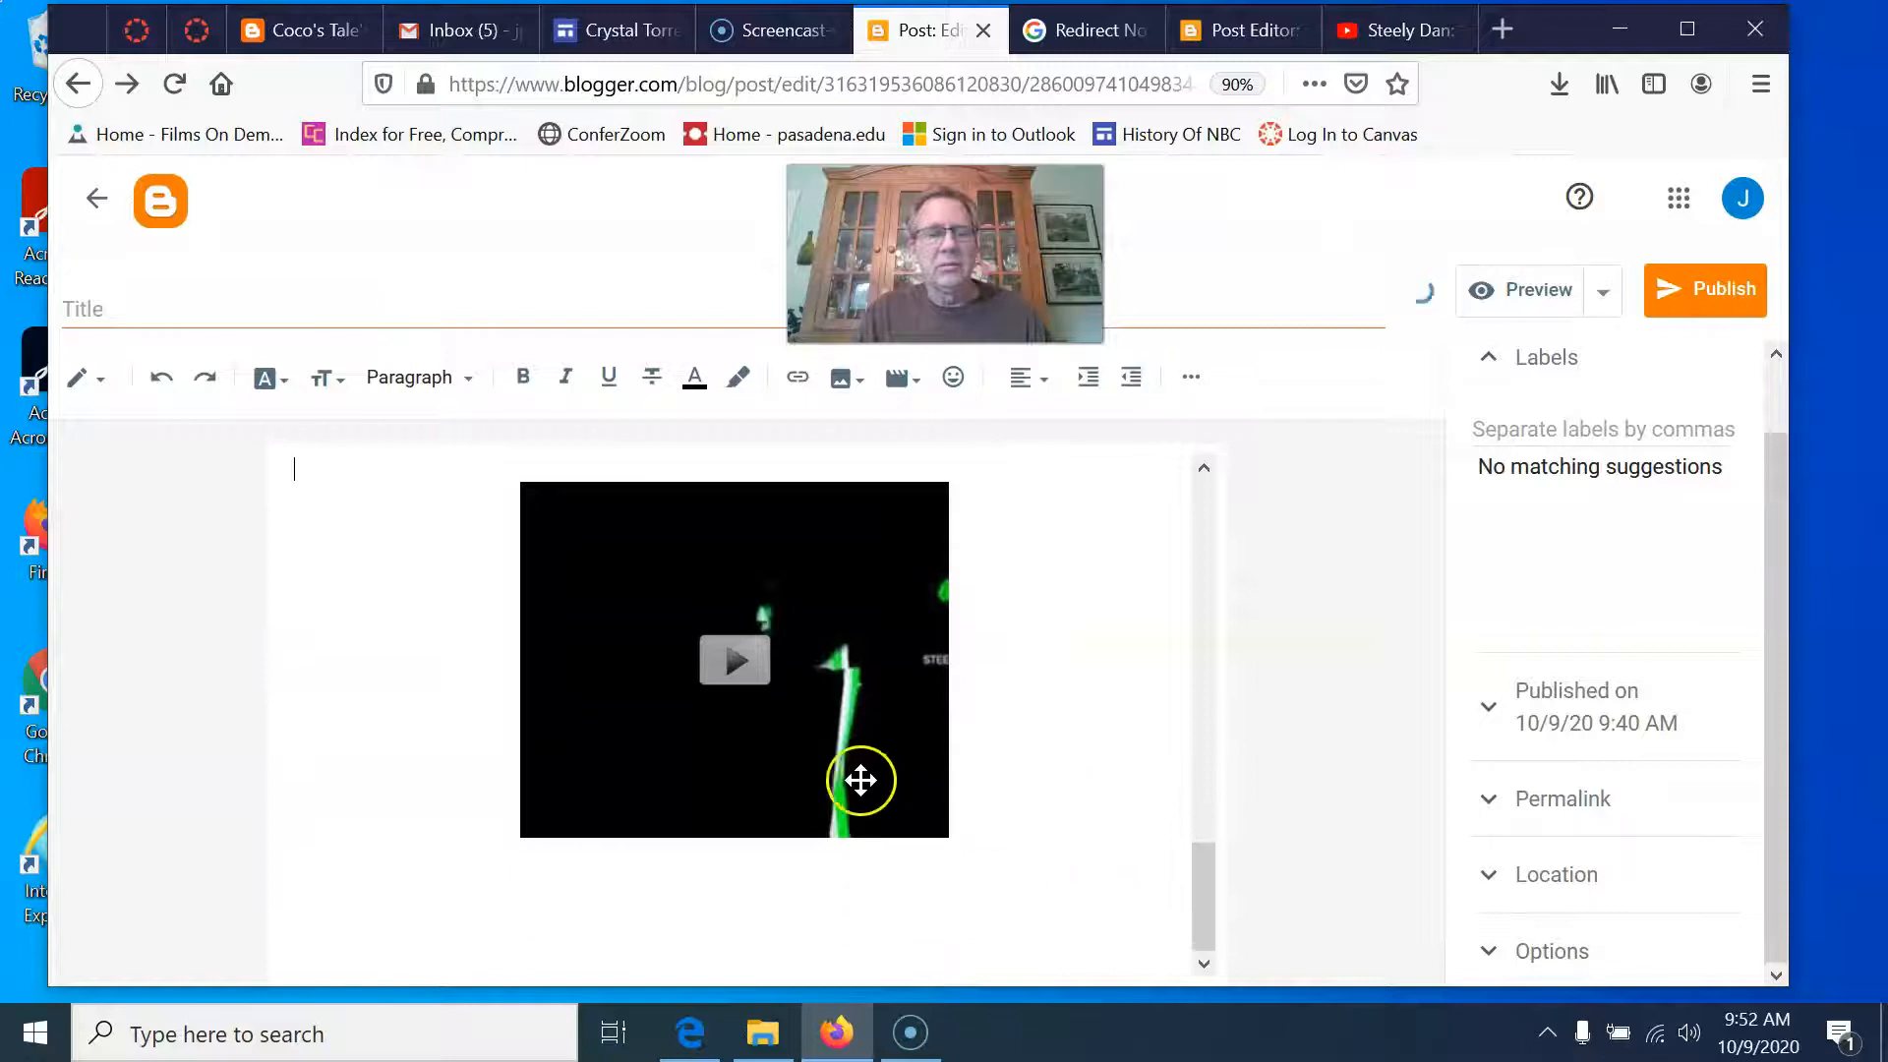
pyautogui.click(758, 778)
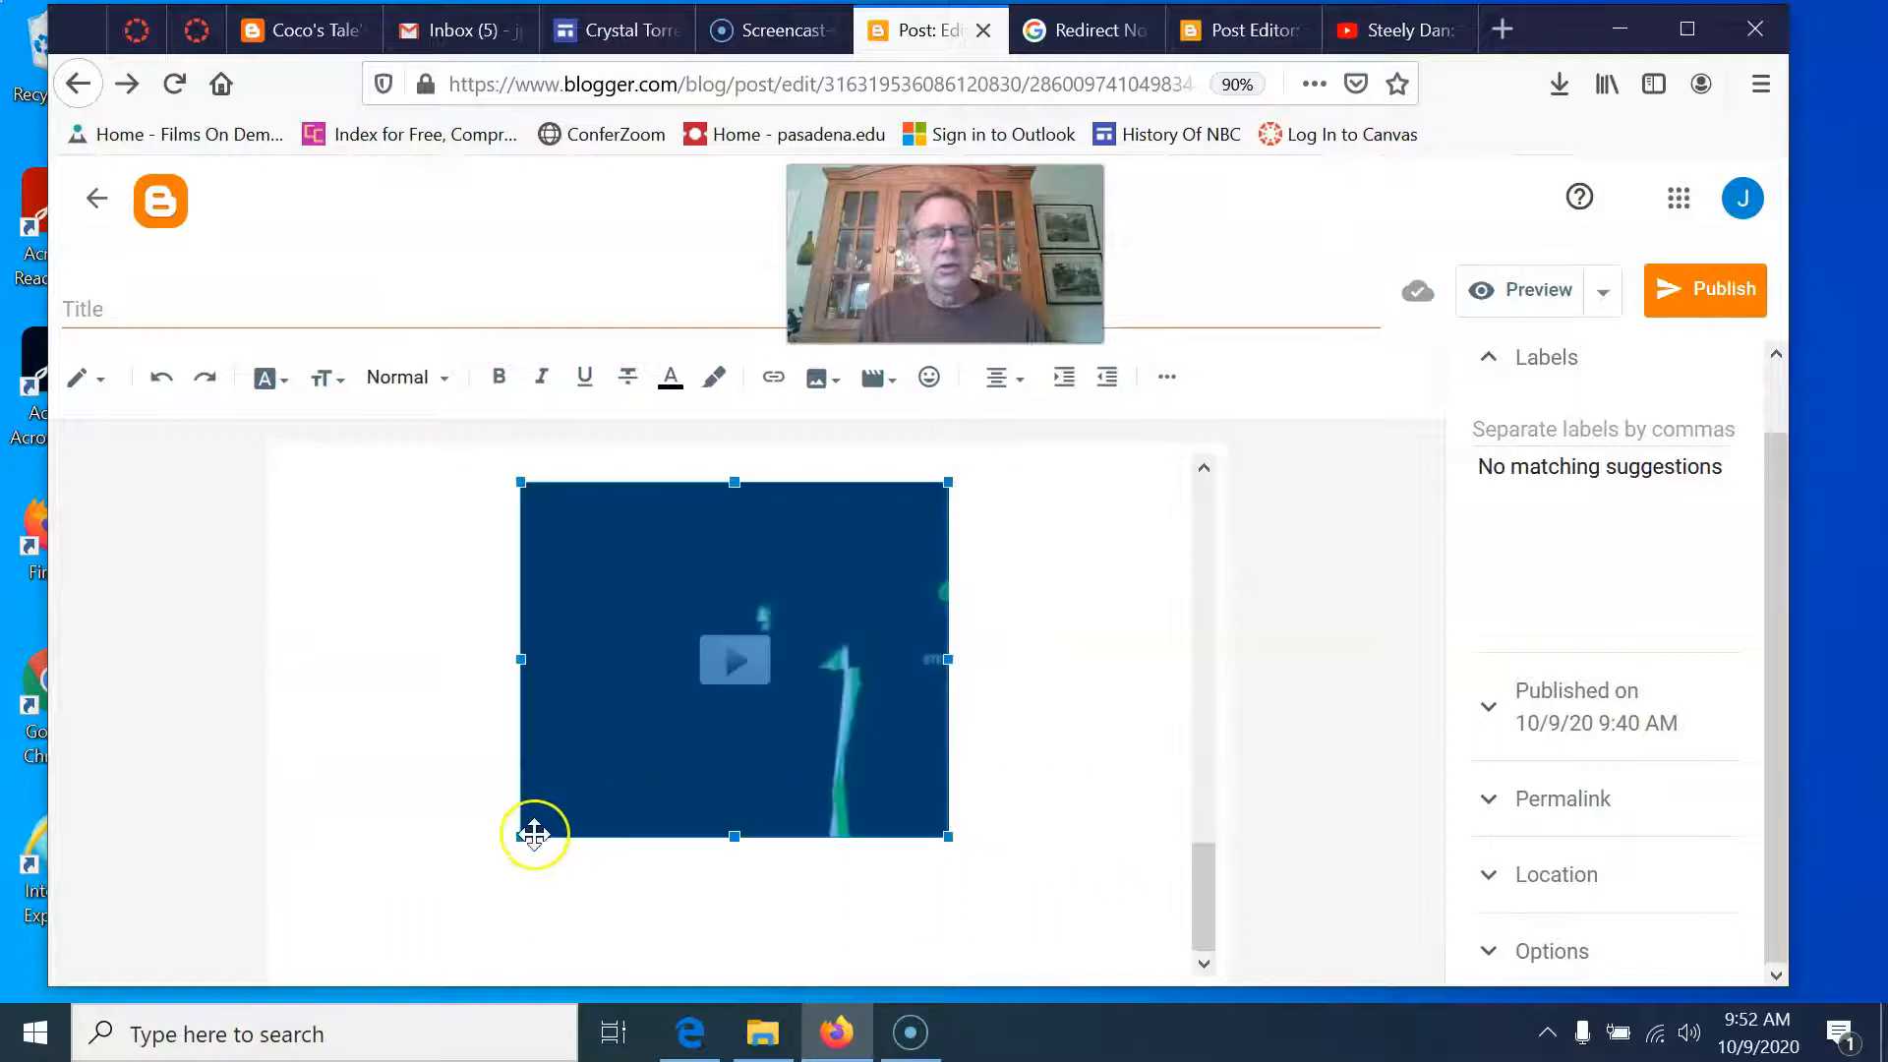
pyautogui.moveTo(518, 836); pyautogui.dragTo(418, 880)
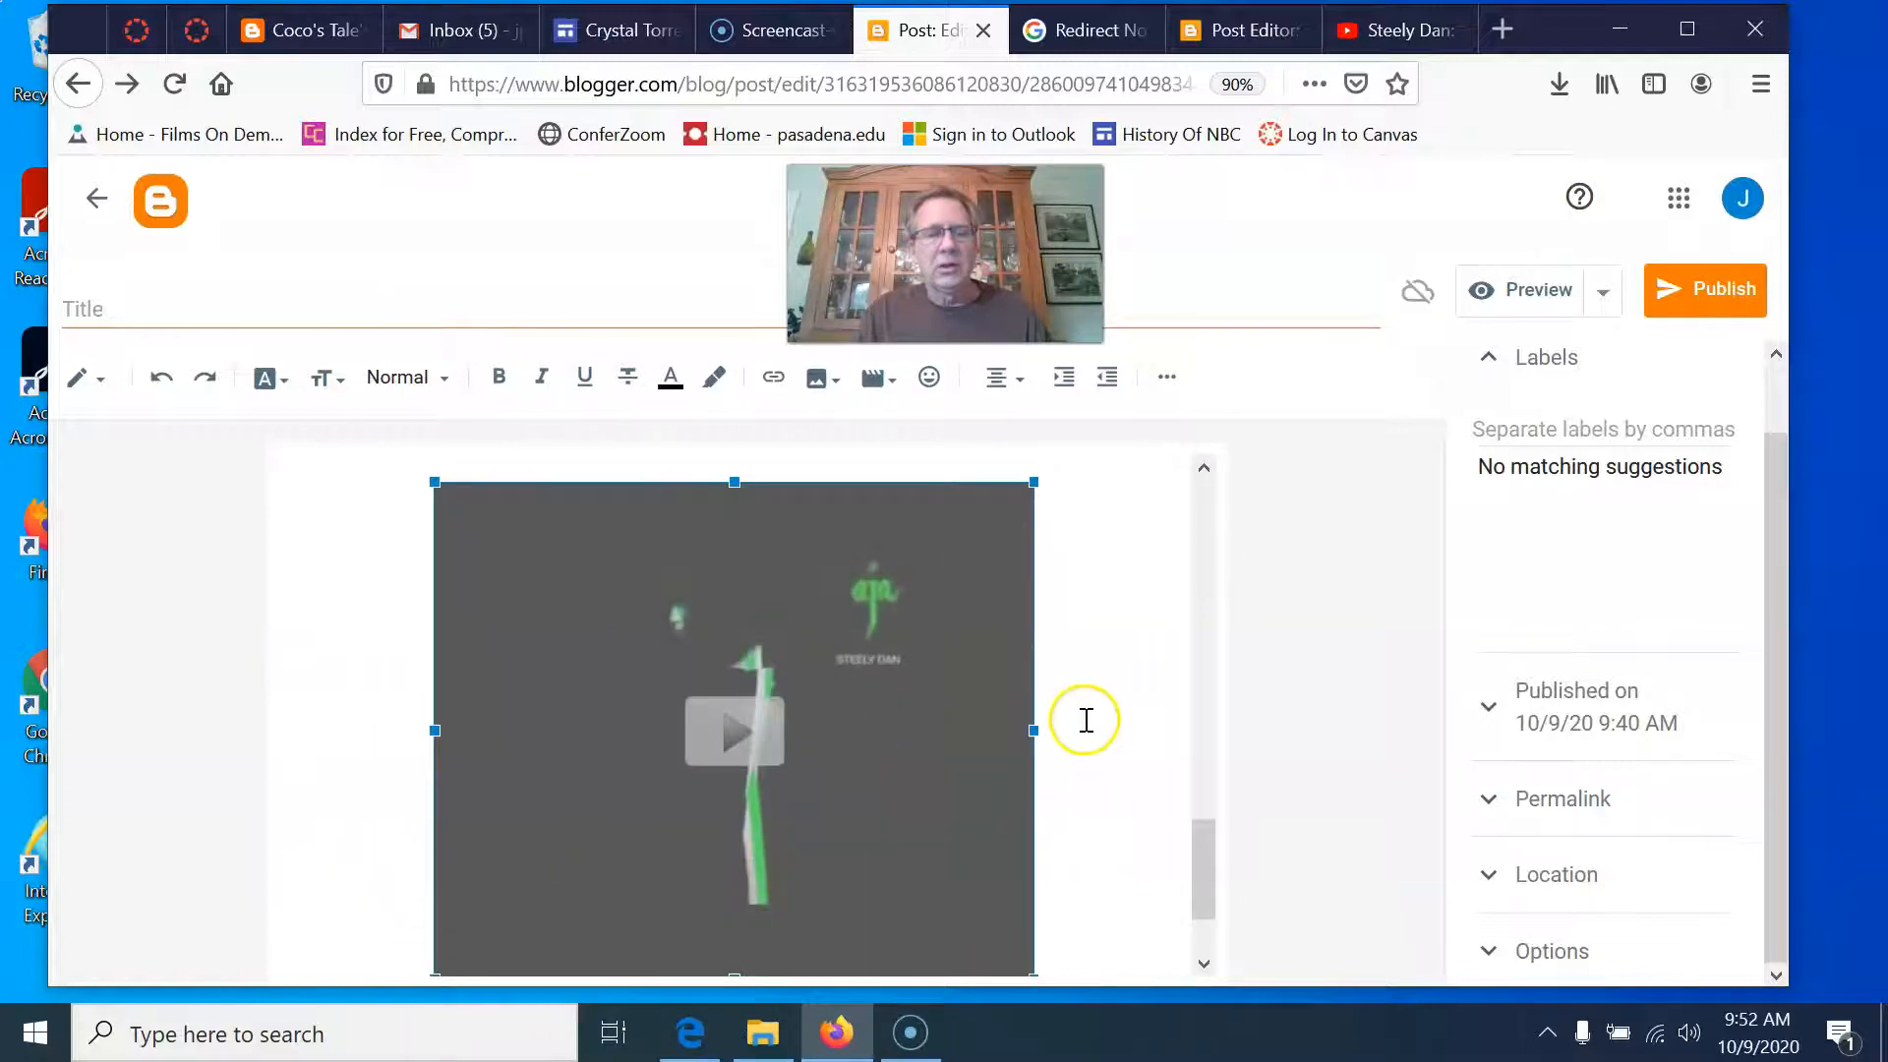
pyautogui.scroll(-1, 1082, 721)
pyautogui.click(1076, 852)
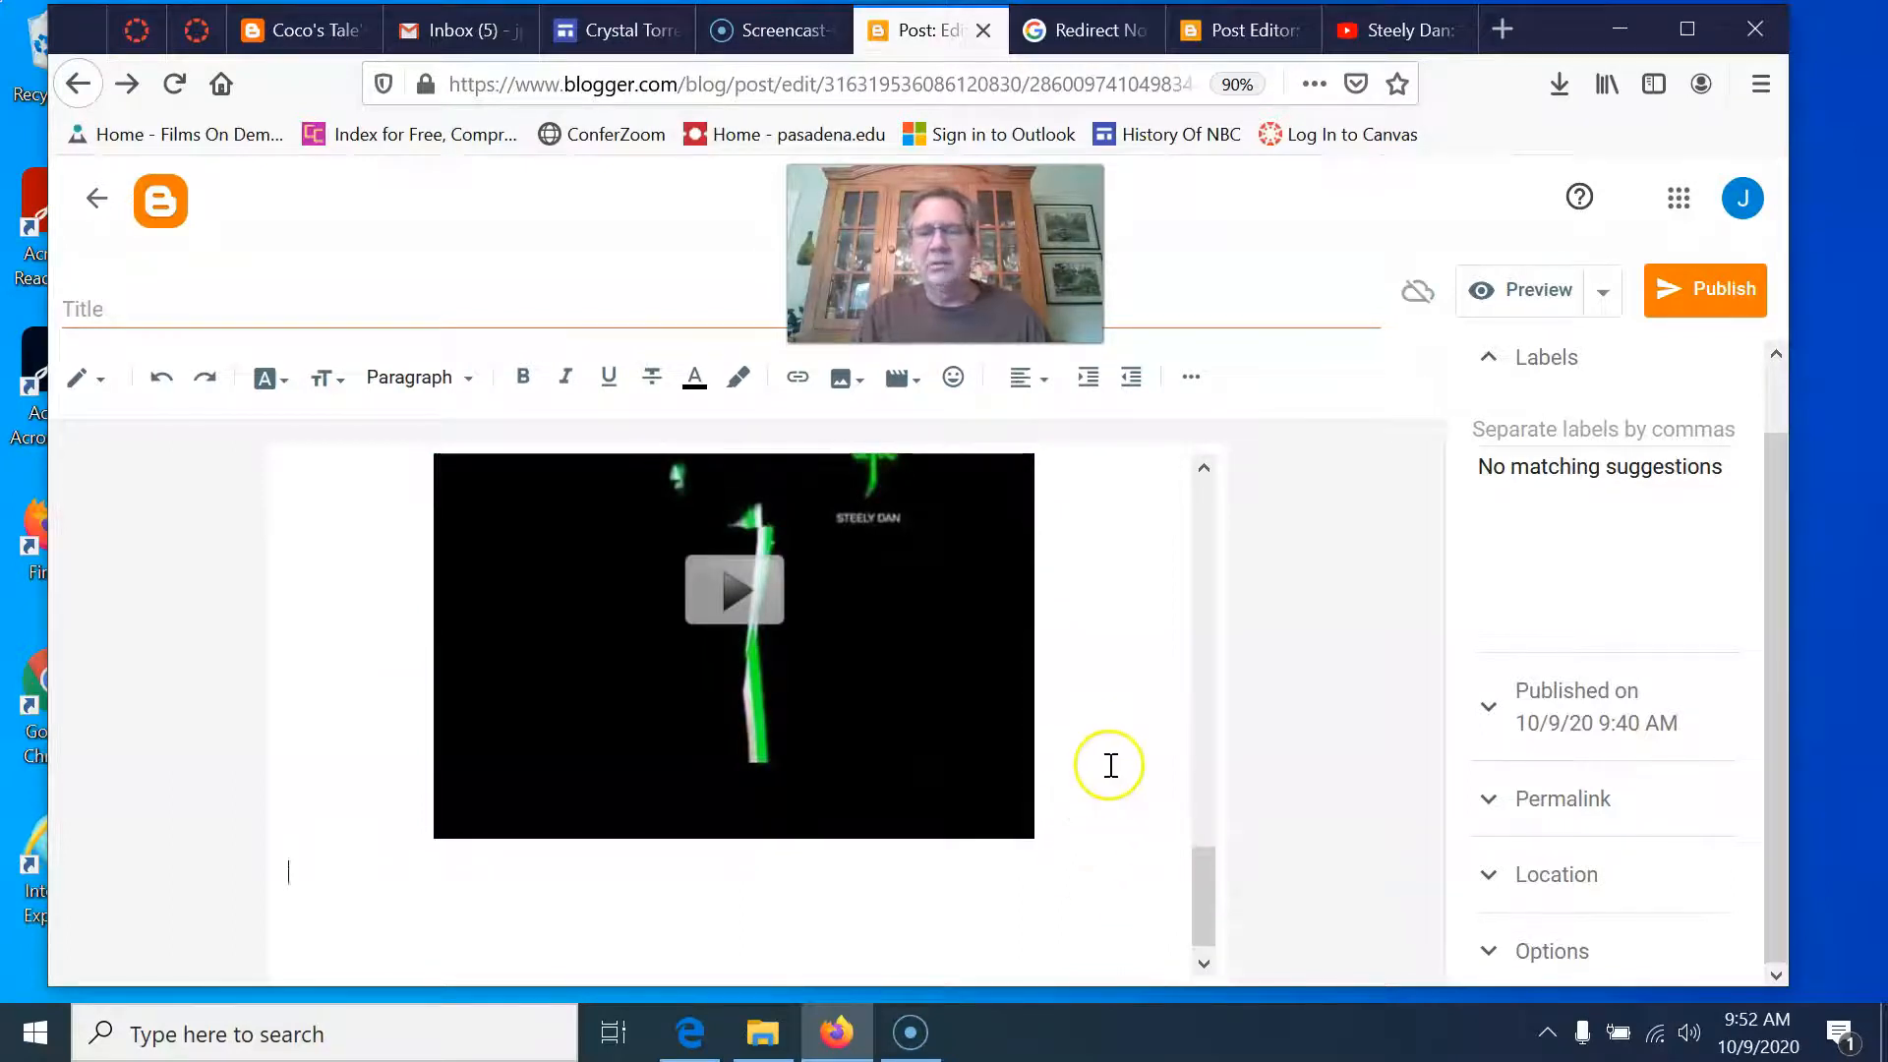
# Publish the post to the blog.
pyautogui.click(1680, 297)
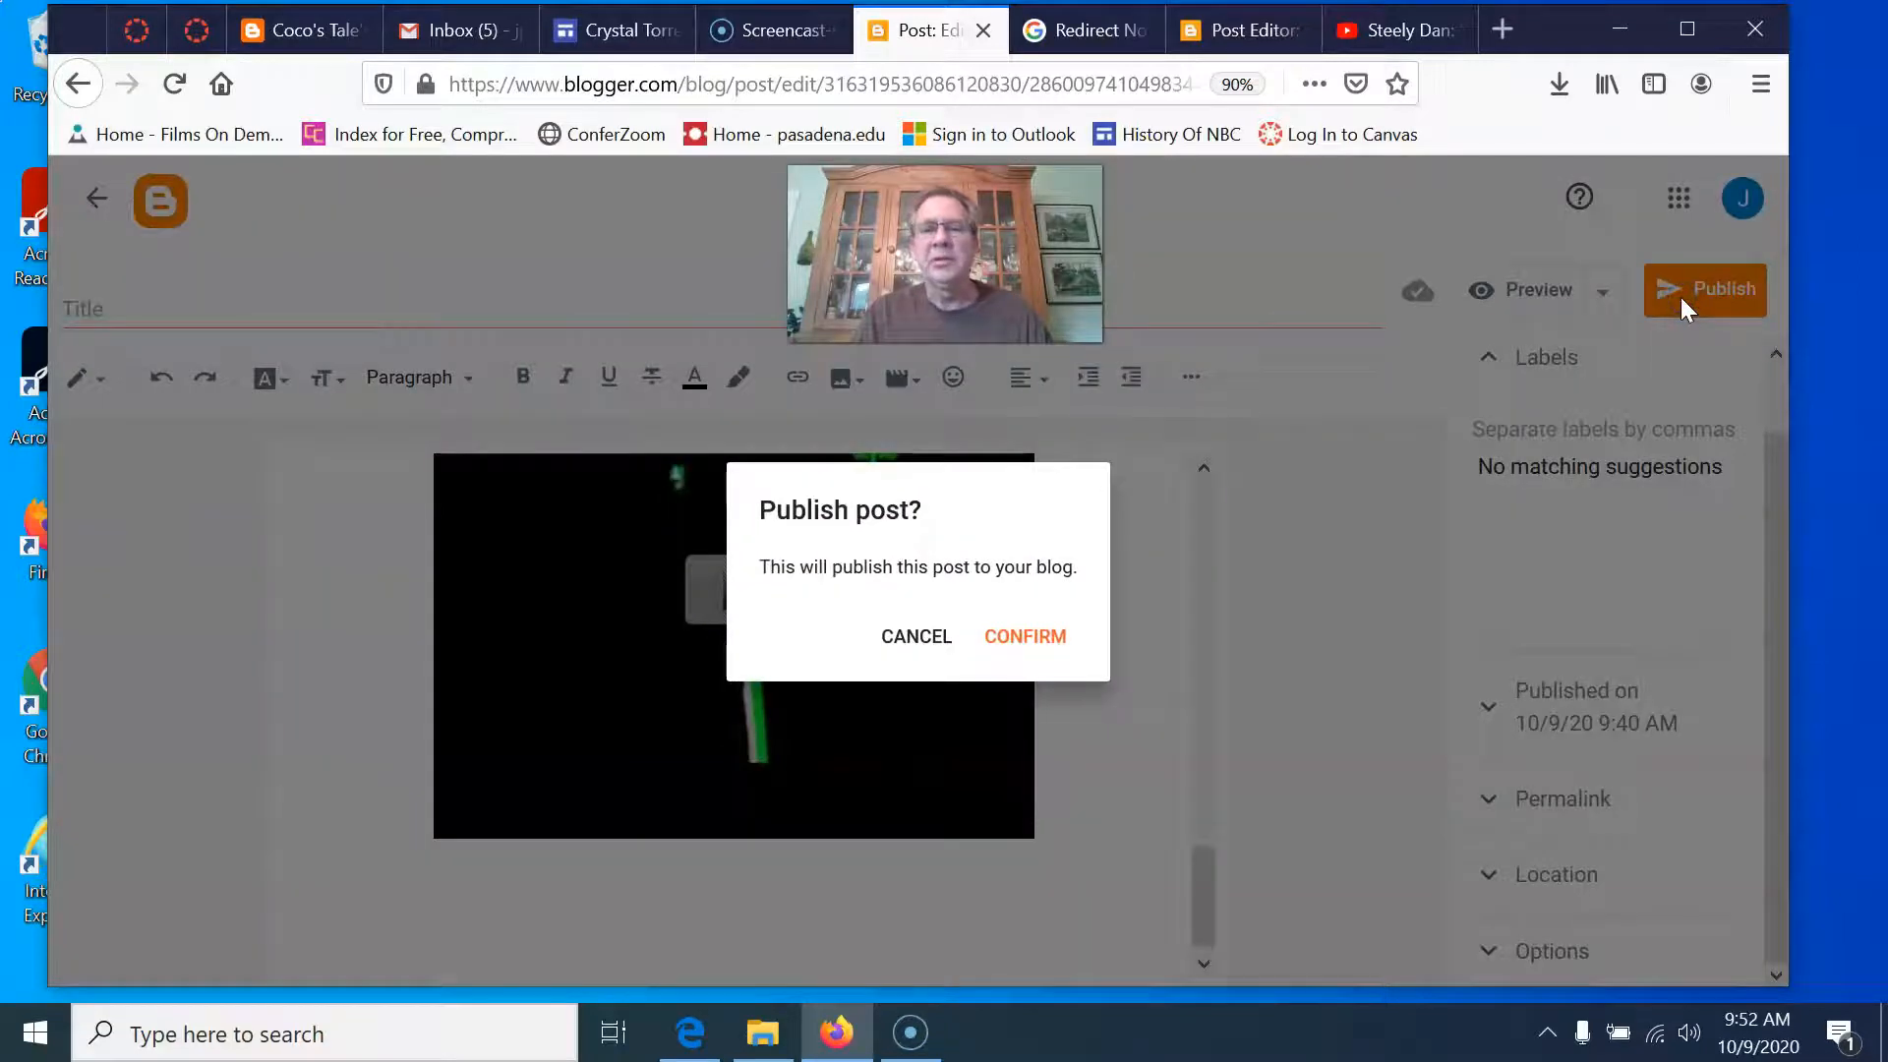
pyautogui.click(1024, 637)
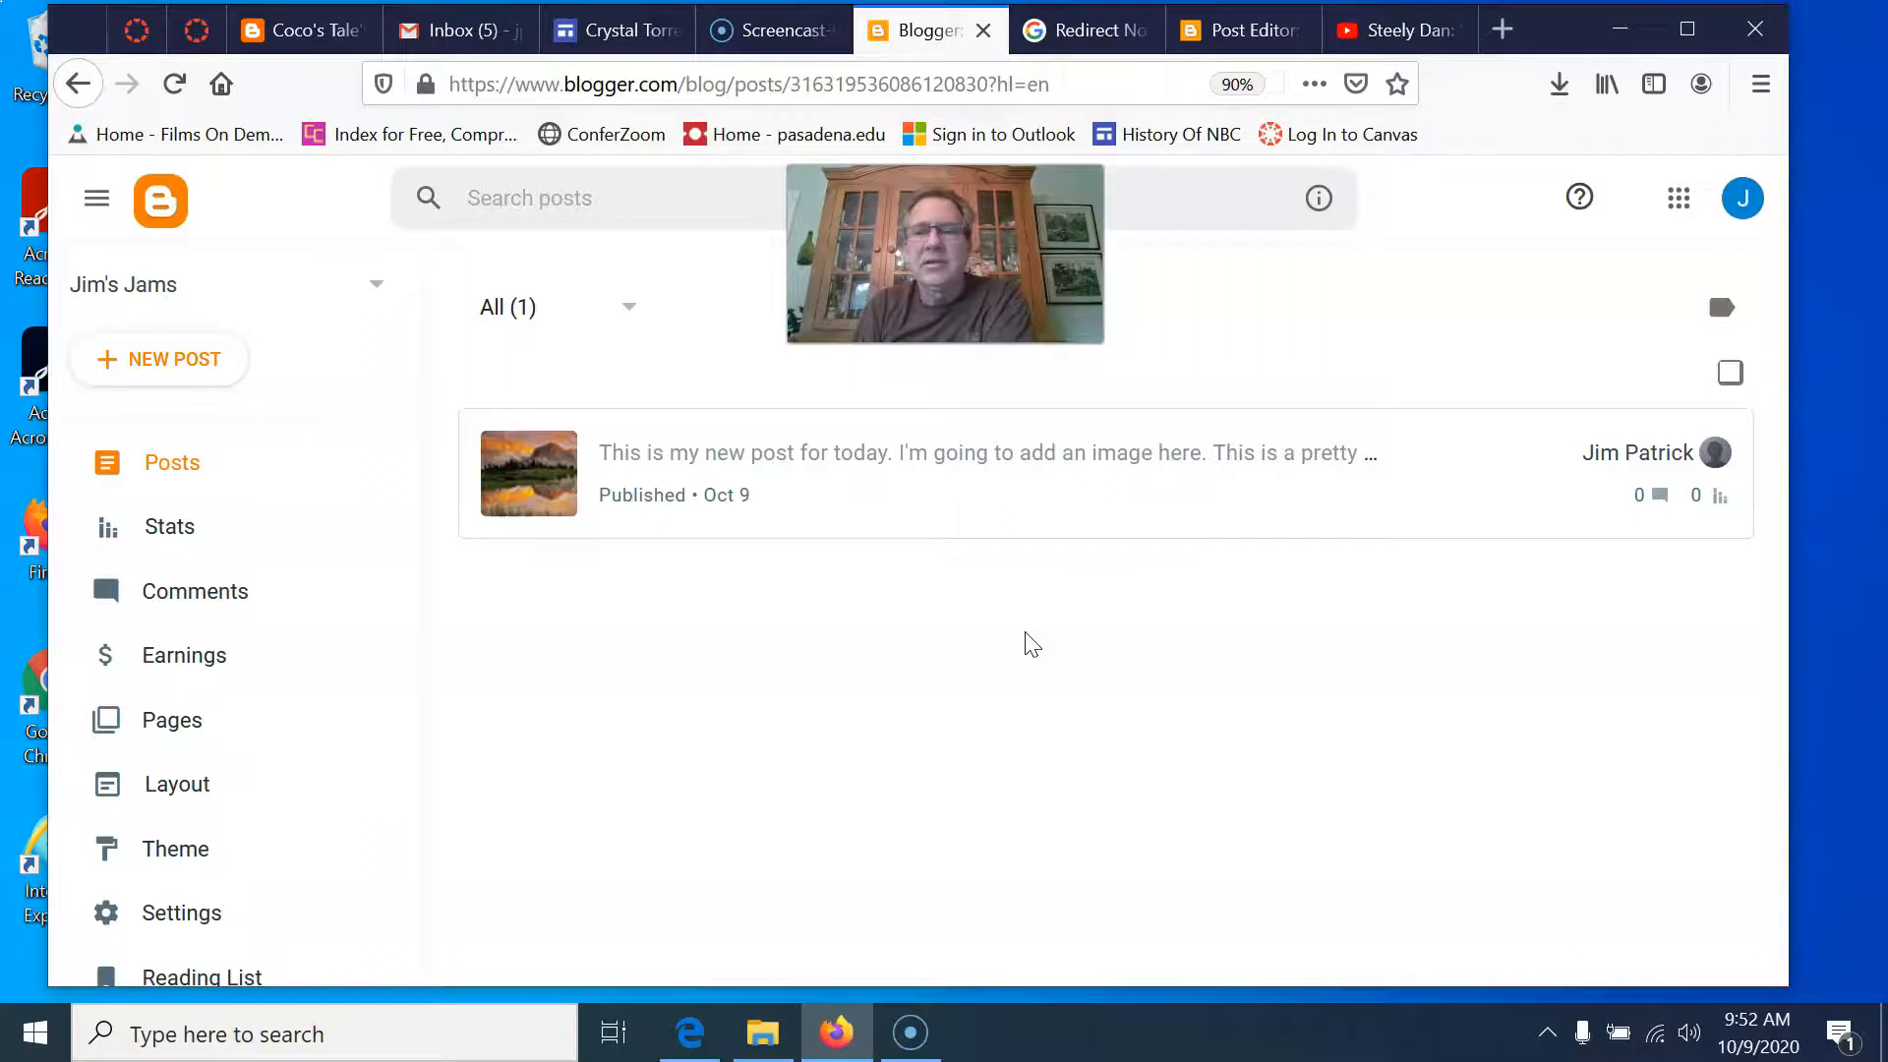
# Open the published blog and view the Yosemite image enlarged, closing the enlarged view when done.
pyautogui.moveTo(406, 511); pyautogui.dragTo(410, 673)
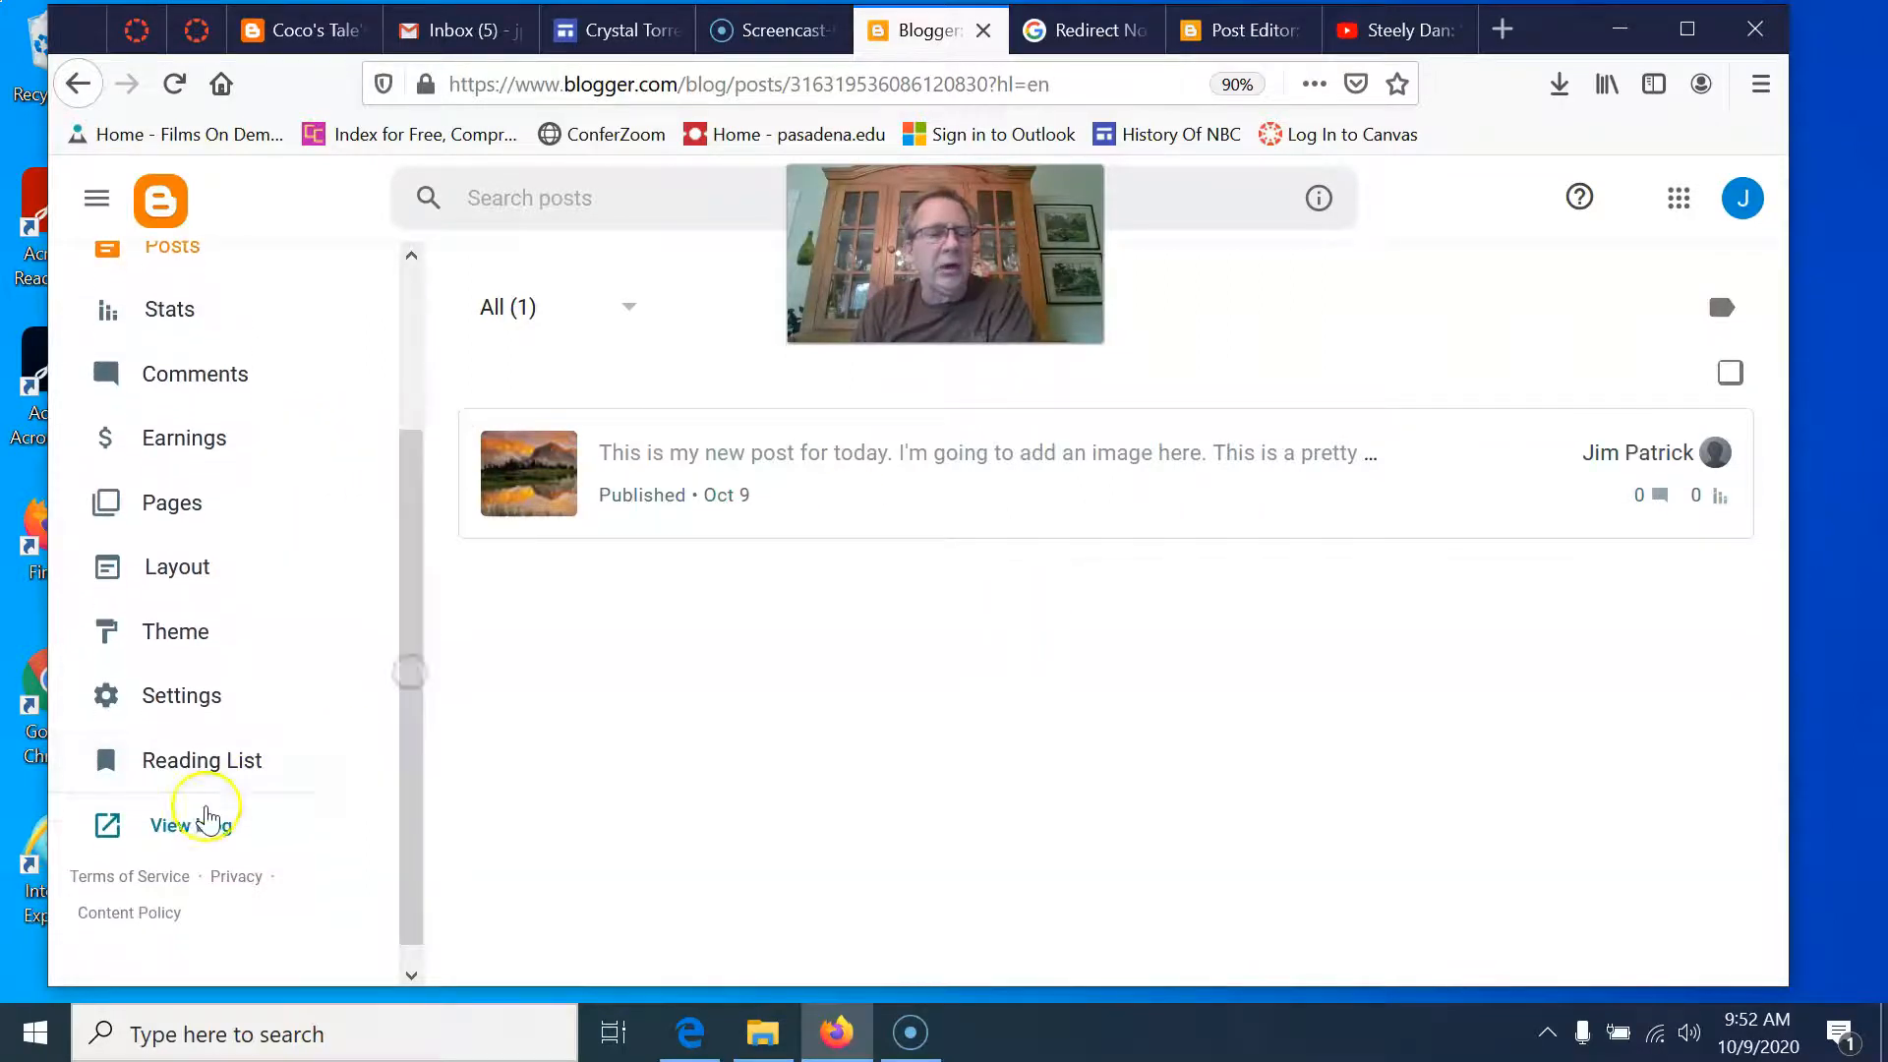
pyautogui.click(206, 822)
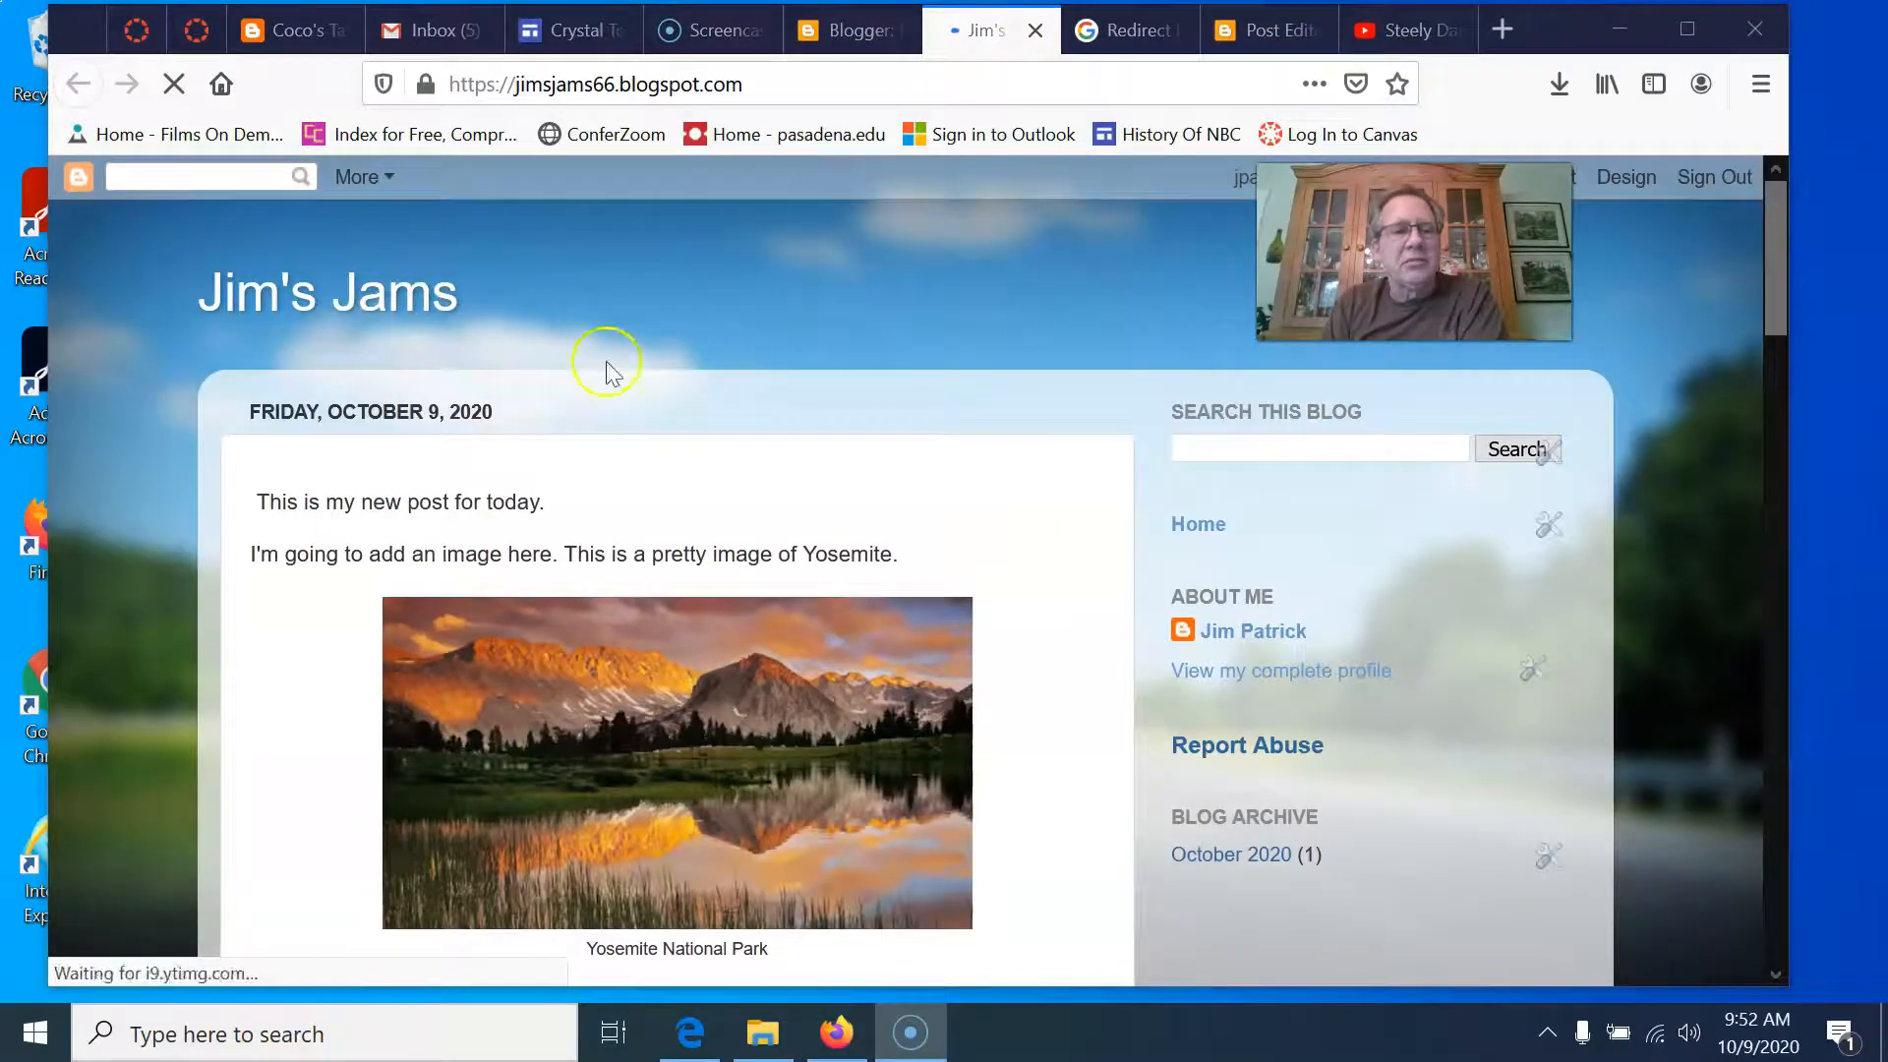
pyautogui.scroll(-3, 558, 533)
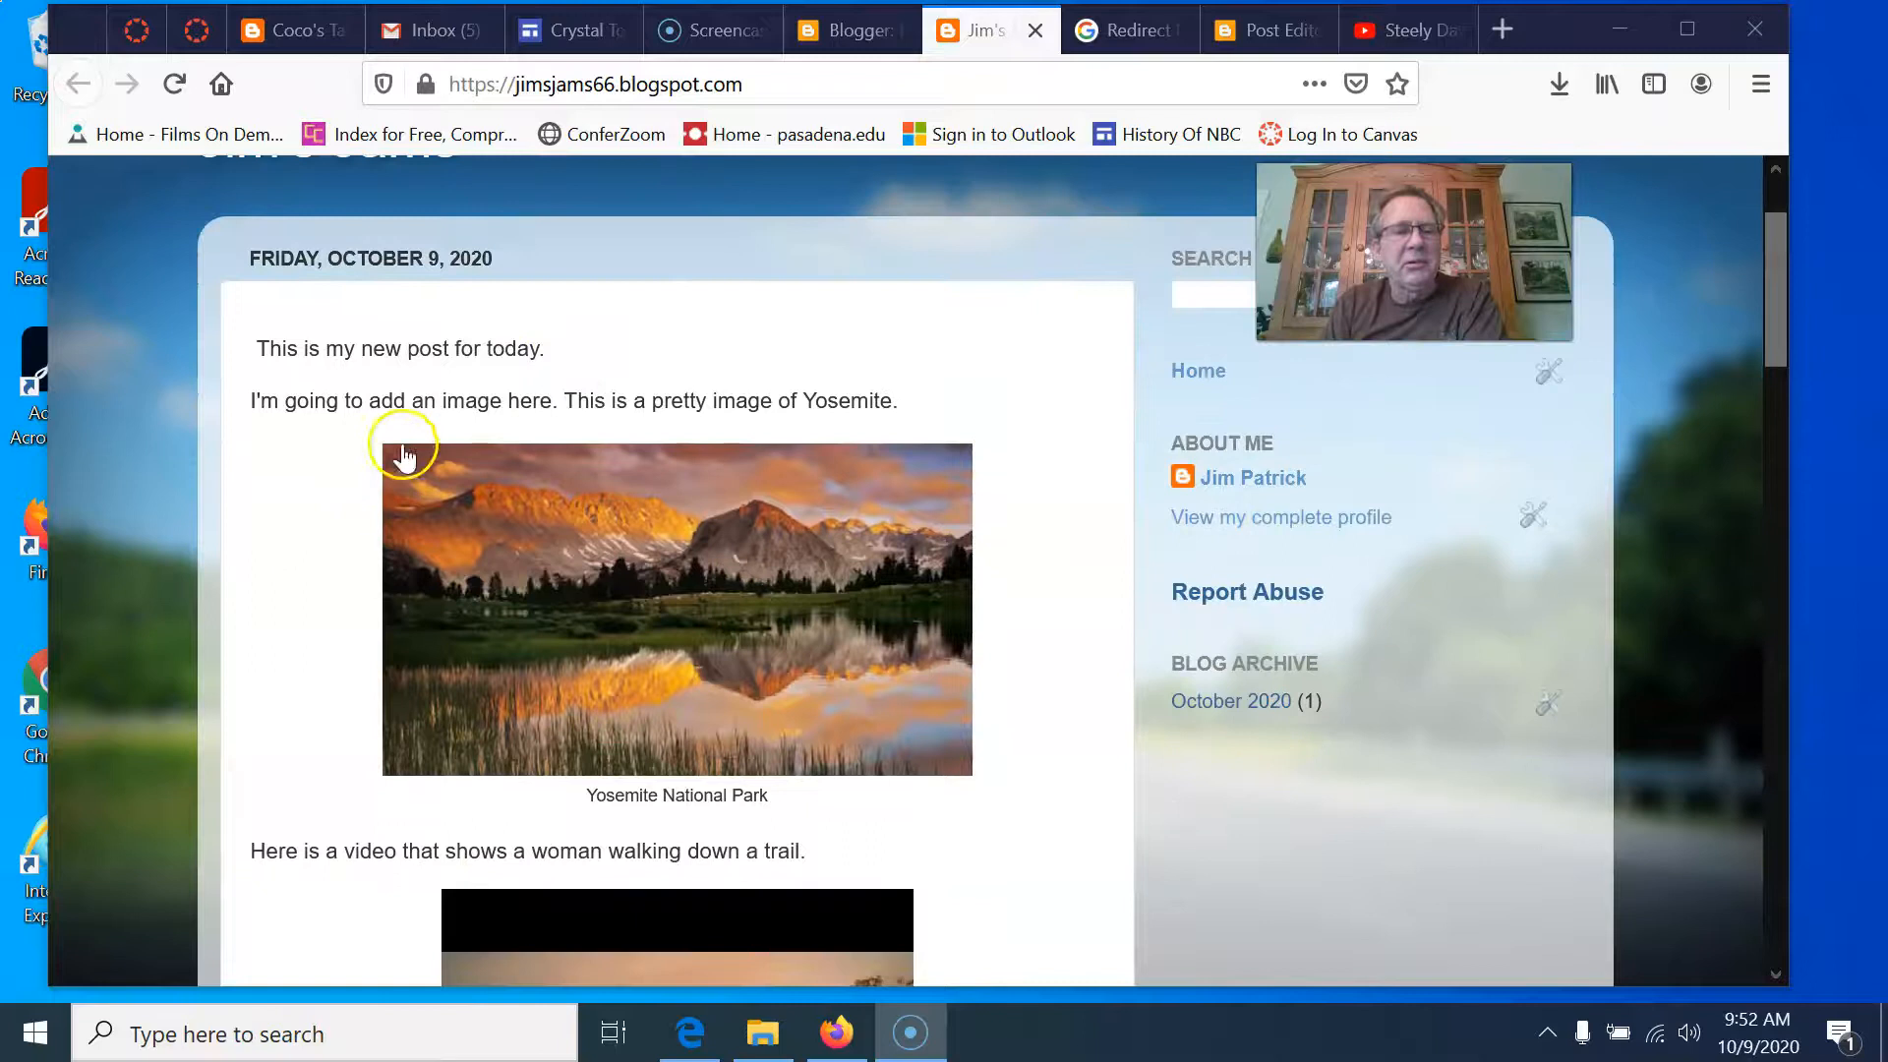
pyautogui.scroll(-2, 830, 451)
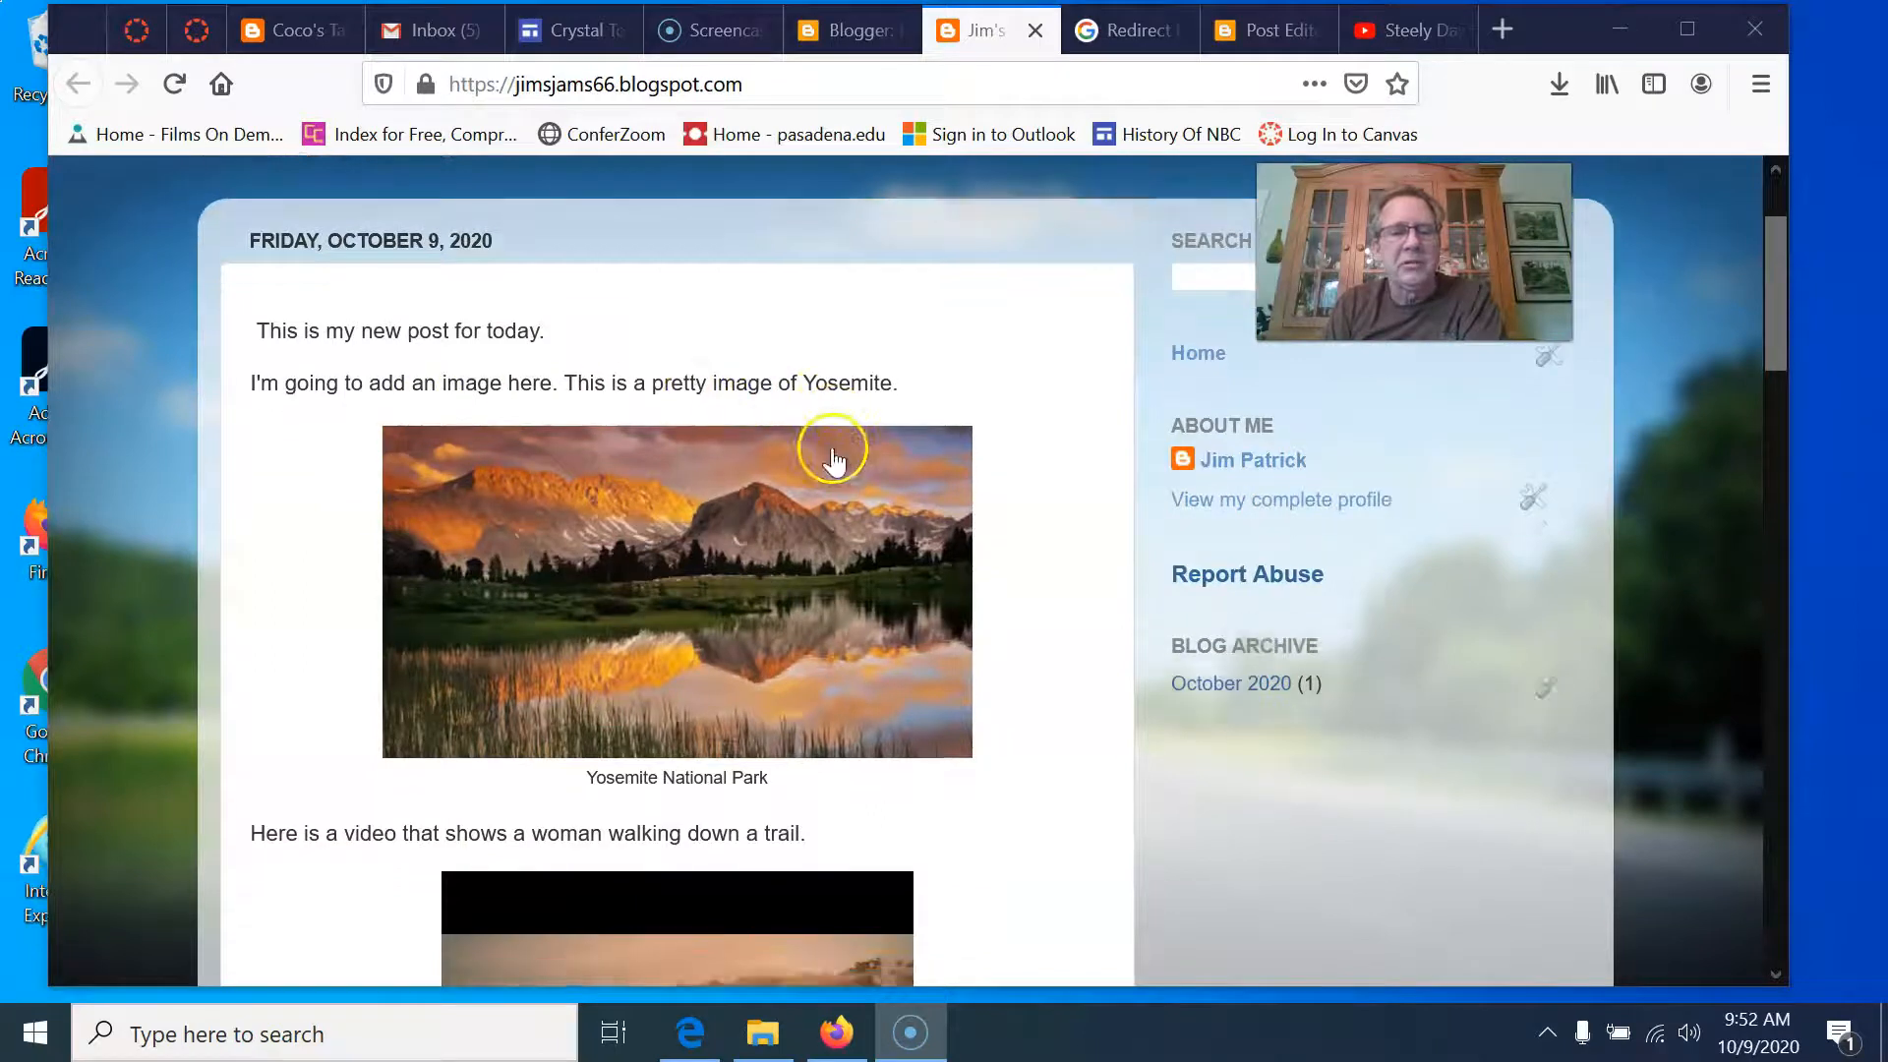
pyautogui.click(938, 500)
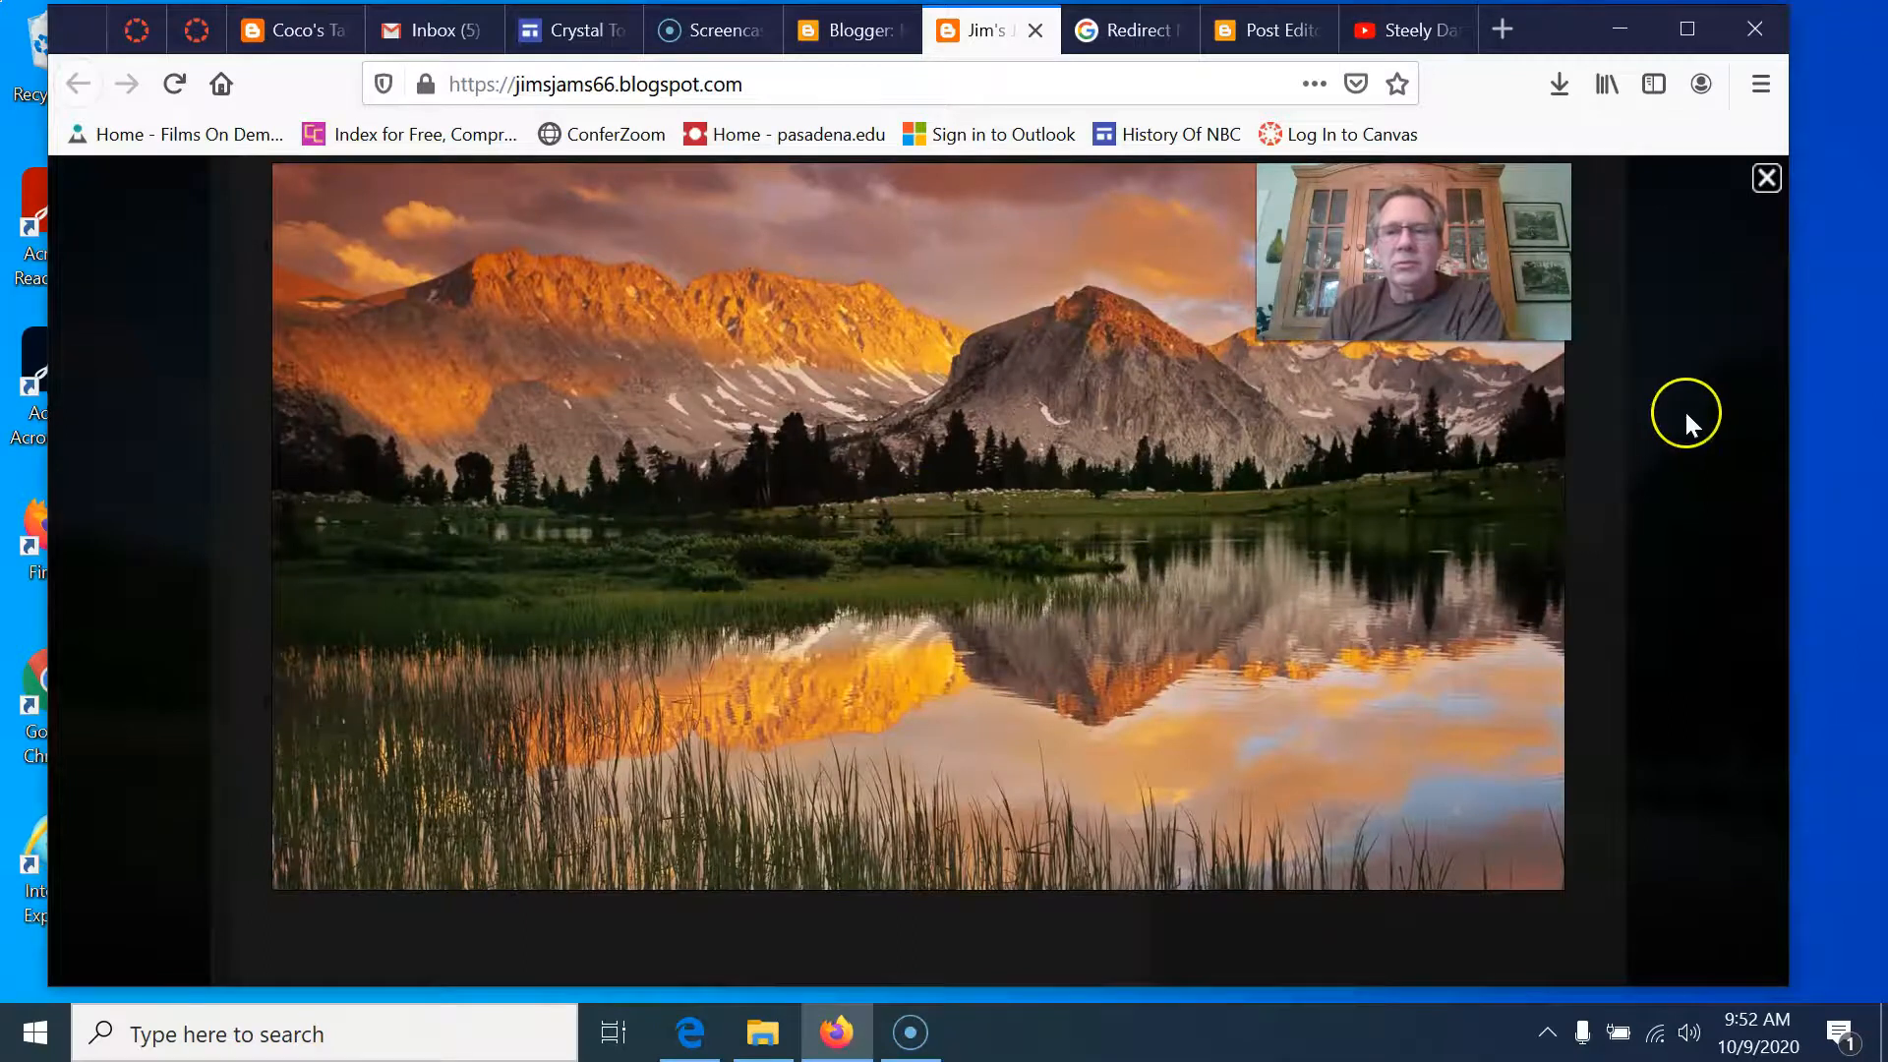
pyautogui.click(1766, 177)
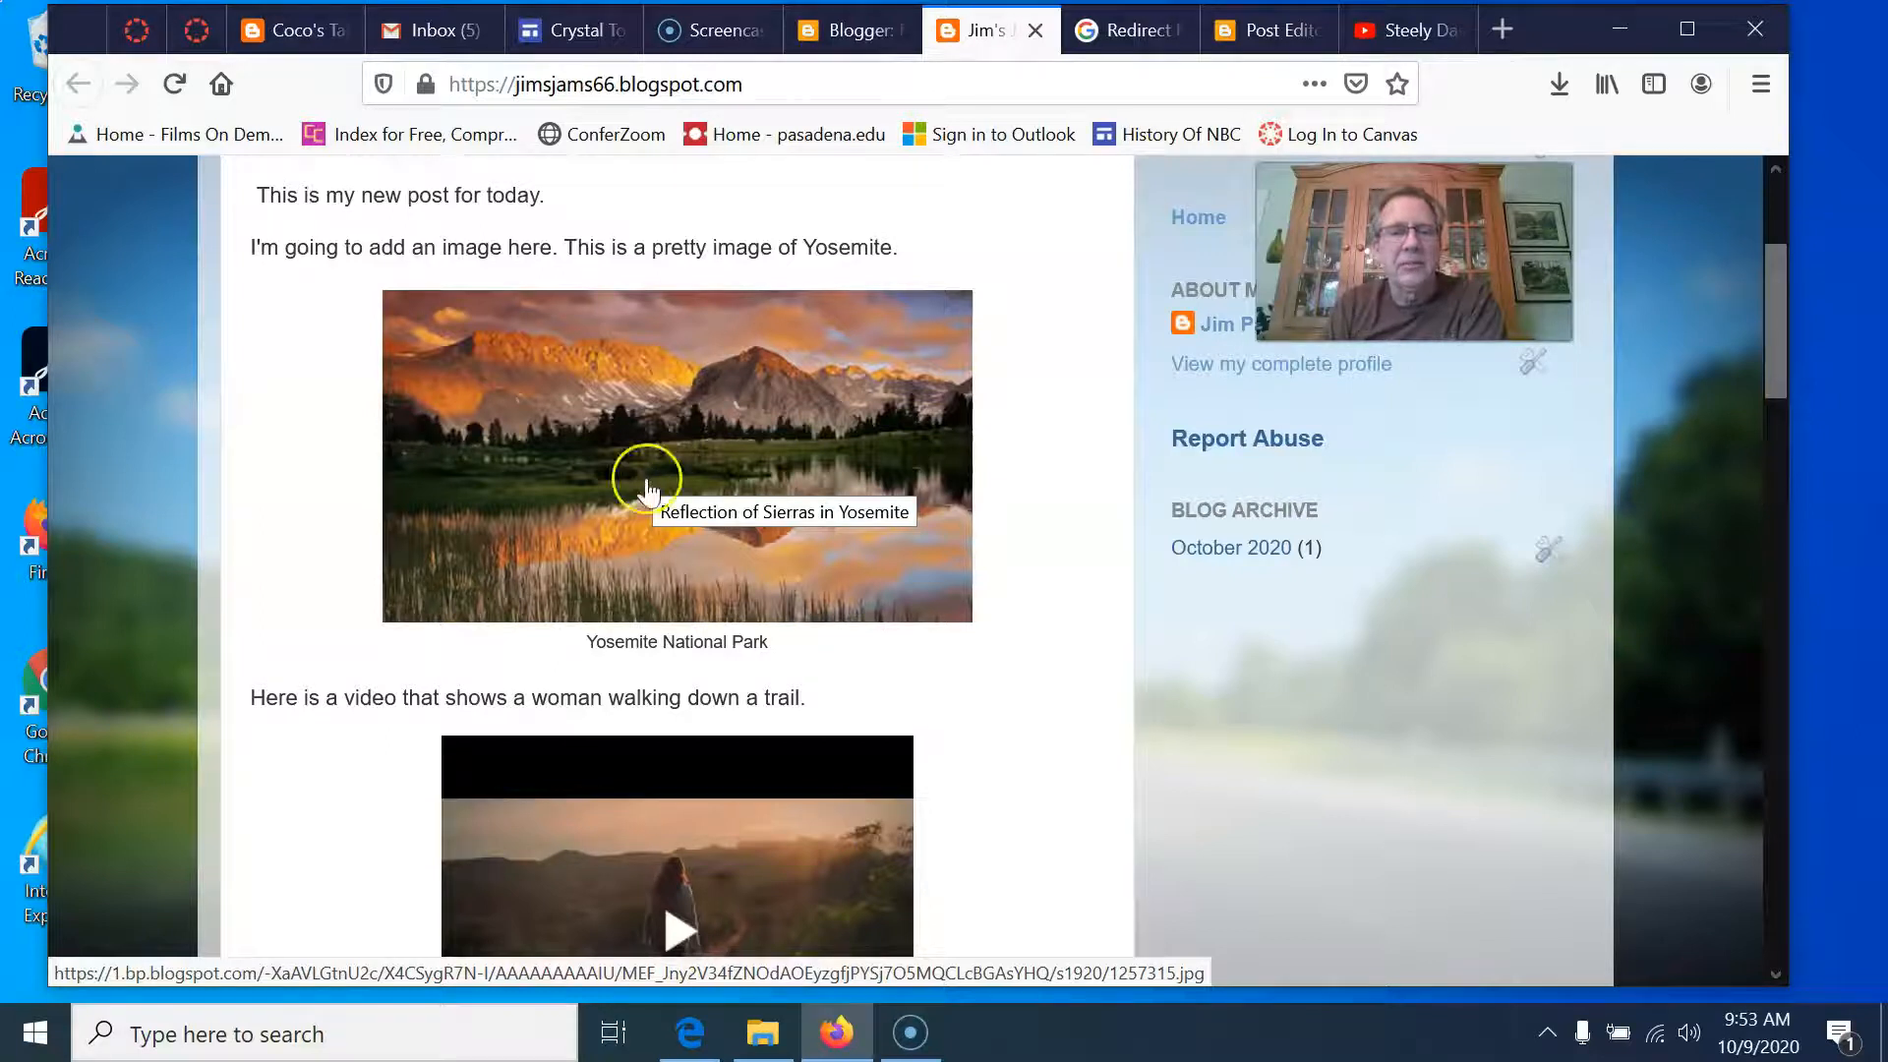
# Play the uploaded video of the woman walking down a trail in the published post to check it, and pause it.
pyautogui.scroll(-3, 388, 678)
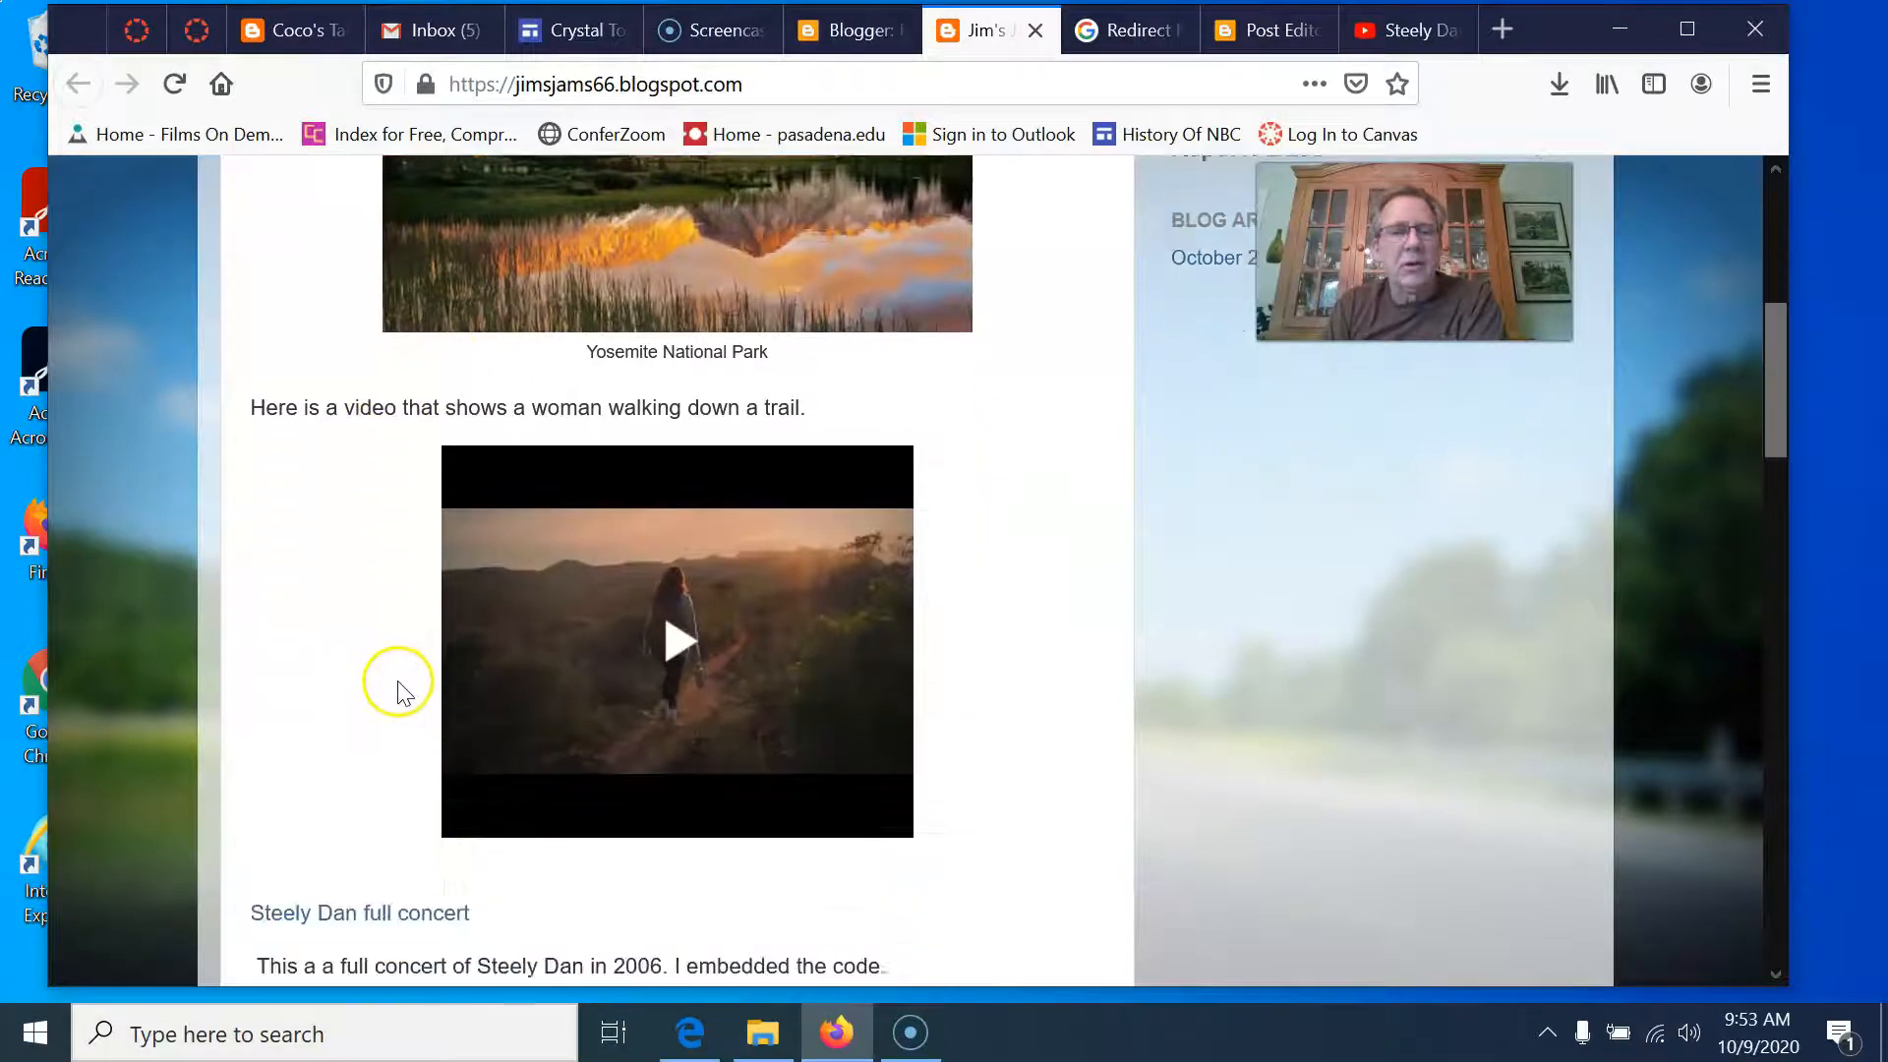
pyautogui.click(685, 626)
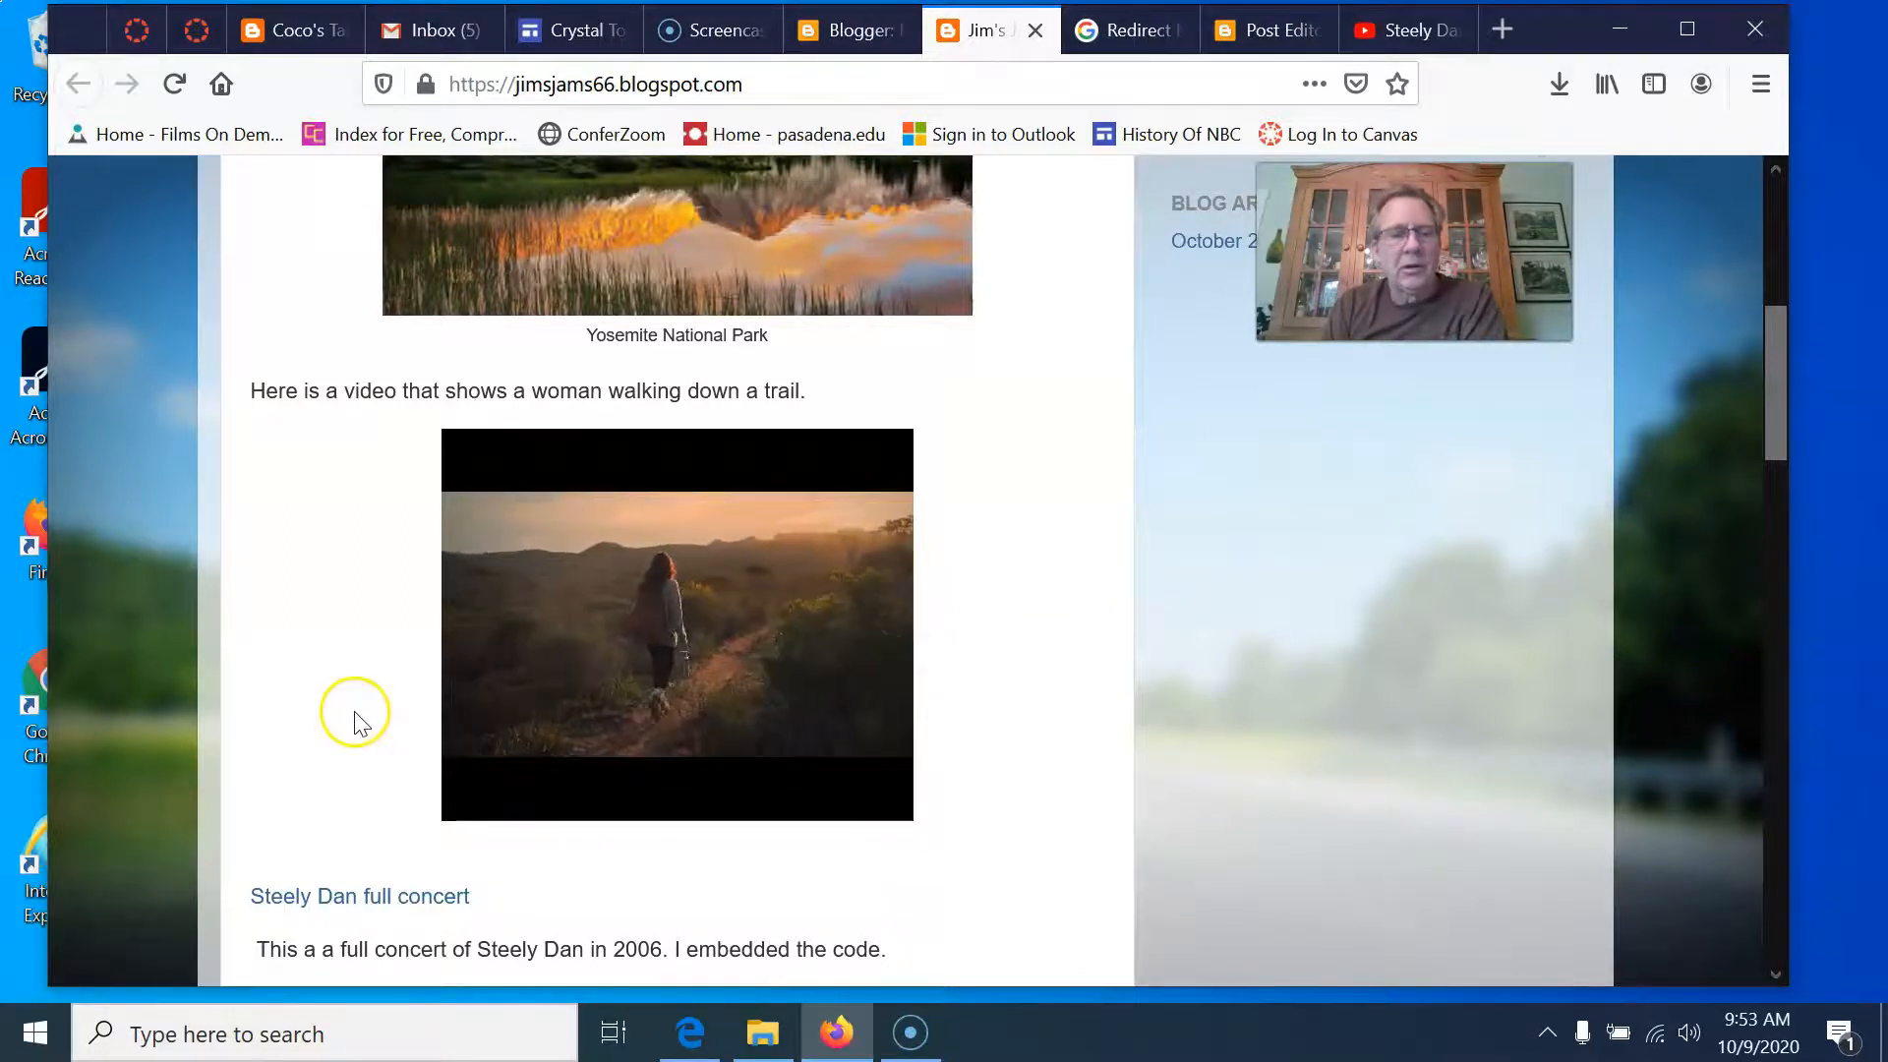
pyautogui.scroll(-3, 373, 688)
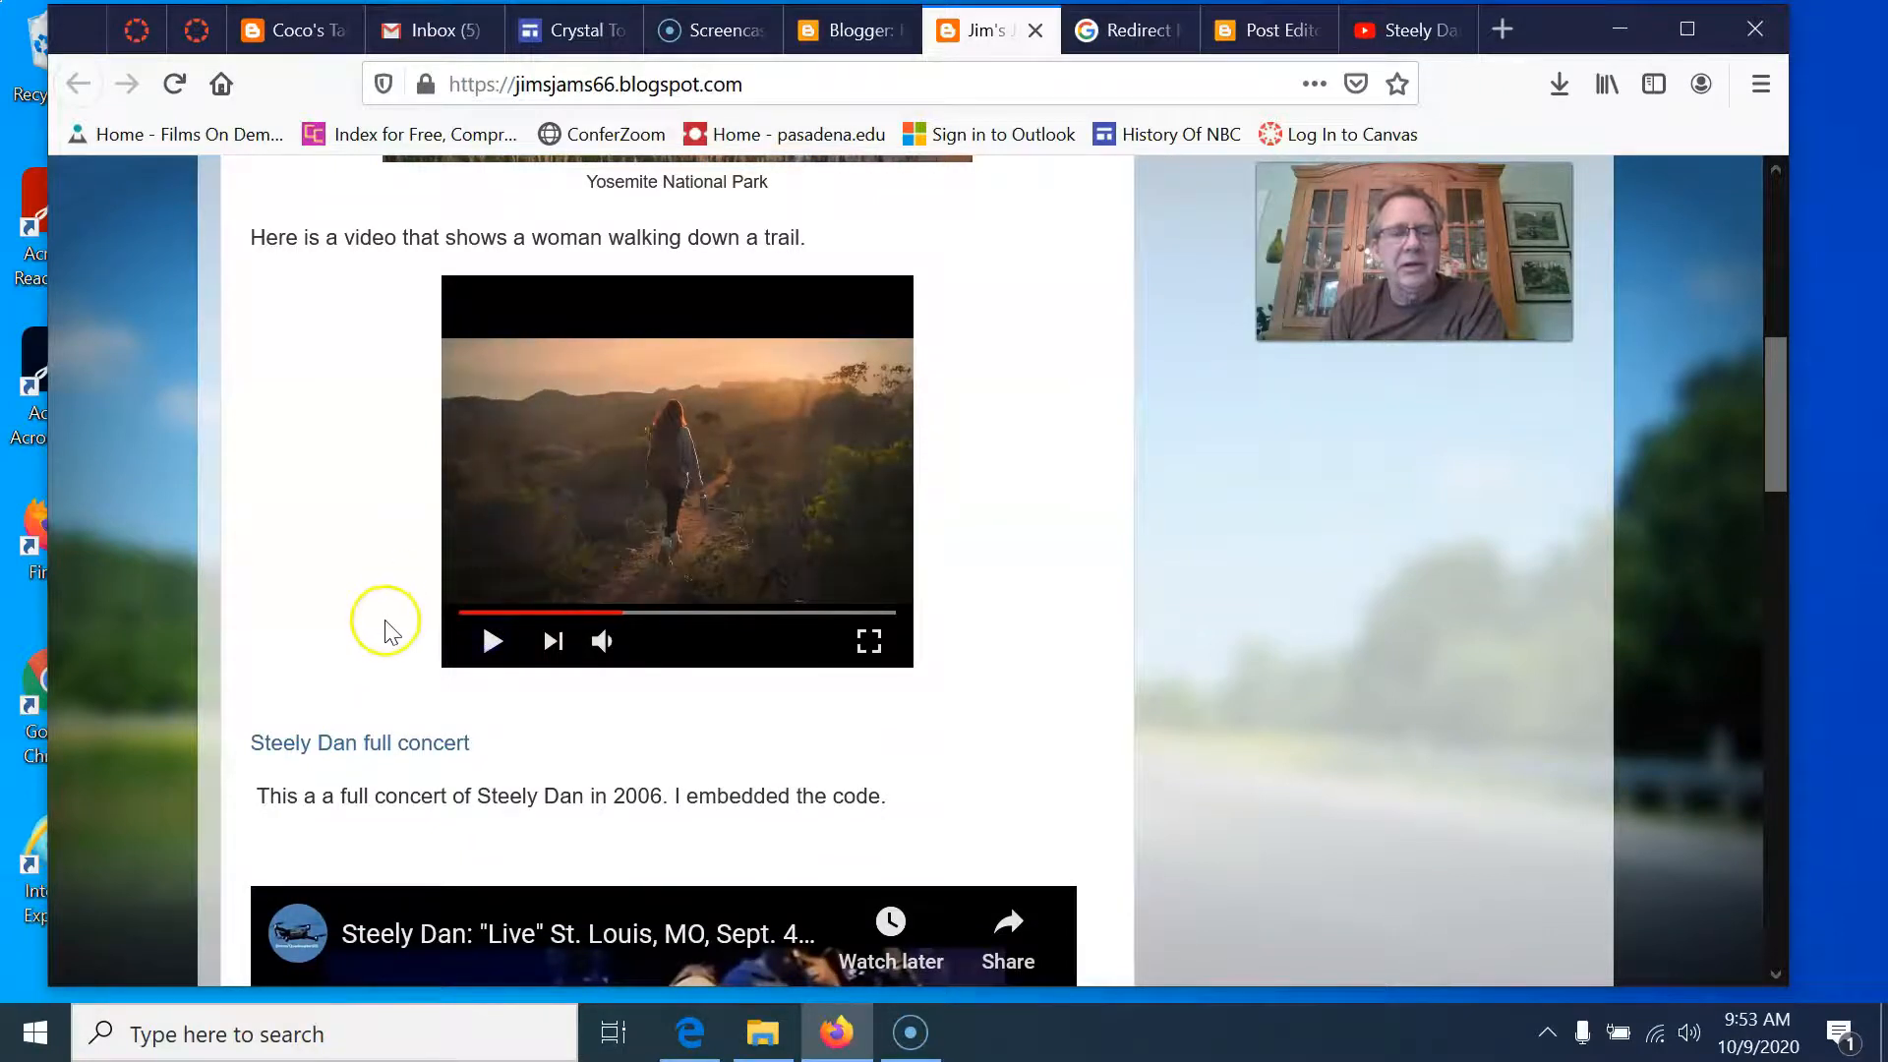
# Test the "Steely Dan full concert" link, close the YouTube page it opens, and reopen the published blog.
pyautogui.scroll(-3, 389, 632)
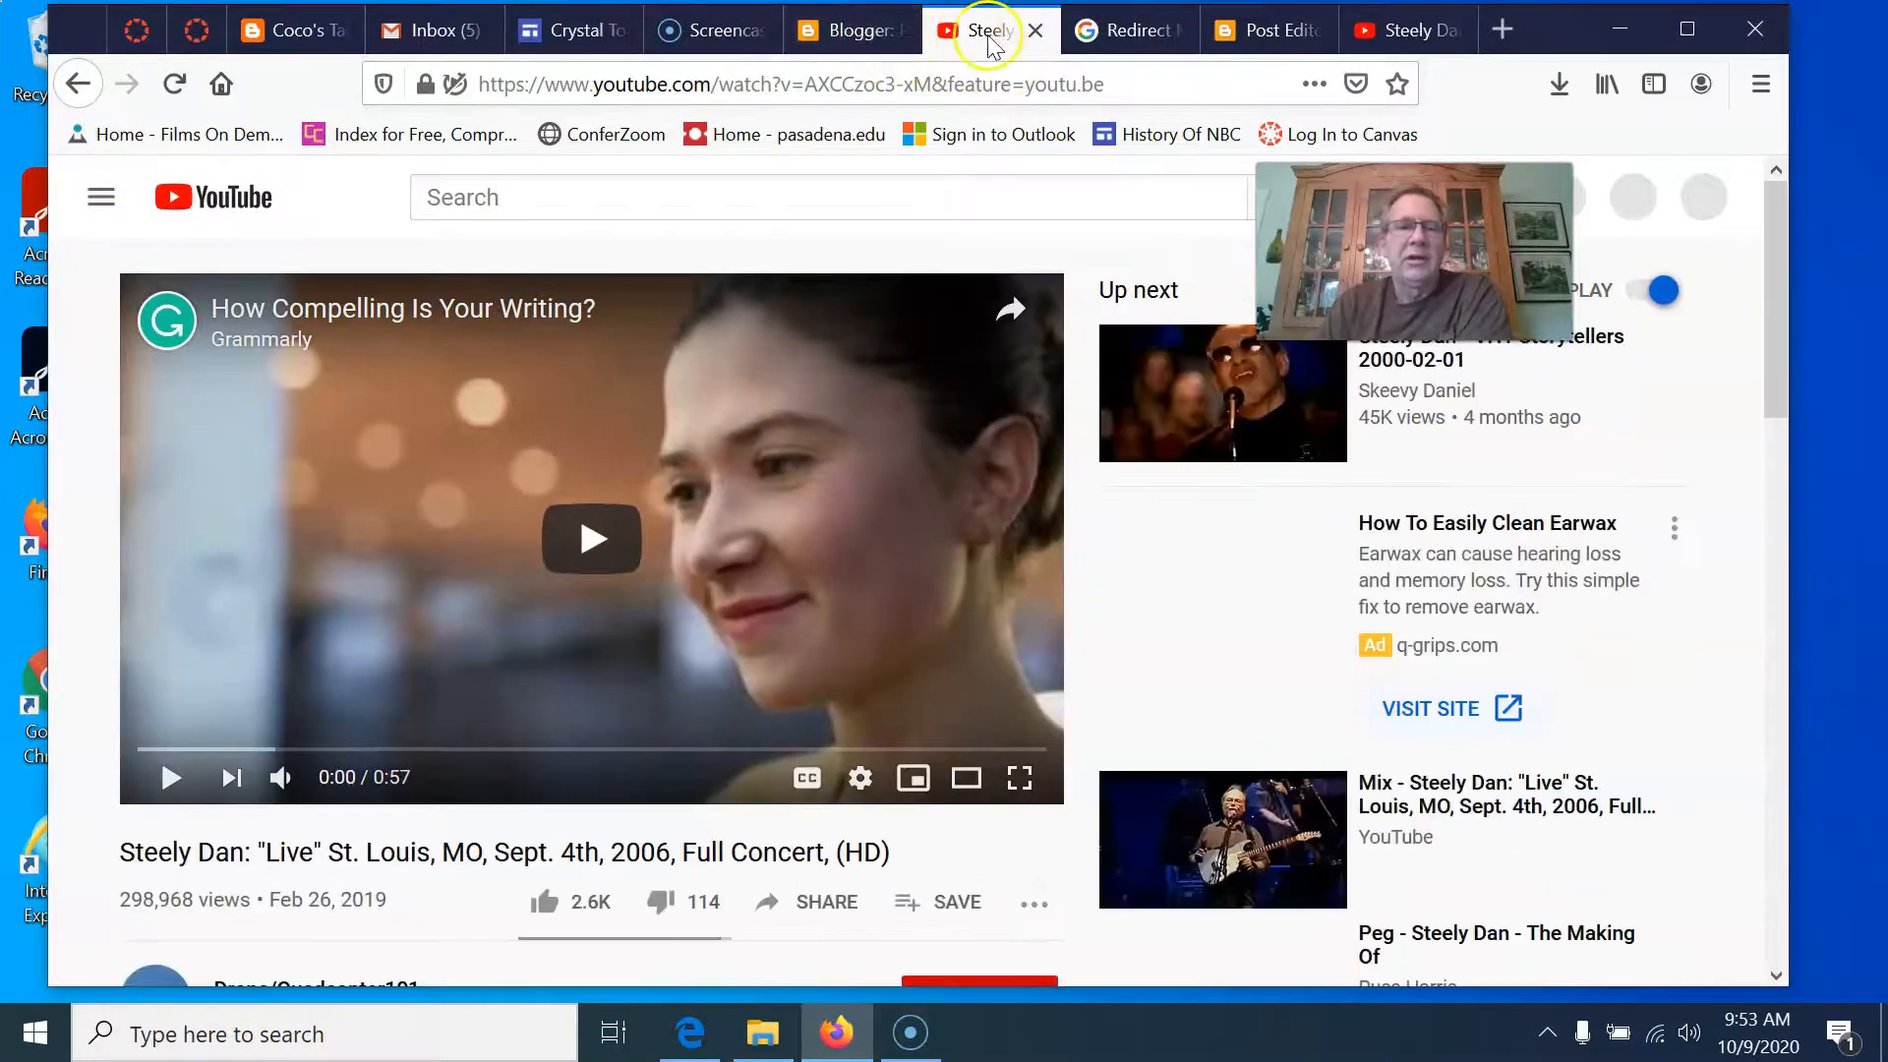
pyautogui.click(1036, 30)
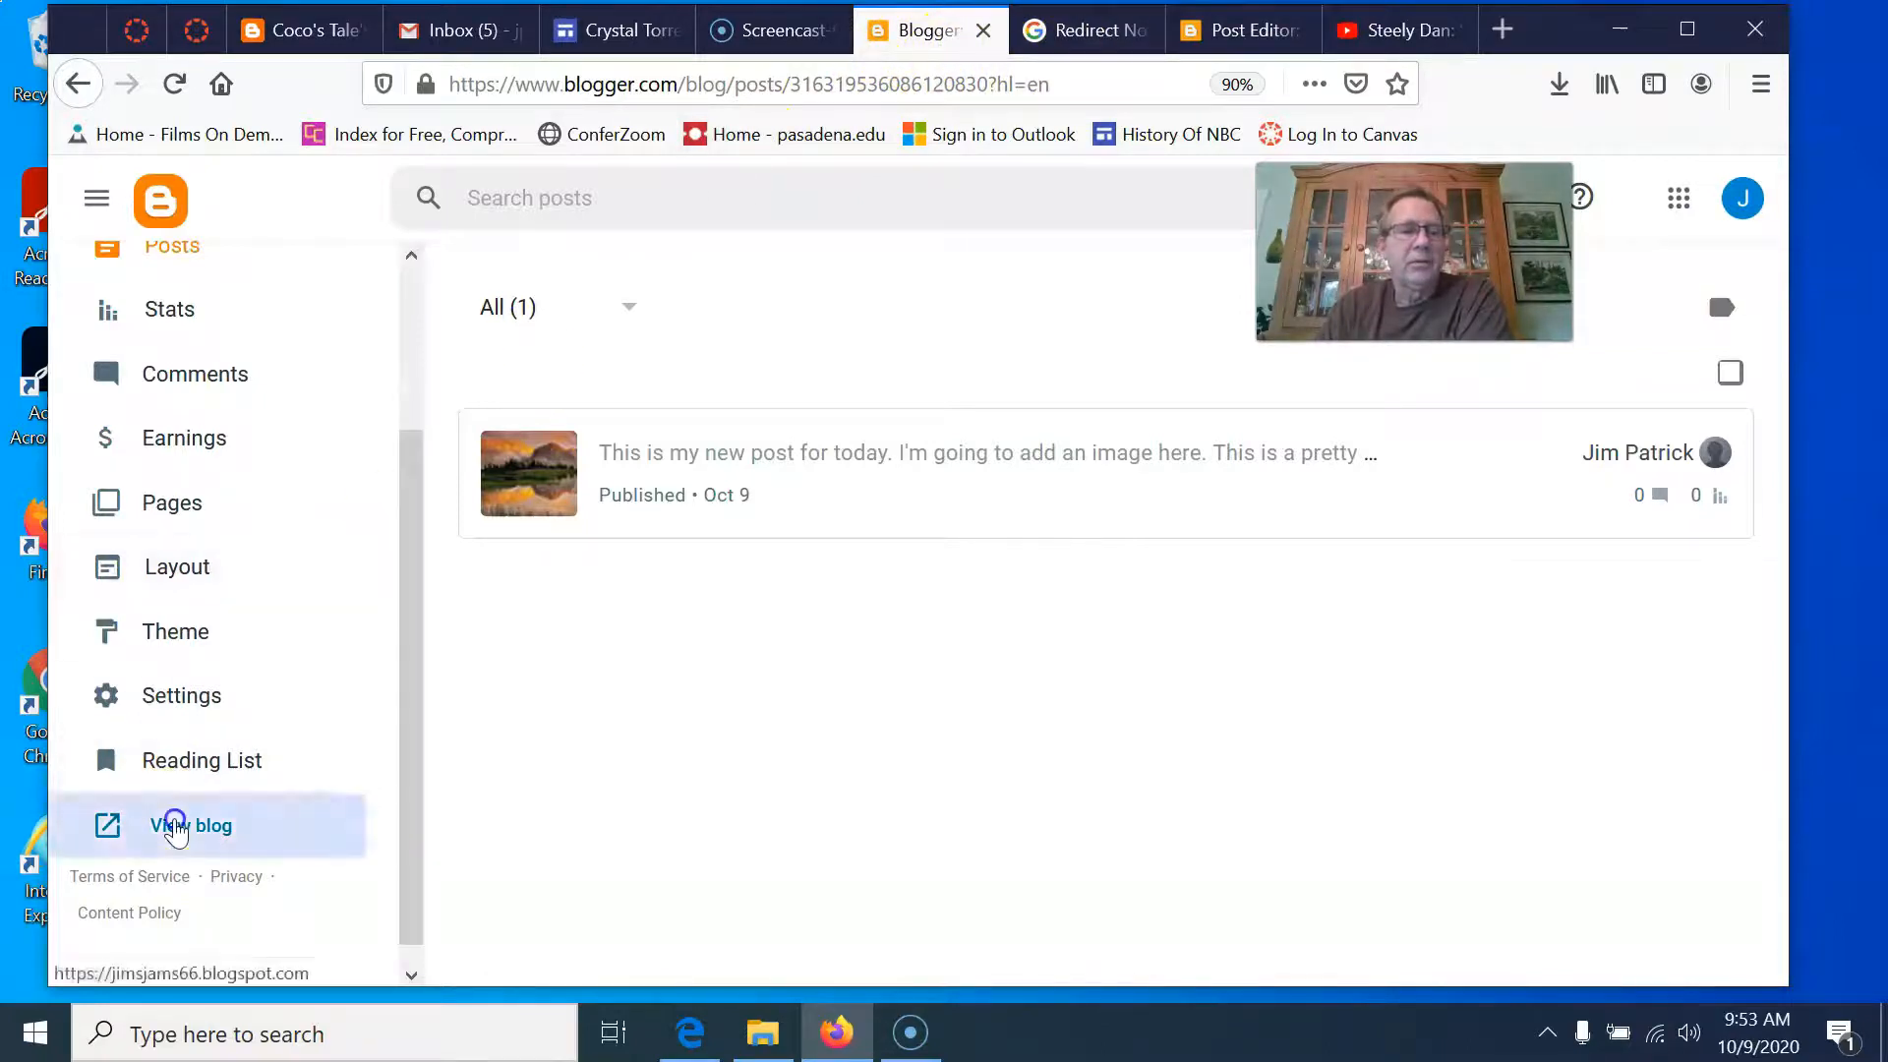
pyautogui.click(173, 816)
pyautogui.scroll(-4, 811, 538)
pyautogui.scroll(-4, 801, 550)
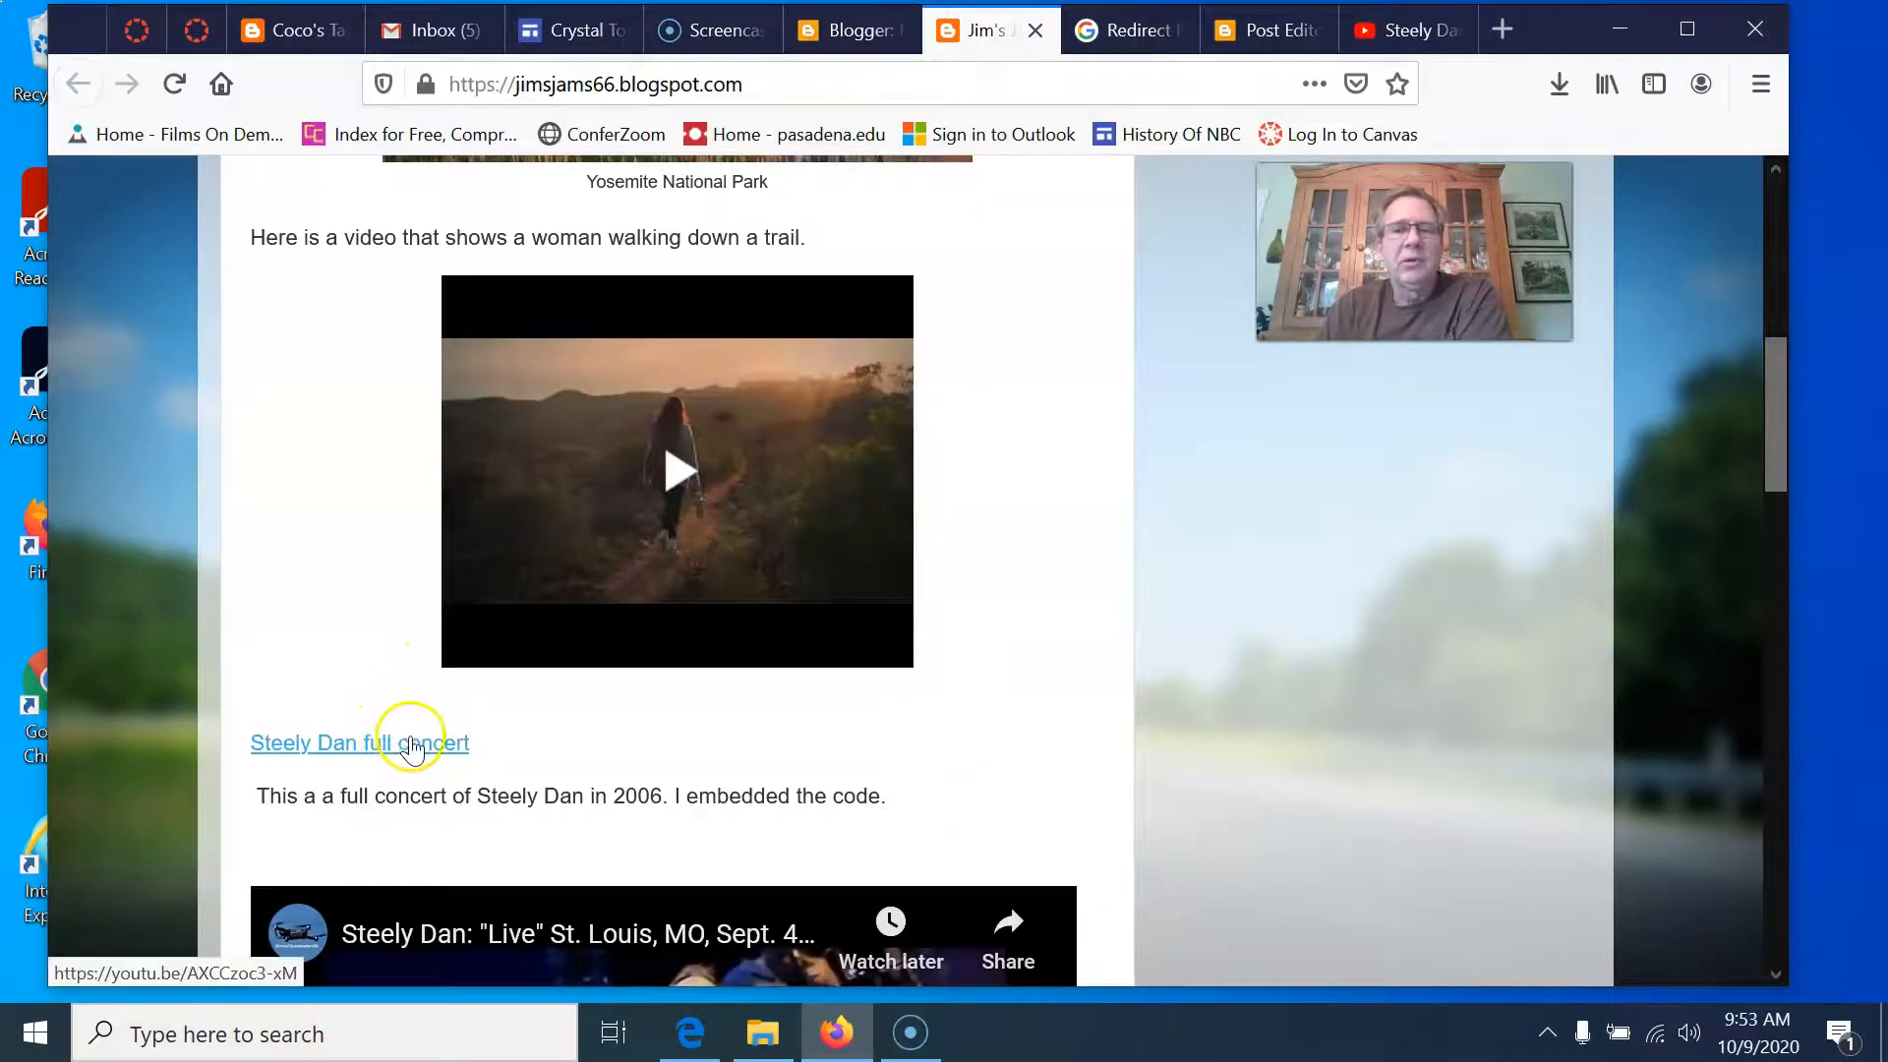
# Play the embedded Steely Dan concert, skipping ahead to about 17 and 27 minutes, dismiss the overlay ads, and pause it.
pyautogui.scroll(-2, 407, 752)
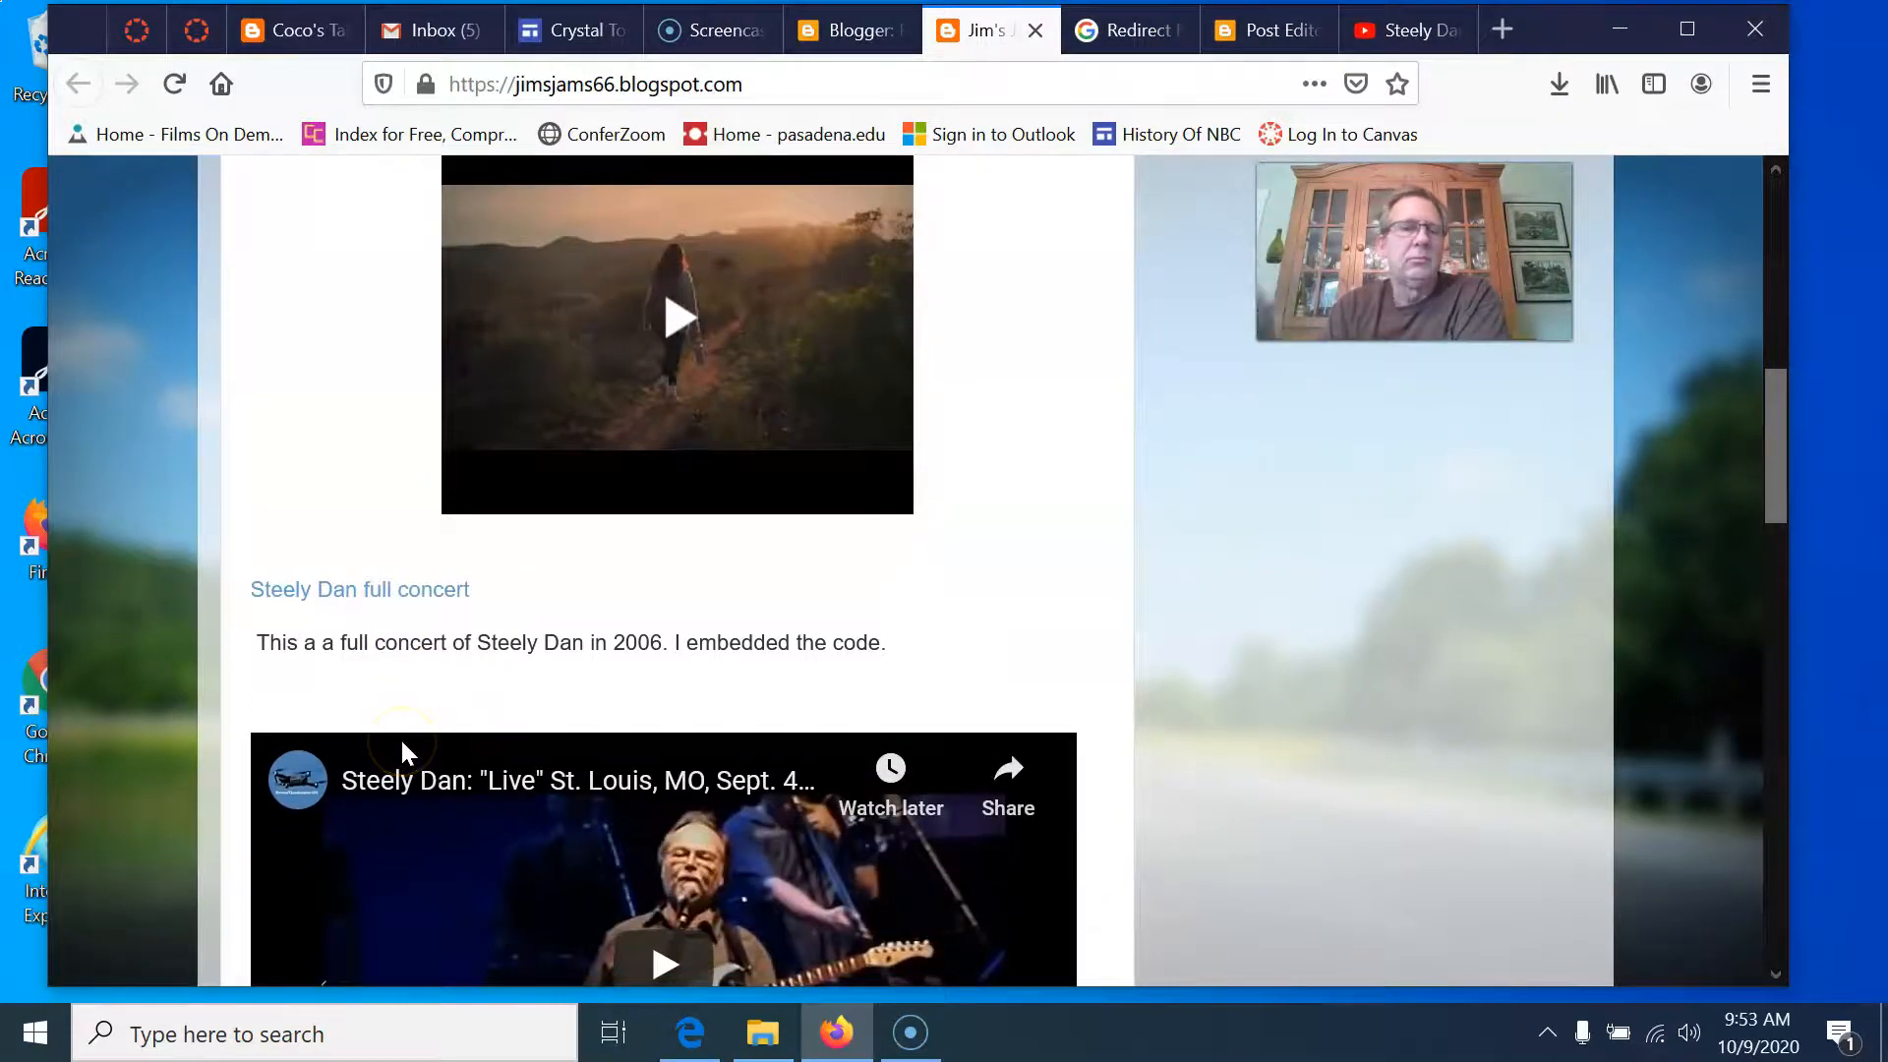
pyautogui.click(445, 683)
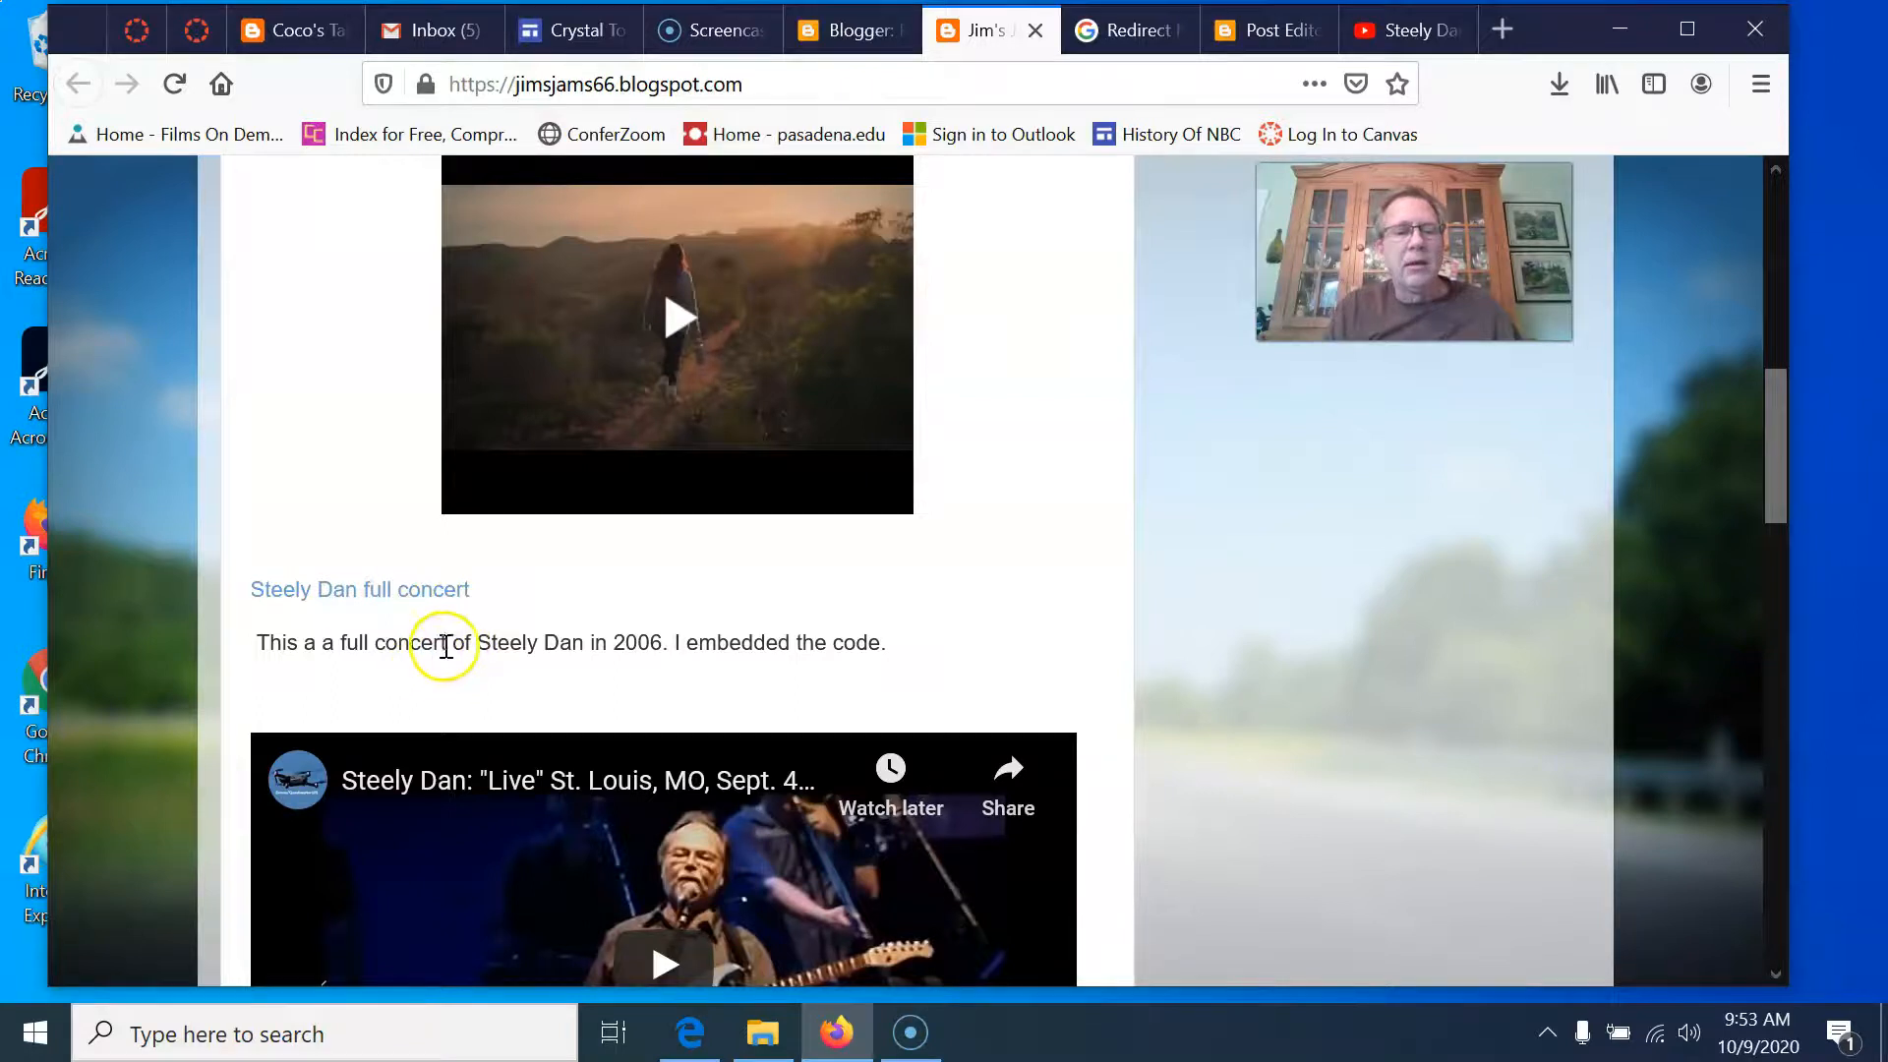
pyautogui.scroll(-6, 758, 661)
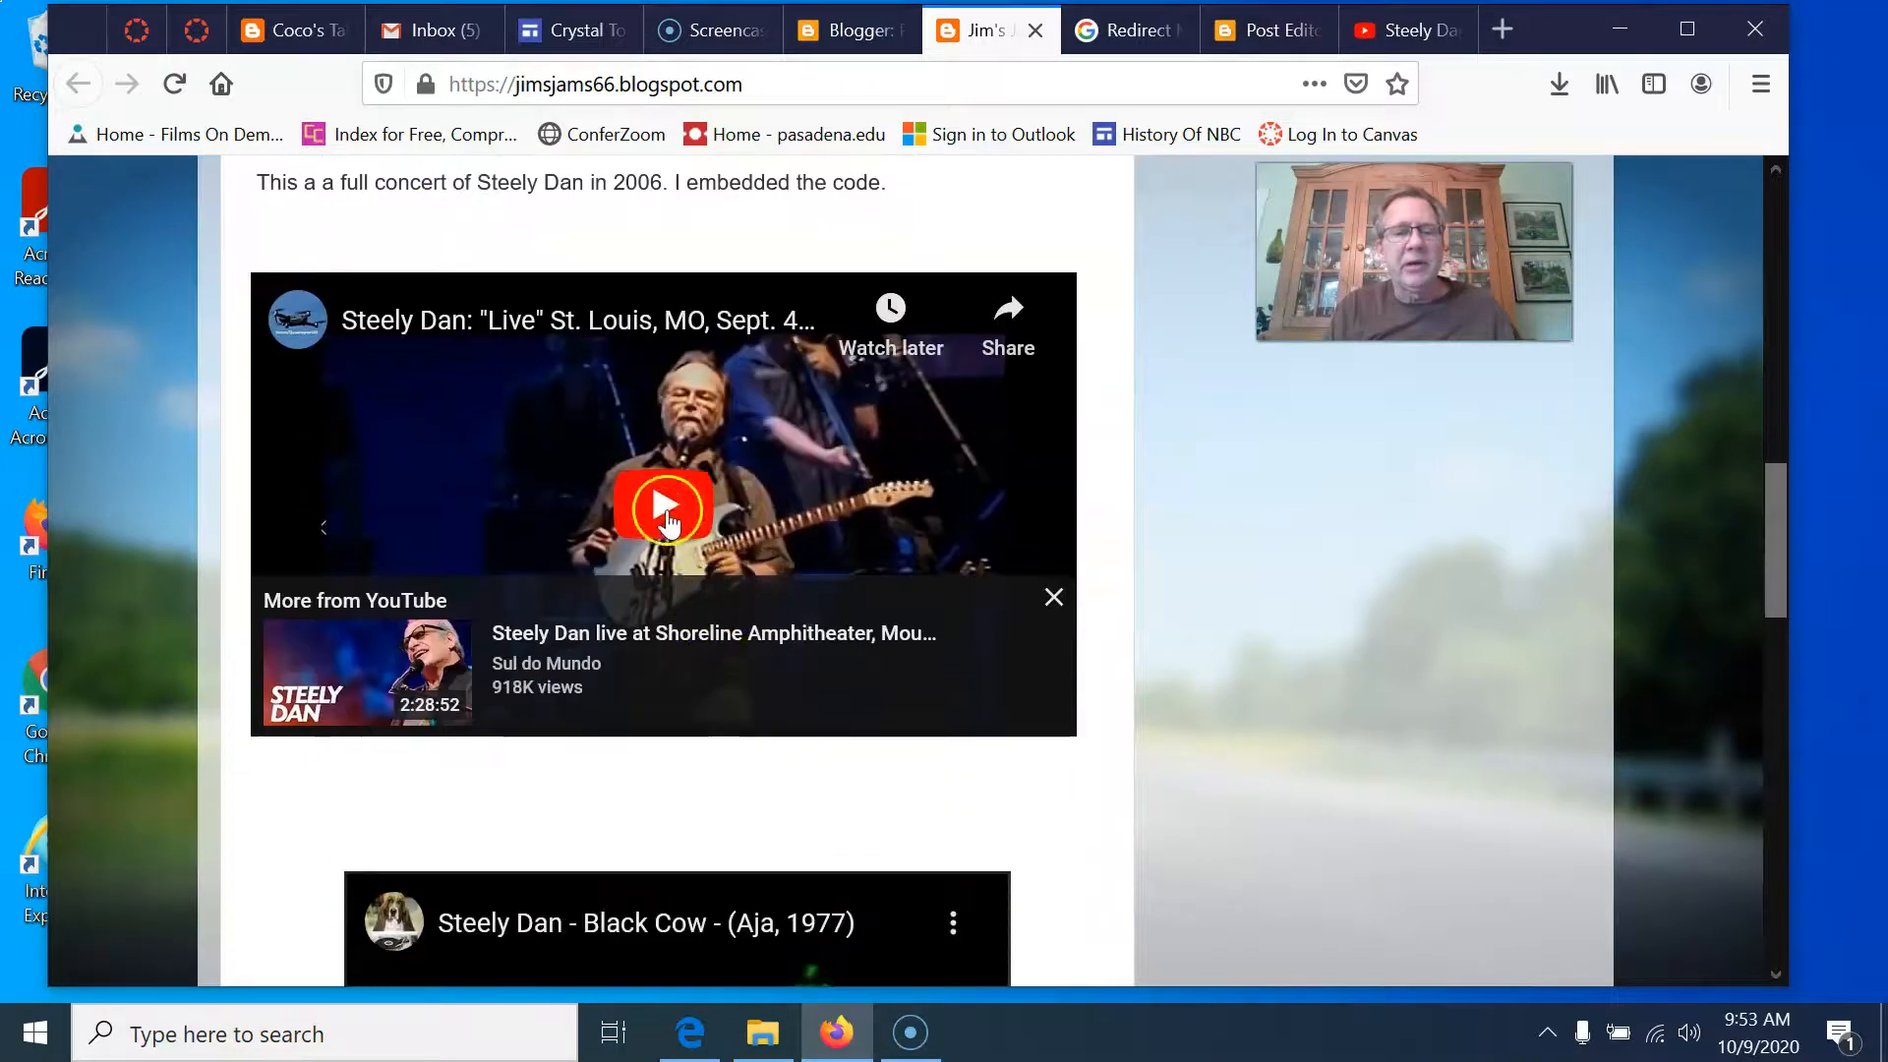
pyautogui.click(667, 518)
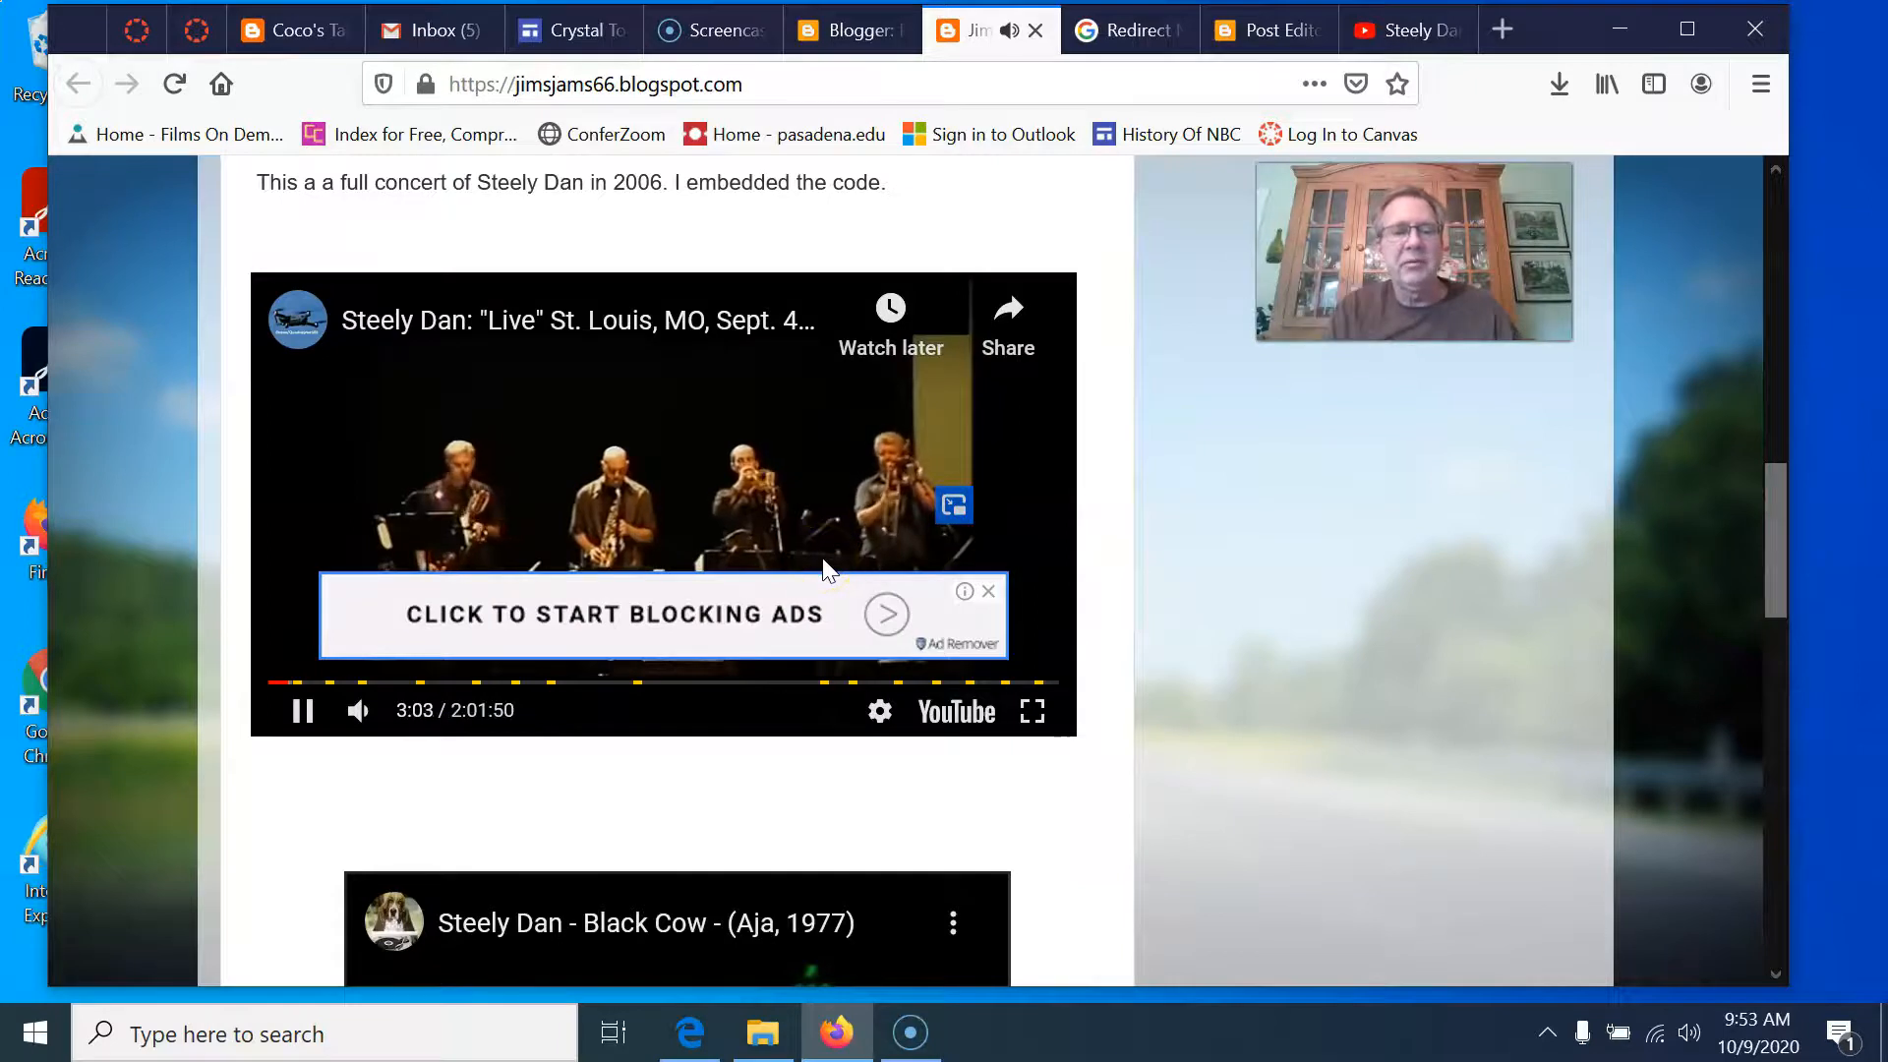
pyautogui.click(989, 591)
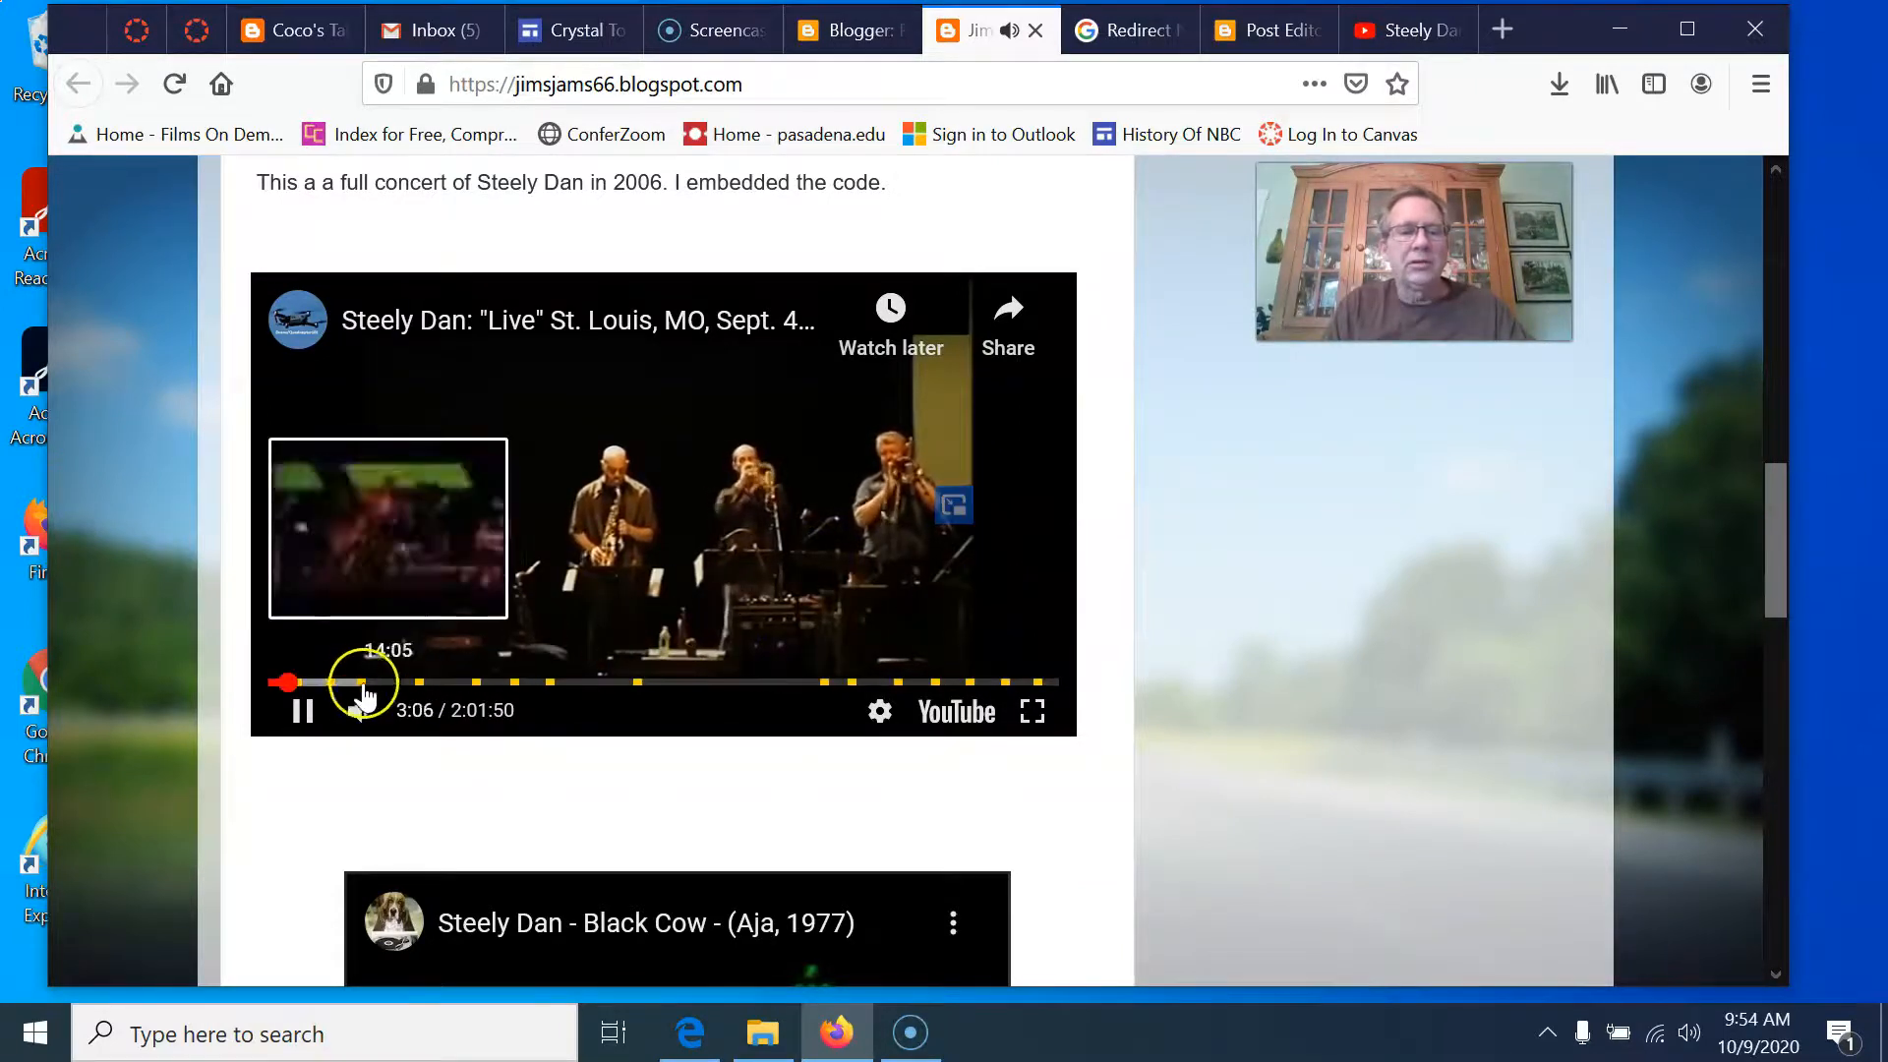
pyautogui.click(382, 681)
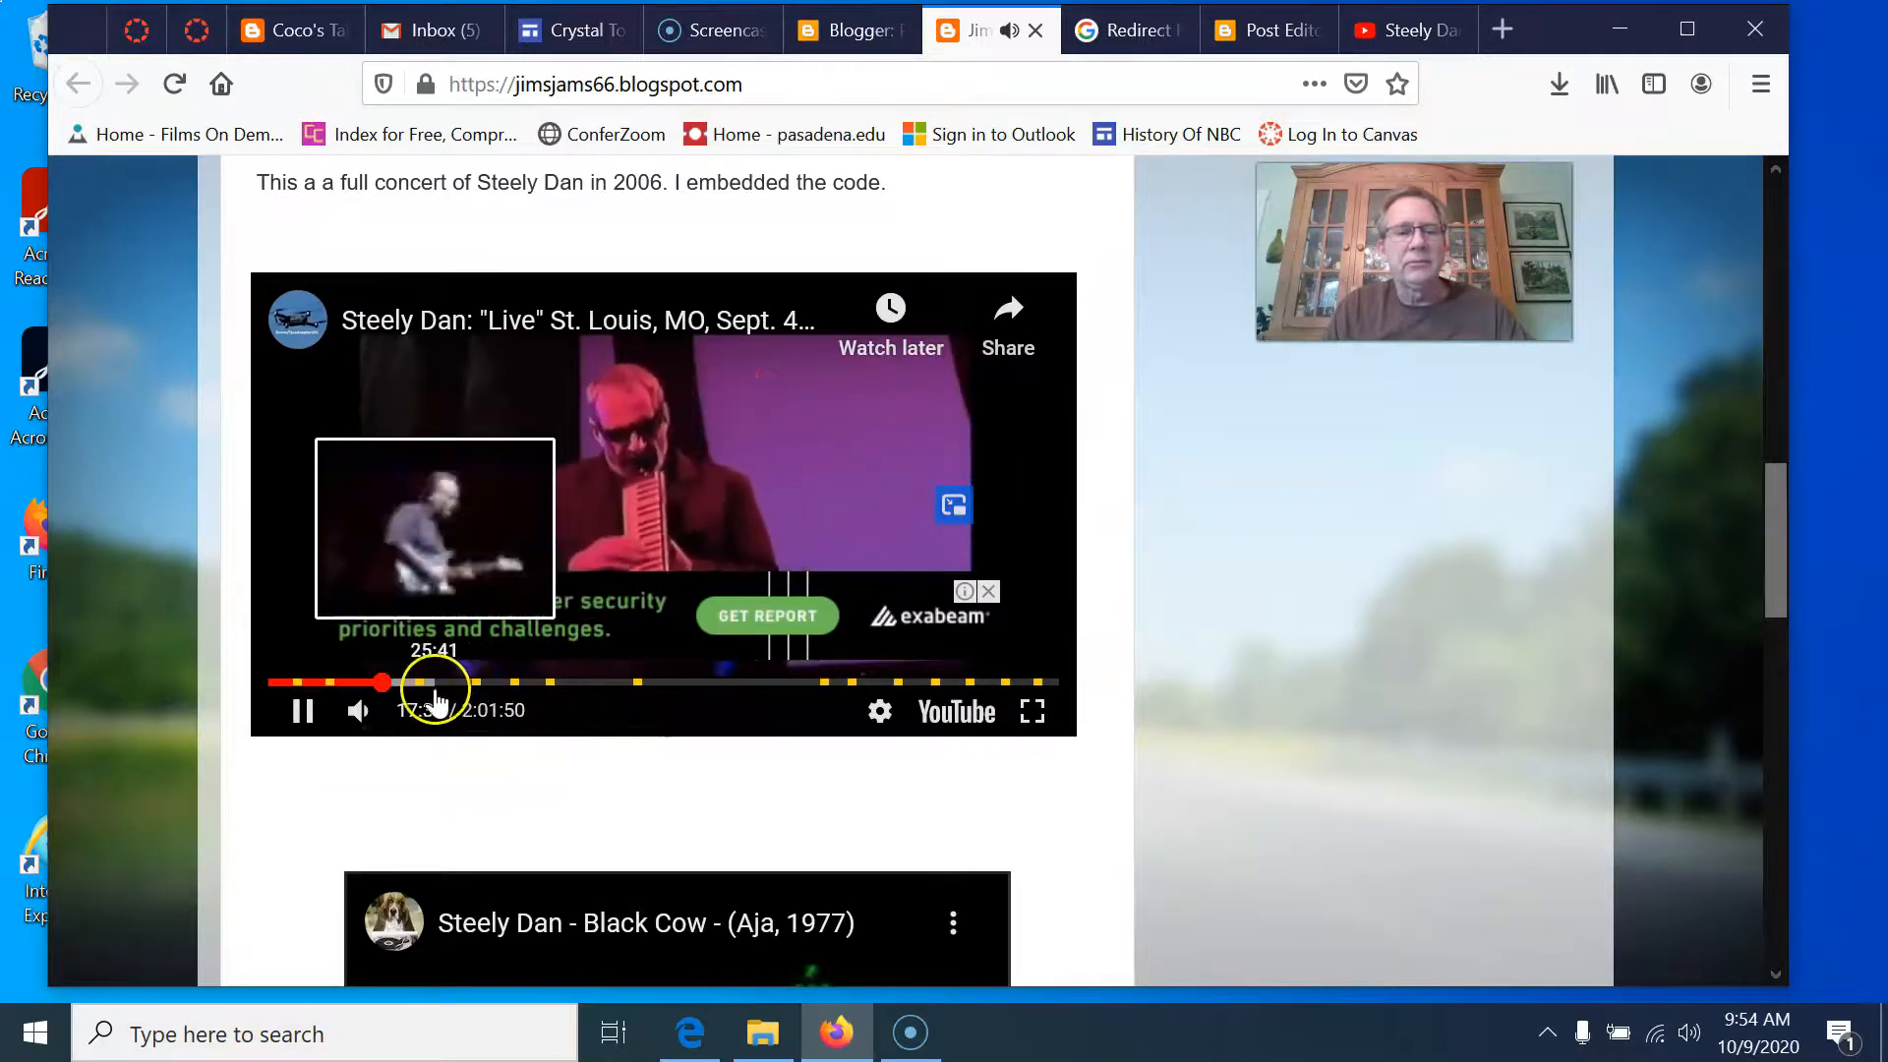
pyautogui.moveTo(409, 708)
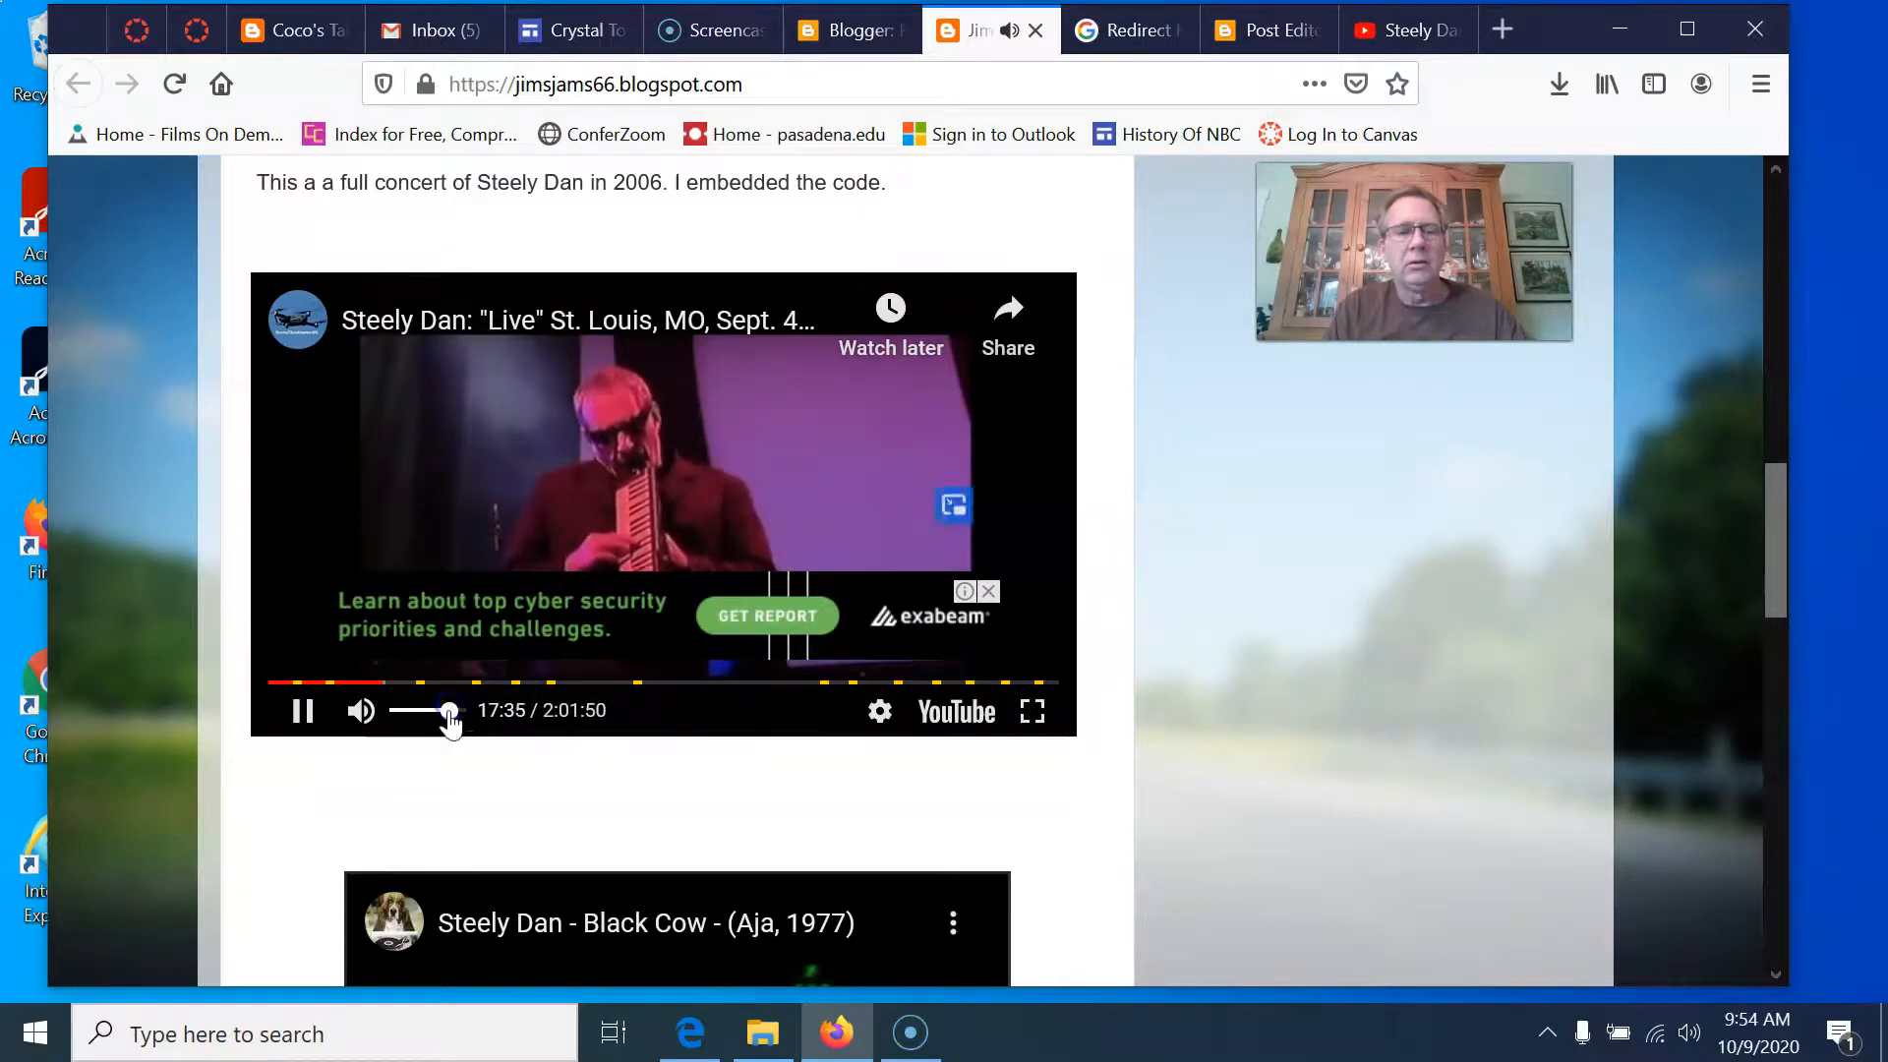
pyautogui.click(442, 681)
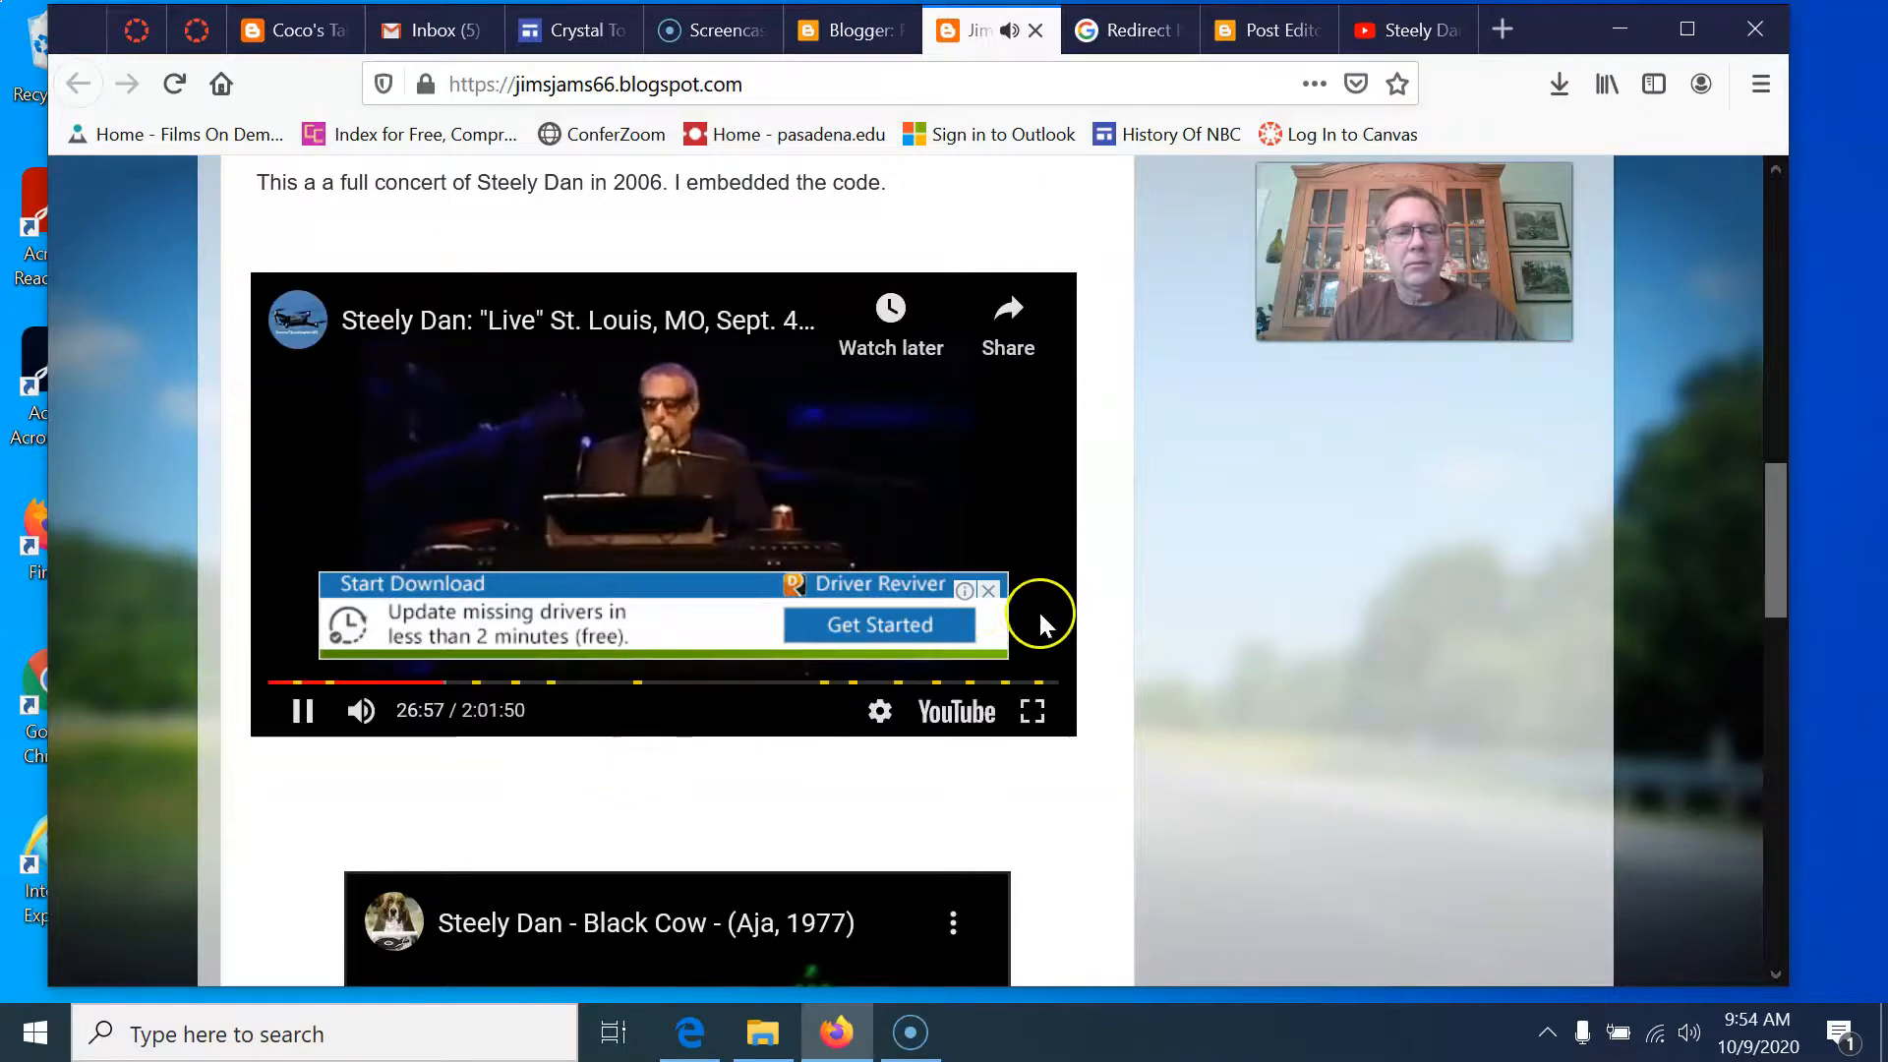
pyautogui.click(988, 590)
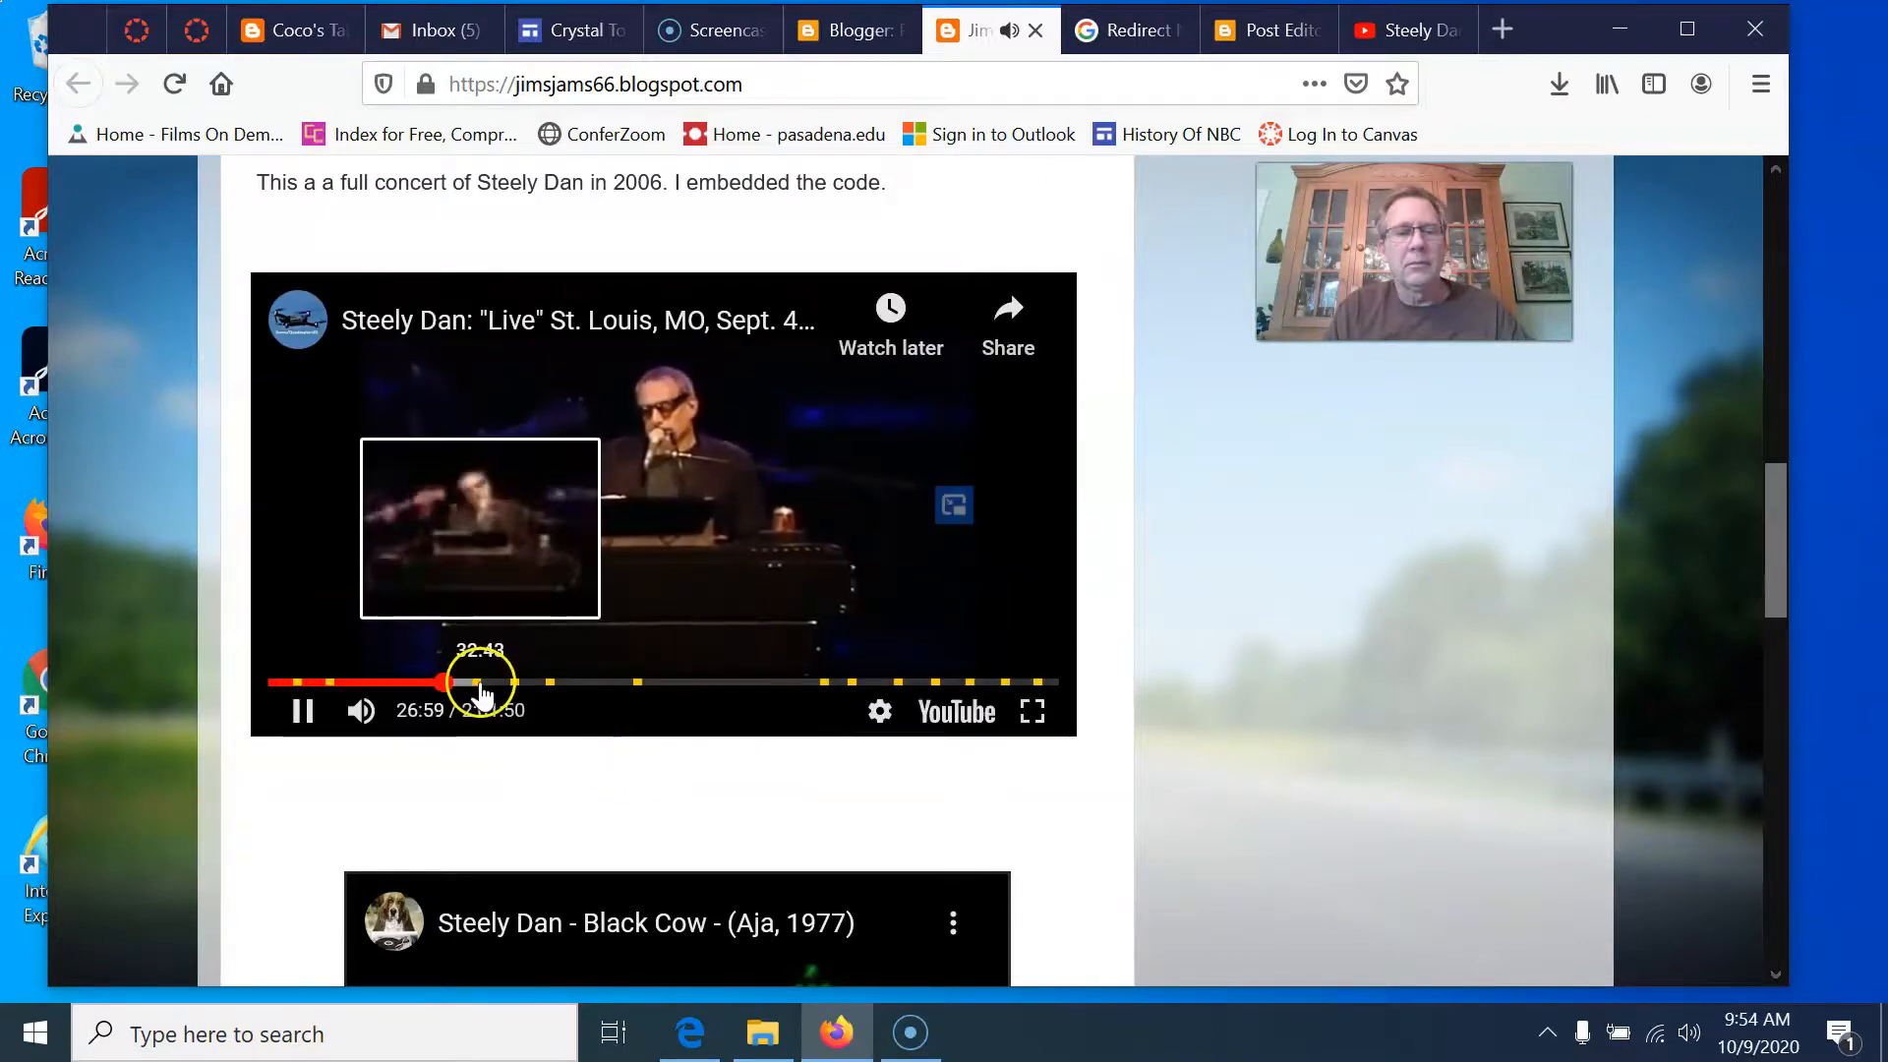
pyautogui.click(302, 712)
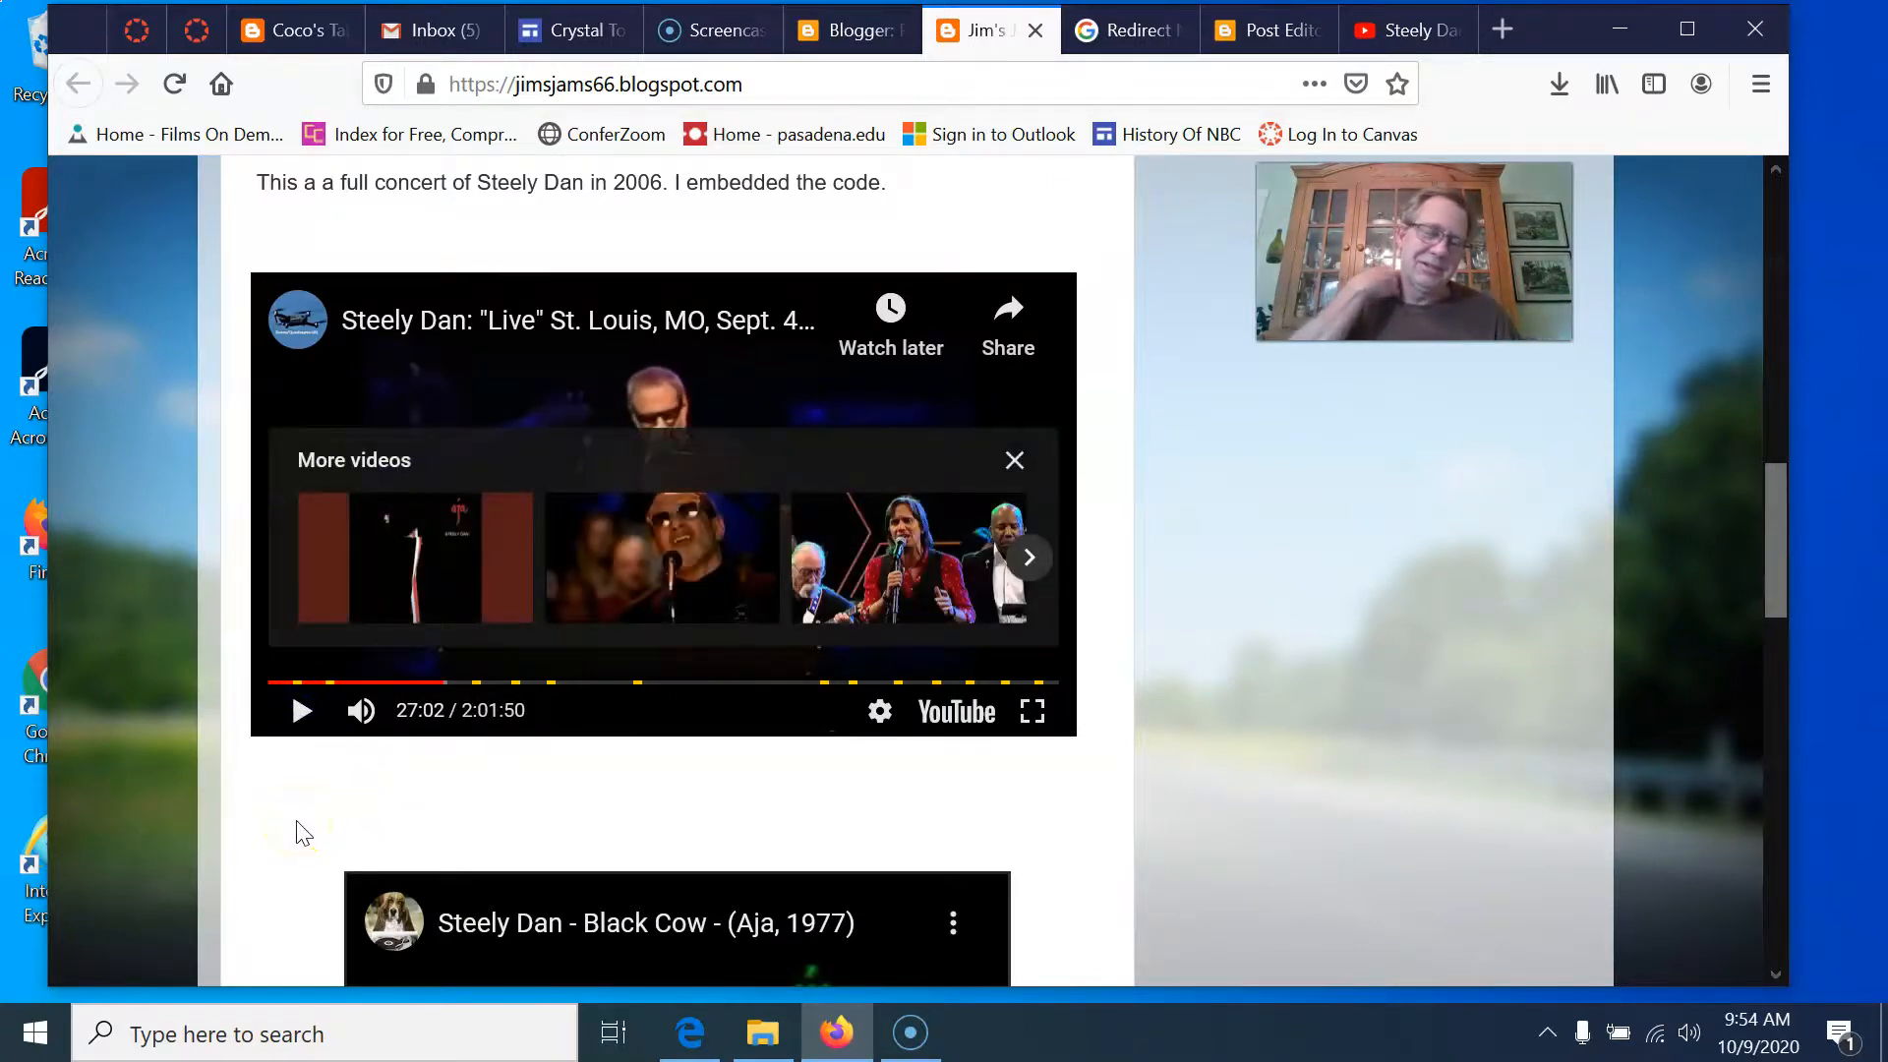
# Play the inserted Black Cow video, skip ahead to about 1:05, pause it, and return to the beginning of the post.
pyautogui.scroll(-6, 303, 834)
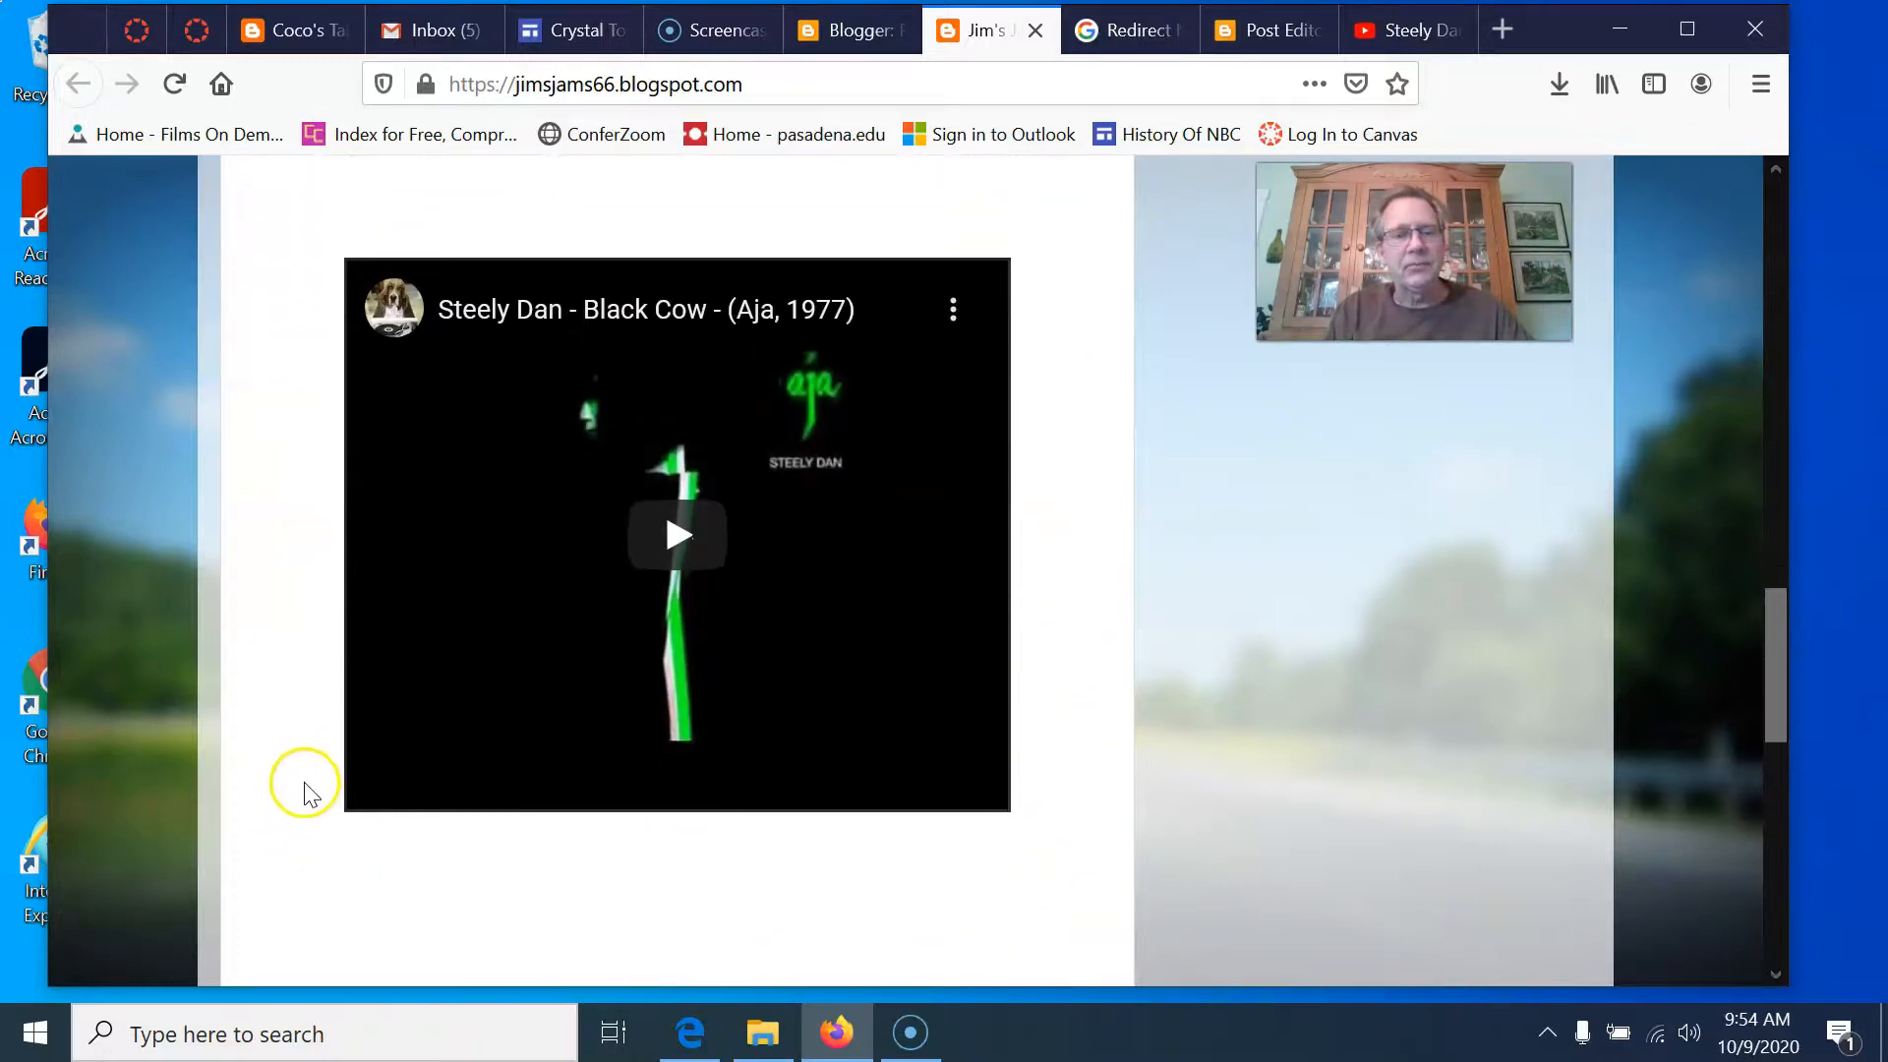
pyautogui.click(688, 533)
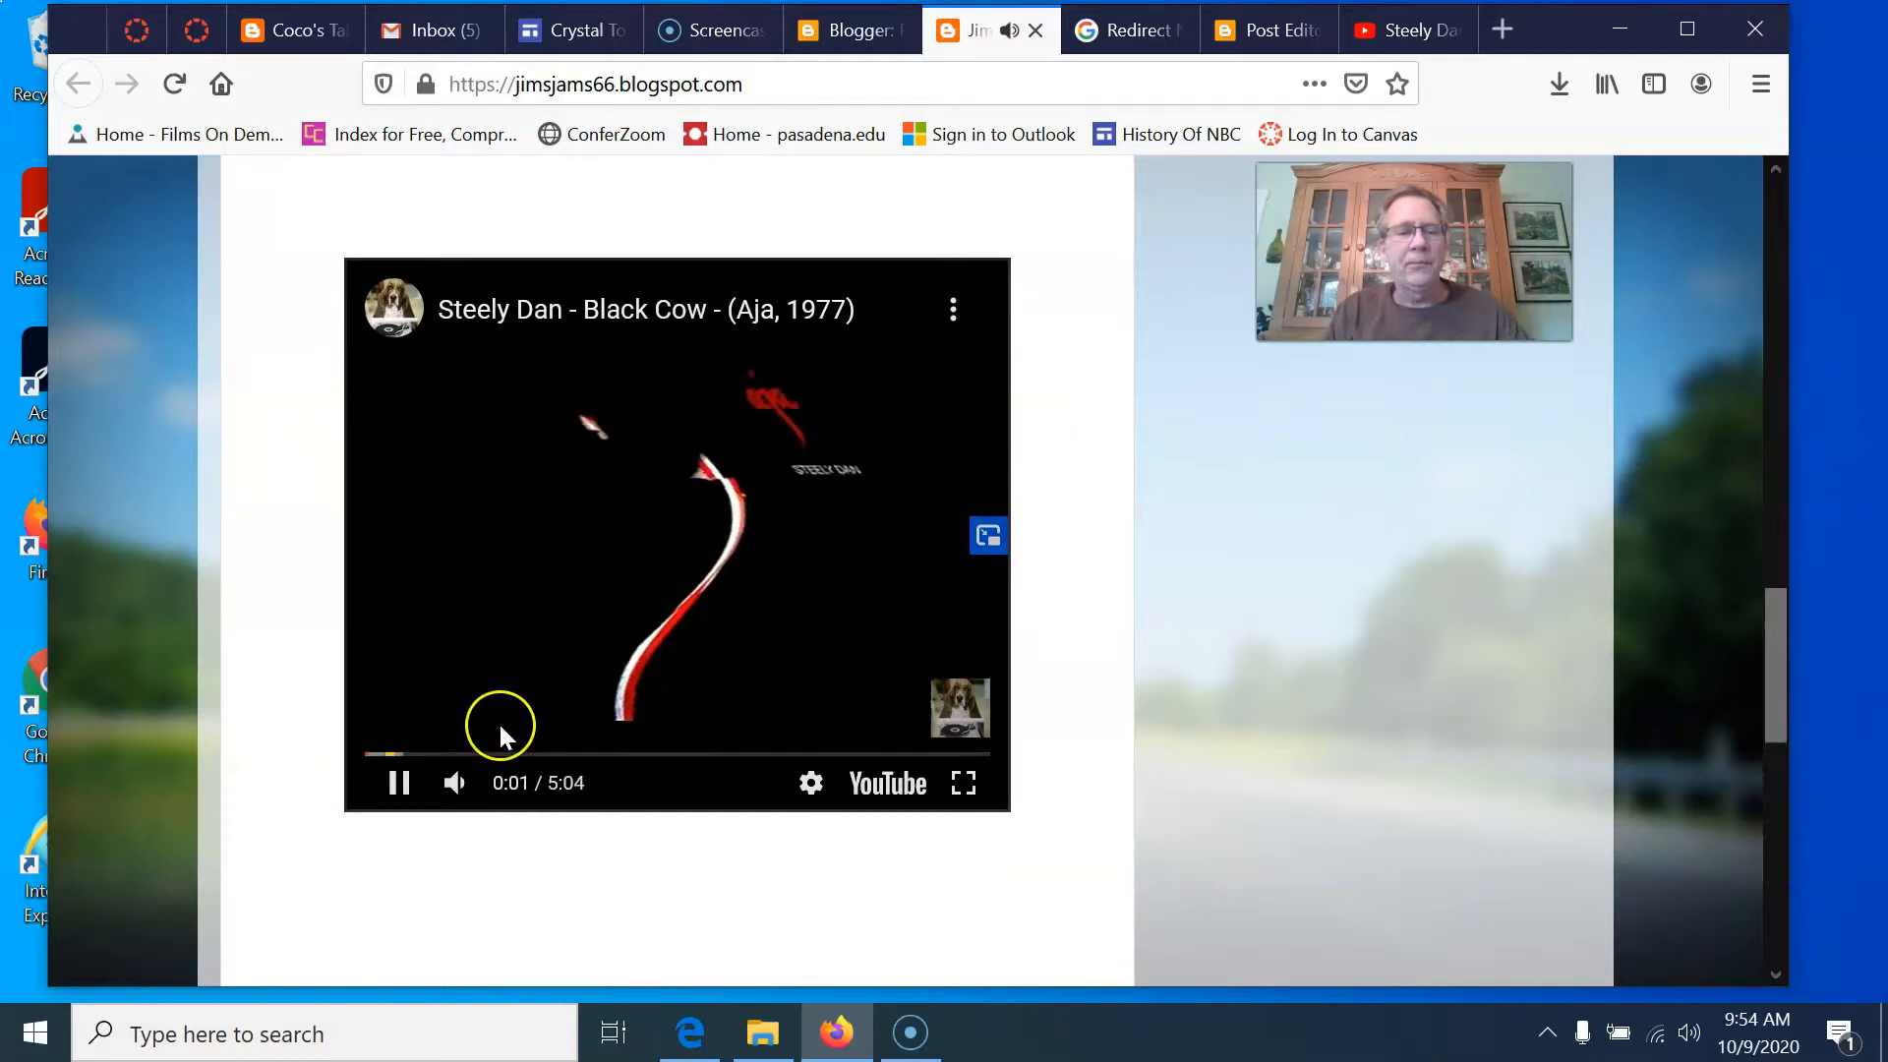
pyautogui.click(501, 755)
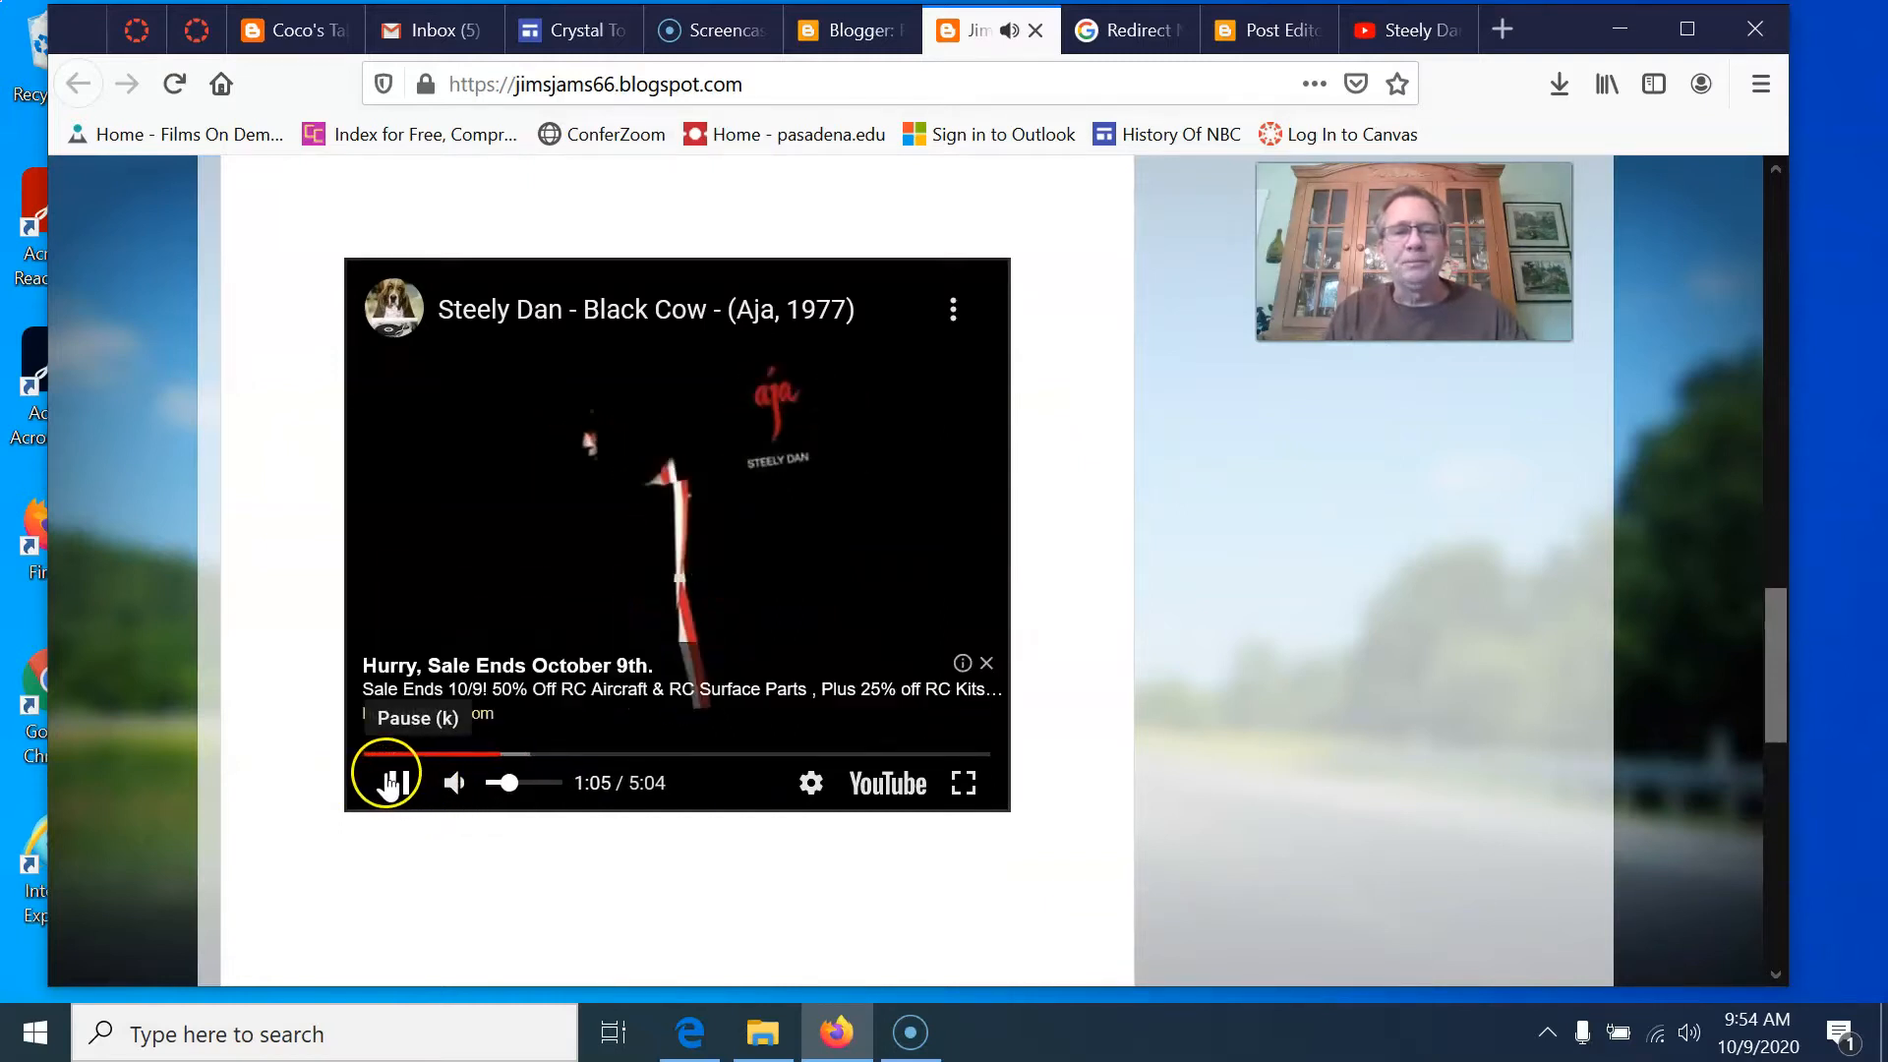
pyautogui.click(388, 783)
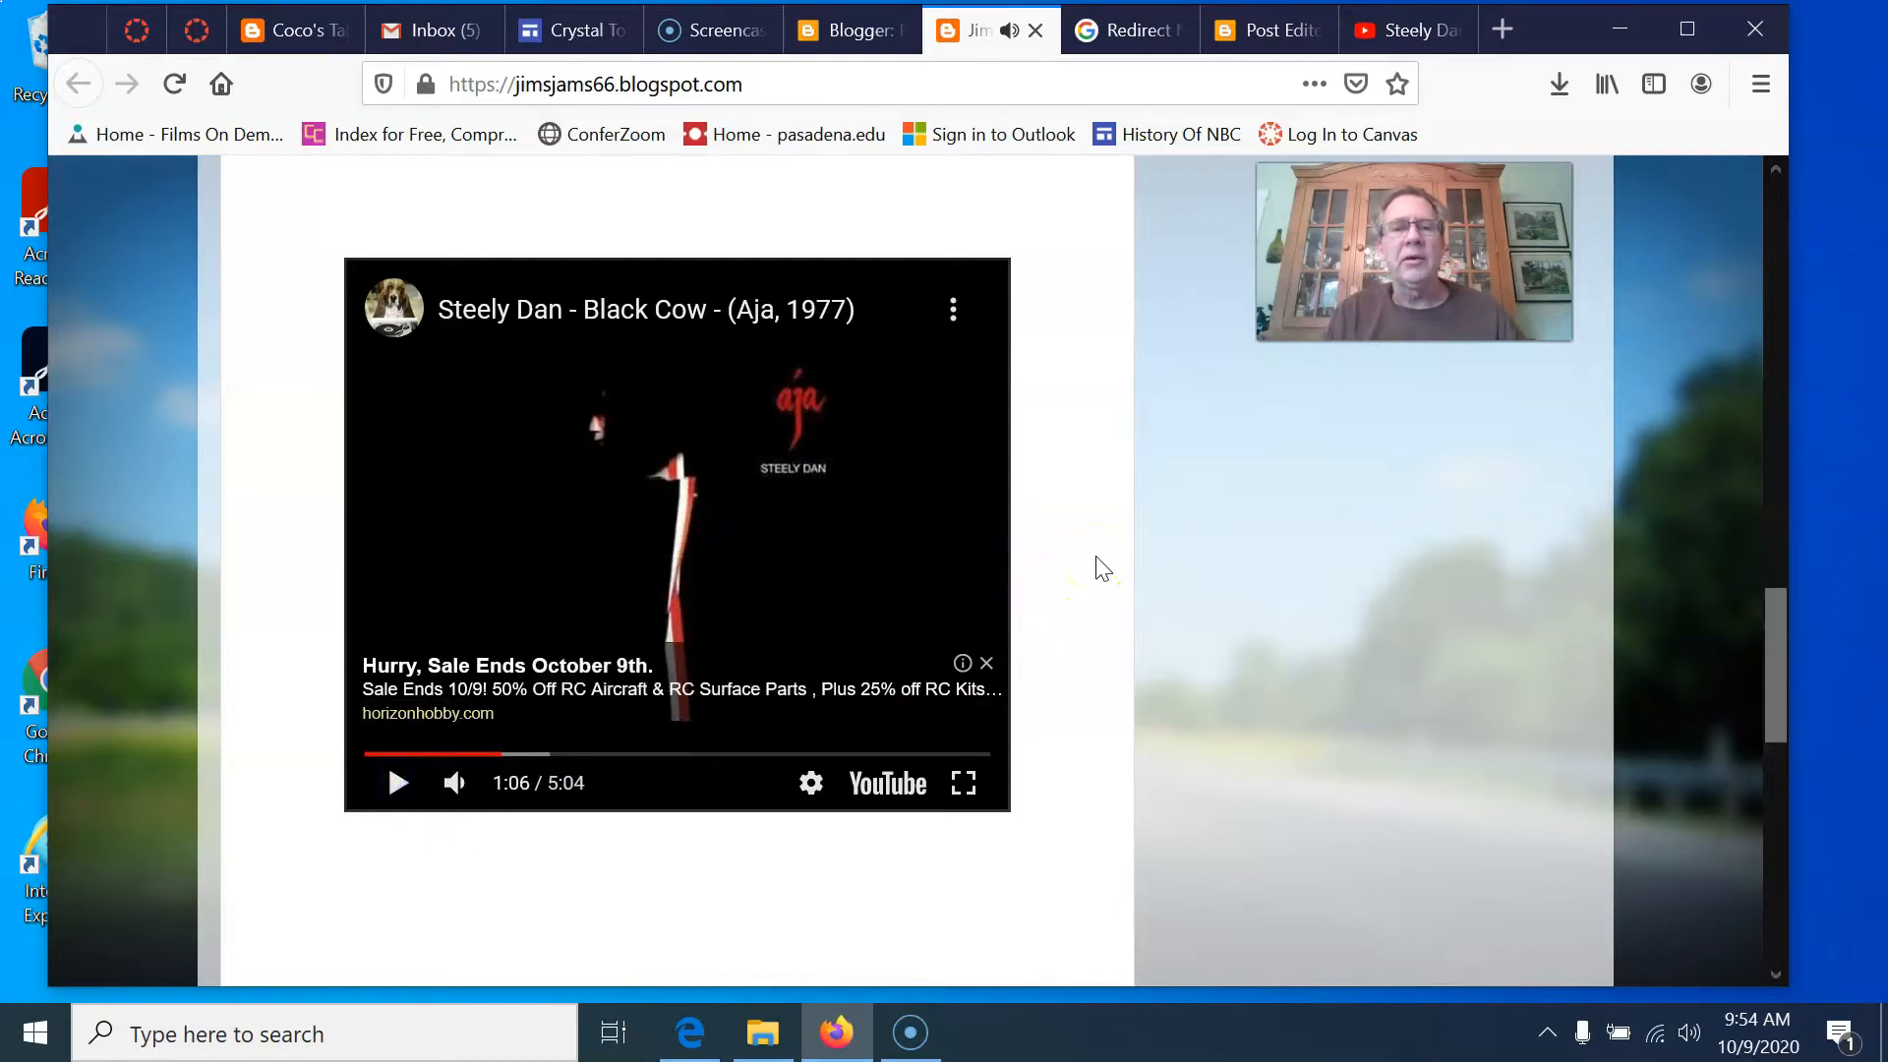
pyautogui.scroll(12, 1102, 568)
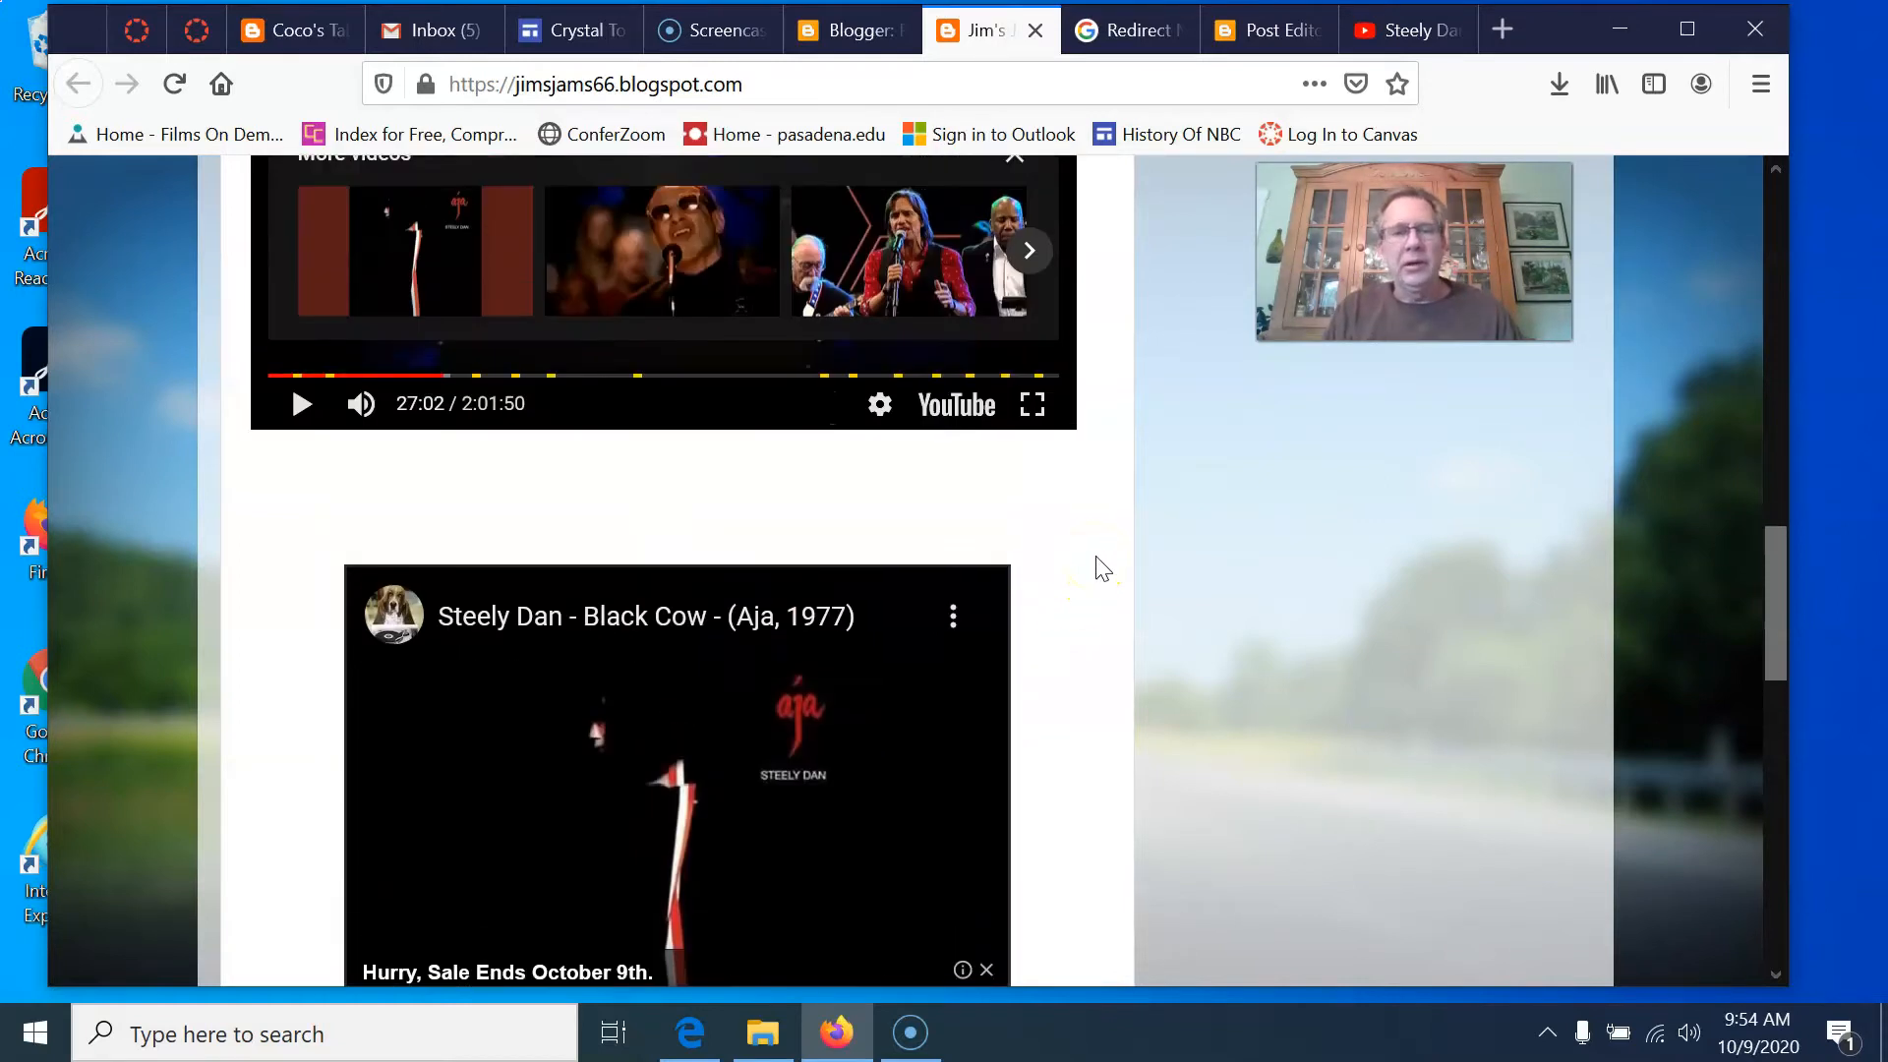
pyautogui.scroll(5, 1102, 569)
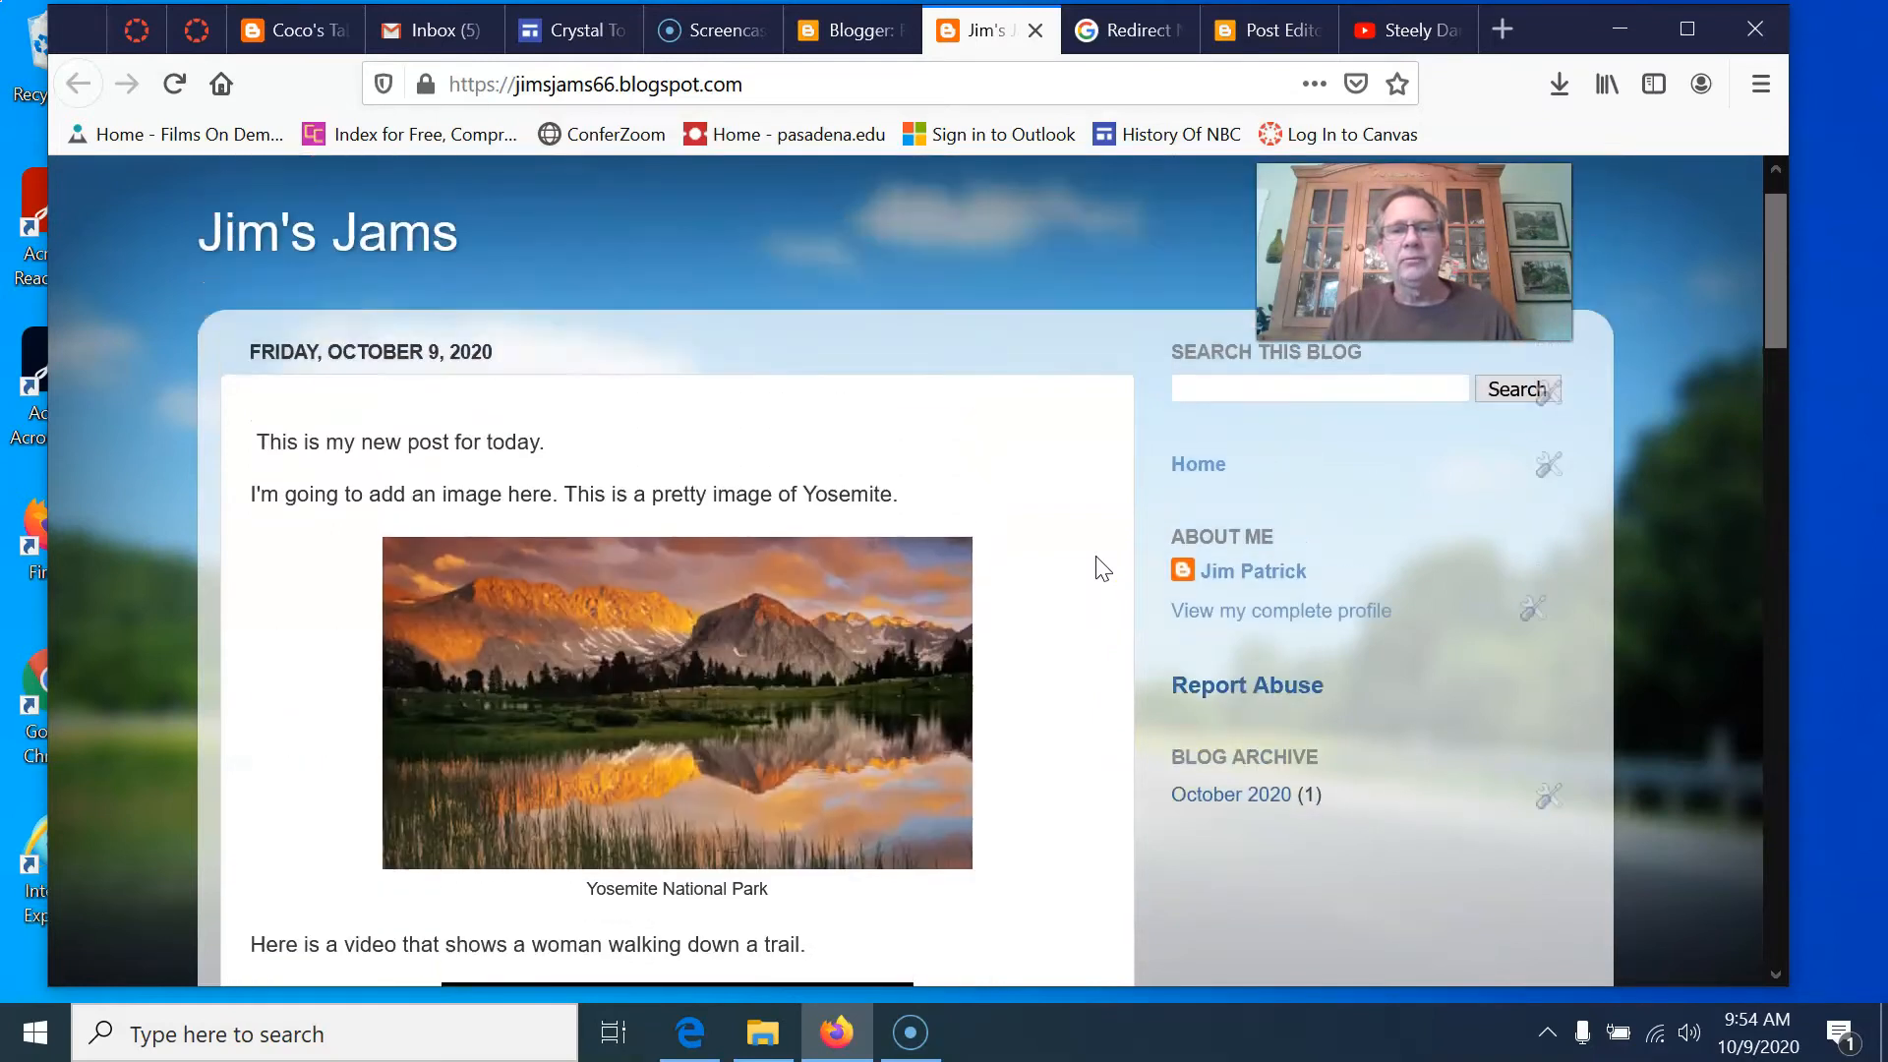